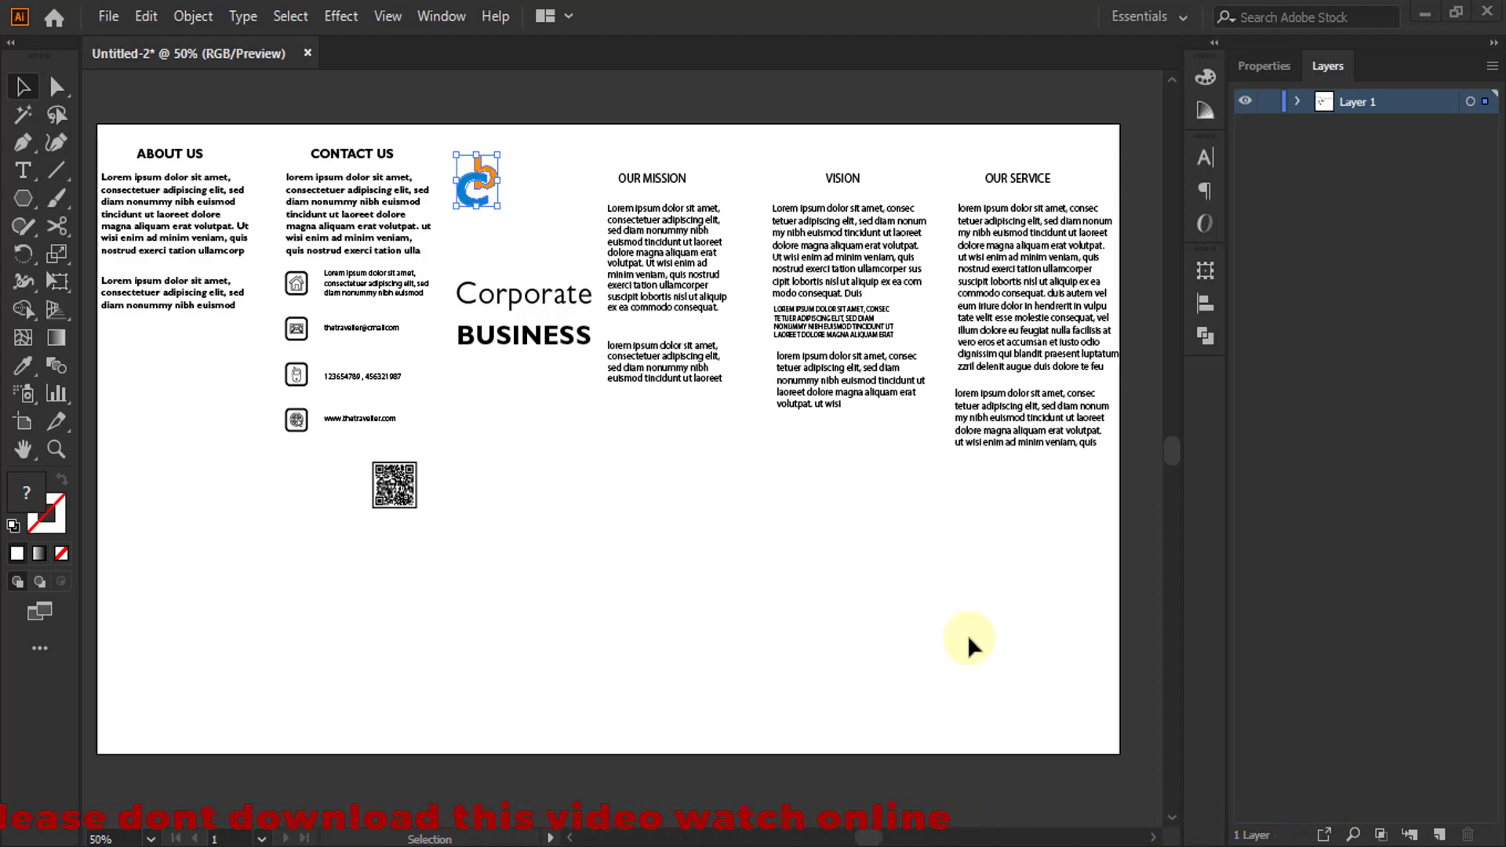
Create a new document from the "trifold brochure layout" template
click(108, 15)
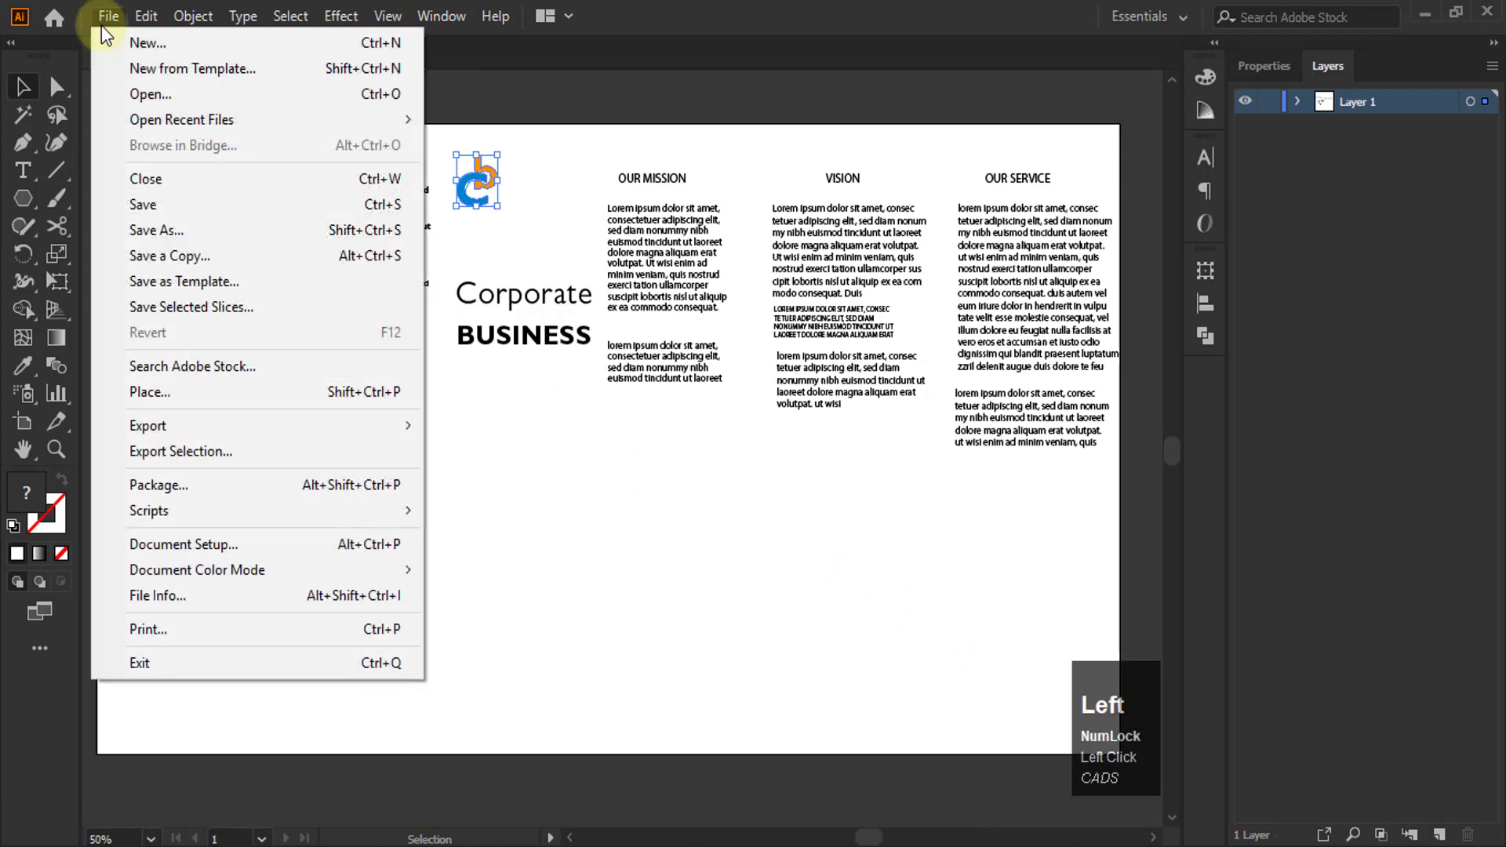
click(161, 78)
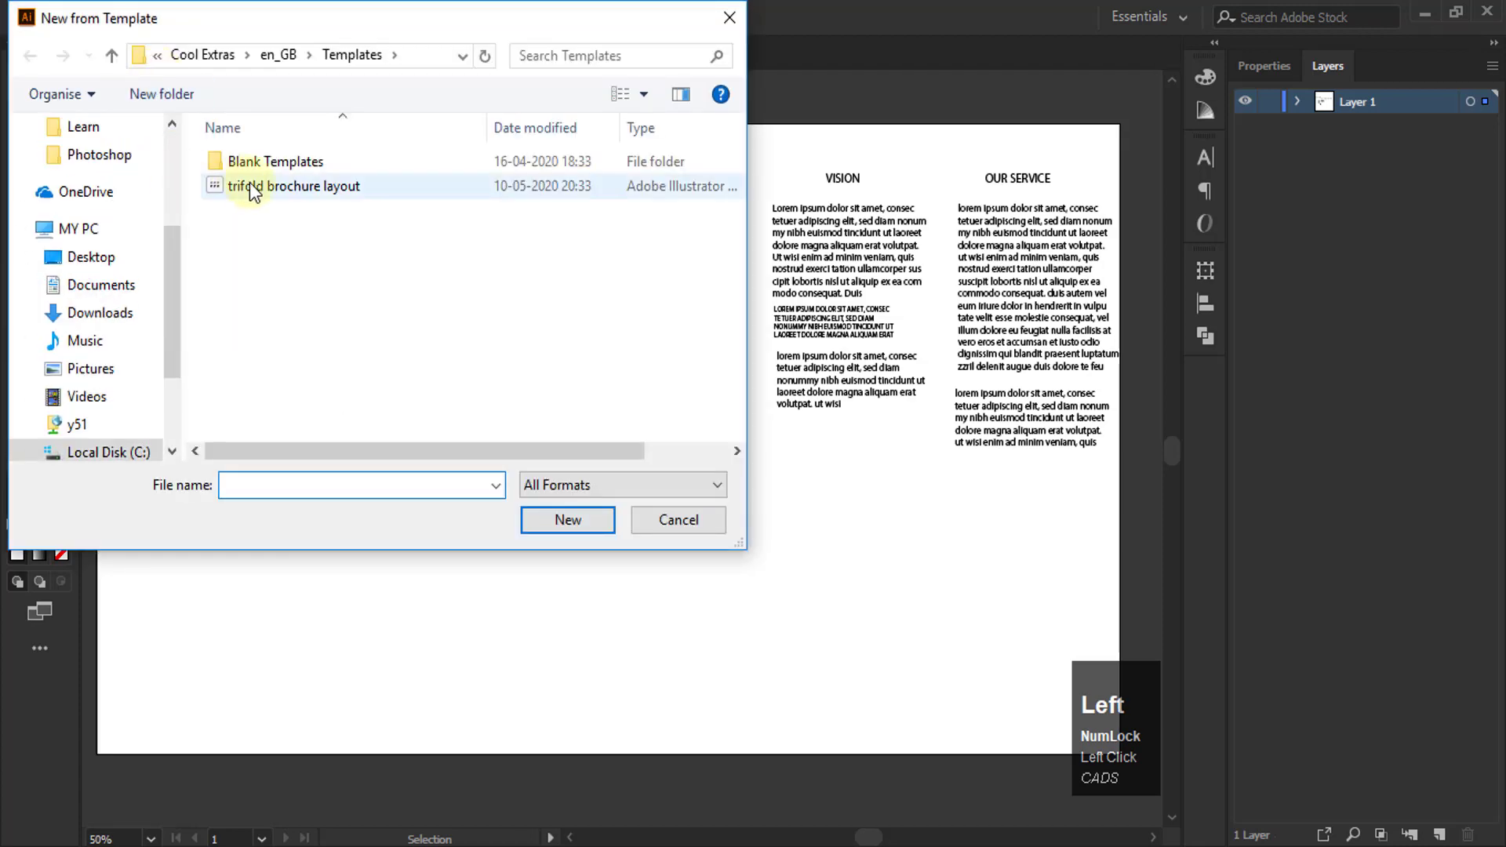
click(246, 196)
click(532, 519)
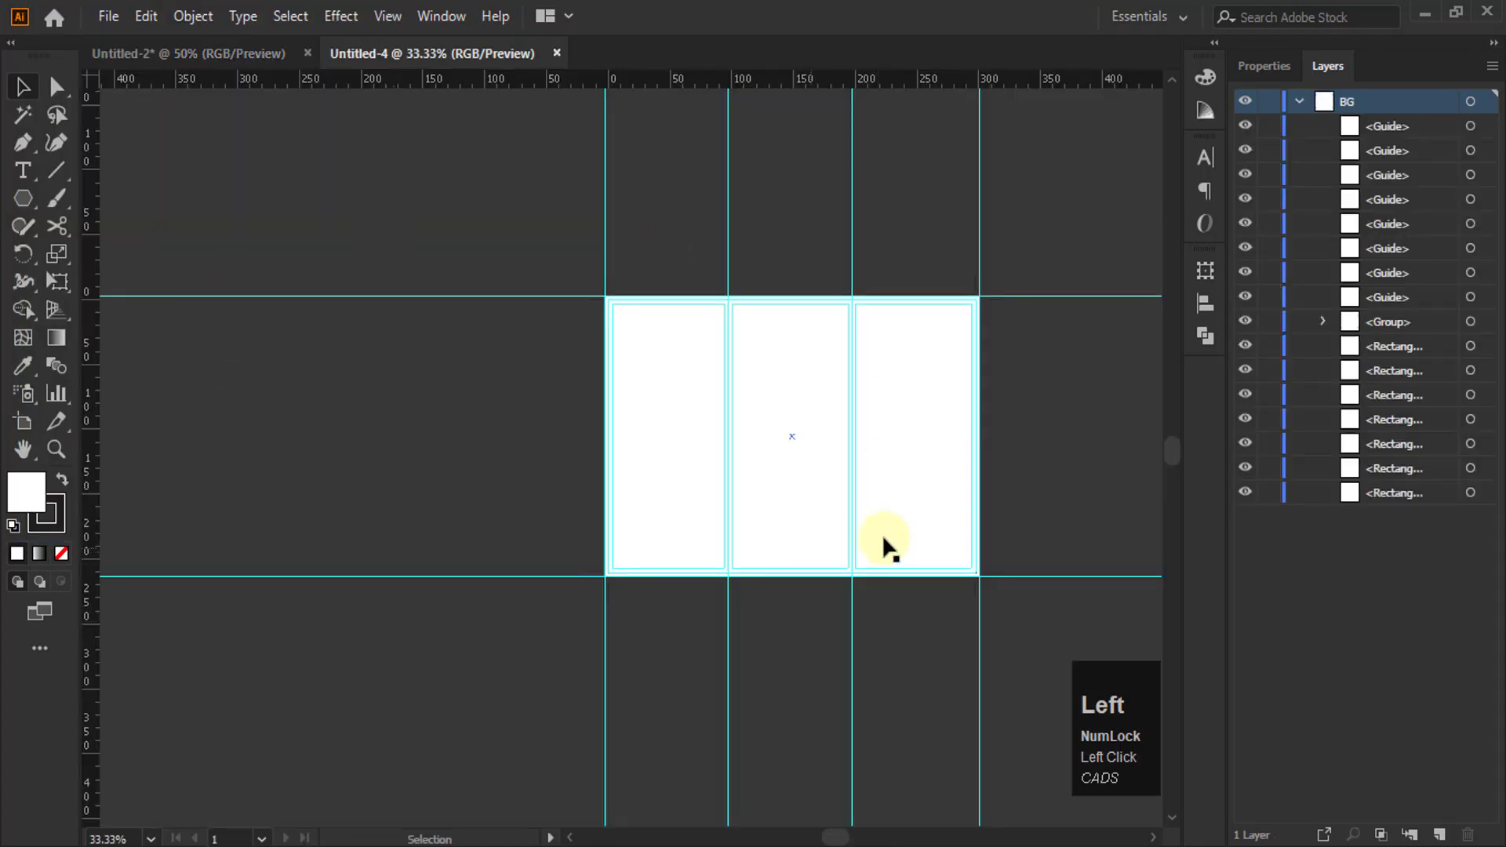
drag(955, 400, 760, 346)
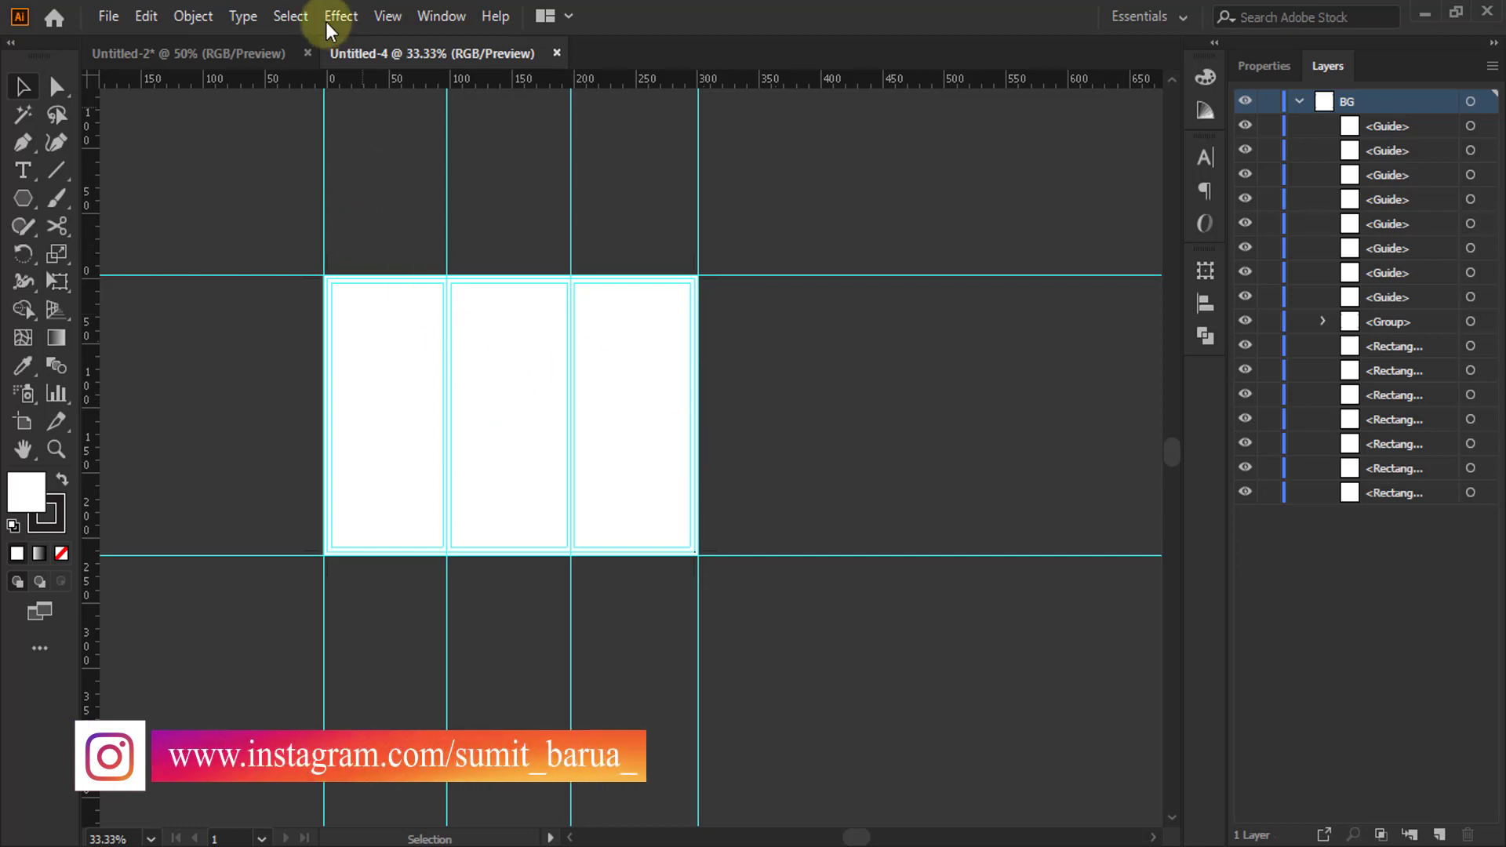
Unlock the guides and collapse the BG layer's contents
click(386, 17)
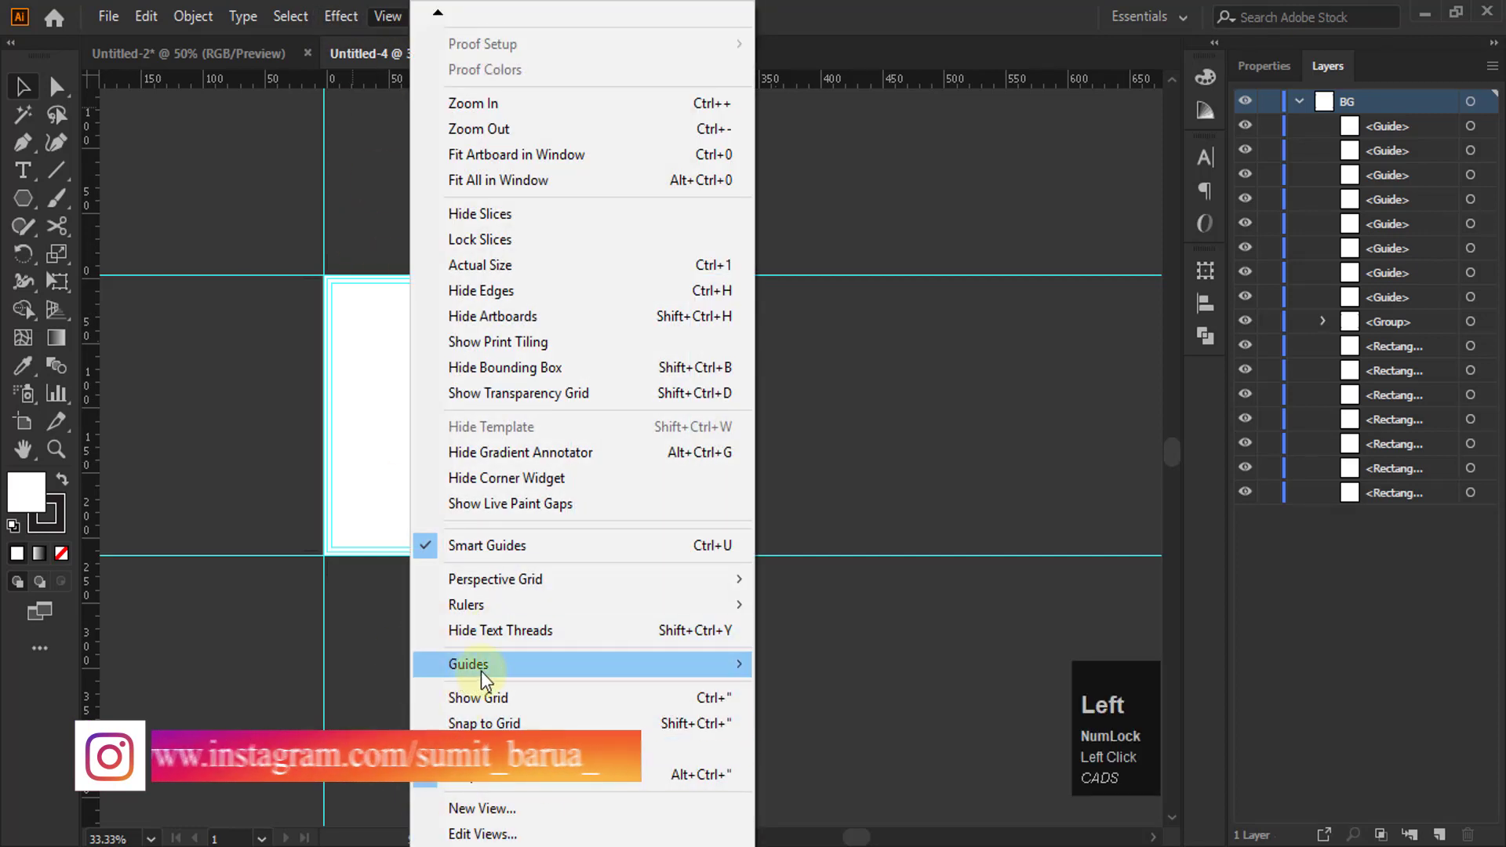
mouse_move(487, 666)
click(829, 690)
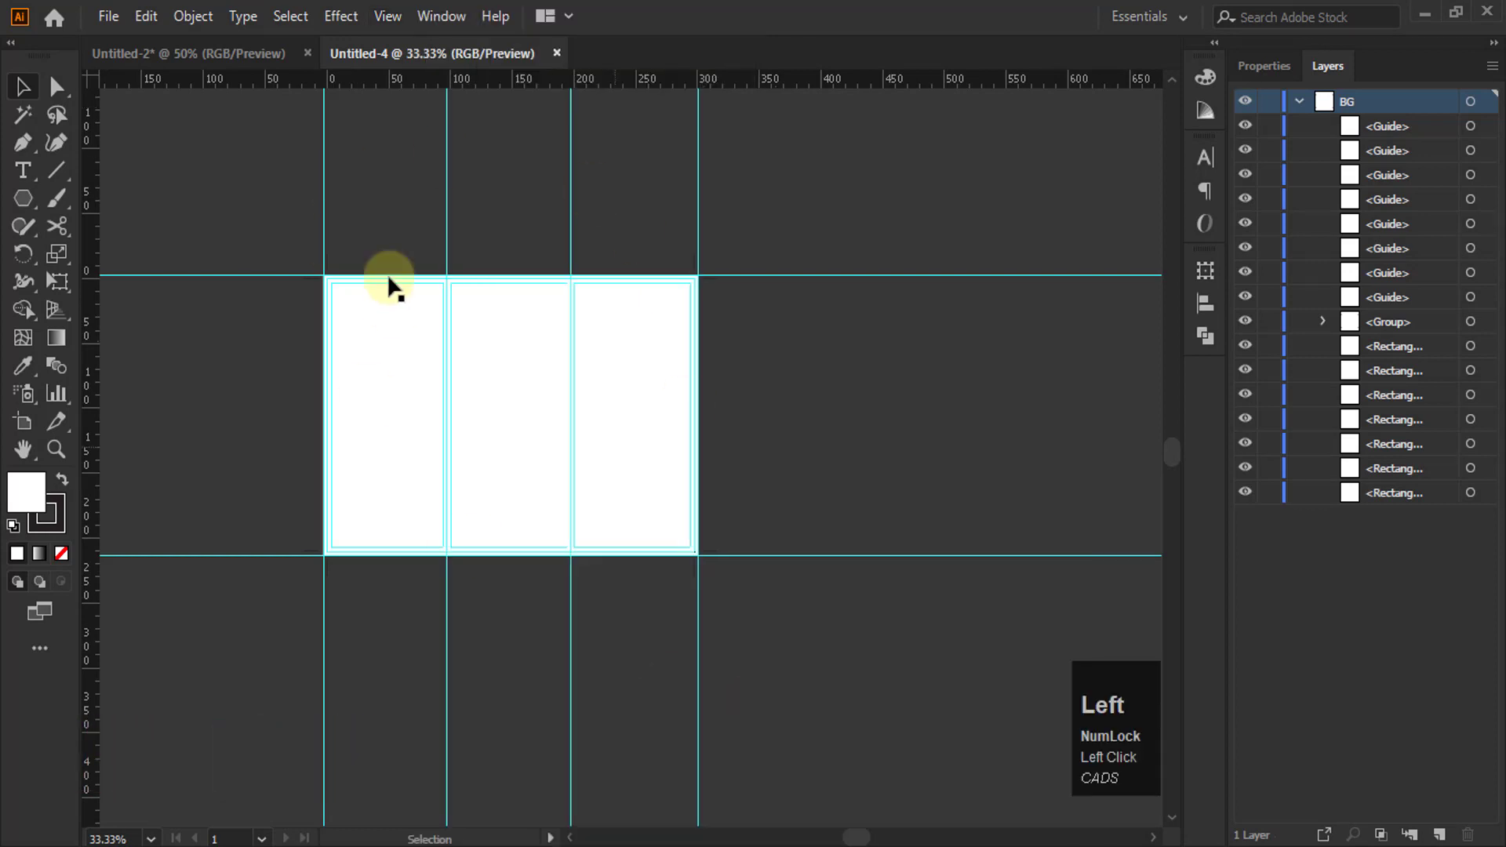
click(1300, 100)
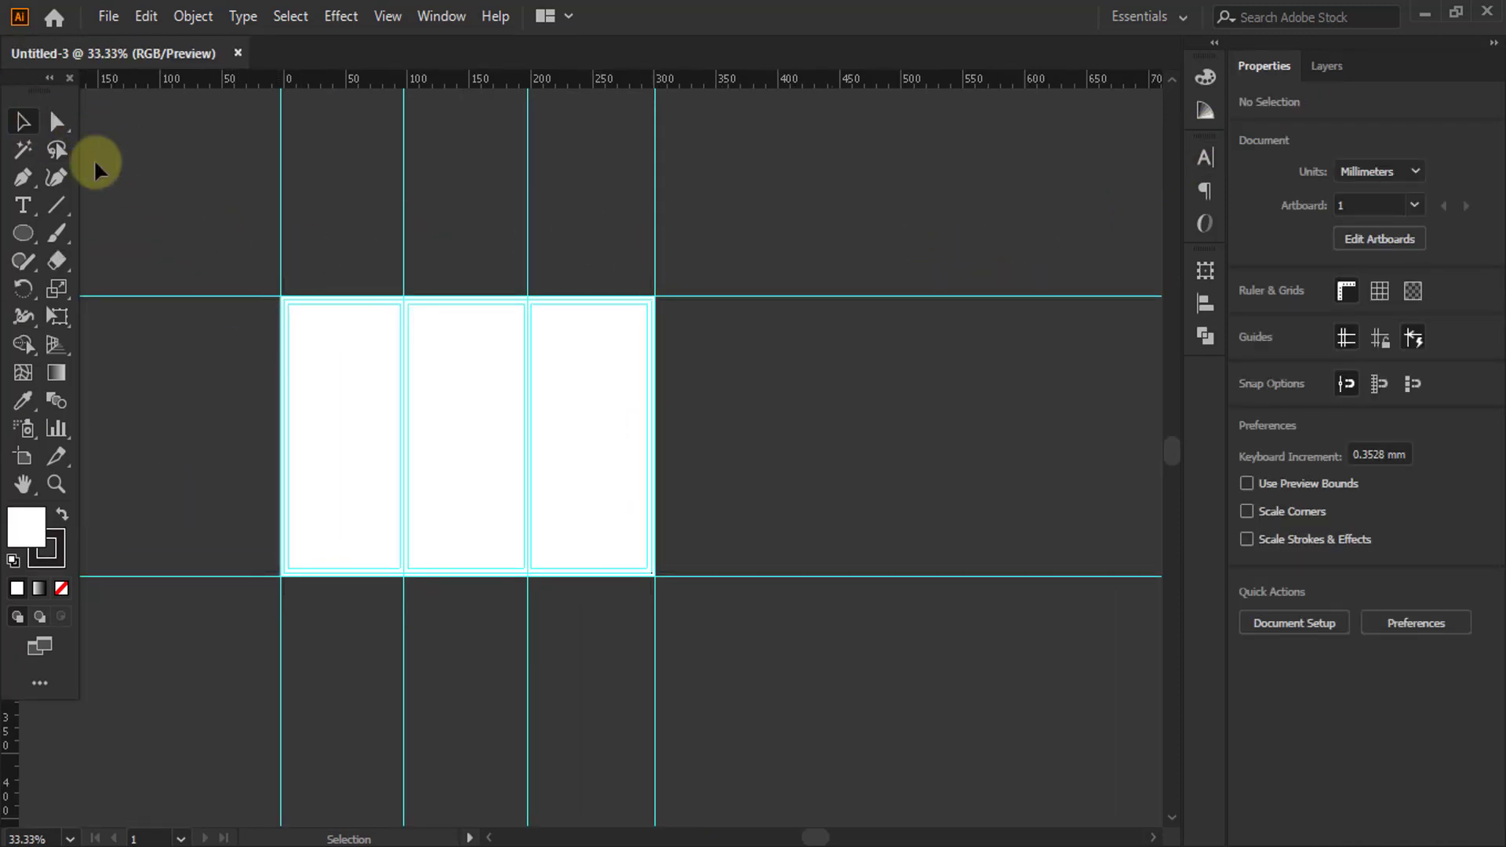
Group all the trifold layout rectangles, trim marks and guides on the artboard
drag(226, 259, 709, 628)
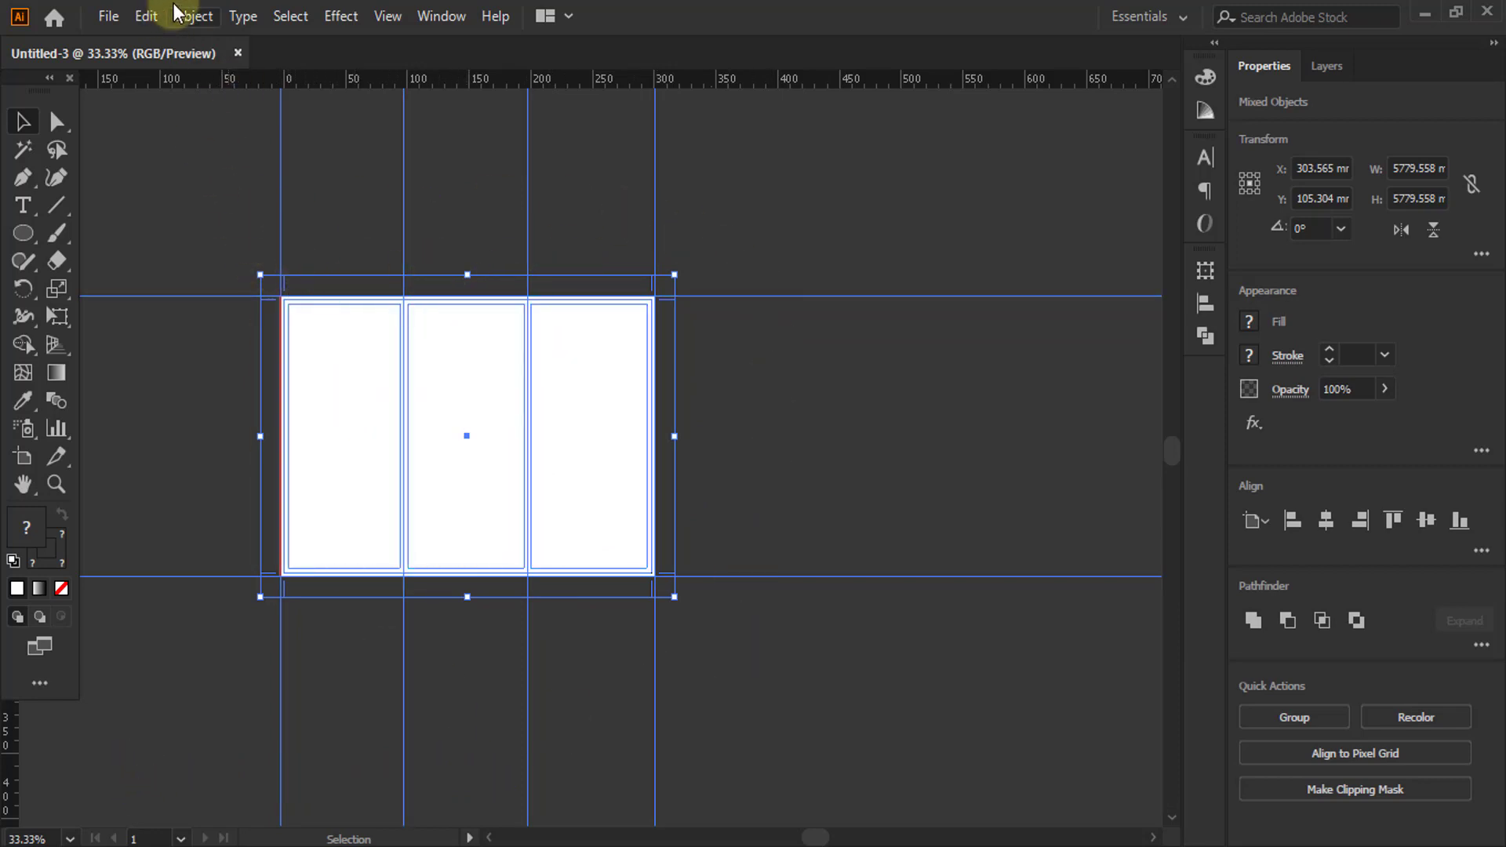
click(192, 16)
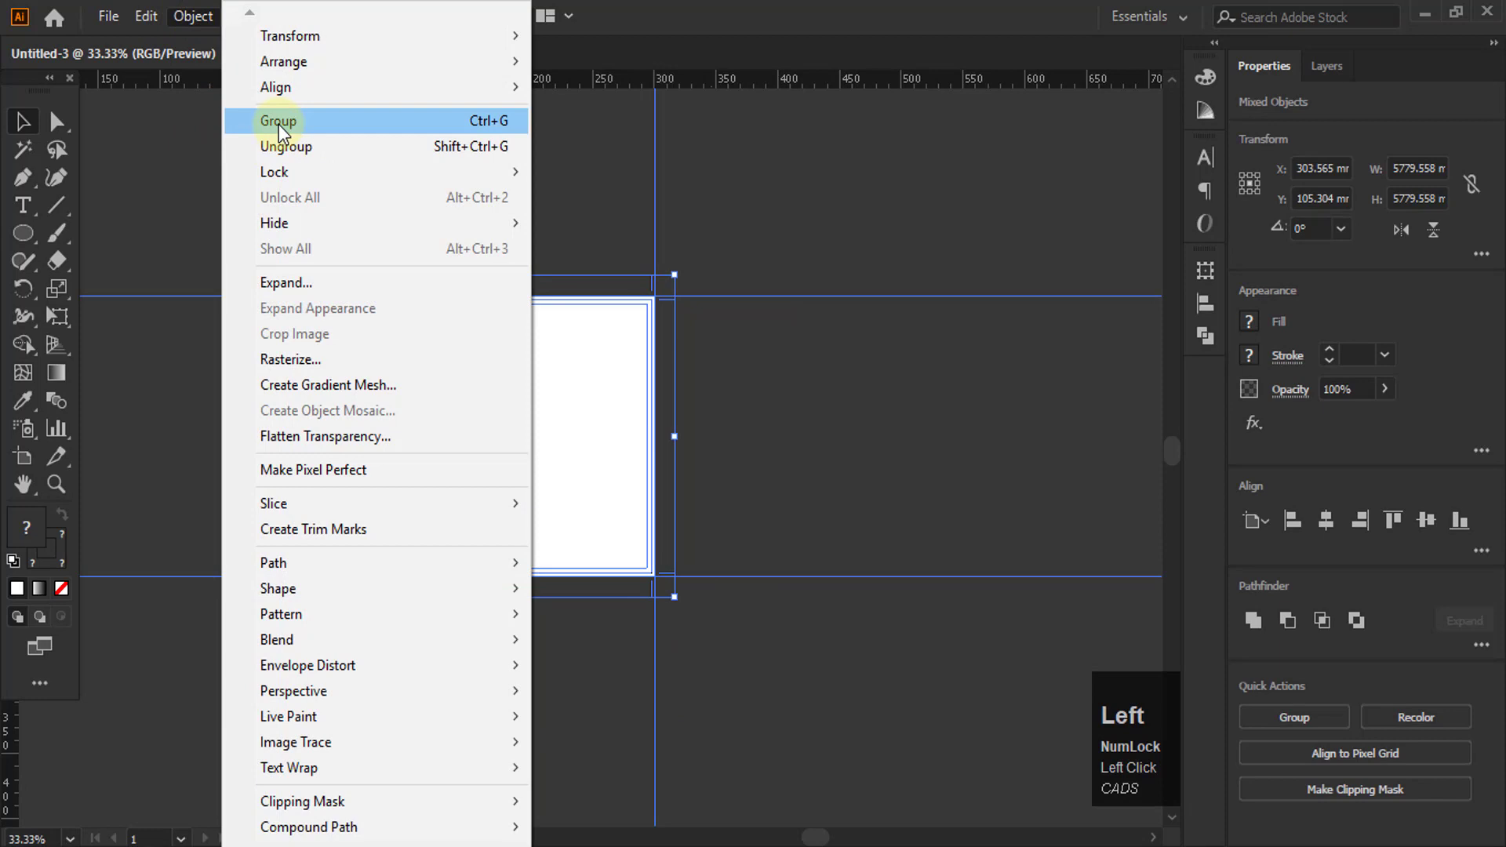
click(274, 120)
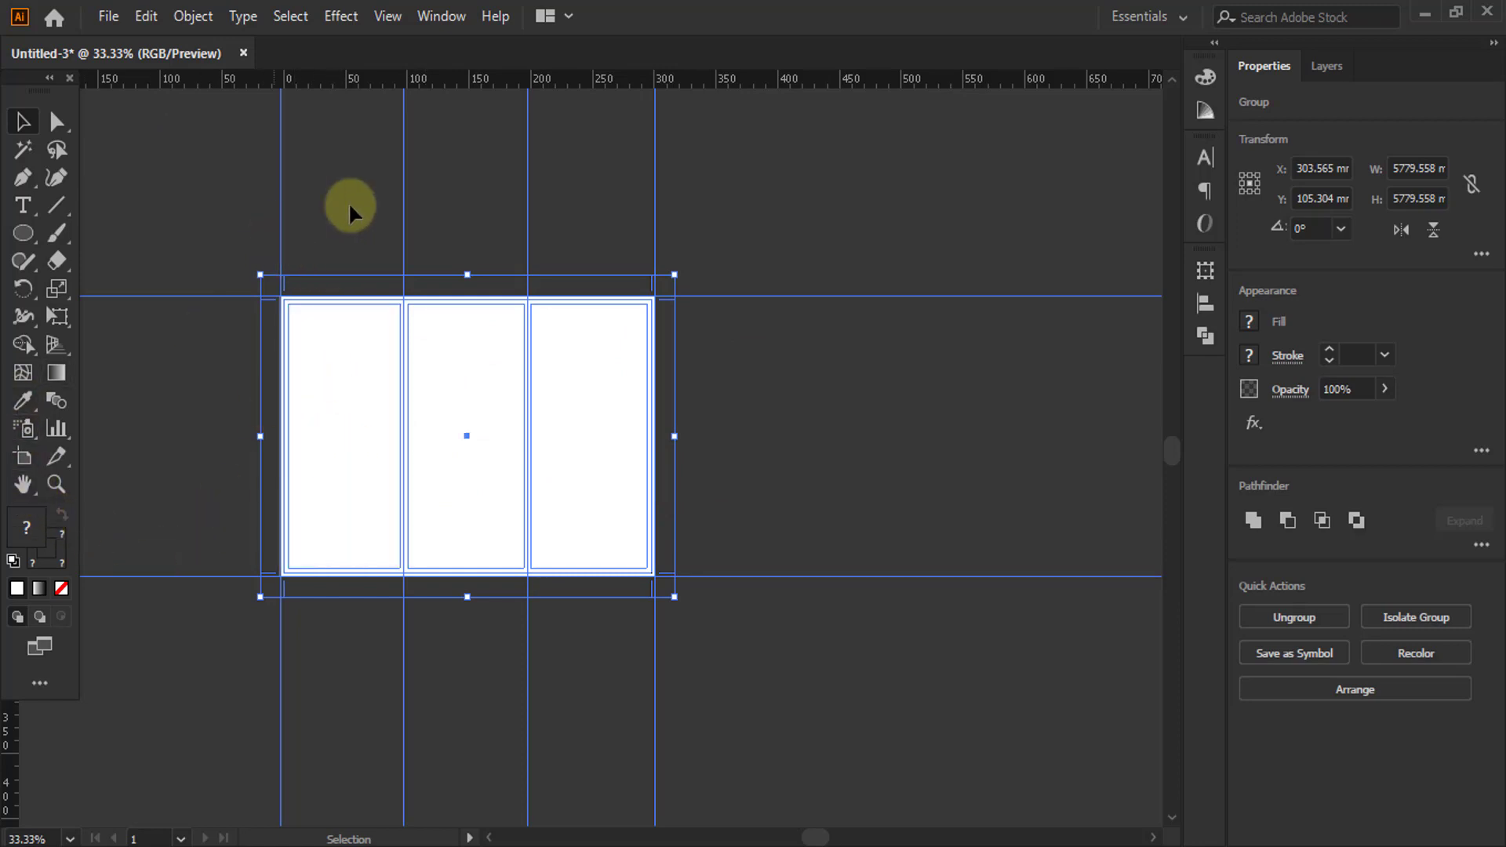
Duplicate Artboard 1 together with its grouped layout, placing the copy beside the original at about X 497 mm, Y 105 mm
click(23, 461)
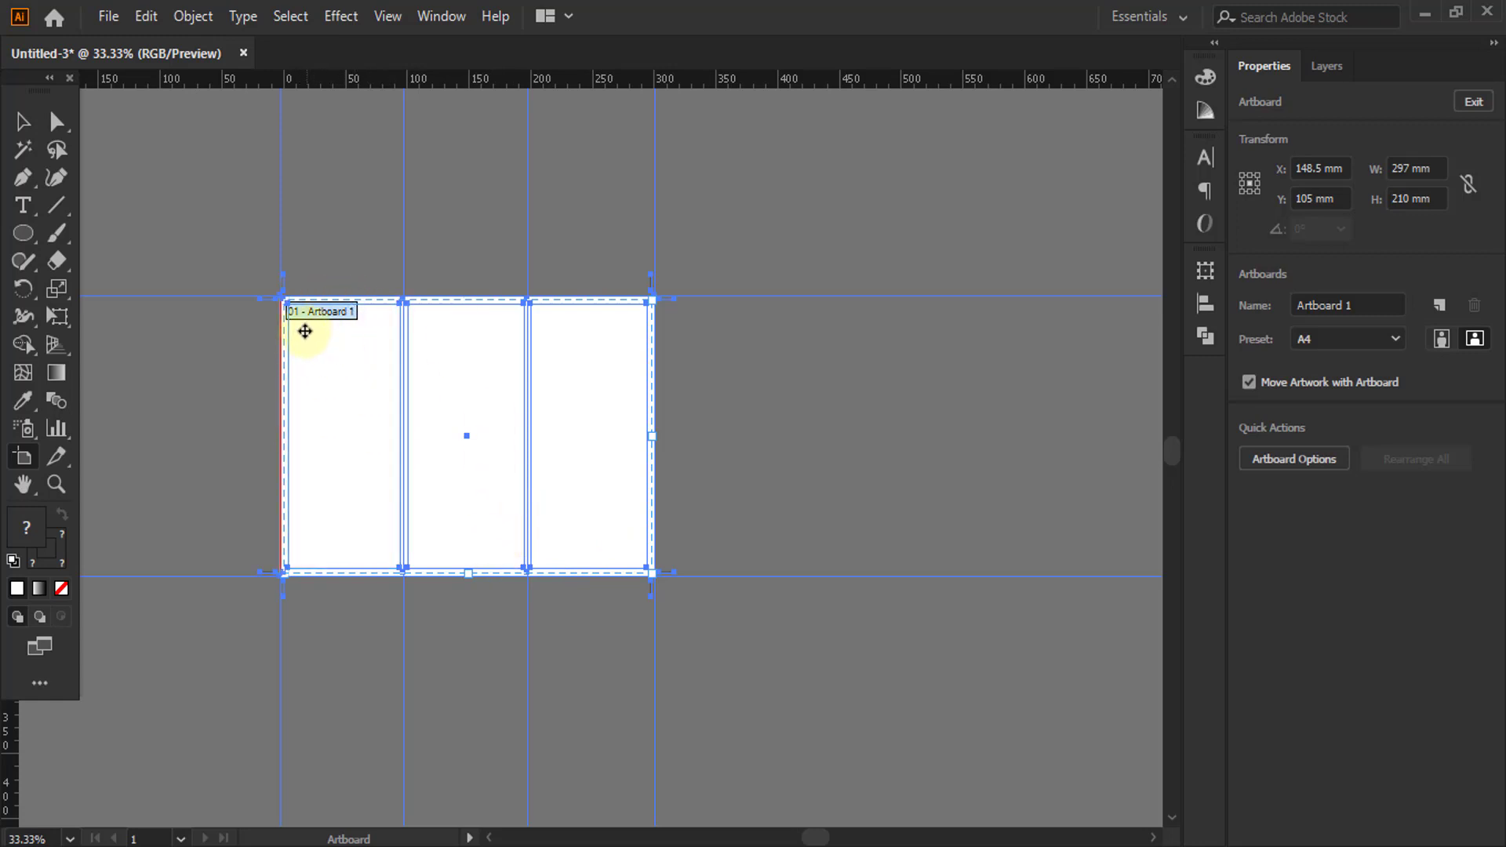
key(Left)
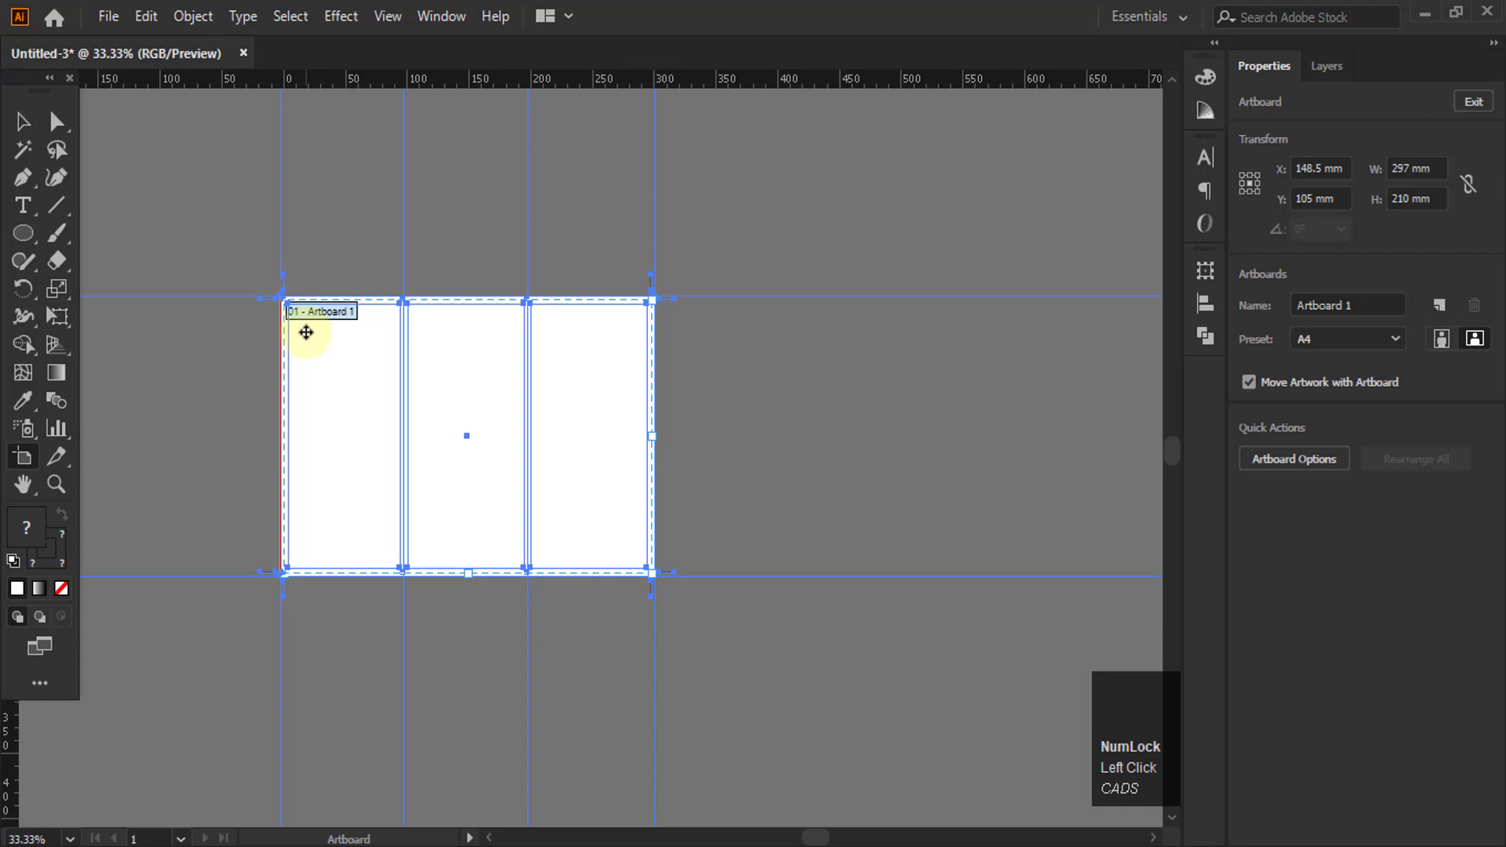
drag(306, 333, 845, 383)
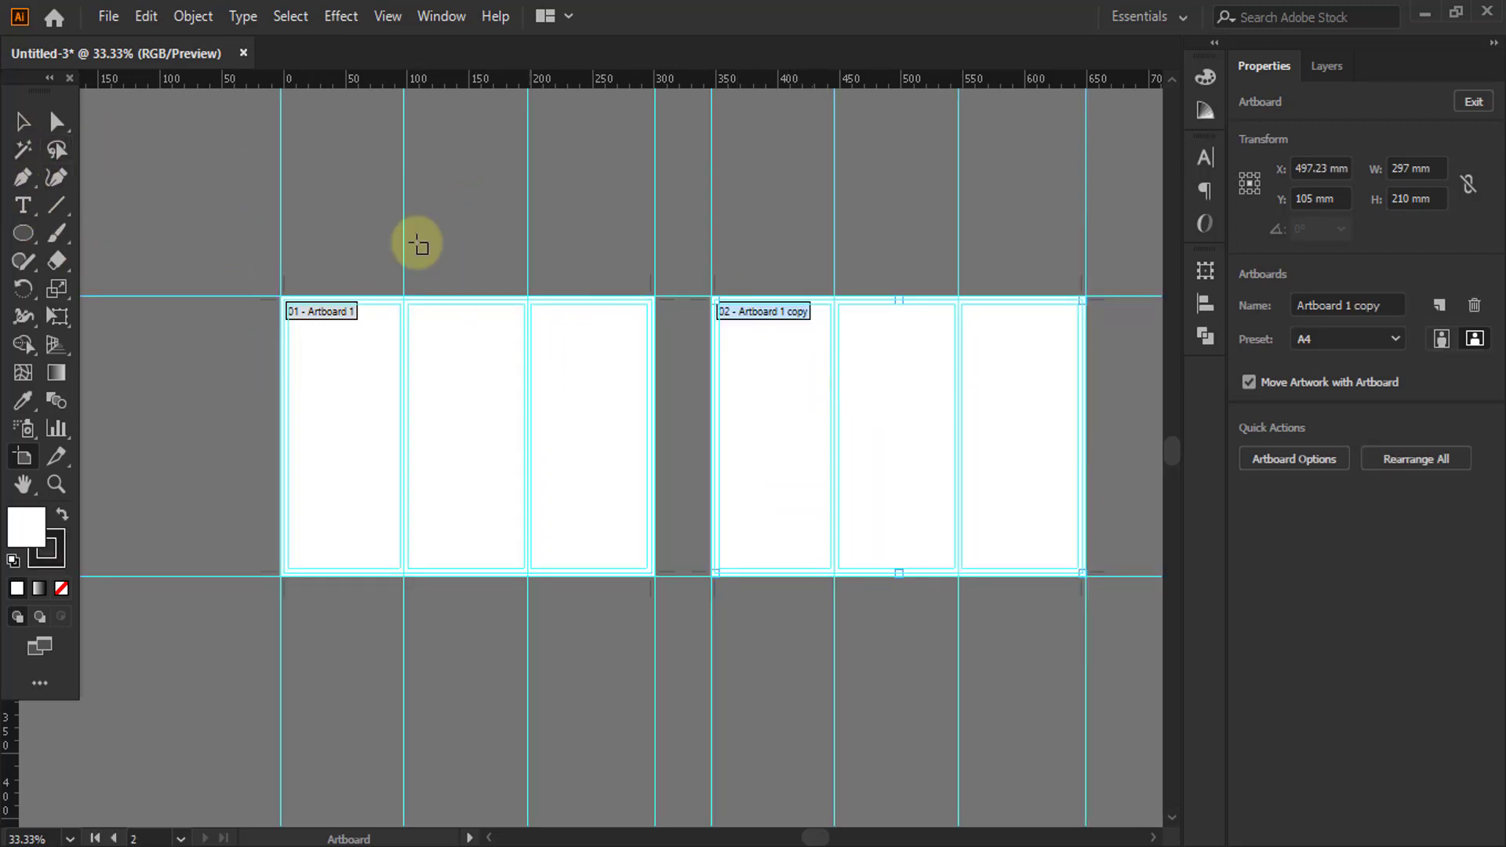
click(22, 121)
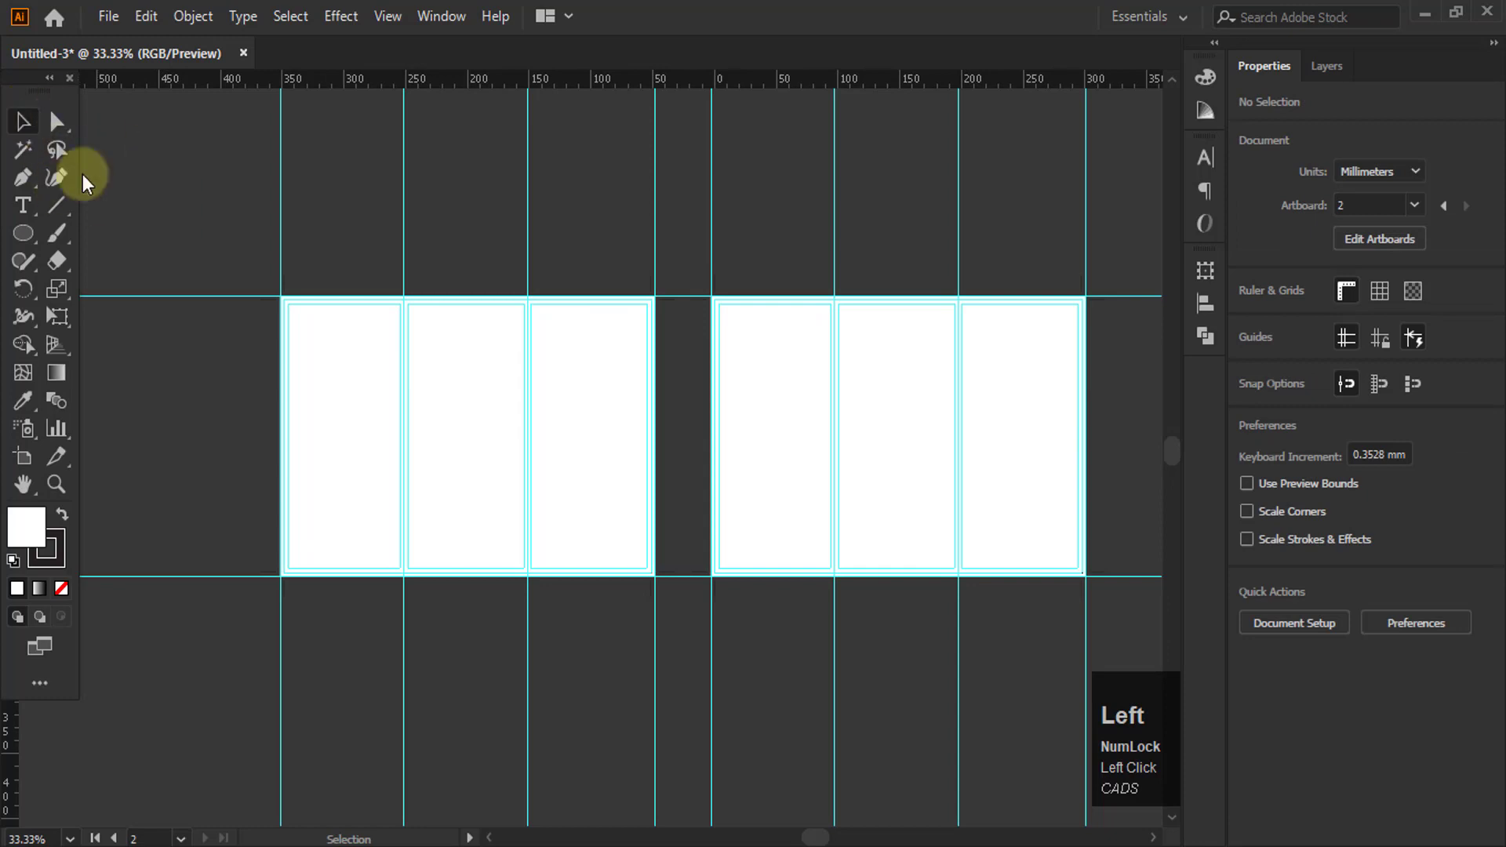
Add a new layer above BG and name it design1
click(1327, 66)
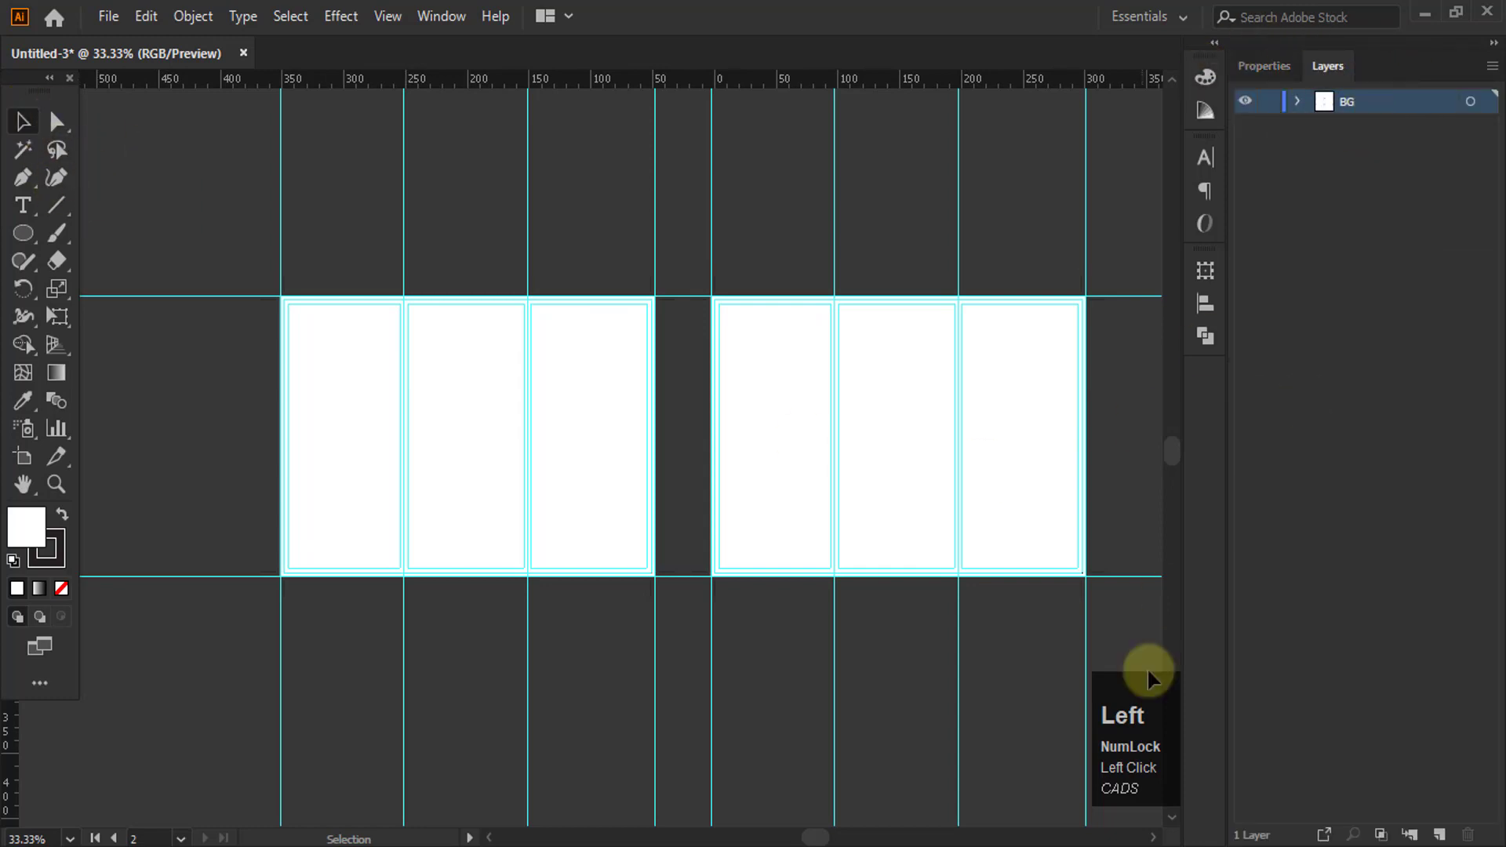
click(1440, 838)
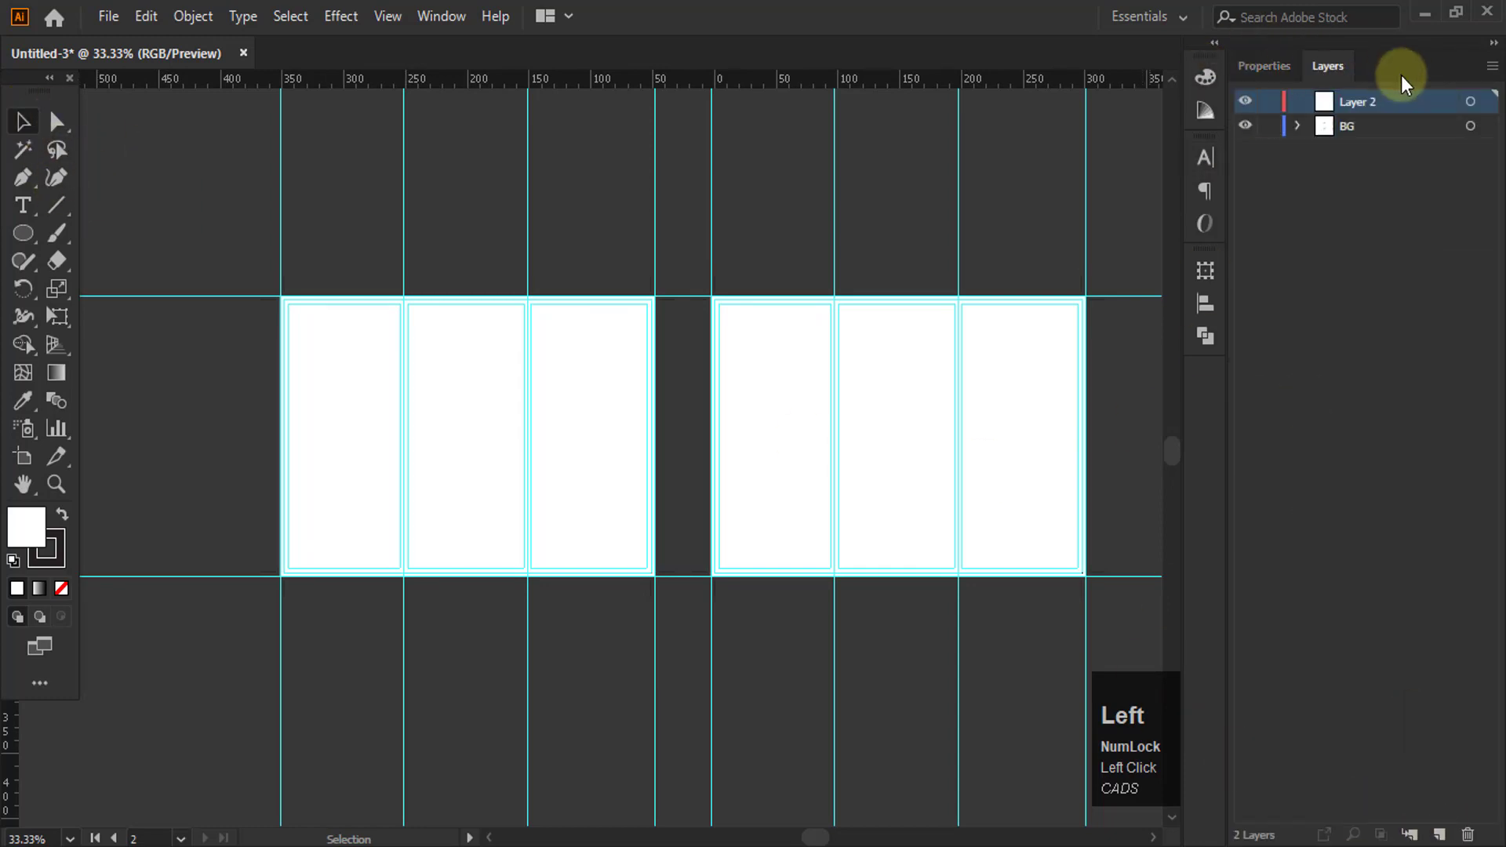
double_click(1360, 103)
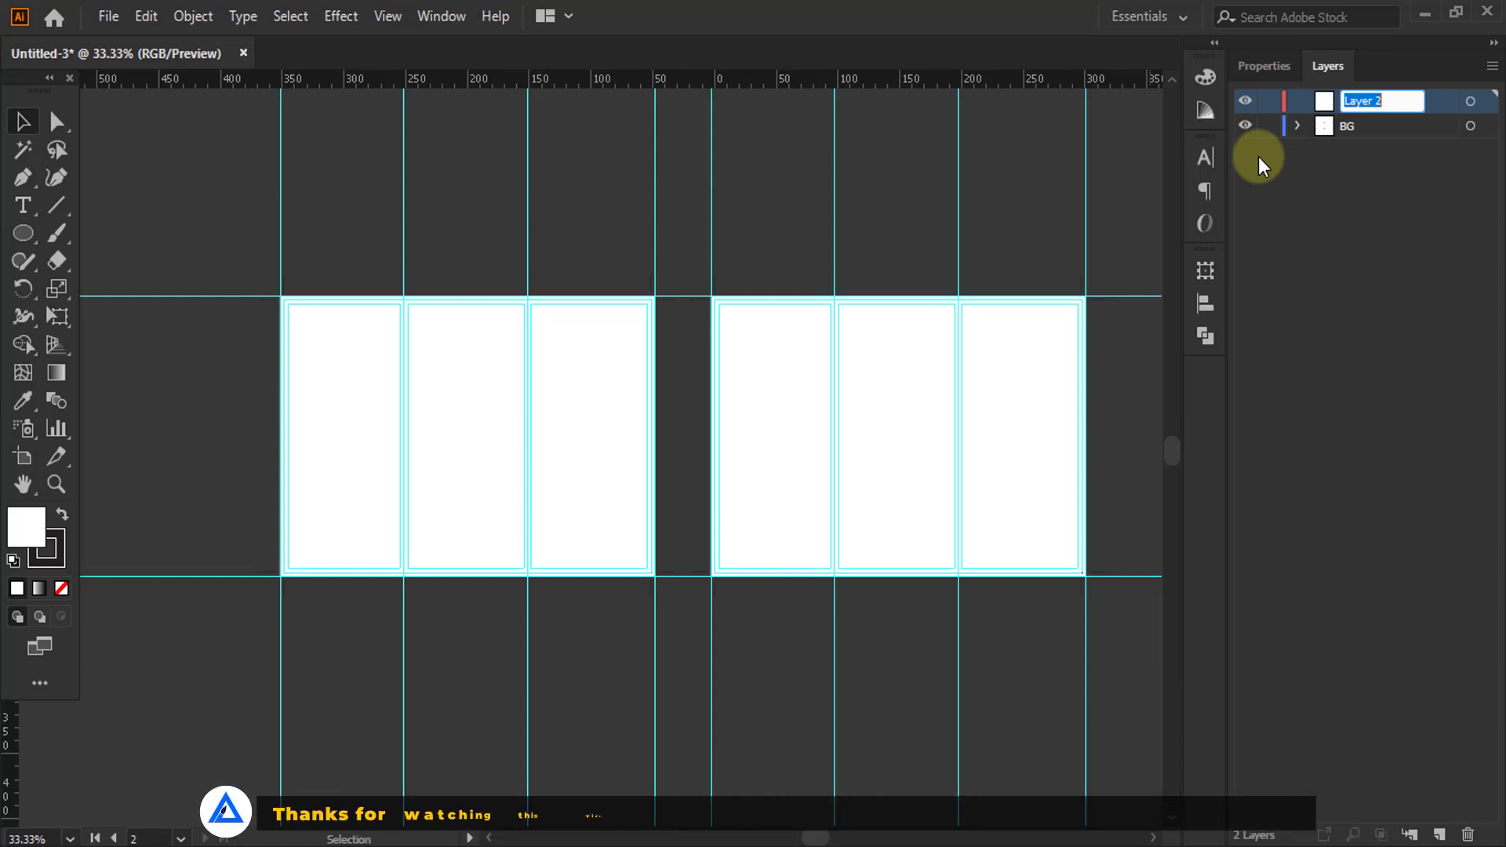
text(dessign1)
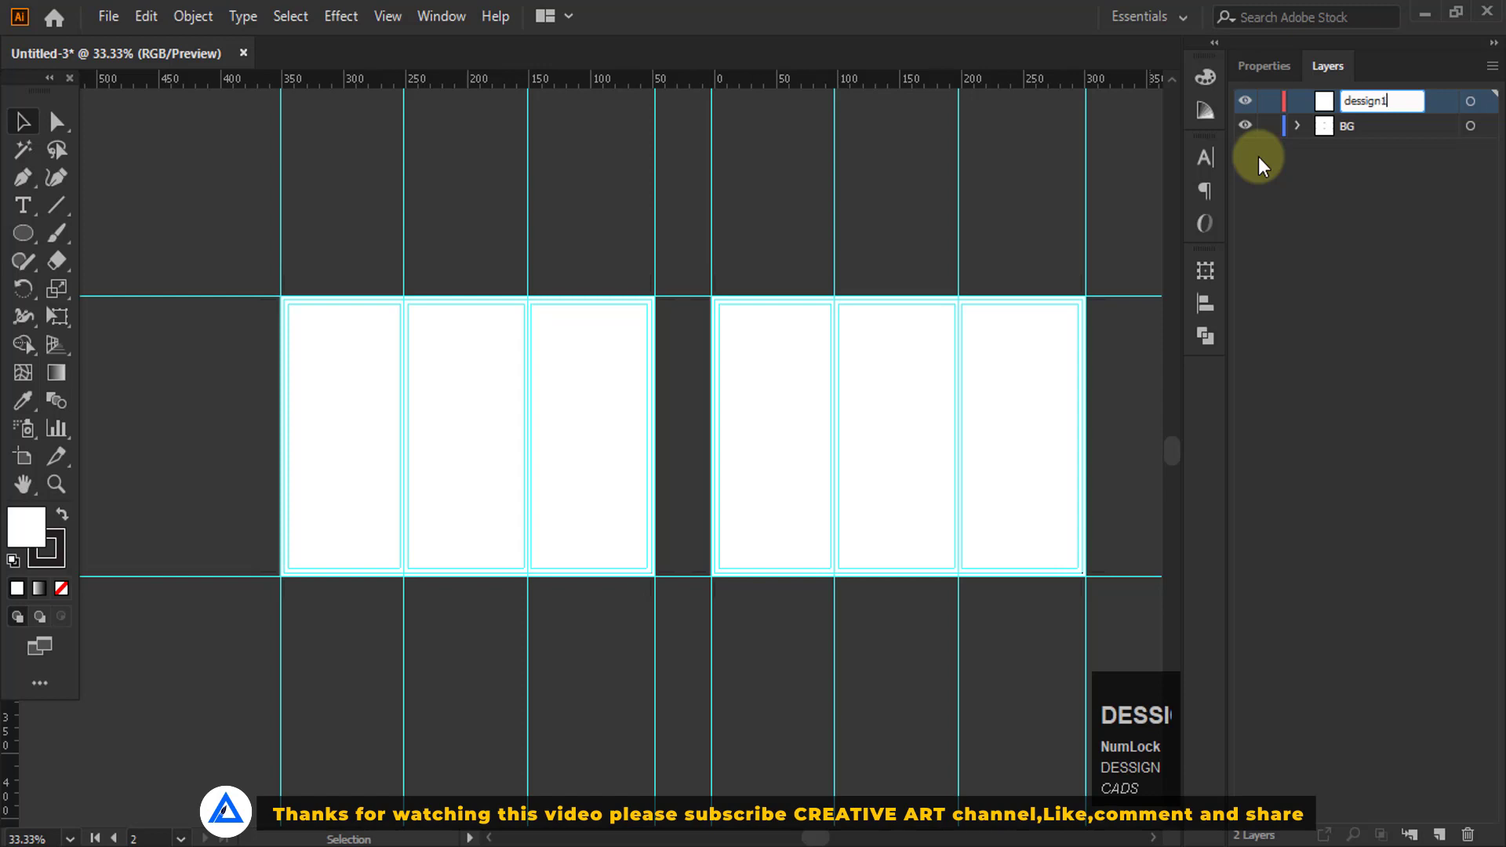
key(Left)
key(Left)
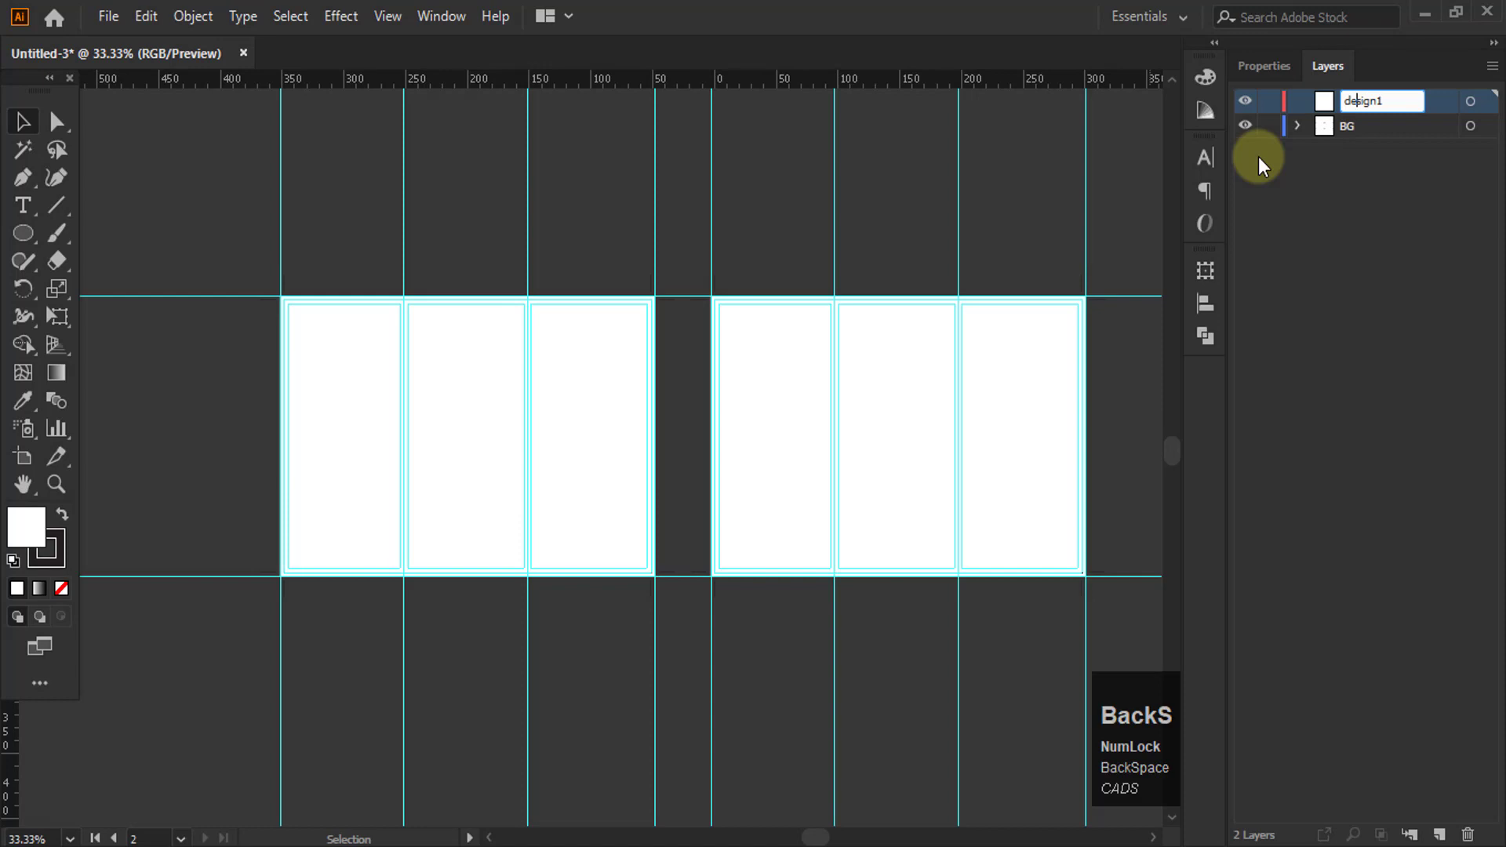
click(1331, 207)
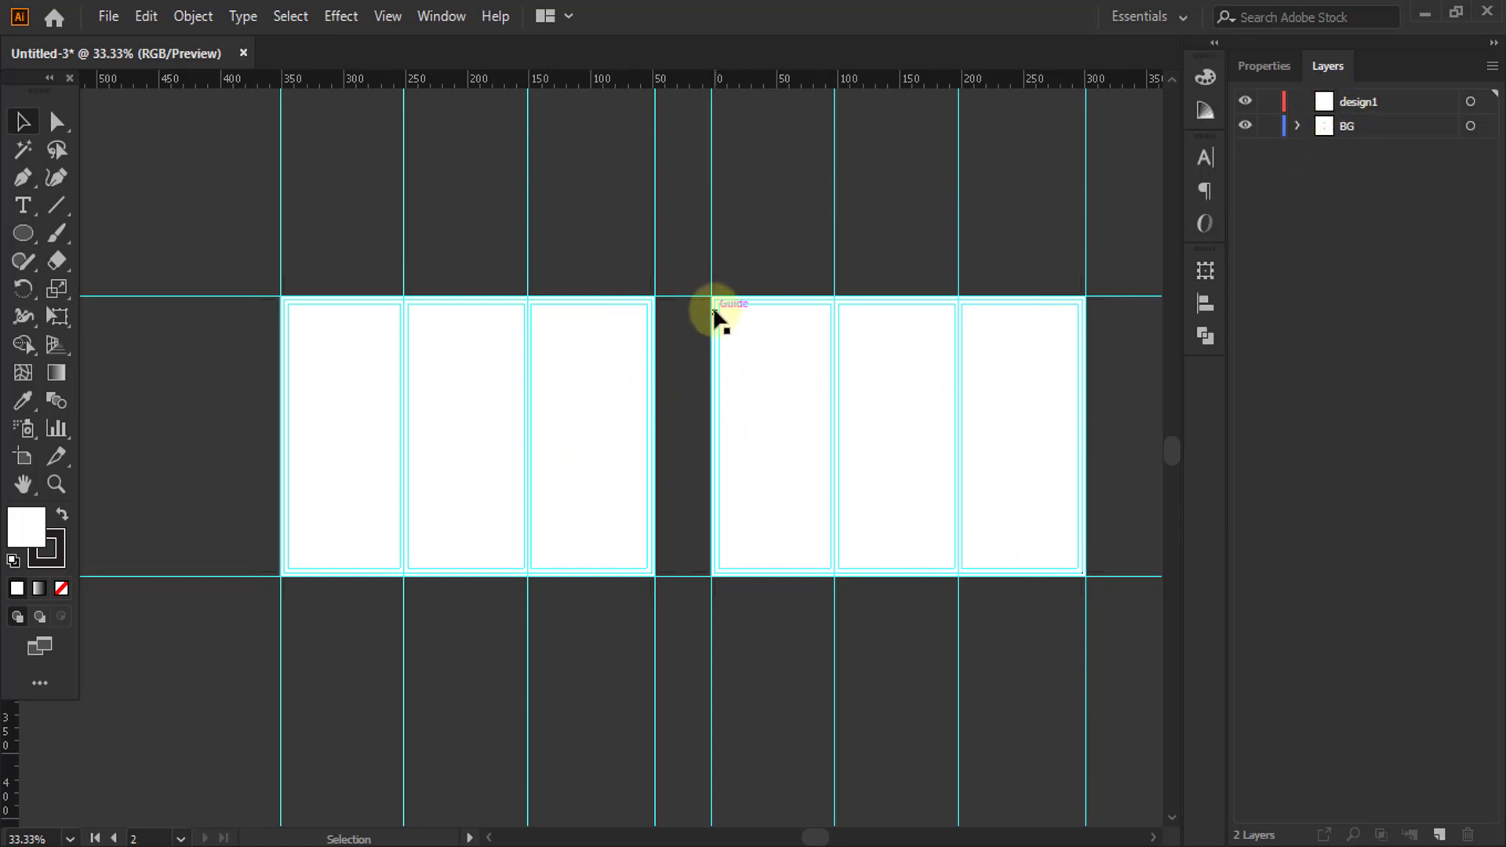
Cut the grouped trifold layout from the duplicated artboard
drag(702, 312, 985, 444)
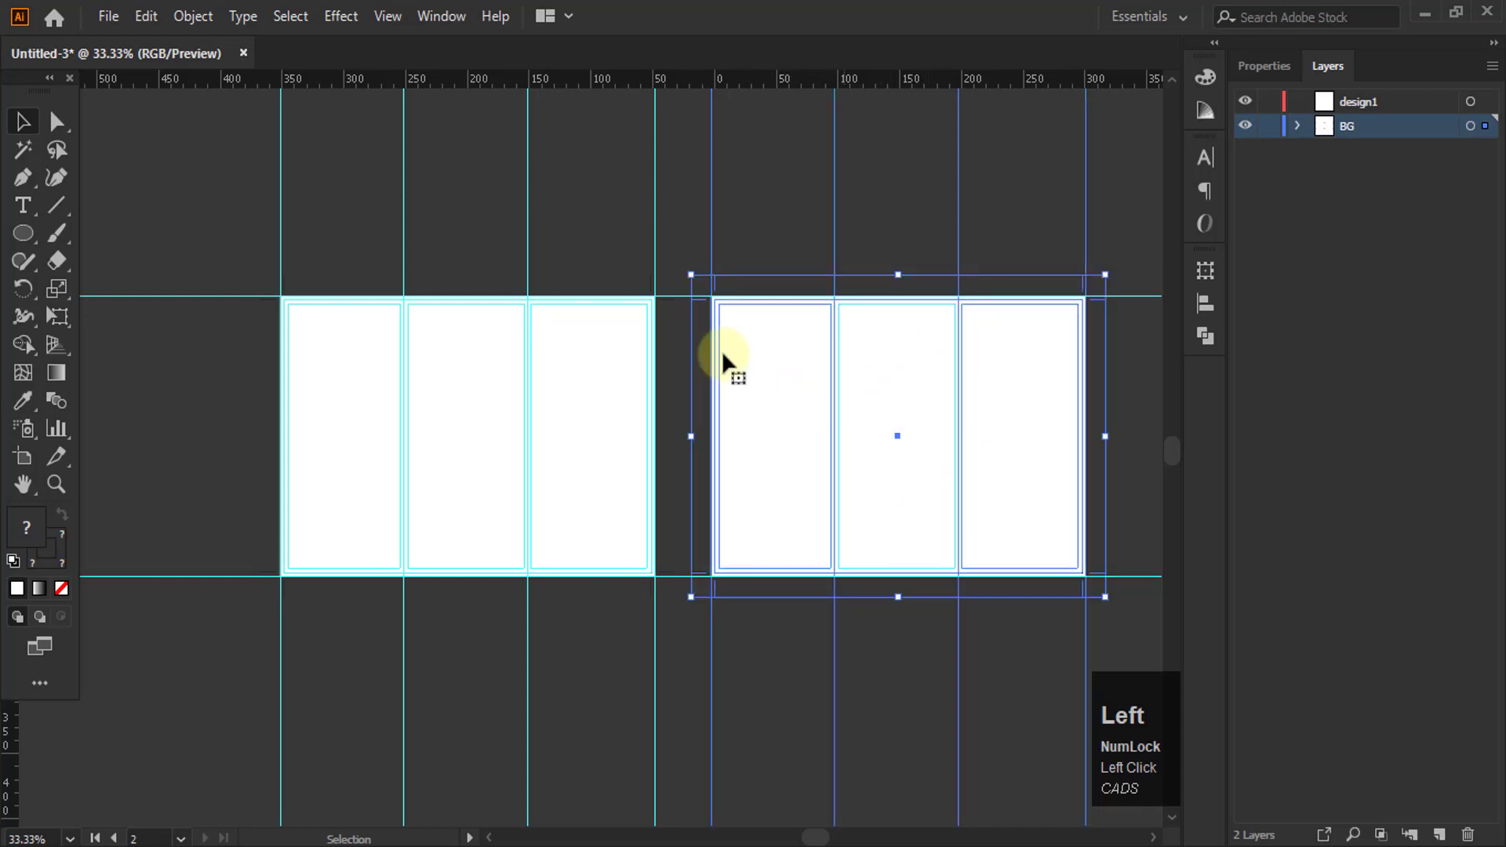
click(147, 17)
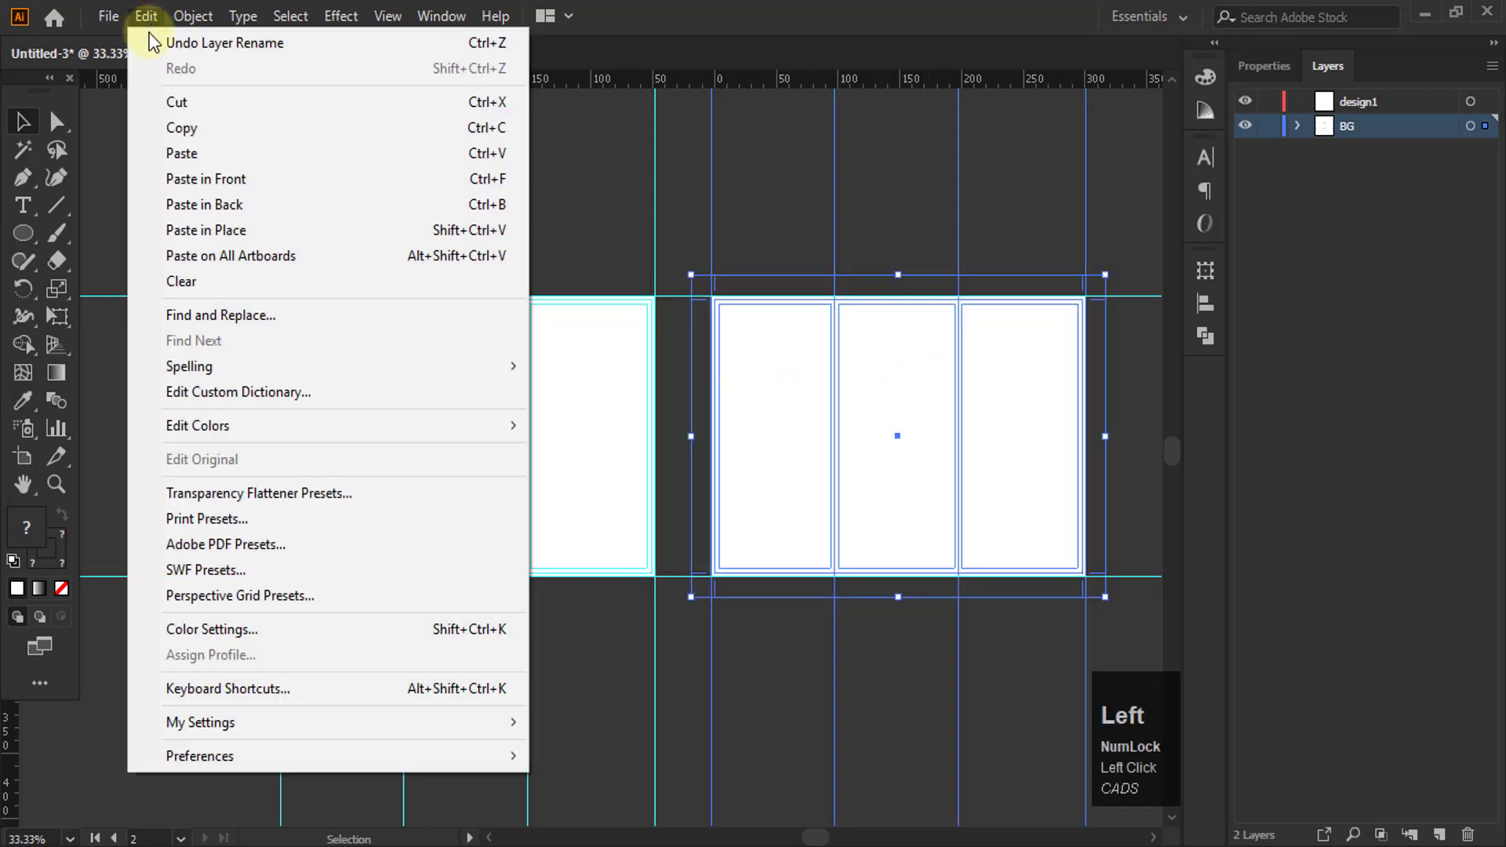
click(157, 102)
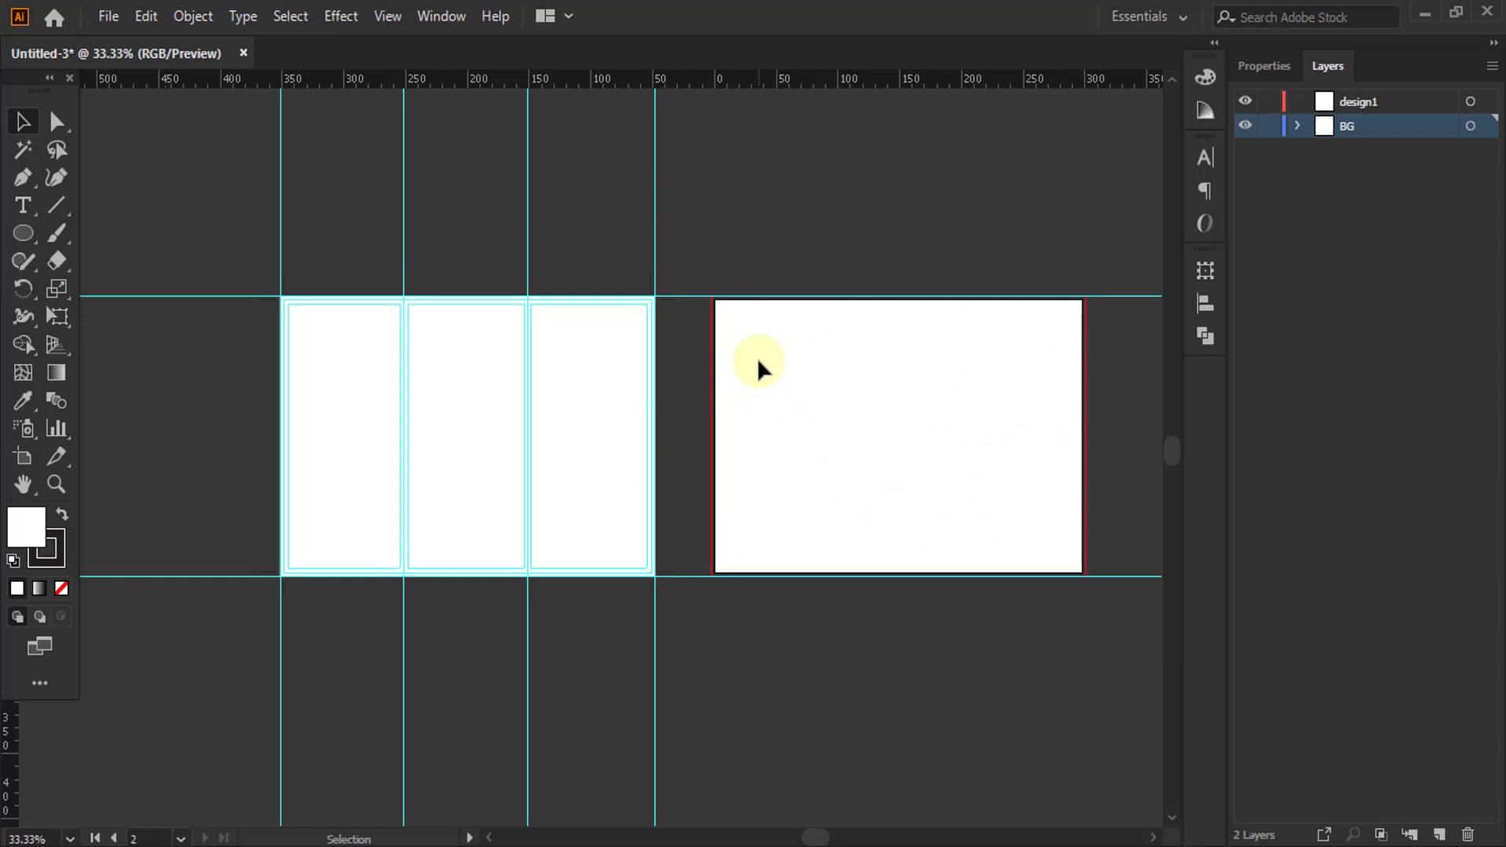
Try a regular paste of the cut trifold layout, then undo it
click(147, 17)
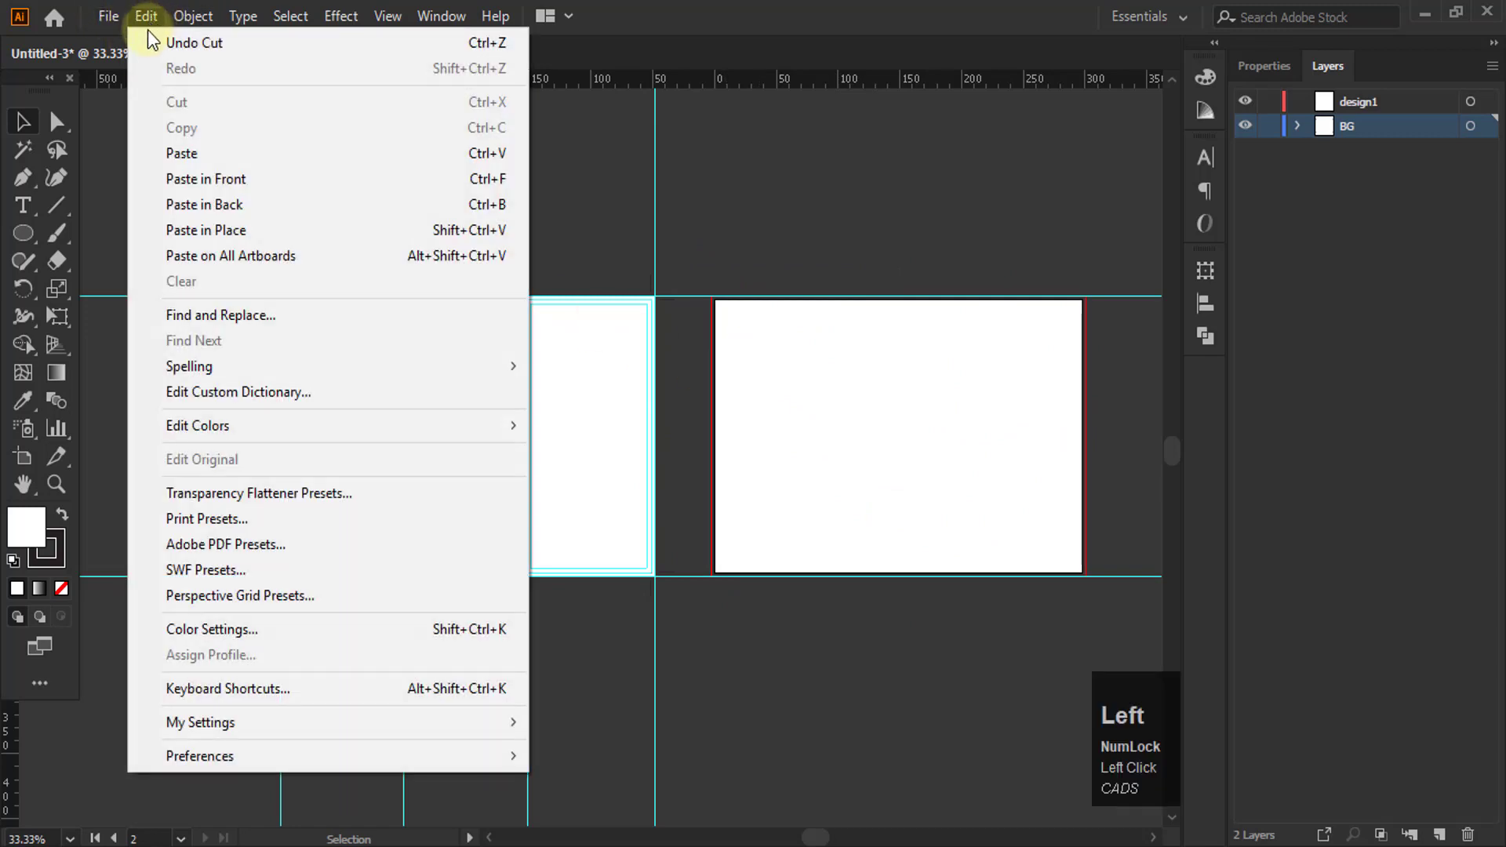
click(889, 26)
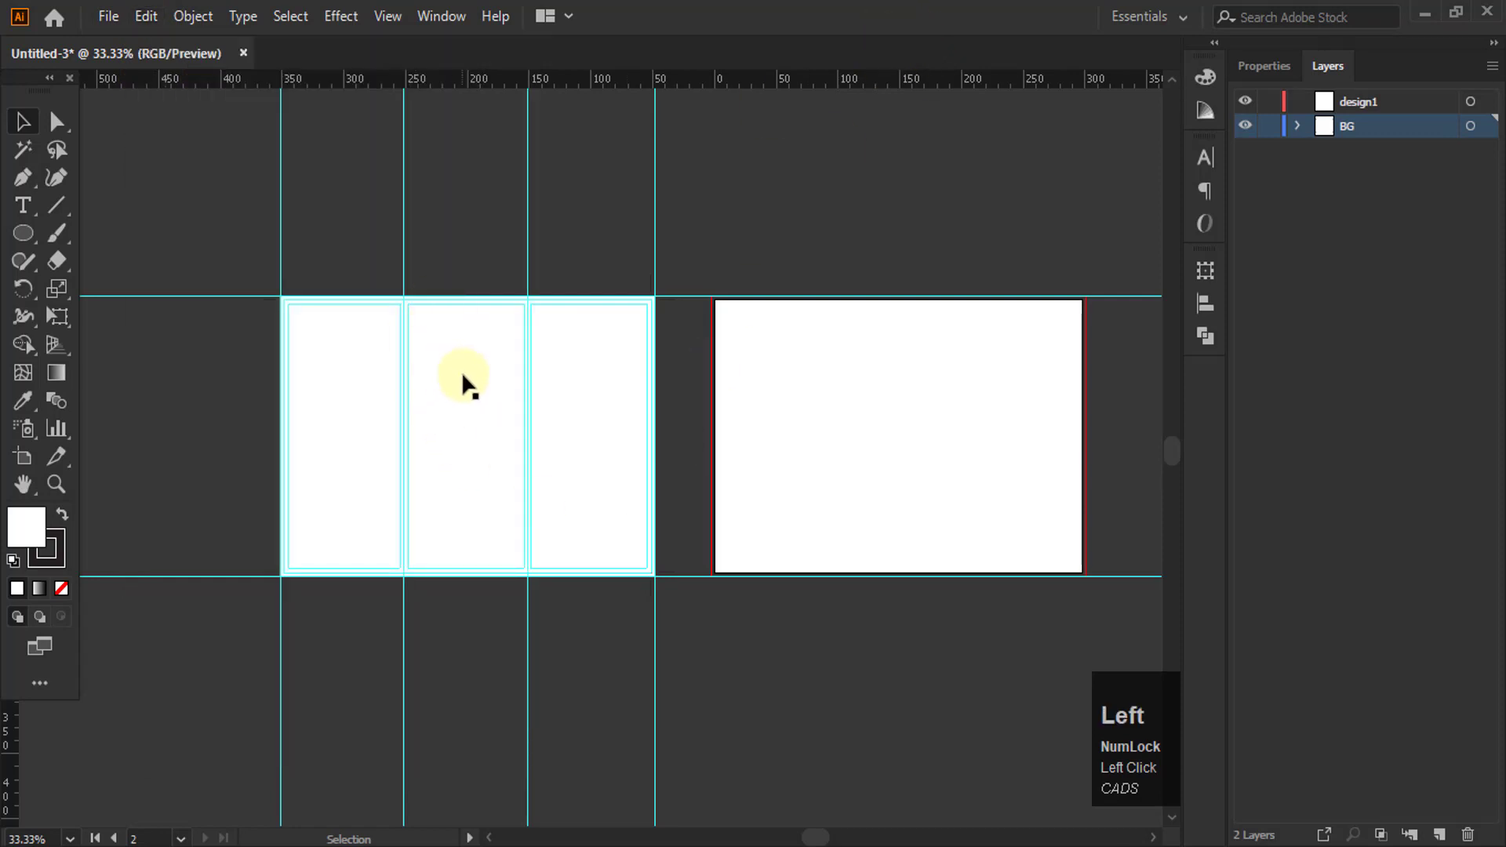
click(147, 16)
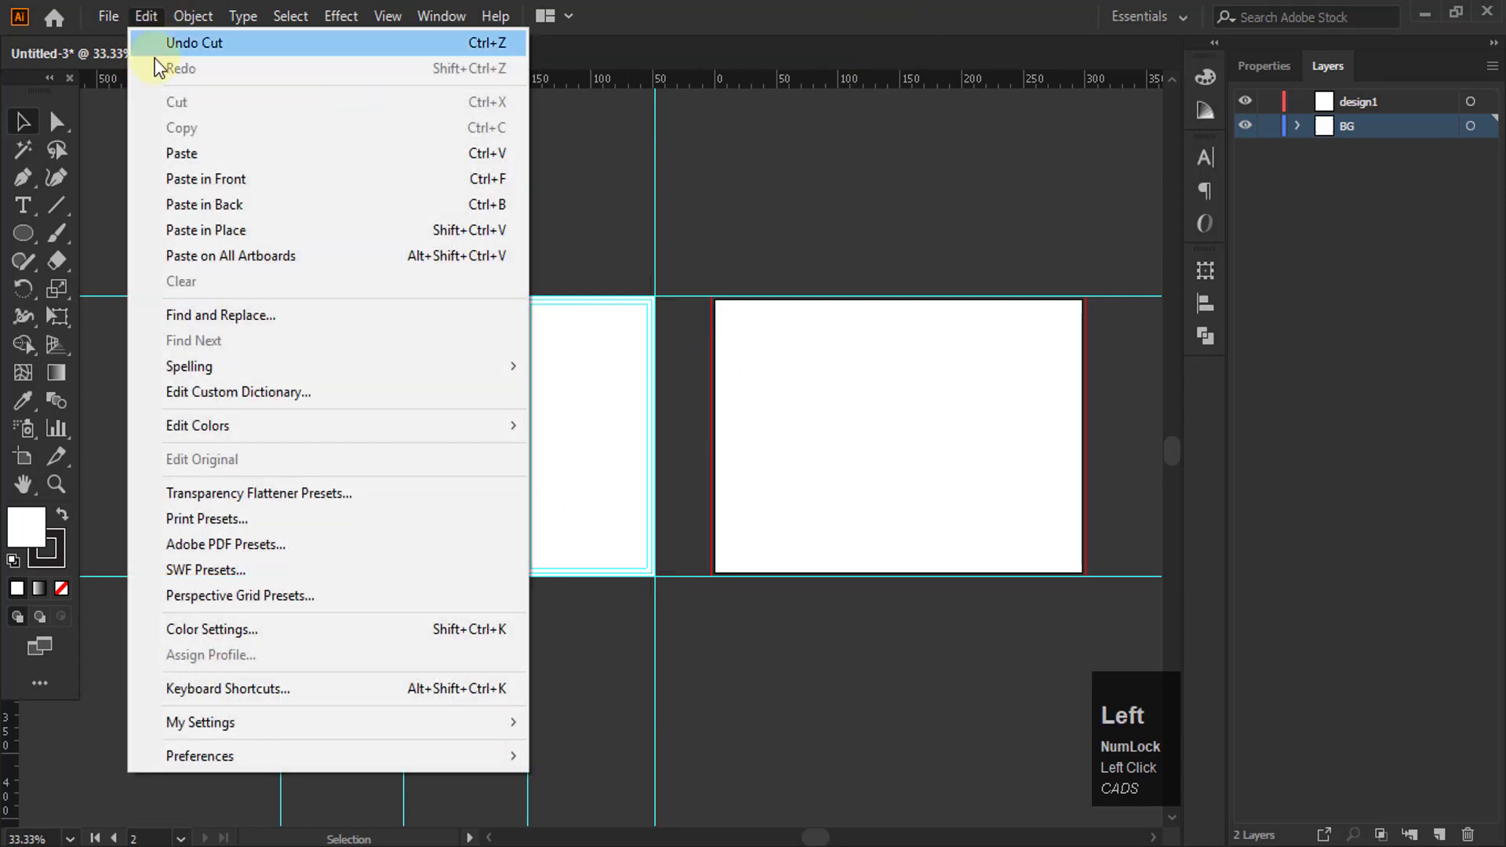
click(179, 157)
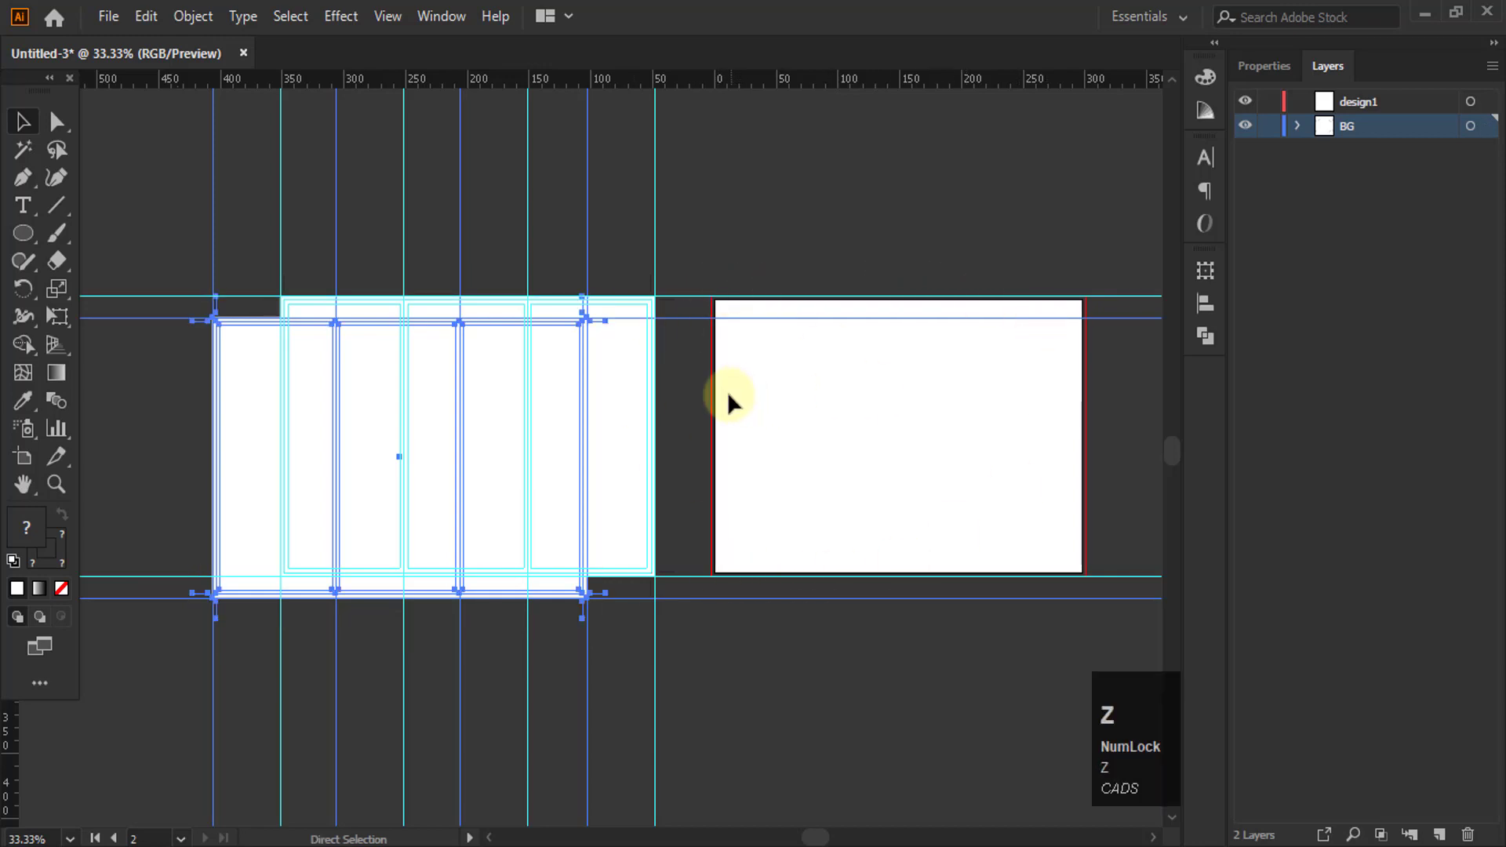
key(ctrl+z)
key(z)
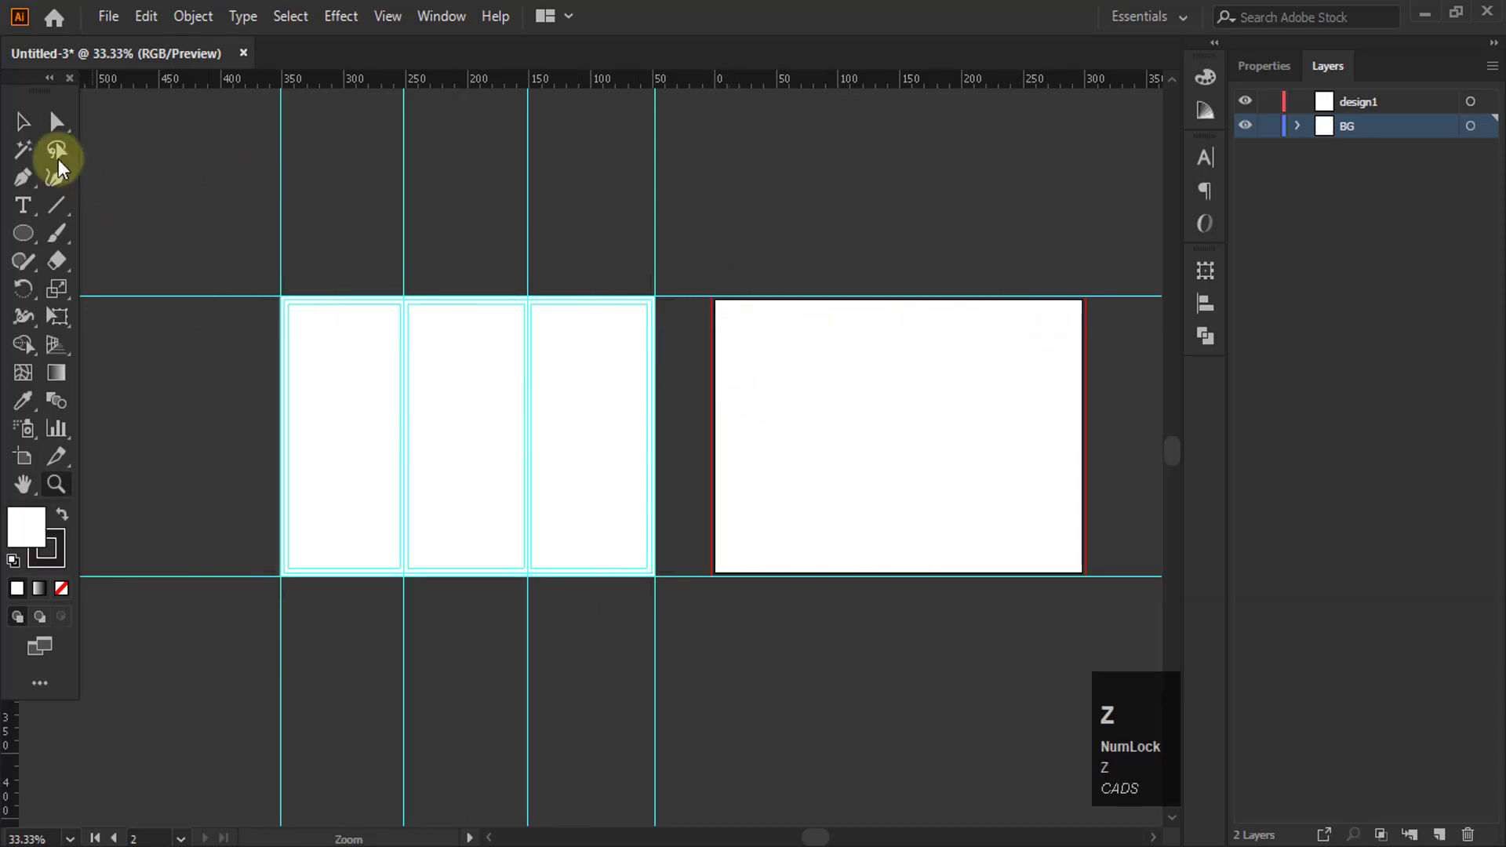
click(23, 121)
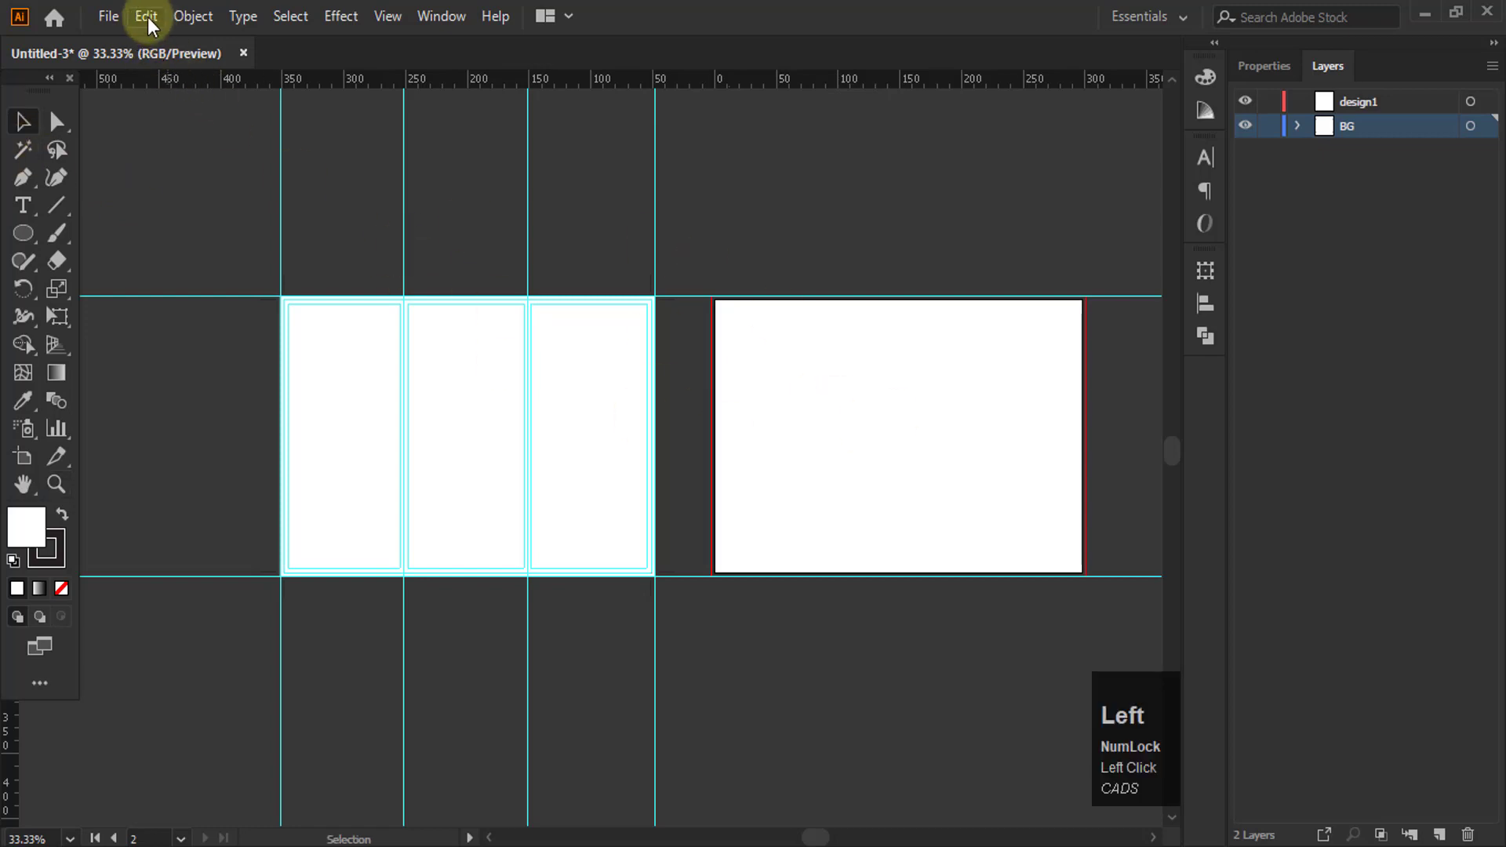
Paste the cut trifold layout in place on the Artboard 1 copy and deselect it
click(24, 462)
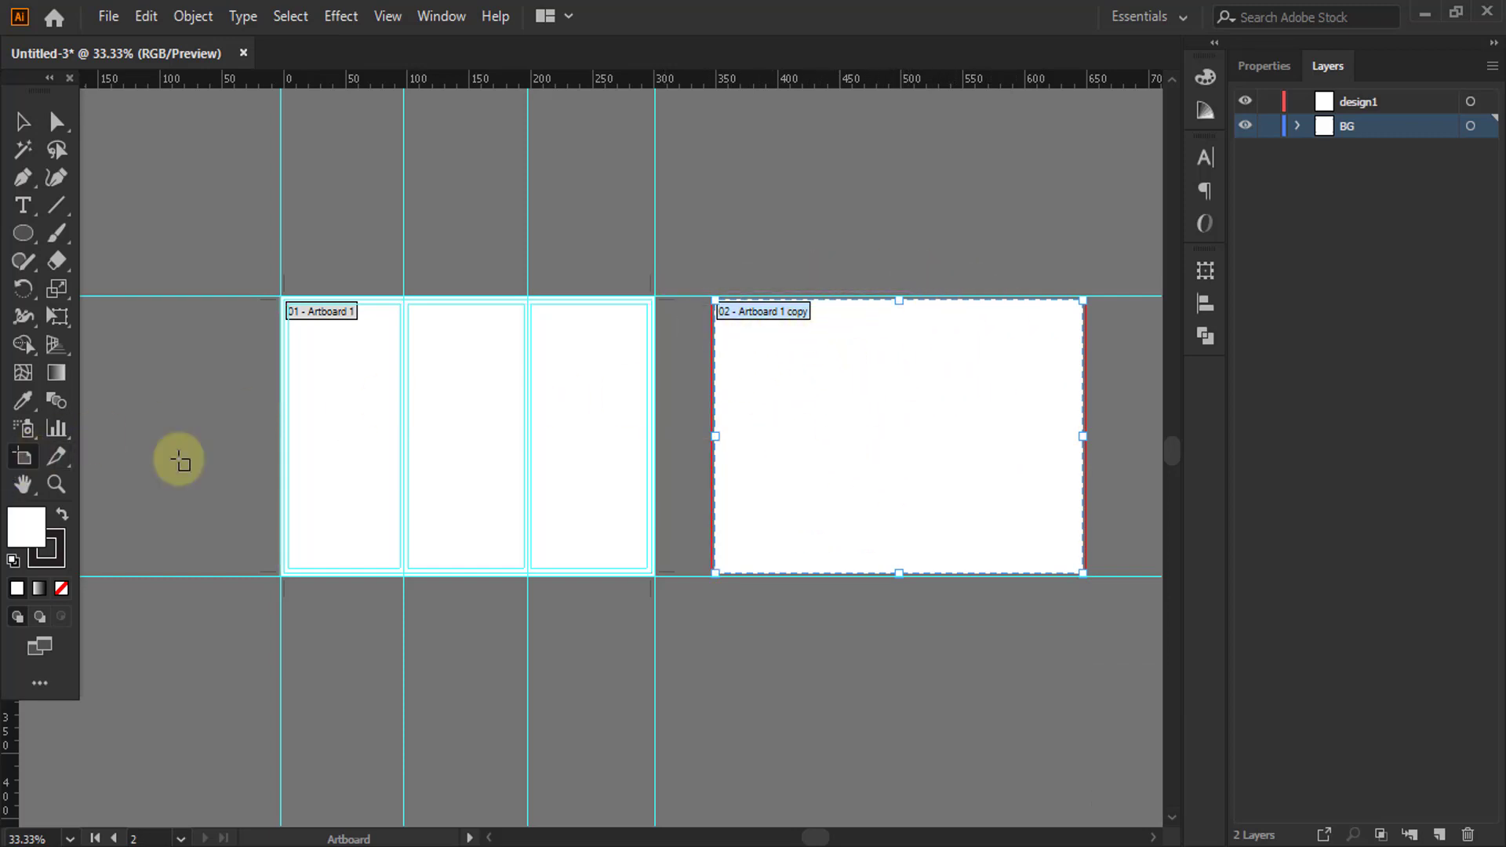
click(144, 16)
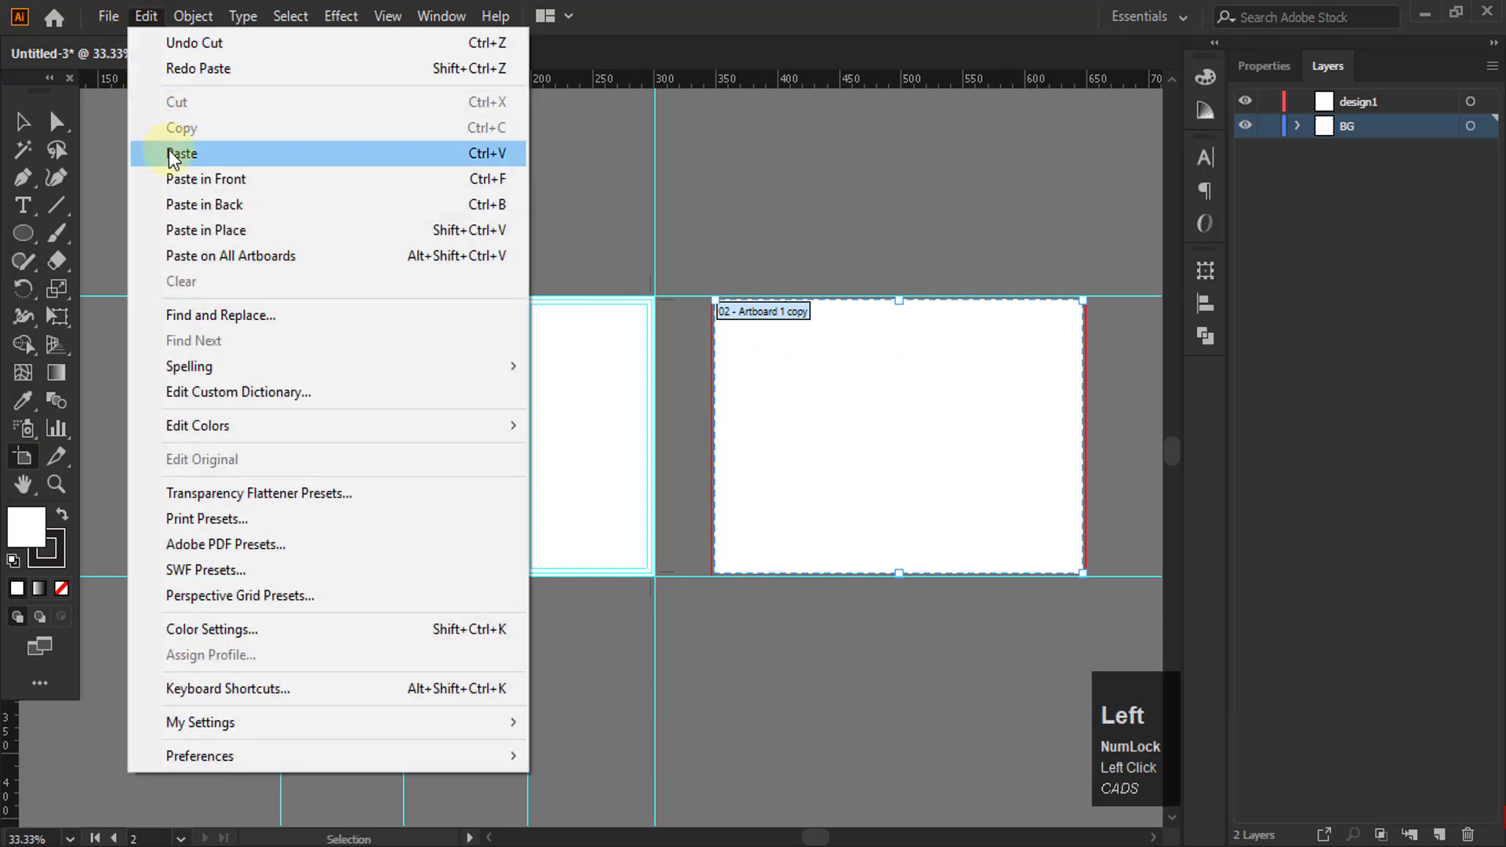
click(182, 231)
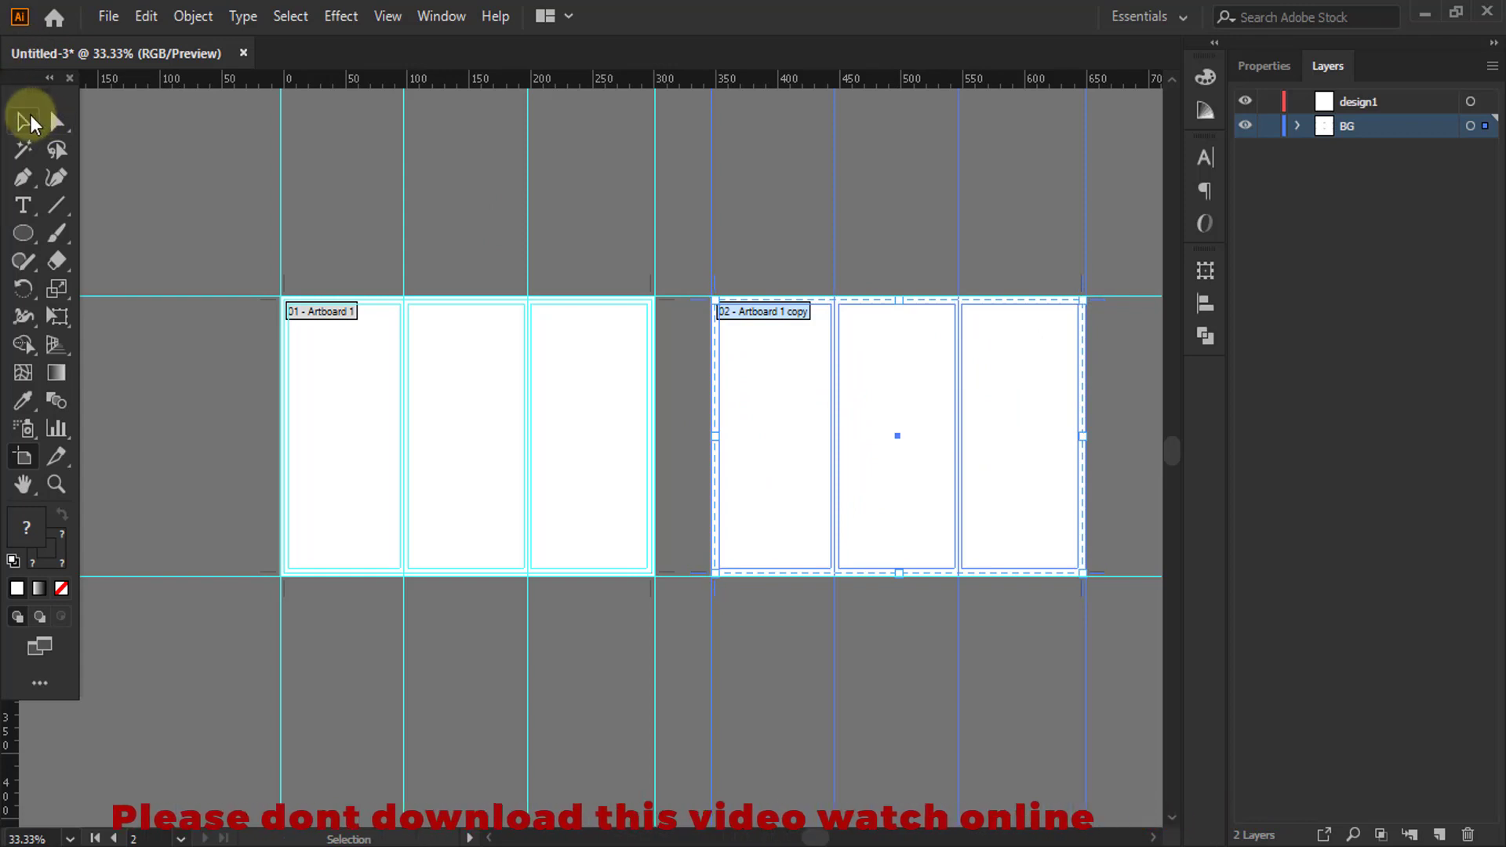
click(23, 121)
click(765, 236)
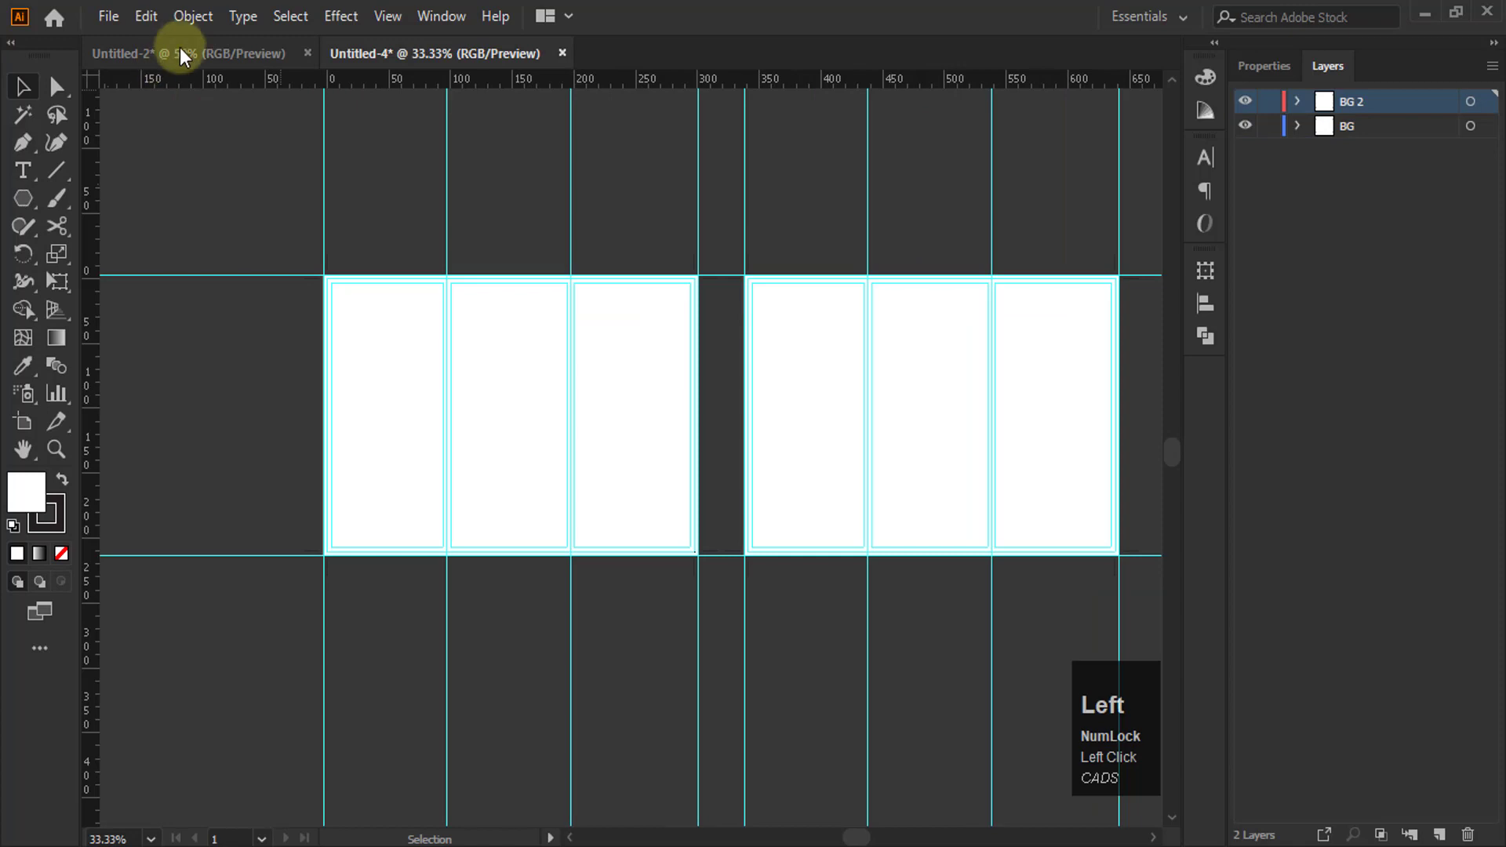
Switch to the Untitled-2 document and examine its prepared brochure texts, contact icons, QR code and logo
click(183, 53)
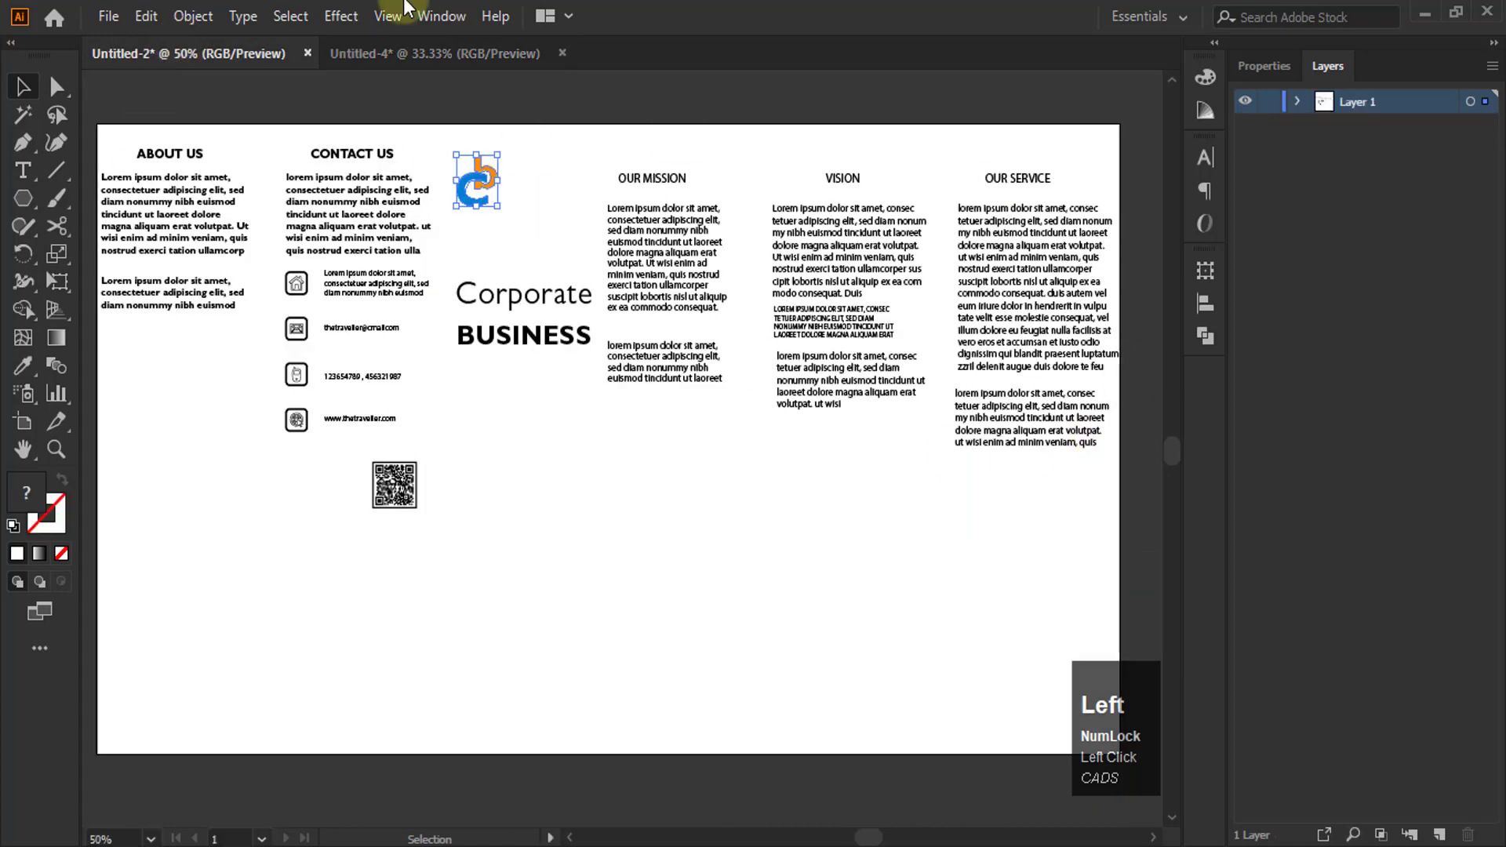
alt+scroll(574, 267, down, 1)
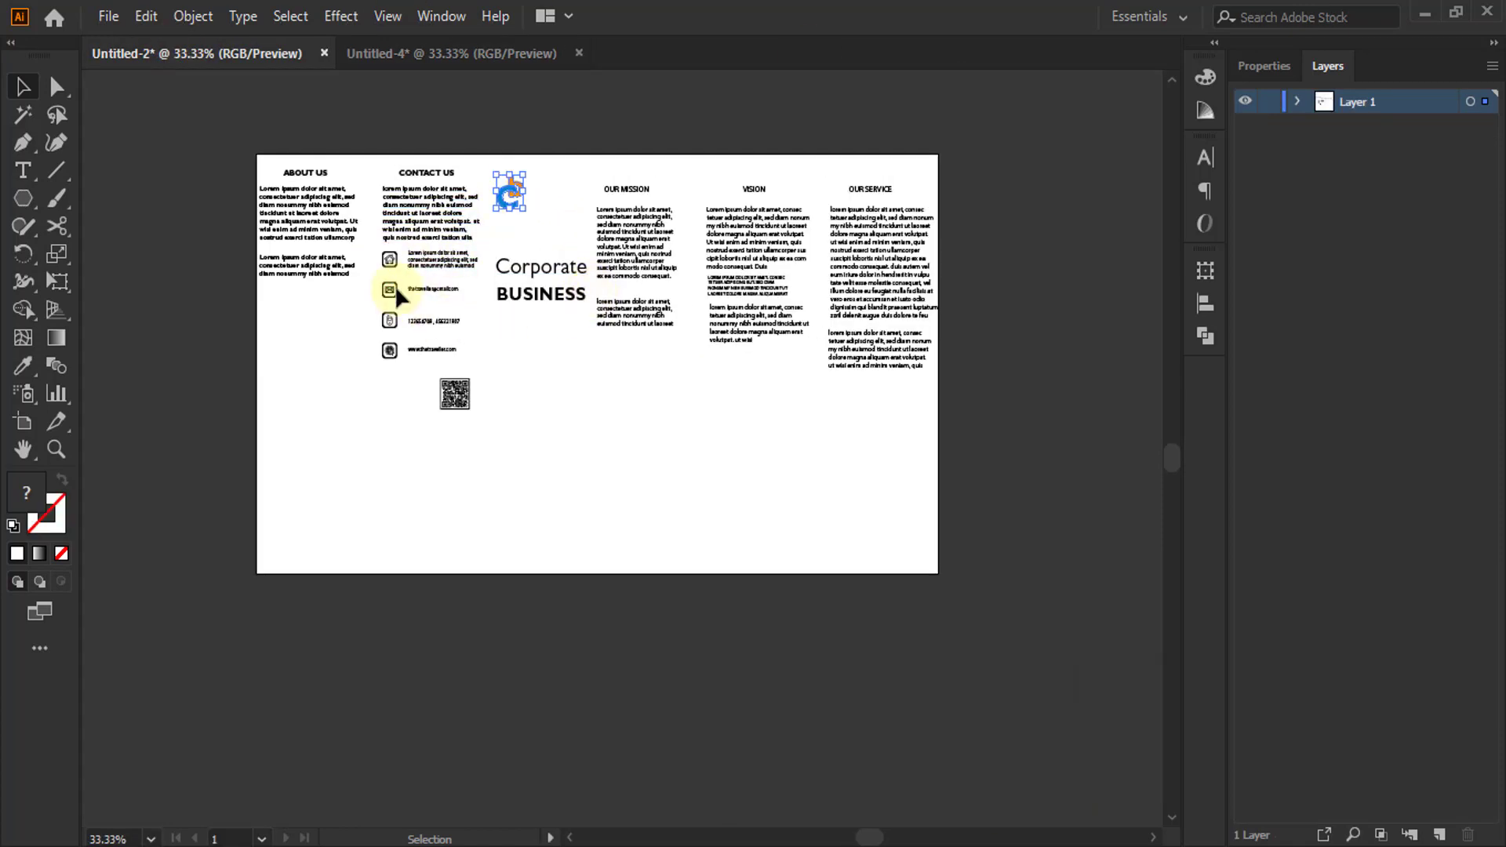
alt+scroll(373, 322, up, 2)
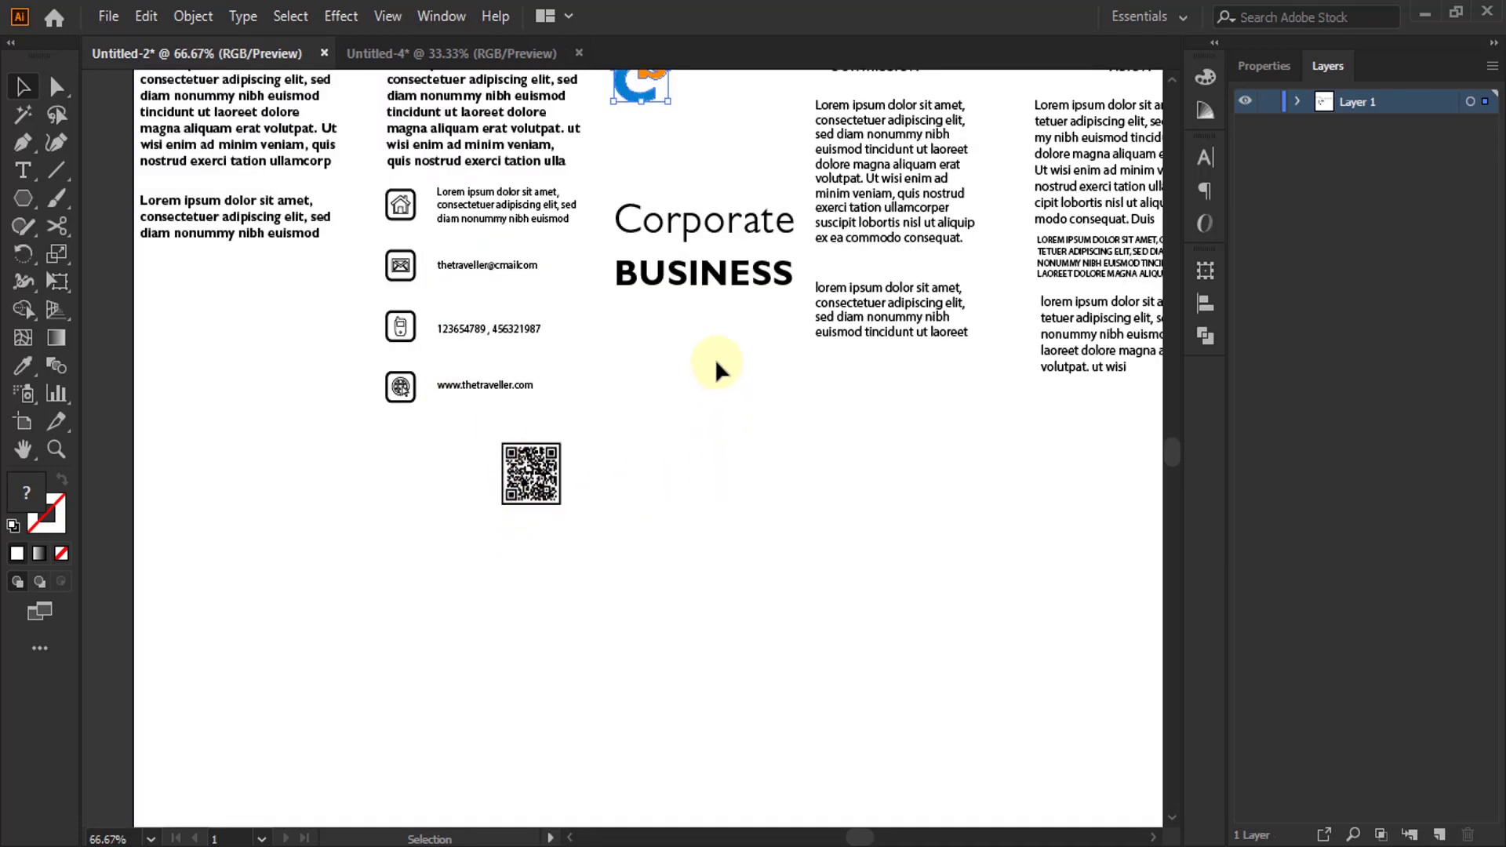
drag(715, 369, 669, 481)
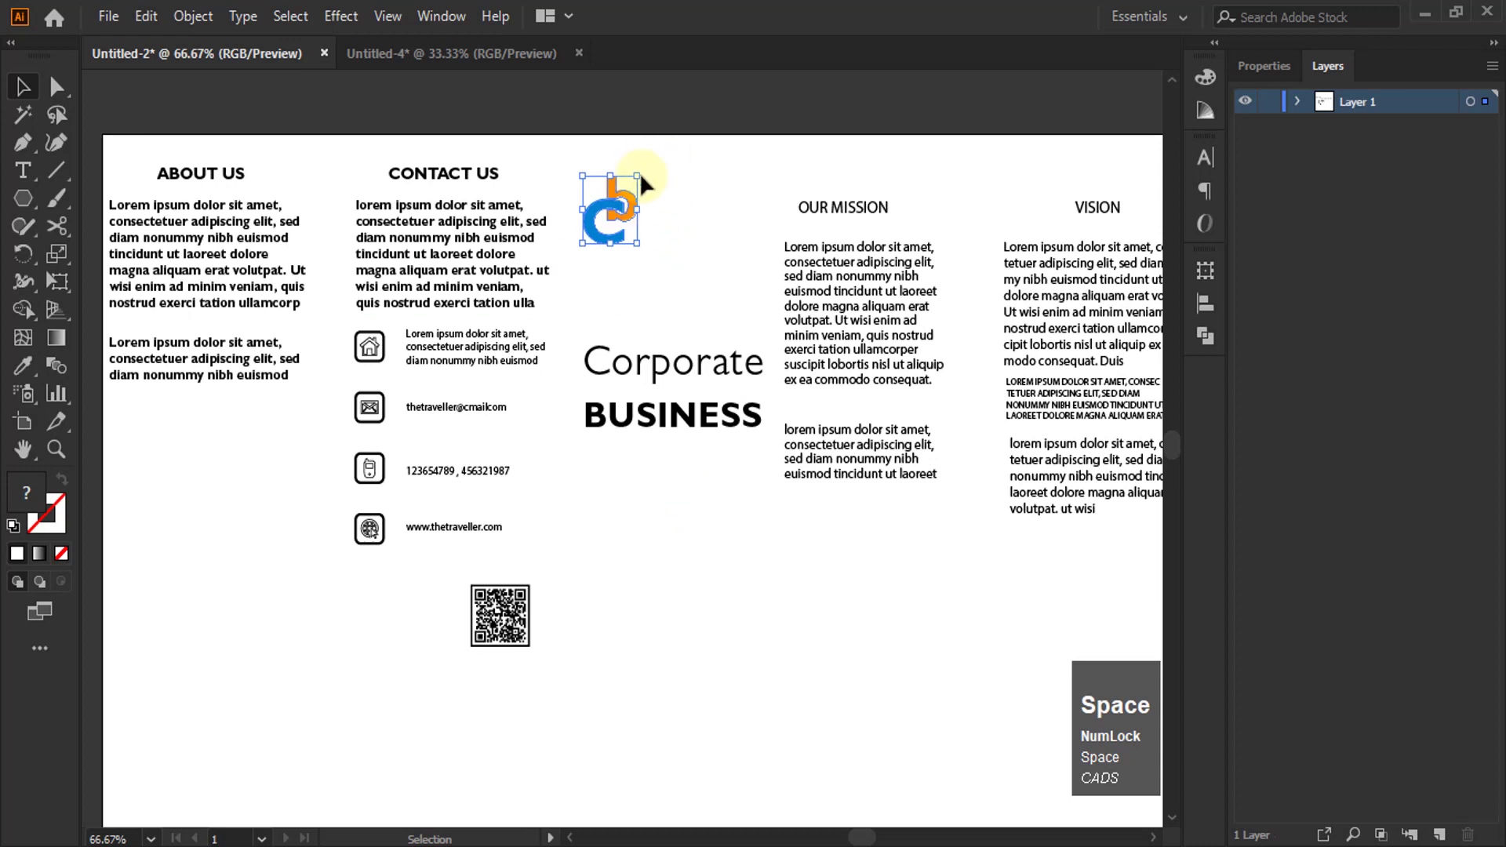
drag(699, 104, 552, 252)
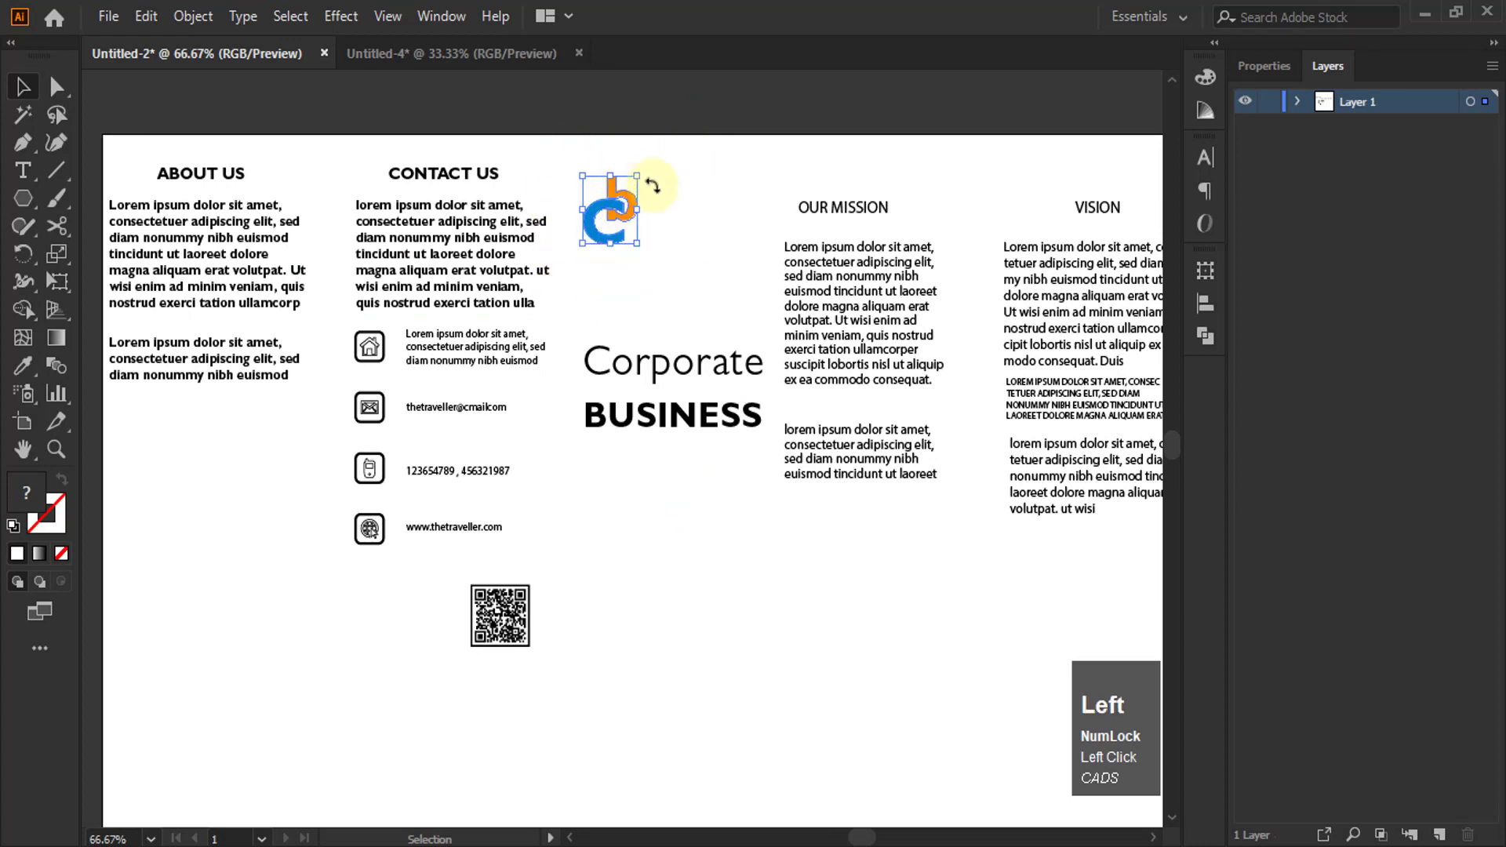
key(ctrl)
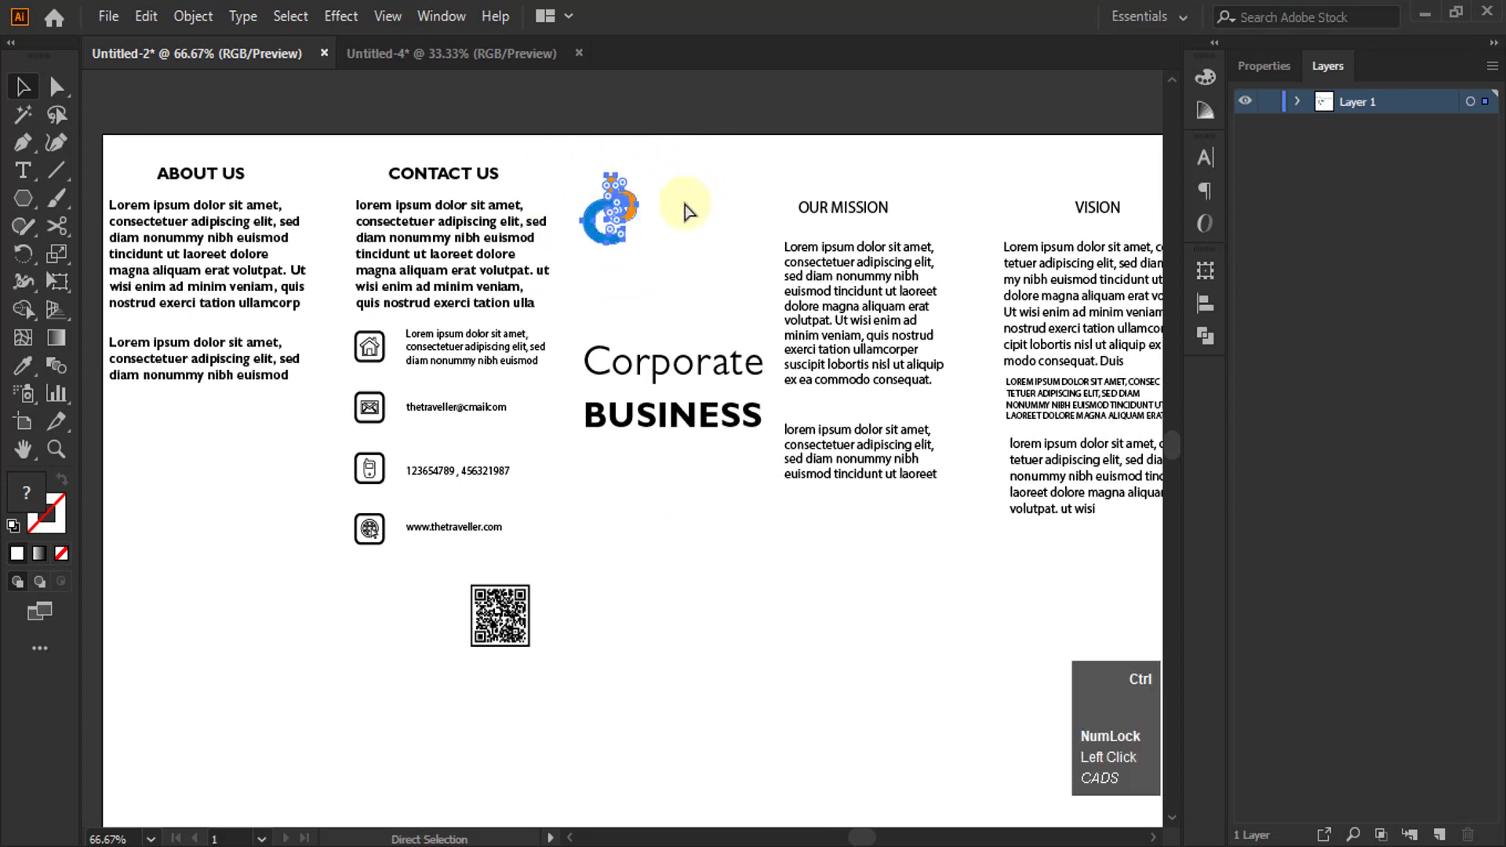
key(ctrl)
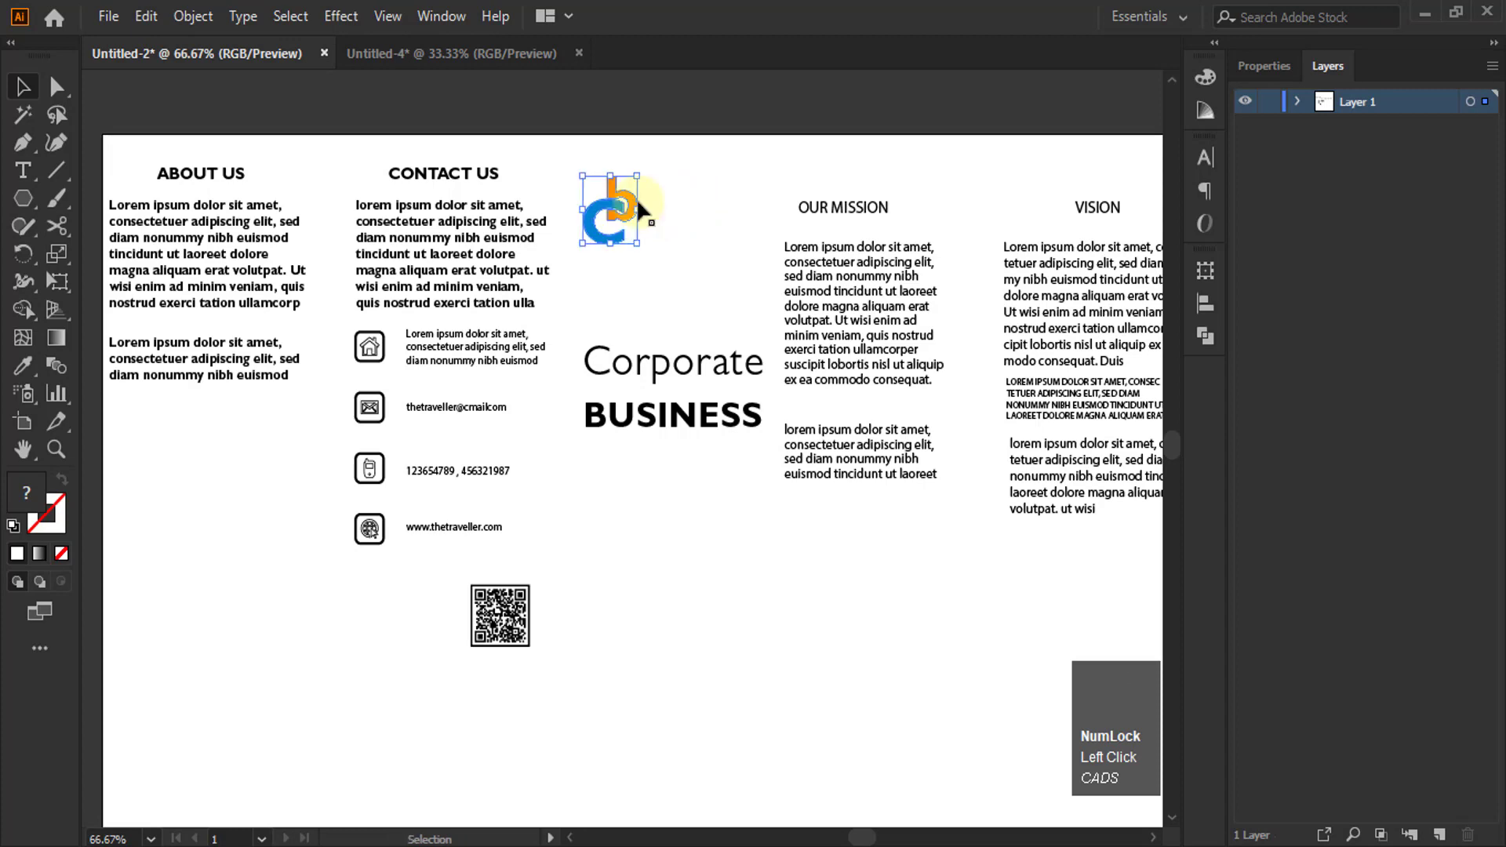
key(alt+space)
click(691, 124)
click(514, 166)
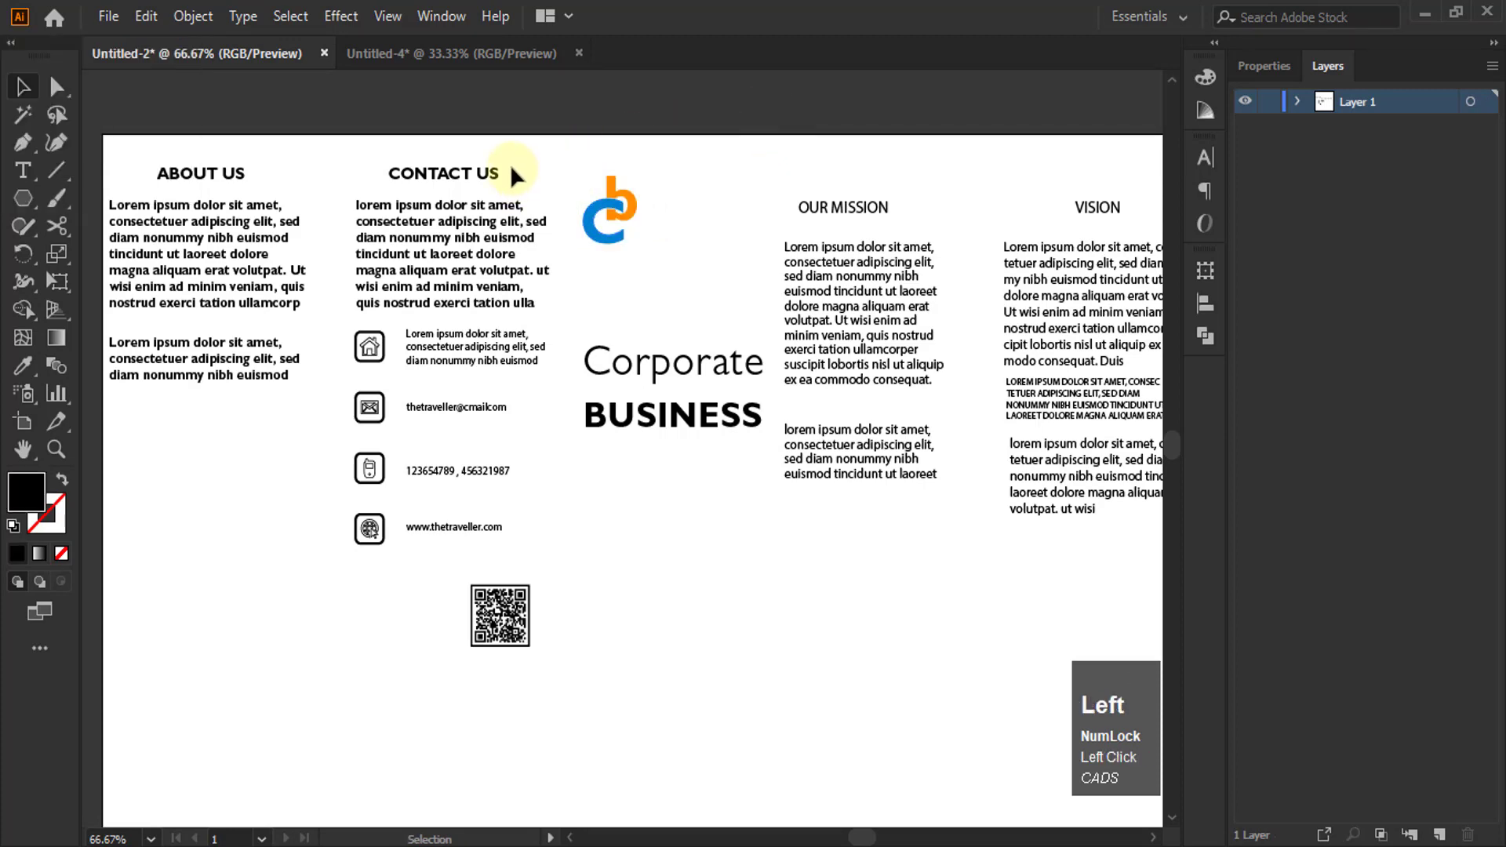
Select all the prepared text, icons, QR code and logo in the content document and copy them
scroll(510, 164, down, 1)
scroll(337, 192, down, 2)
drag(196, 118, 934, 437)
key(ctrl)
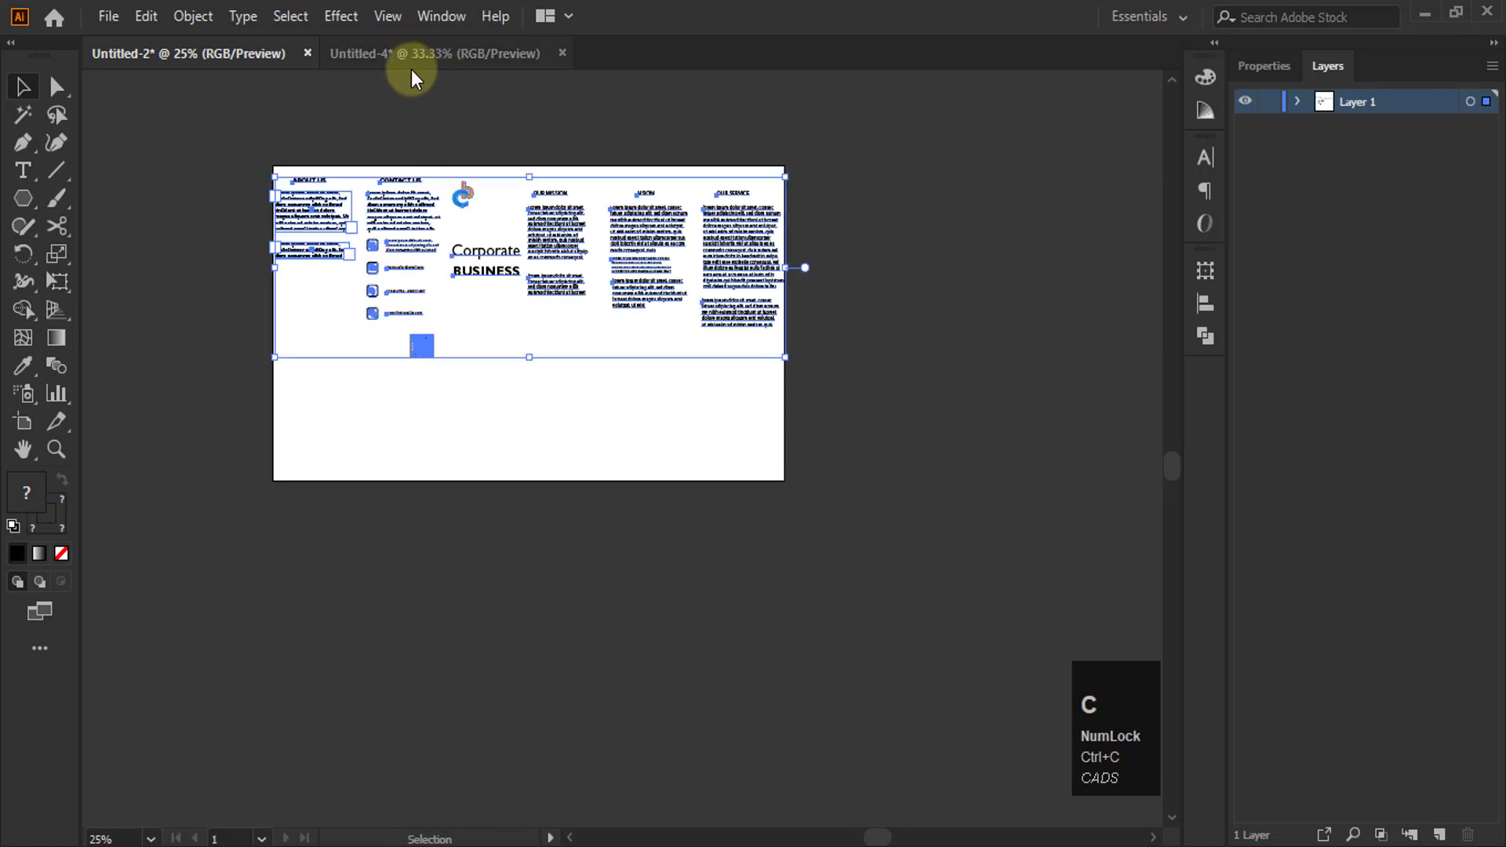
Return to the Untitled-4 brochure document and add a new layer above BG 2 named text
click(416, 54)
scroll(446, 306, down, 1)
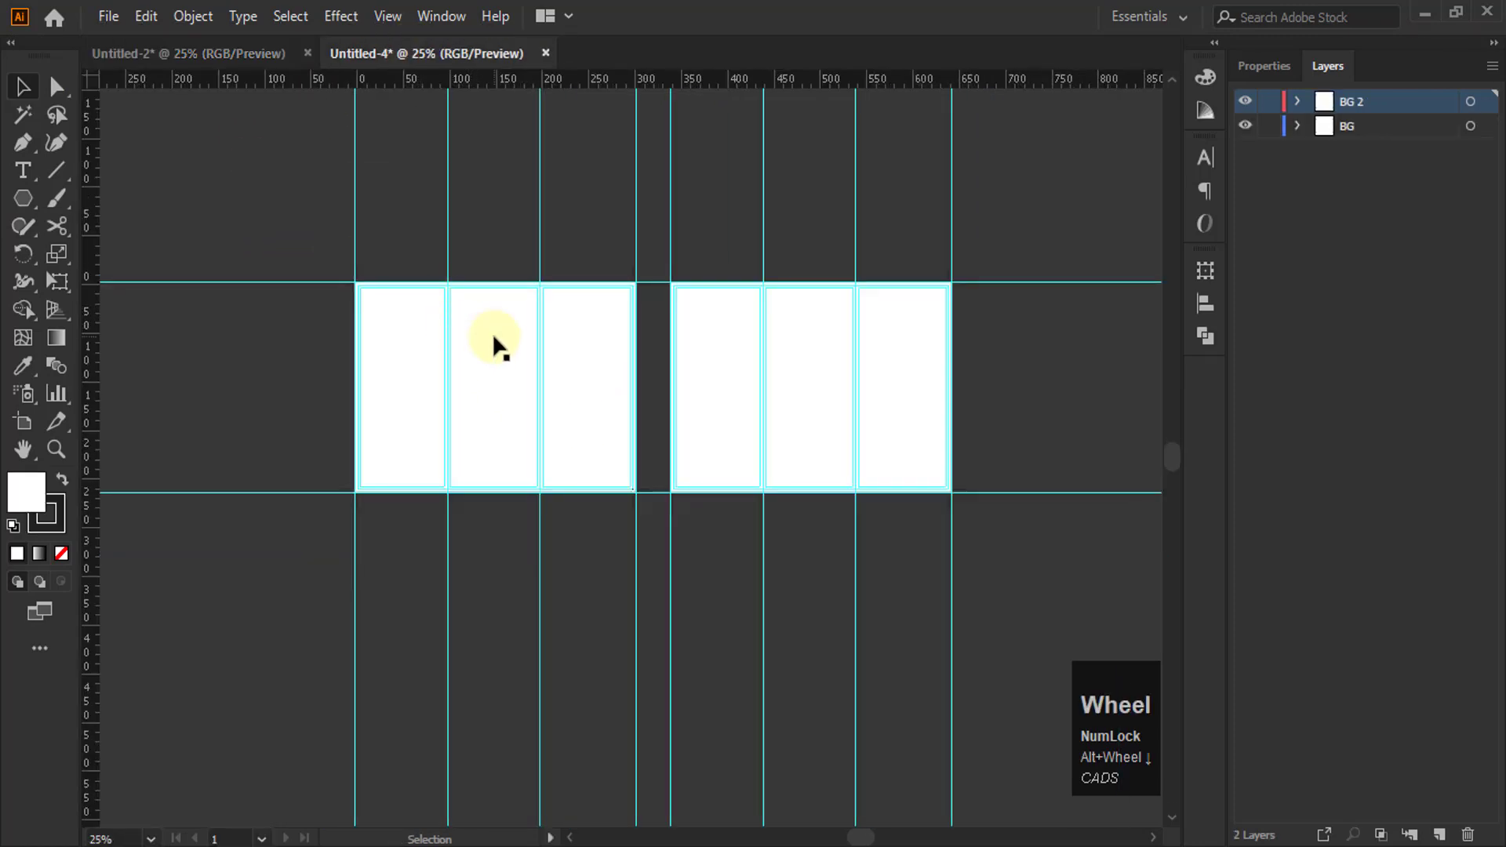
click(1440, 834)
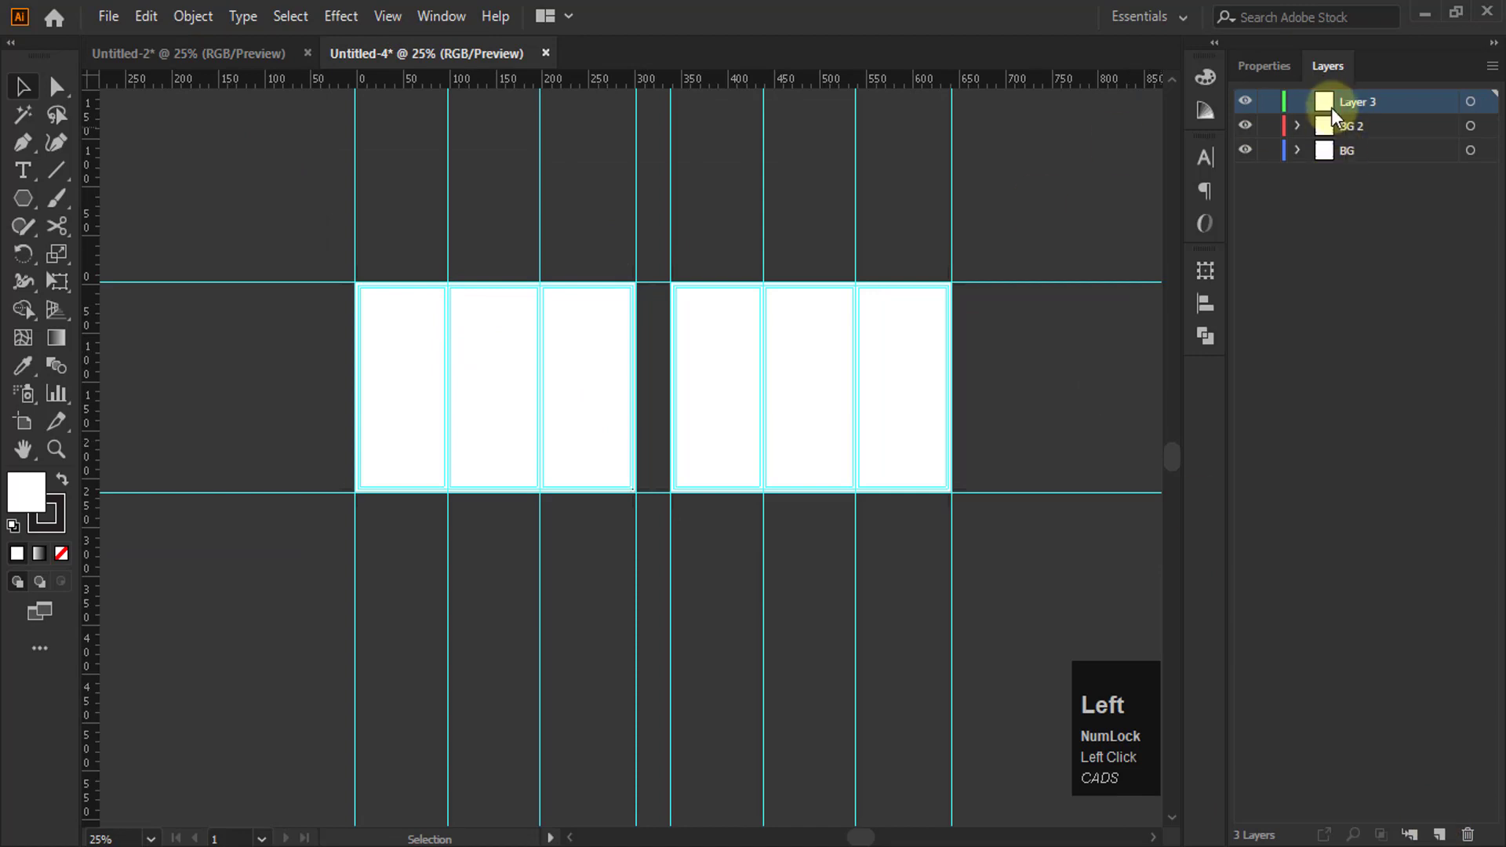
double_click(1360, 102)
text(text)
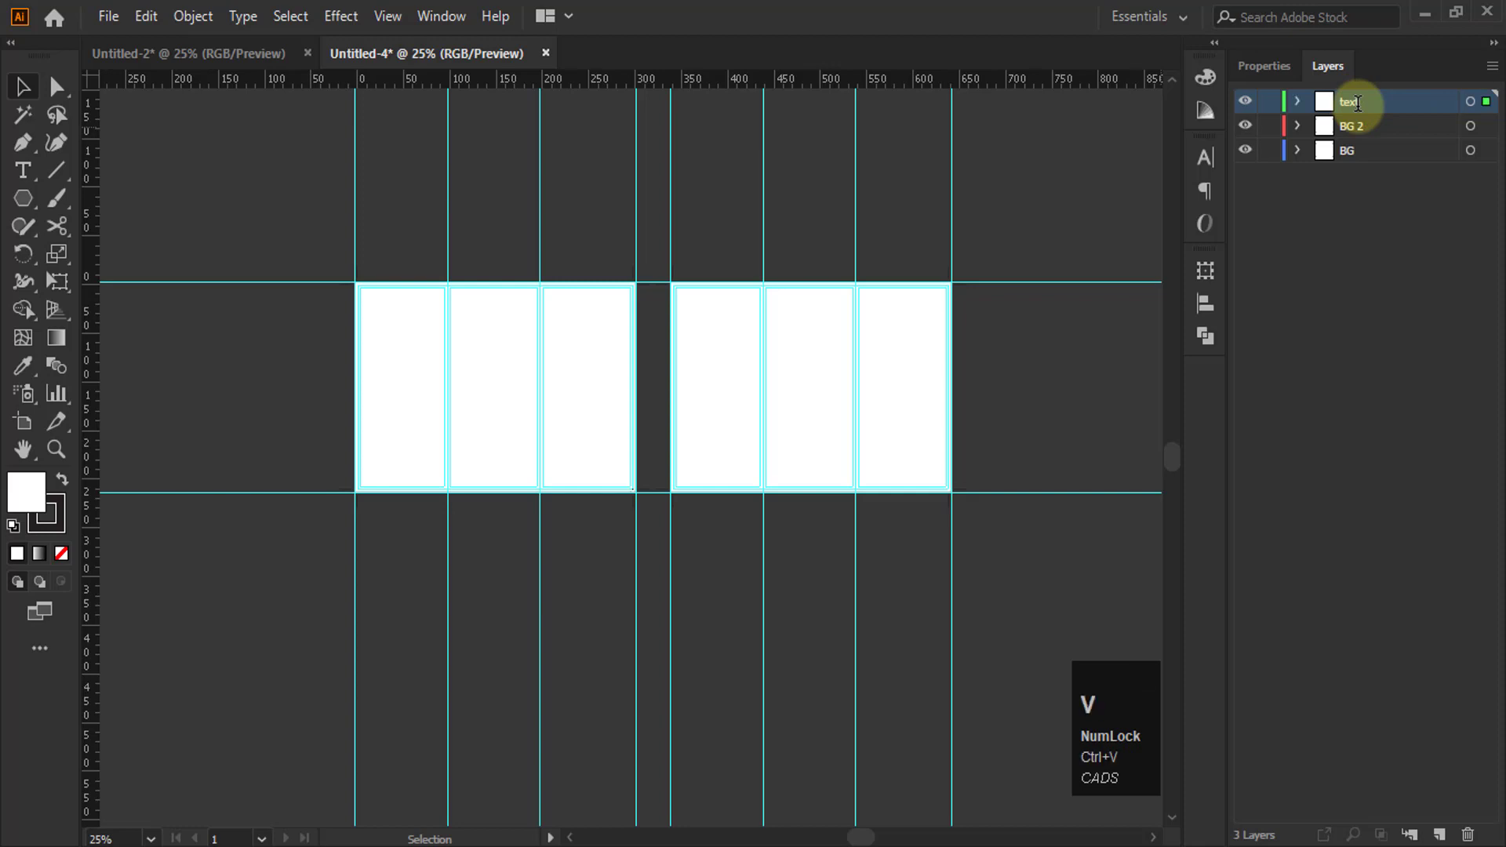
Paste the copied content onto the text layer, move it below the two artboards and deselect it
key(ctrl+v)
alt+scroll(550, 224, down, 1)
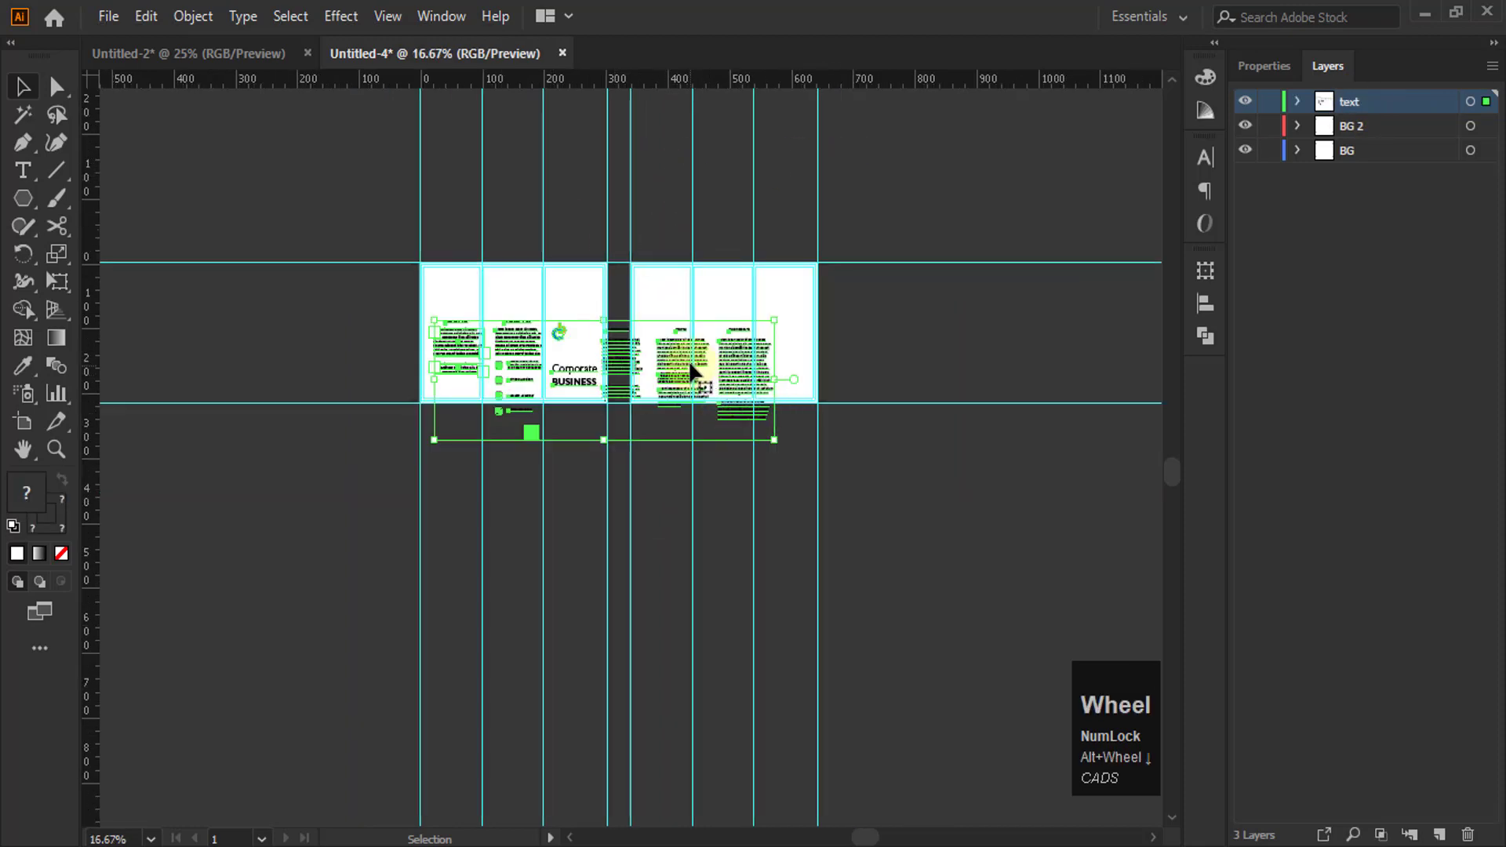
drag(690, 370, 688, 509)
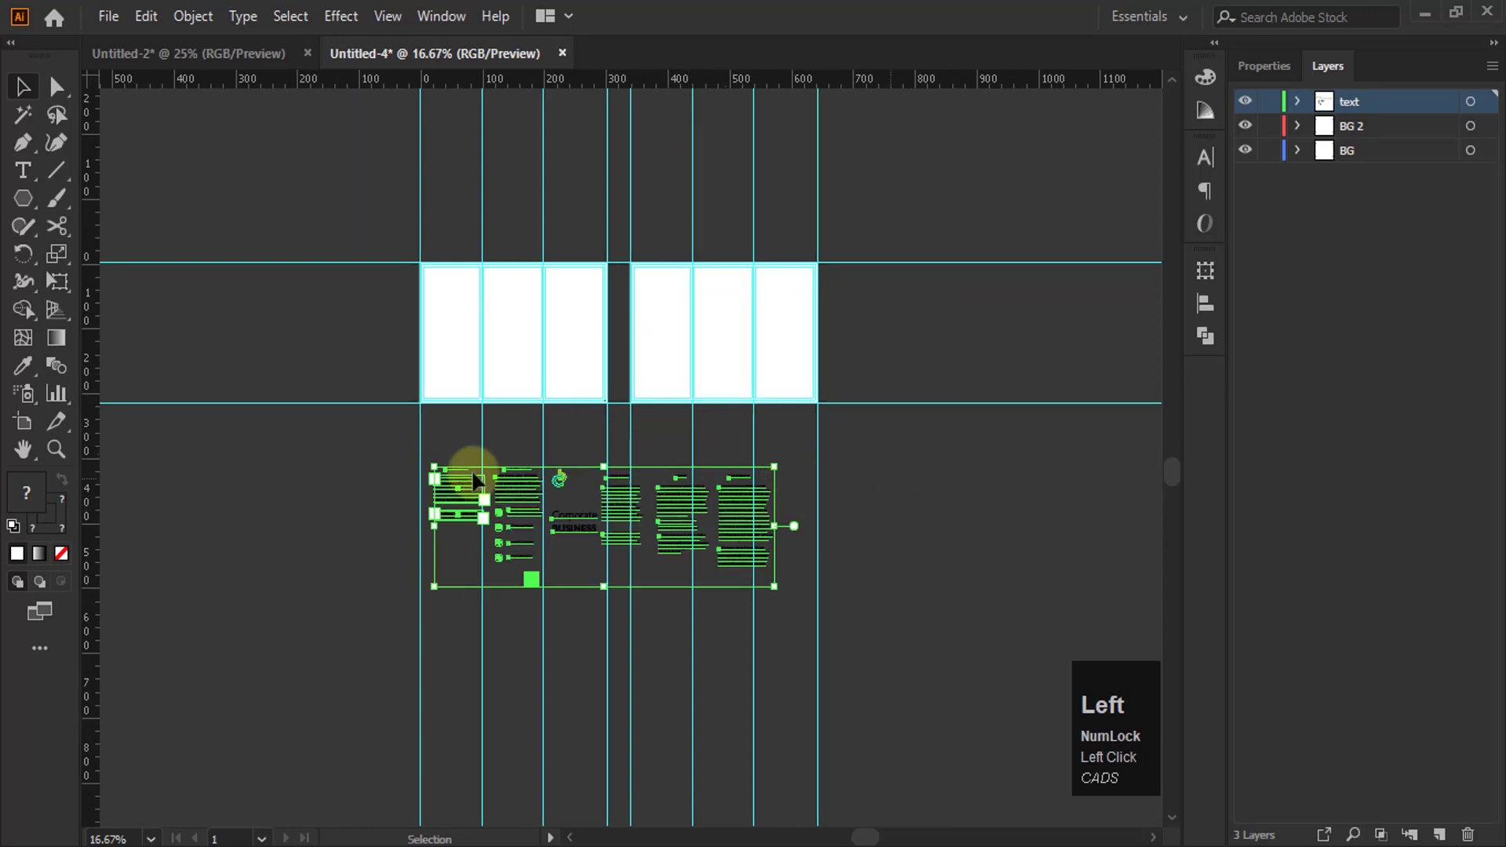
click(902, 501)
Move the logo from the pasted content to the empty canvas just above the first artboard's upper-left corner and deselect it
alt+scroll(499, 408, up, 1)
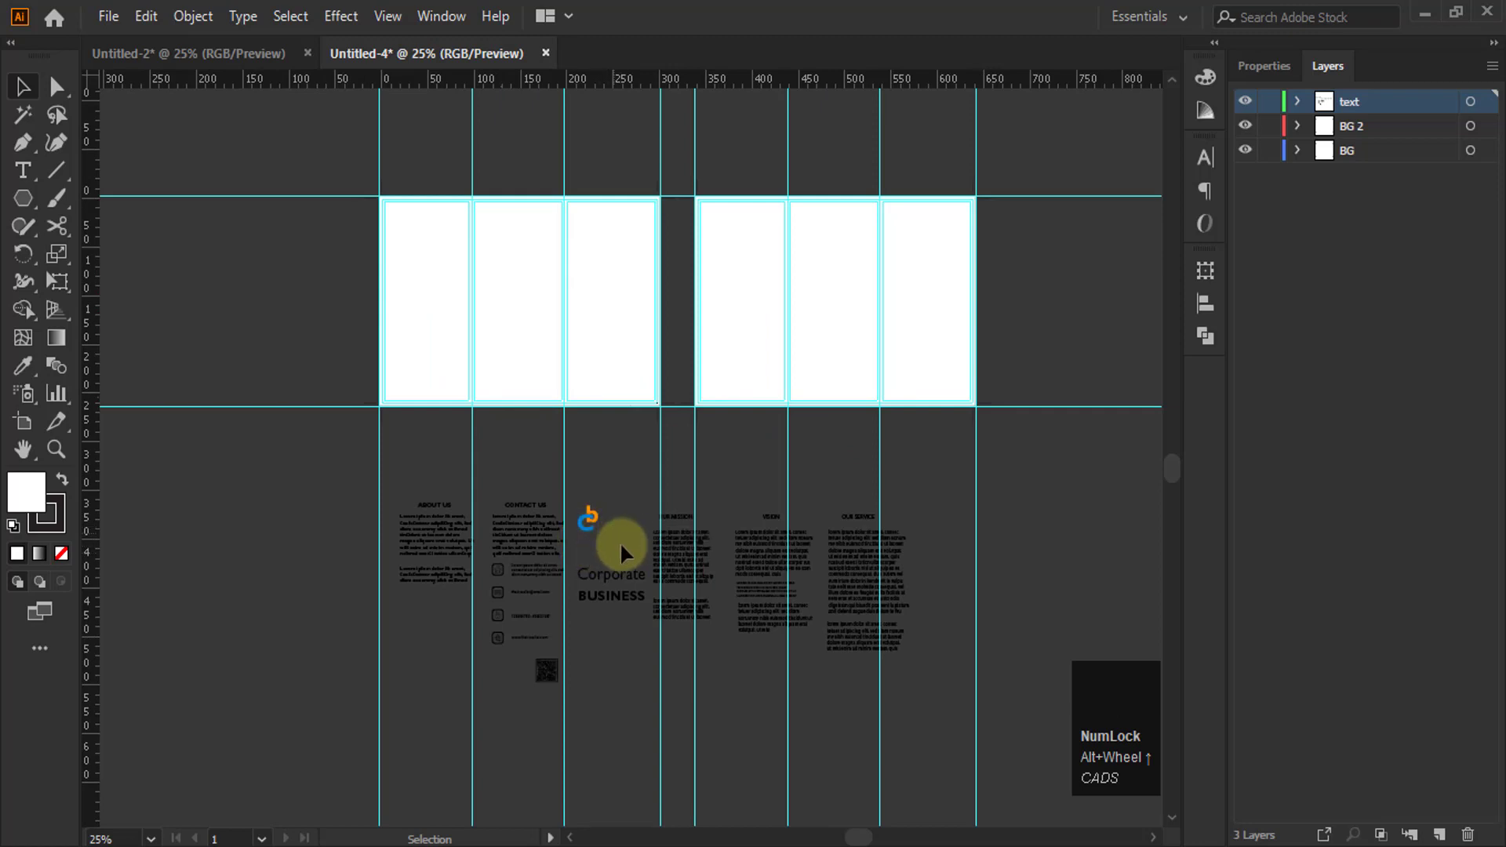
alt+scroll(590, 528, up, 2)
alt+scroll(596, 539, down, 2)
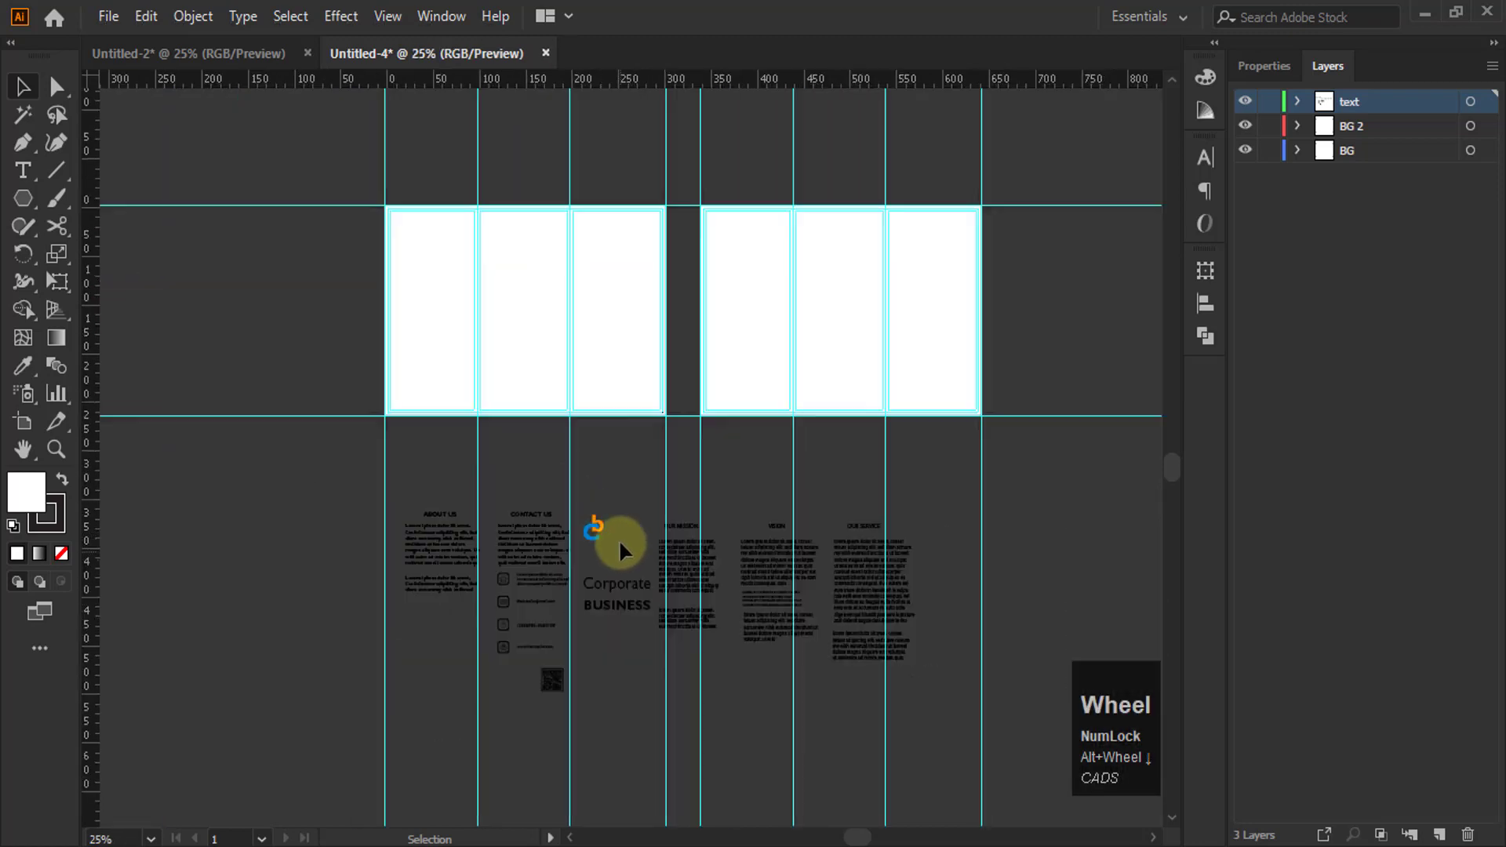
drag(596, 526, 360, 117)
alt+scroll(360, 118, up, 3)
click(473, 135)
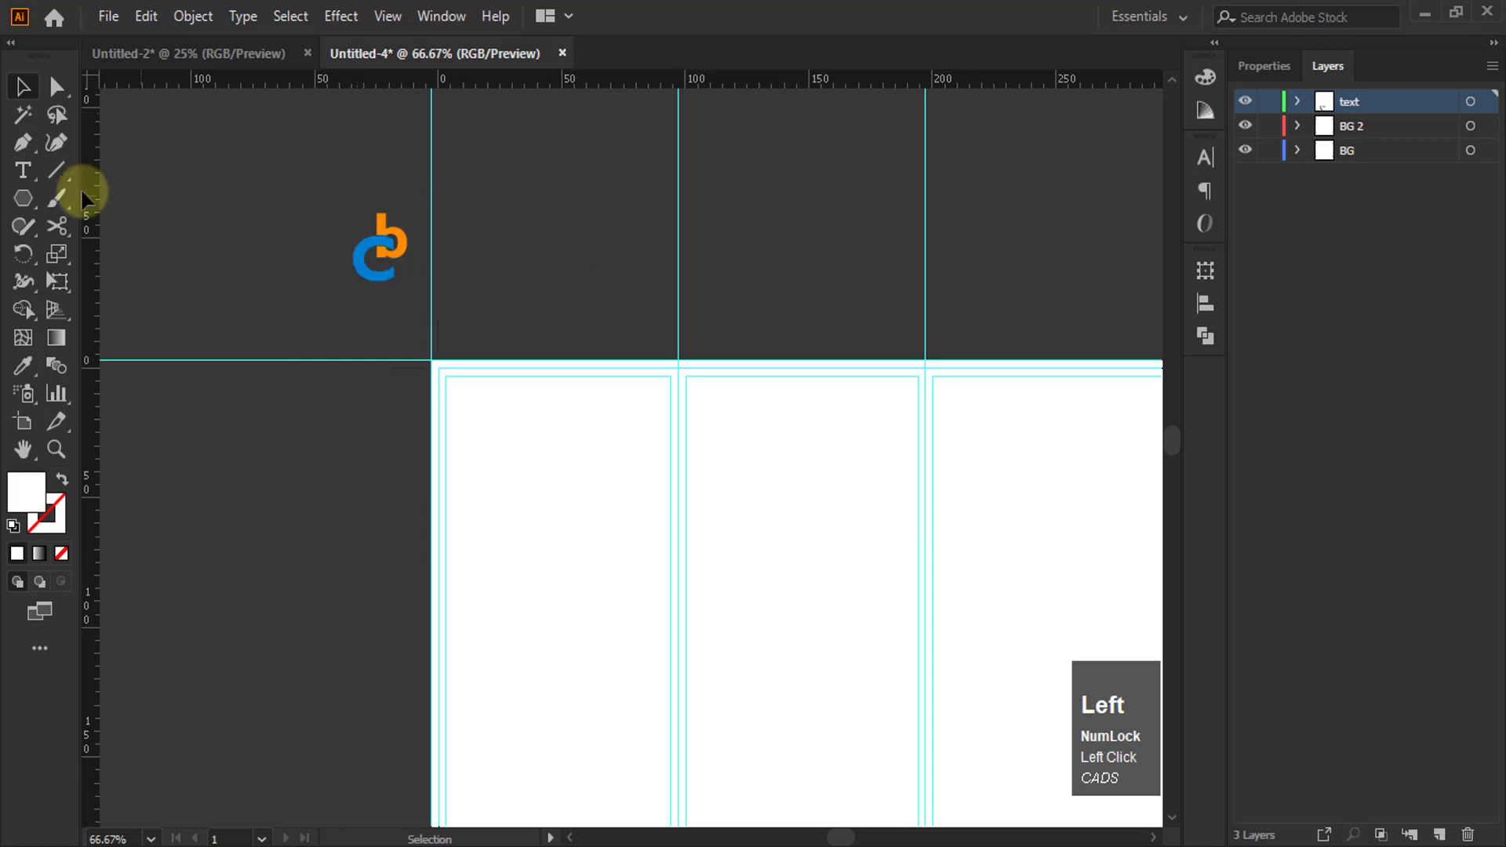
Draw a small square beside the logo and fill it with the blue sampled from the logo's c
drag(22, 210, 78, 198)
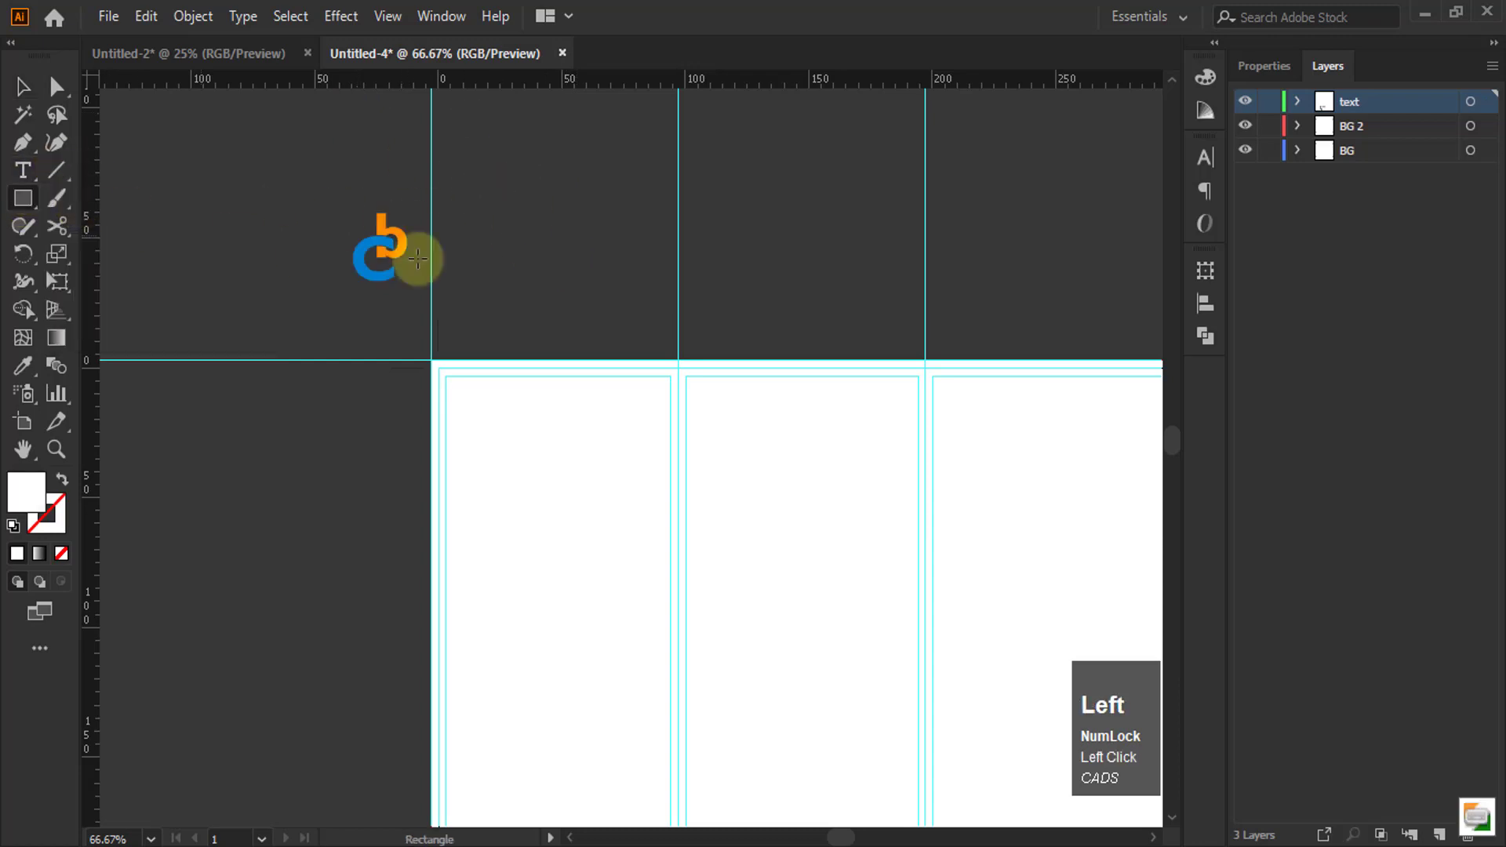
drag(468, 221, 527, 280)
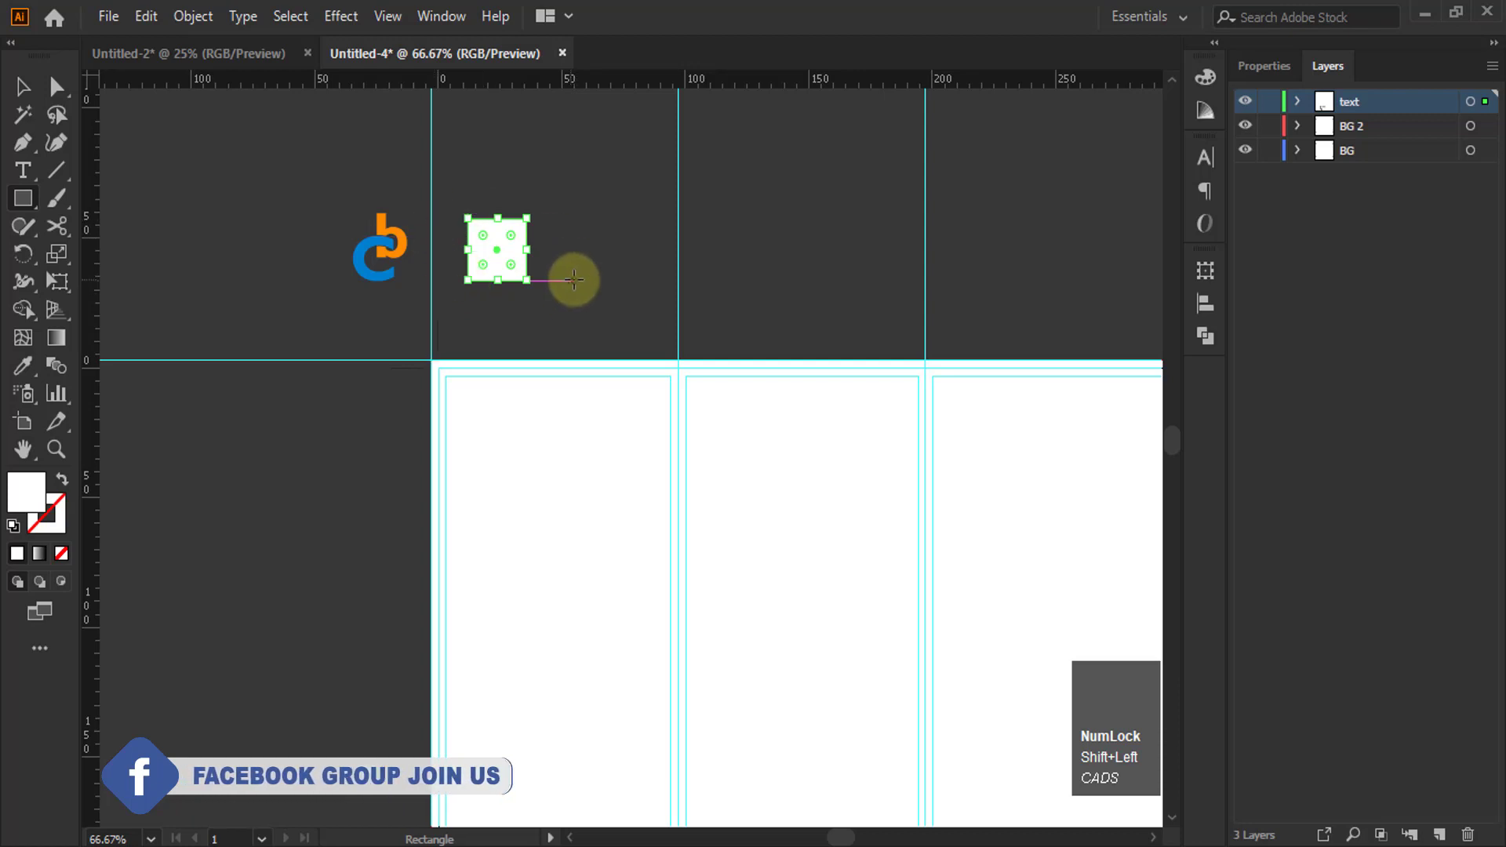
key(i)
click(363, 255)
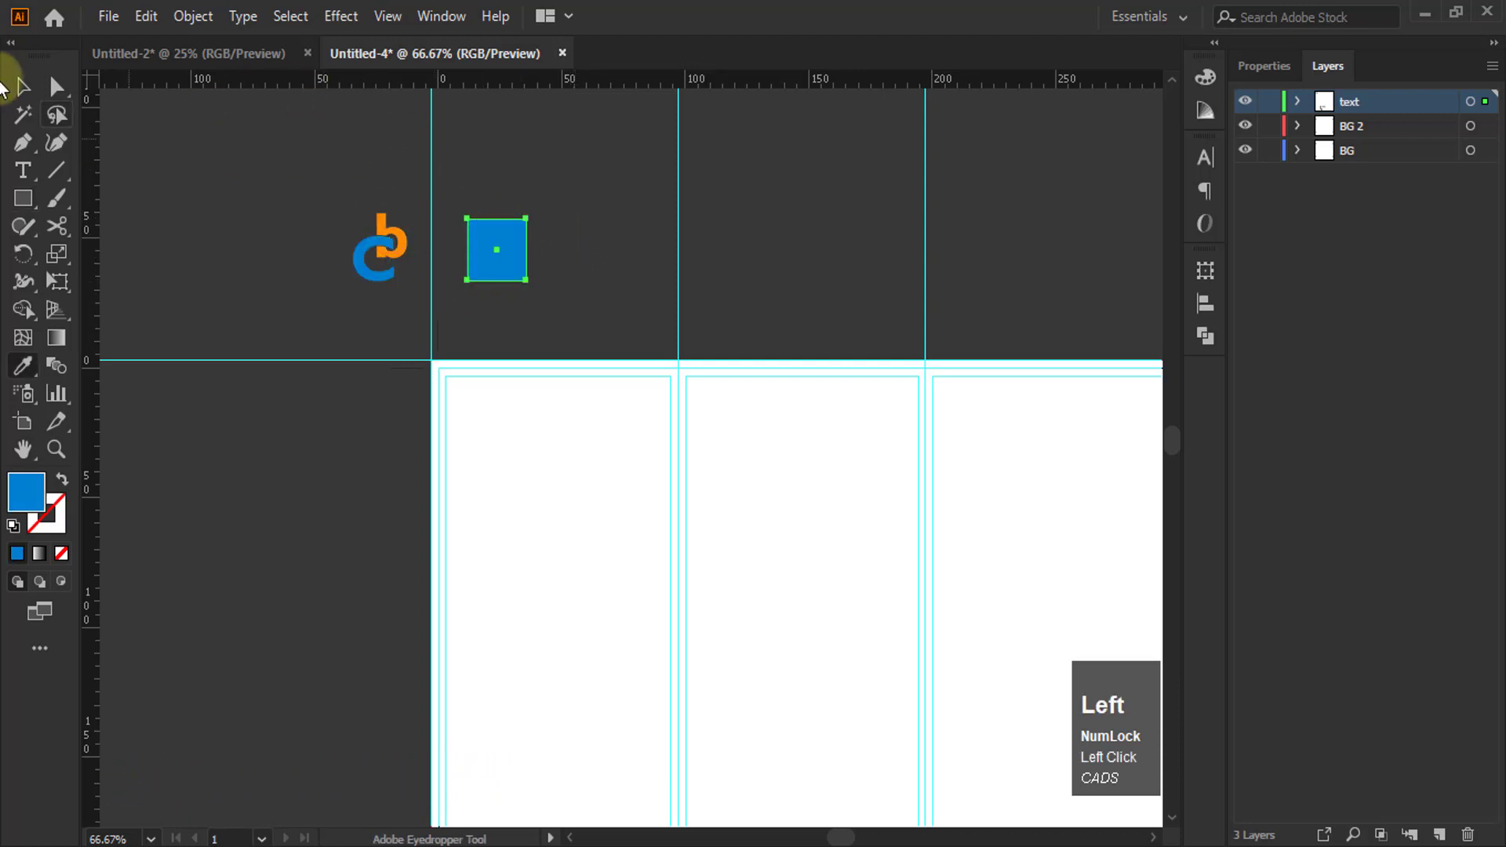
Duplicate the blue square beside itself, fill the copy with the orange sampled from the logo's b, and deselect it
click(19, 93)
drag(498, 250, 589, 250)
key(i)
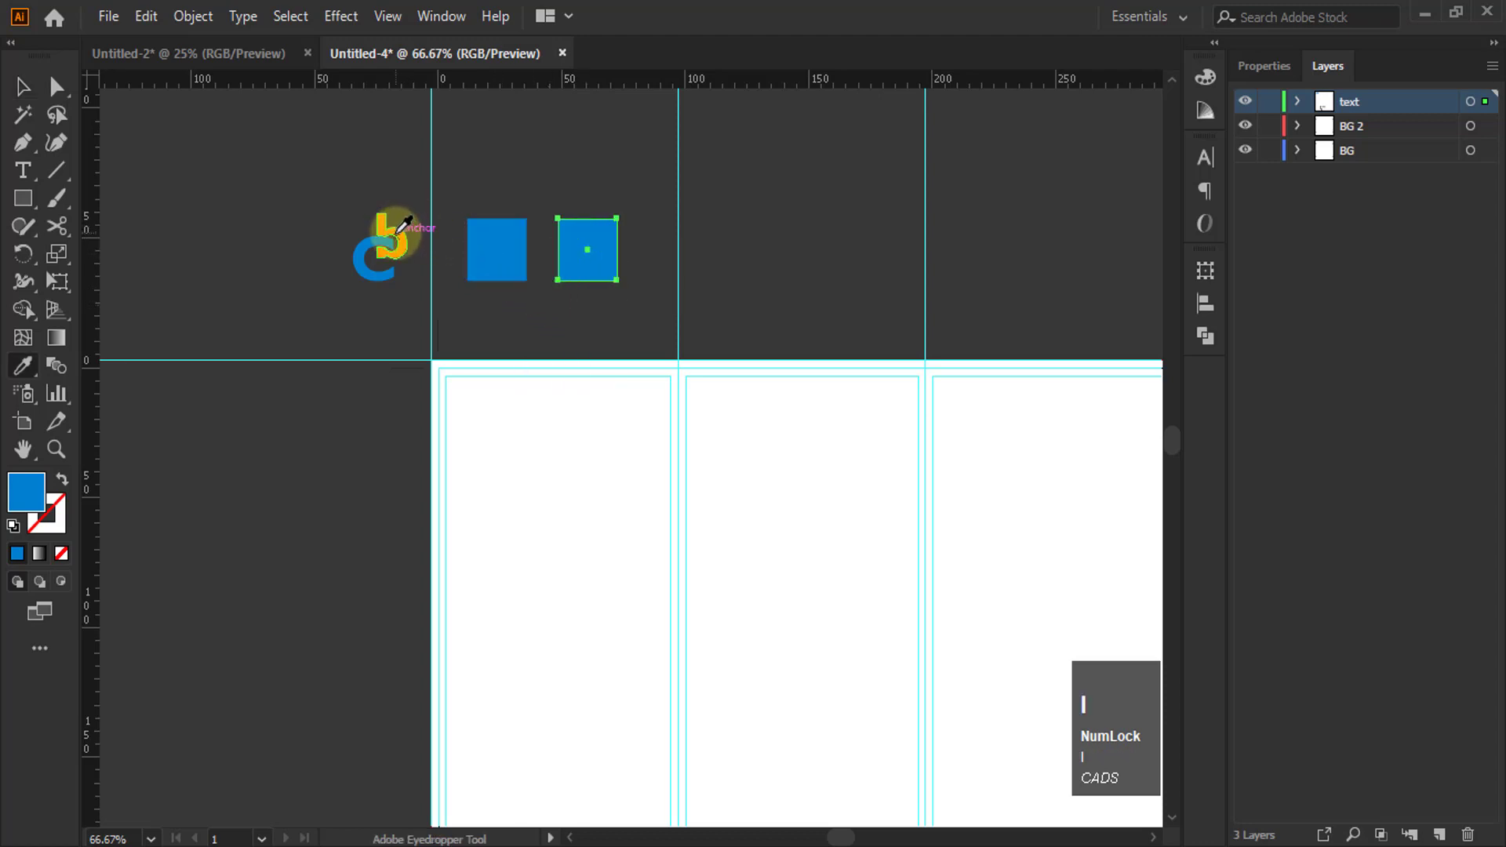
click(397, 231)
click(23, 87)
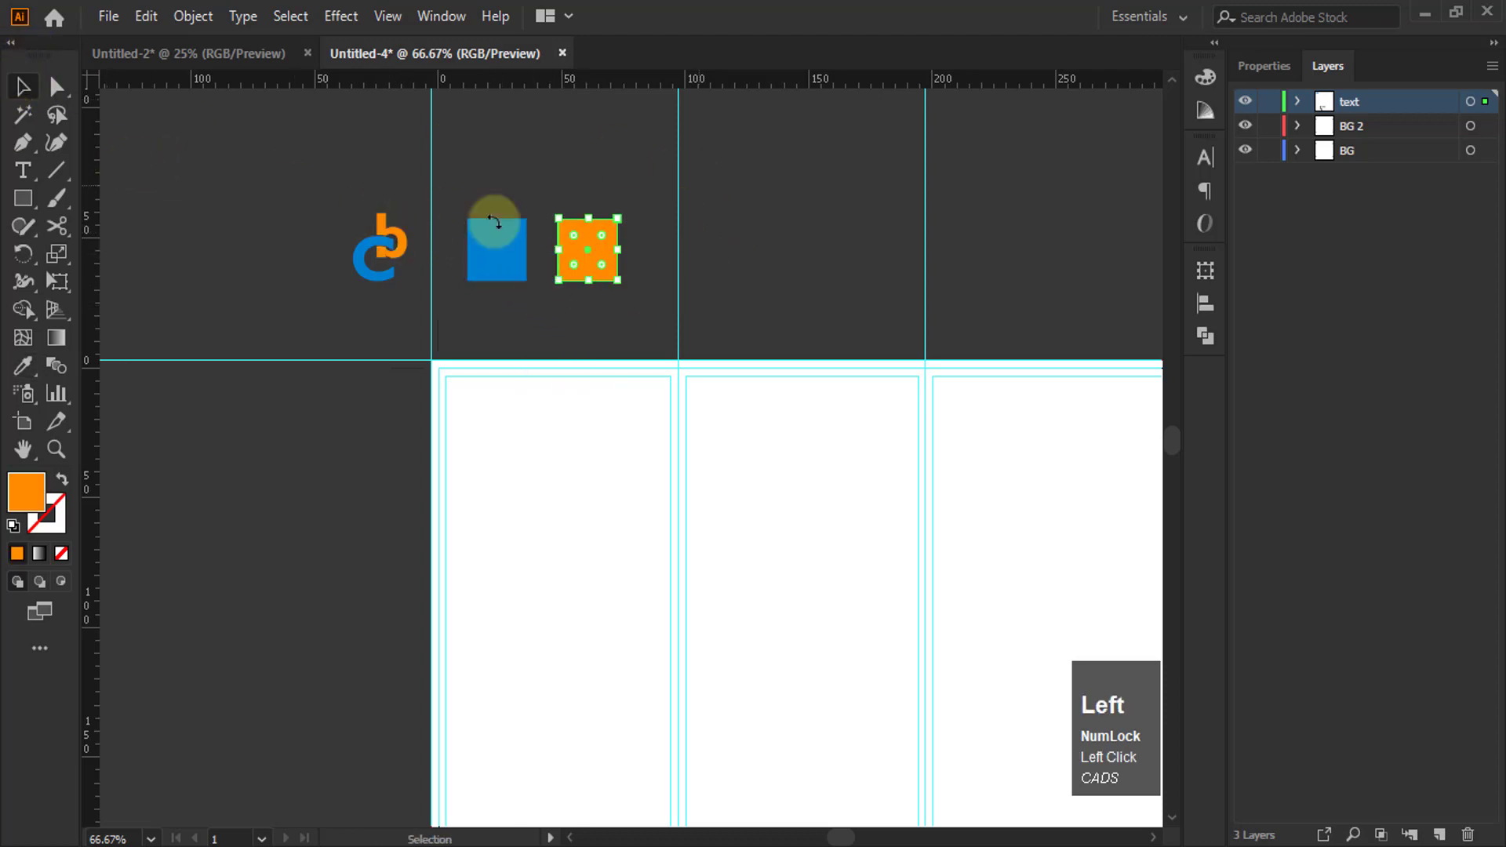
click(338, 162)
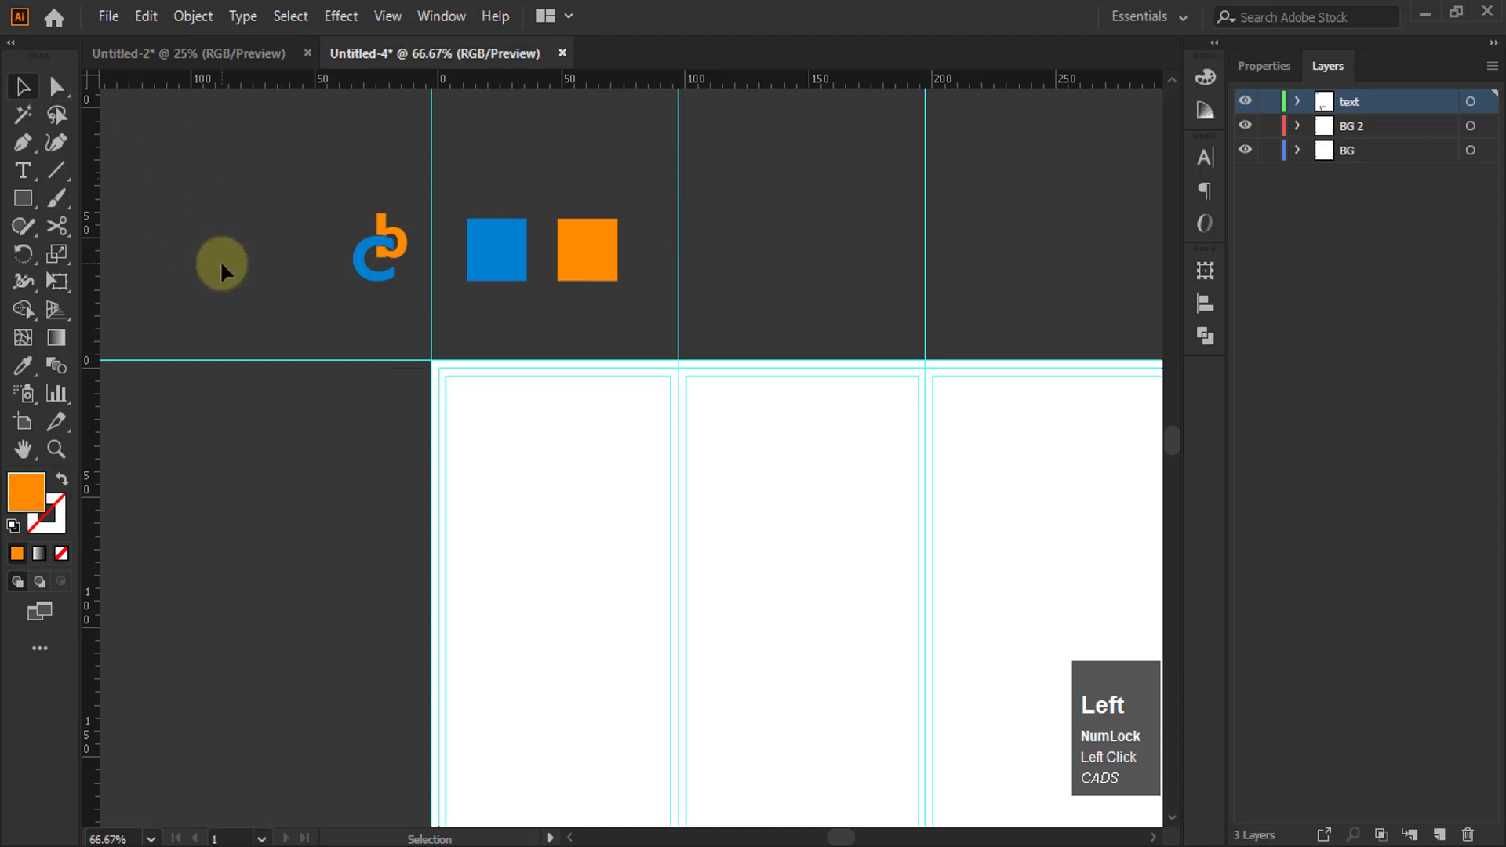
Lock the guides that mark the panels of both artboards
scroll(138, 178, down, 2)
scroll(292, 365, up, 1)
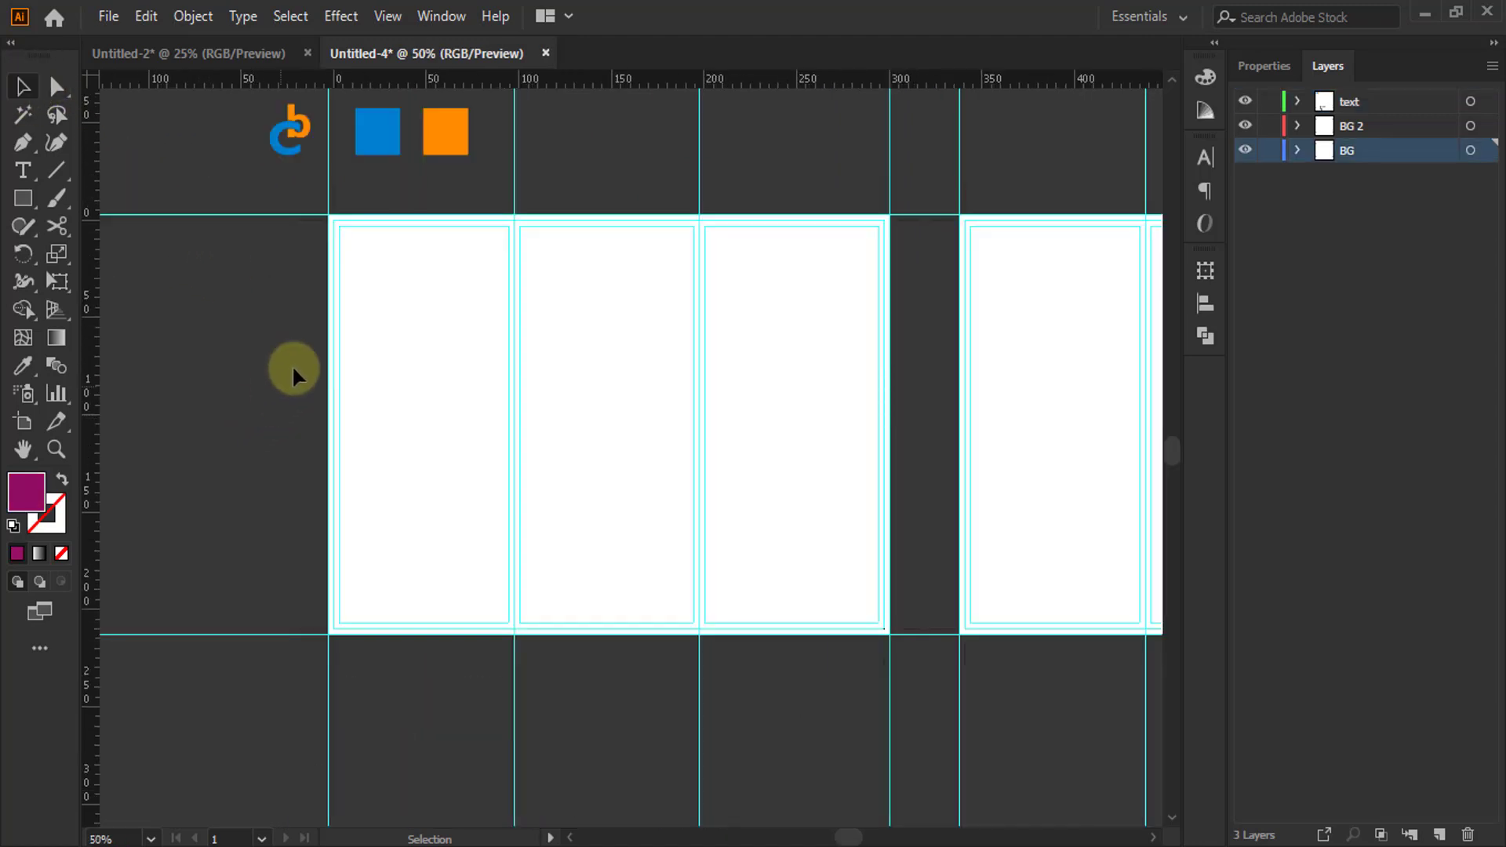
scroll(308, 322, down, 1)
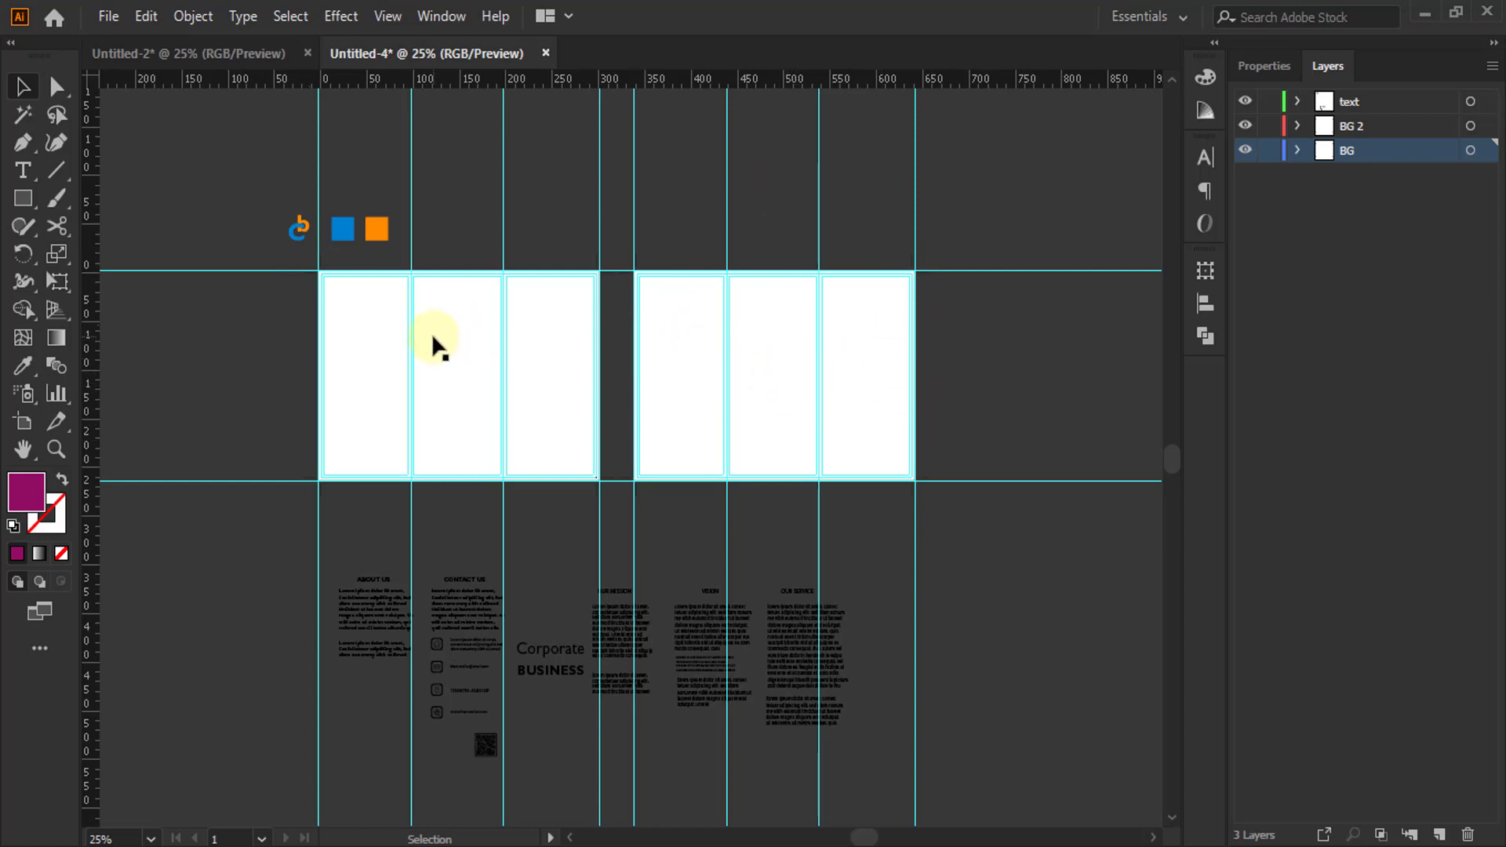
click(395, 24)
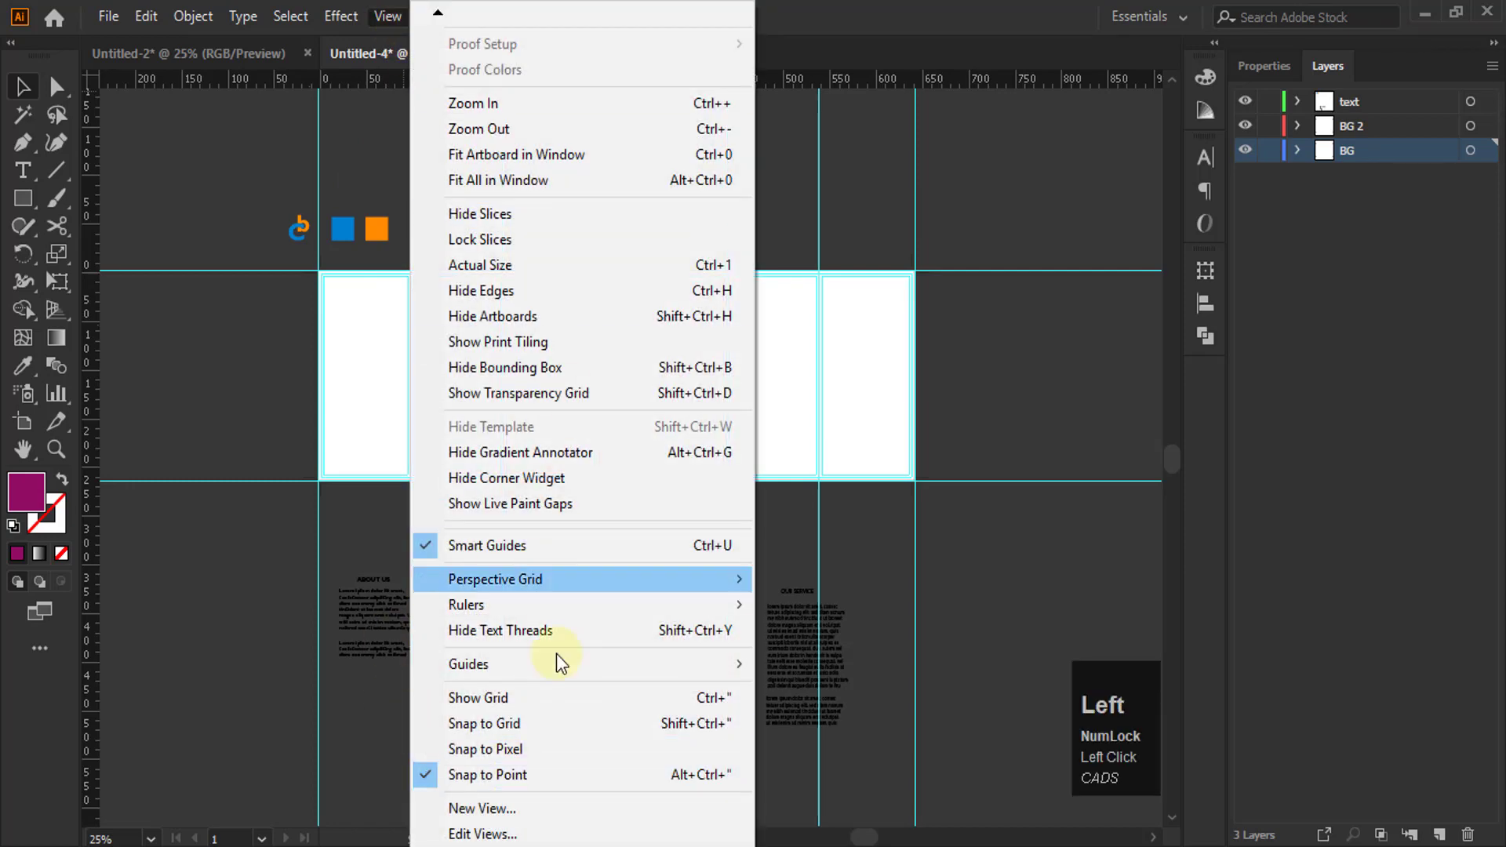
mouse_move(511, 666)
click(828, 693)
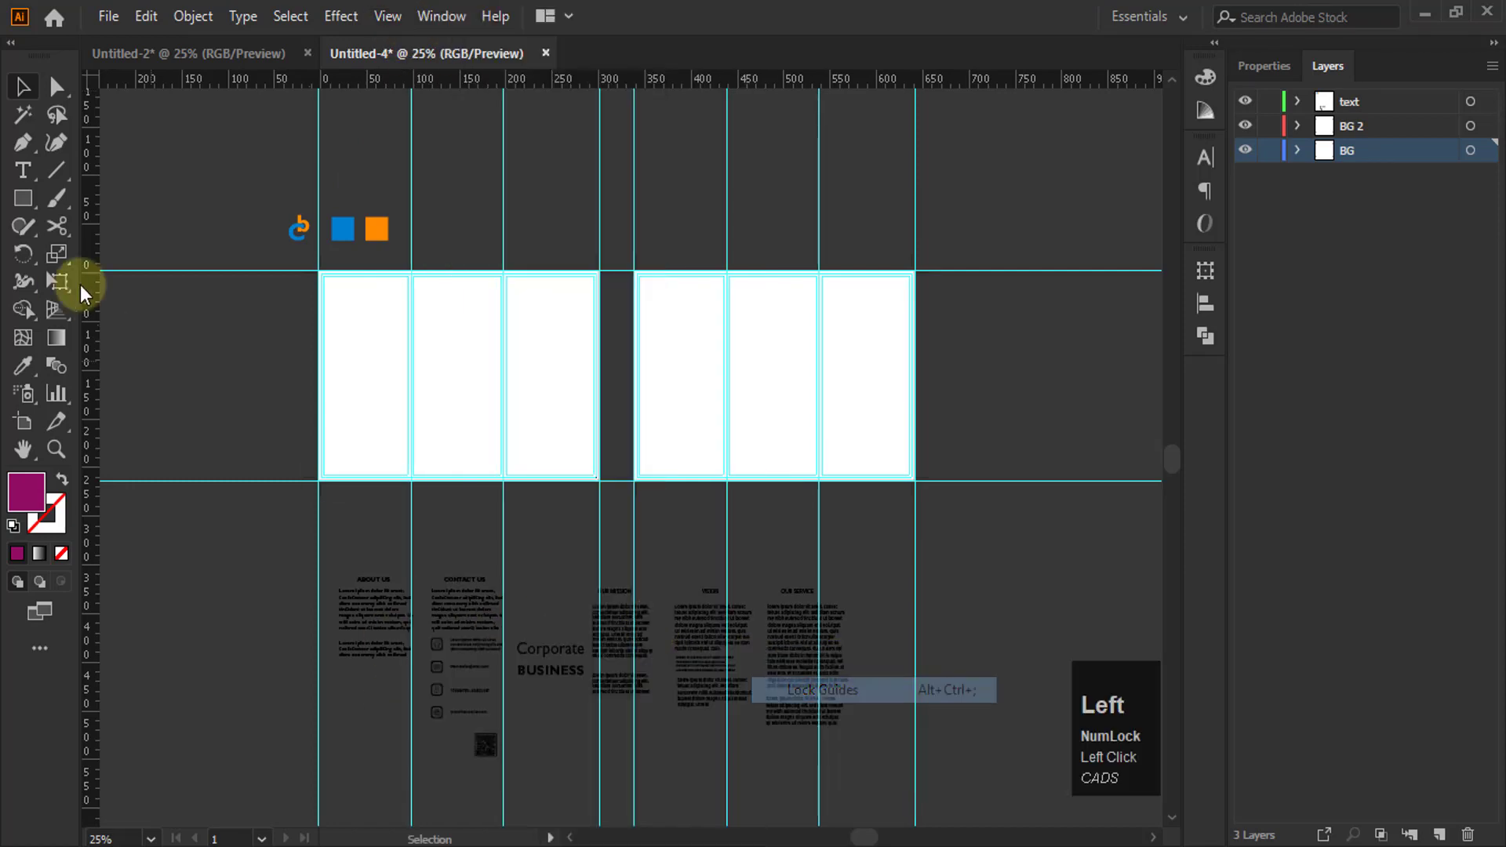
Try moving the white background rectangle off the first artboard, undo each move and deselect the rectangle
drag(267, 334, 228, 408)
key(ctrl+z)
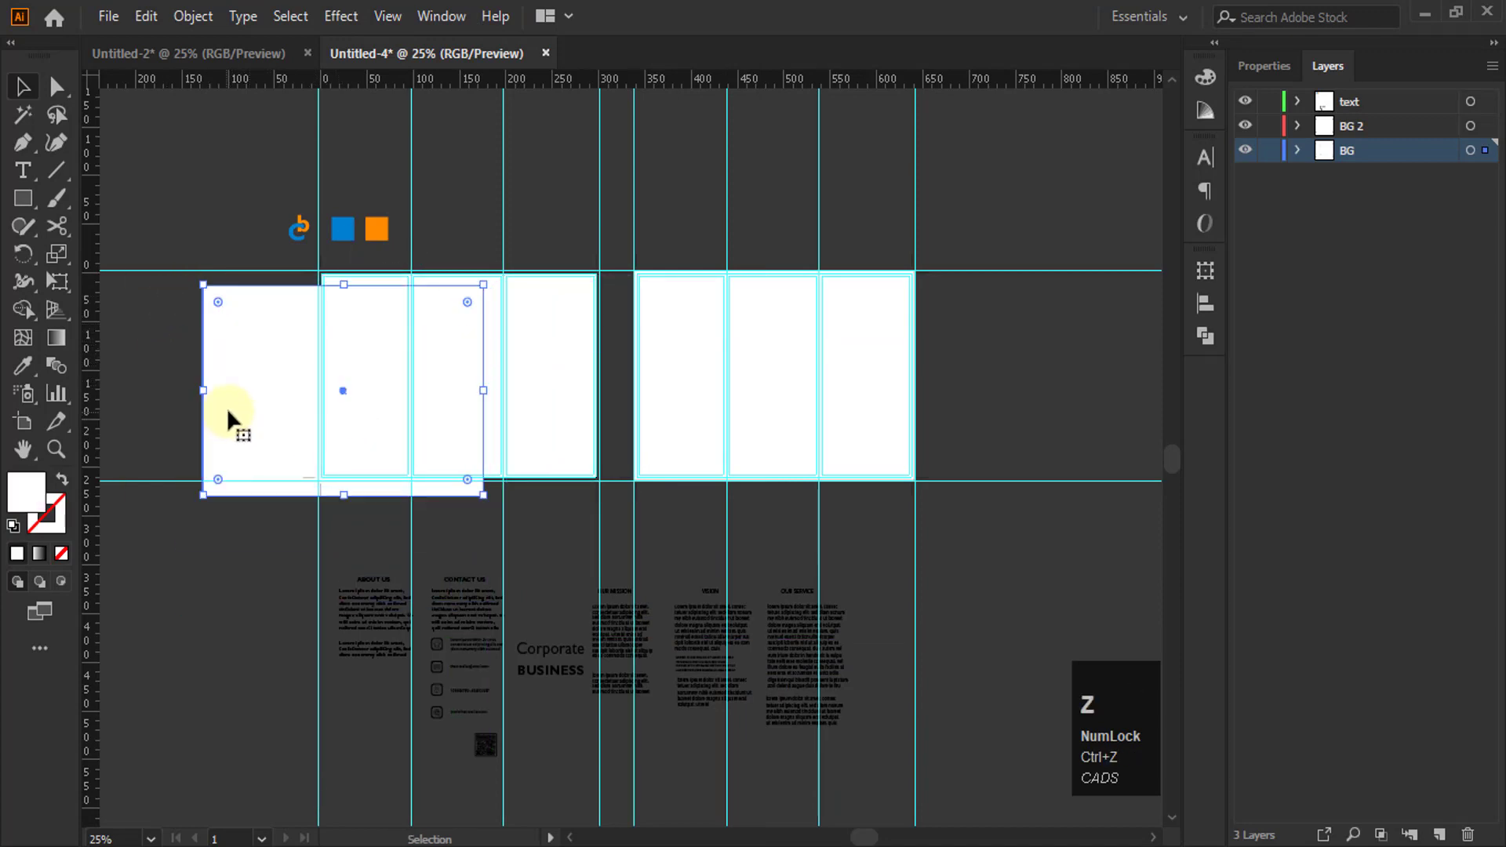
key(ctrl+z)
scroll(241, 339, up, 2)
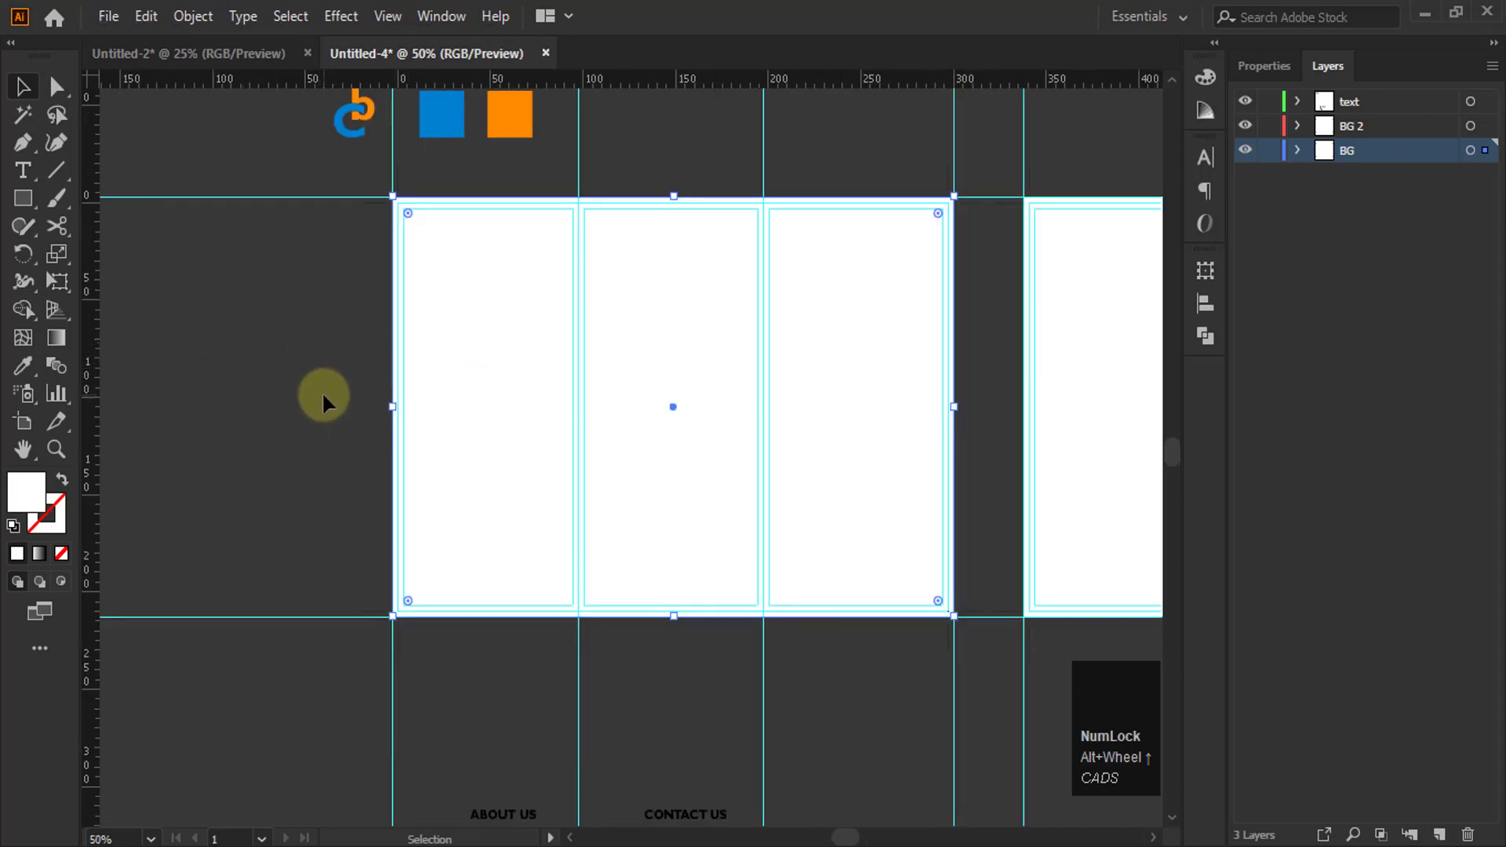
drag(519, 355, 303, 443)
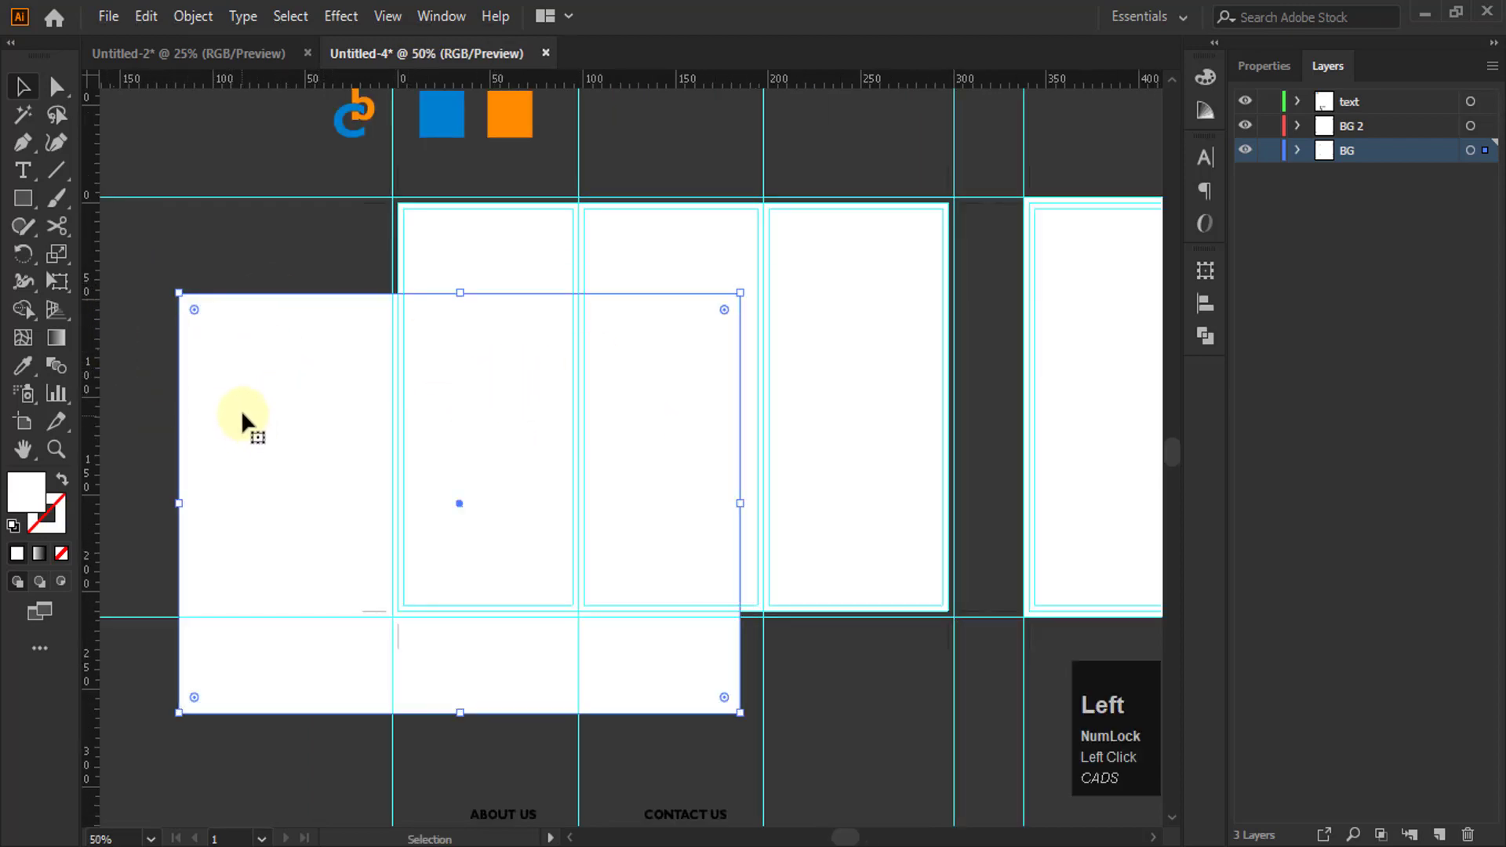
key(ctrl+z)
click(281, 361)
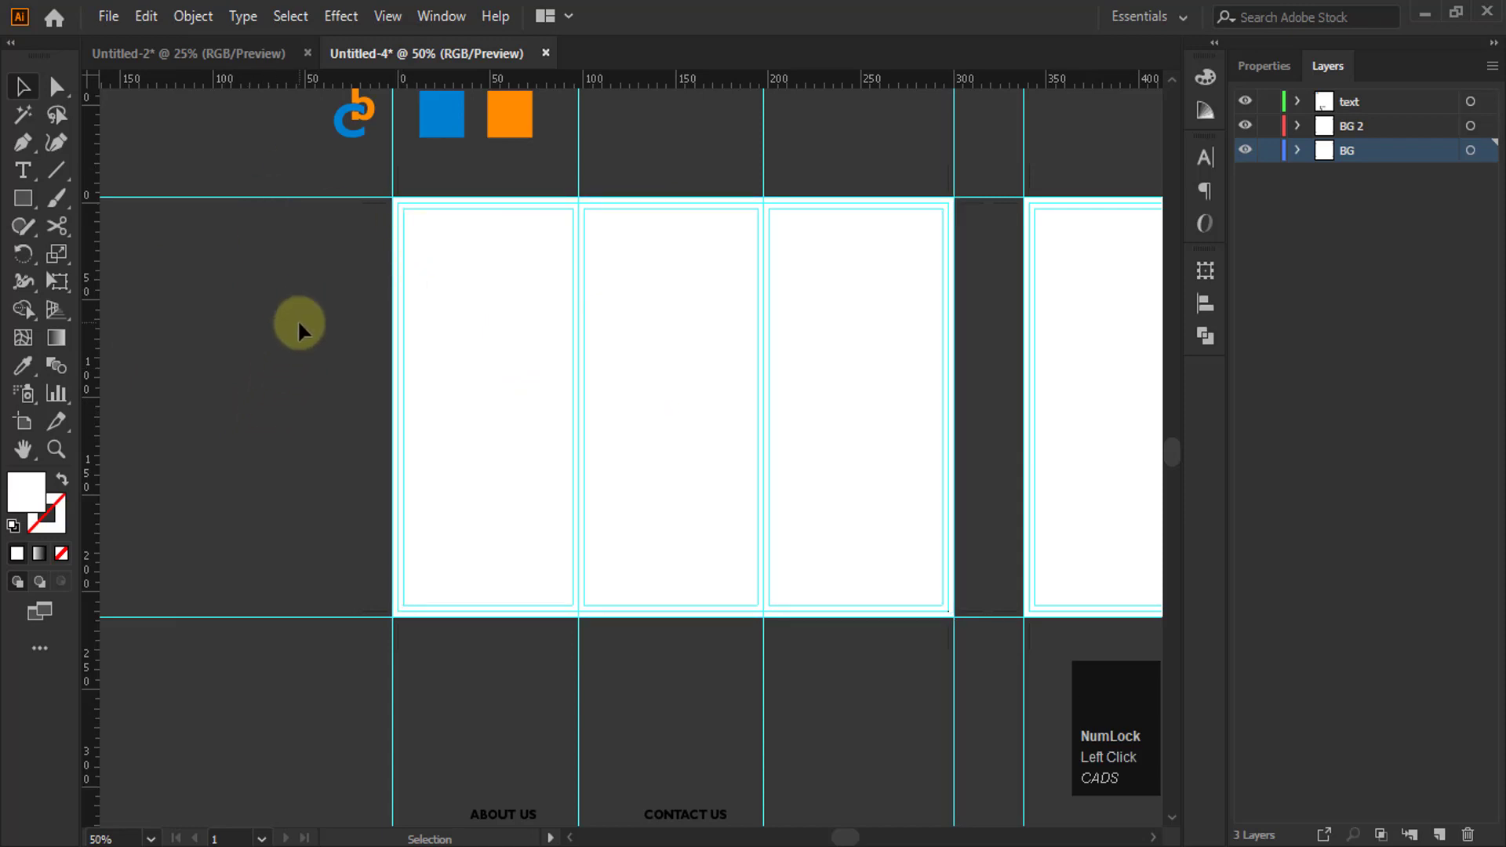
Show the color sliders and switch their color mode to HSB
click(1206, 77)
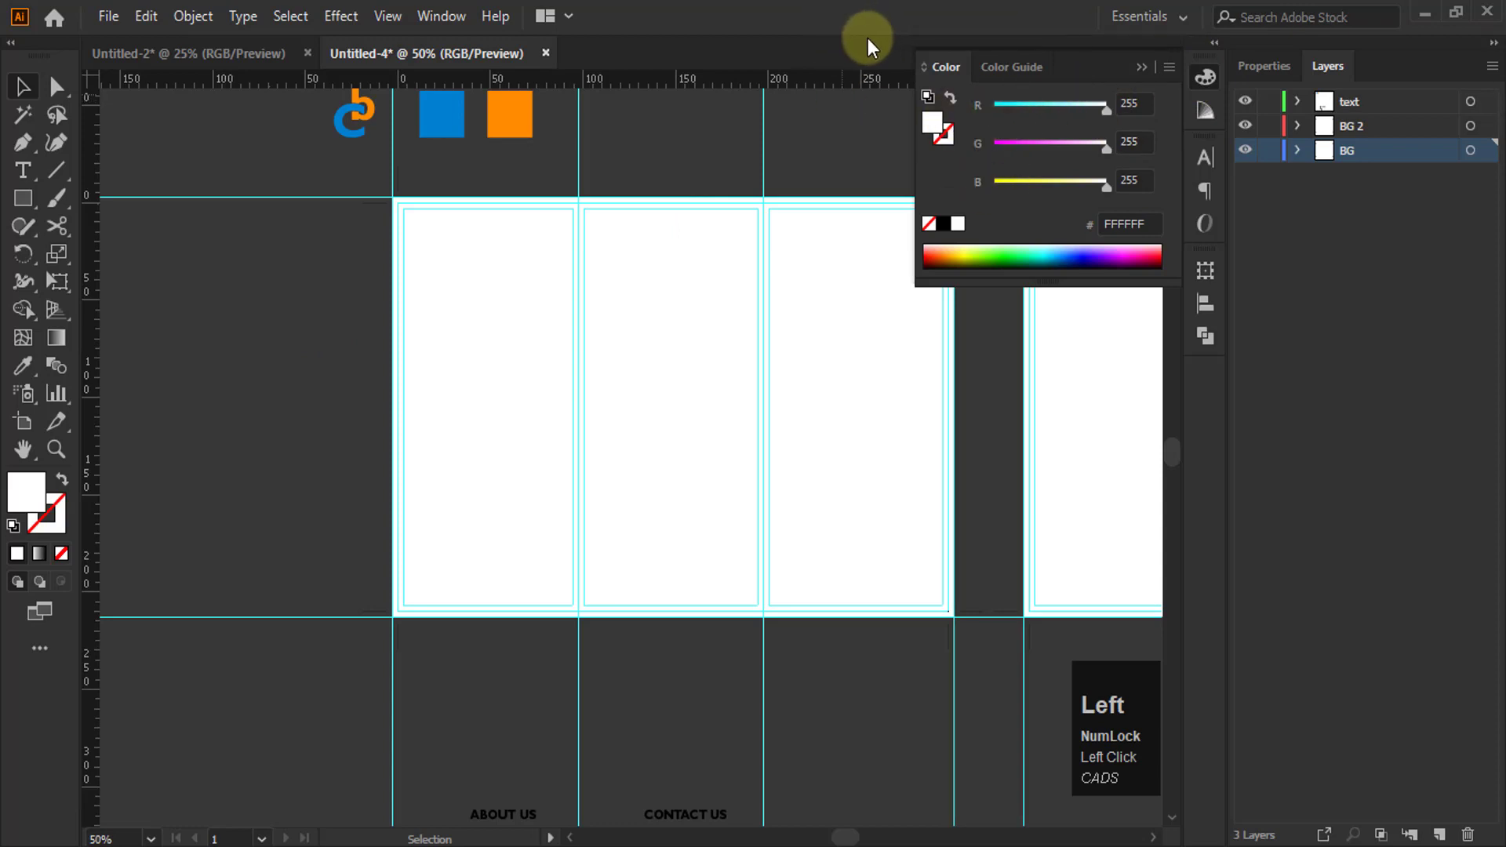
click(912, 217)
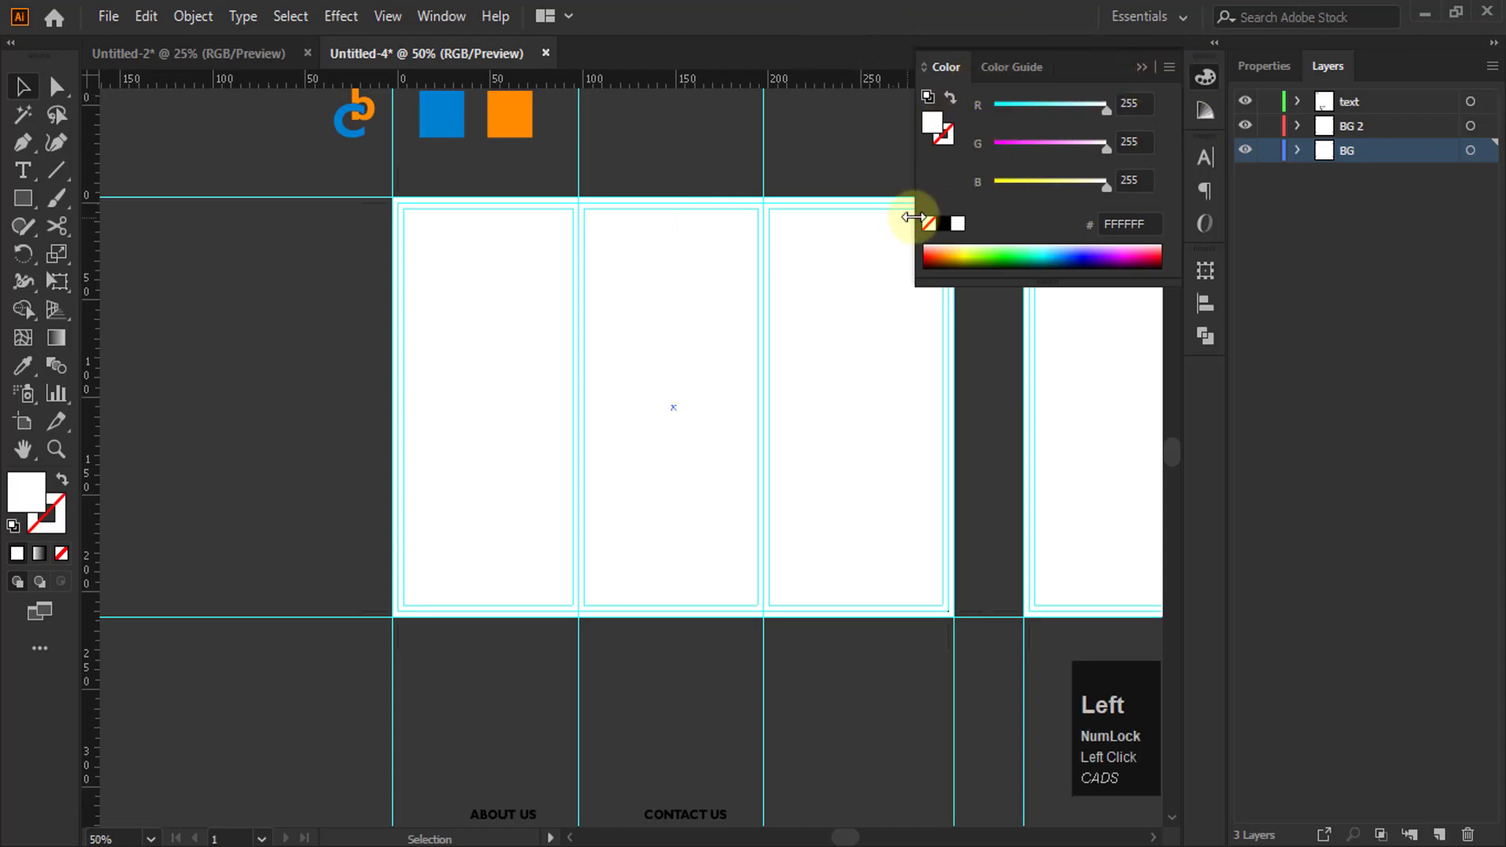
click(1169, 68)
click(1237, 161)
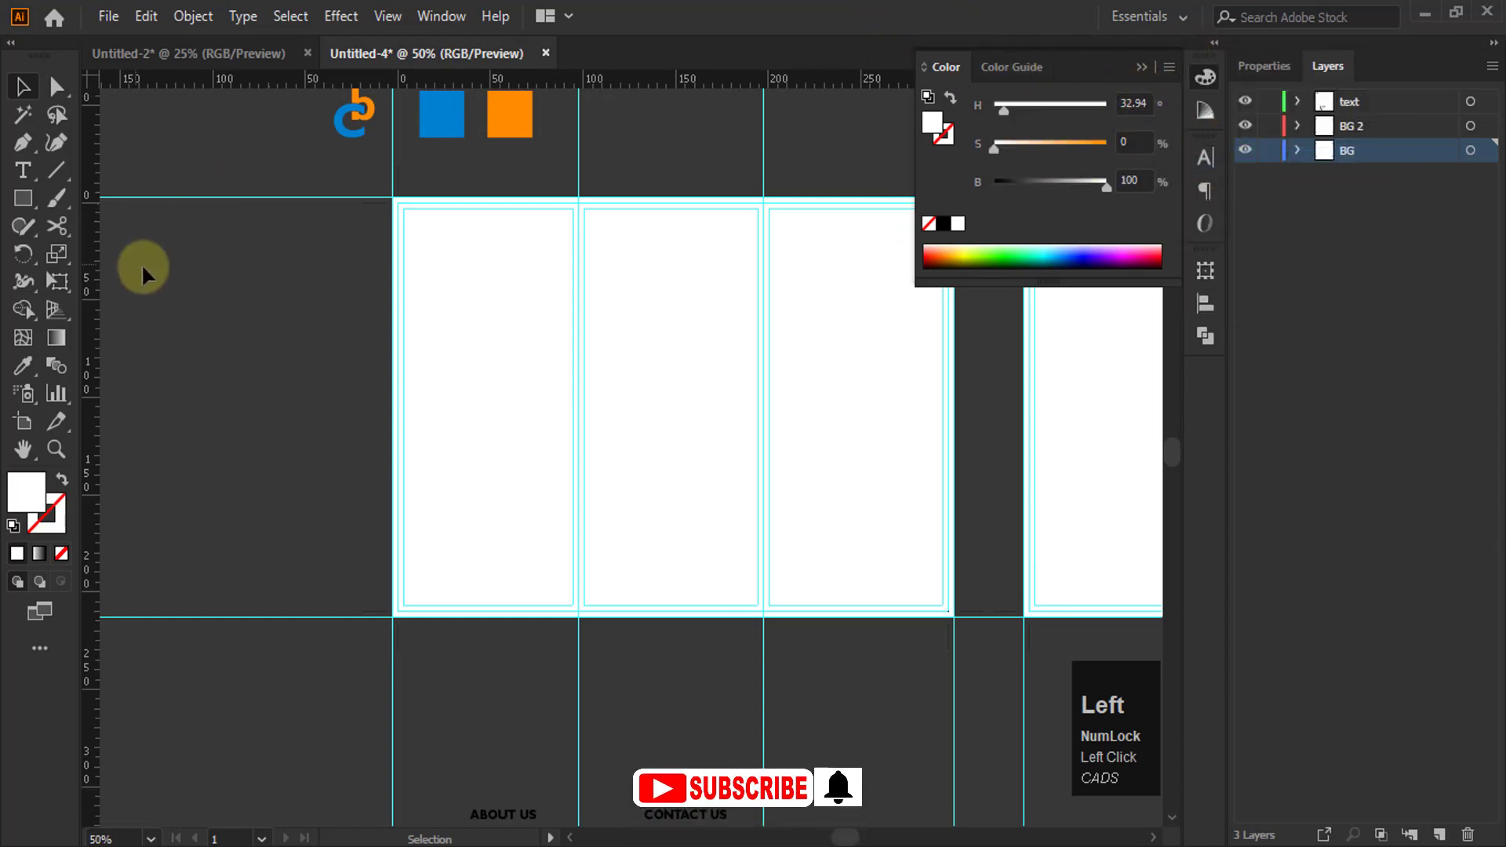
click(418, 373)
scroll(421, 378, down, 1)
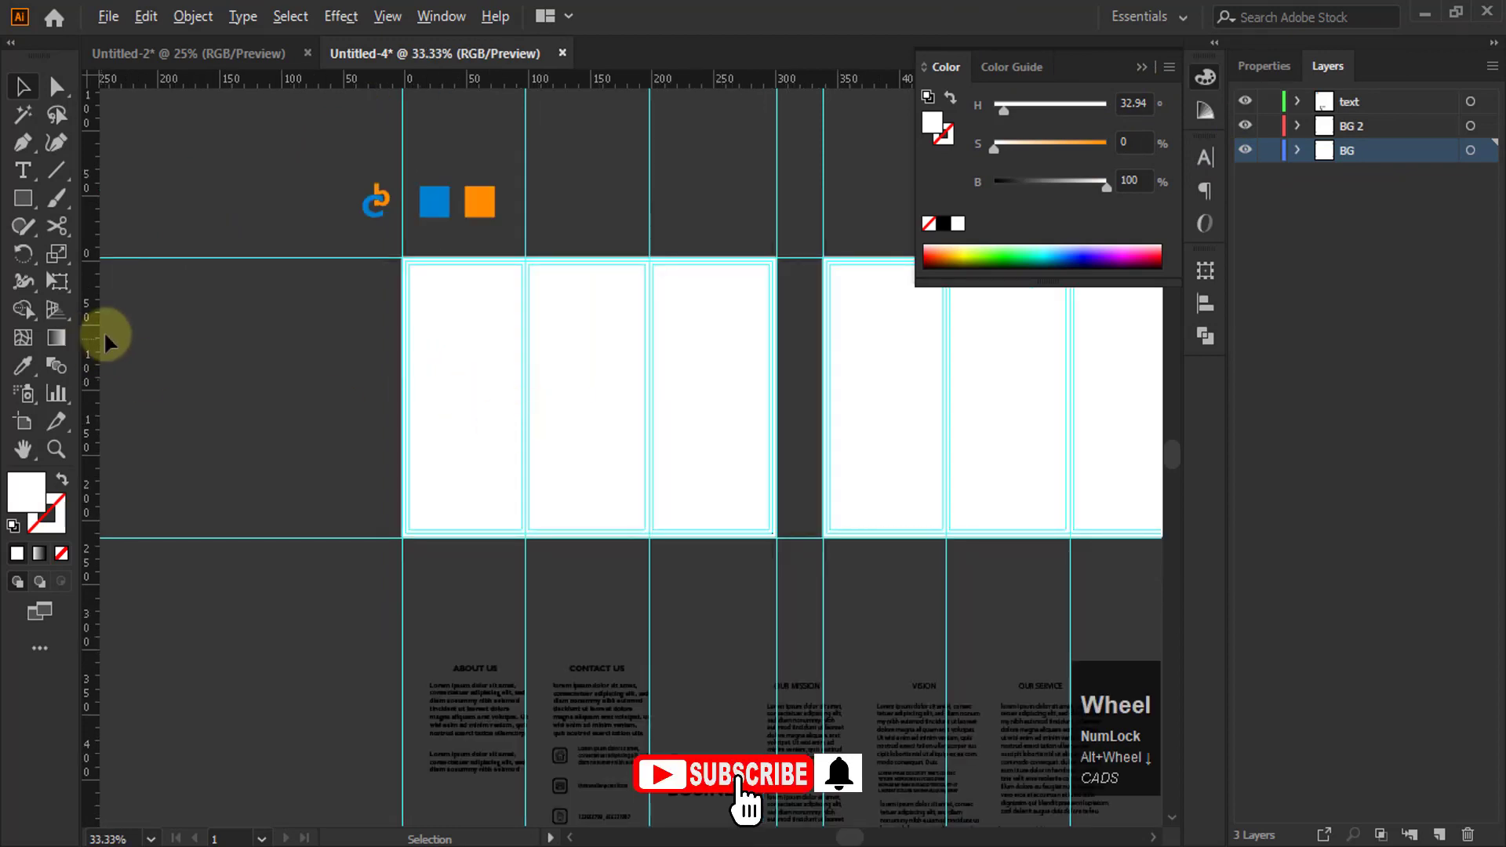
Draw a white hexagon with the Polygon tool on the empty canvas beside the first artboard
scroll(110, 335, up, 2)
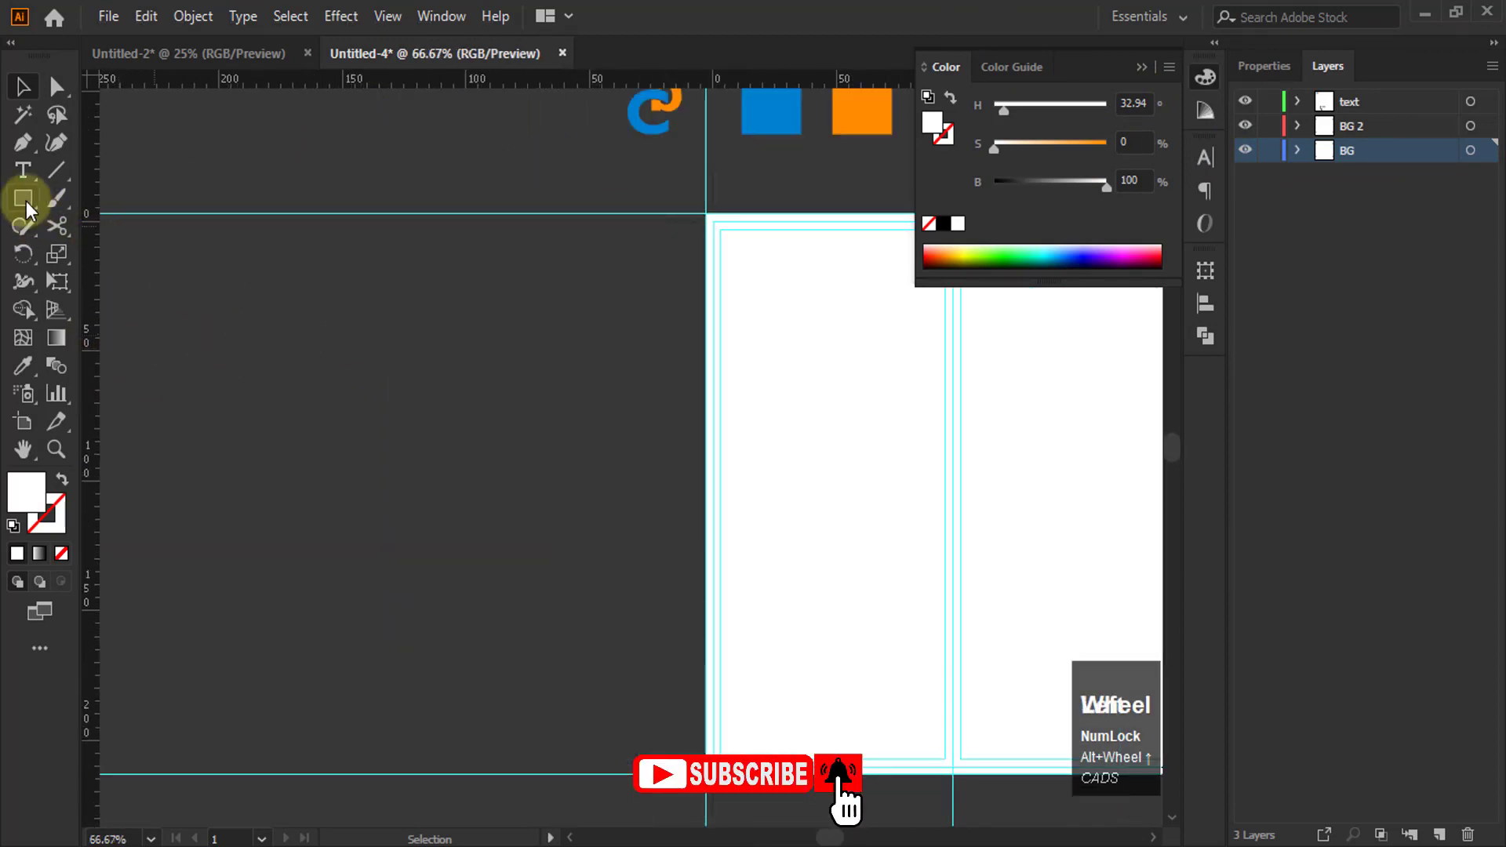
drag(26, 201, 92, 251)
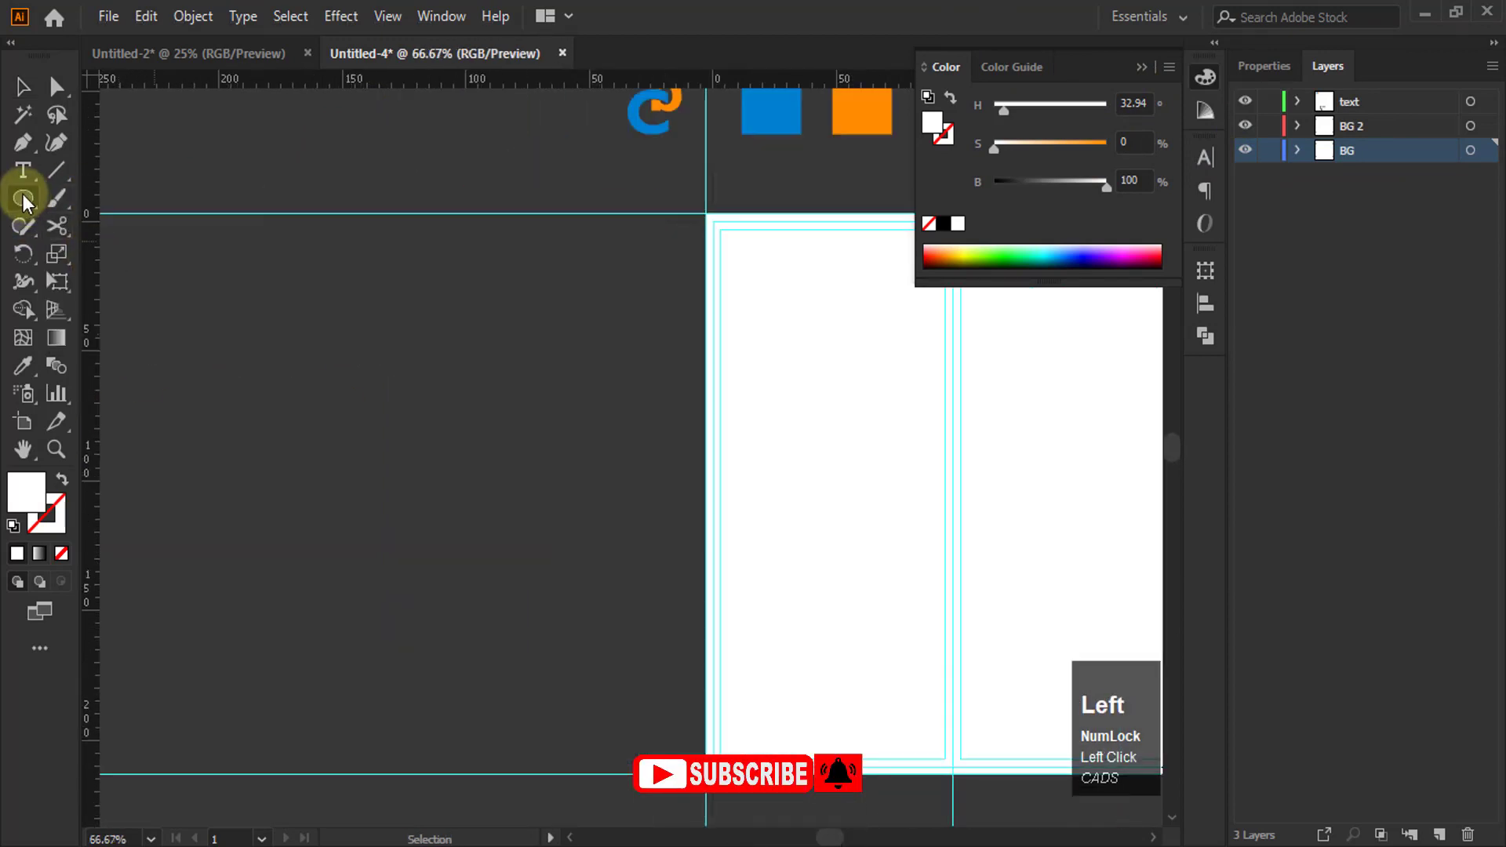
drag(22, 195, 79, 281)
mouse_move(212, 286)
mouse_down()
mouse_move(303, 337)
mouse_move(225, 289)
mouse_move(237, 300)
mouse_move(209, 295)
mouse_move(217, 307)
mouse_up()
click(22, 85)
Copy the hexagon straight down with the Move command, using a horizontal offset of 0 mm and a distance of 39 mm
click(196, 16)
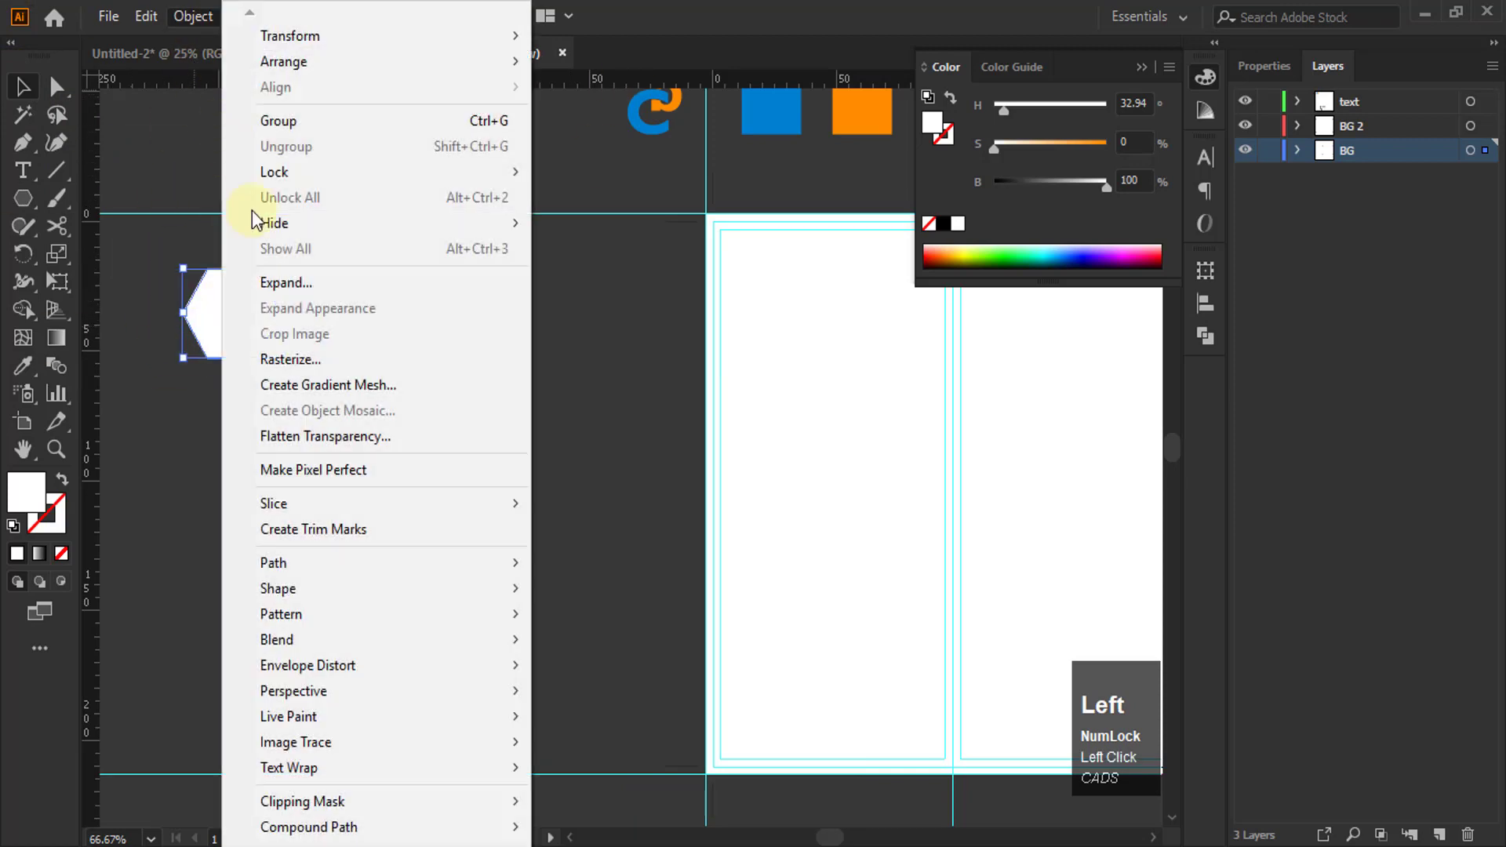
mouse_move(318, 34)
click(676, 70)
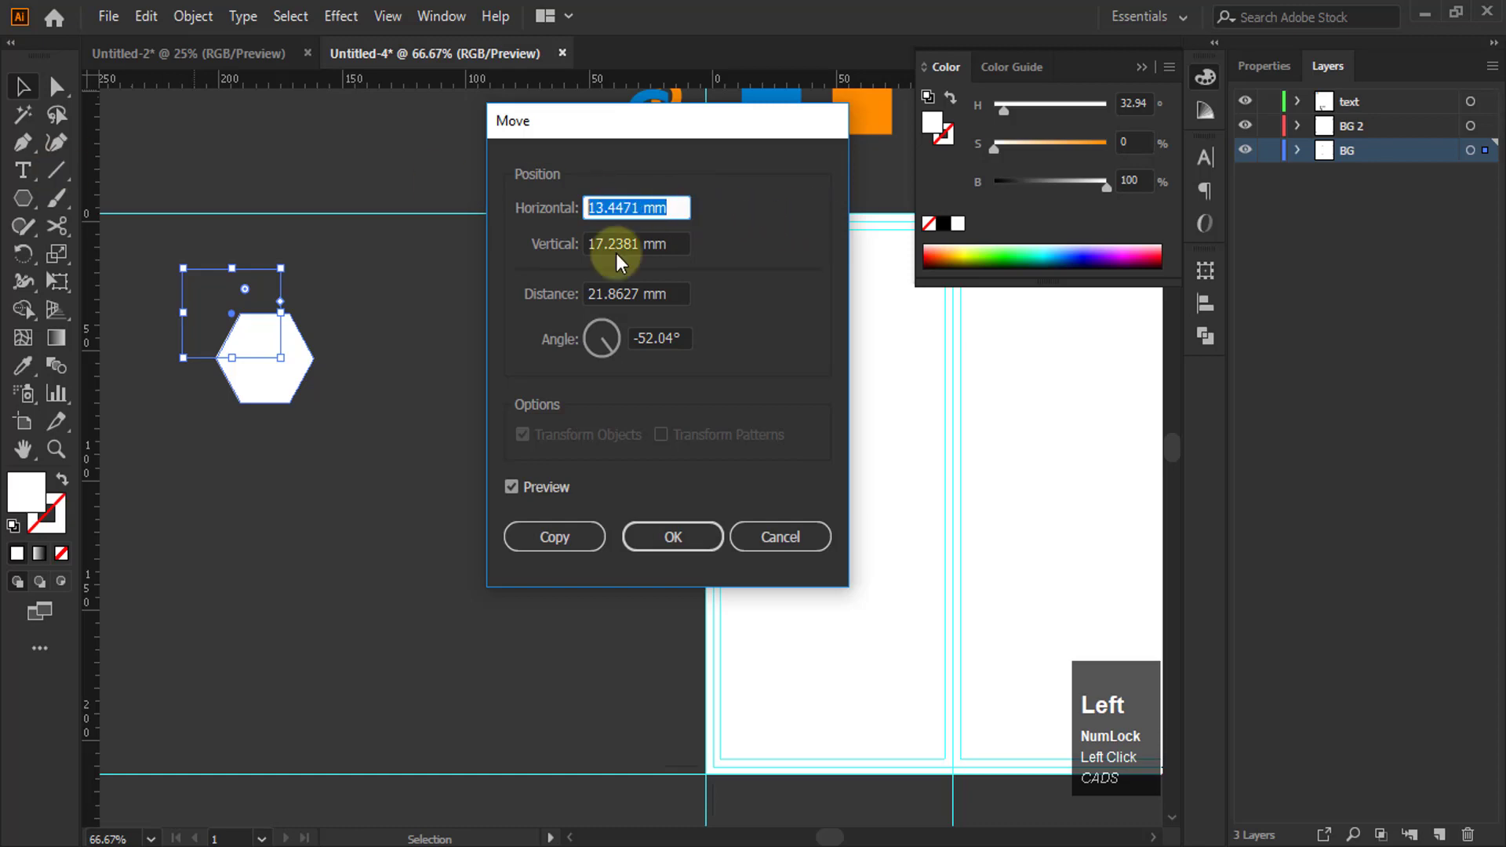
text(0)
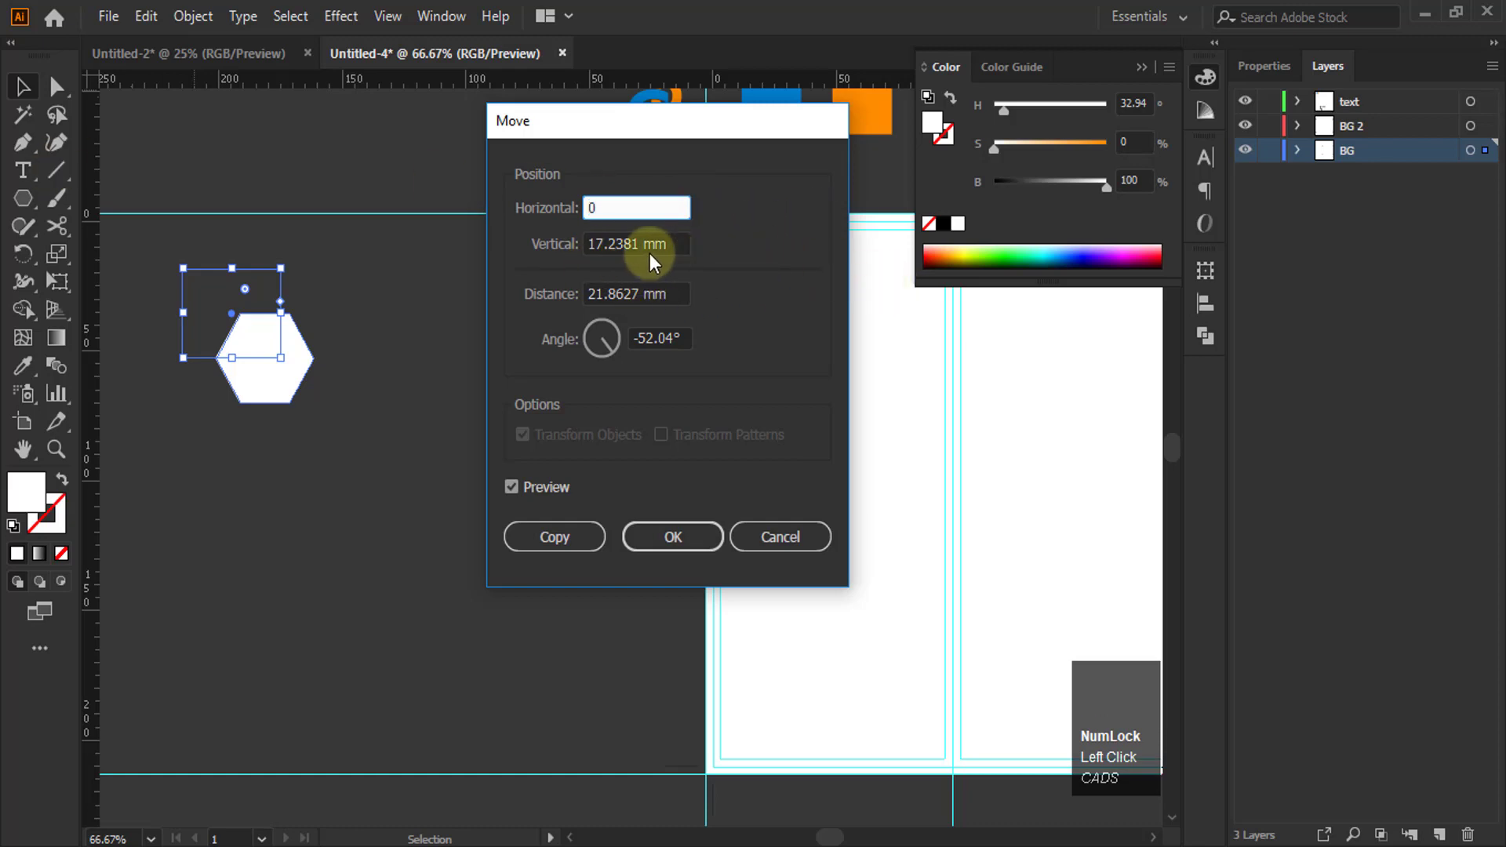
click(641, 294)
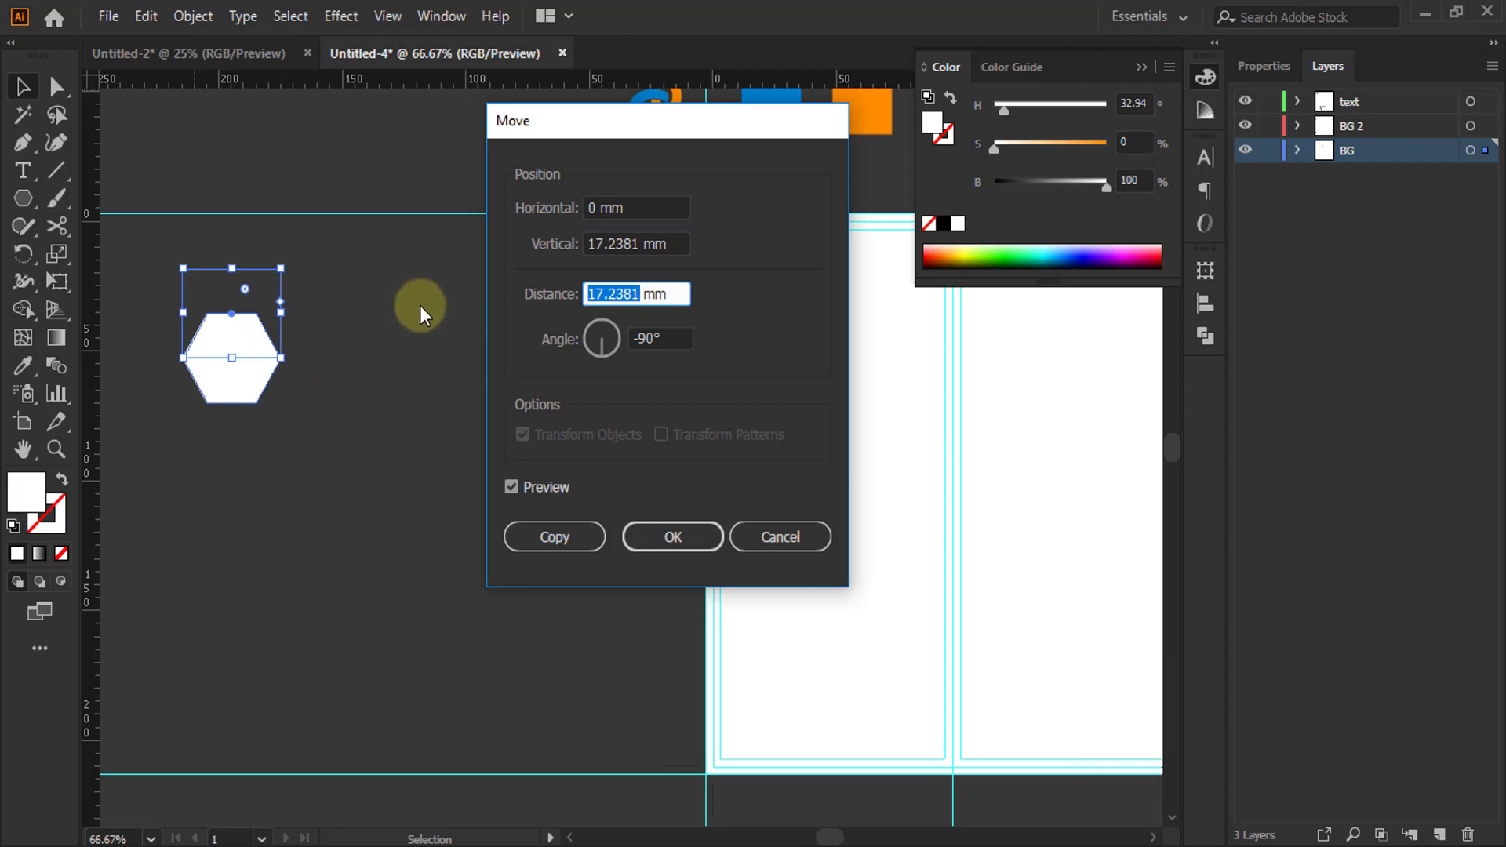
text(25)
click(515, 488)
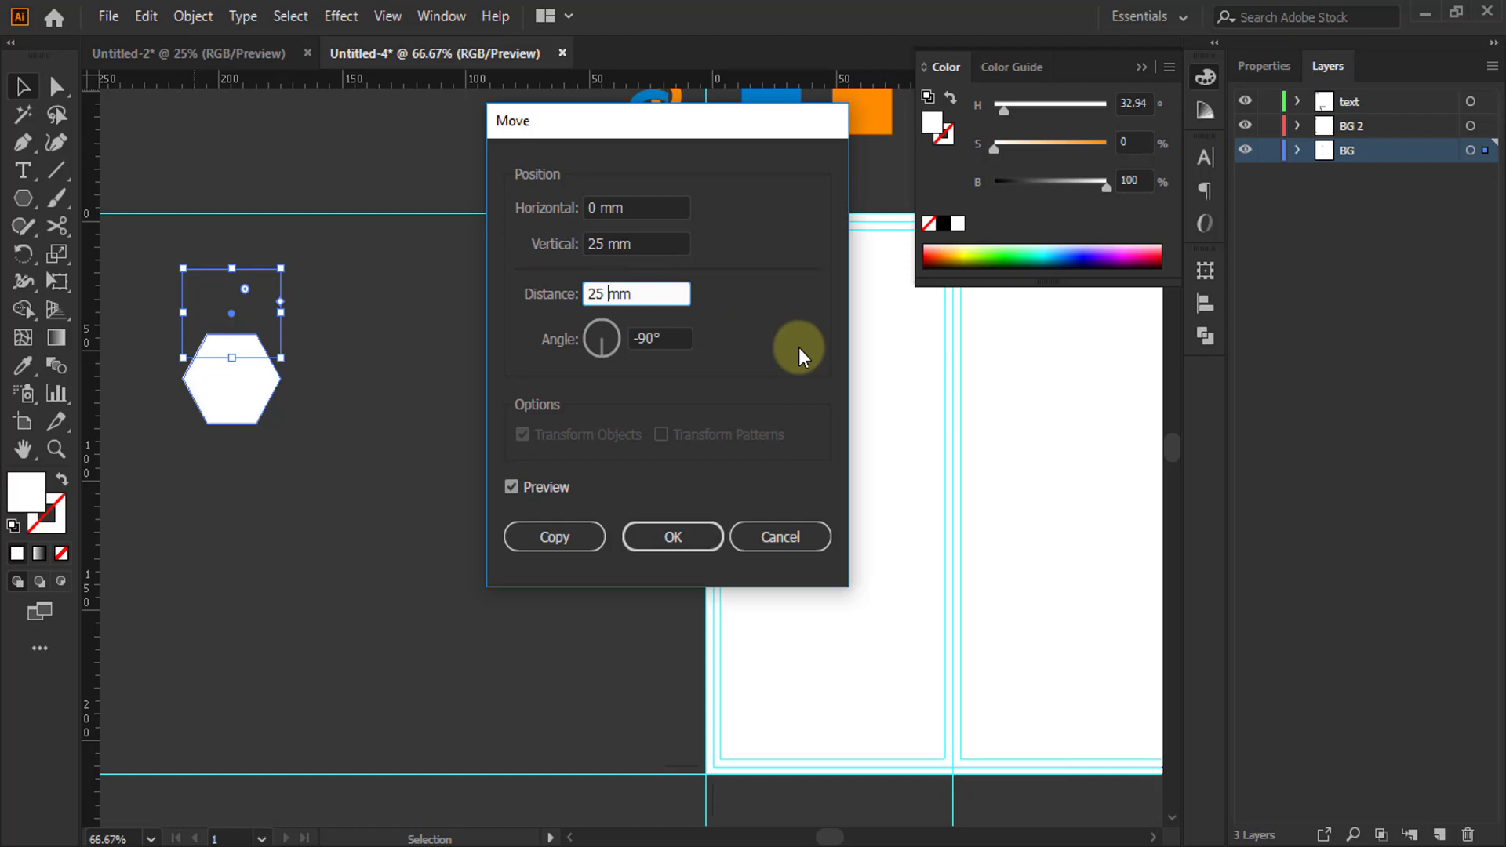
key(Up)
key(Up)
key(Up)
key(Up)
key(Up)
key(Up)
key(Up)
key(Up)
key(Up)
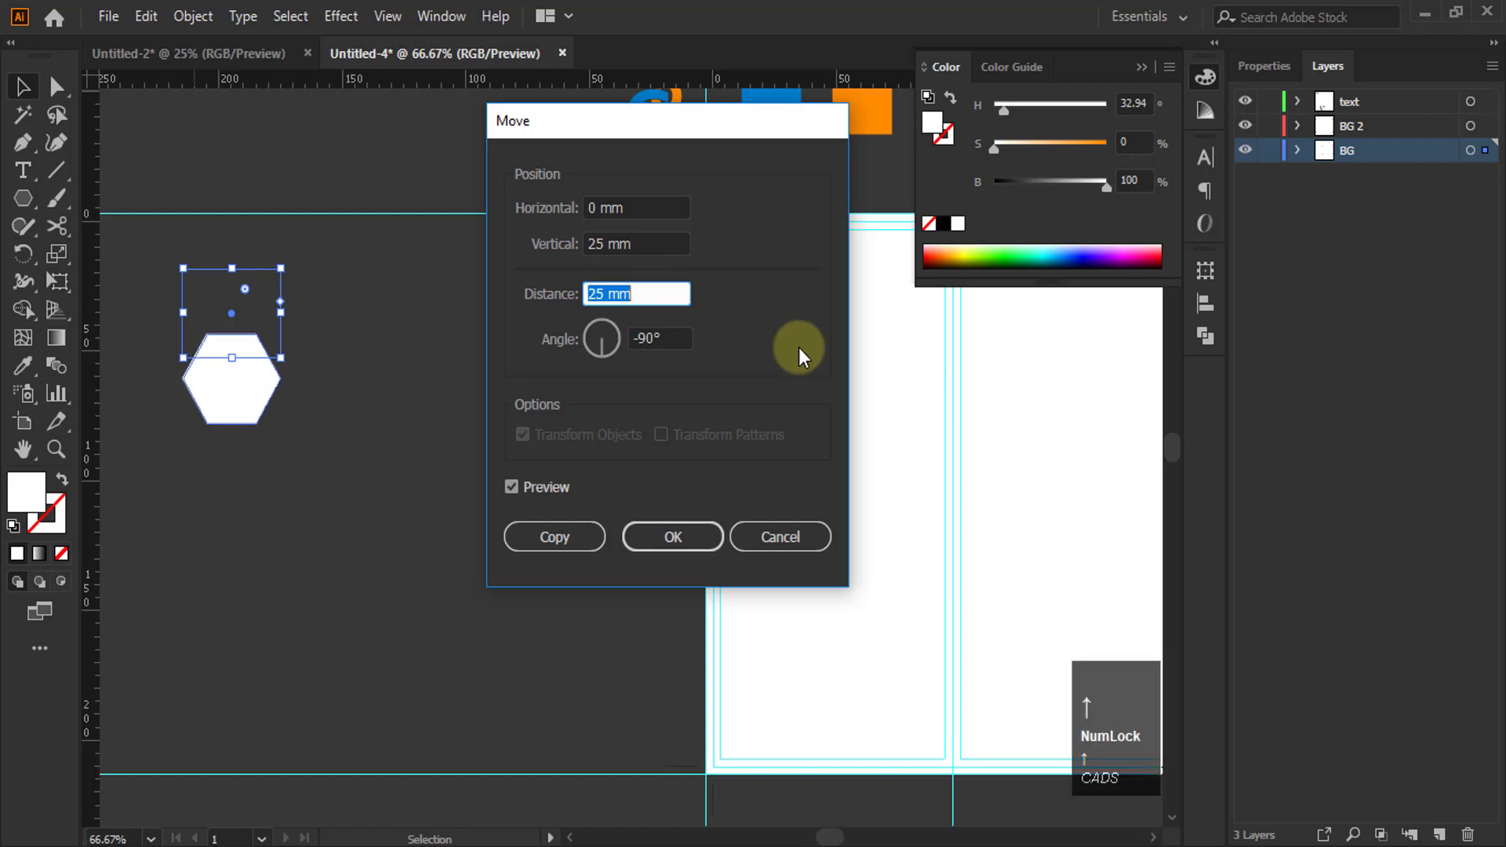
key(Up)
key(Up)
key(Up)
key(Up)
key(Up)
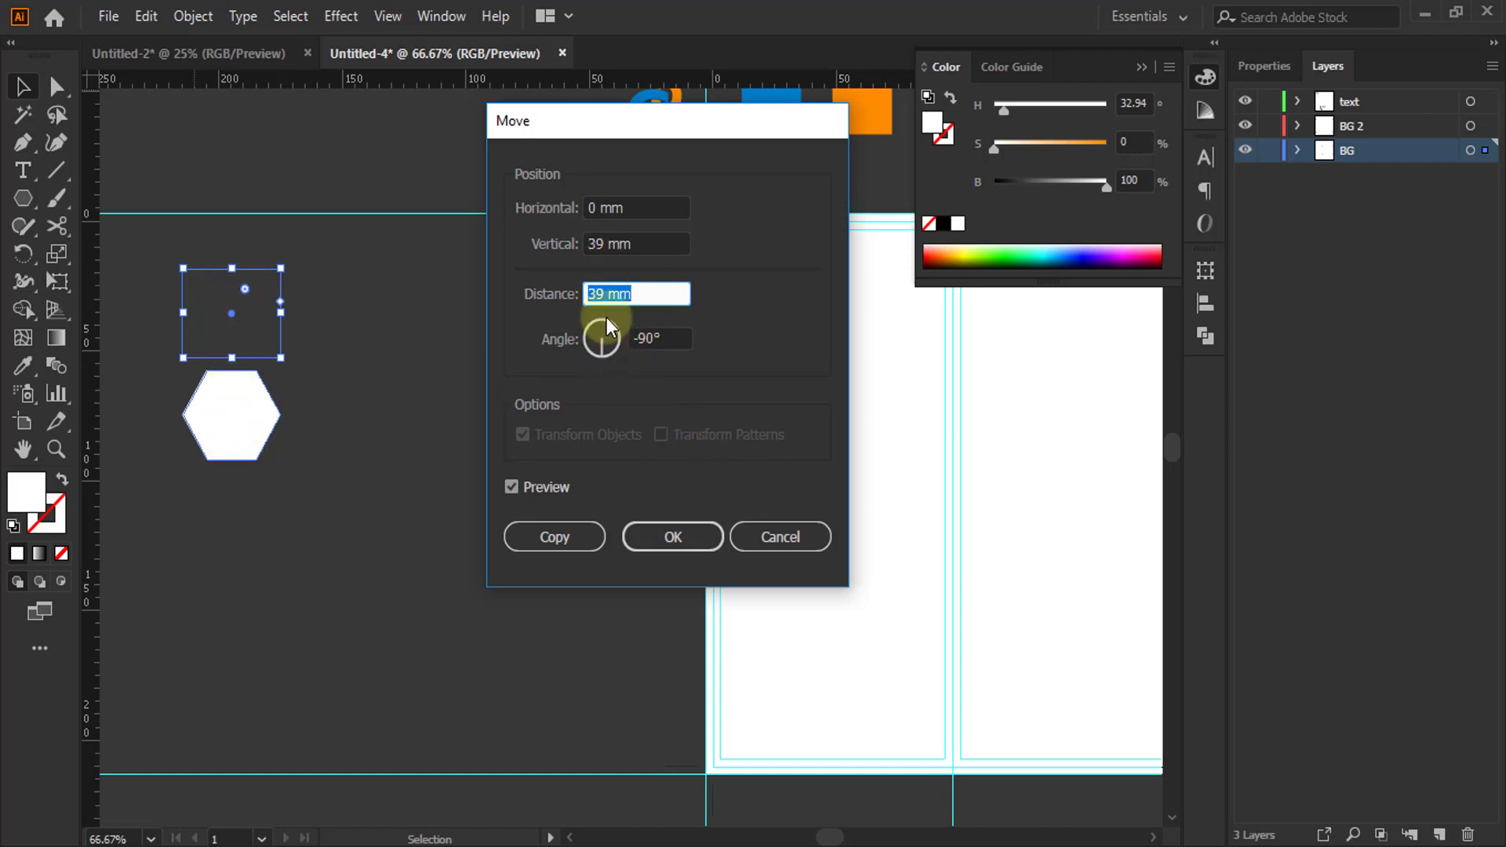
click(558, 535)
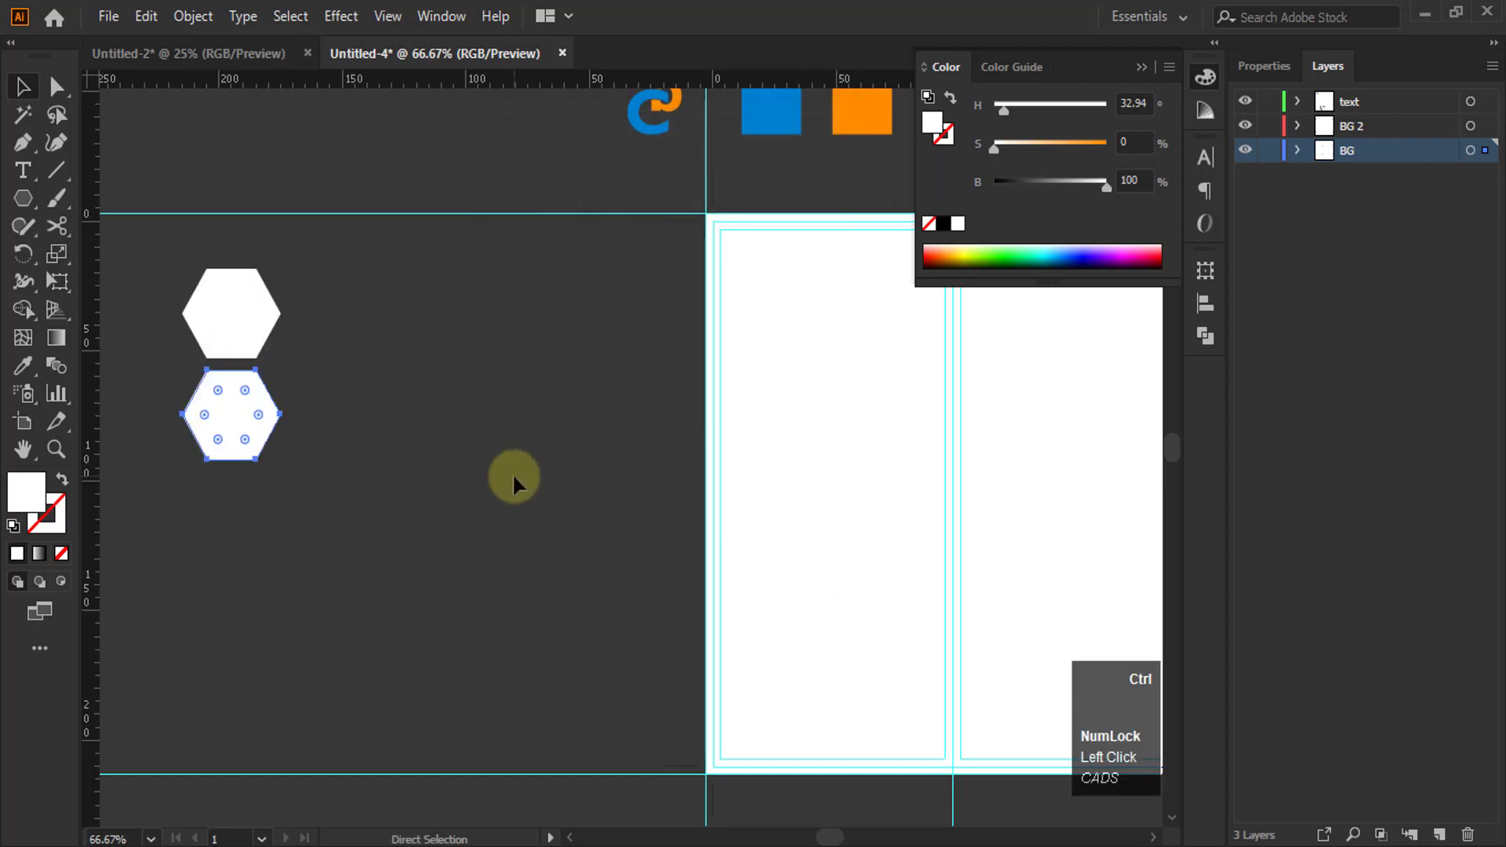
Repeat the hexagon copy three more times to form a vertical column of five
key(ctrl+d)
key(ctrl+d)
key(ctrl+d)
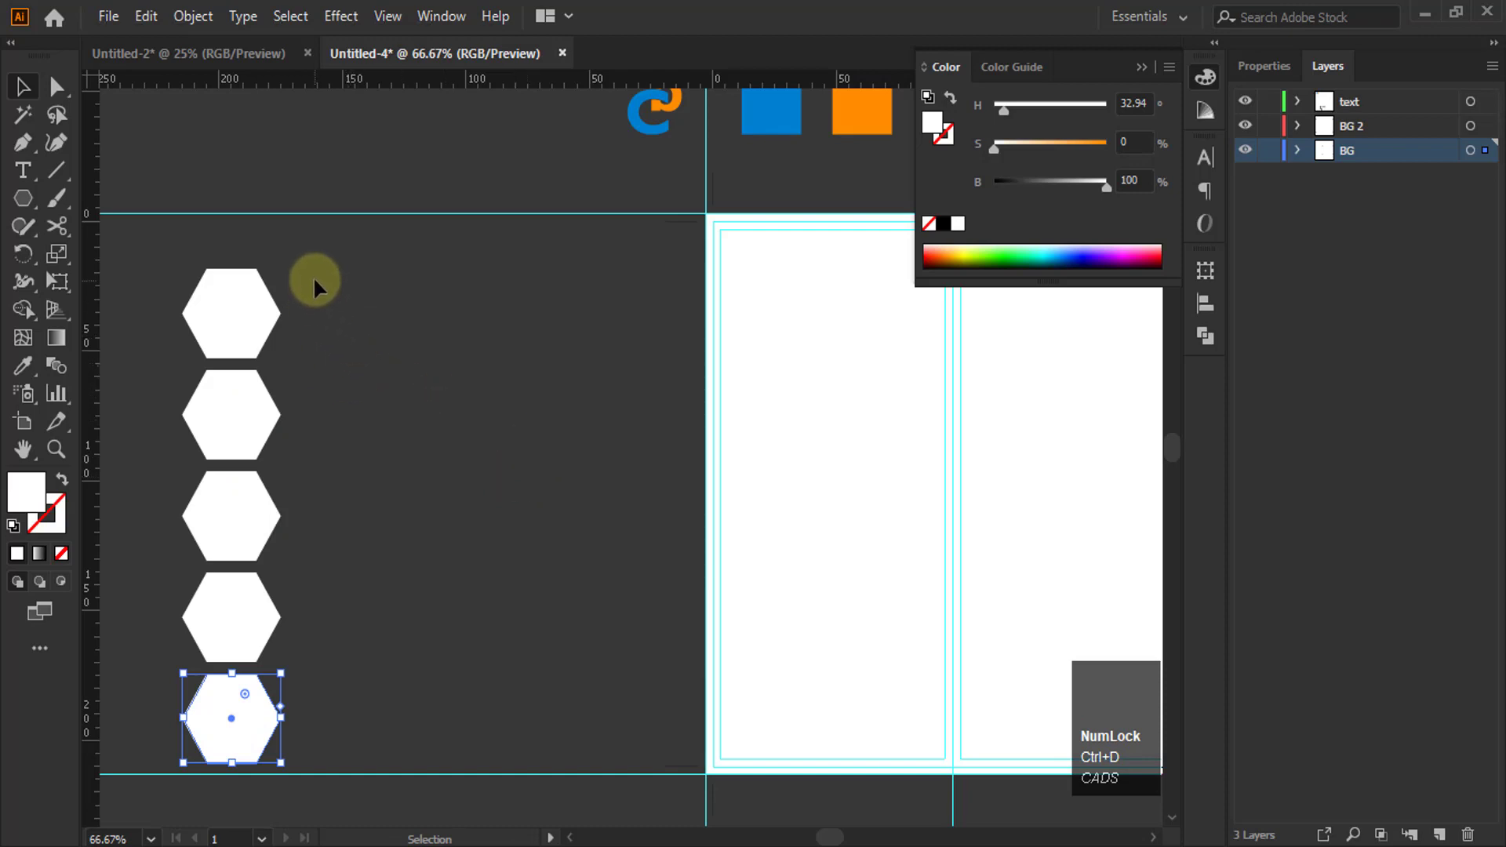
Duplicate the whole hexagon column beside itself, shifted half a hexagon down so the two columns interlock
drag(314, 281, 181, 728)
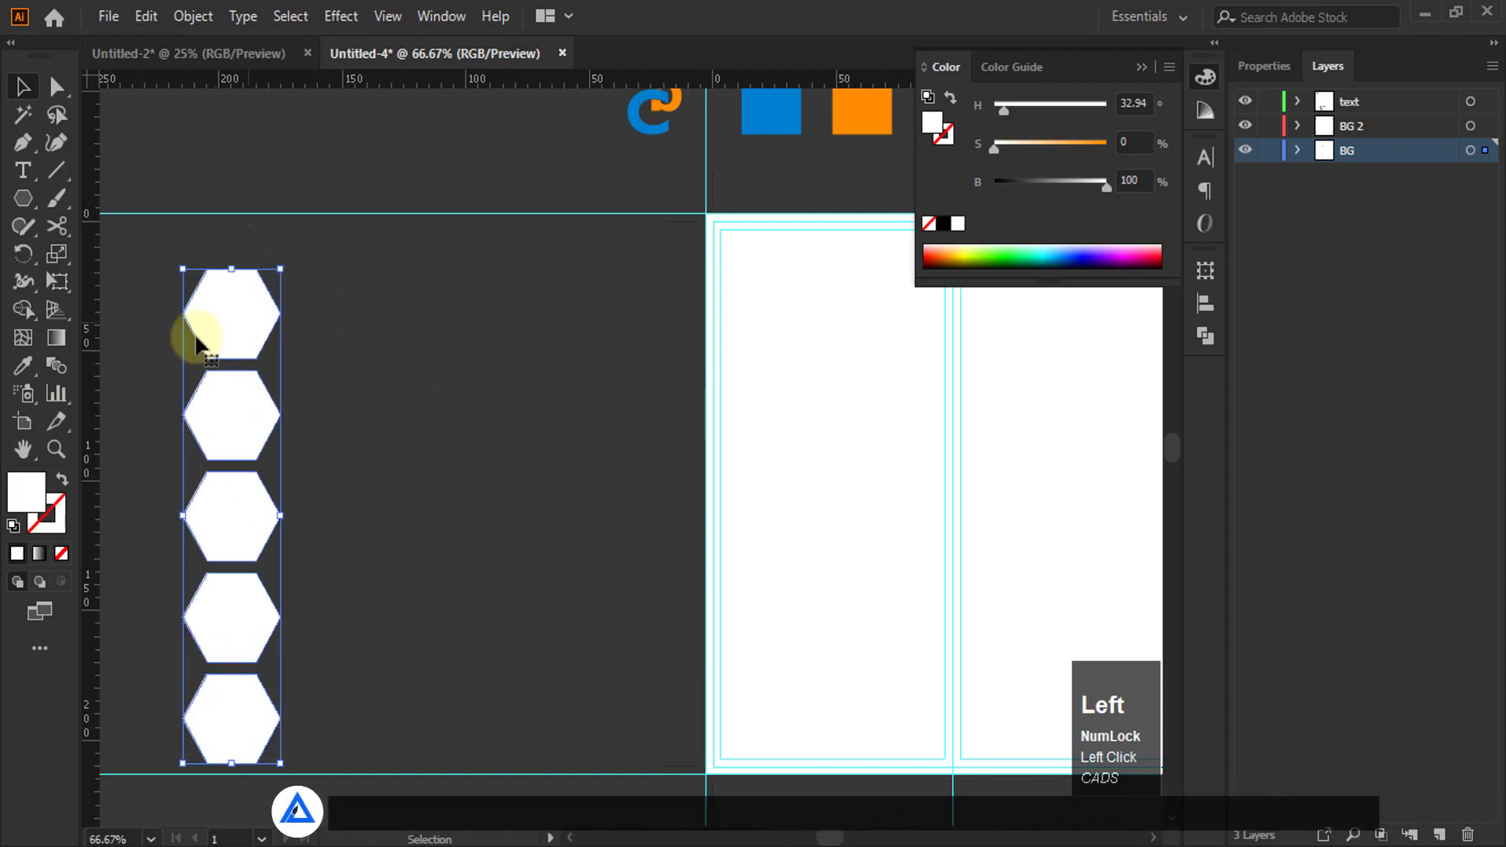
scroll(153, 318, up, 1)
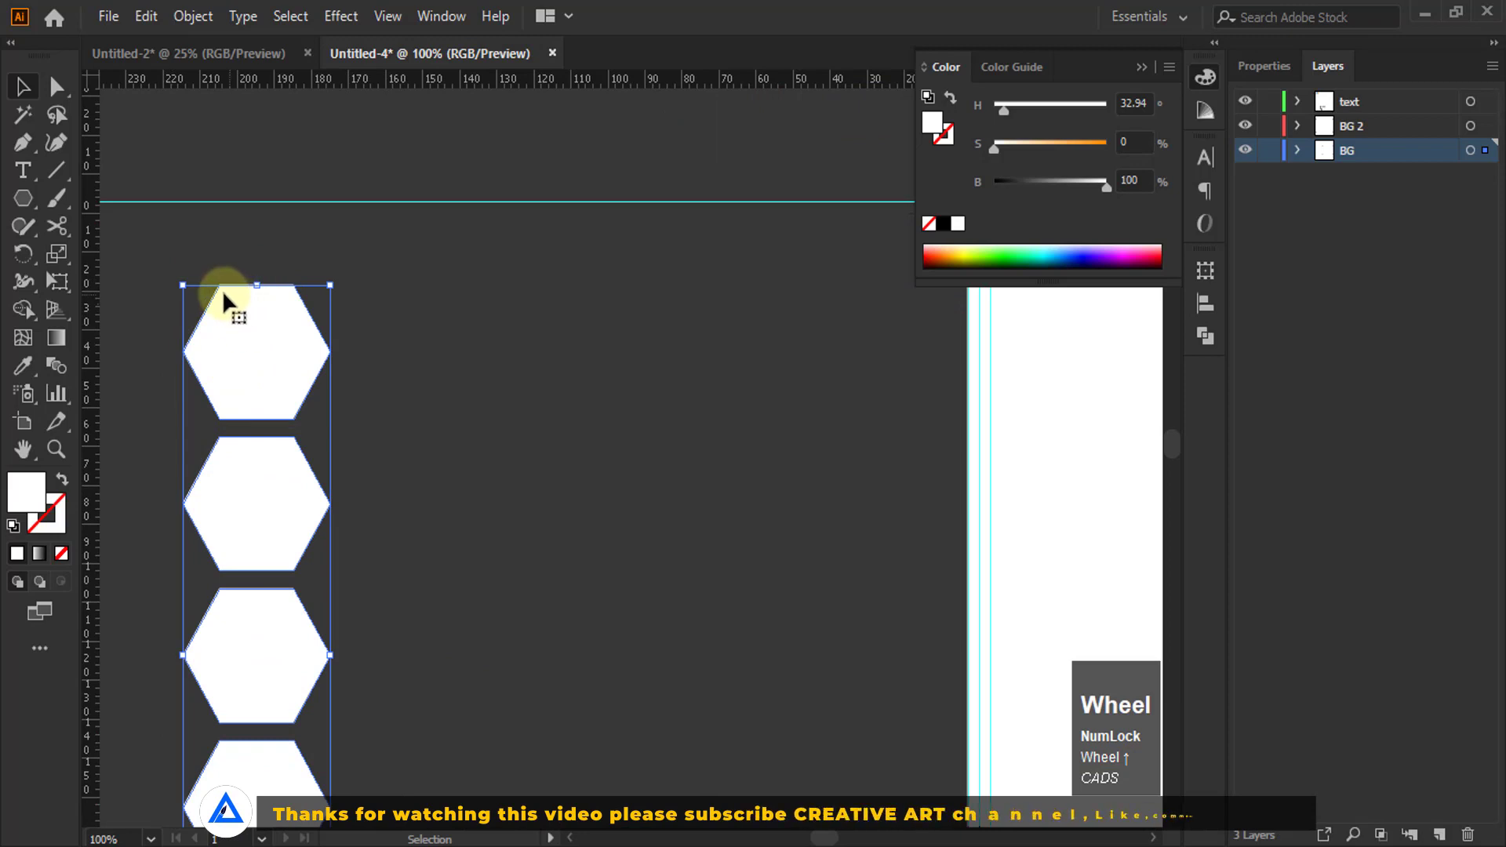
drag(198, 345, 316, 433)
scroll(313, 320, down, 2)
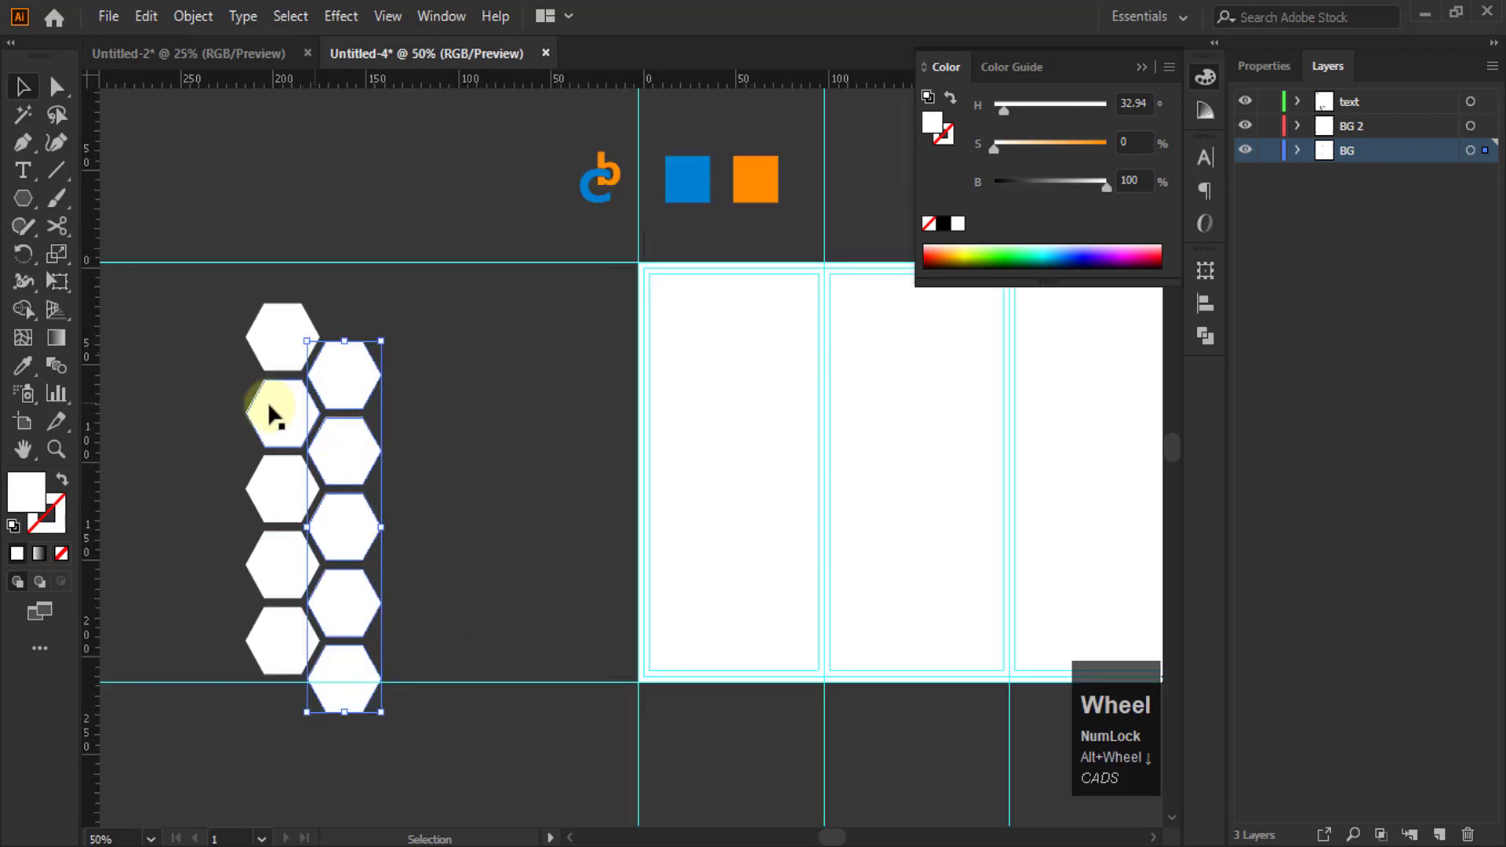
Select both hexagon columns and duplicate them about 66 mm to the right and 39 mm up, interlocking with the originals
drag(401, 667, 402, 668)
click(281, 380)
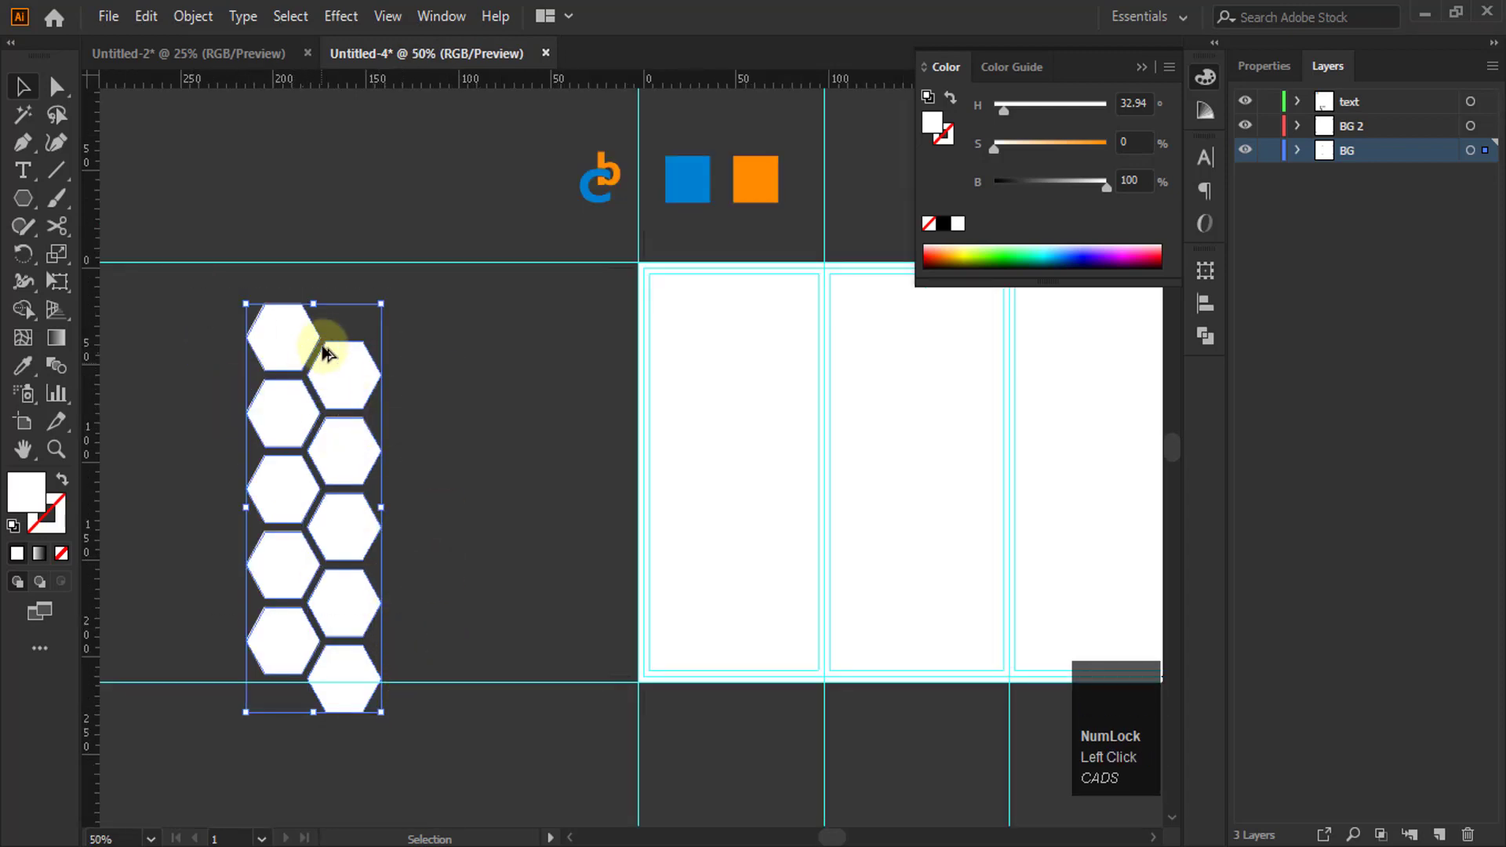
scroll(326, 353, up, 2)
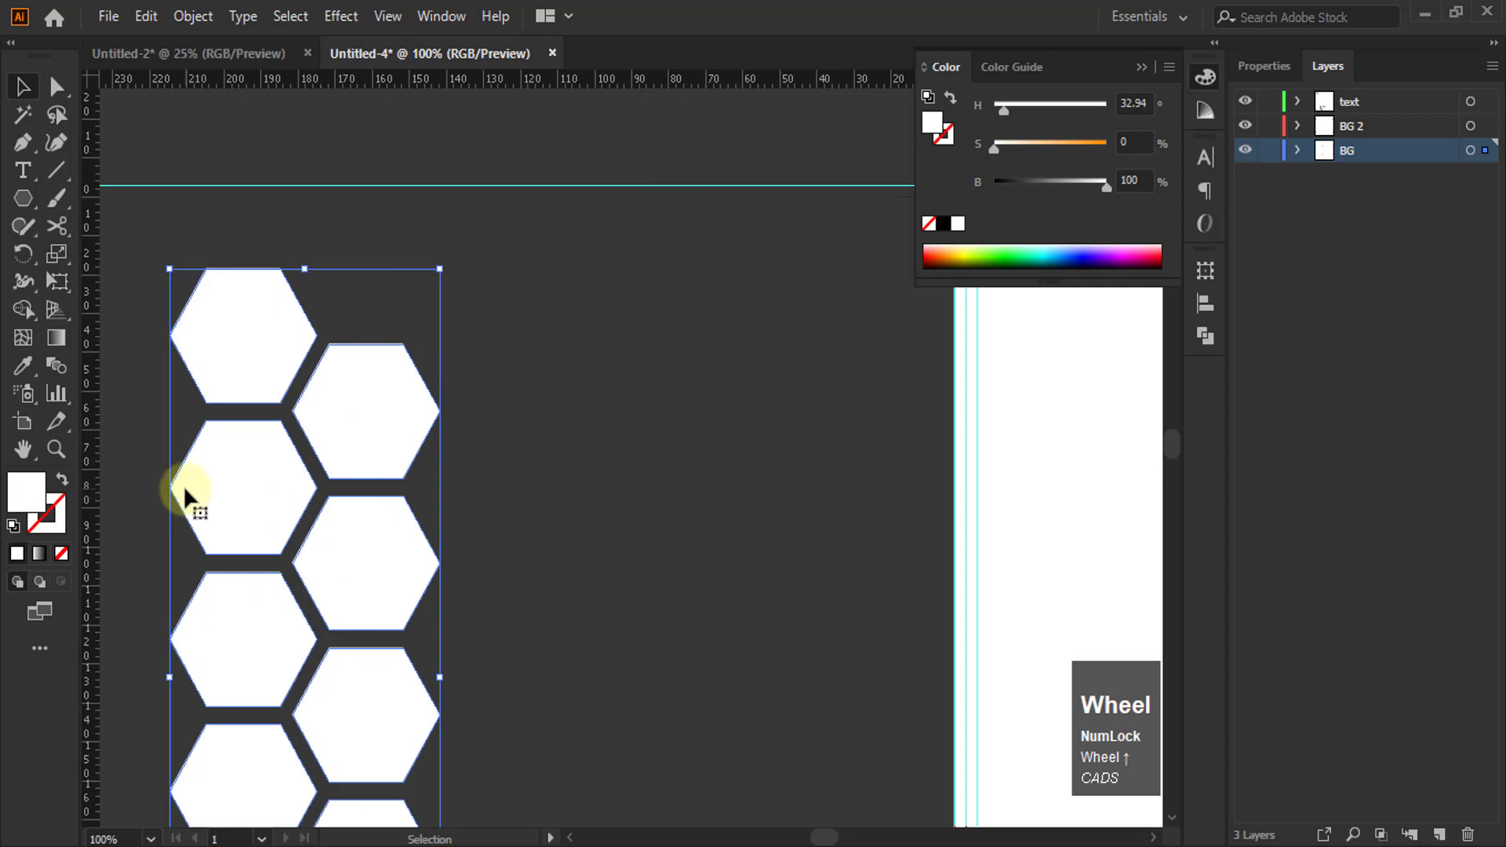
drag(185, 501, 430, 335)
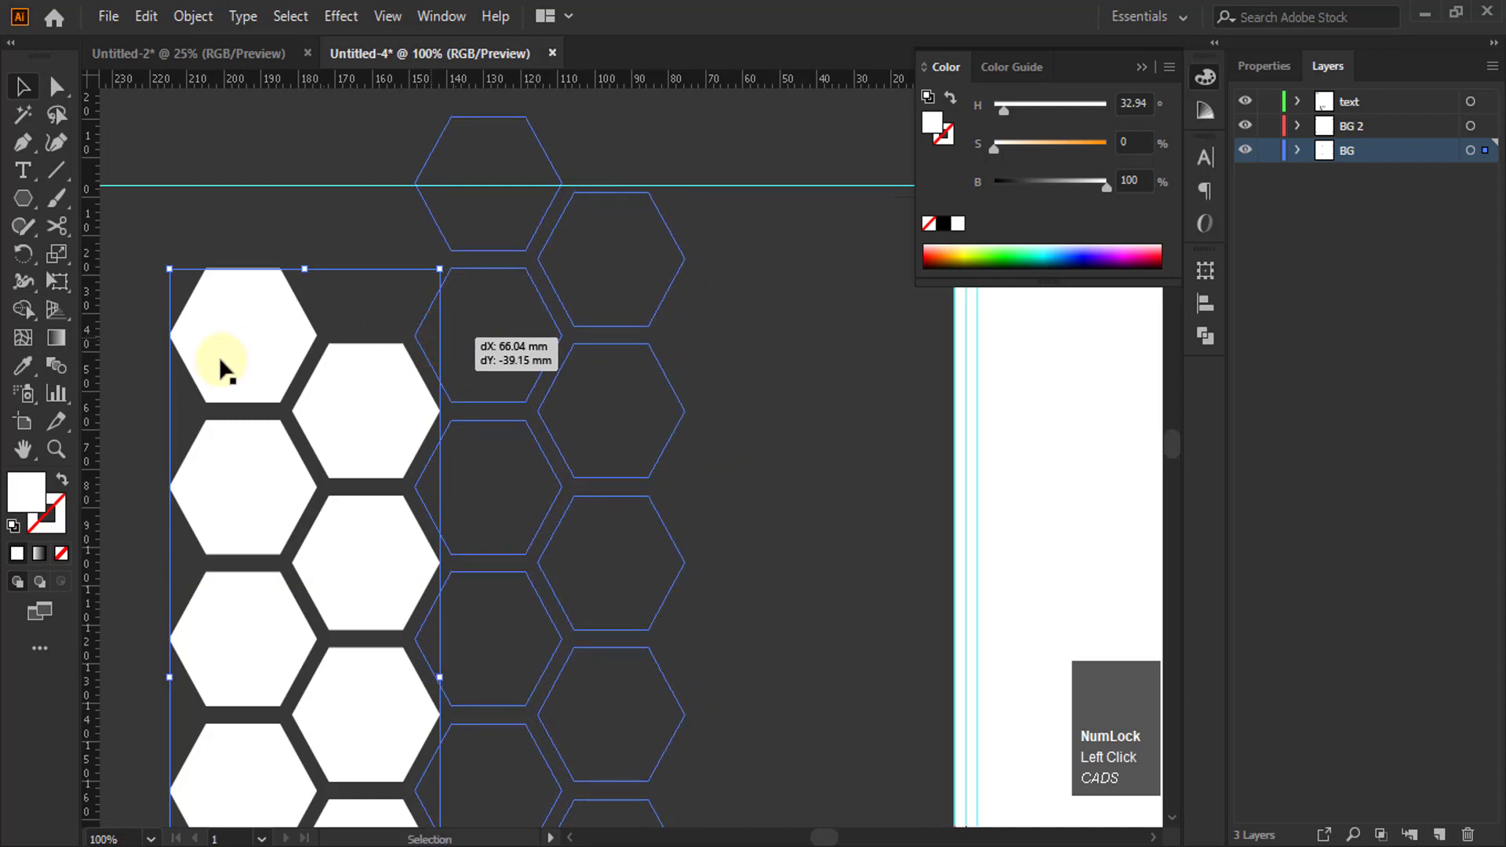
Delete the two lowest hexagons of the first column and the two lowest of the second column
scroll(221, 360, down, 2)
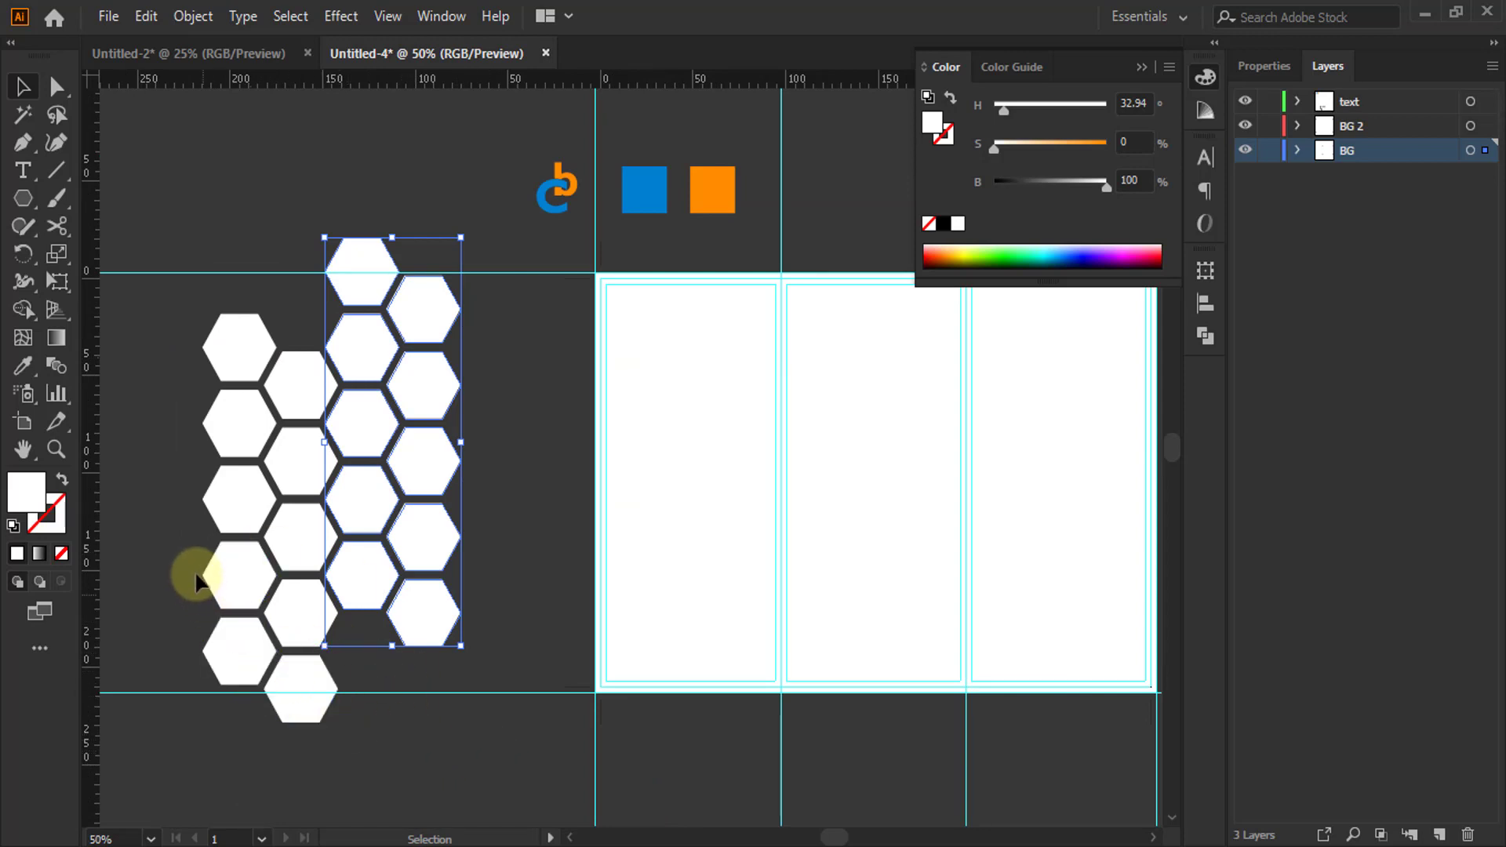
click(227, 610)
drag(257, 641, 323, 690)
key(Delete)
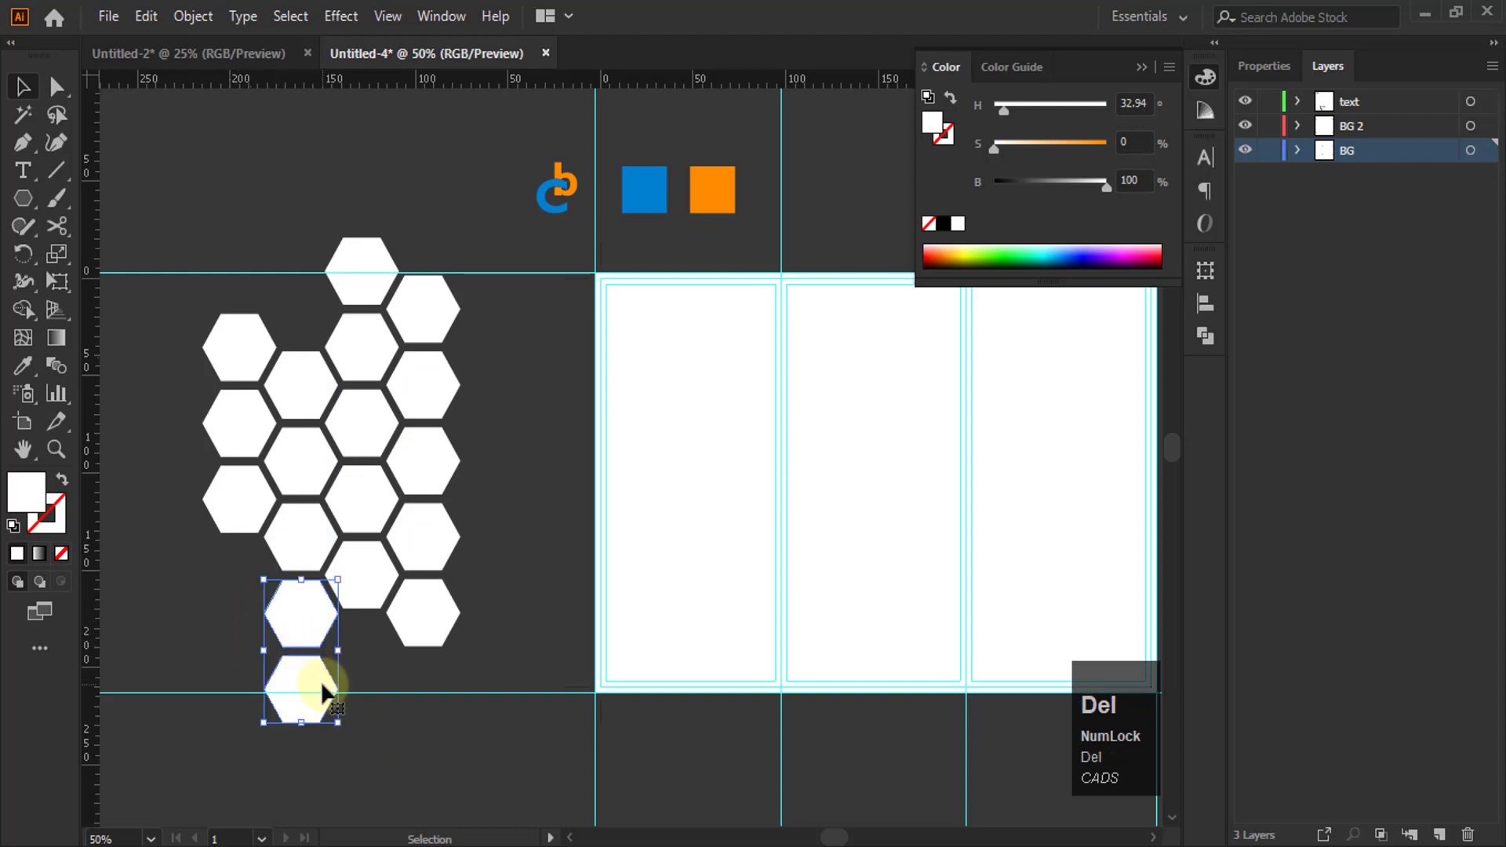
key(Delete)
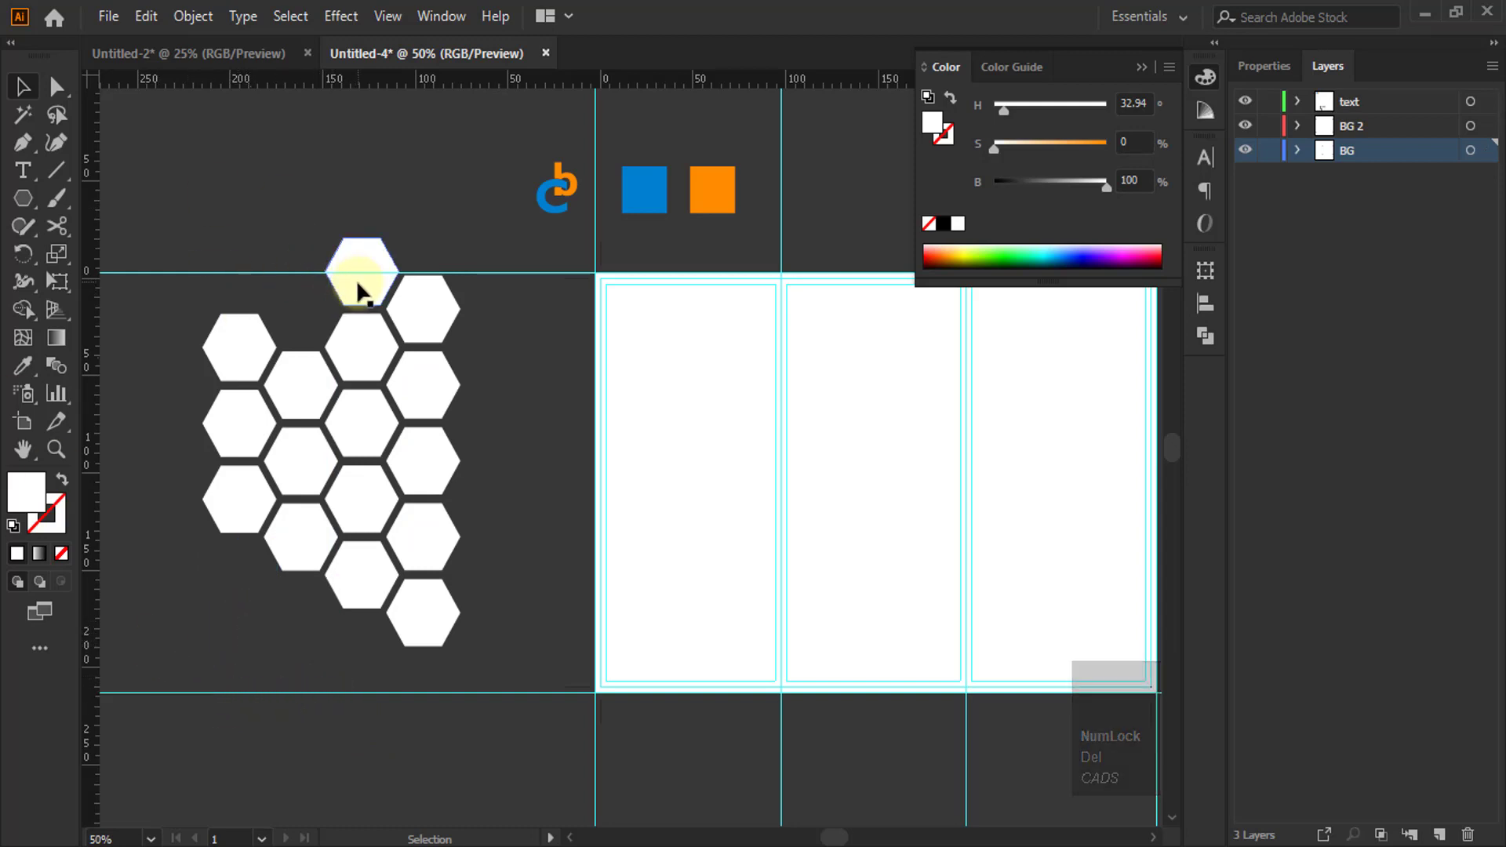
Select all remaining hexagons and combine them into one compound path
drag(150, 177, 482, 644)
right_click(372, 377)
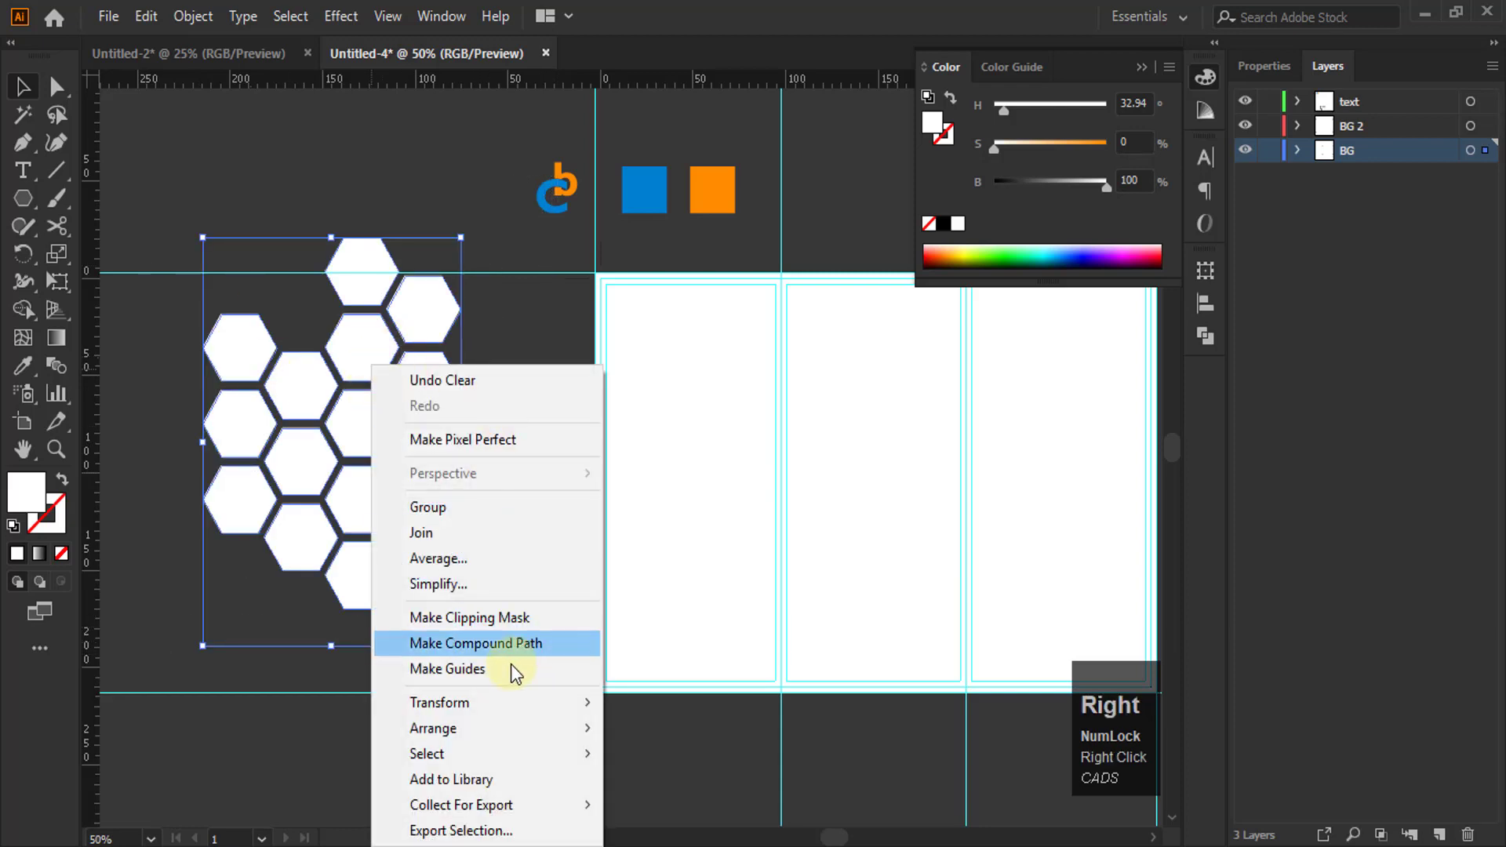
click(497, 643)
Move the hexagon pattern over the top of the first artboard's right panel and fill it with coral red (H 358.16, S 63.92, B 100)
scroll(225, 562, down, 2)
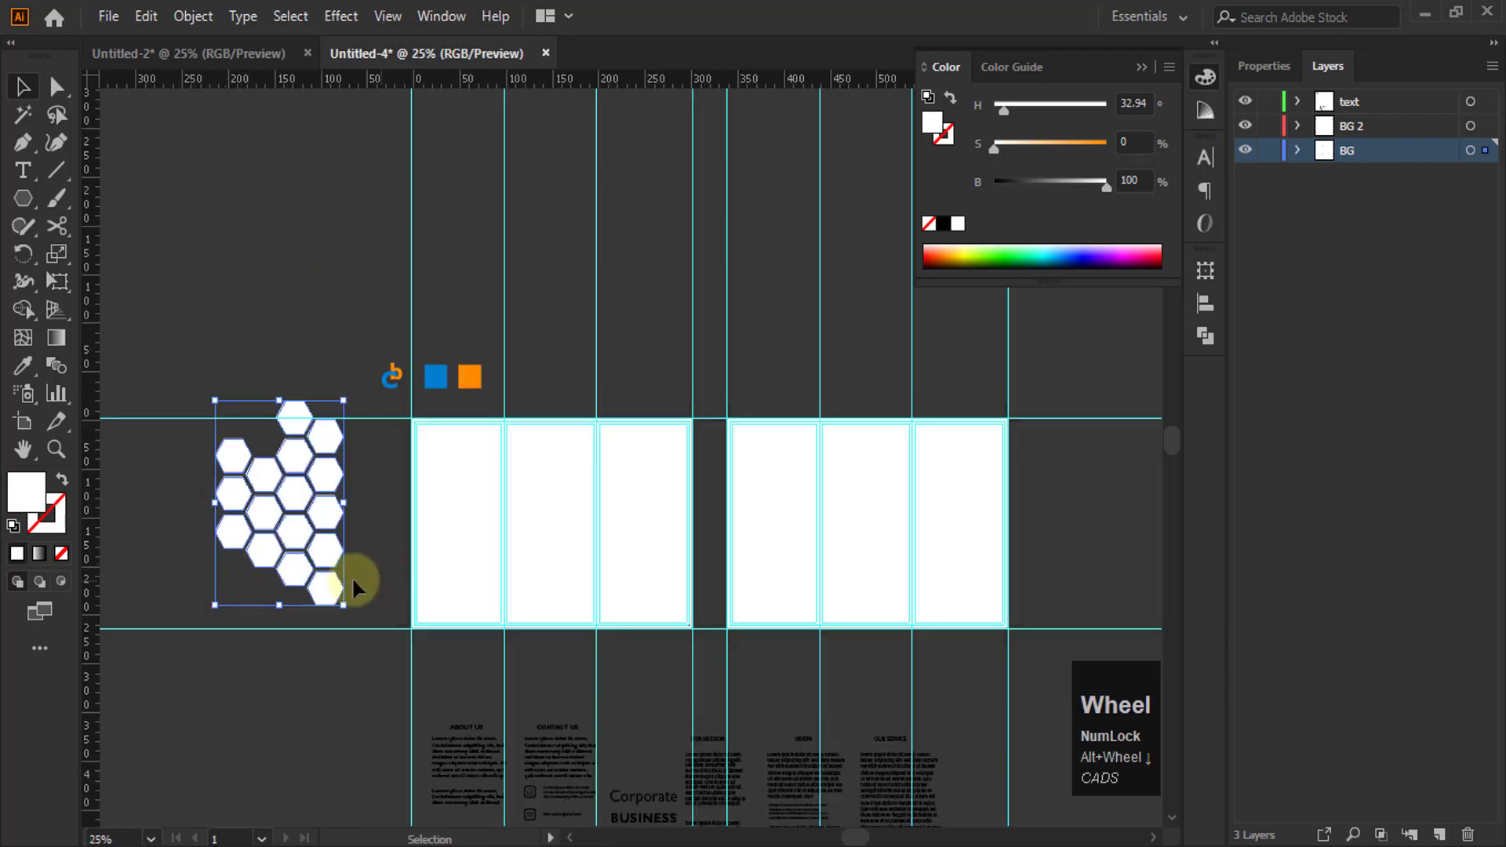
drag(324, 581, 698, 396)
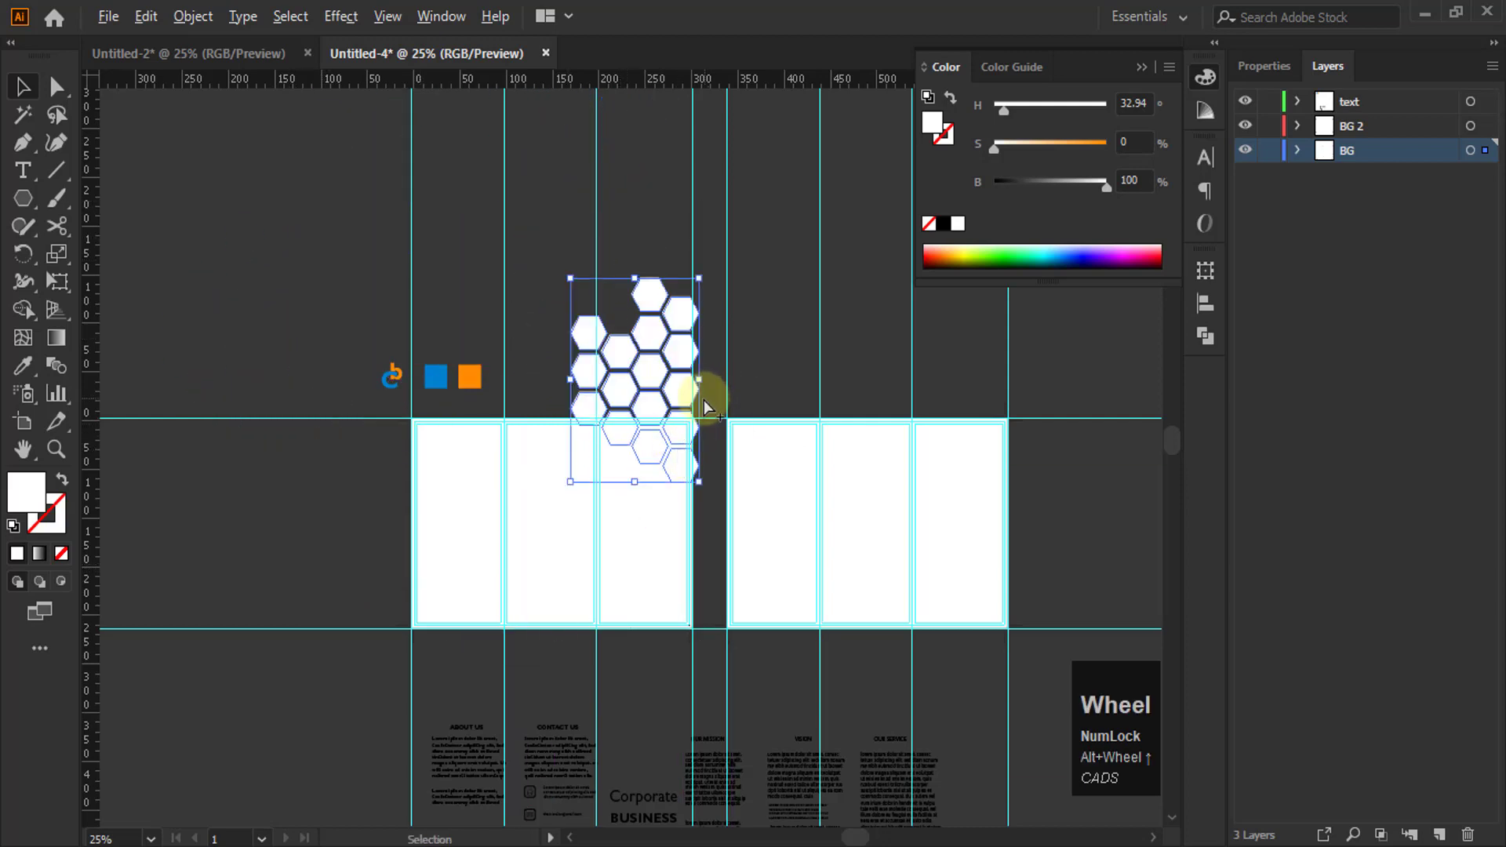
scroll(698, 377, up, 2)
click(1163, 250)
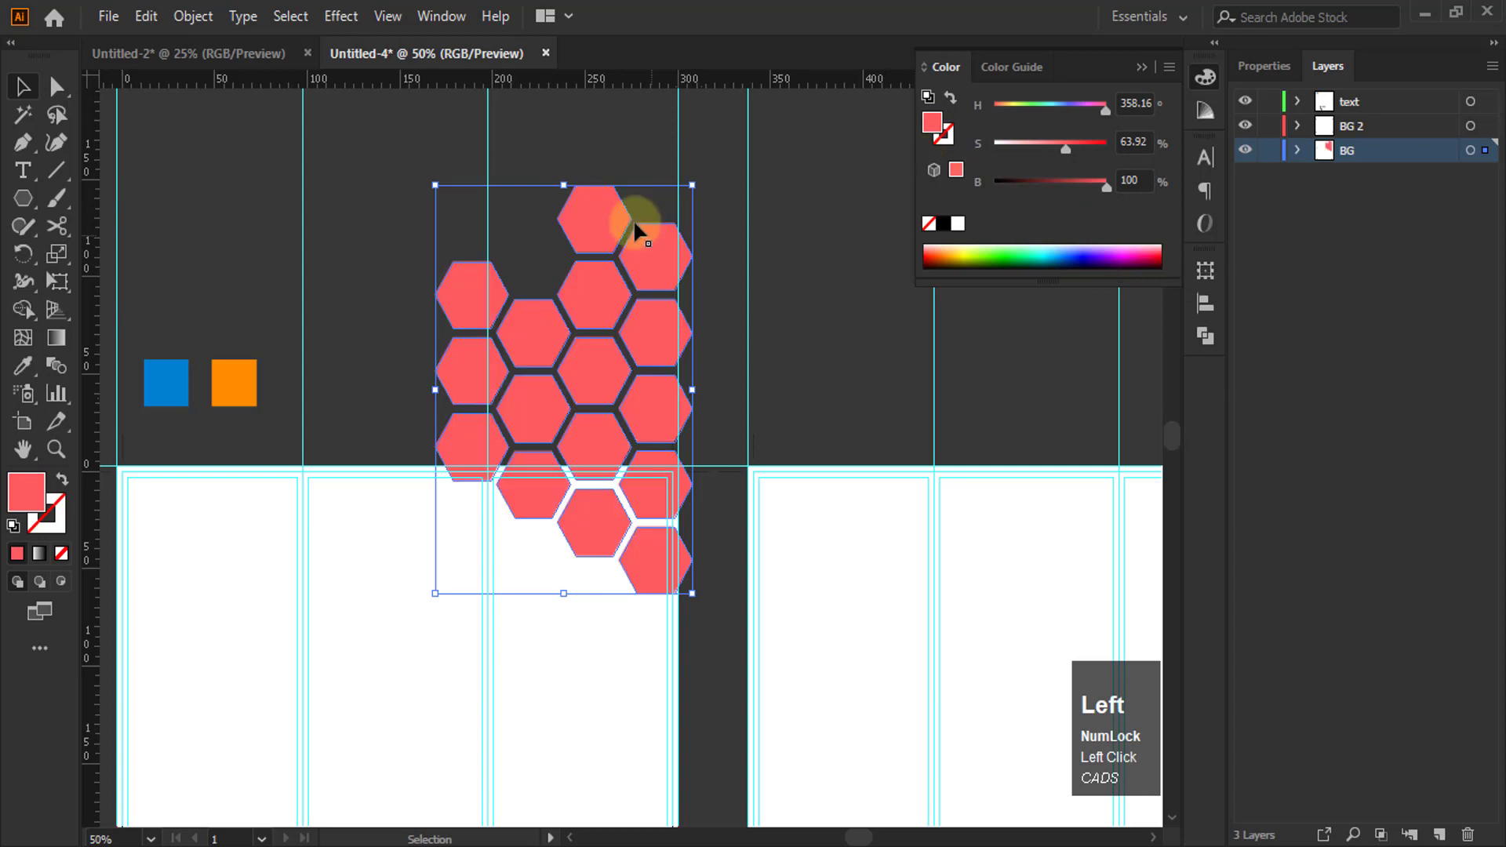
Scale the hexagon pattern down proportionally and move it lower onto the first artboard's right panel
scroll(634, 411, up, 1)
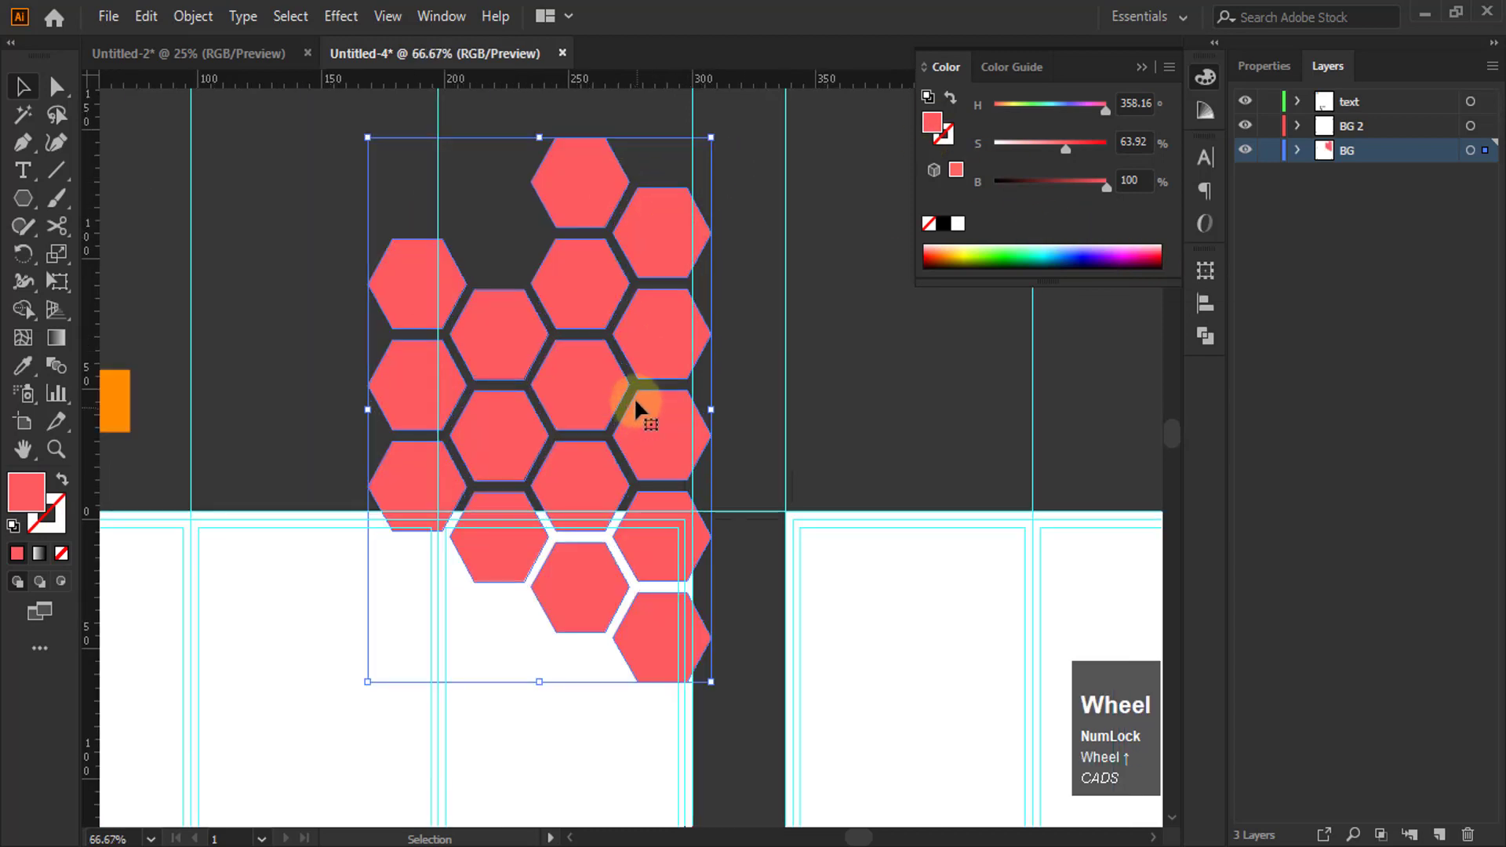
drag(711, 137, 662, 215)
drag(634, 309, 673, 507)
scroll(580, 443, down, 2)
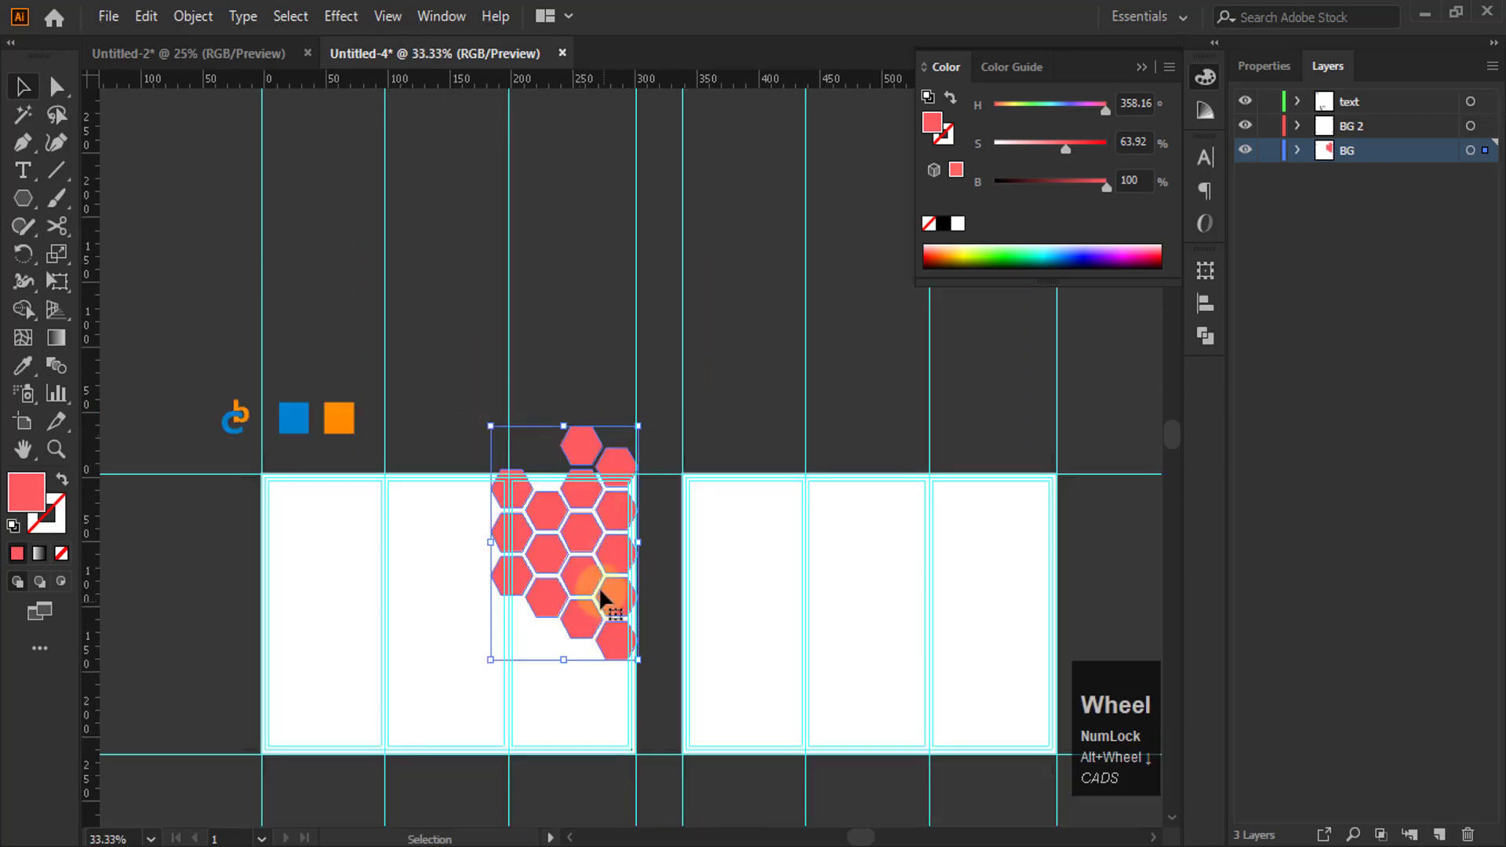
scroll(599, 557, up, 1)
drag(585, 532, 592, 534)
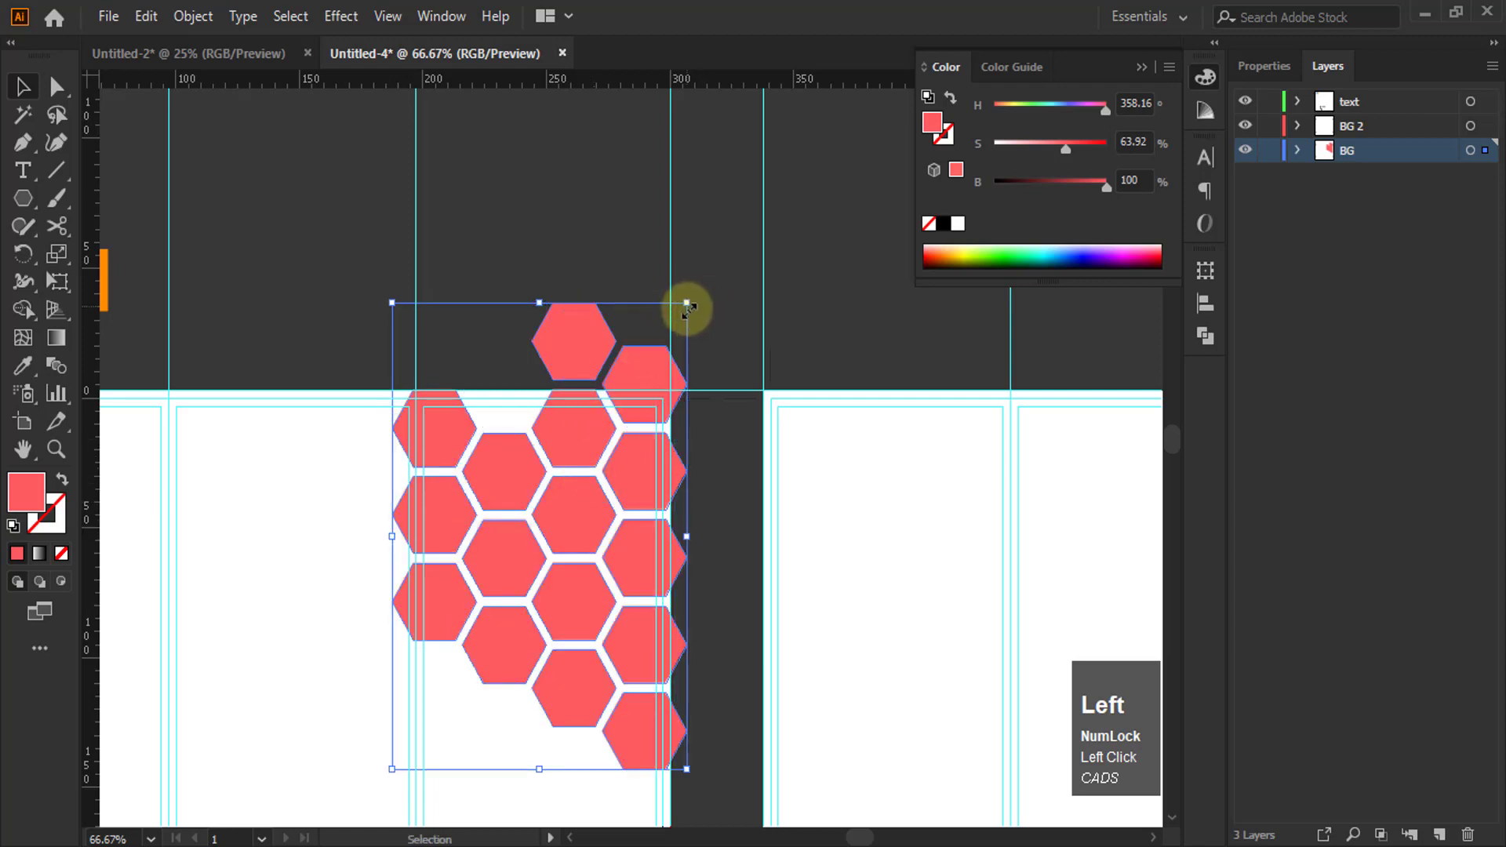
drag(689, 301, 676, 314)
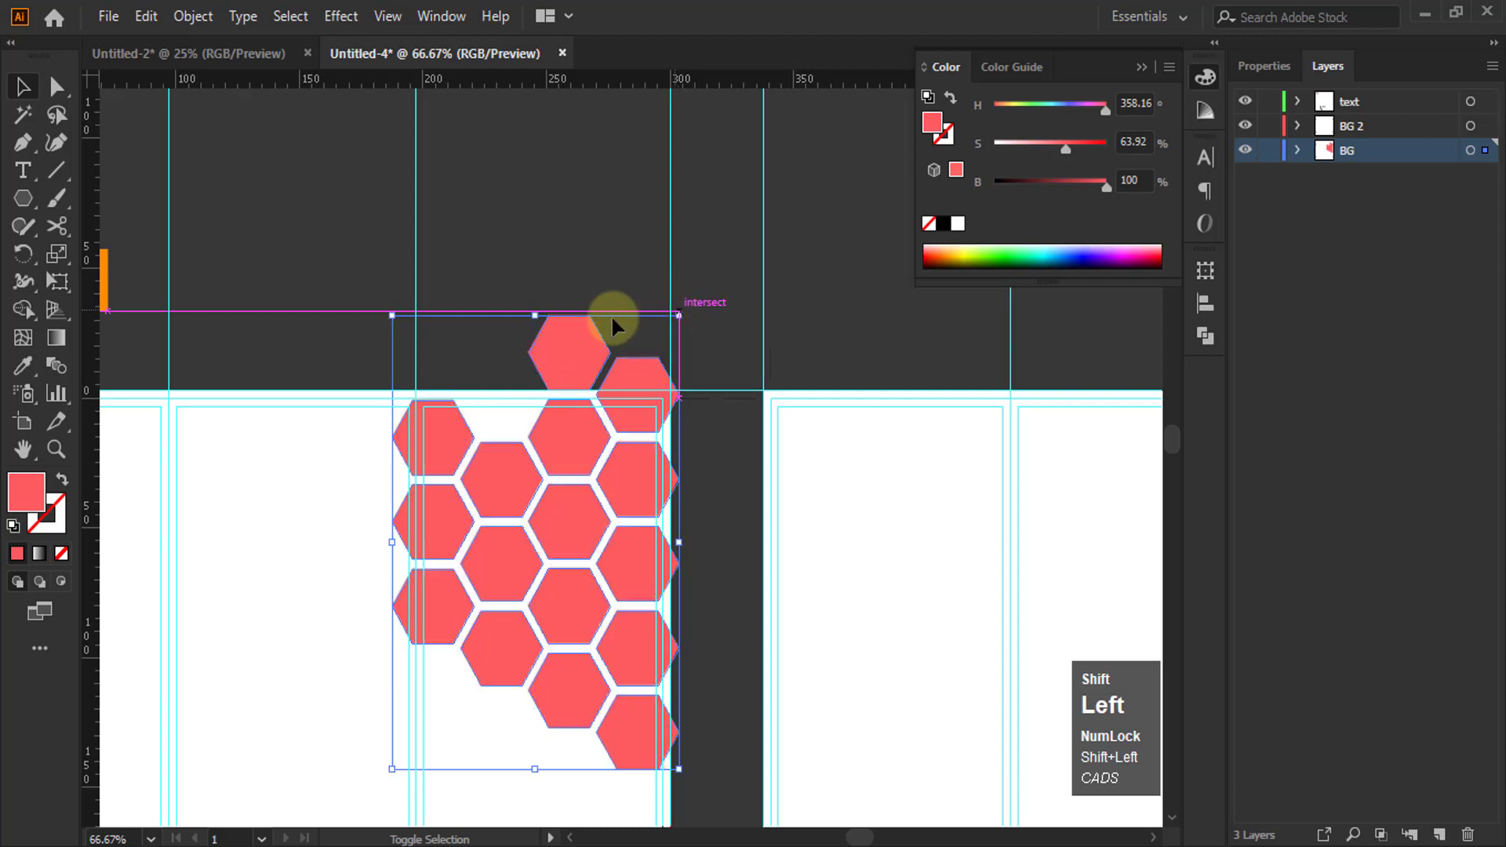
Shrink the hexagon pattern to the width of the right panel, shift it up past the artboard's top edge and deselect it
scroll(520, 531, up, 2)
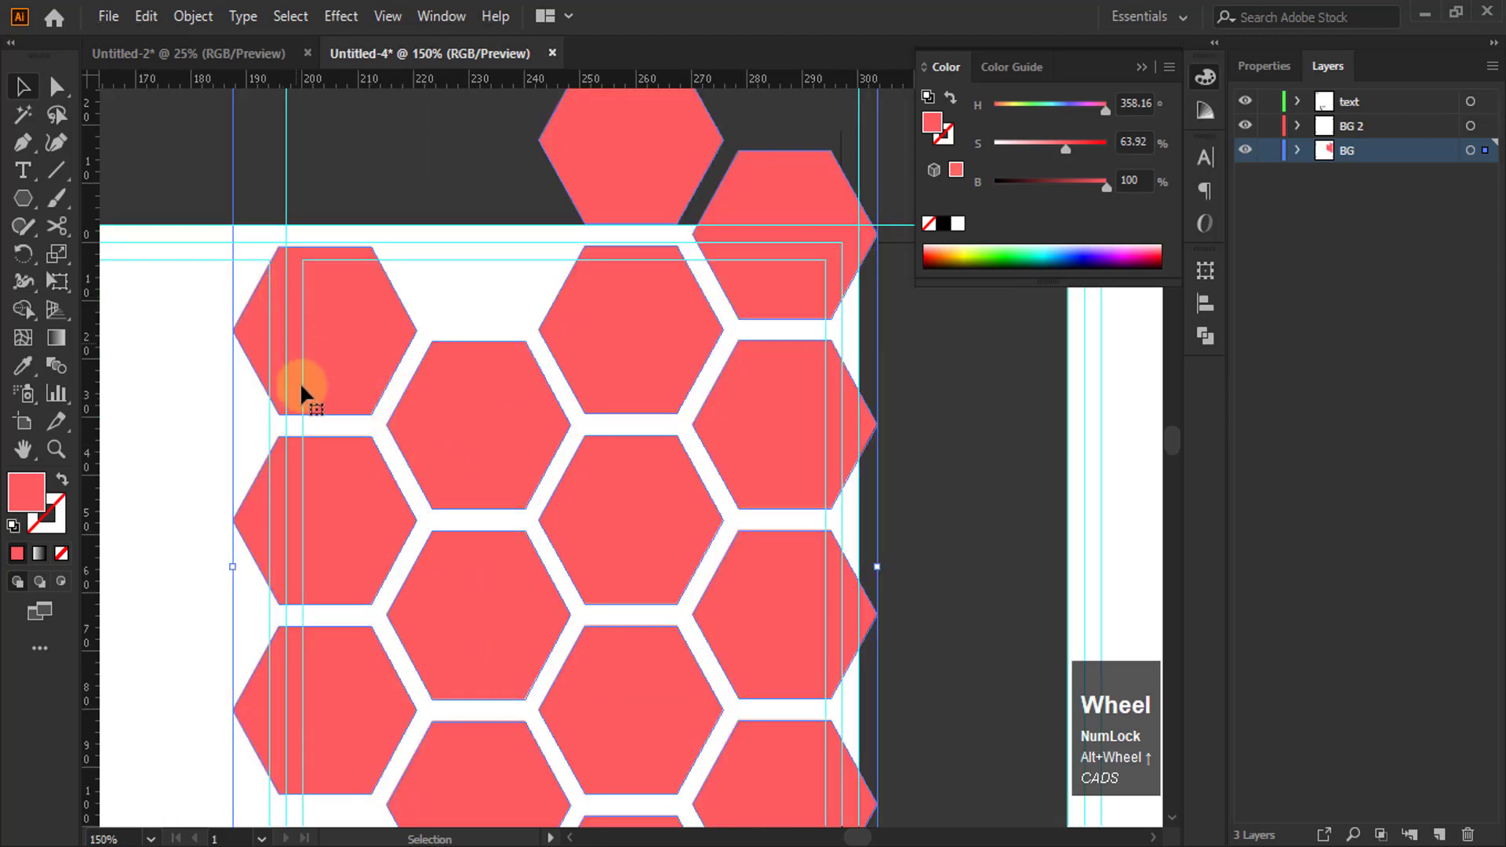
scroll(421, 487, down, 1)
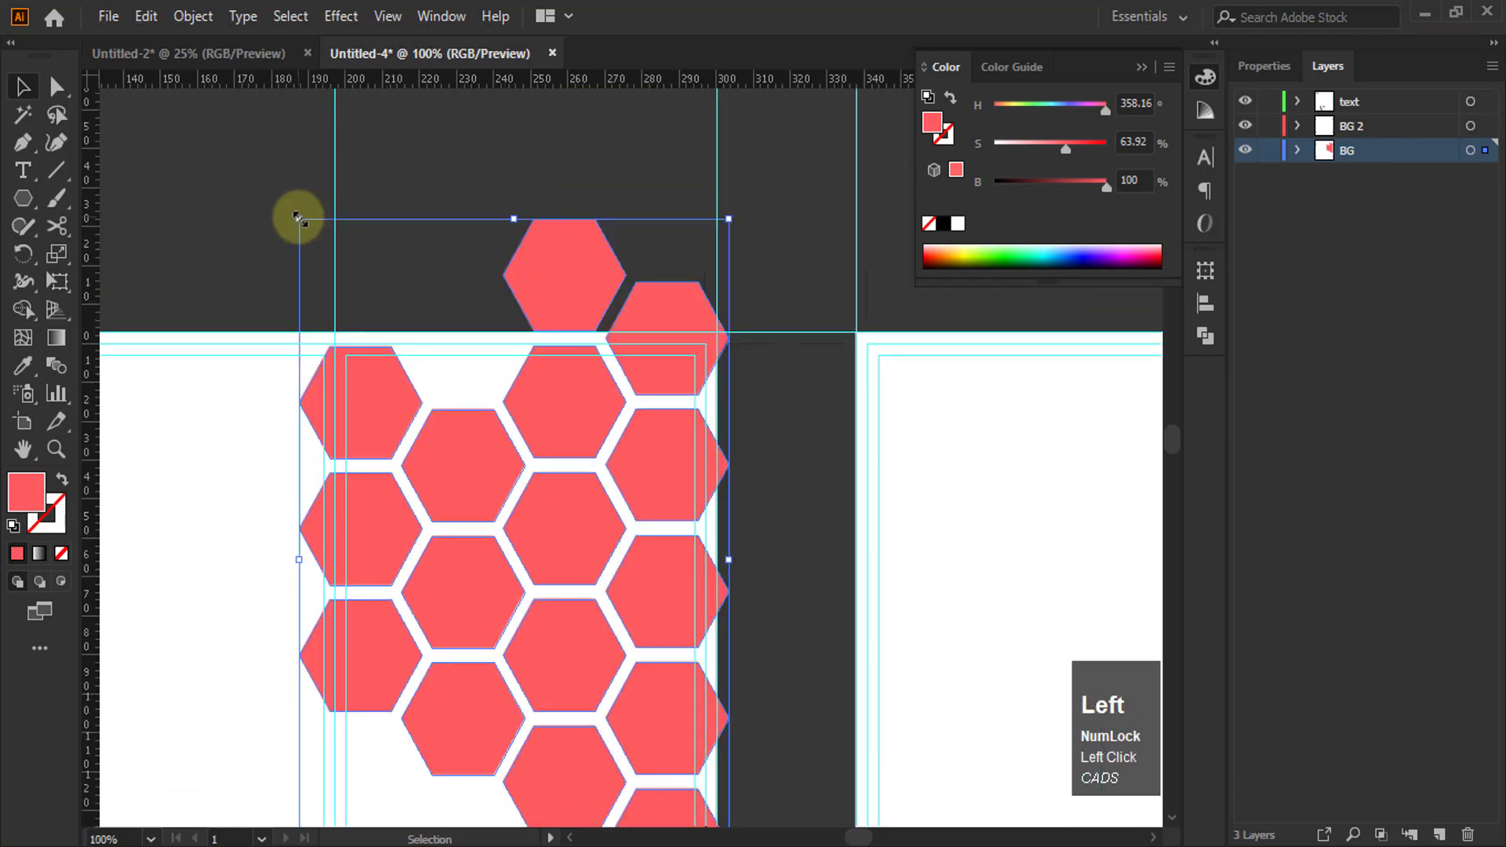
drag(298, 217, 330, 243)
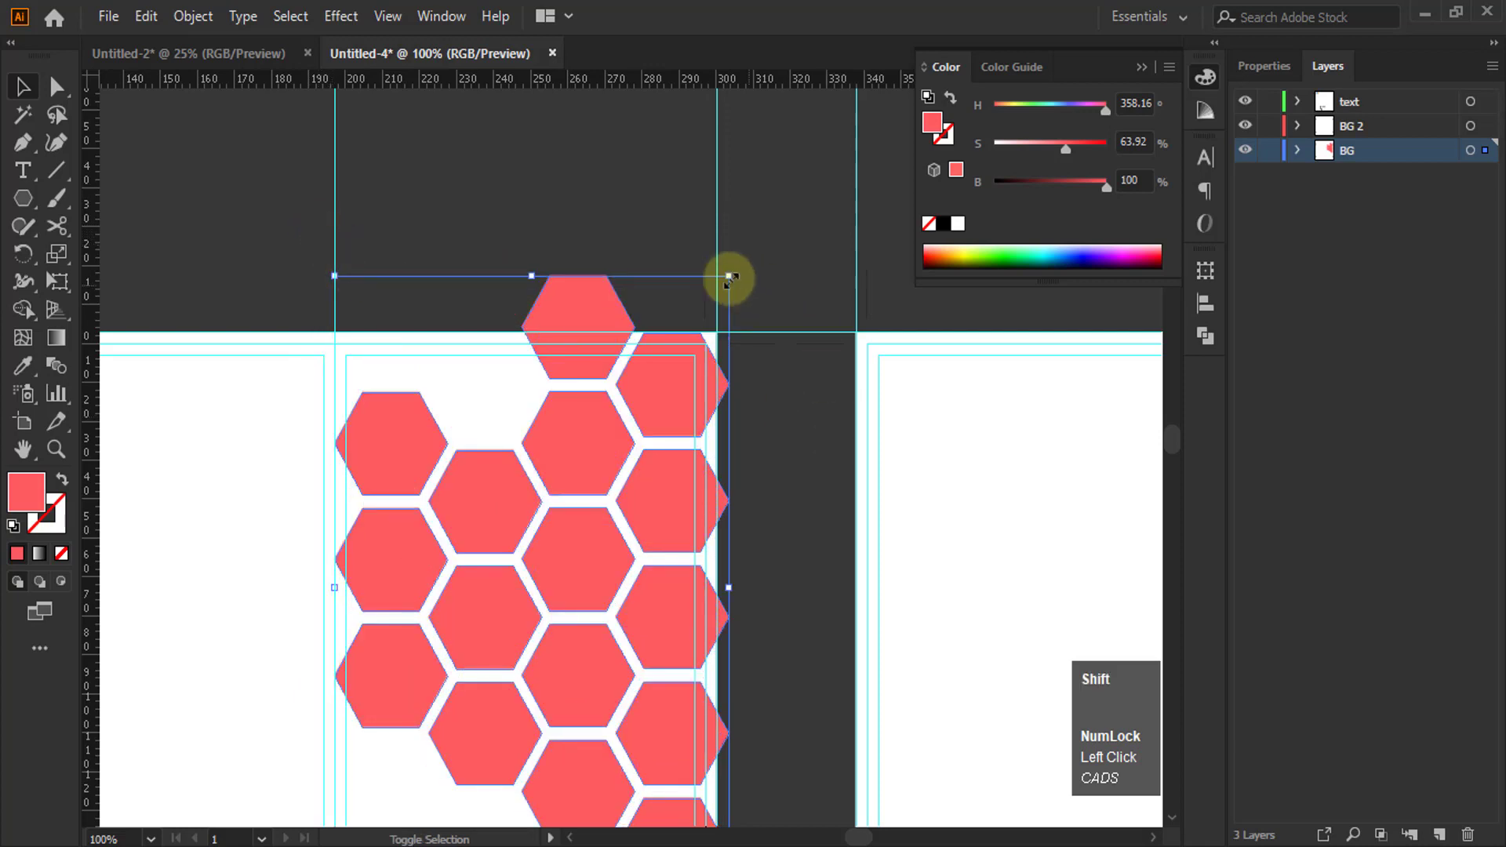
drag(729, 277, 709, 292)
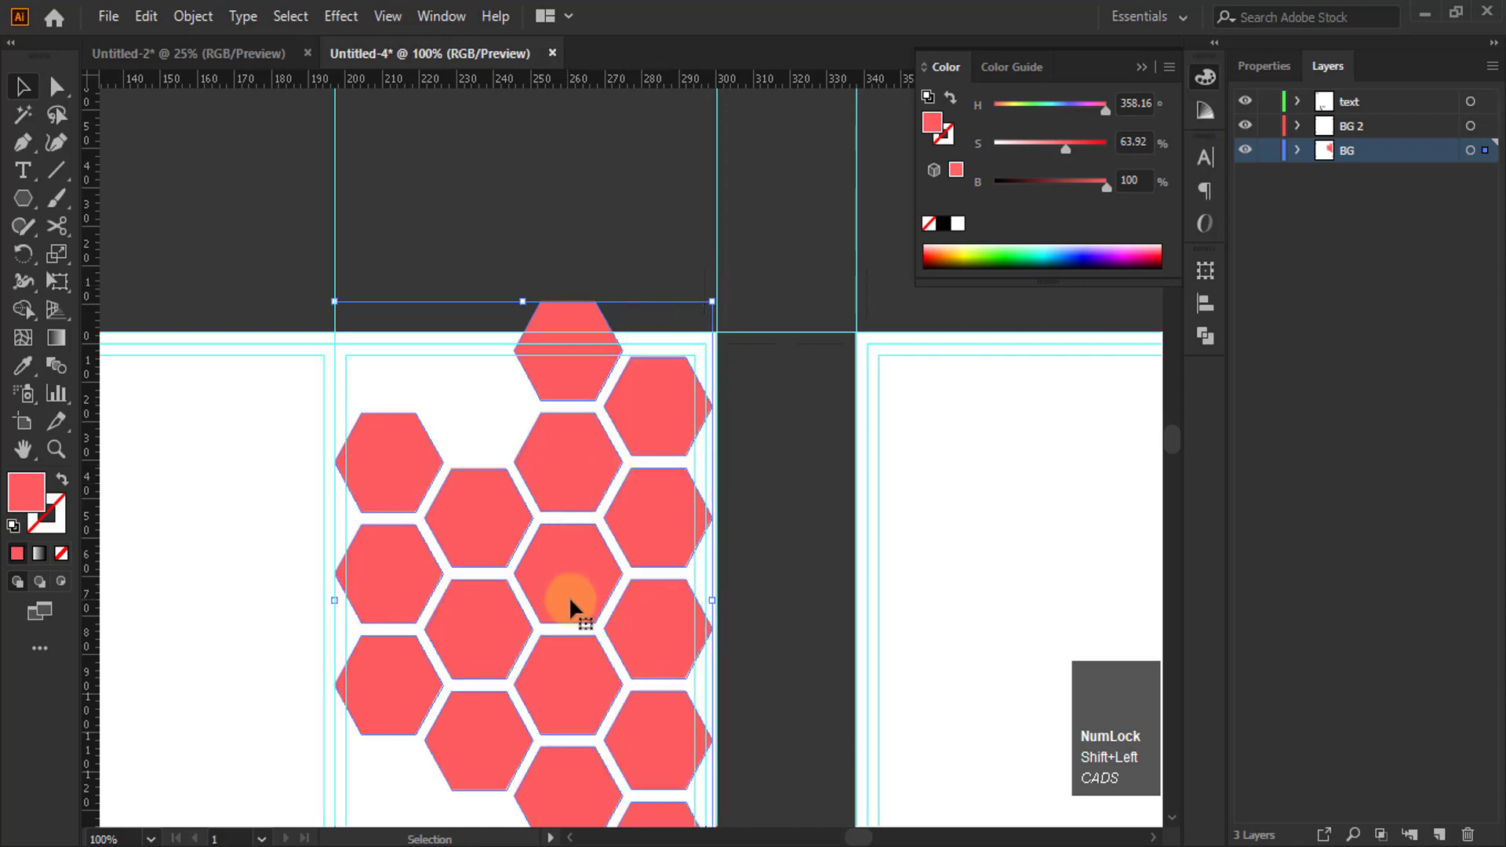
drag(575, 582, 583, 521)
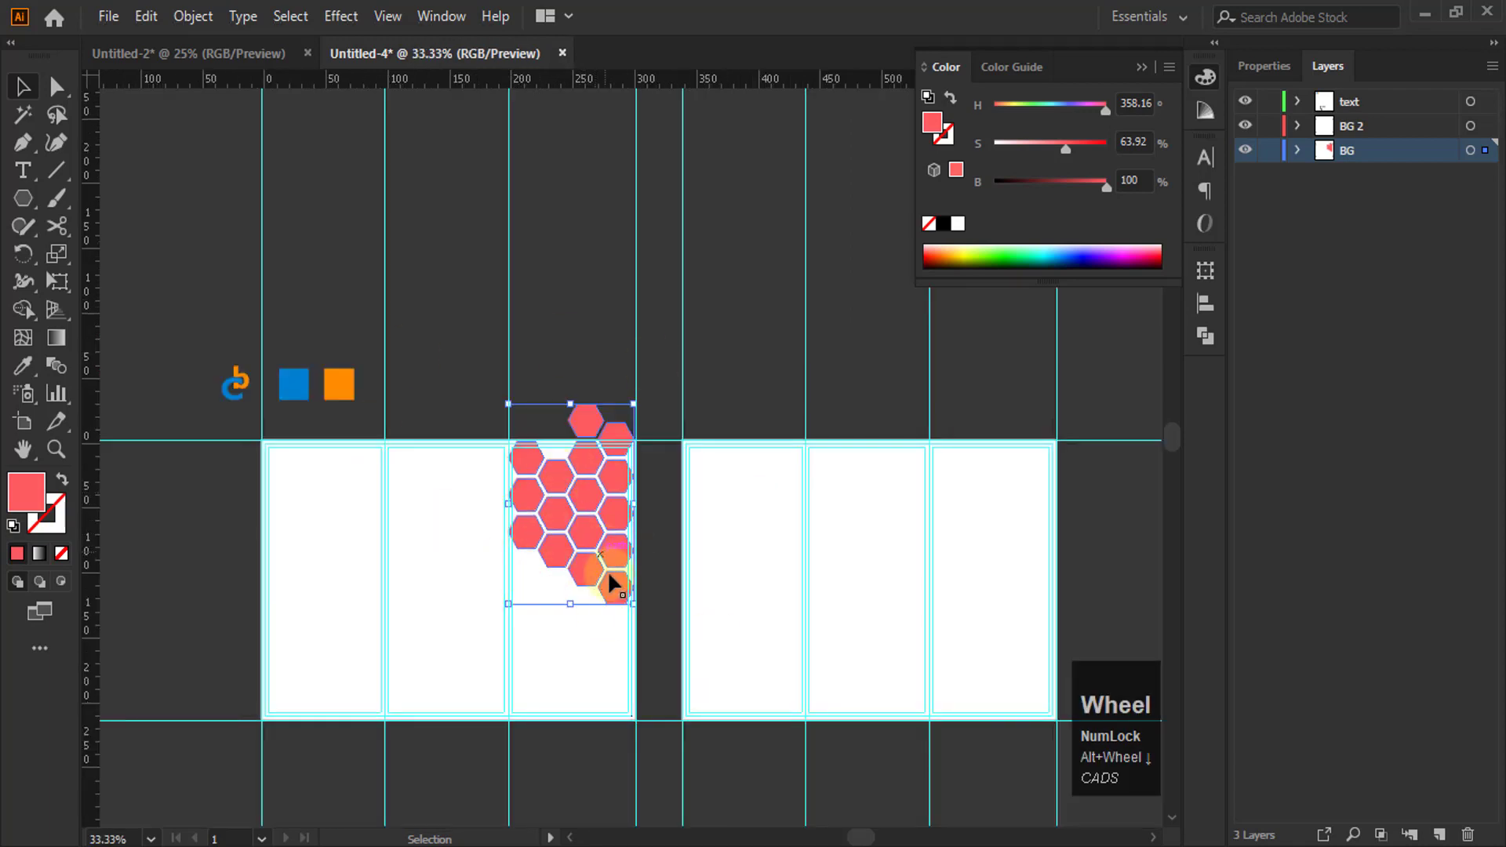
scroll(606, 577, up, 2)
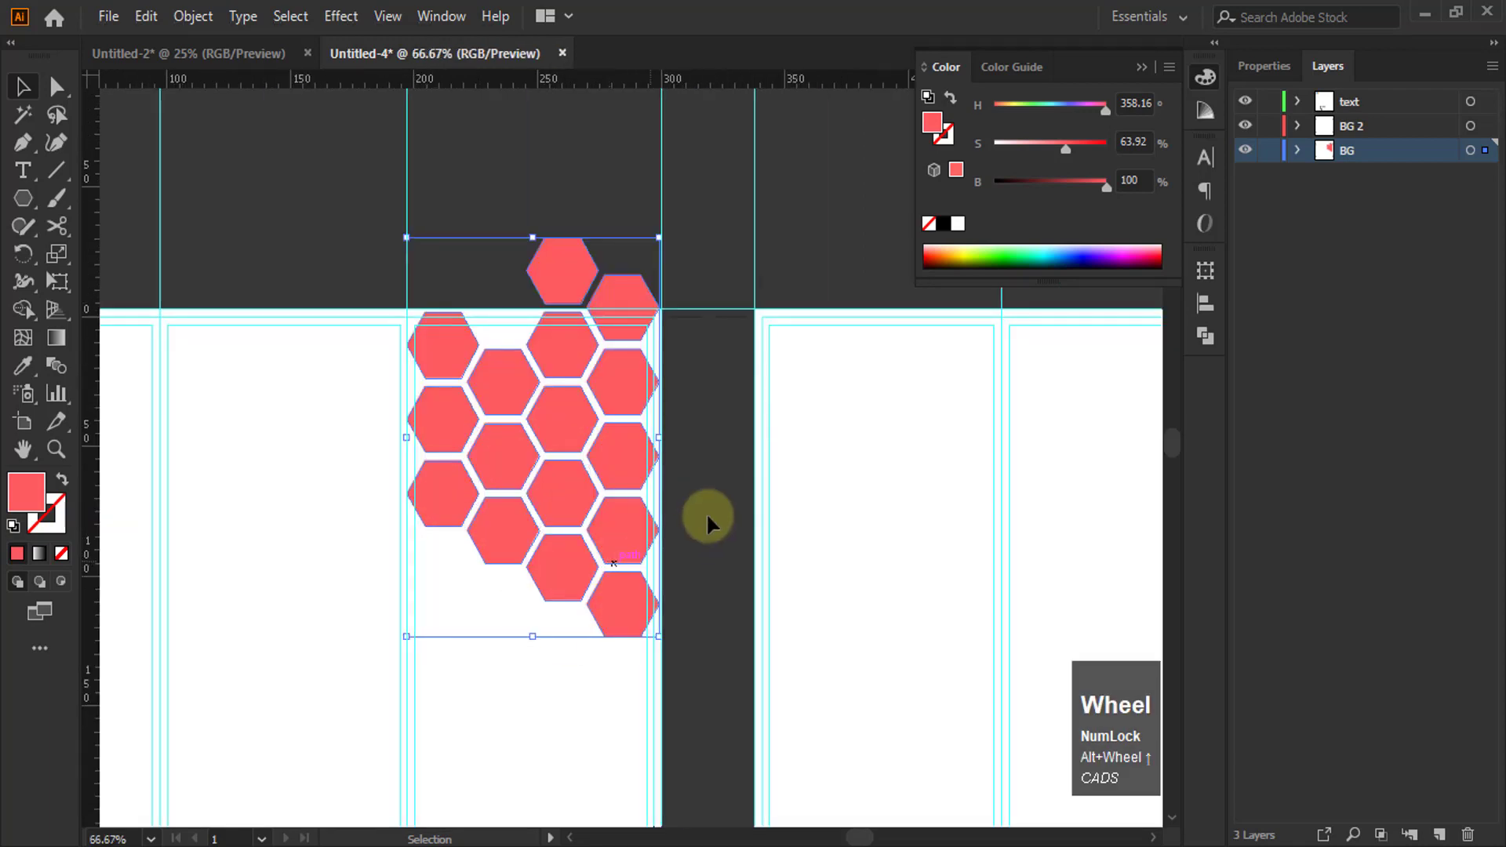
scroll(704, 474, down, 1)
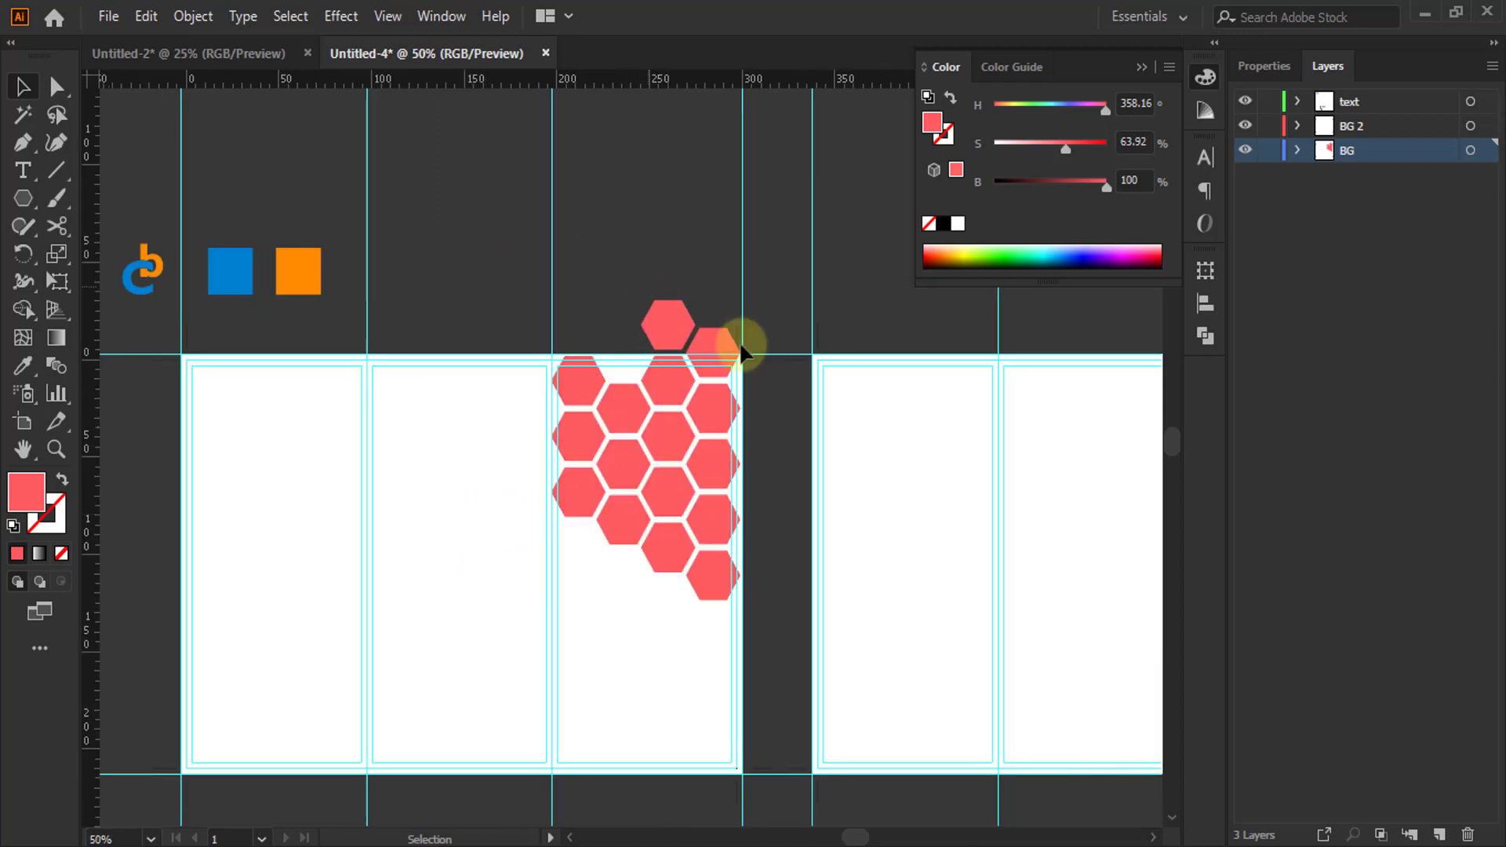
Place the images 2727836_L, action-adult-advice-1120344 and entrepreneur-593358_1920 side by side above the artboards
click(669, 434)
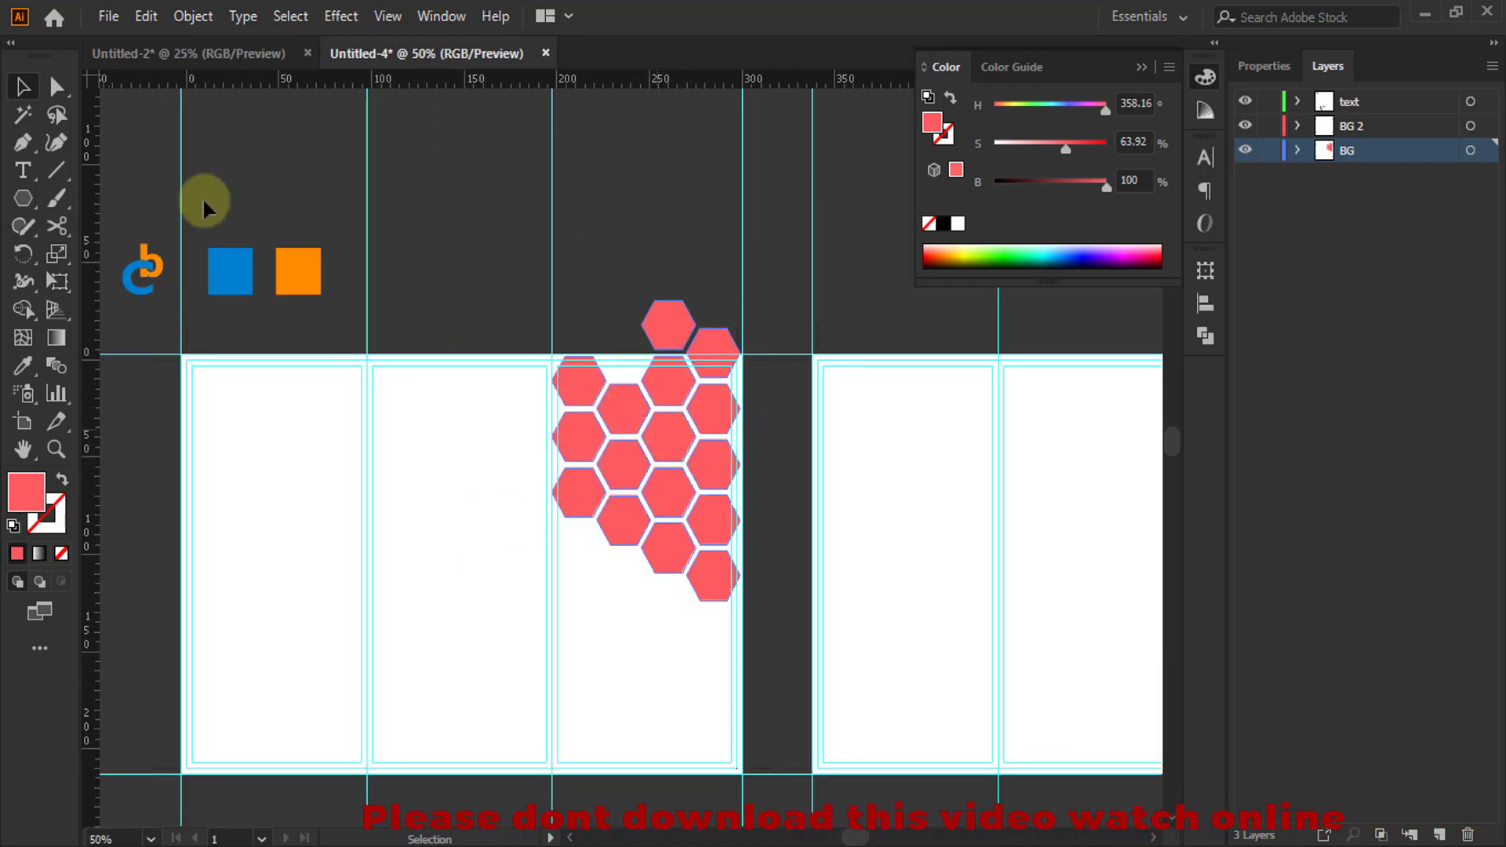
click(108, 16)
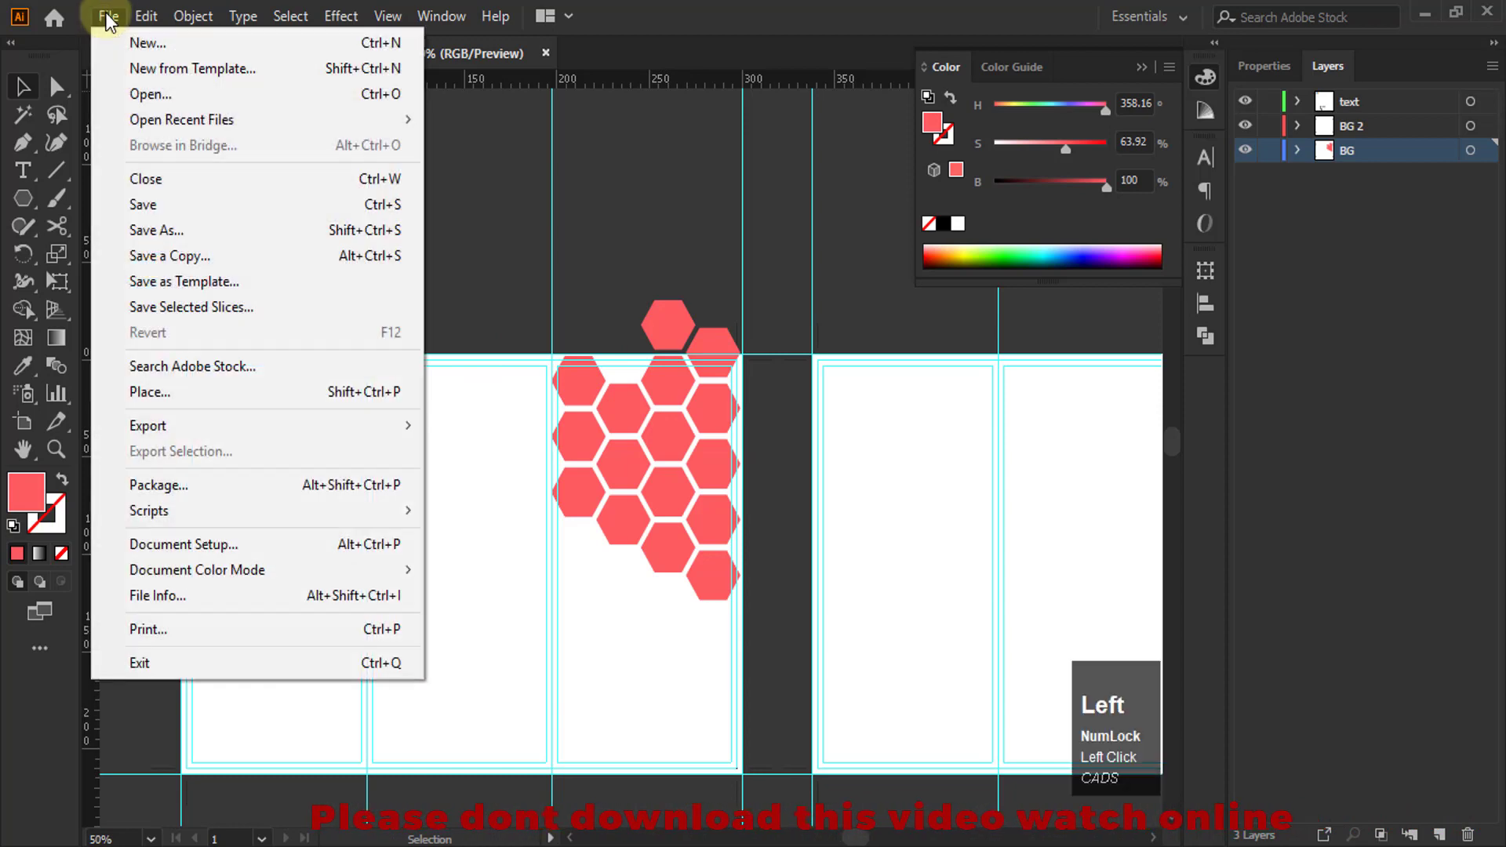
click(197, 403)
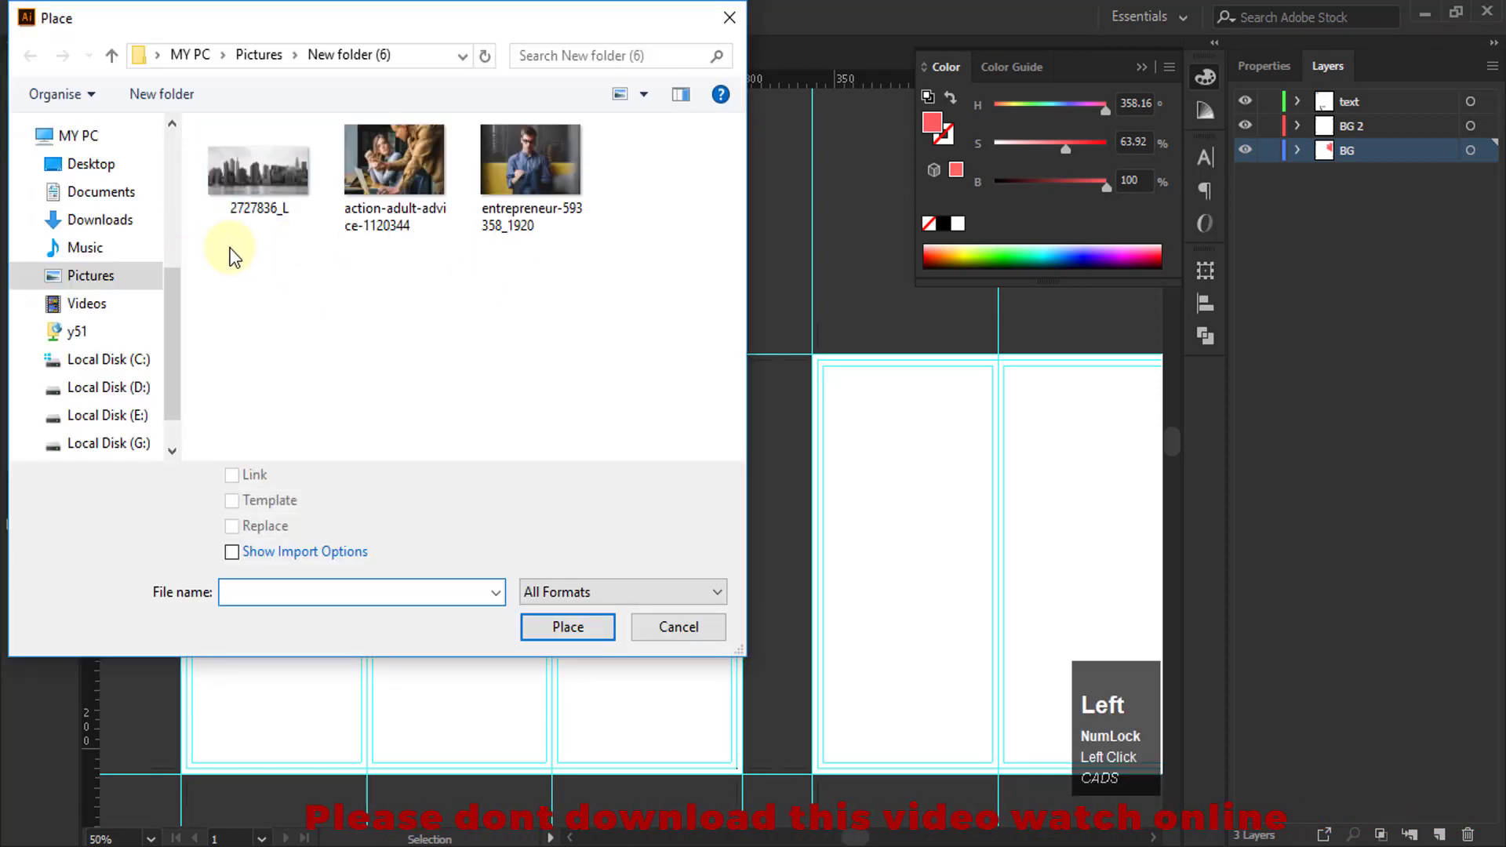
drag(233, 256, 479, 129)
click(568, 627)
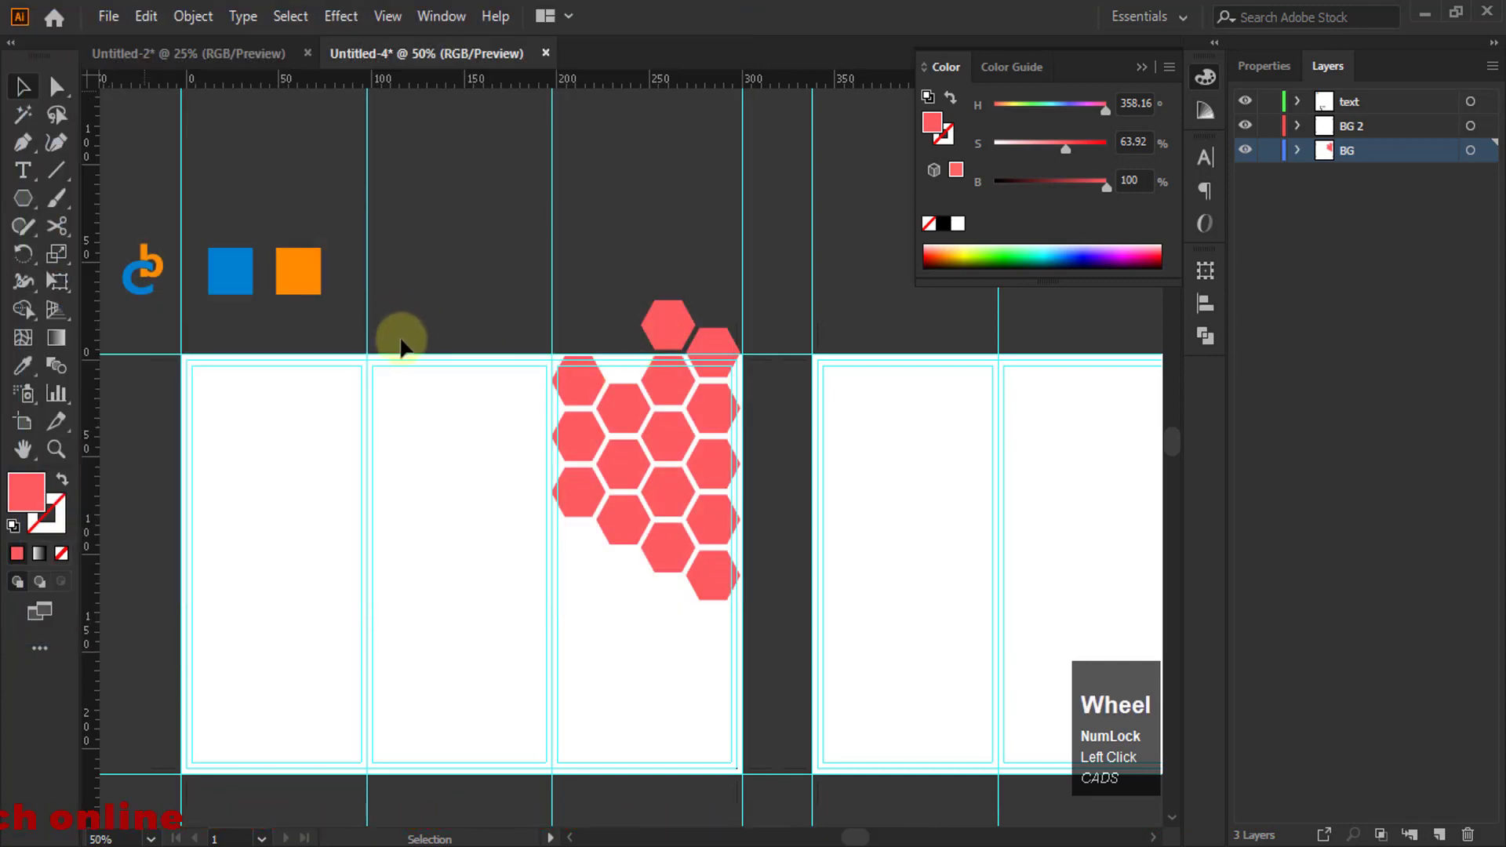
scroll(406, 379, down, 4)
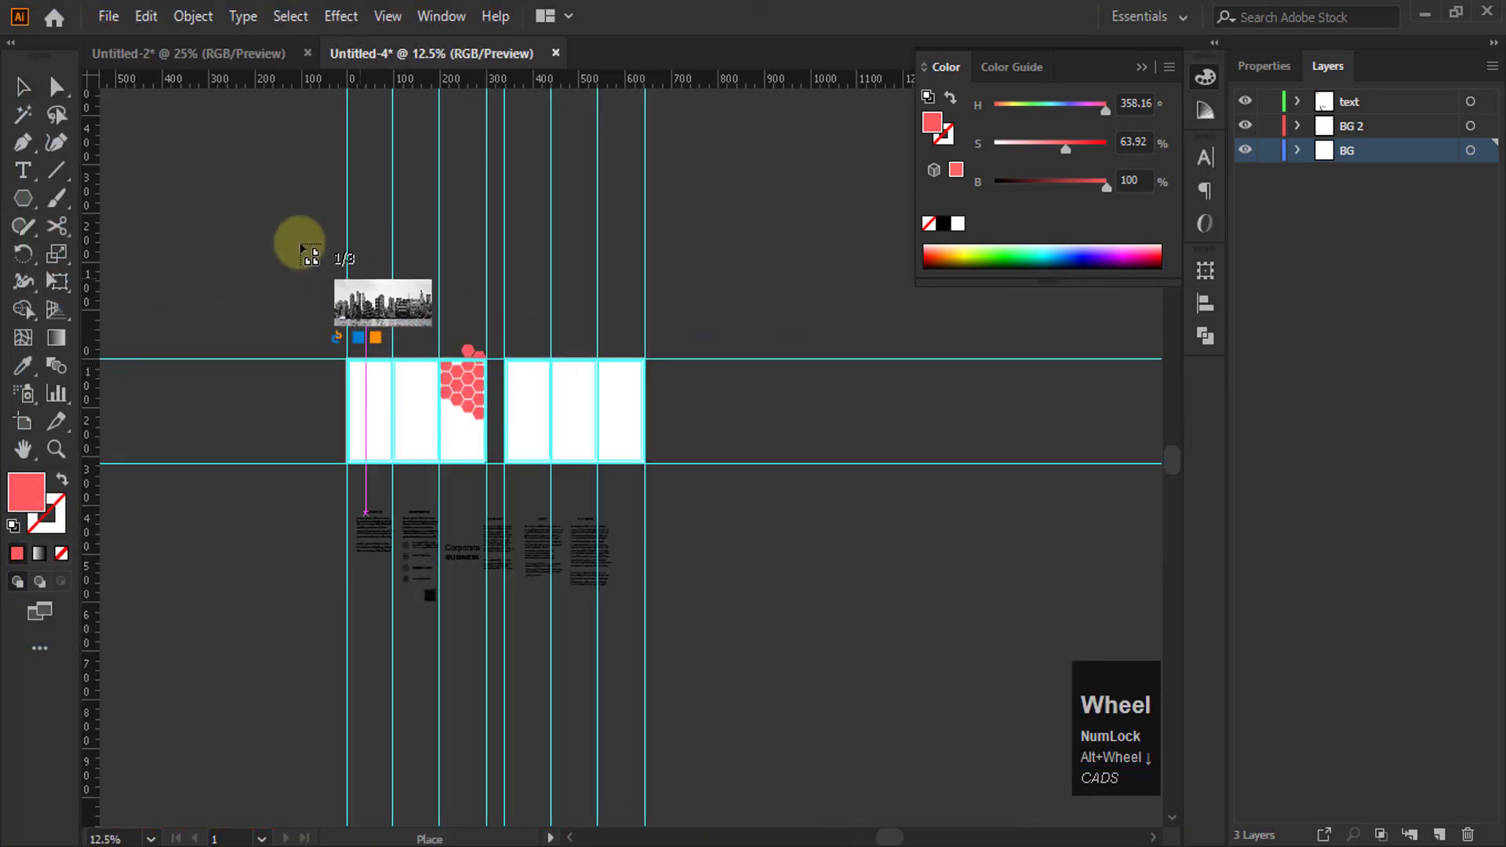
drag(296, 240, 407, 294)
drag(416, 232, 534, 315)
drag(556, 227, 649, 290)
Embed all three placed photos in the document and deselect them
drag(234, 192, 737, 282)
click(1265, 66)
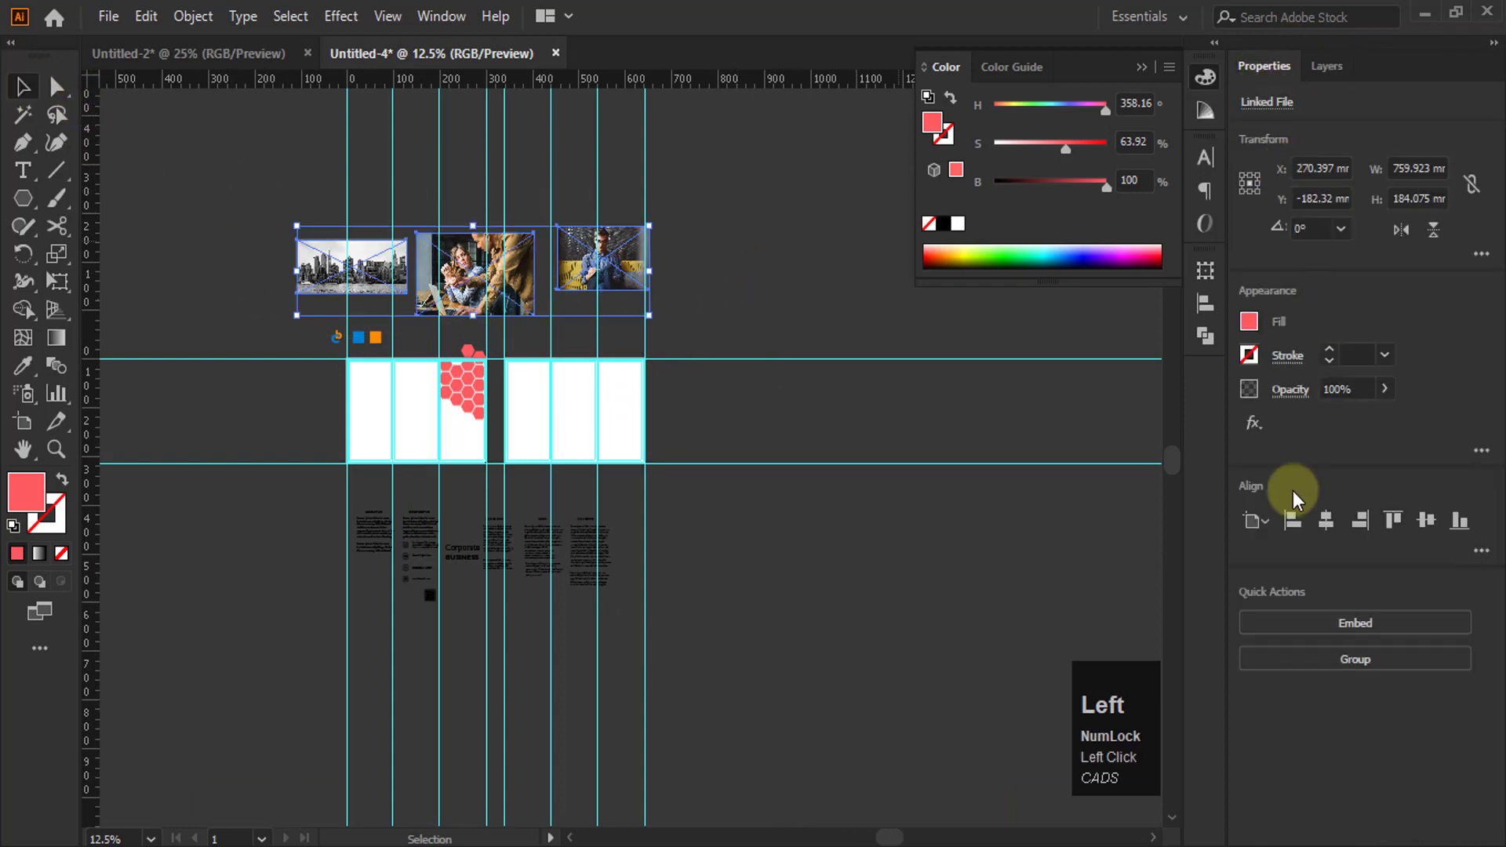
click(1329, 620)
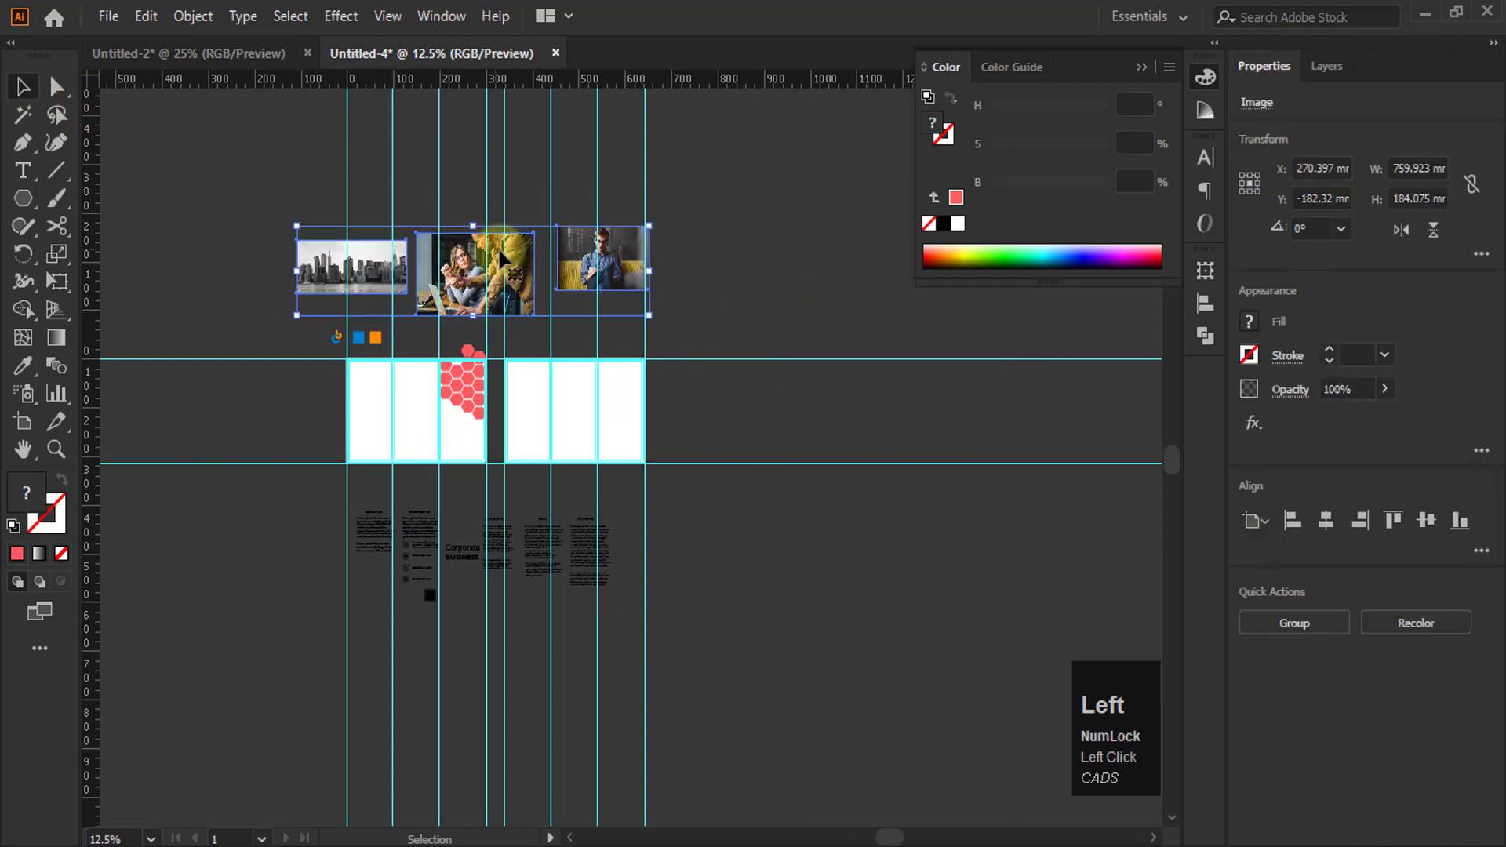
click(404, 322)
Move the two-person photo left of the first artboard, the skyline right of the second, and the seated man's photo above the hexagon panel
scroll(404, 315, up, 2)
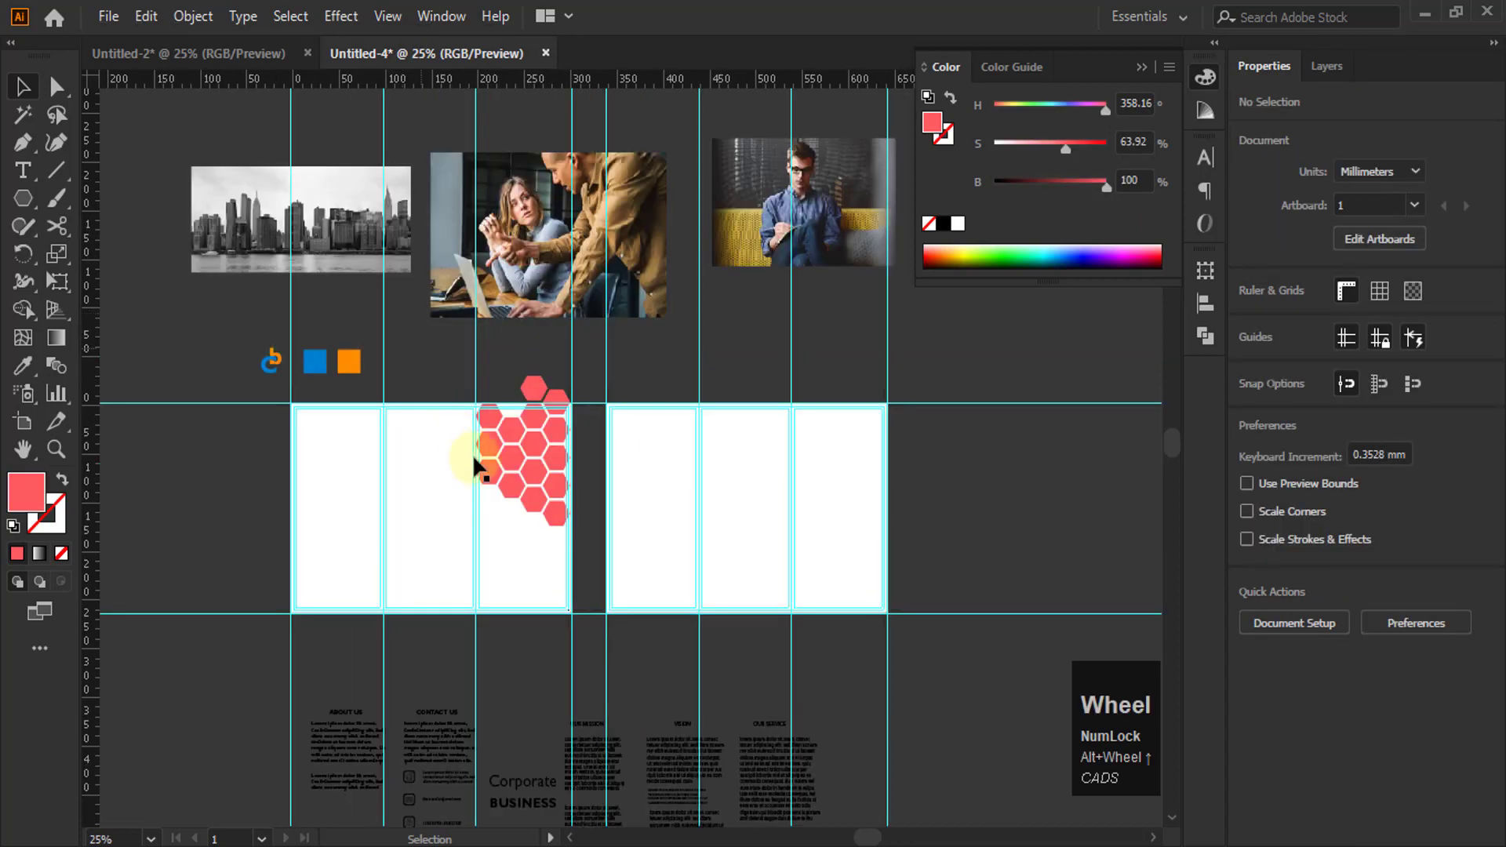
drag(553, 255, 134, 616)
drag(565, 232, 184, 483)
drag(278, 244, 976, 550)
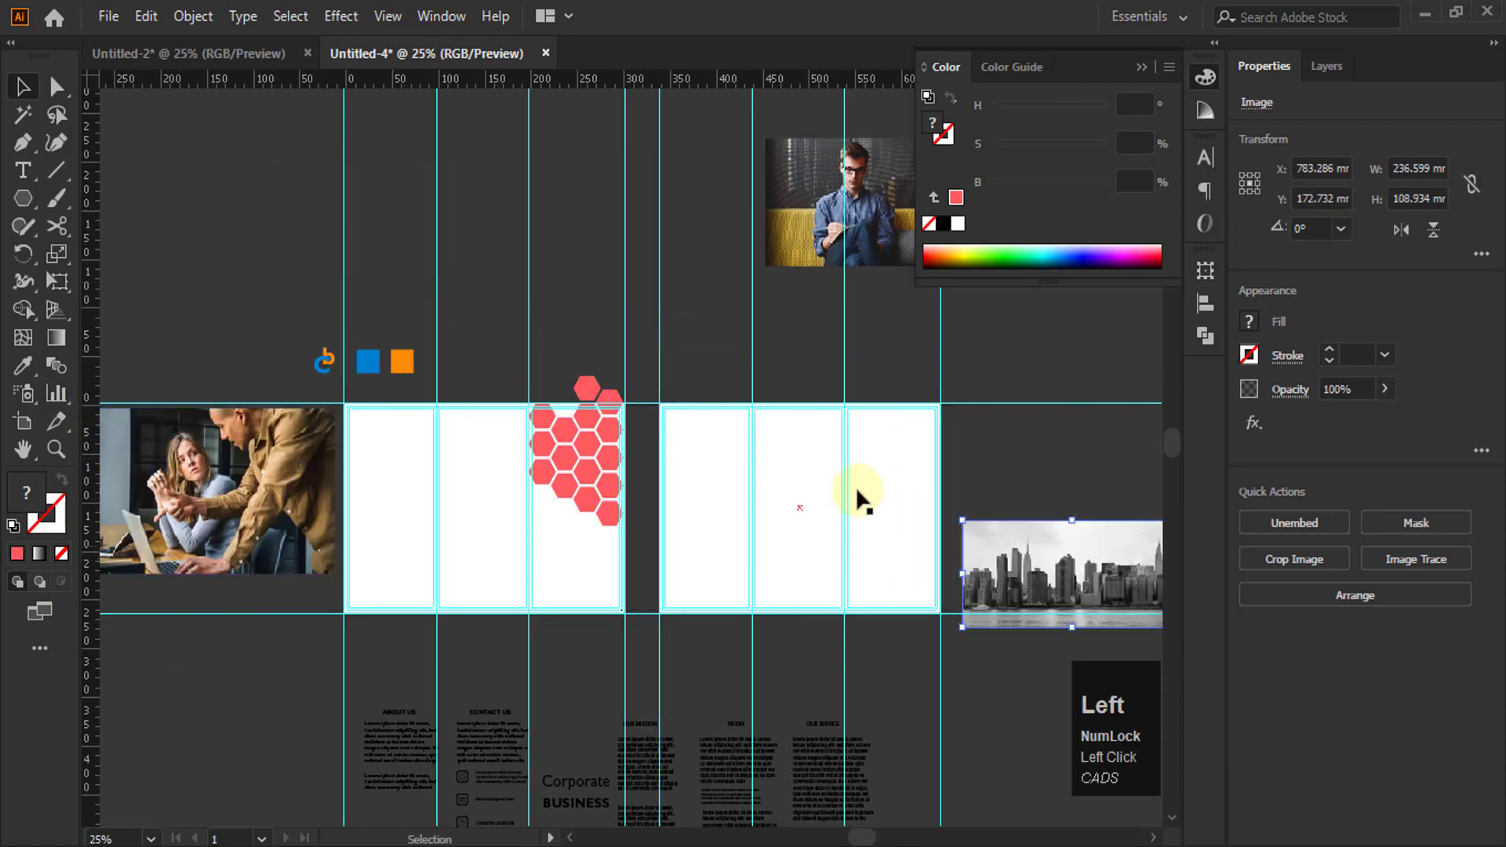
drag(787, 212, 526, 293)
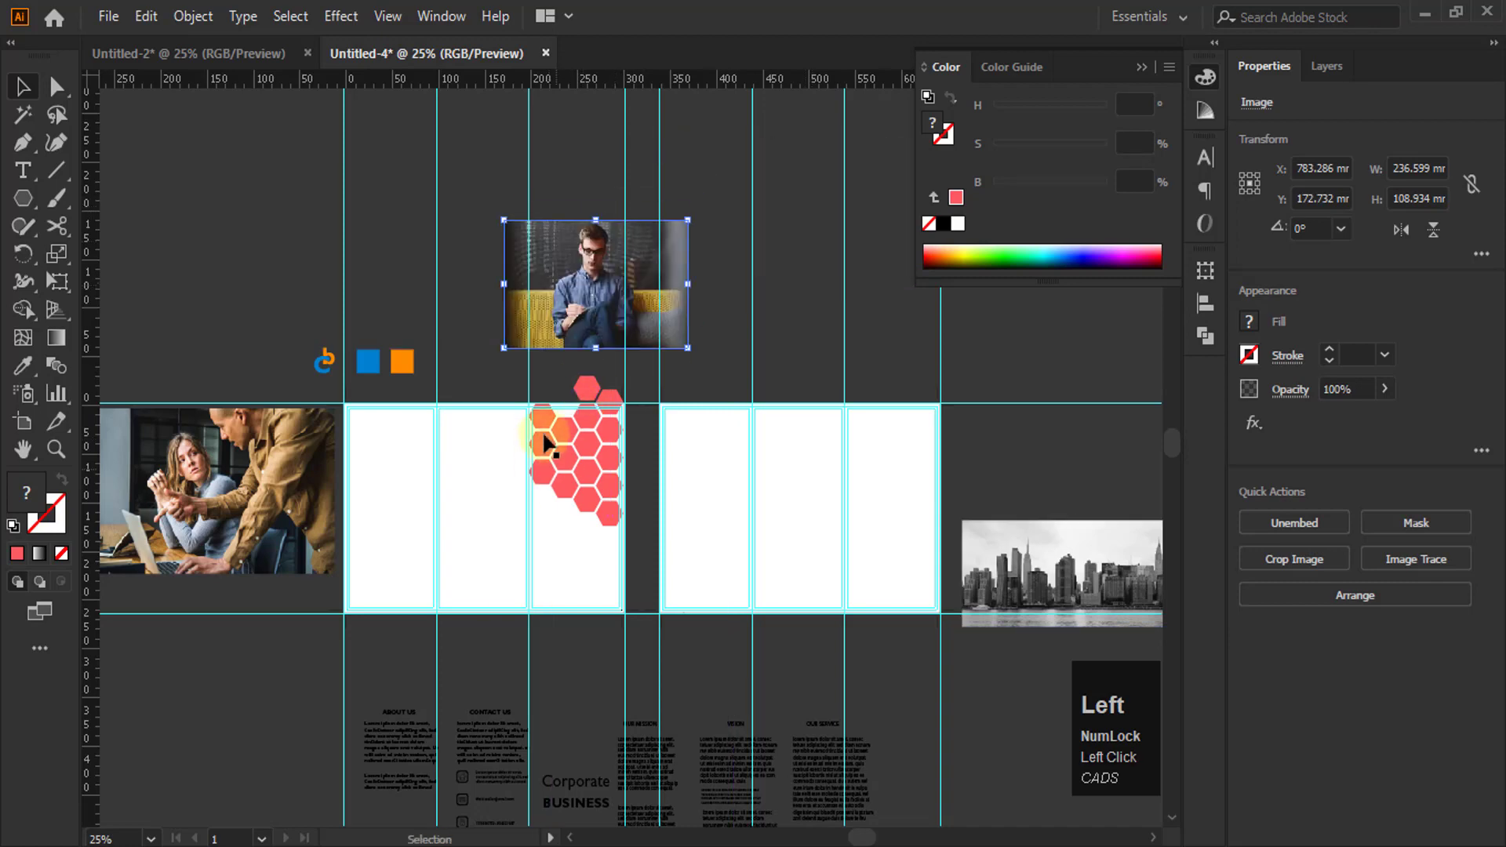
Position the seated man's photo over the hexagon pattern with its upper edge on the first artboard's top edge
scroll(585, 449, up, 2)
drag(639, 212, 601, 474)
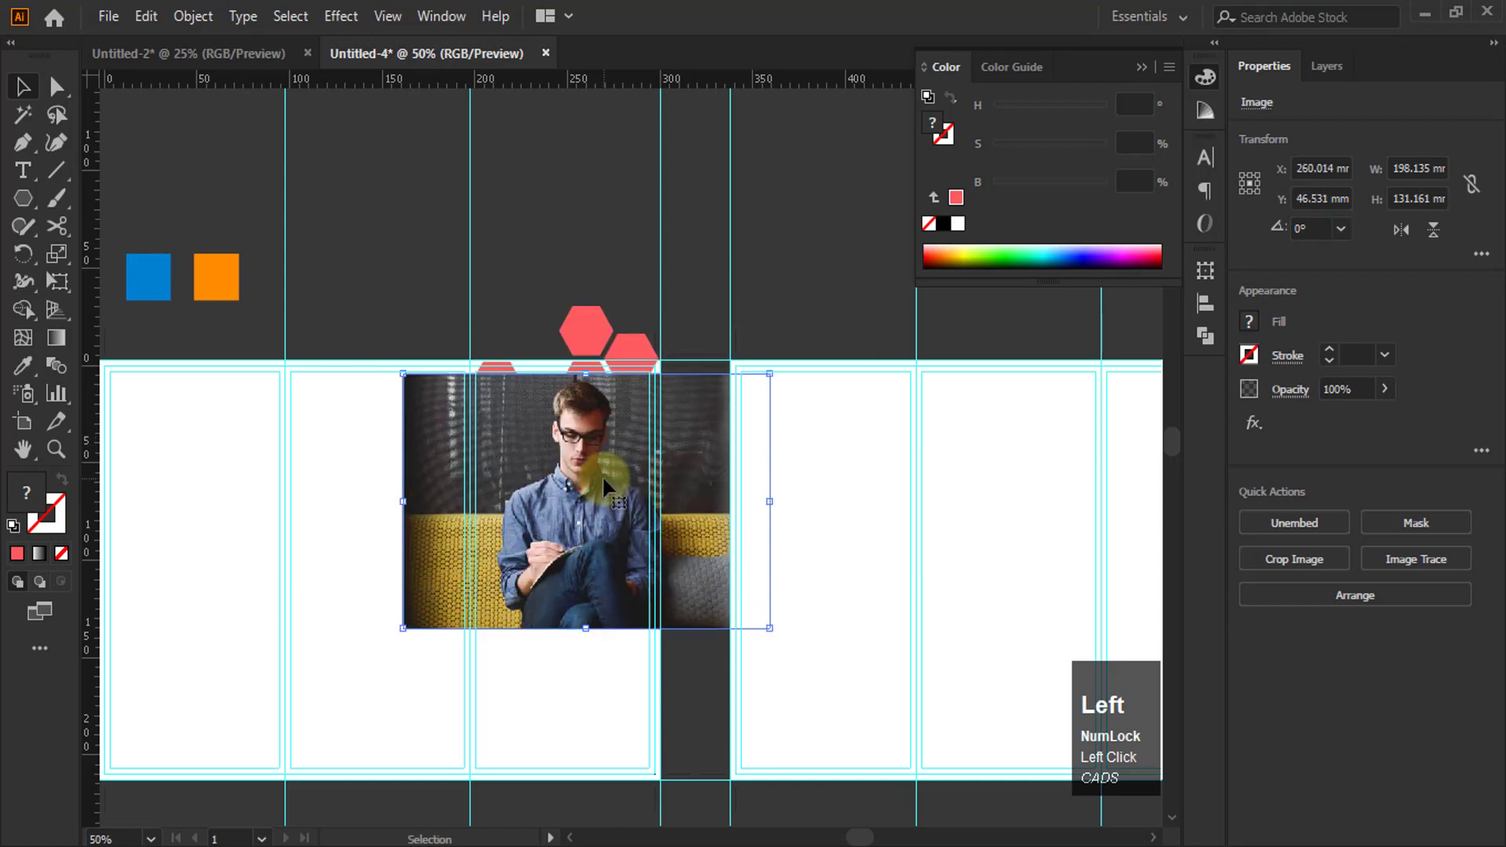
drag(592, 421, 587, 407)
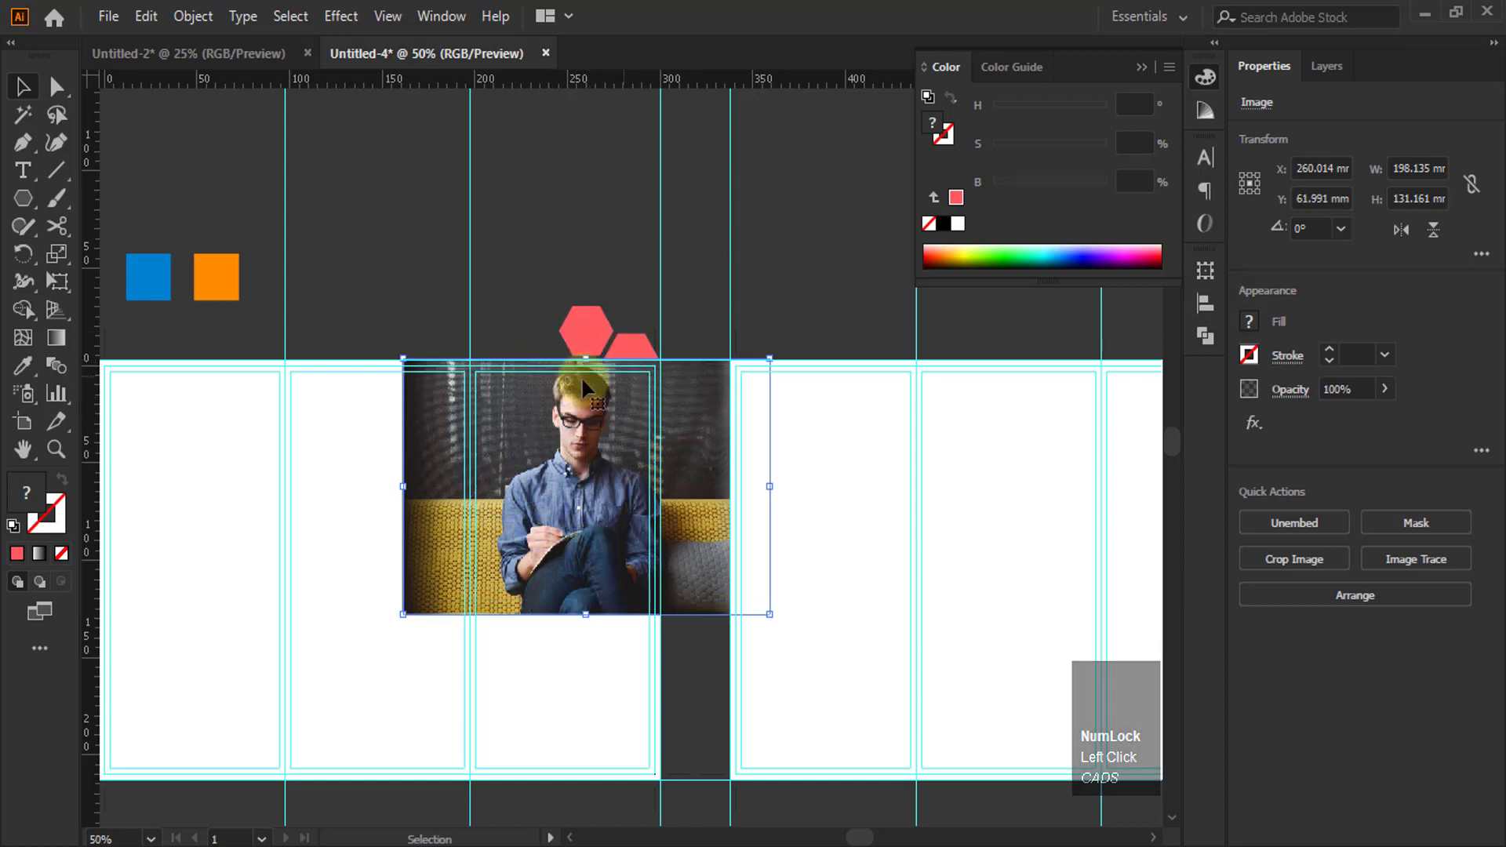
Bring the hexagon compound path to the front, above the seated man's photo
click(591, 324)
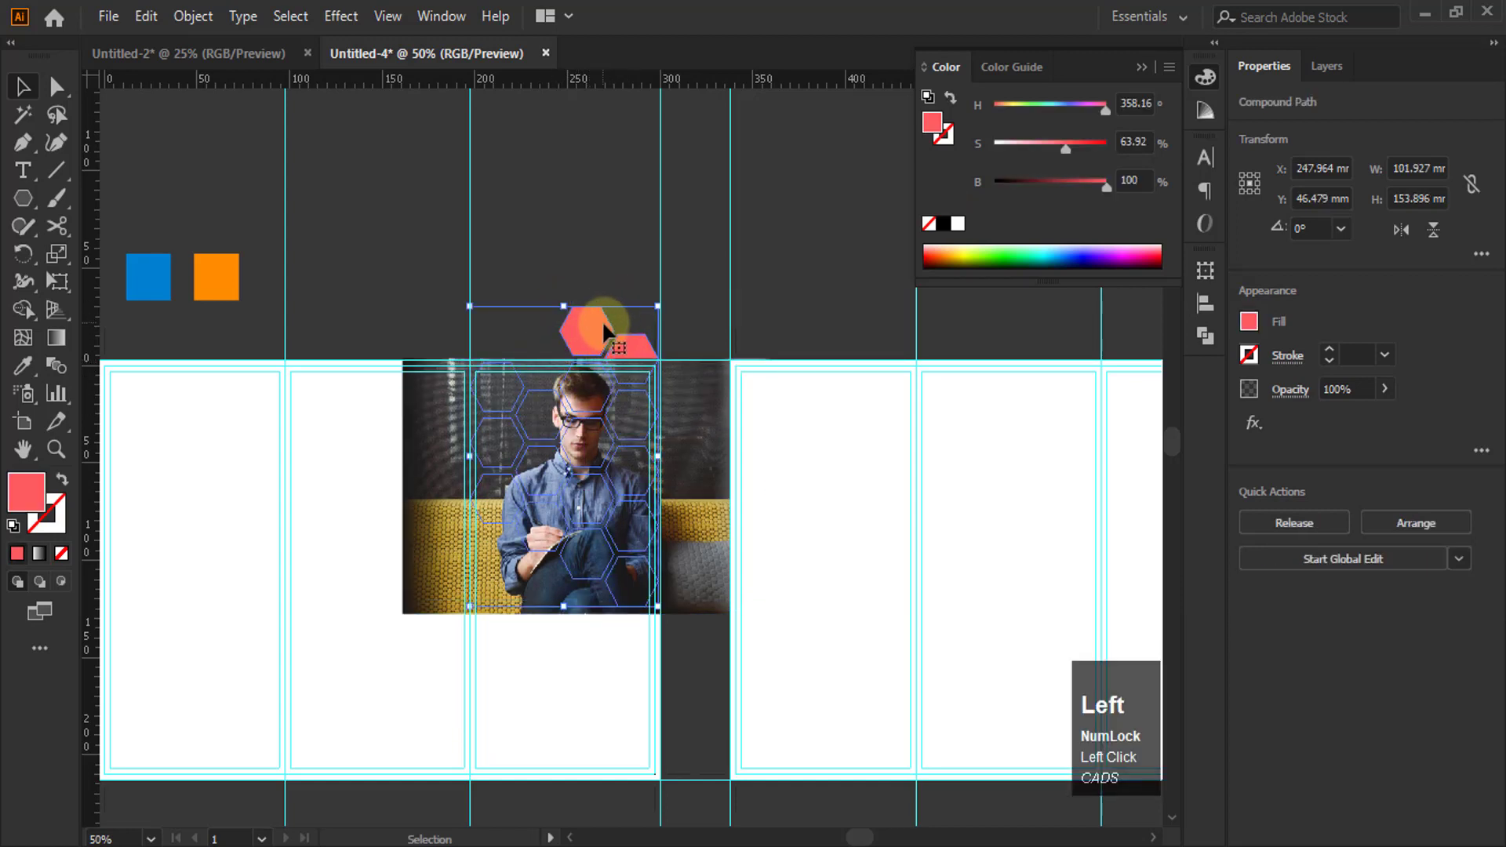
right_click(601, 320)
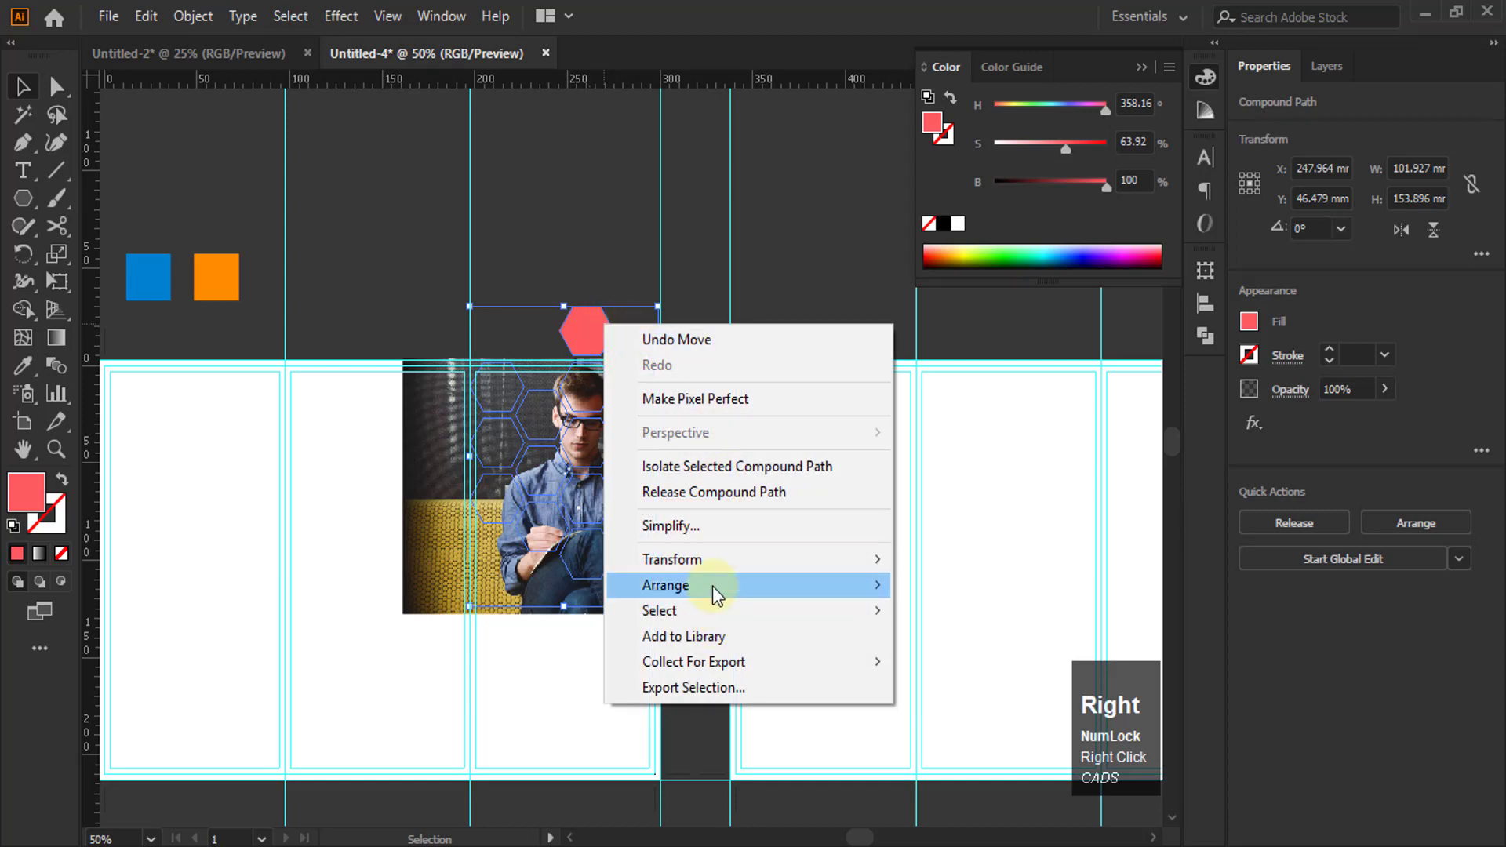
mouse_move(834, 586)
click(950, 586)
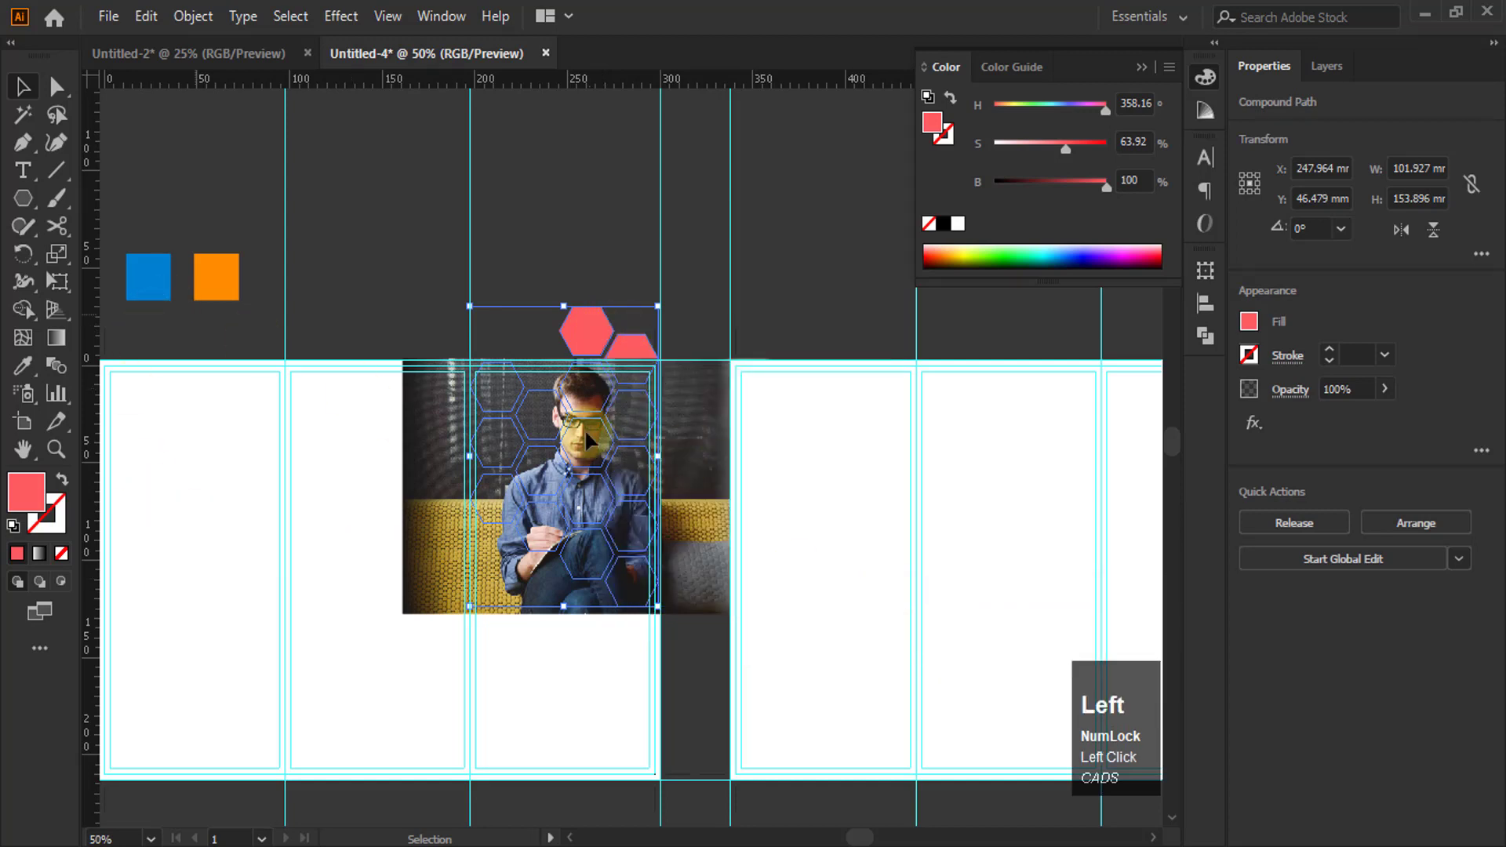
Make a clipping mask from the hexagon pattern and the seated man's photo, and deselect the result
shift+click(687, 431)
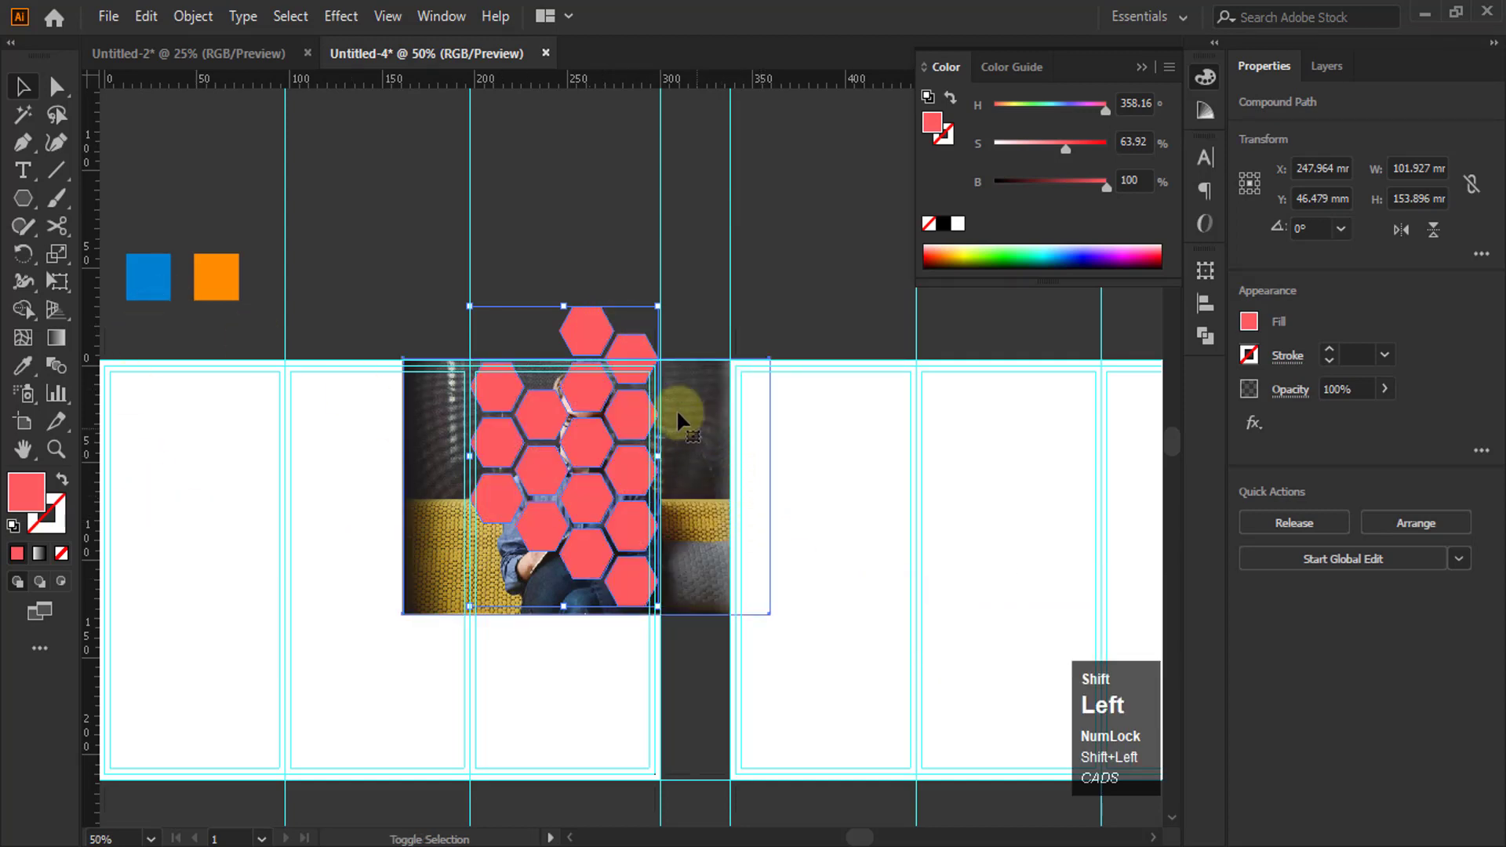
right_click(708, 439)
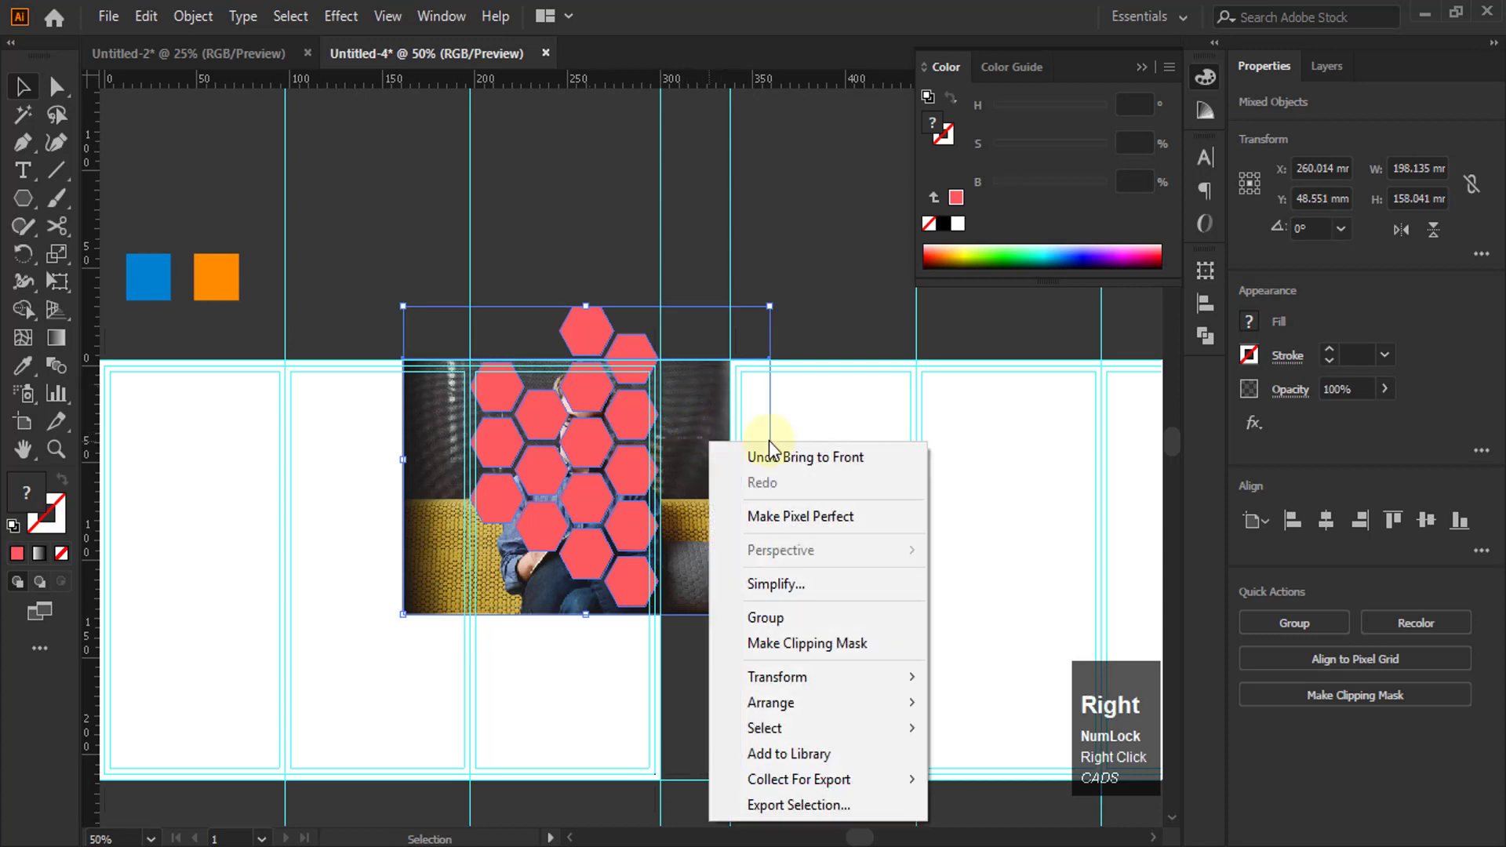
click(801, 651)
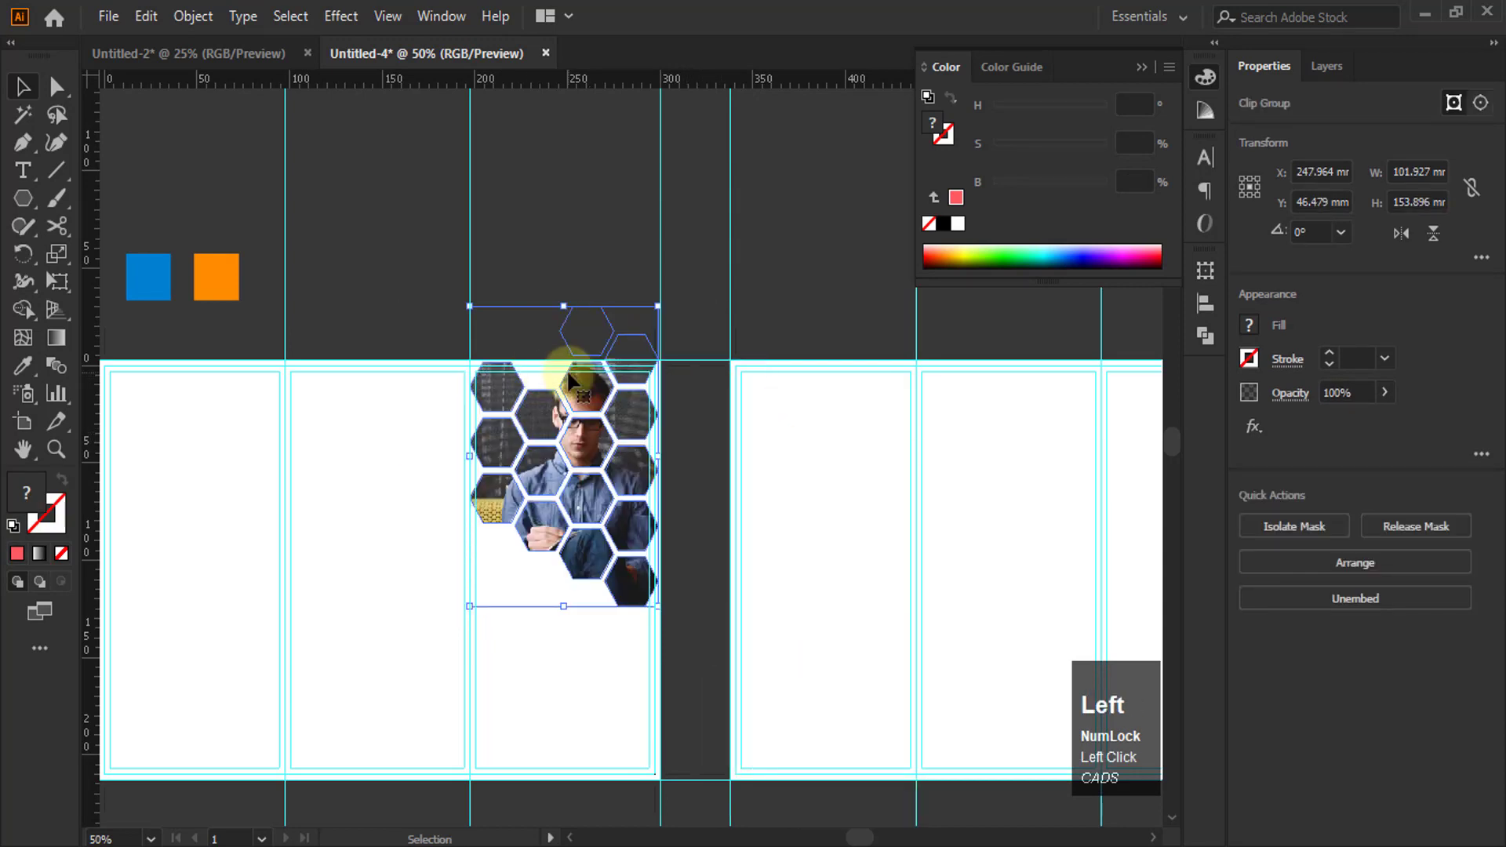
click(599, 538)
scroll(598, 538, down, 2)
scroll(598, 534, up, 1)
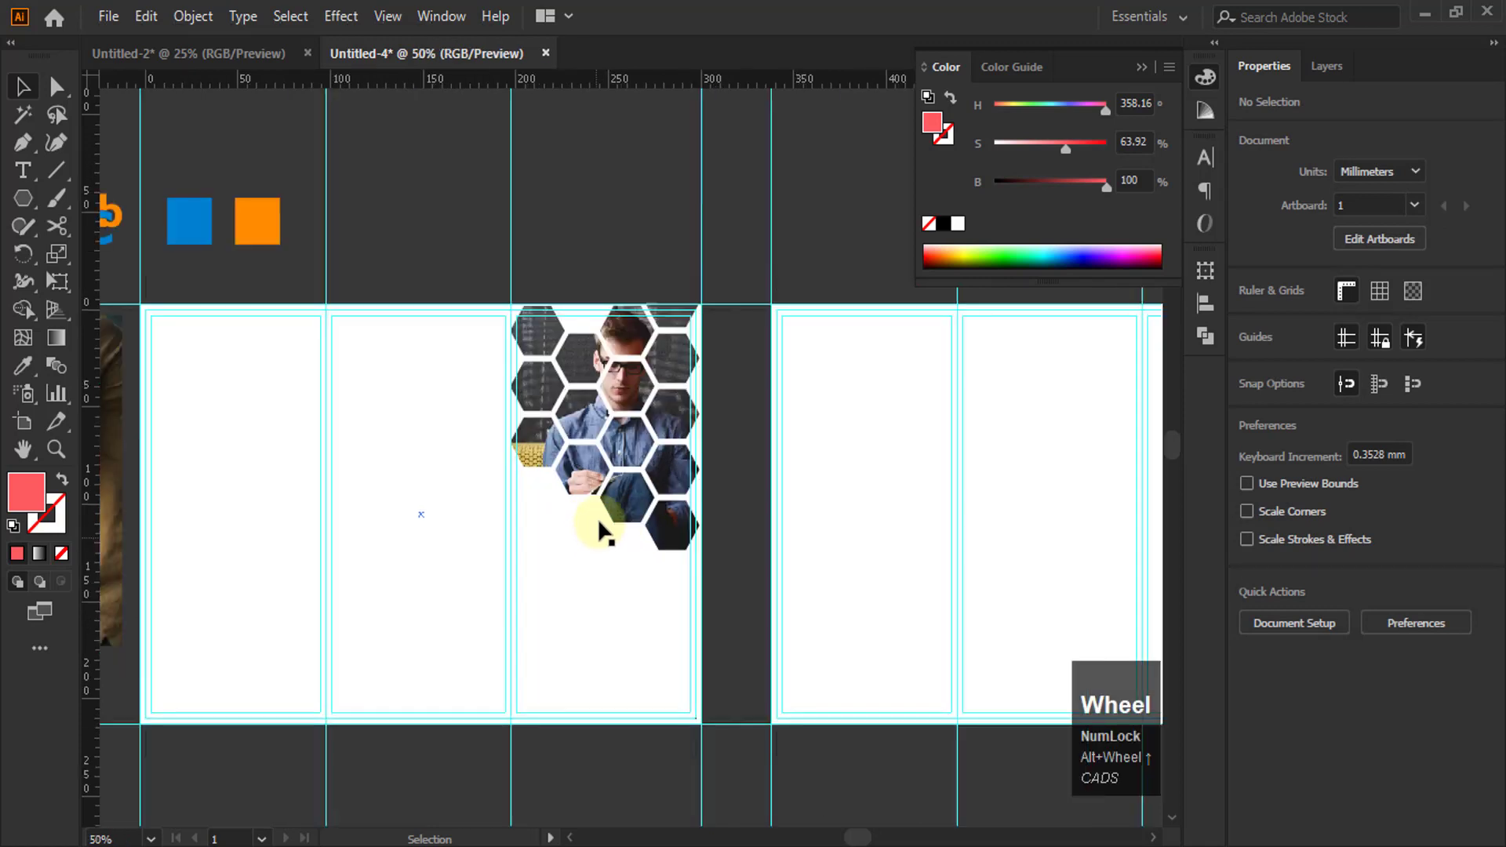
Draw a rectangle about 303 mm wide and 89.6 mm high across the bottom of the first artboard's three panels
scroll(672, 409, down, 2)
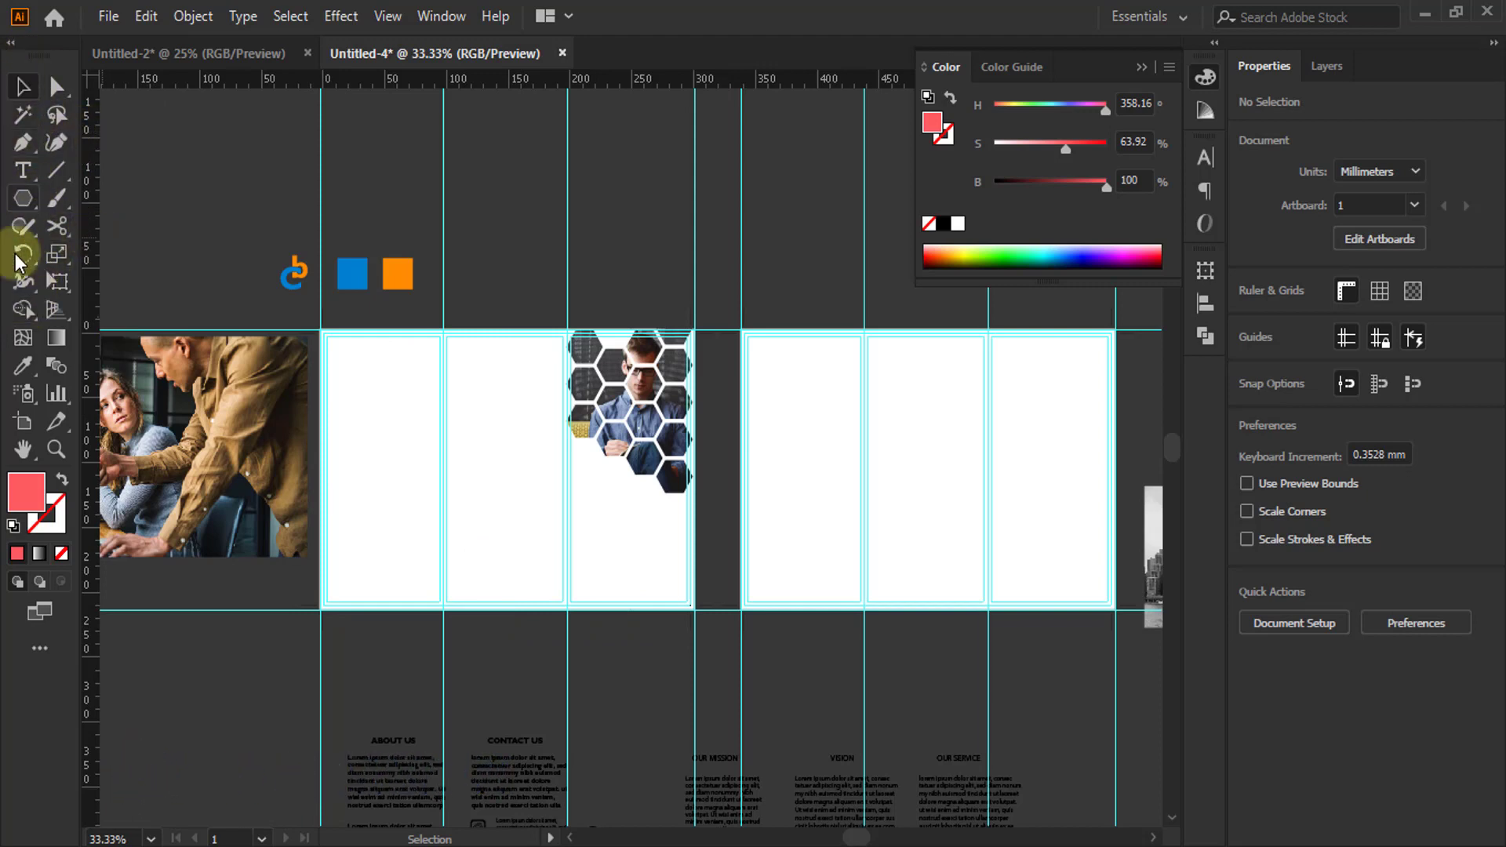
click(32, 203)
drag(31, 203, 99, 205)
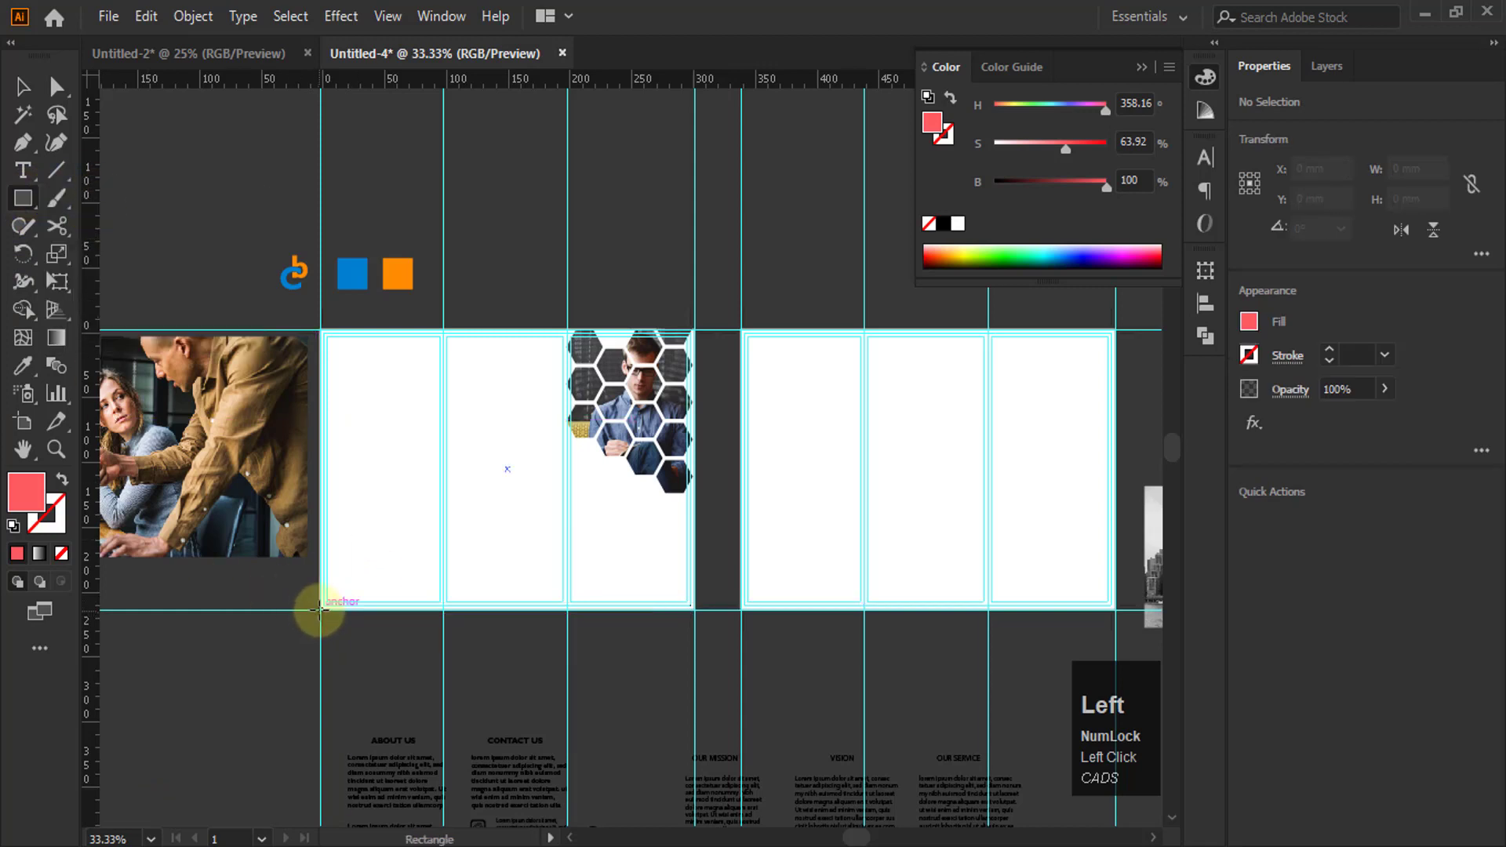
drag(320, 609, 692, 492)
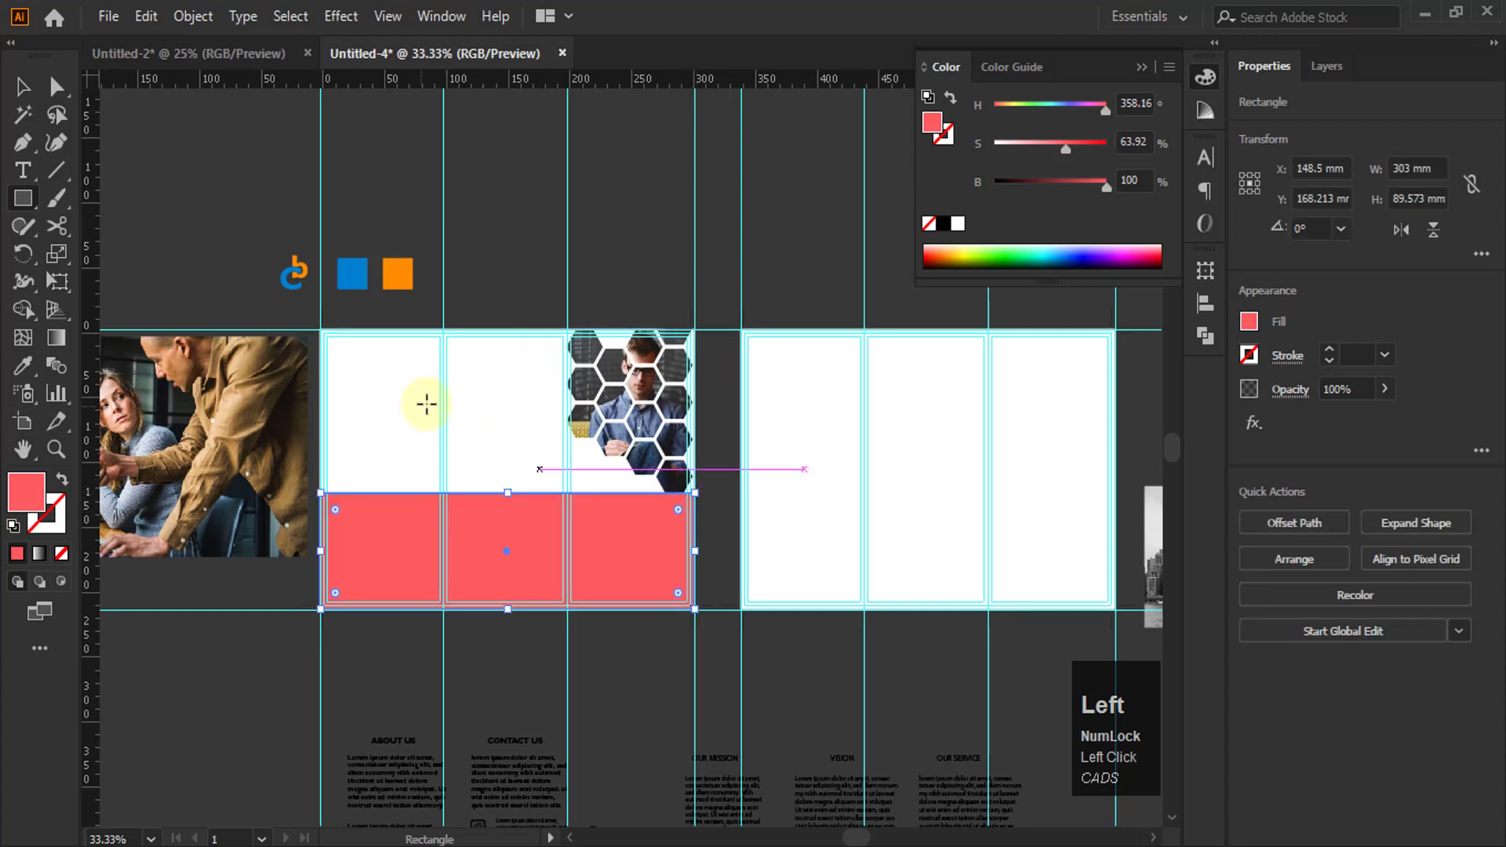
Slope the rectangle's upper edge by moving its upper-left corner to about Y 190.6 mm and its upper-right corner to about Y 120.7 mm
click(53, 85)
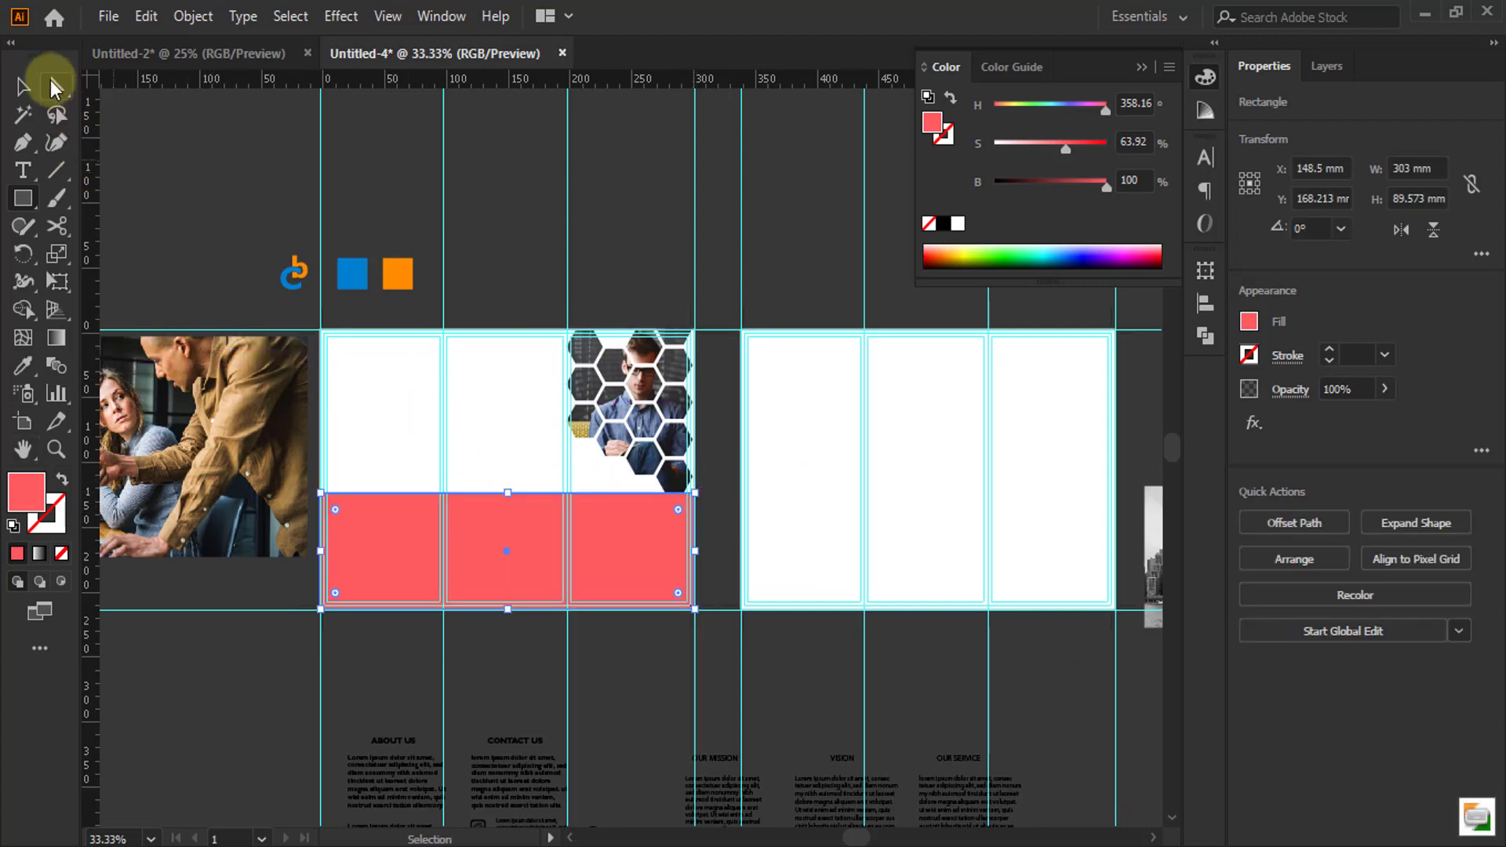
click(210, 89)
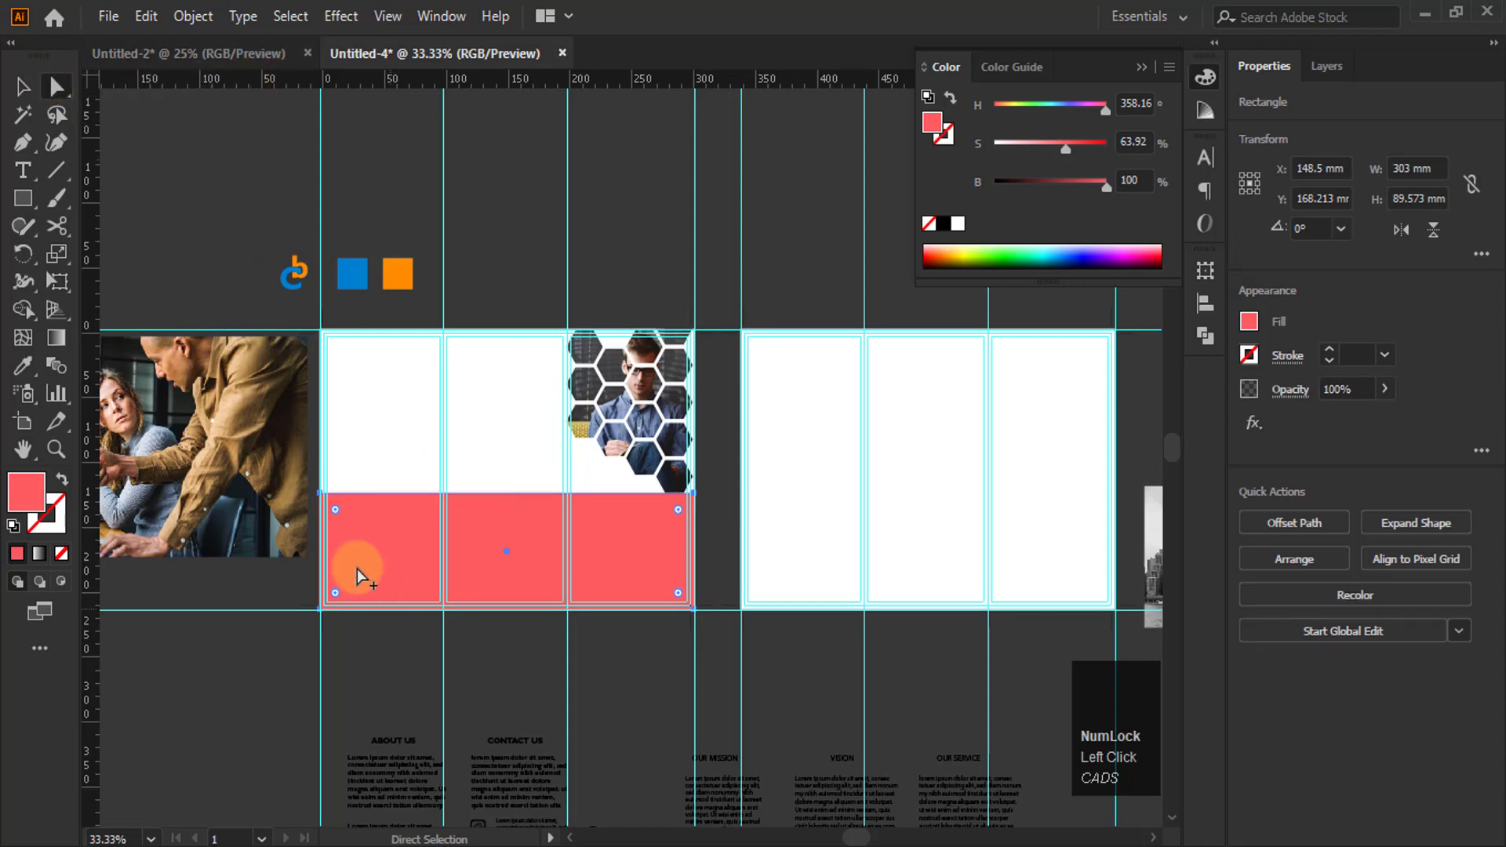
scroll(356, 568, up, 1)
click(313, 463)
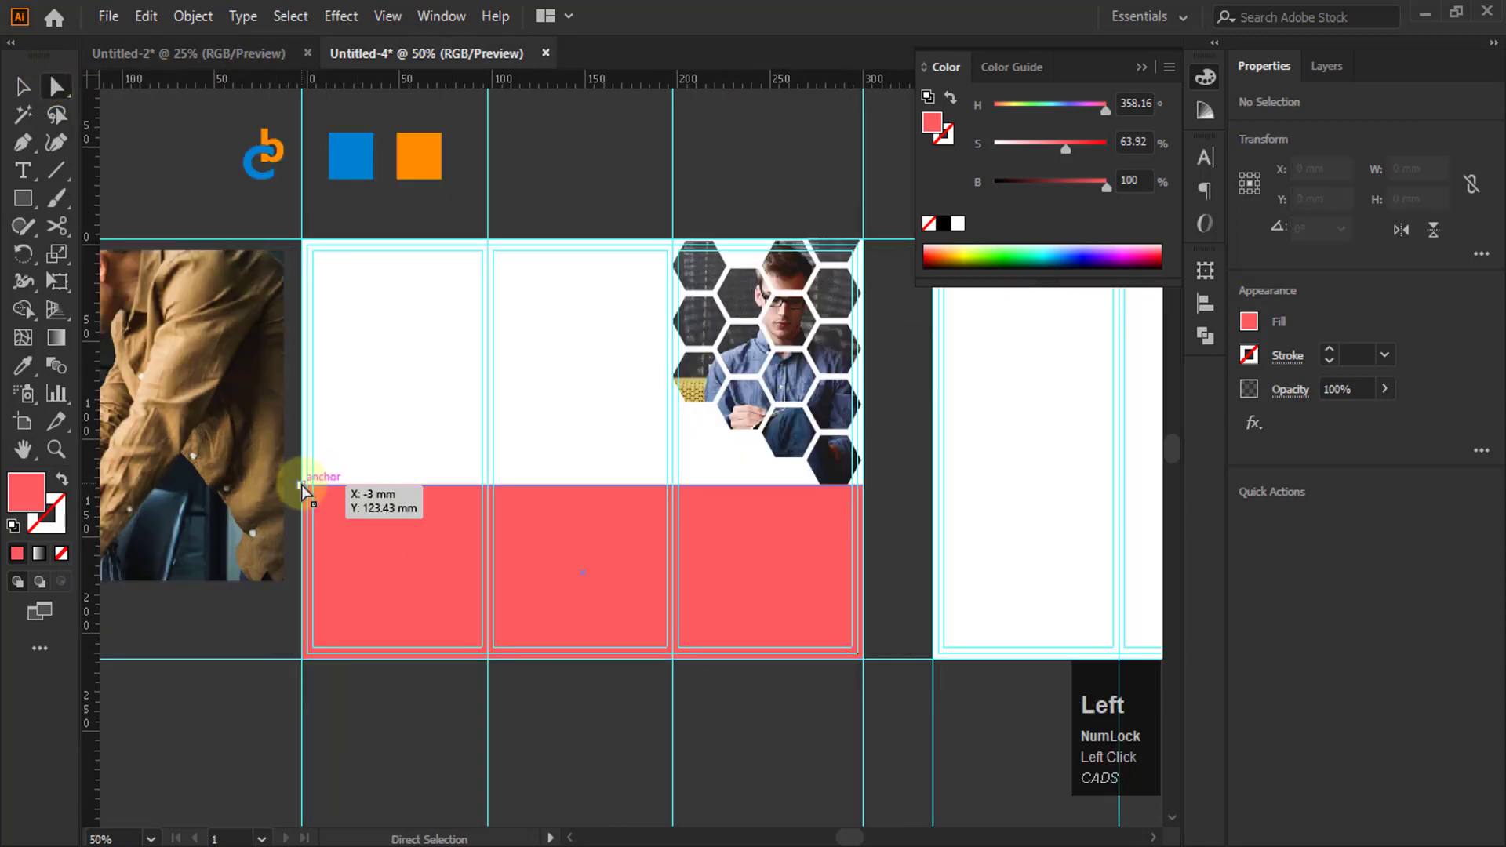
drag(302, 485, 300, 620)
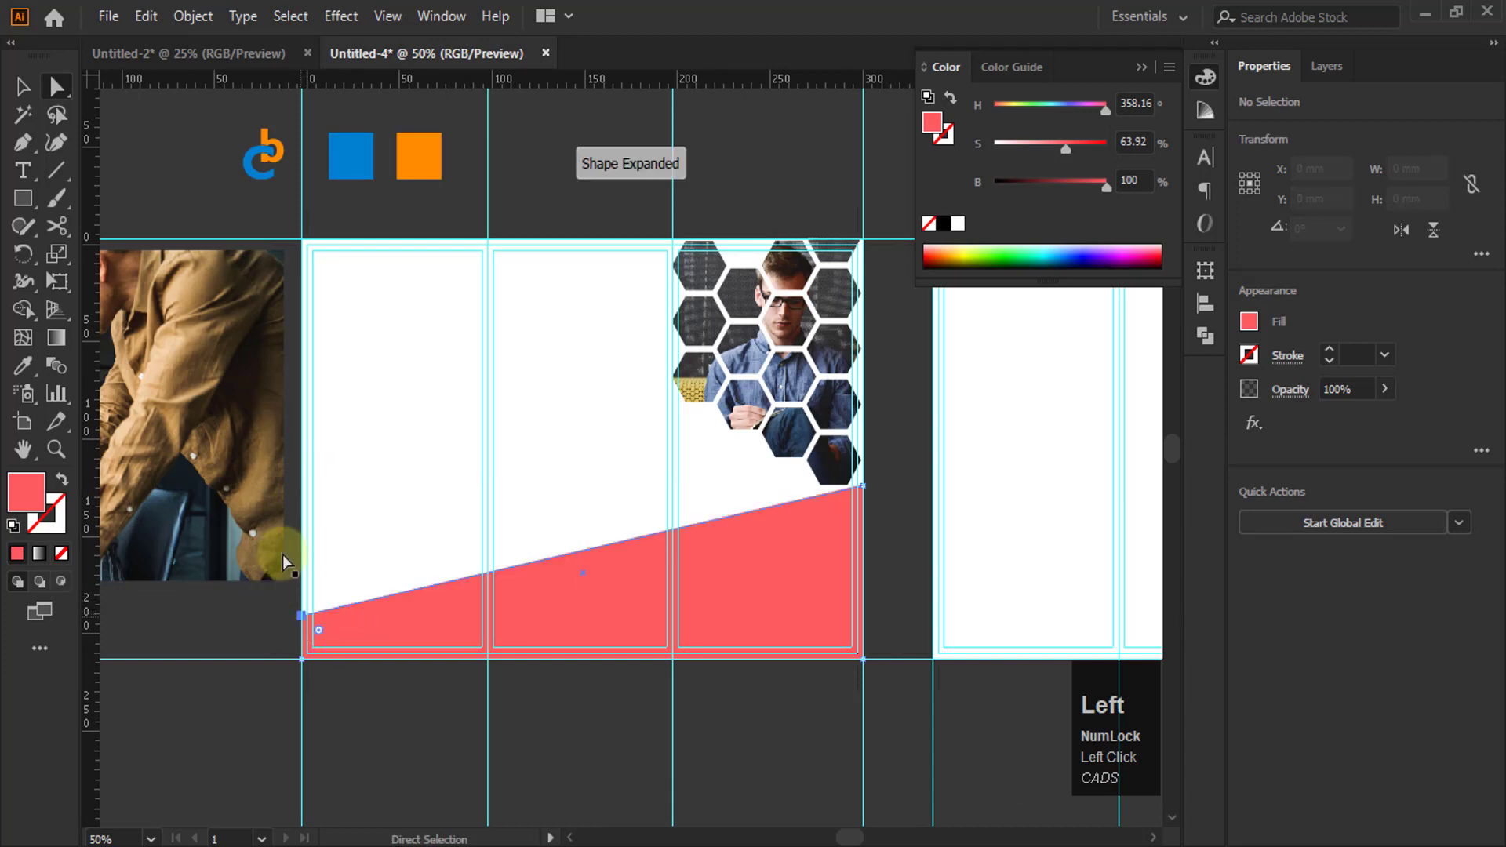
drag(605, 238, 866, 445)
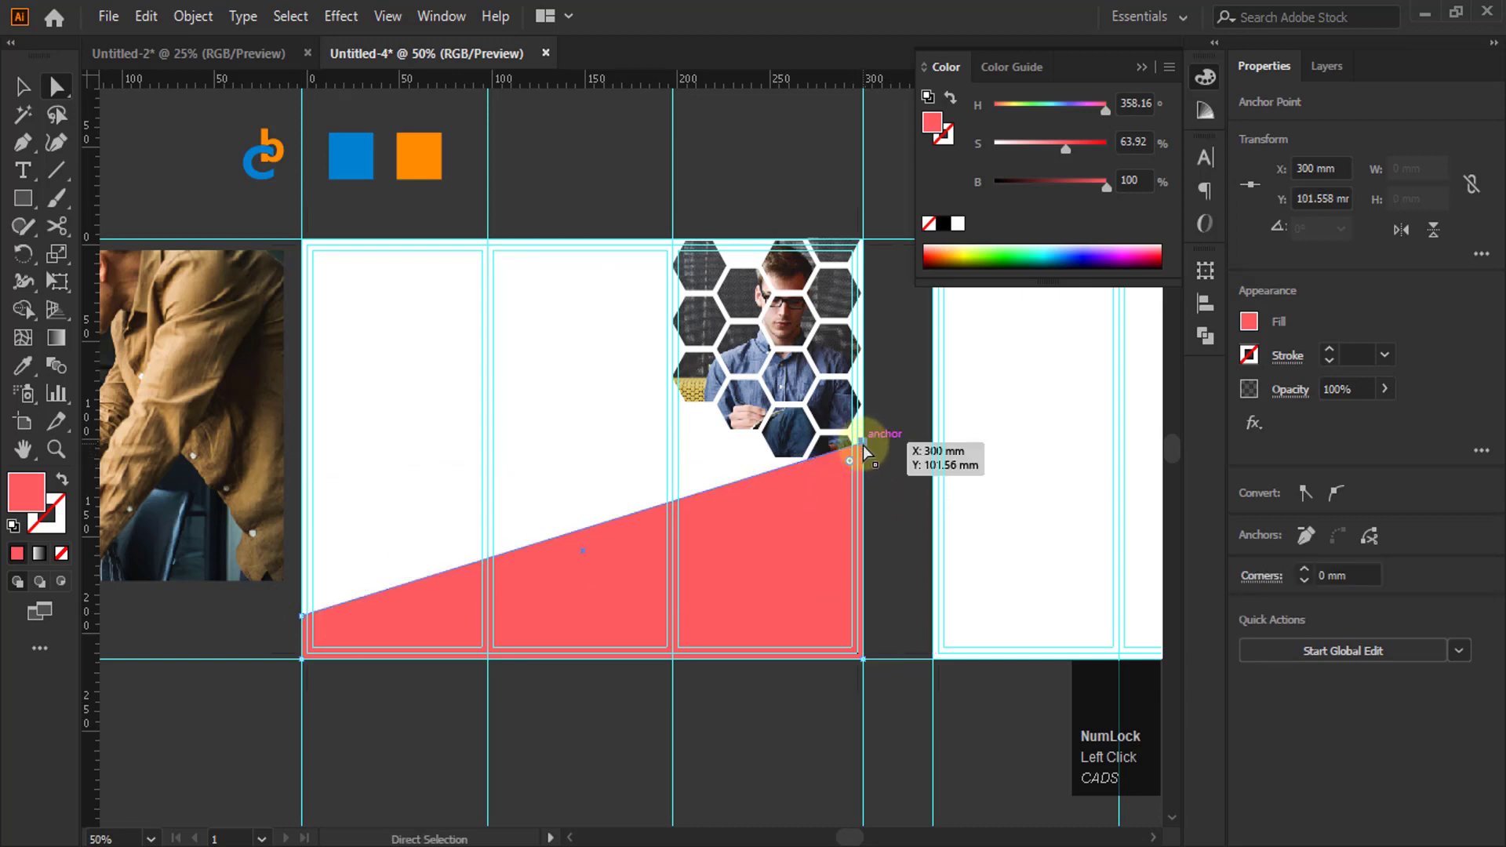
drag(857, 448, 863, 483)
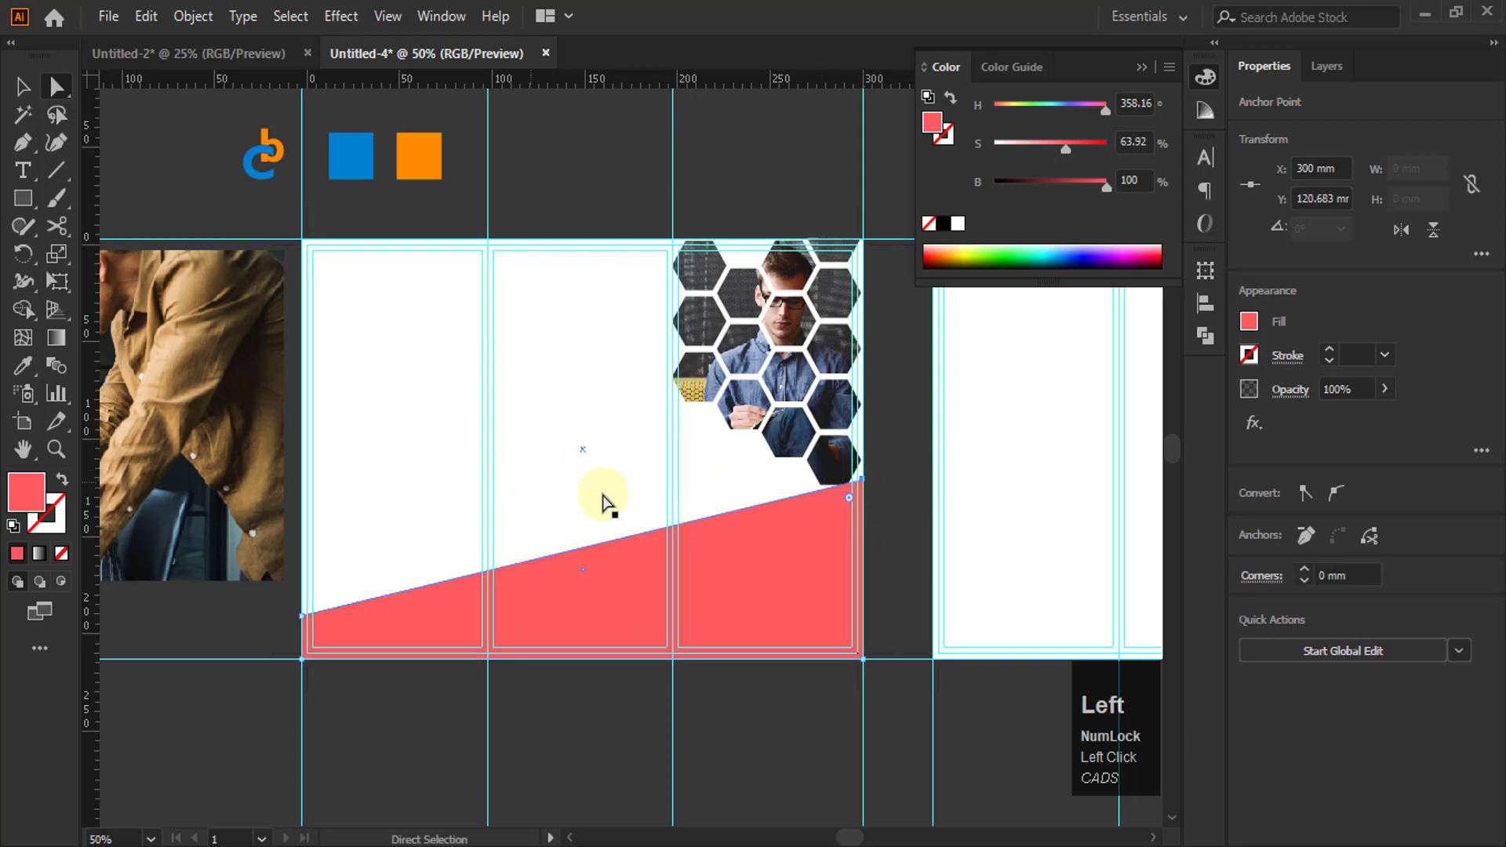
Fill the sloped shape with the blue sampled from the blue color square and deselect it
click(23, 88)
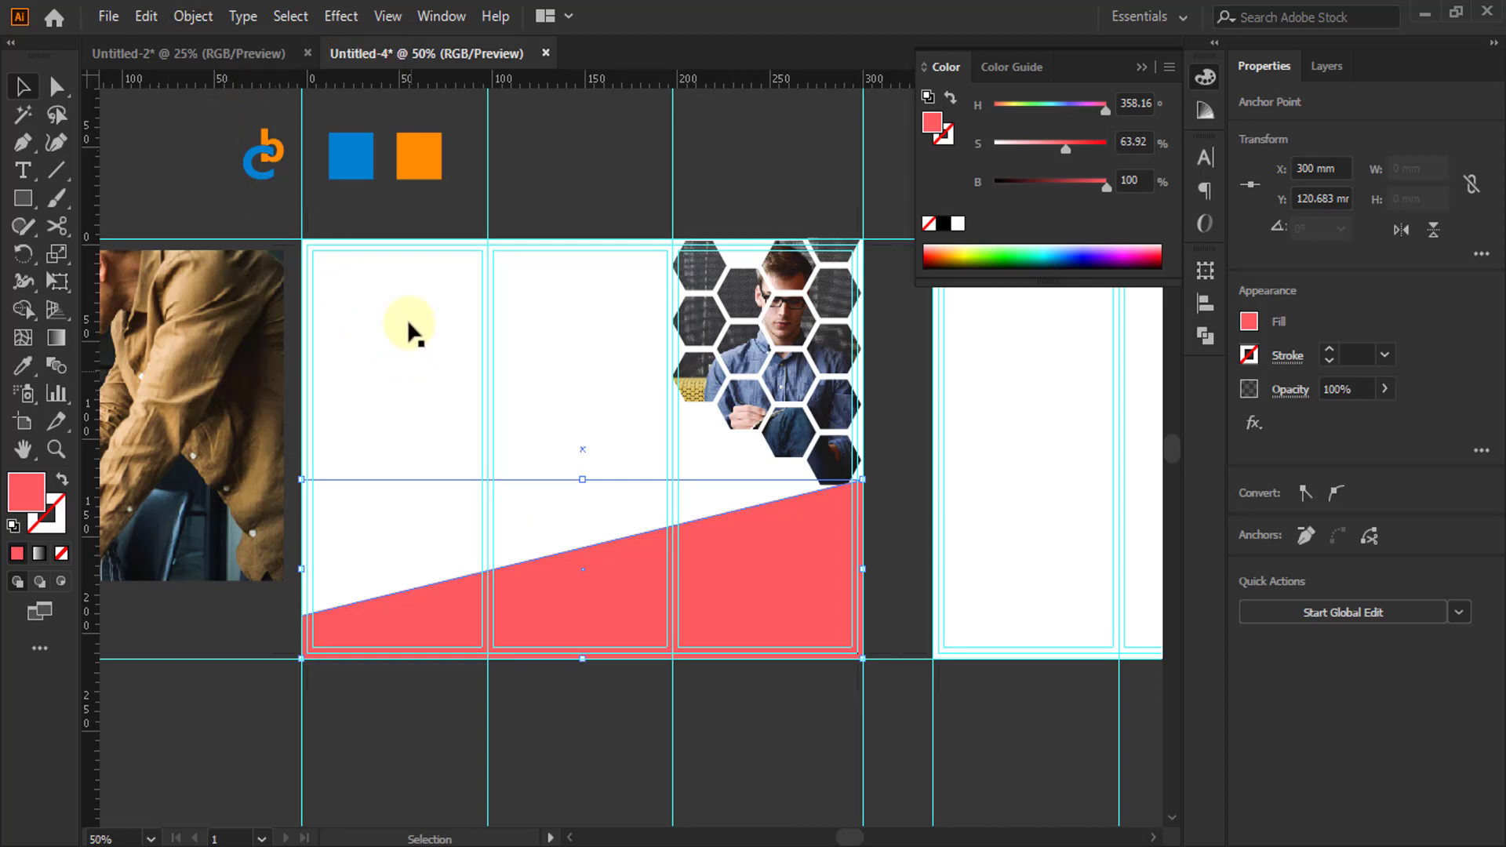
key(i)
click(351, 156)
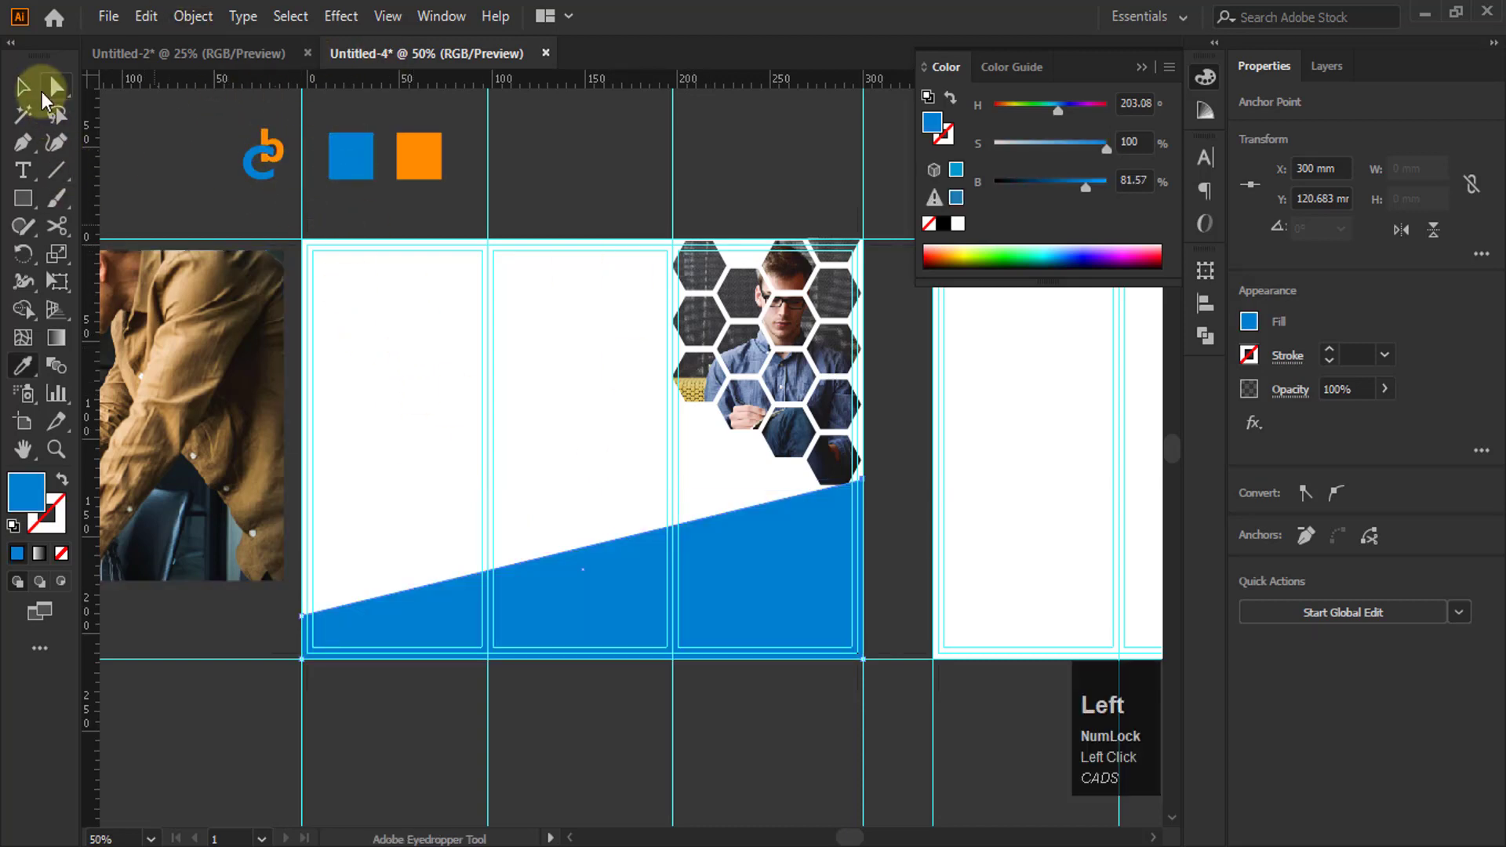
click(41, 92)
click(790, 192)
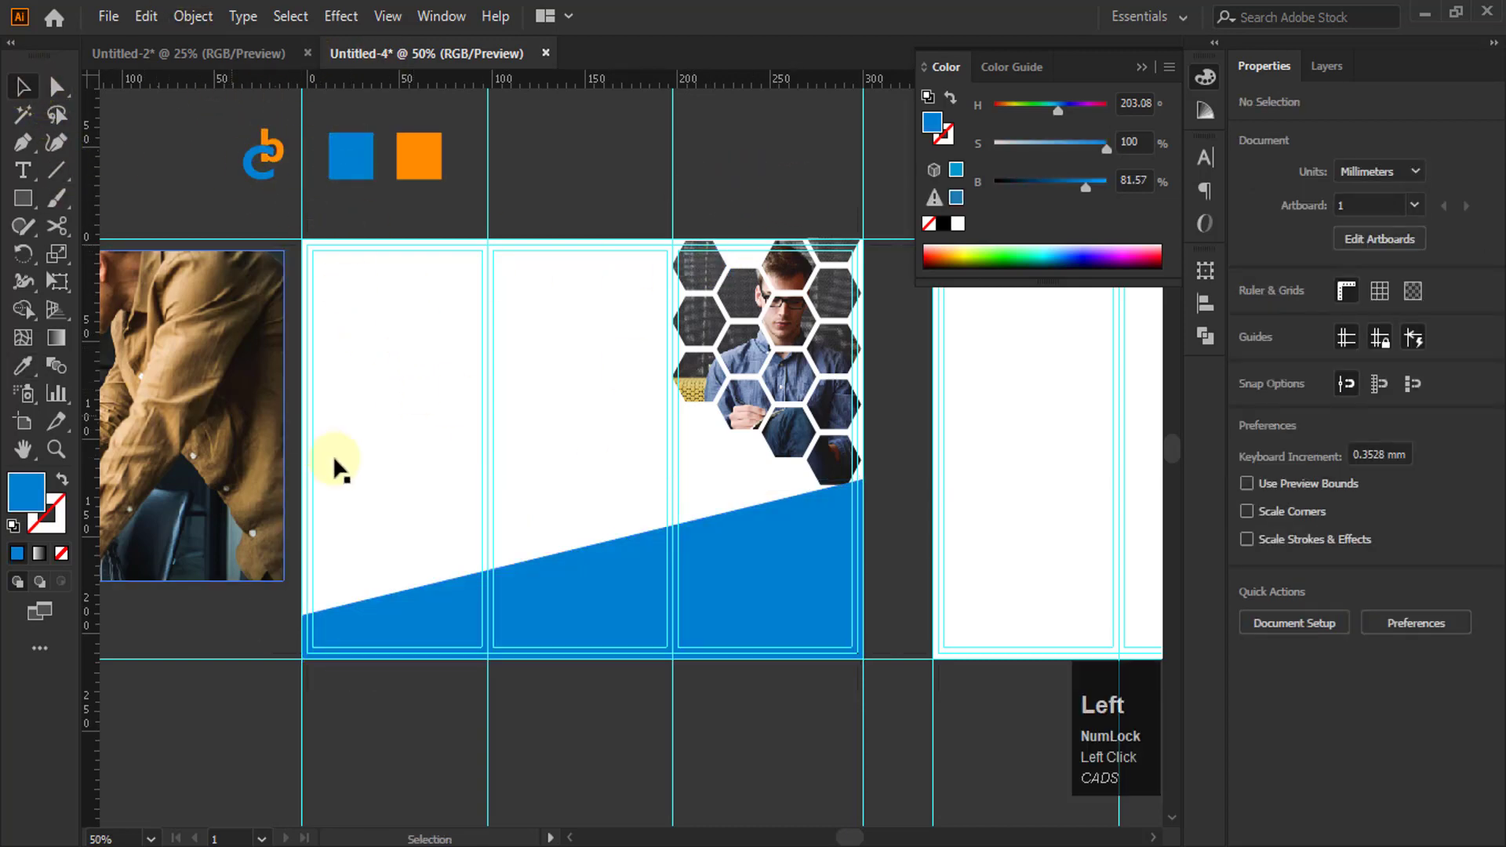
Draw a triangle with the Pen tool on the first panel, from the blue shape's left corner to X 97 mm and up to about Y 90.5 mm
scroll(498, 488, down, 2)
scroll(416, 516, up, 2)
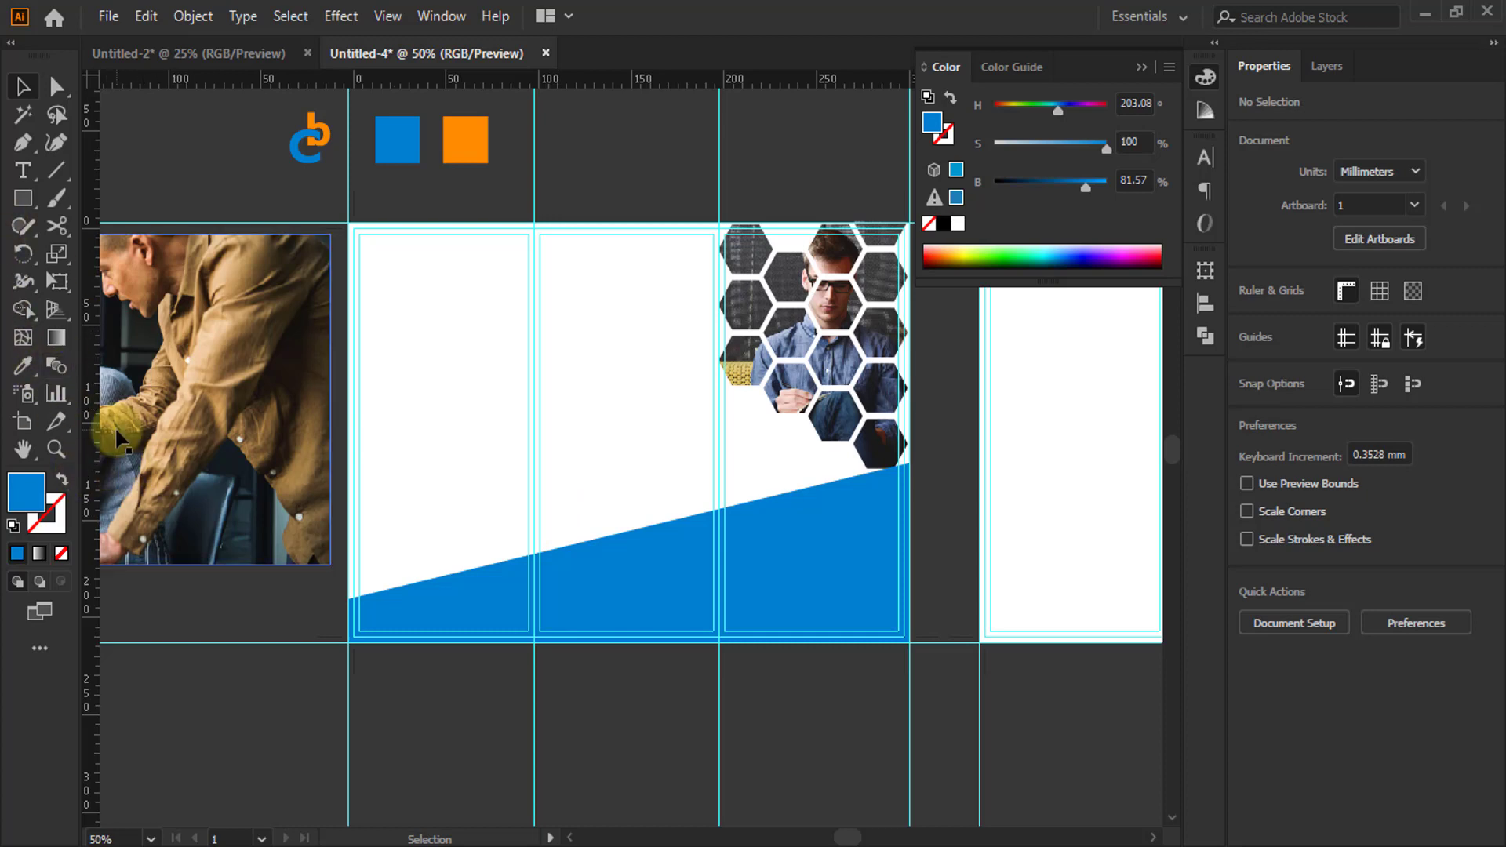
key(p)
scroll(339, 595, up, 1)
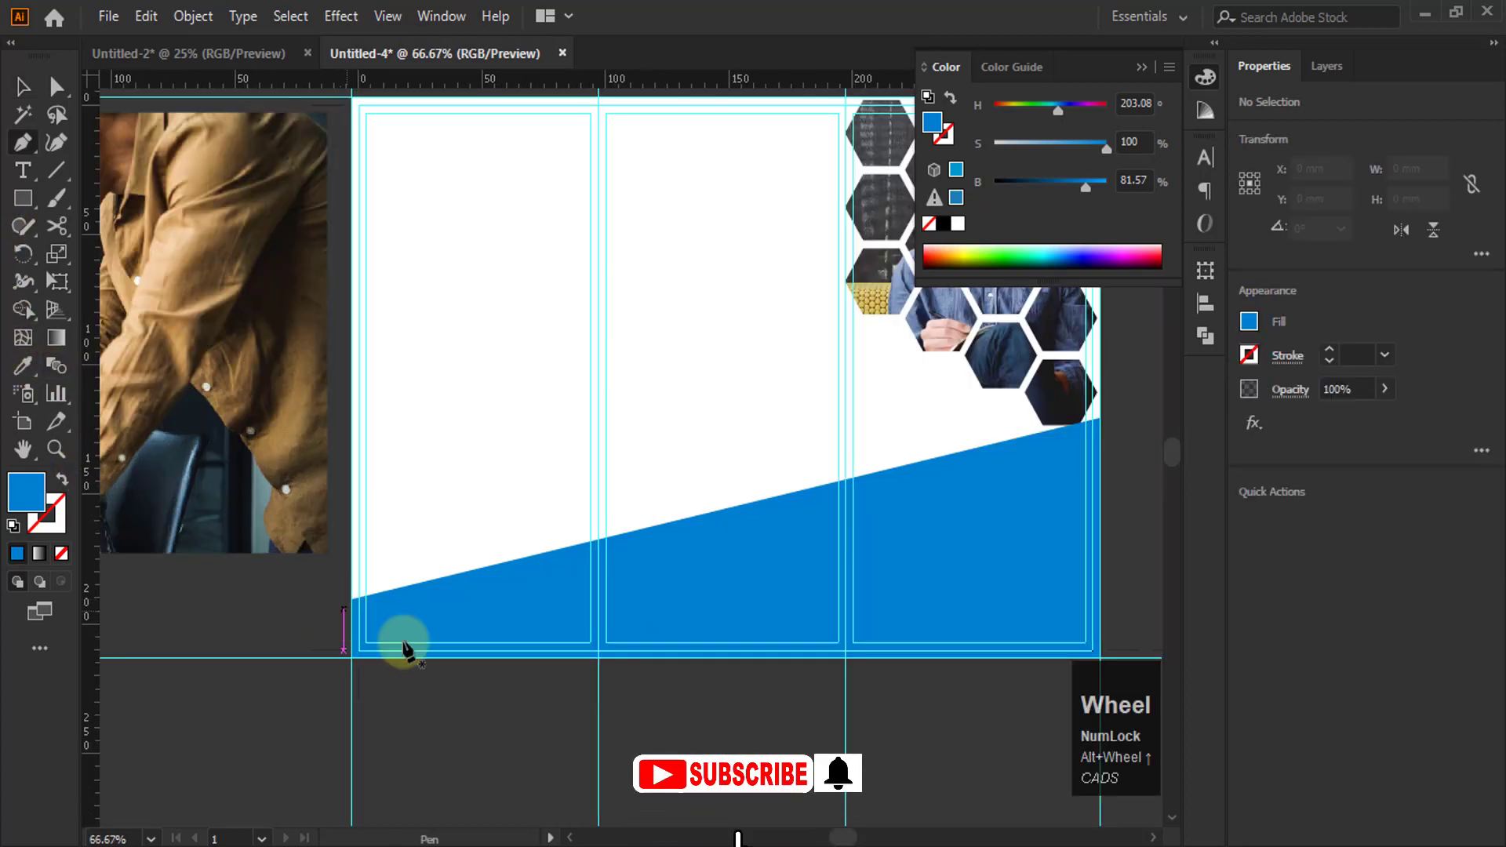
click(352, 600)
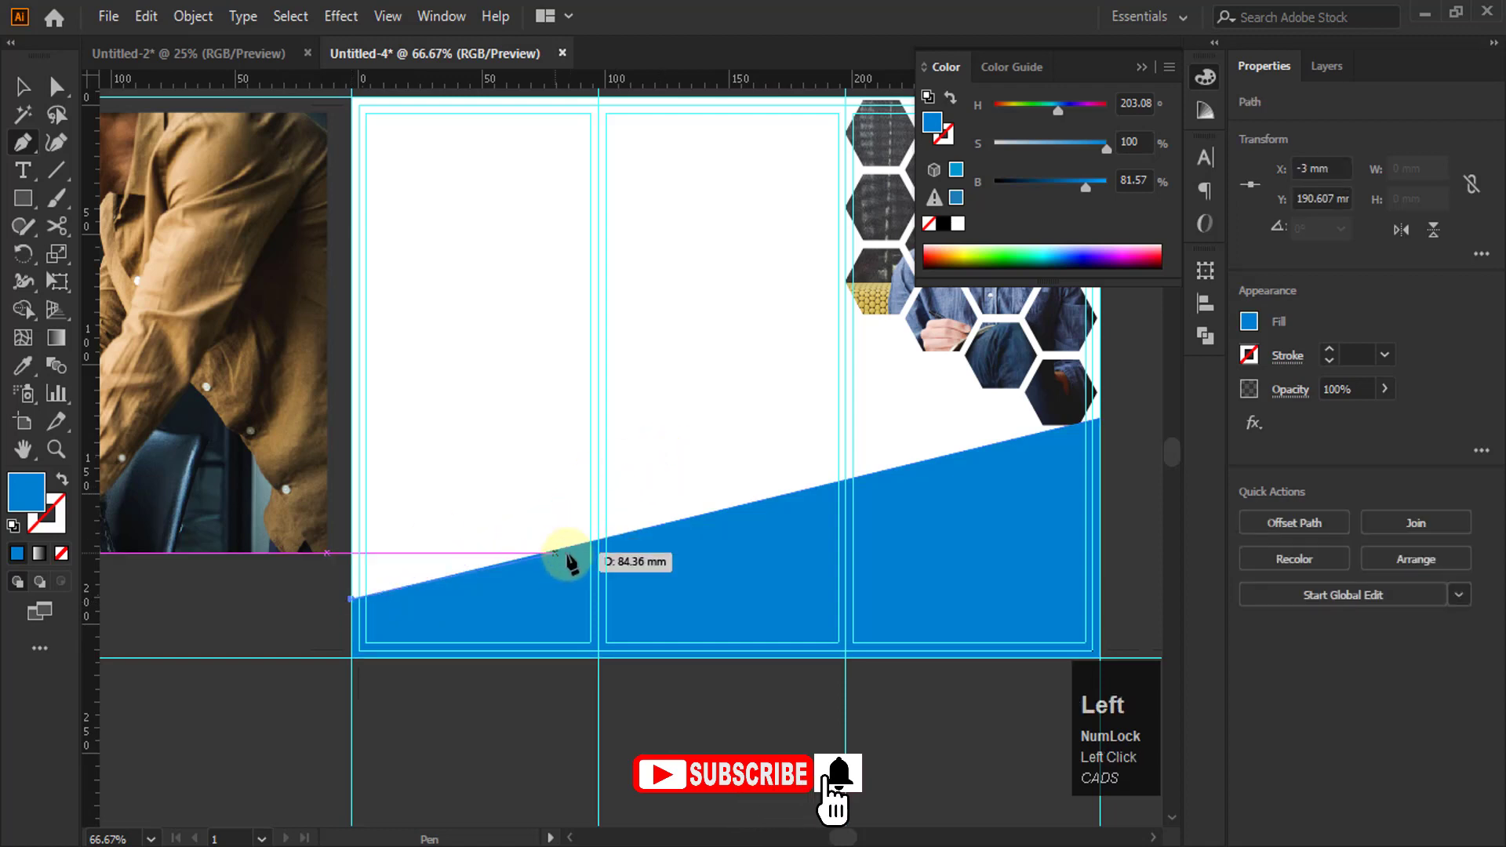
click(597, 541)
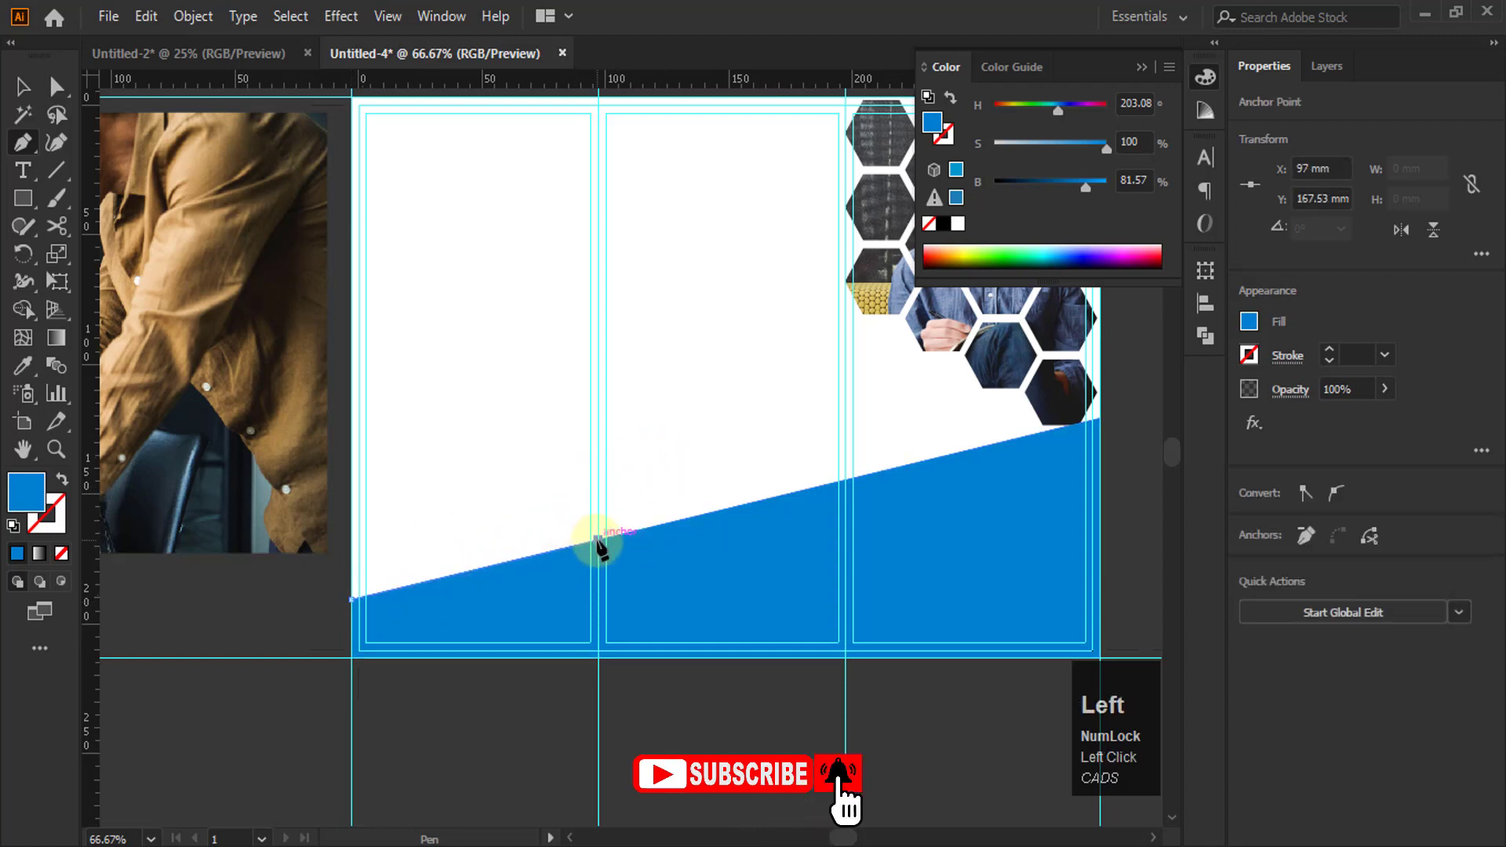
click(351, 341)
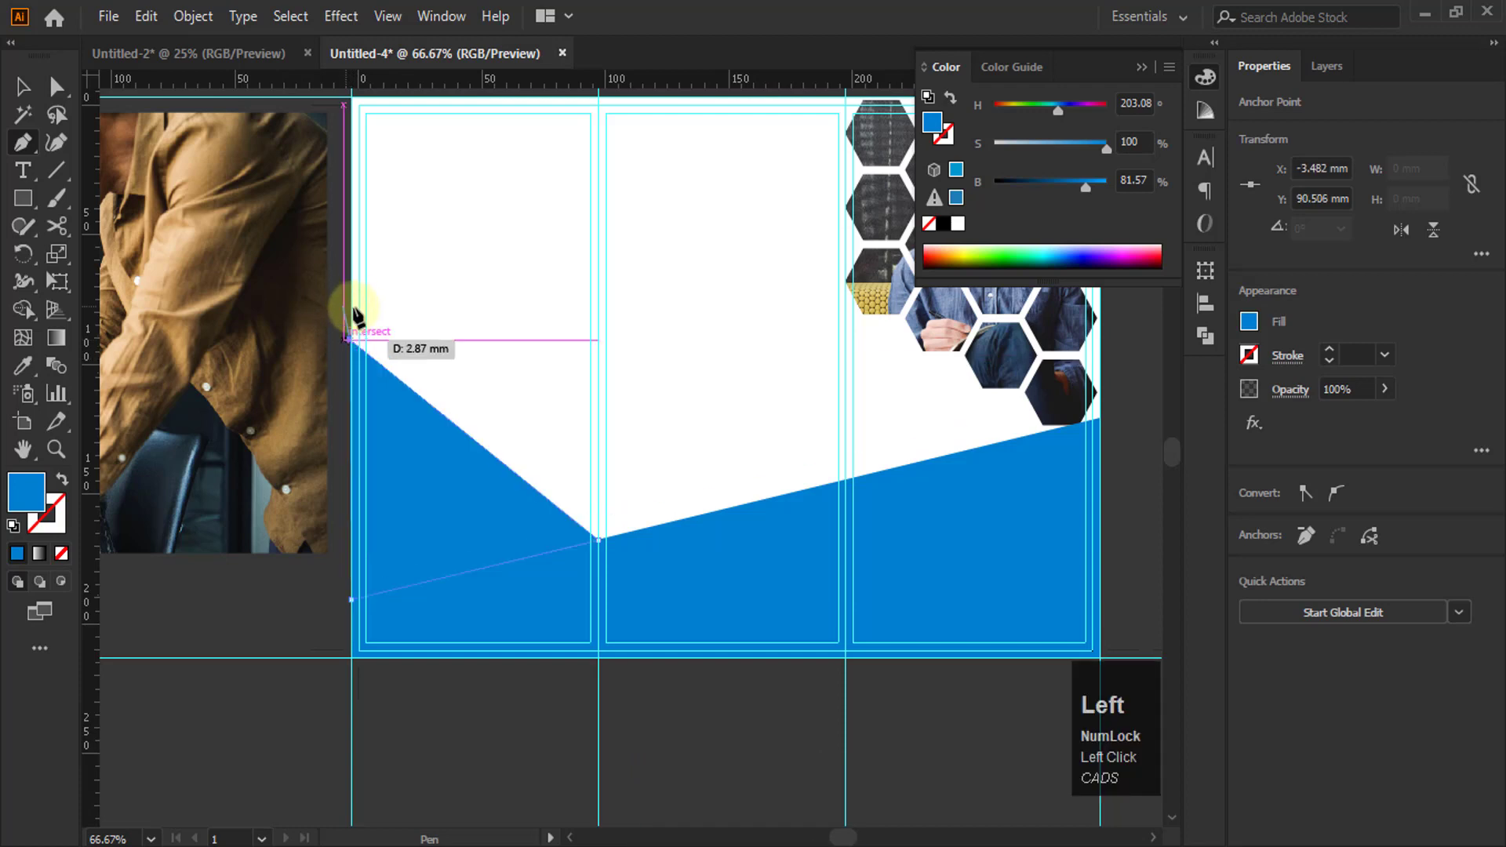
click(351, 601)
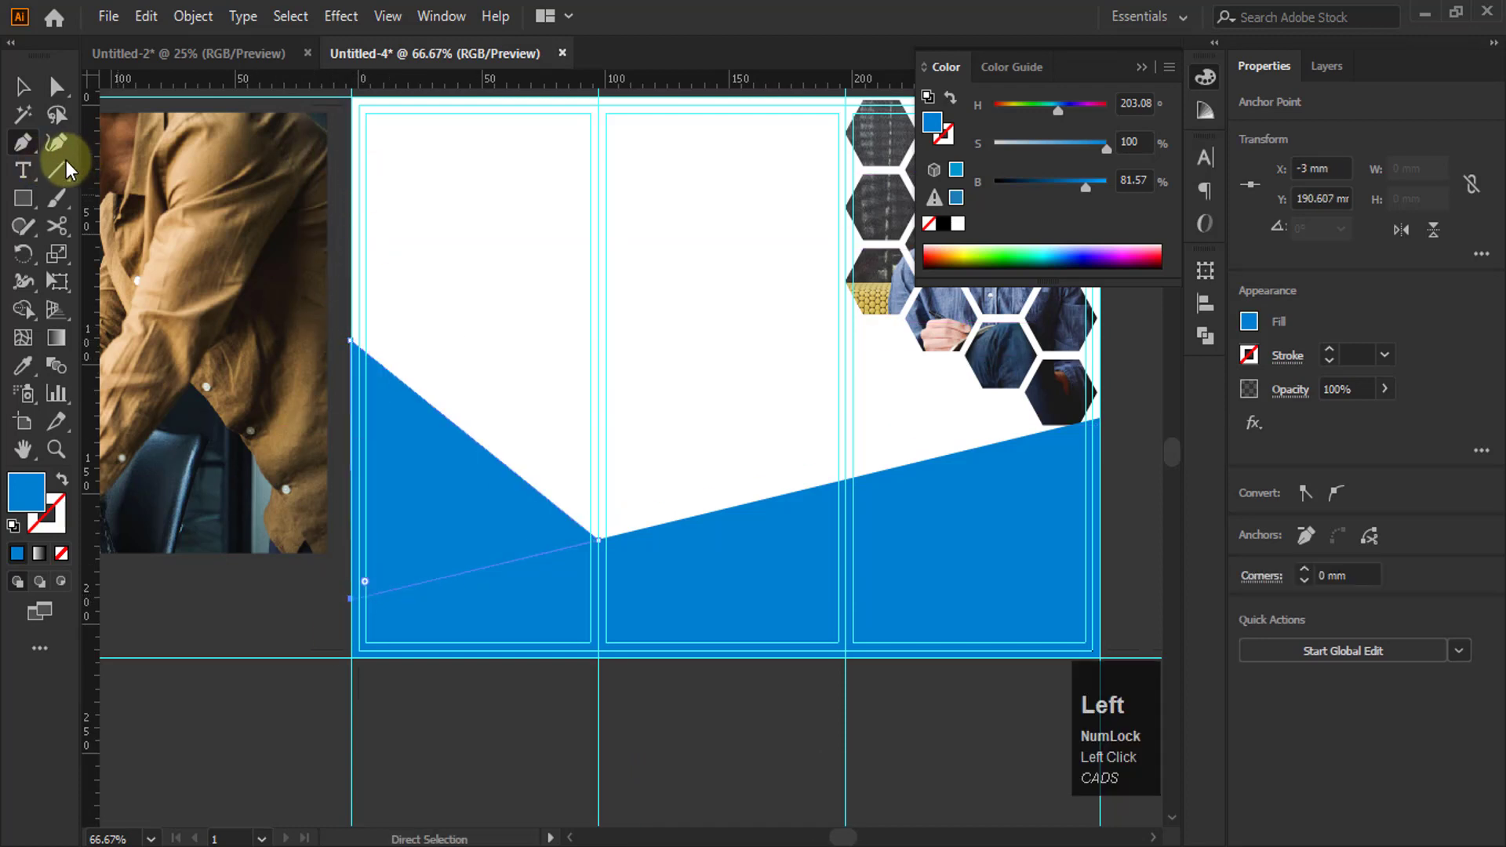
click(15, 87)
Scale the photo of the woman and man to about 149 × 105.8 mm and position it behind the new triangle
alt+scroll(502, 575, down, 1)
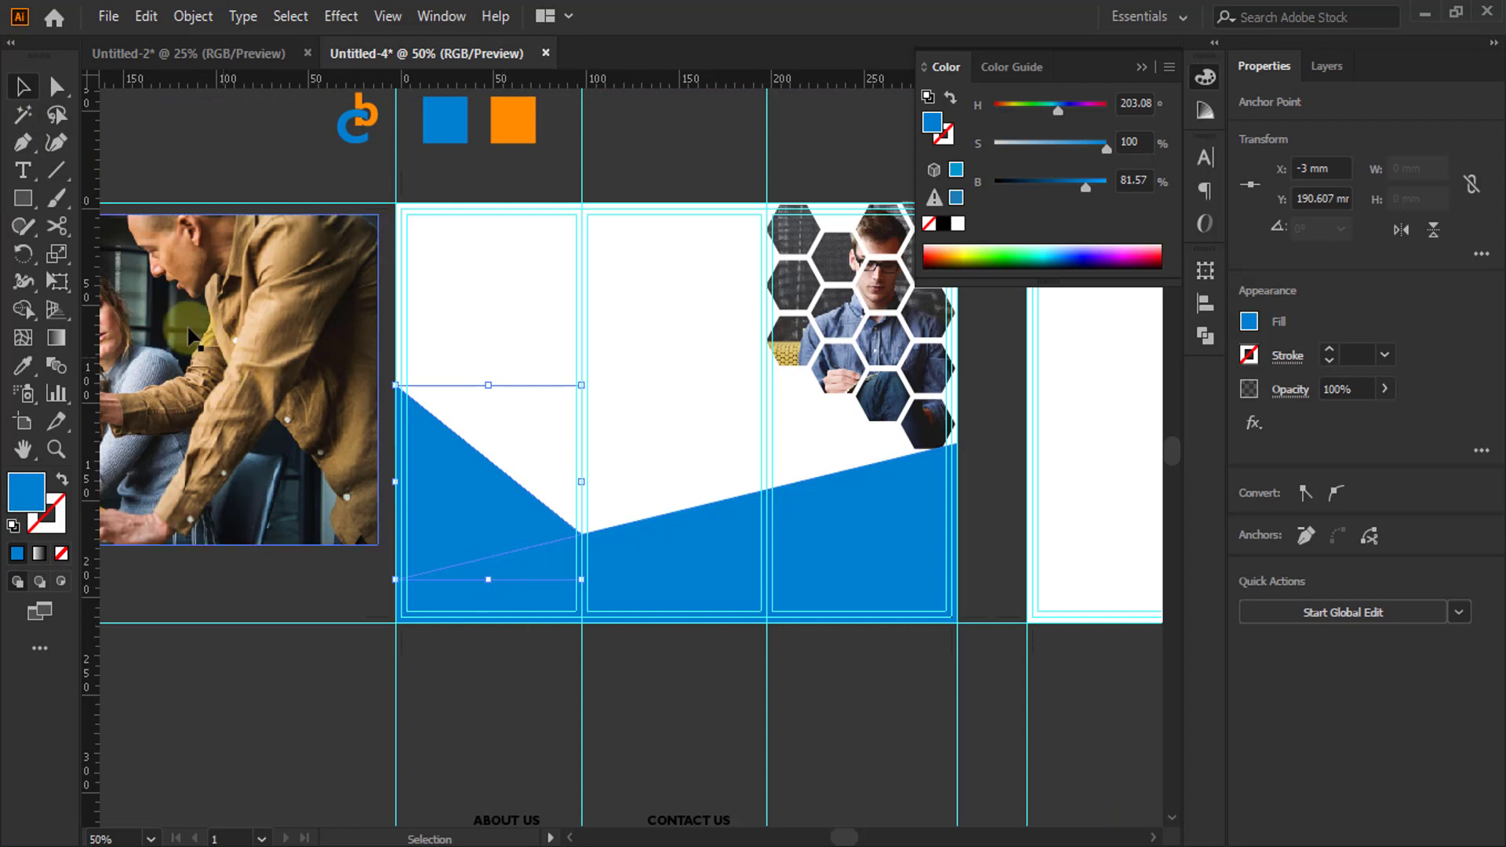
alt+scroll(614, 568, down, 1)
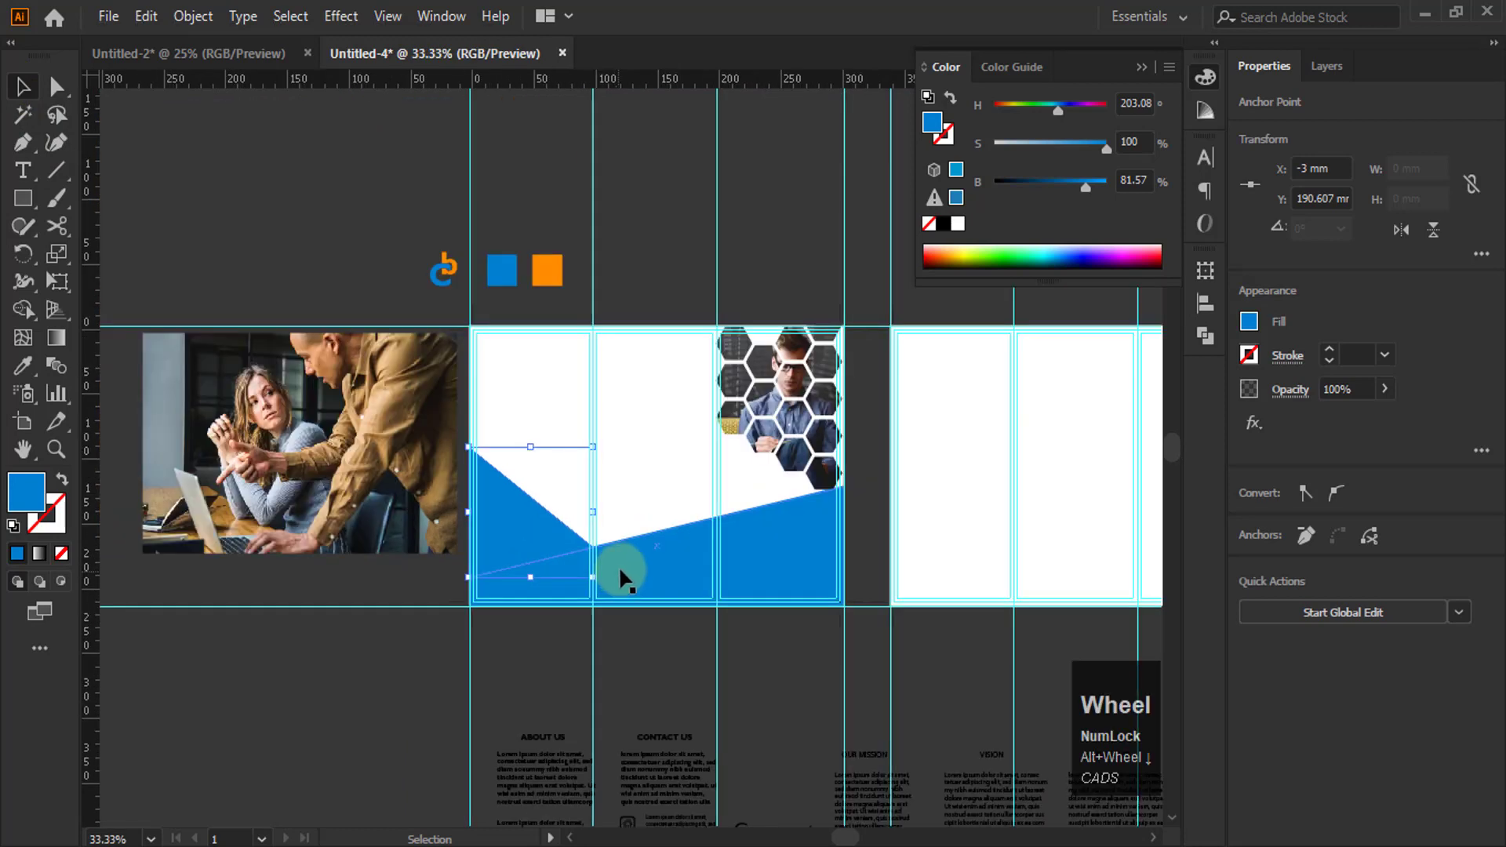
drag(461, 380, 311, 435)
drag(280, 497, 577, 530)
alt+scroll(541, 514, up, 2)
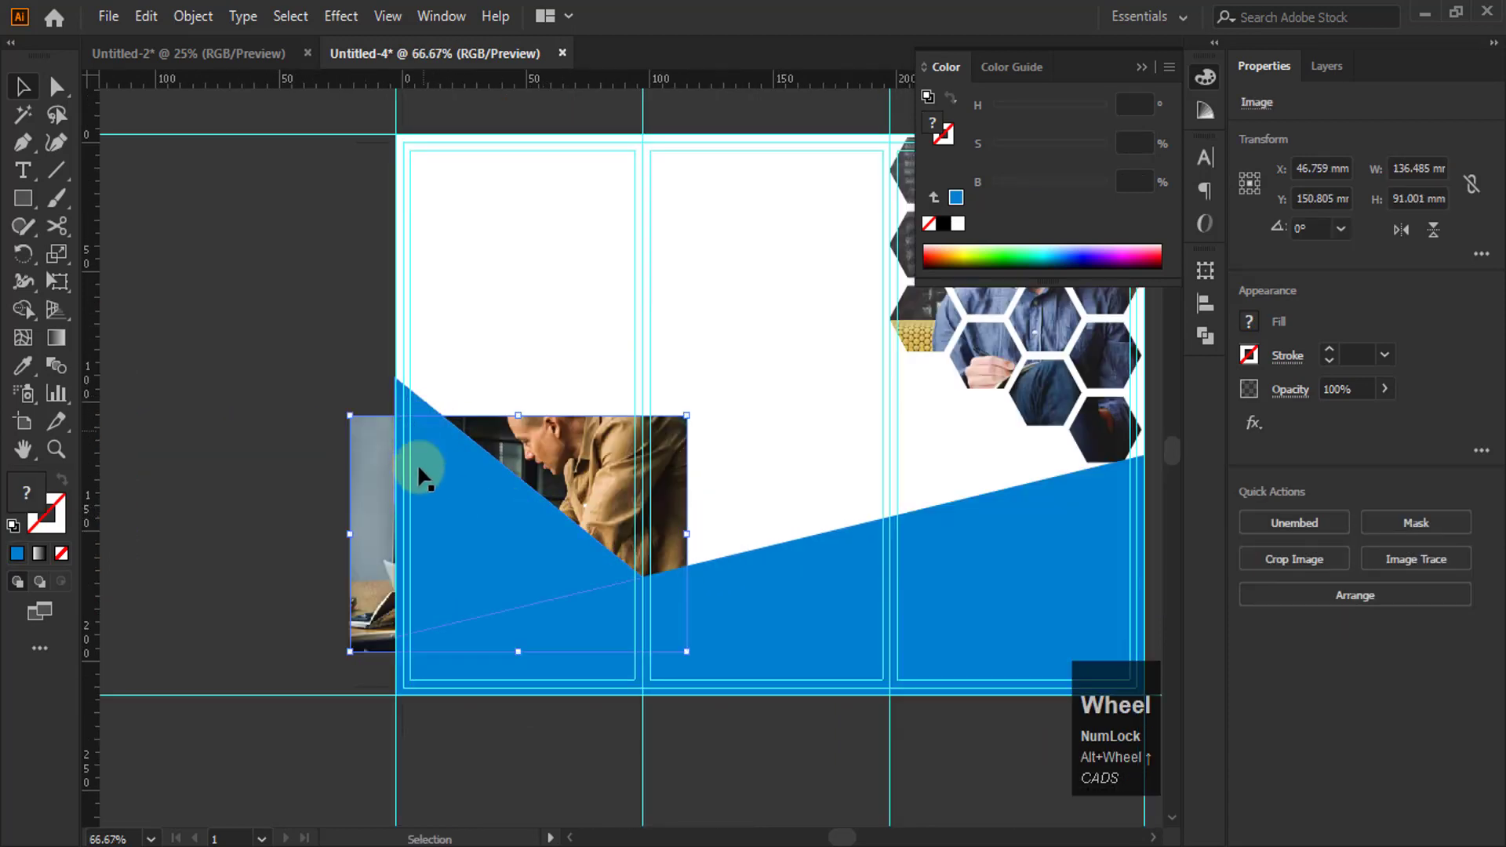
alt+scroll(478, 524, up, 1)
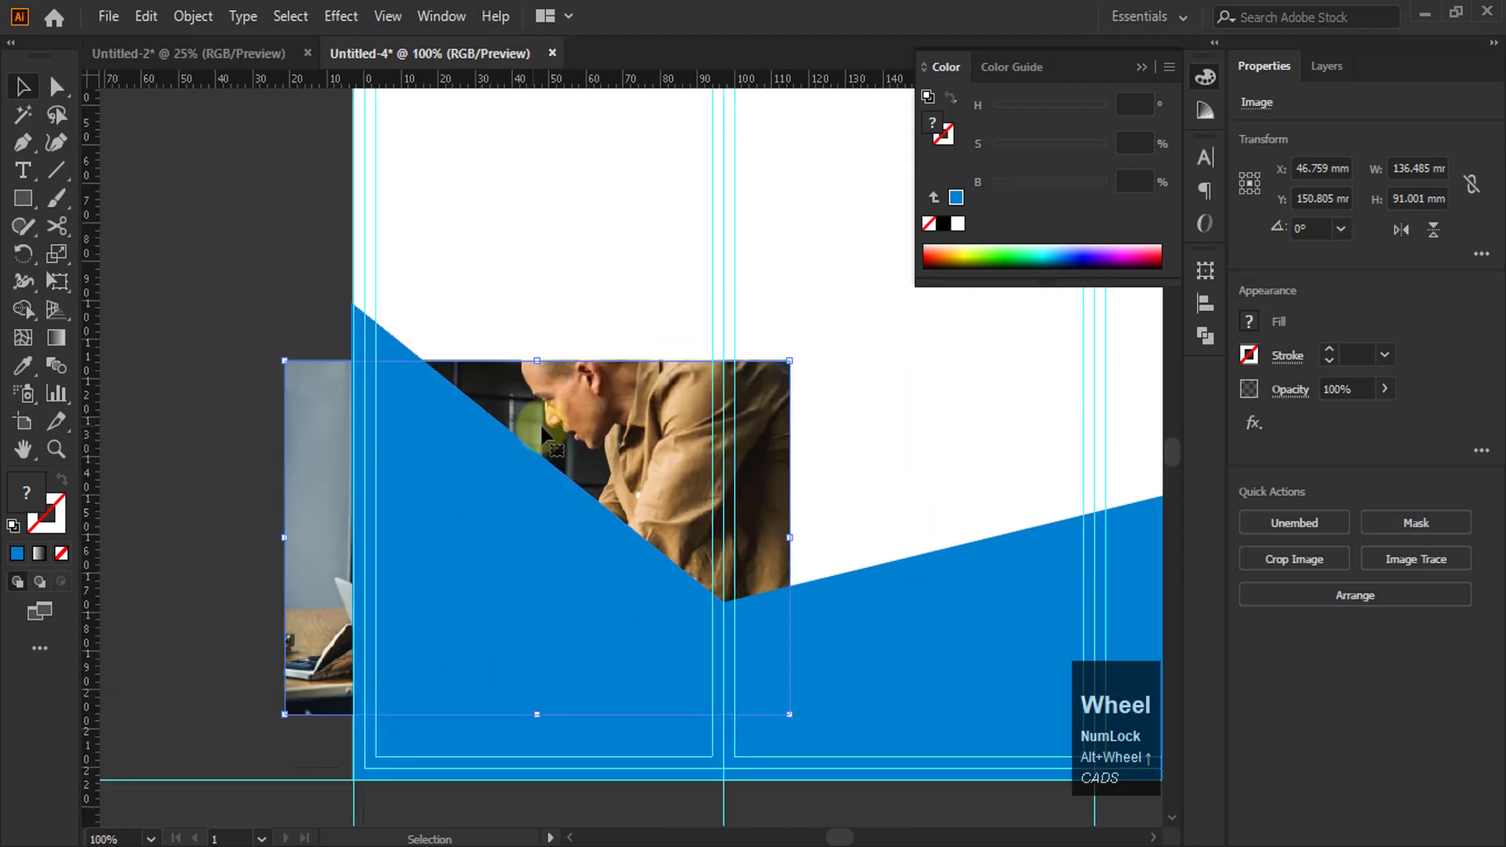
drag(285, 362, 238, 302)
drag(626, 394, 618, 398)
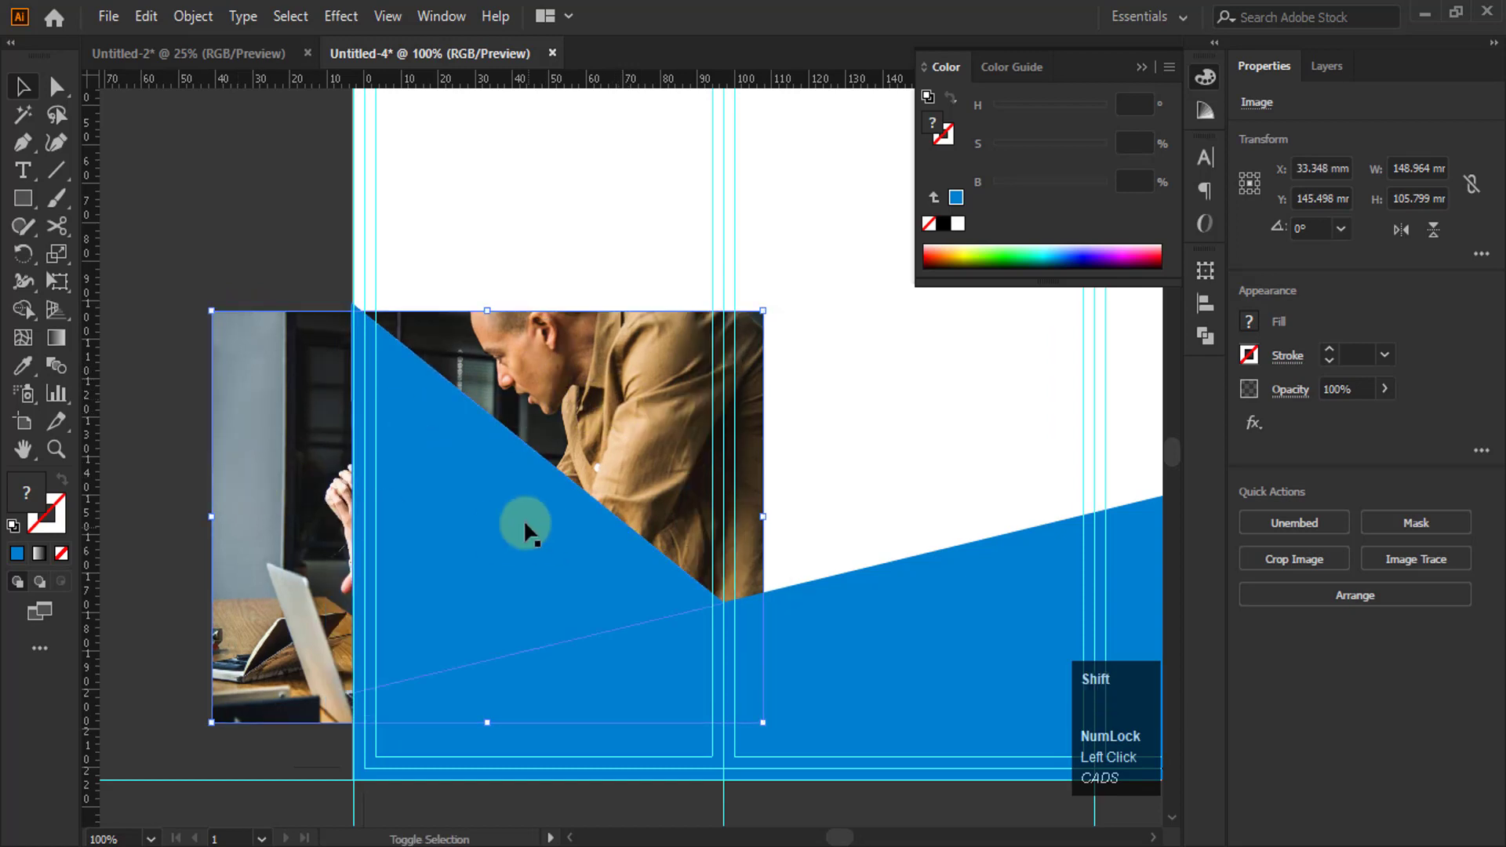
Make a clipping mask from the triangle and the photo behind it, and deselect the result
shift+click(403, 479)
right_click(463, 458)
click(596, 310)
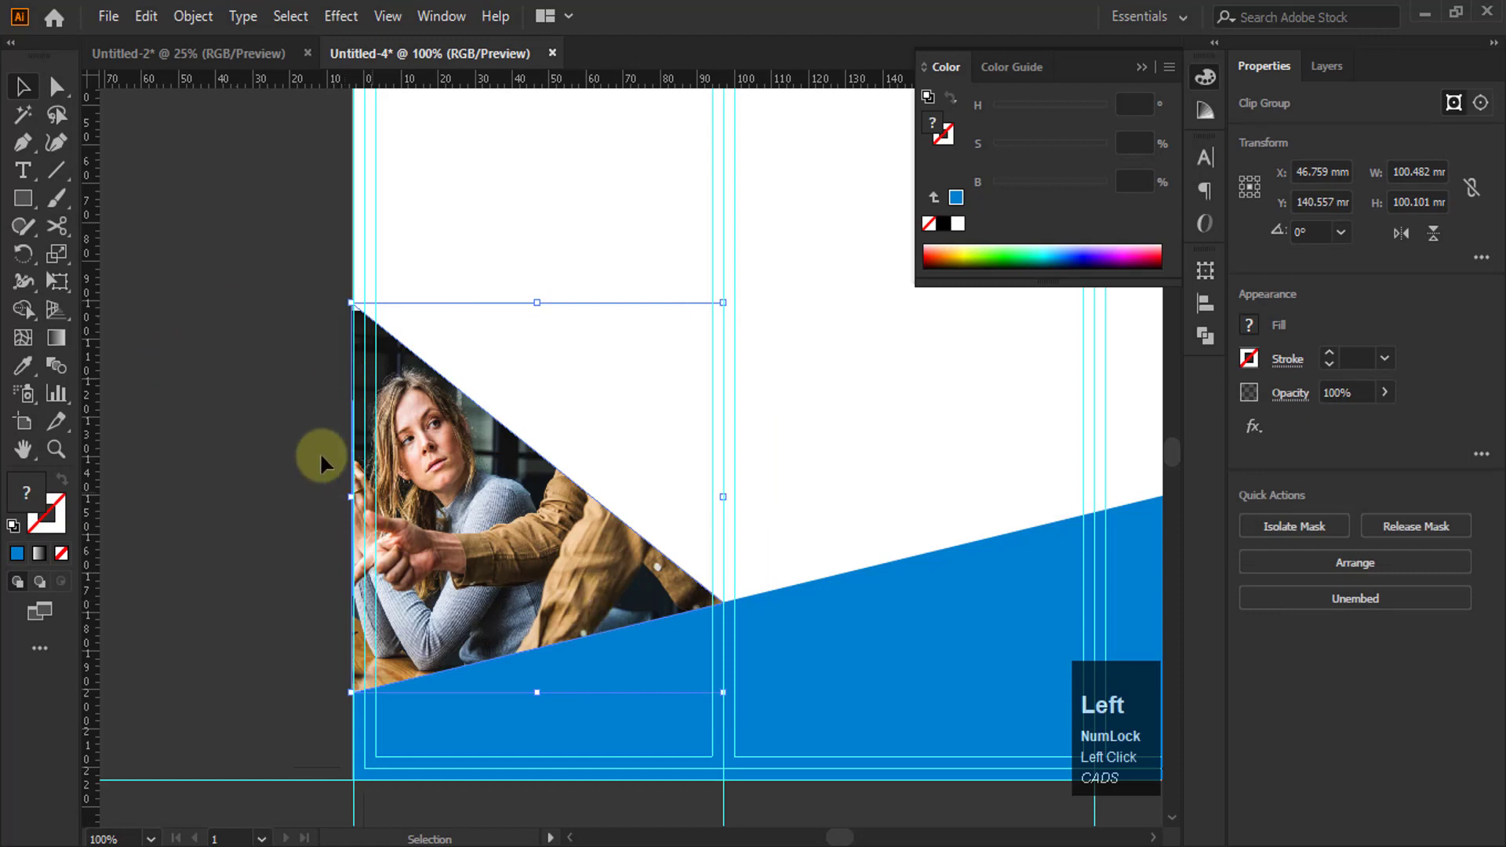
click(248, 262)
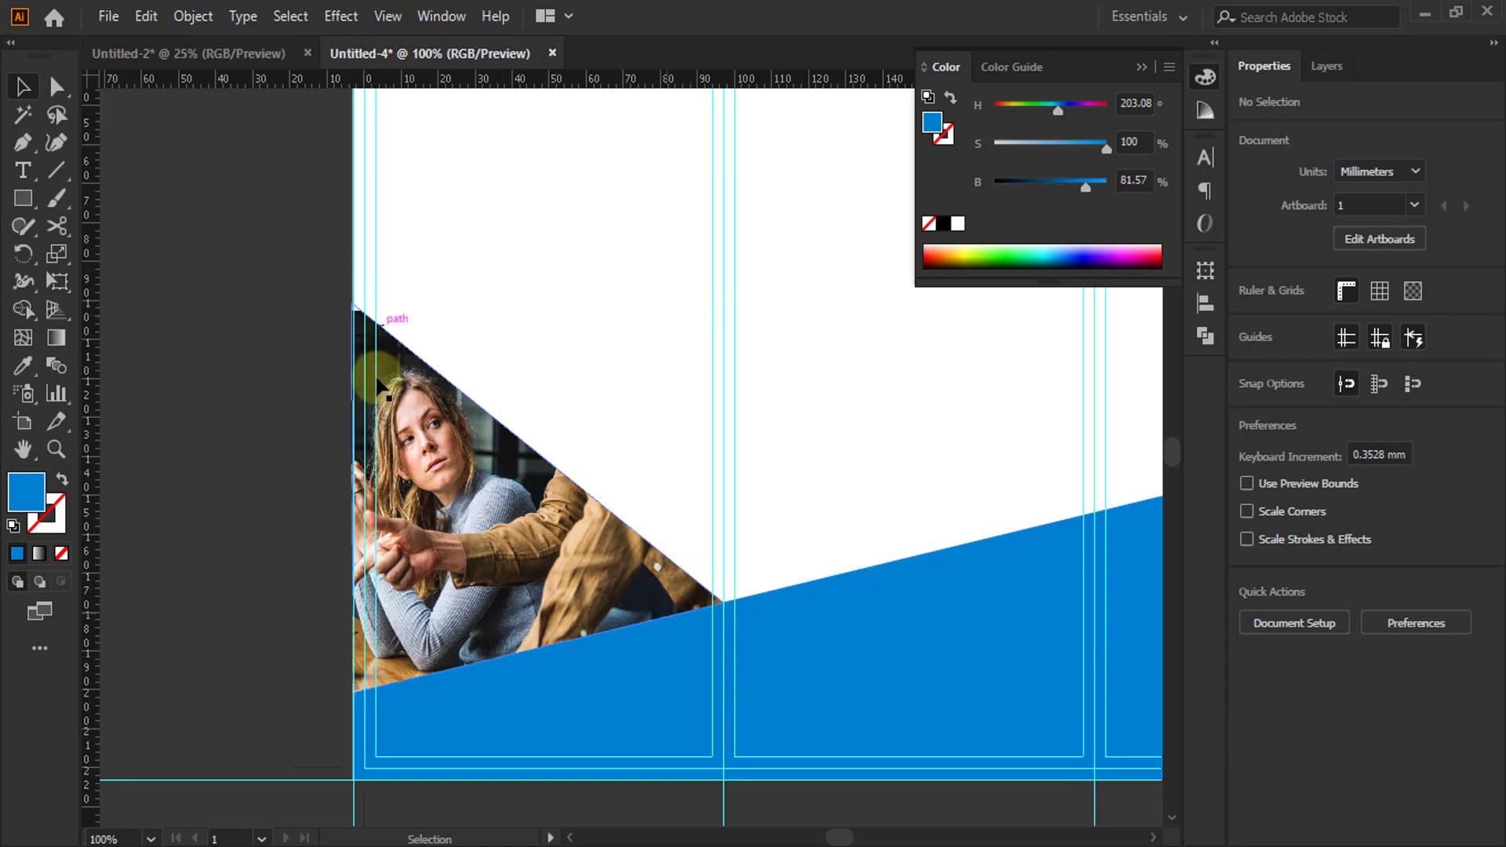
Draw a narrow blue strip about 5.7 mm wide and 120.7 mm high and place it along the masked photo's left edge
click(23, 198)
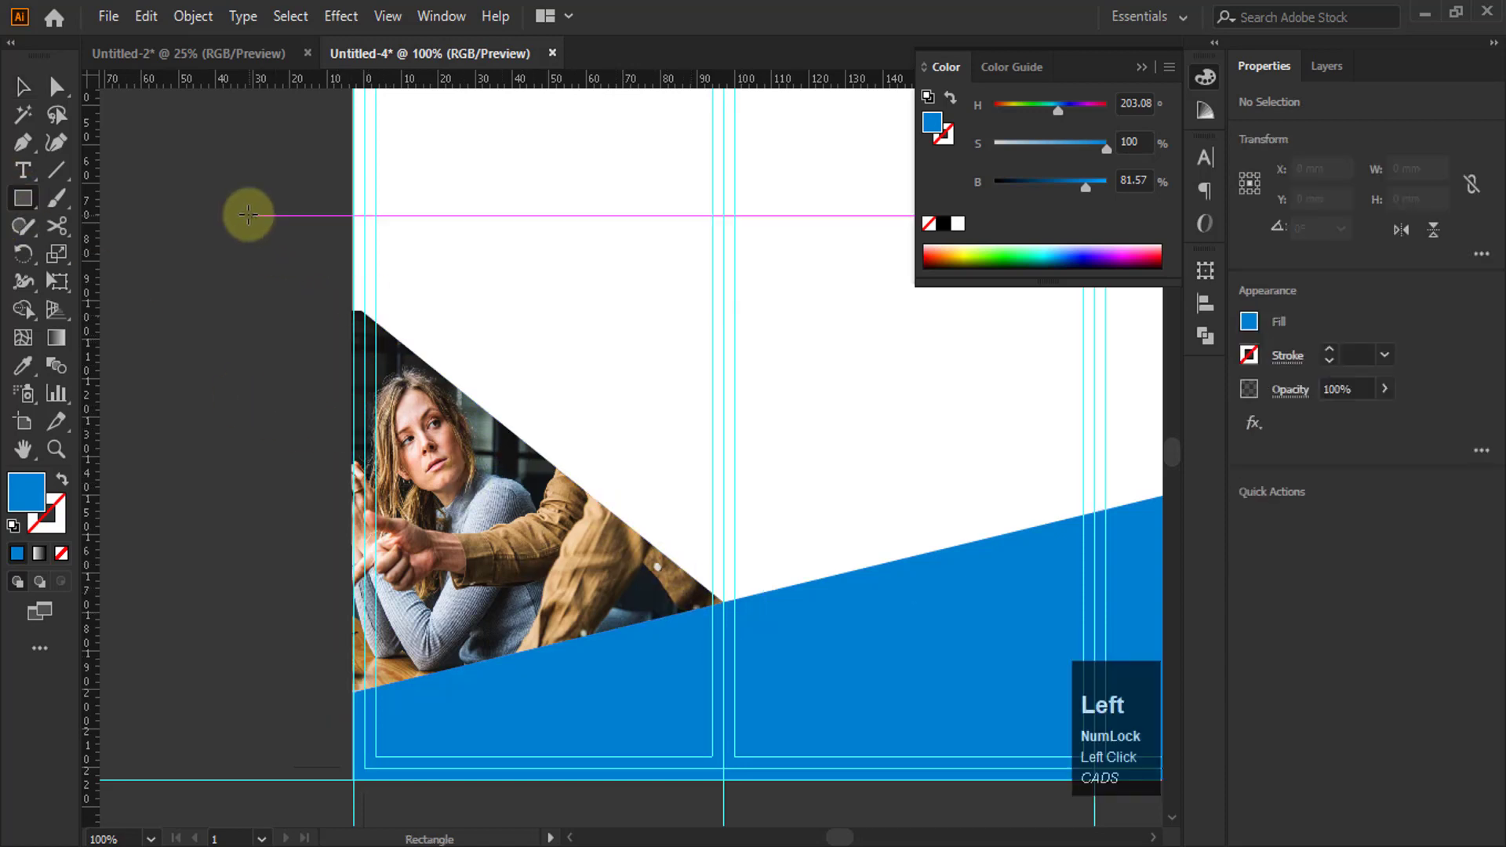
drag(249, 230, 271, 698)
click(23, 87)
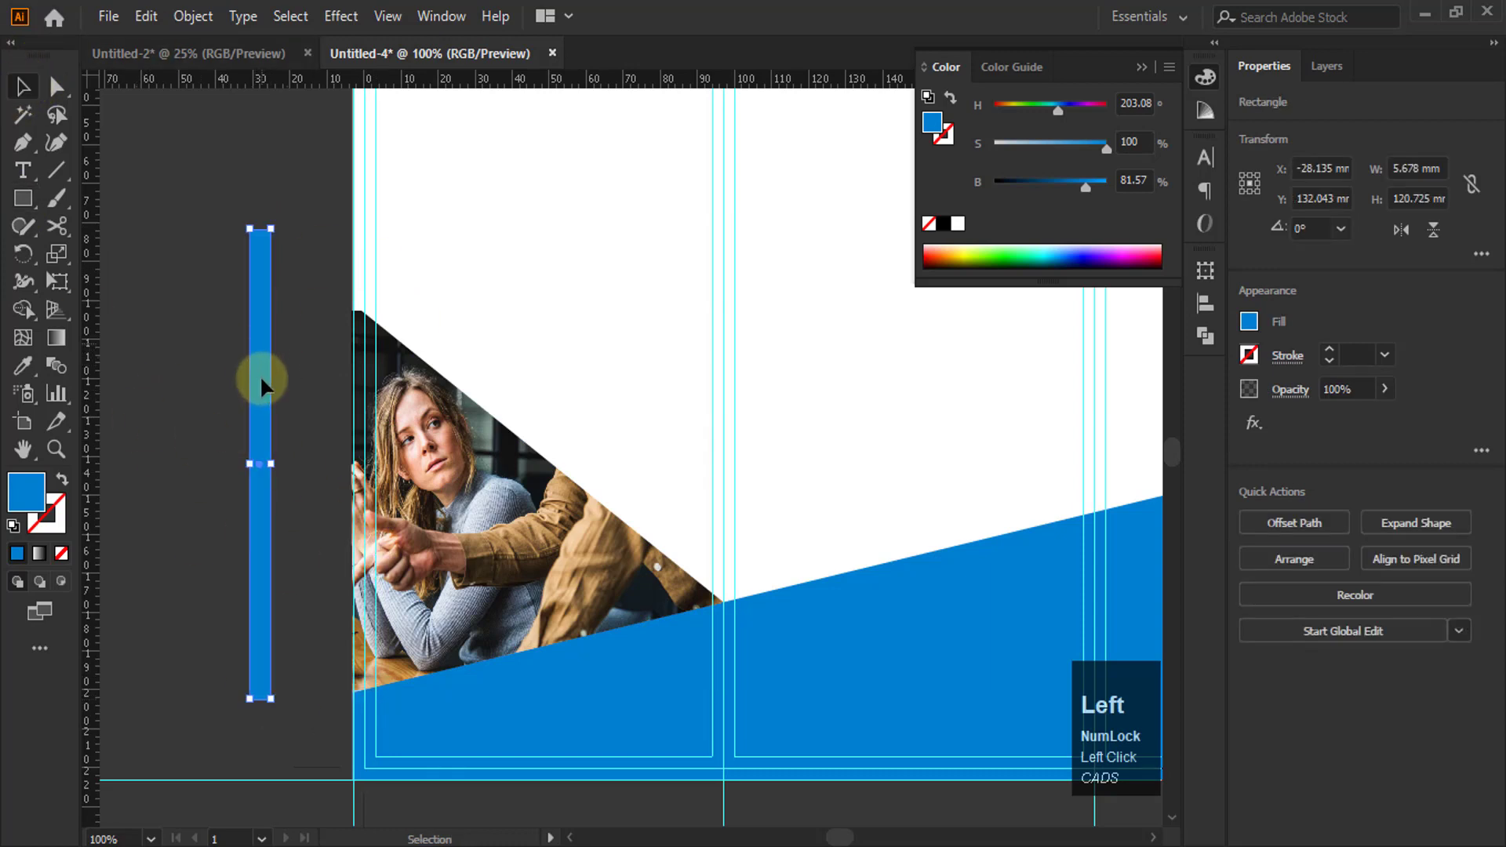
drag(259, 373, 352, 432)
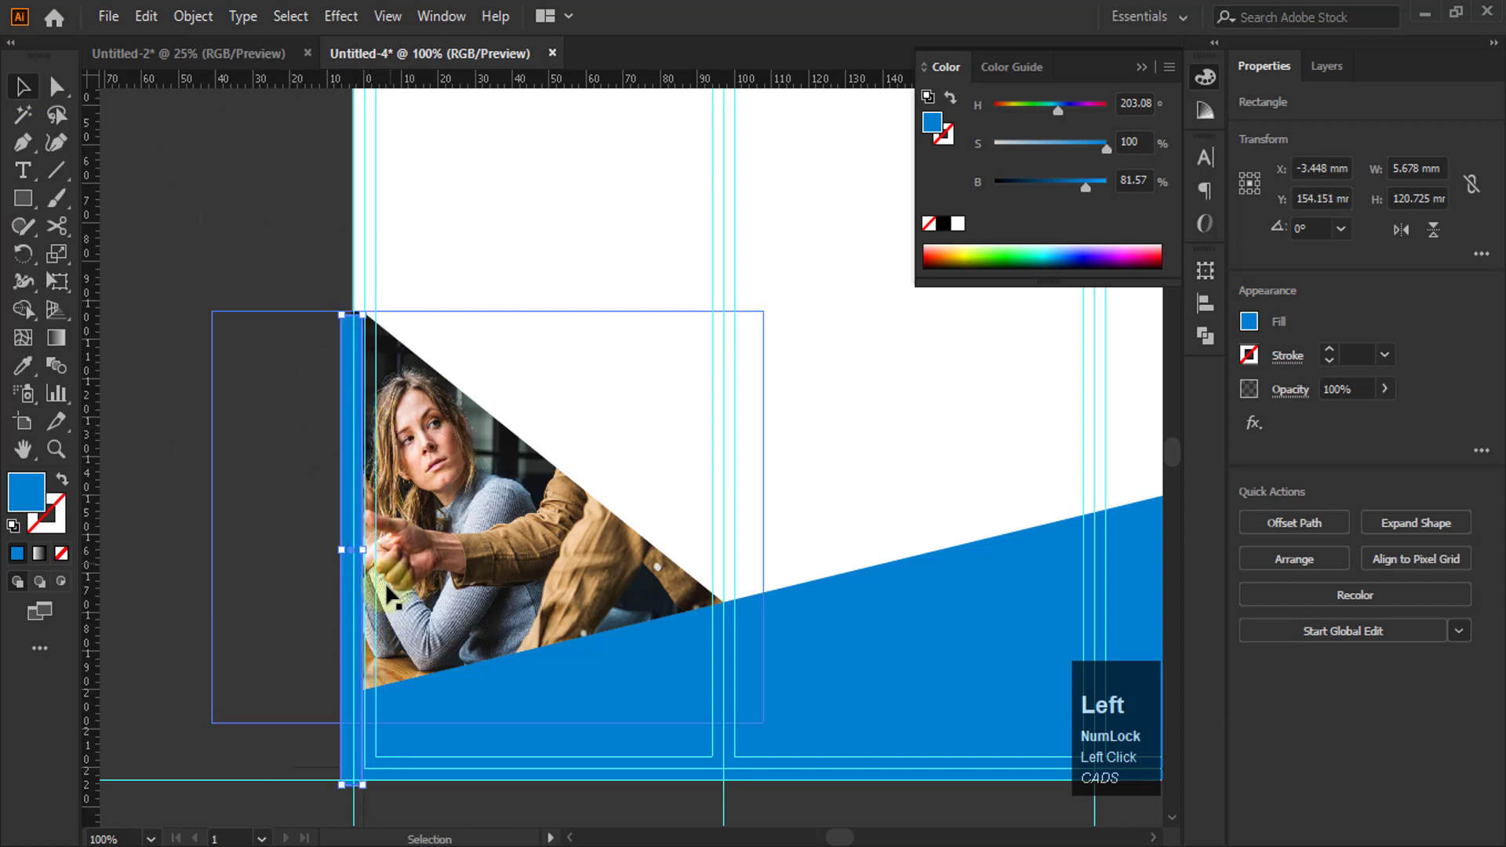
Rotate the strip about its upper end to about 52.4° so it follows the masked photo's sloped edge
click(22, 254)
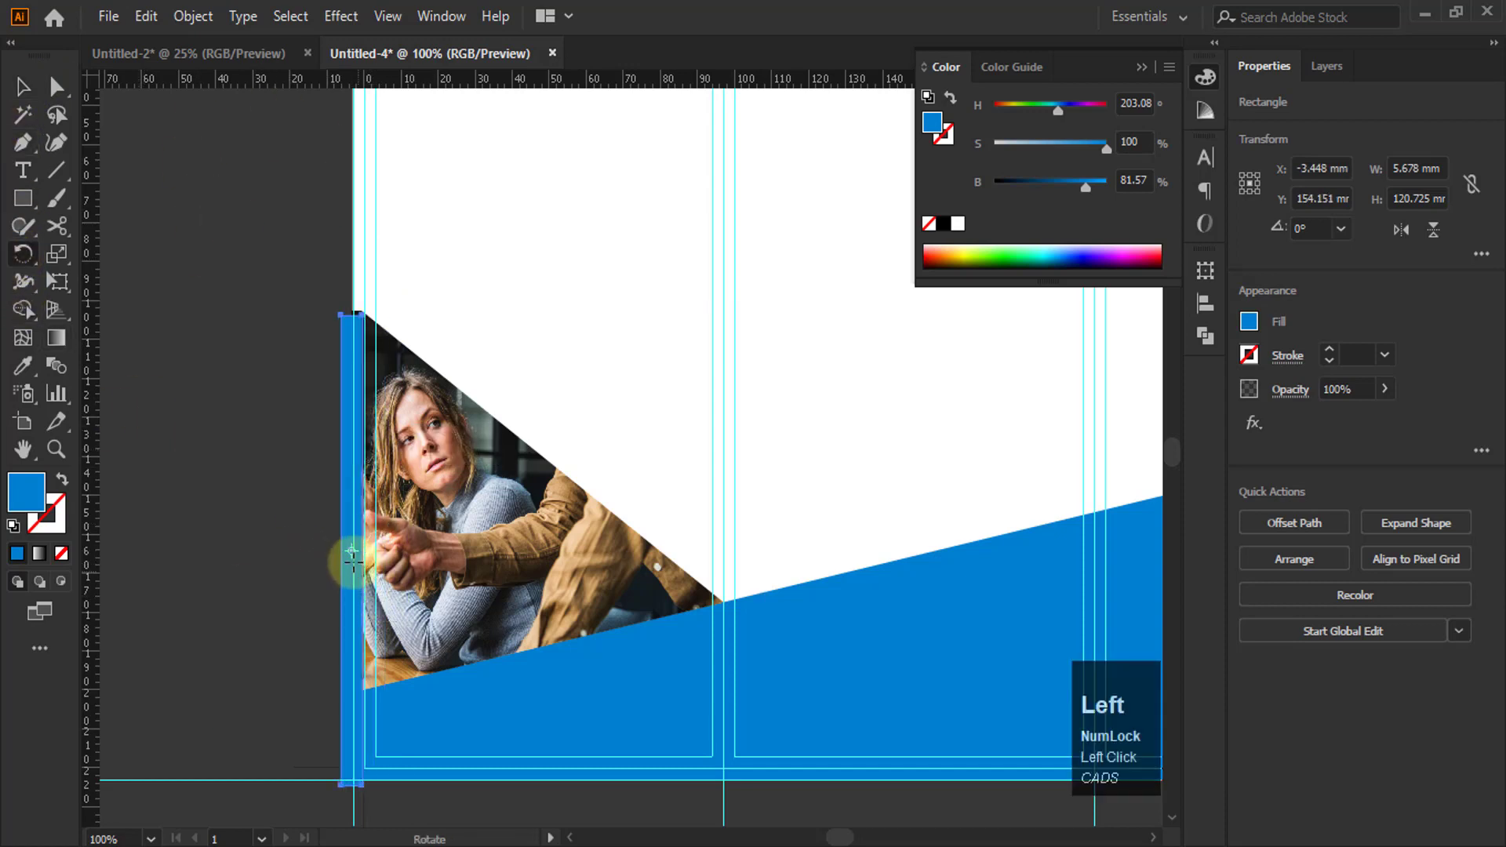
drag(352, 554, 383, 585)
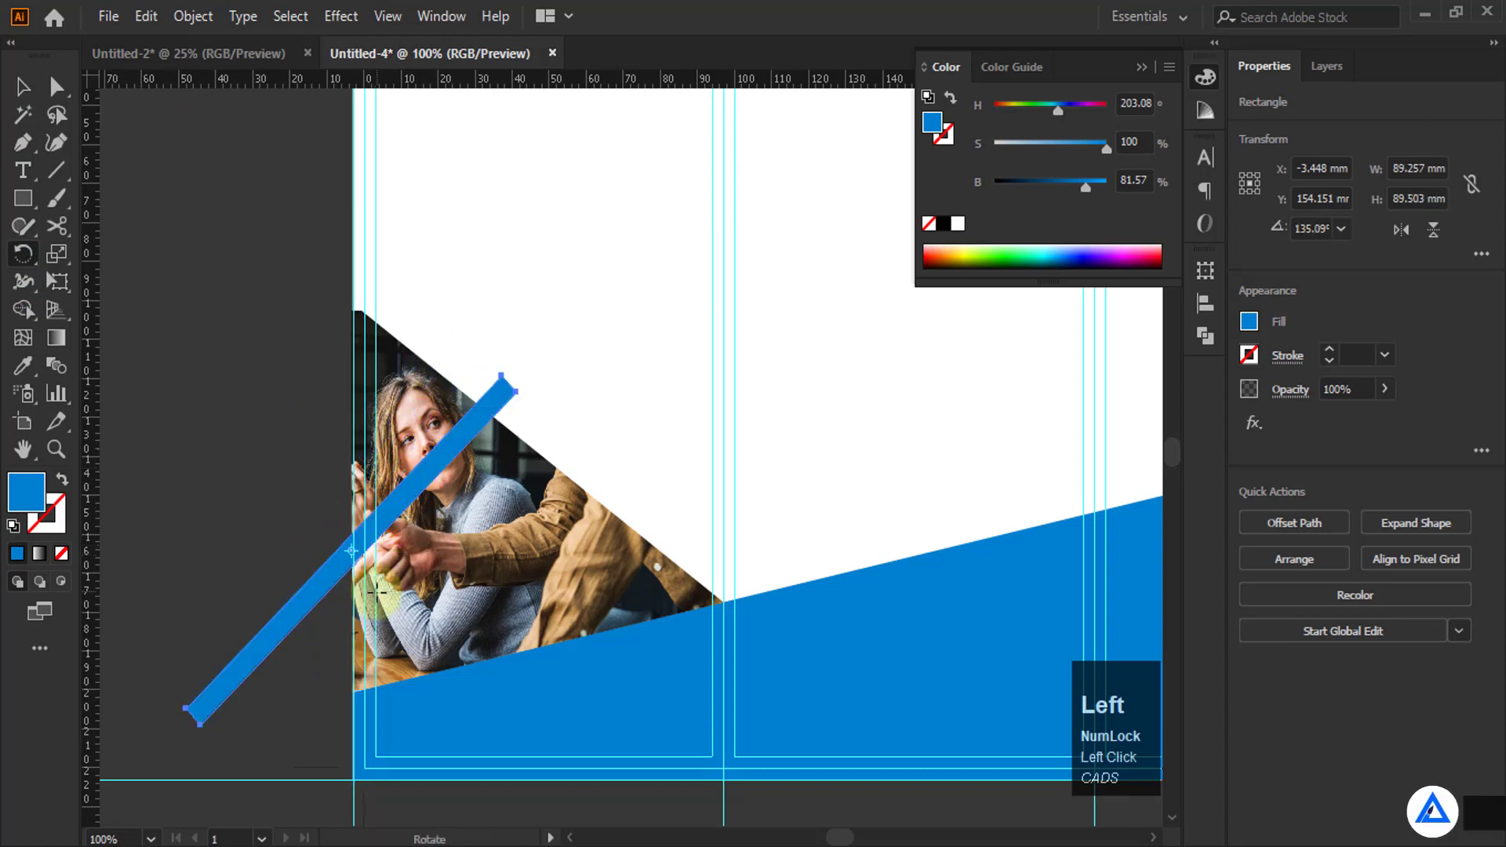
key(ctrl+z)
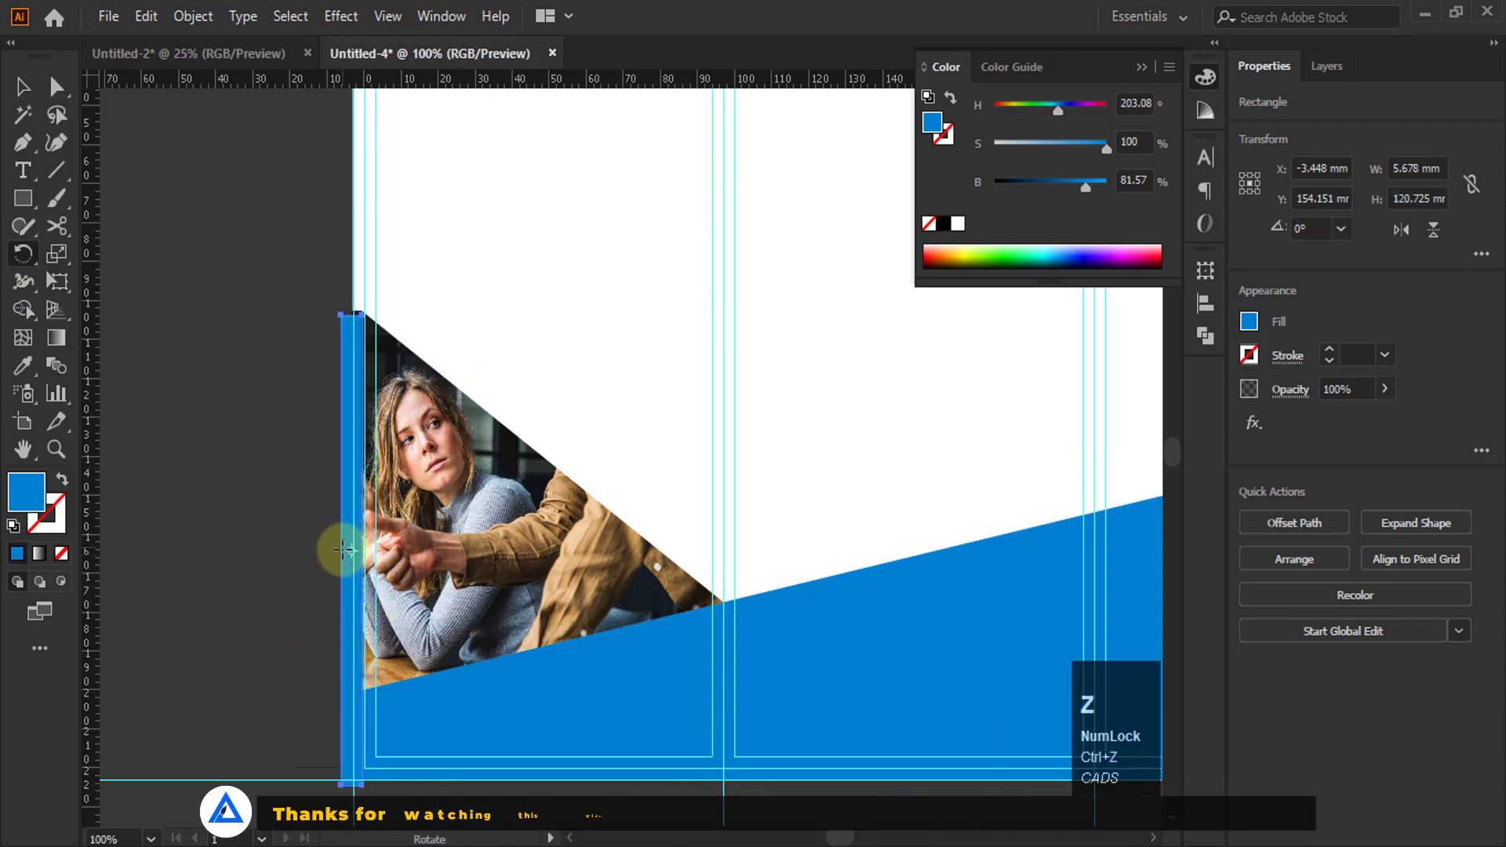
click(354, 315)
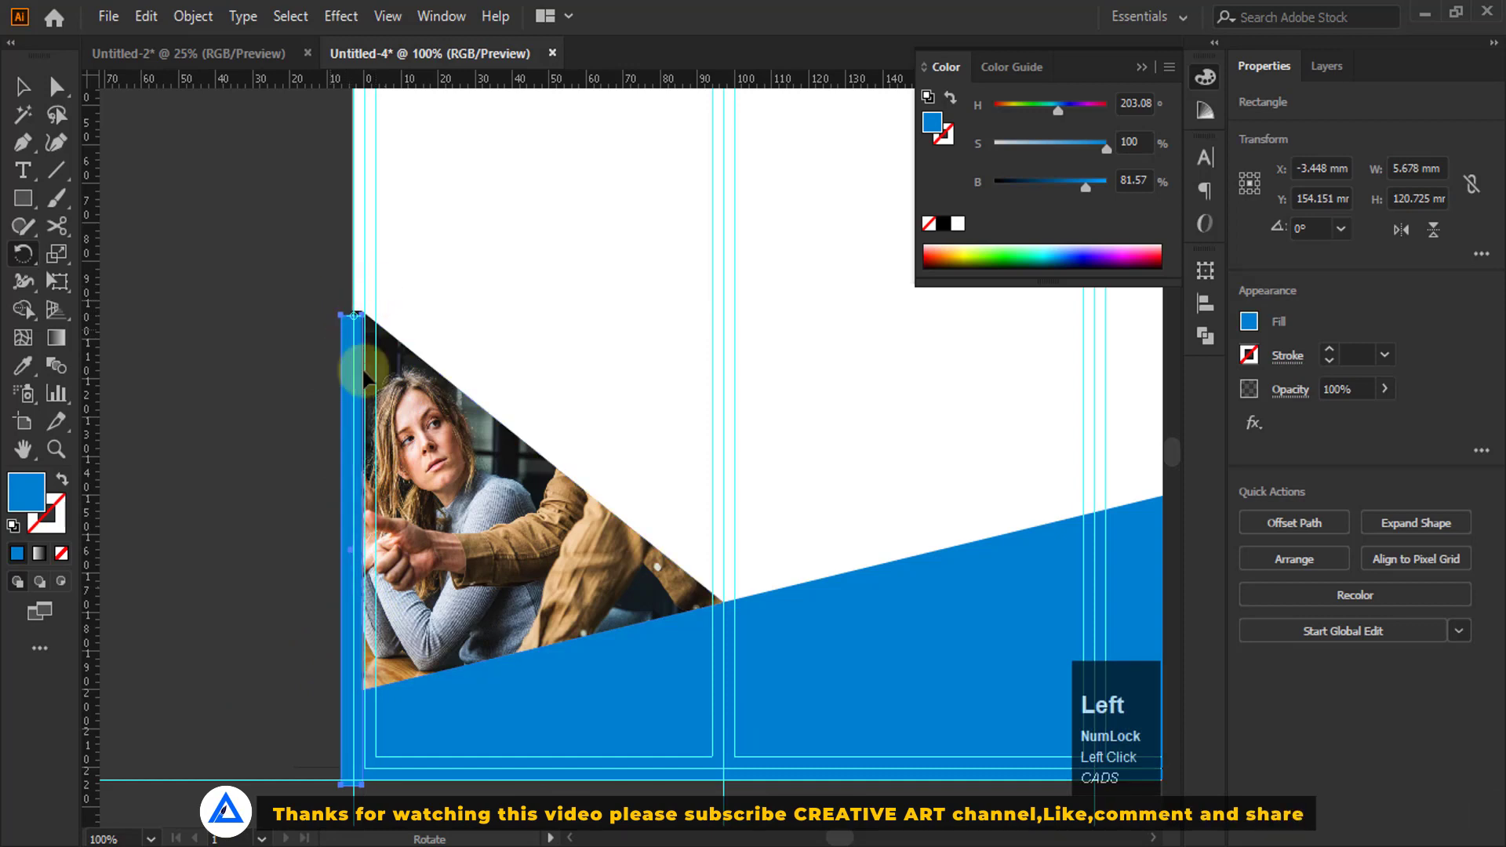
drag(360, 763, 652, 551)
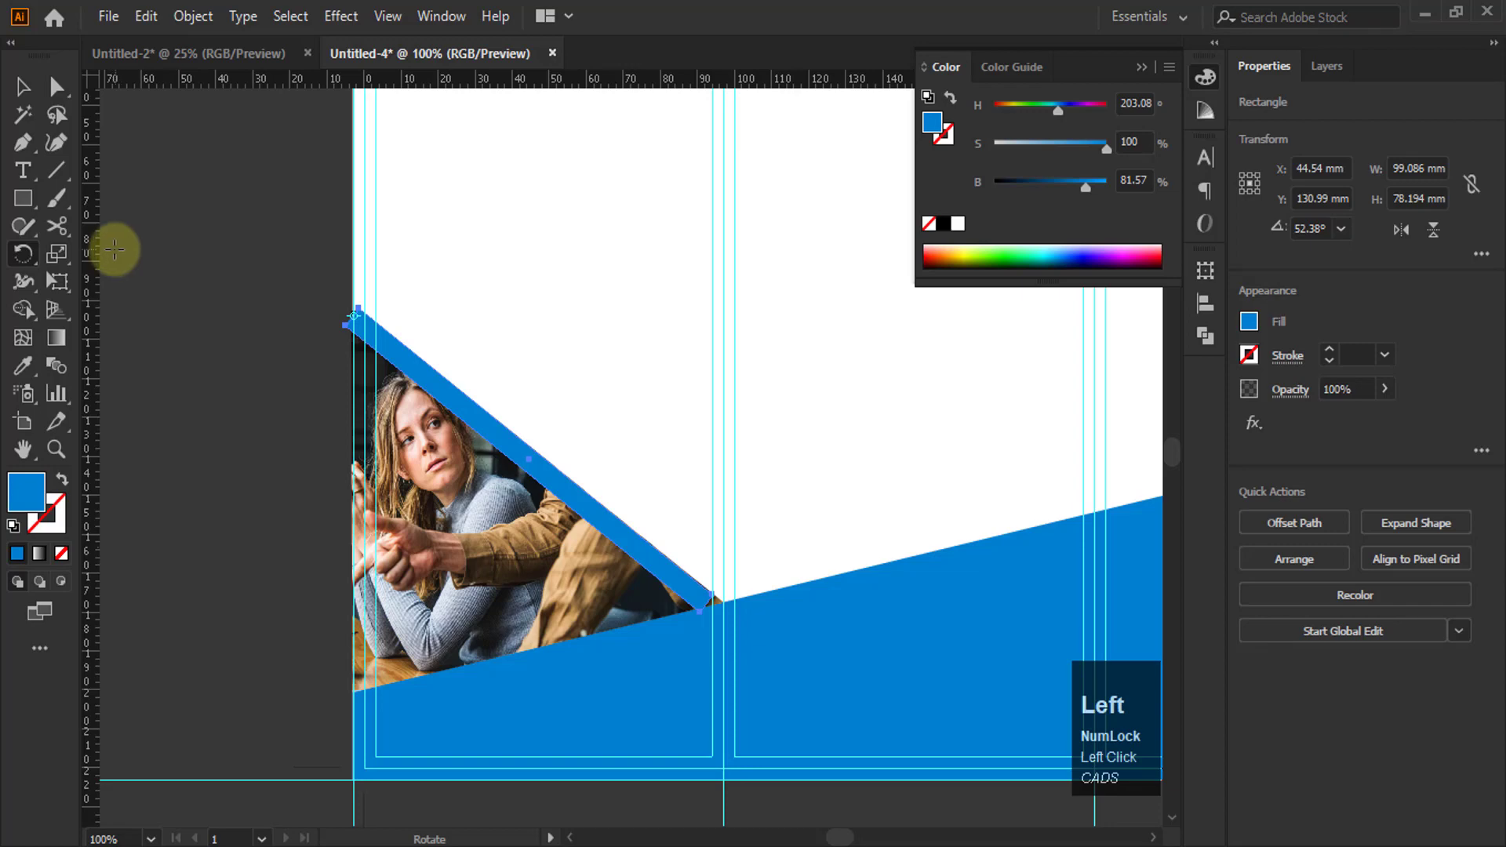
Move the strip down along the photo's sloped edge so its lower outer corner meets the photo's tip
scroll(233, 497, left, 2)
click(56, 86)
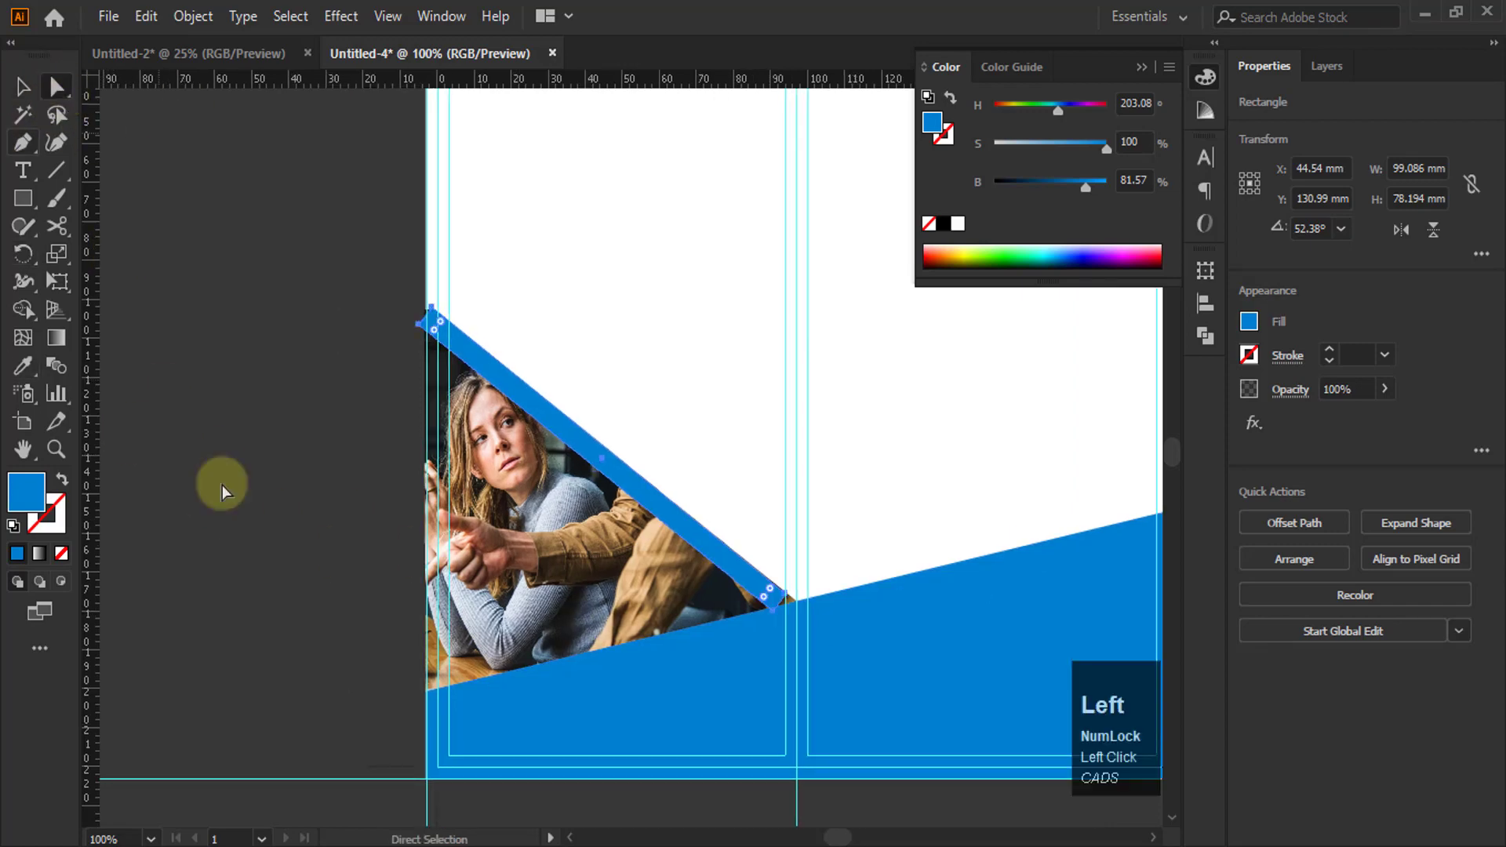
scroll(801, 609, up, 3)
scroll(745, 521, up, 3)
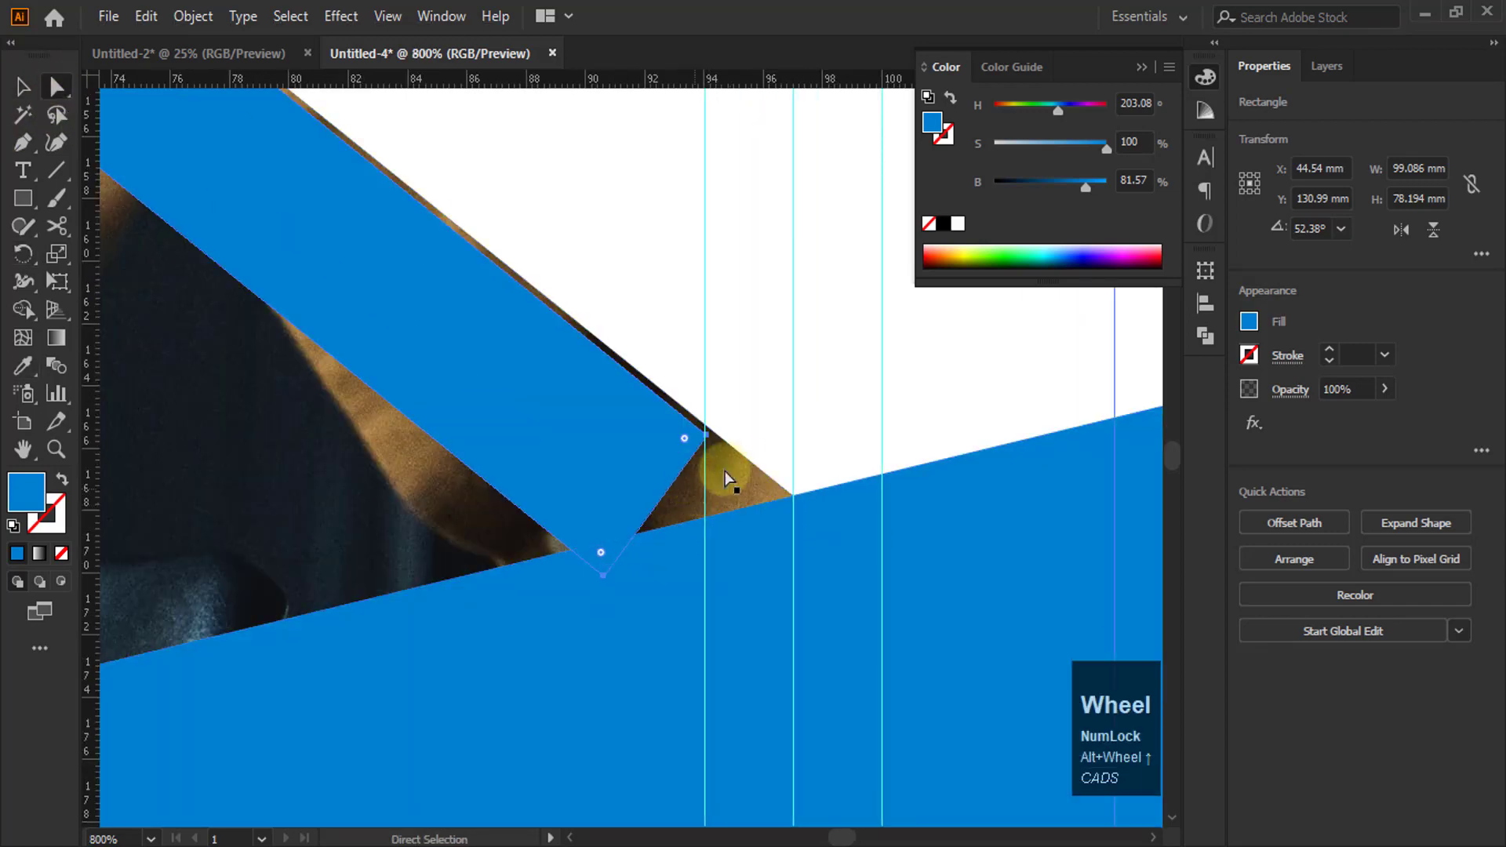
drag(710, 439, 802, 520)
alt+scroll(874, 643, down, 2)
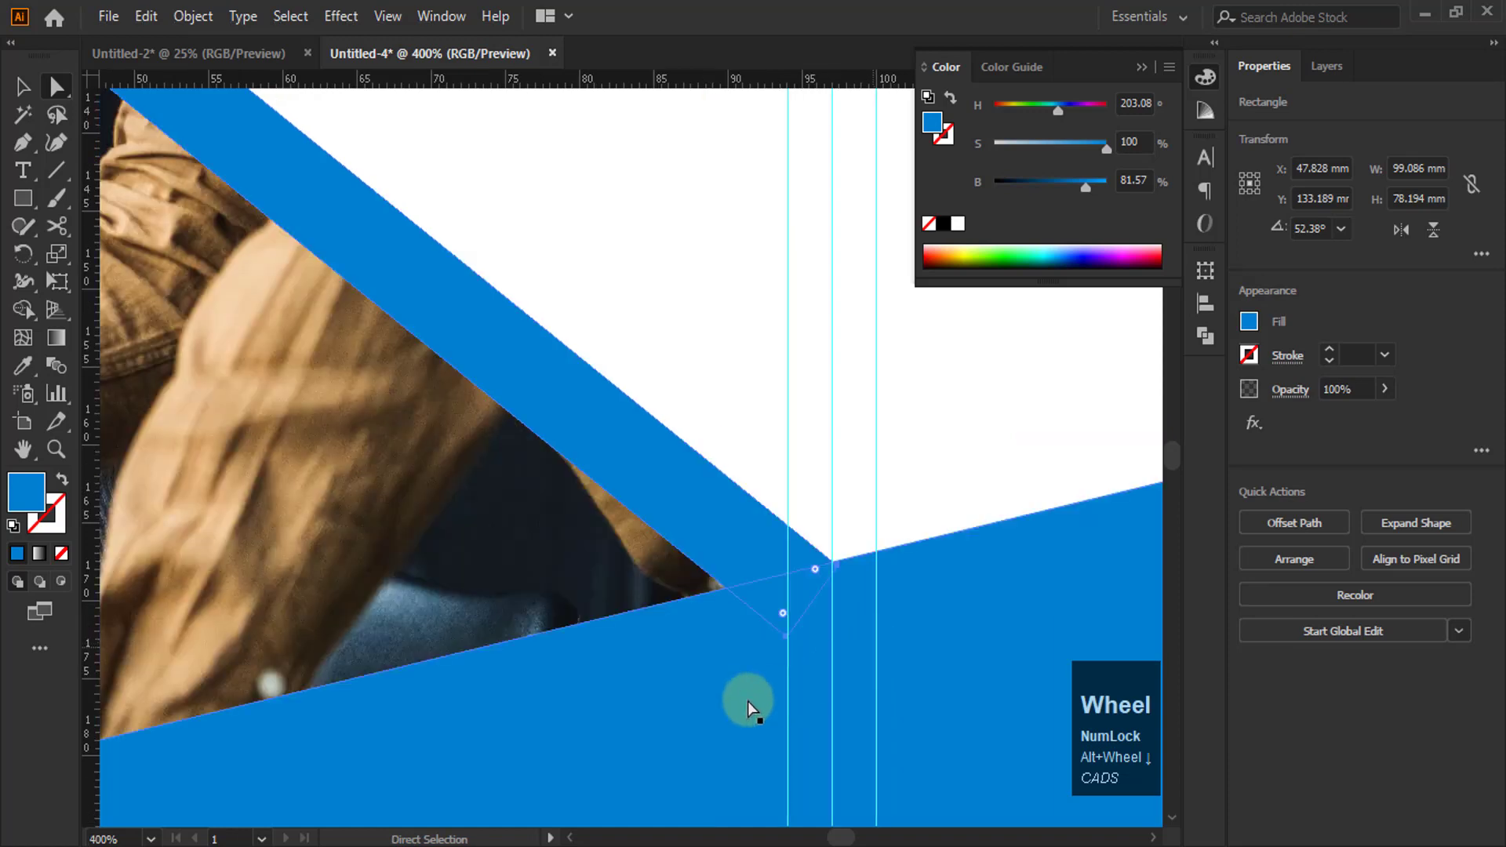
Fill the diagonal strip with the orange sampled from the orange color square
click(589, 440)
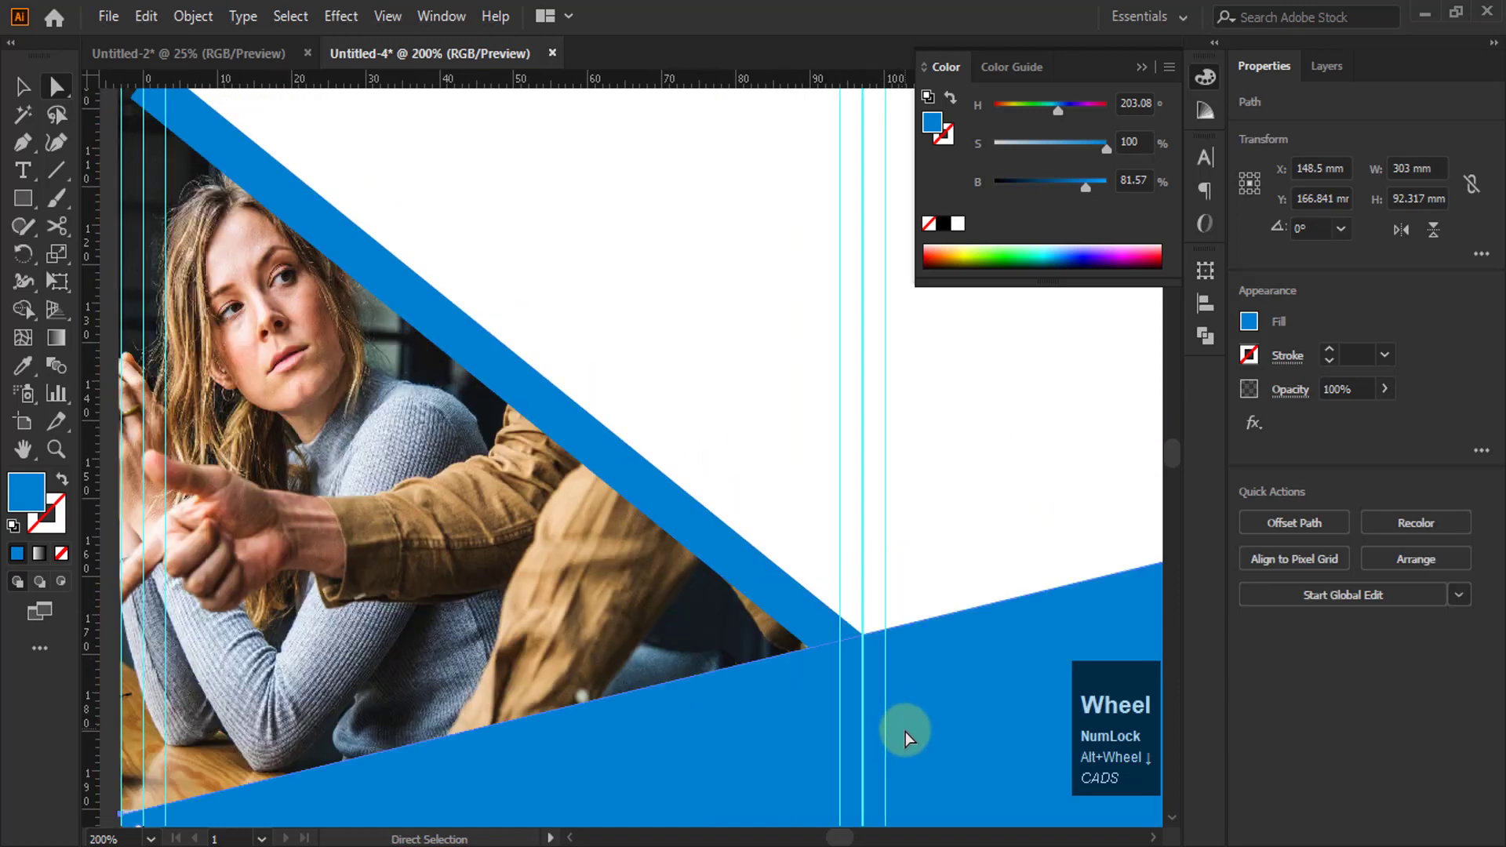
alt+scroll(884, 690, up, 2)
click(860, 741)
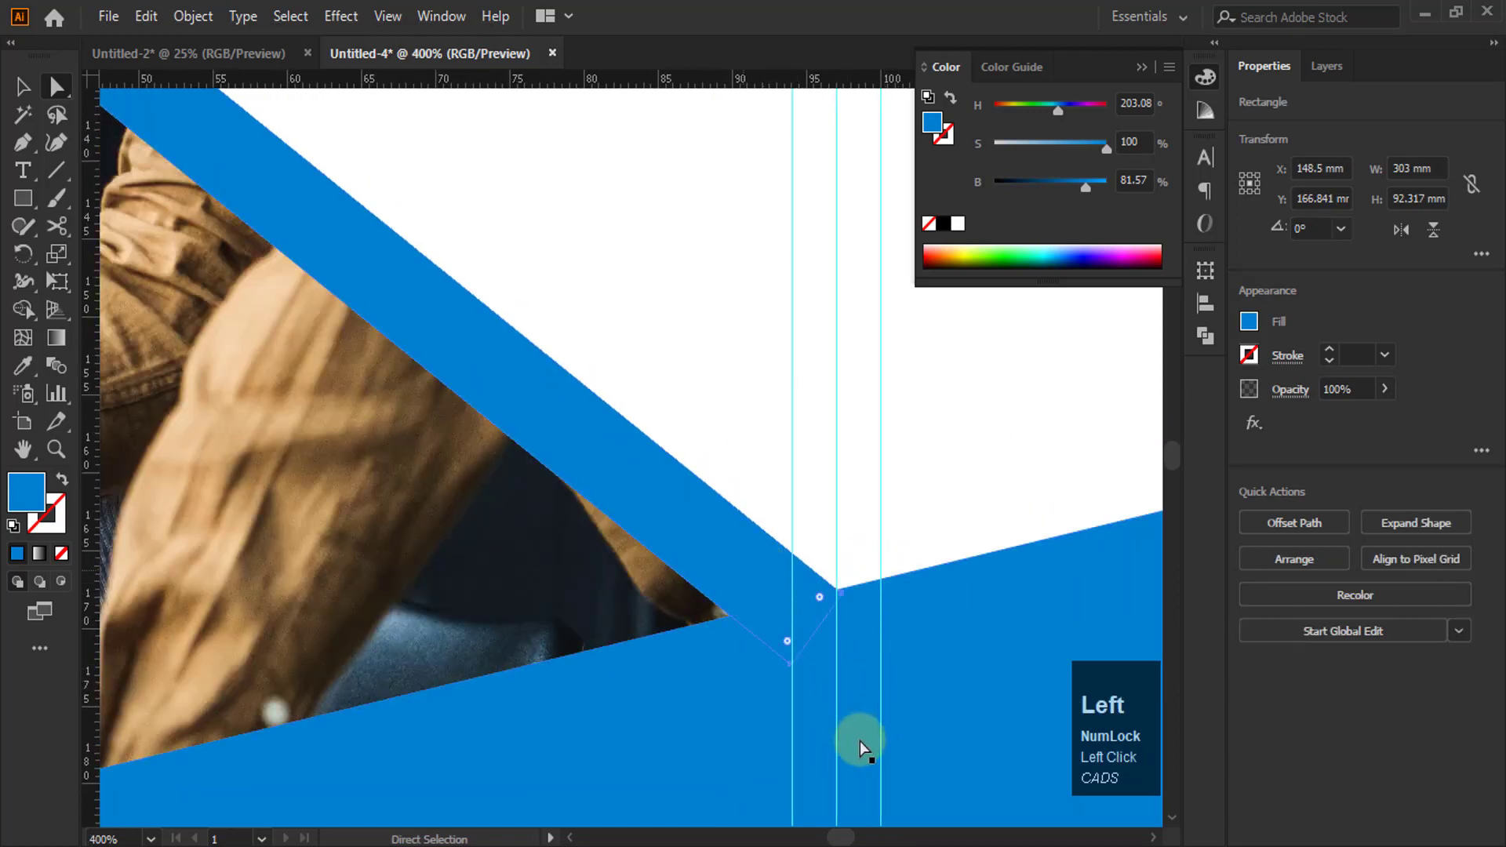
alt+scroll(745, 657, down, 5)
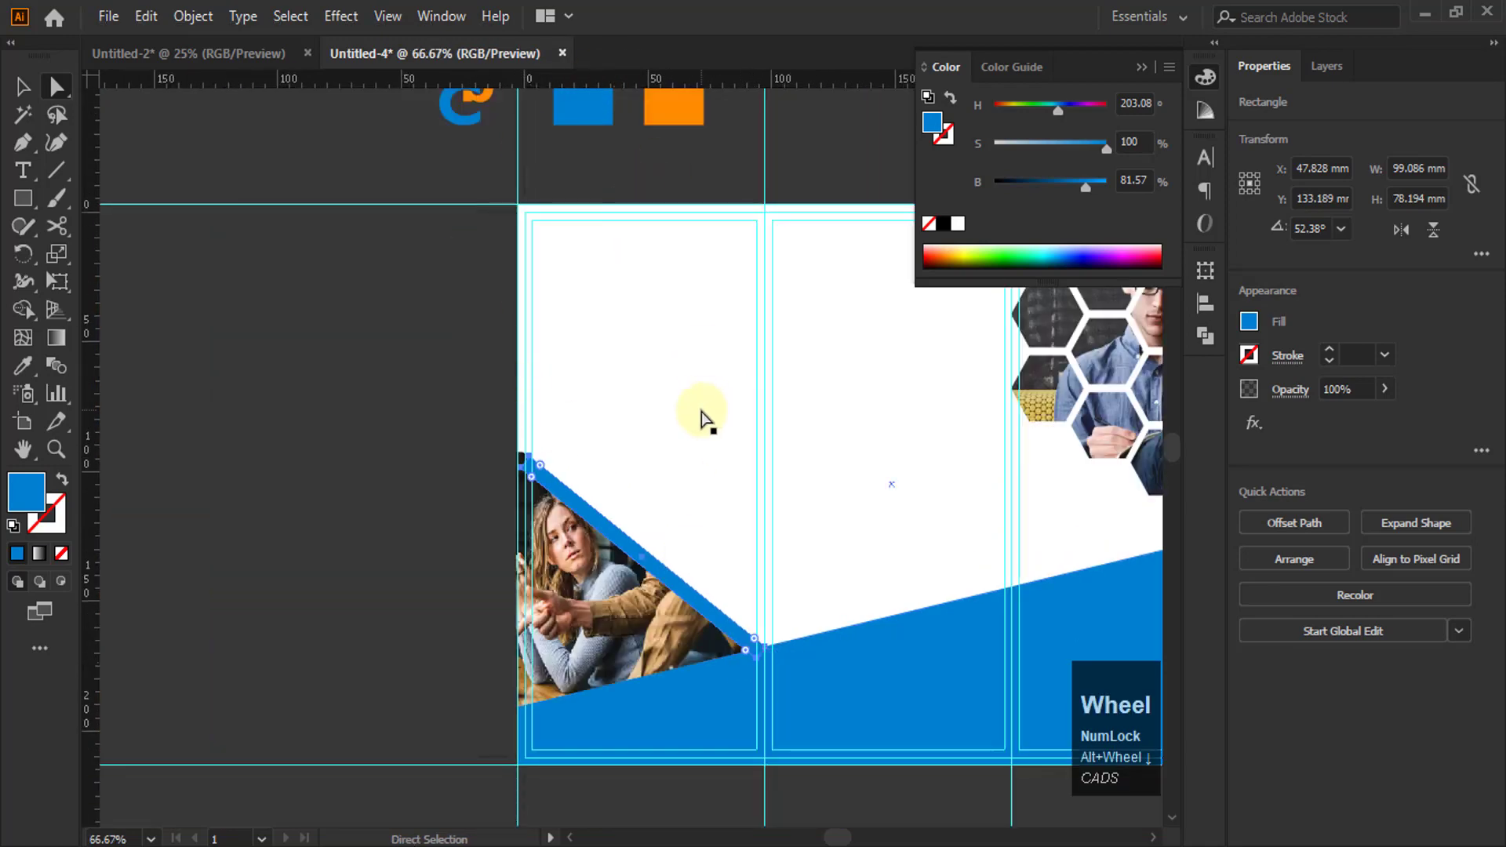
key(i)
click(674, 109)
Move the orange strip's two lower corner points onto the blue shape's slope, at about X 89.9, Y 169.2 mm and X 97, Y 167.5 mm
alt+scroll(789, 729, up, 3)
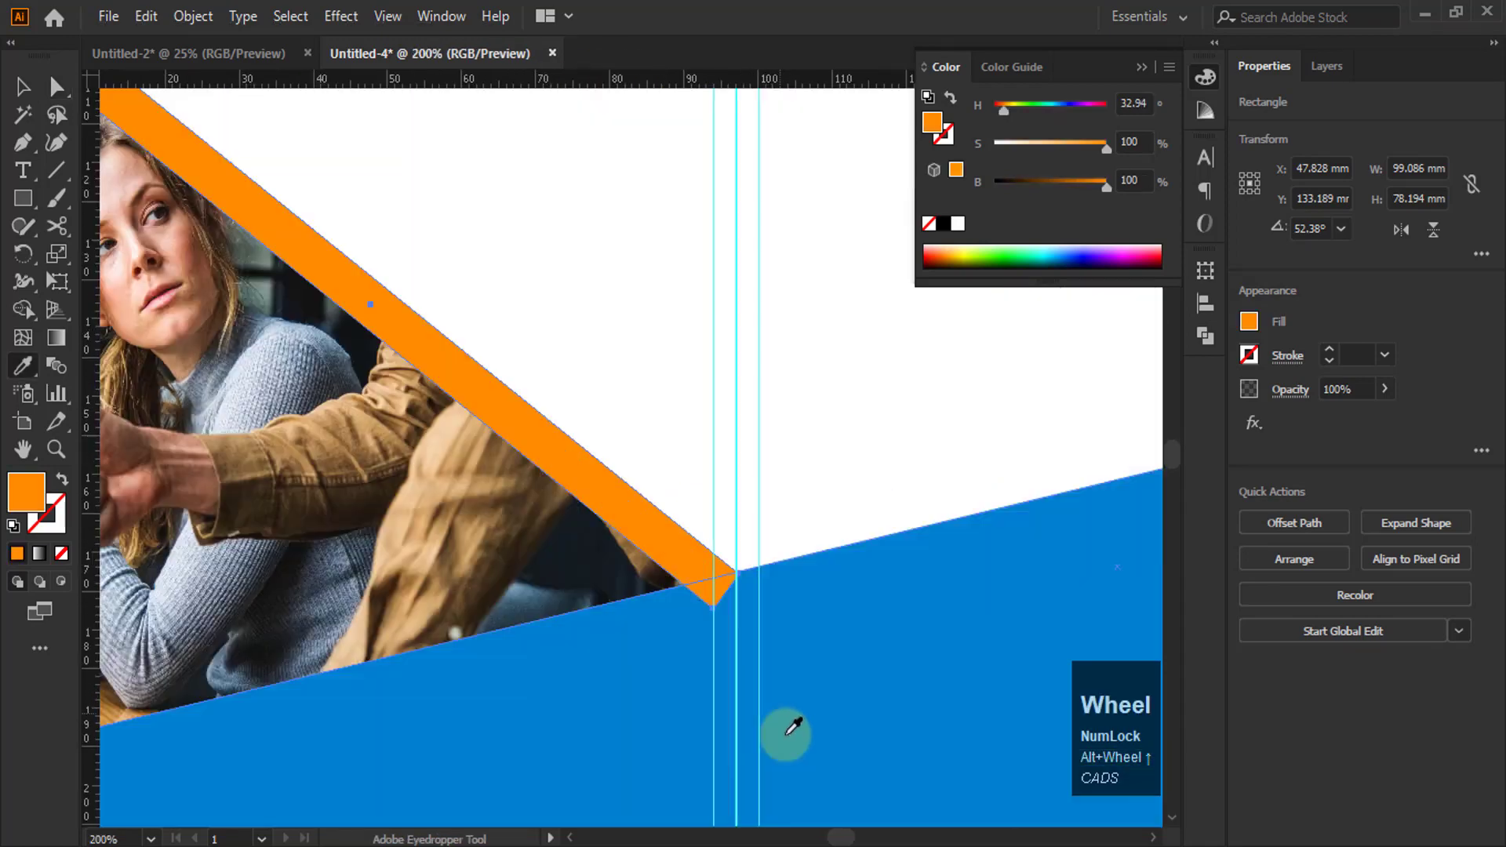
scroll(746, 691, up, 2)
alt+scroll(669, 716, up, 2)
key(ctrl)
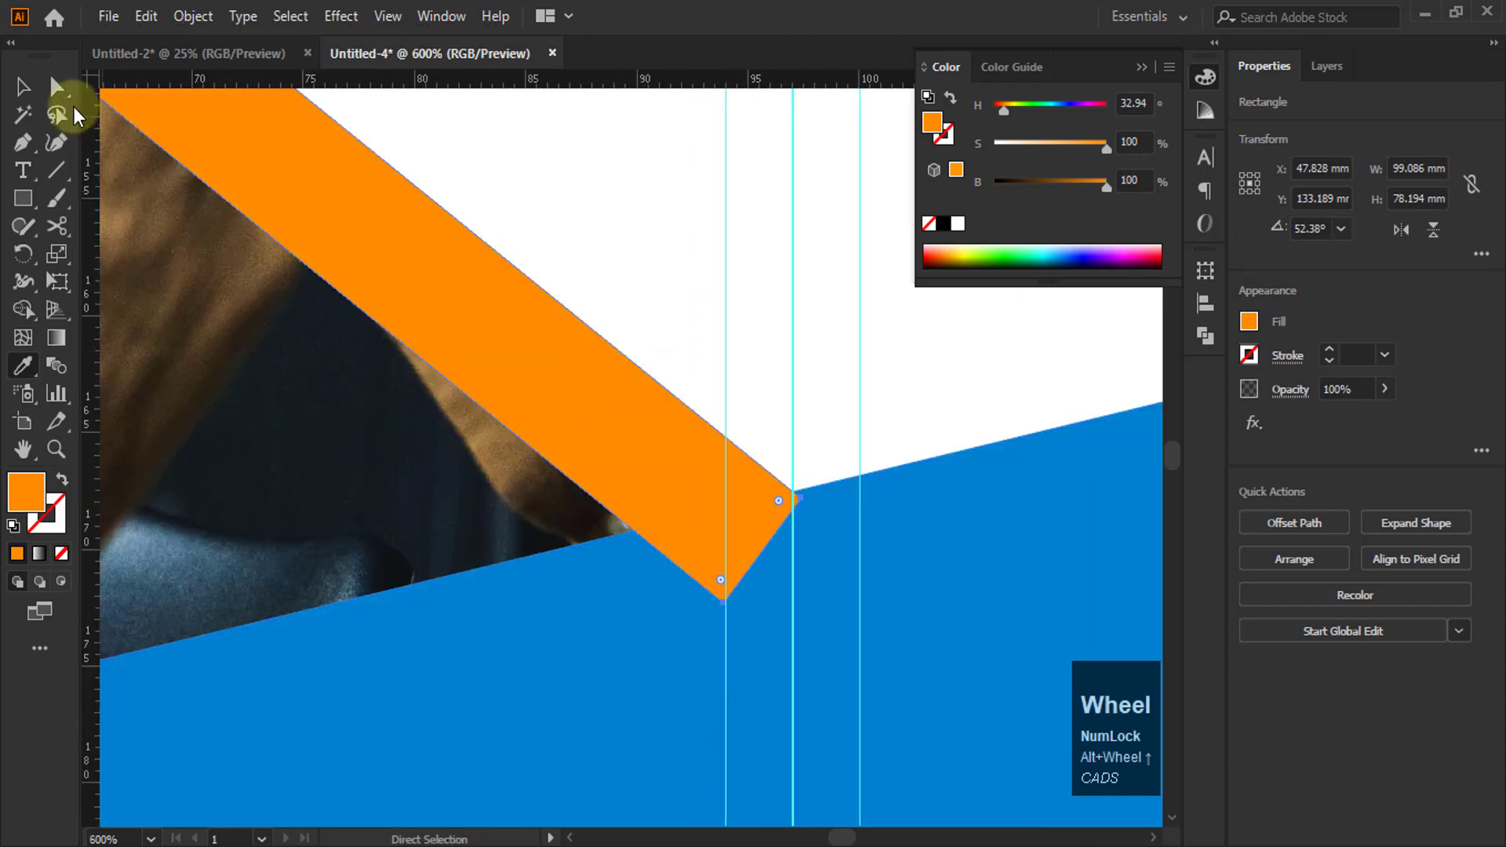
click(57, 86)
click(719, 609)
alt+scroll(706, 600, up, 3)
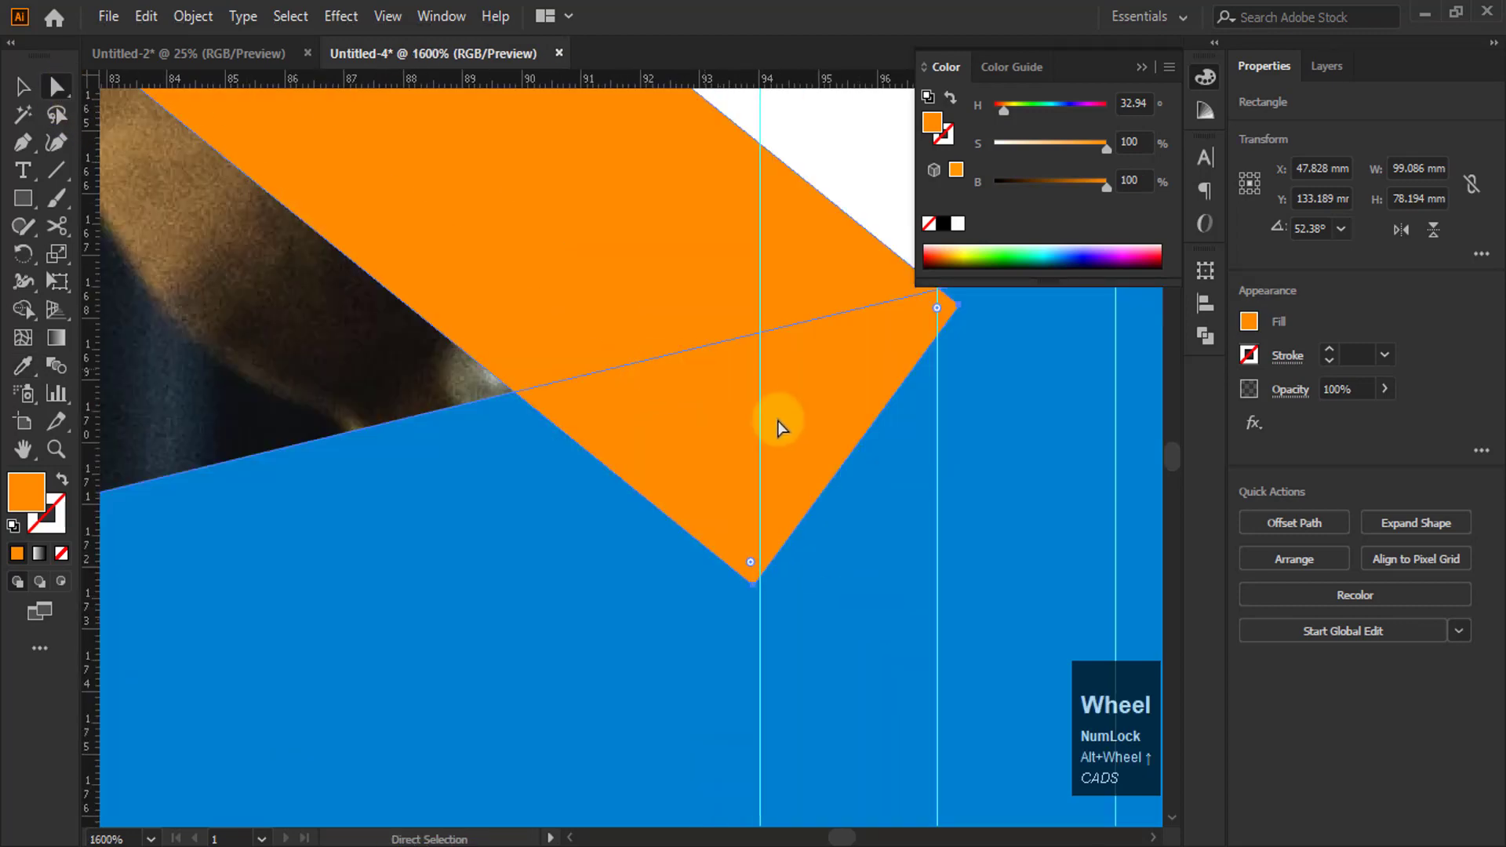
click(769, 385)
alt+scroll(689, 576, down, 2)
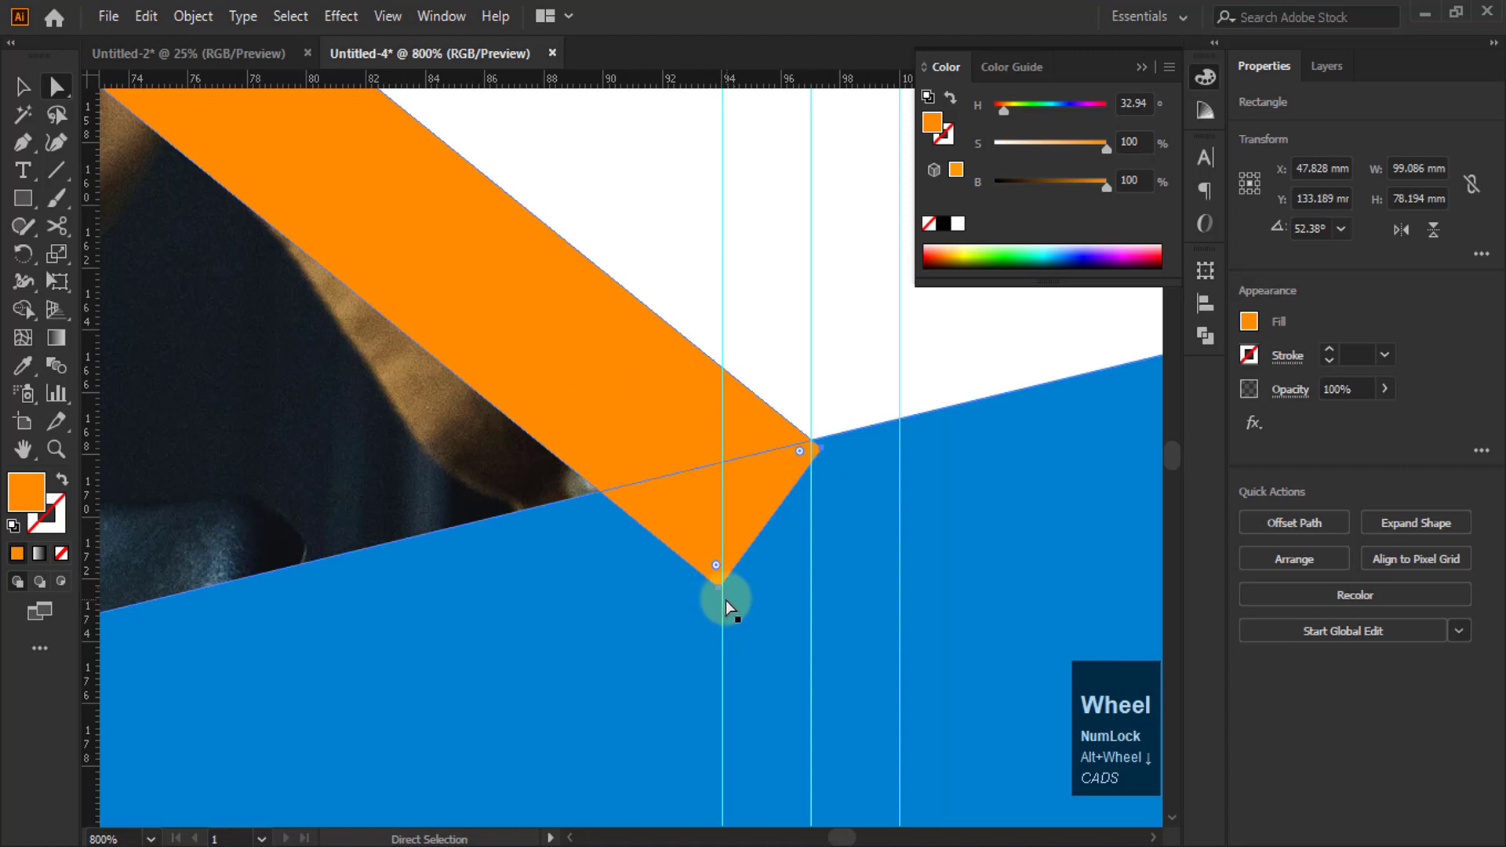
drag(722, 590, 585, 488)
key(ctrl+z)
click(690, 612)
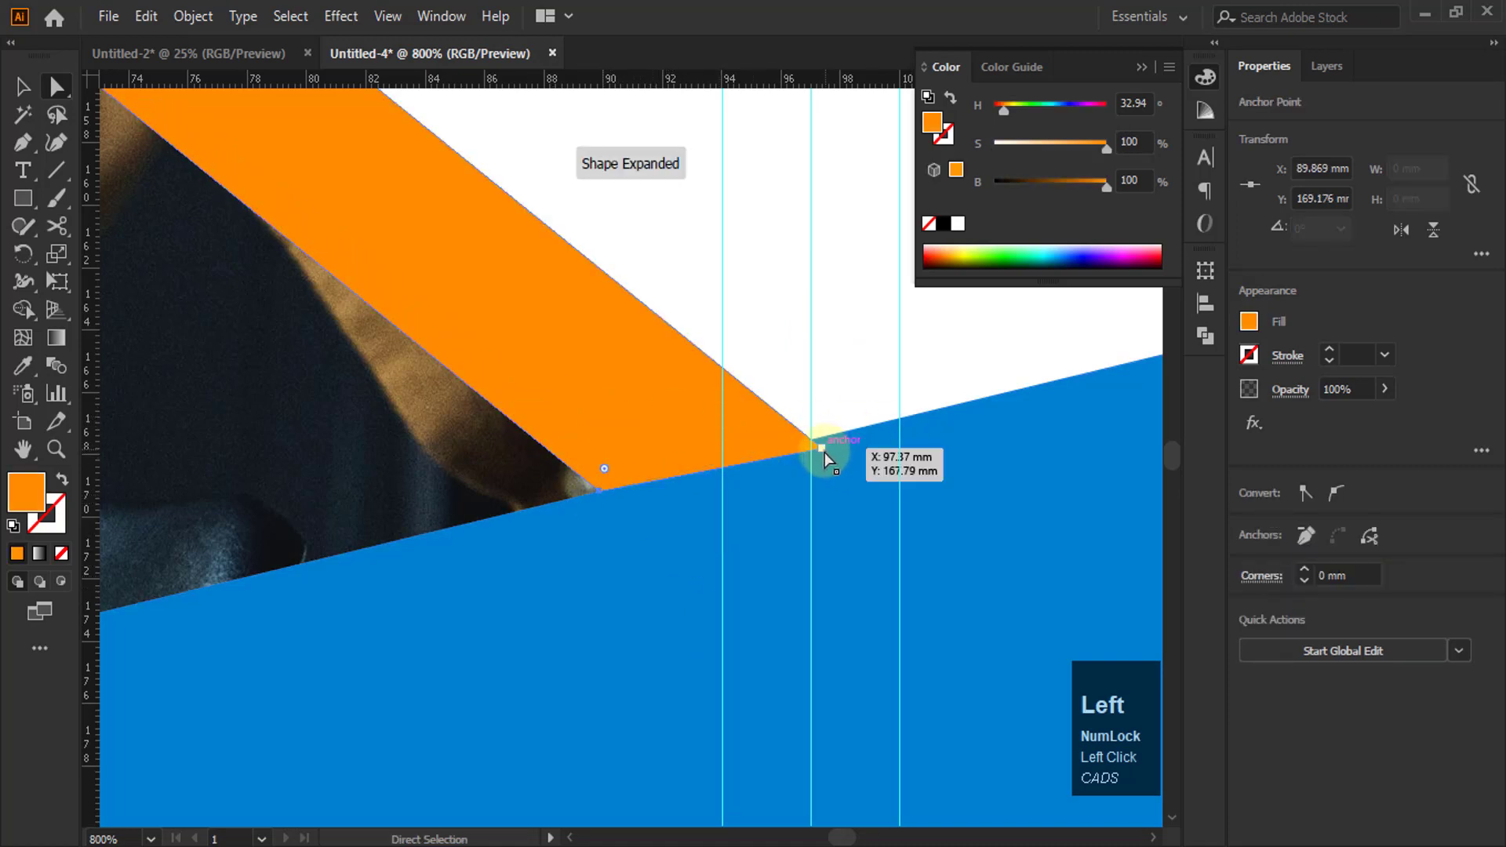
drag(826, 454, 815, 447)
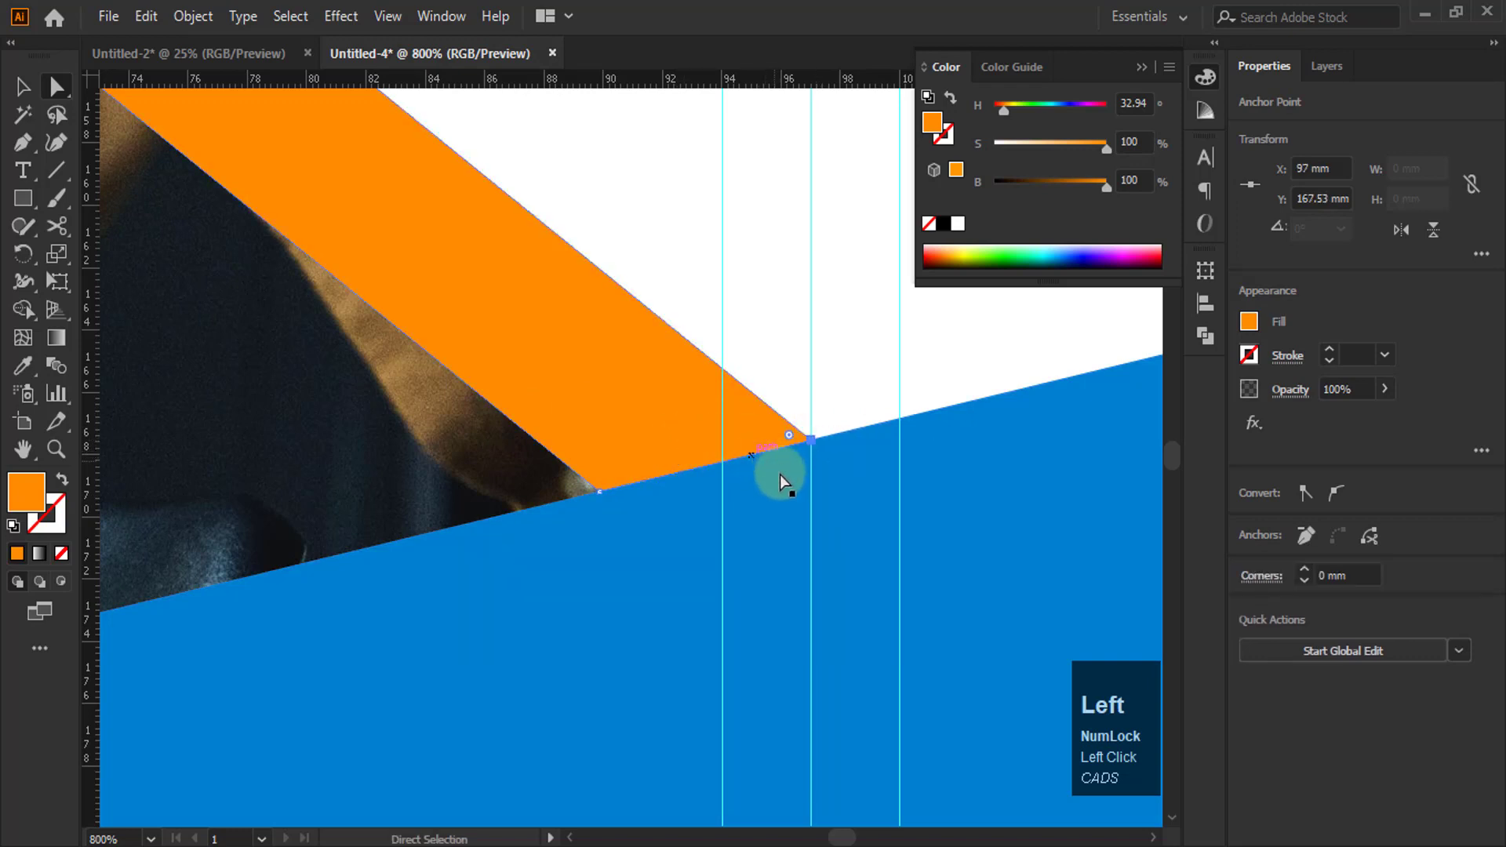
Move the orange strip's two upper corner points just past the artboard's bleed edge, the topmost to about X -3.7, Y 90.1 mm
scroll(913, 605, down, 3)
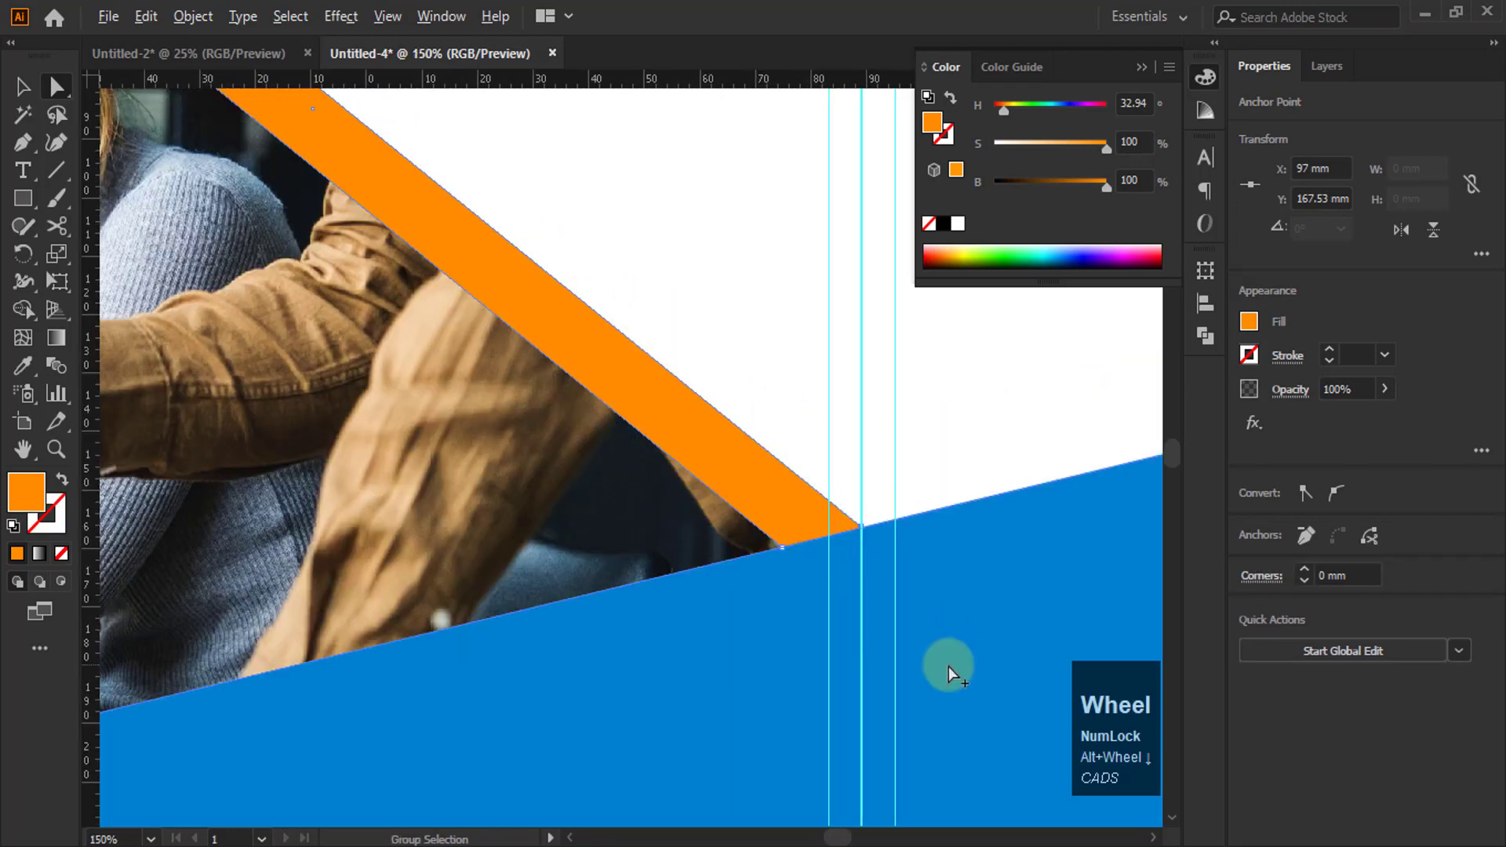
scroll(949, 666, down, 2)
scroll(383, 176, up, 4)
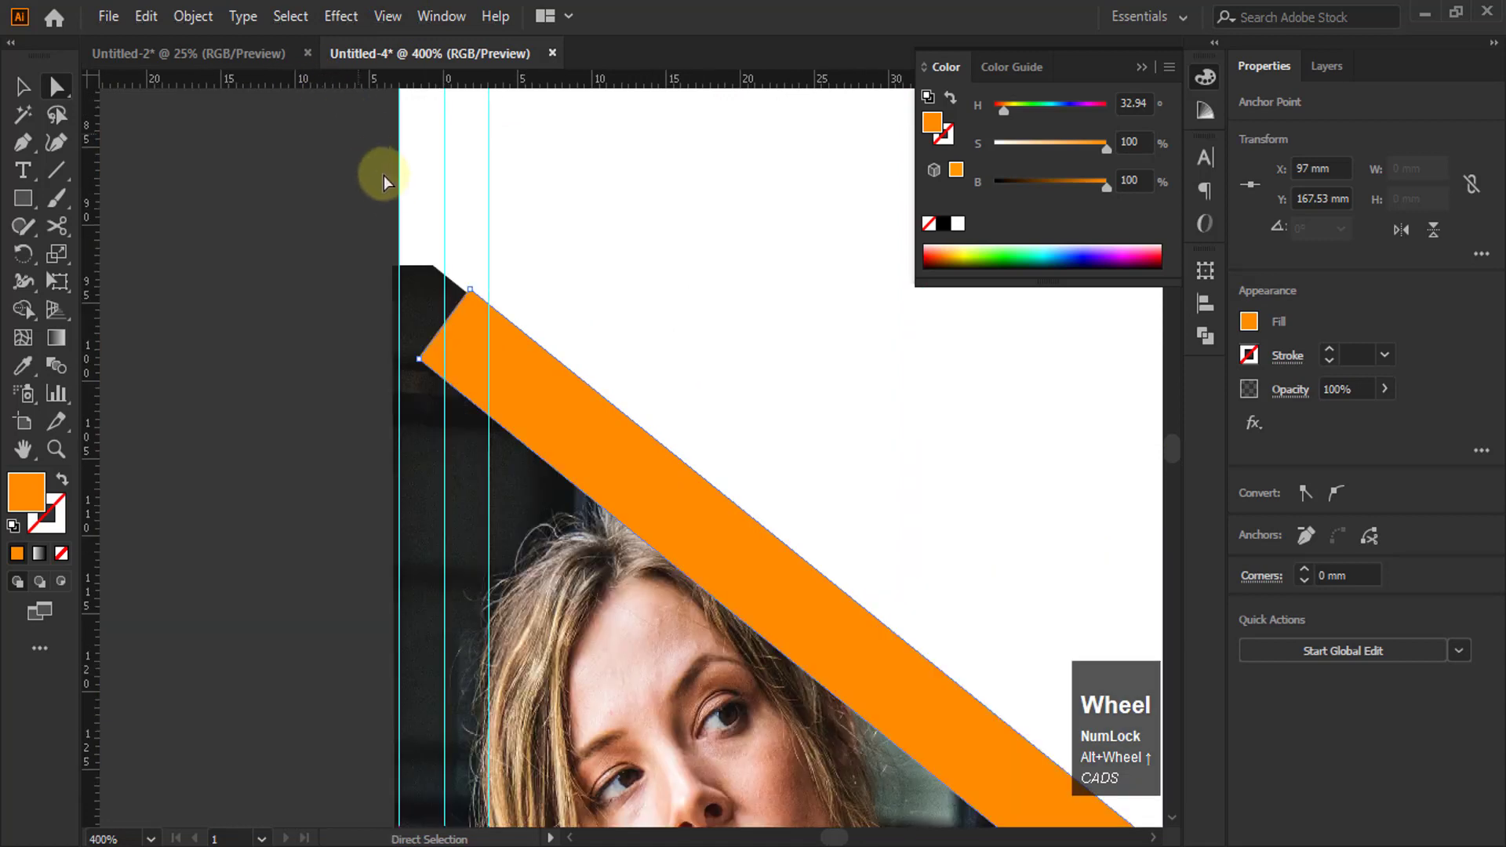
scroll(388, 182, up, 1)
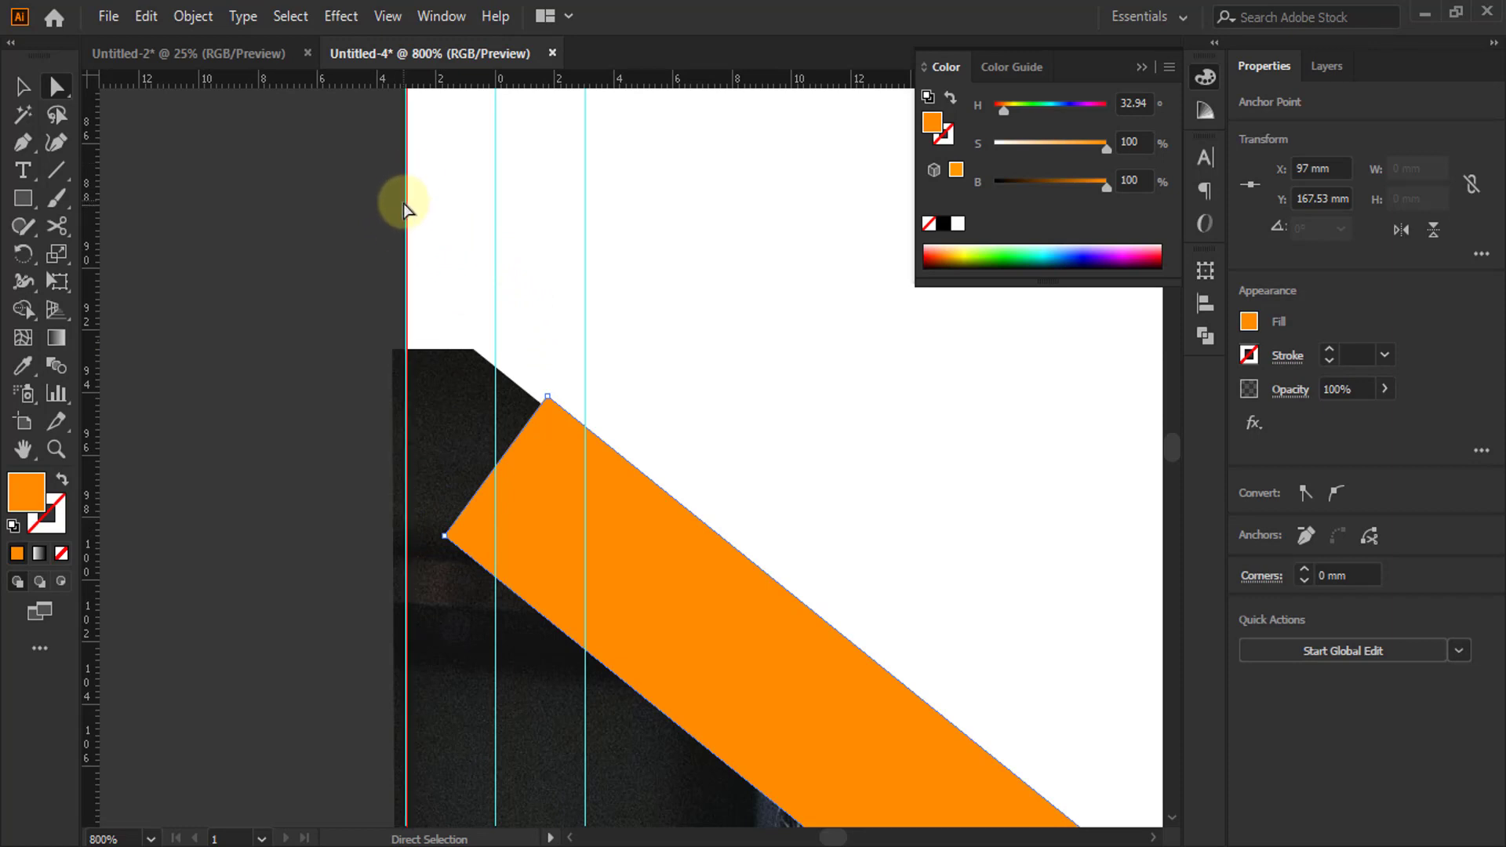
click(407, 337)
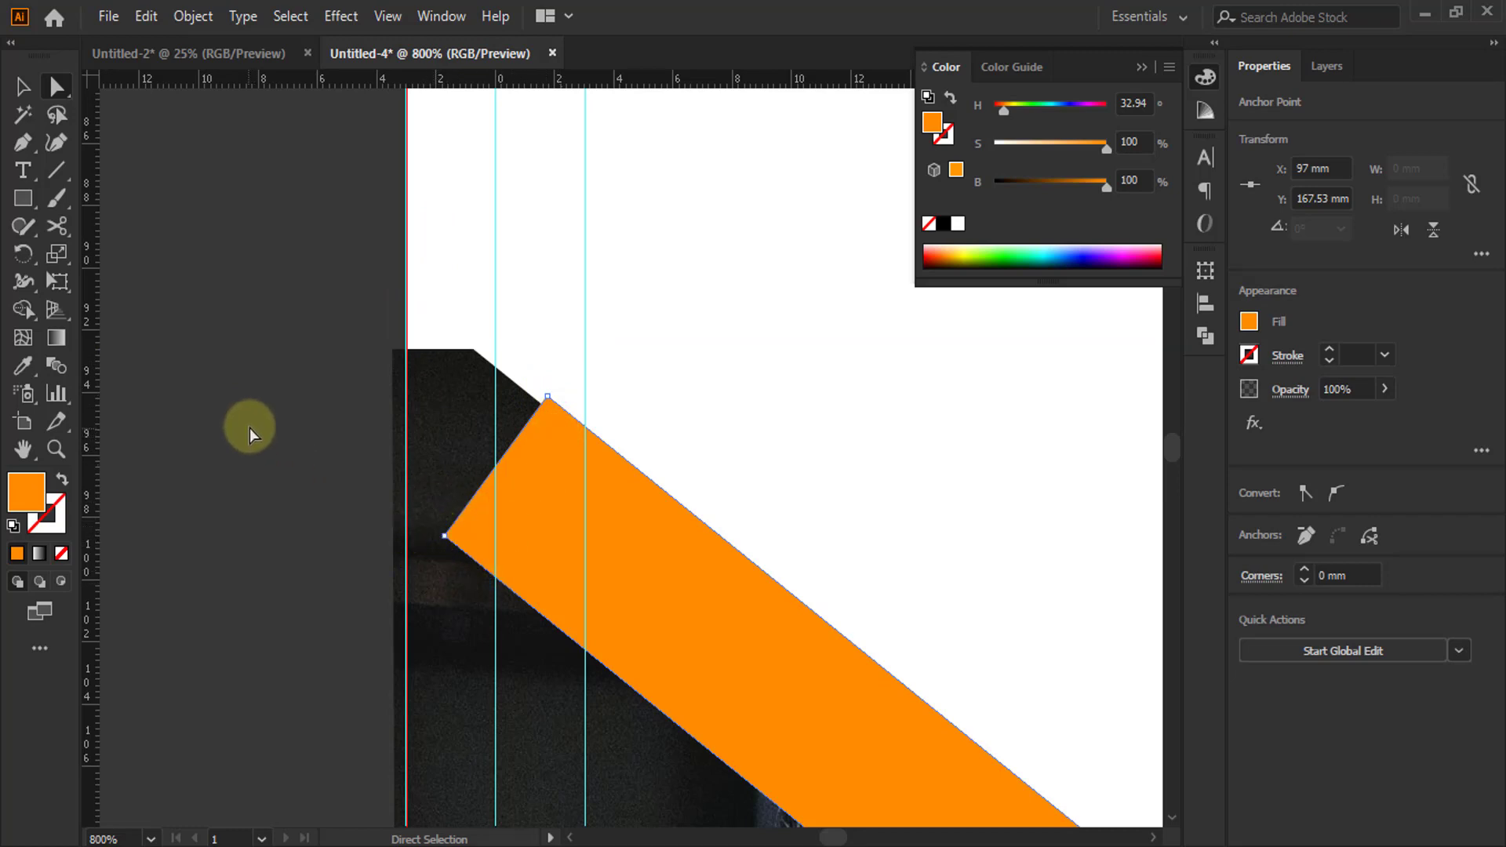
drag(445, 543, 399, 481)
drag(547, 398, 387, 275)
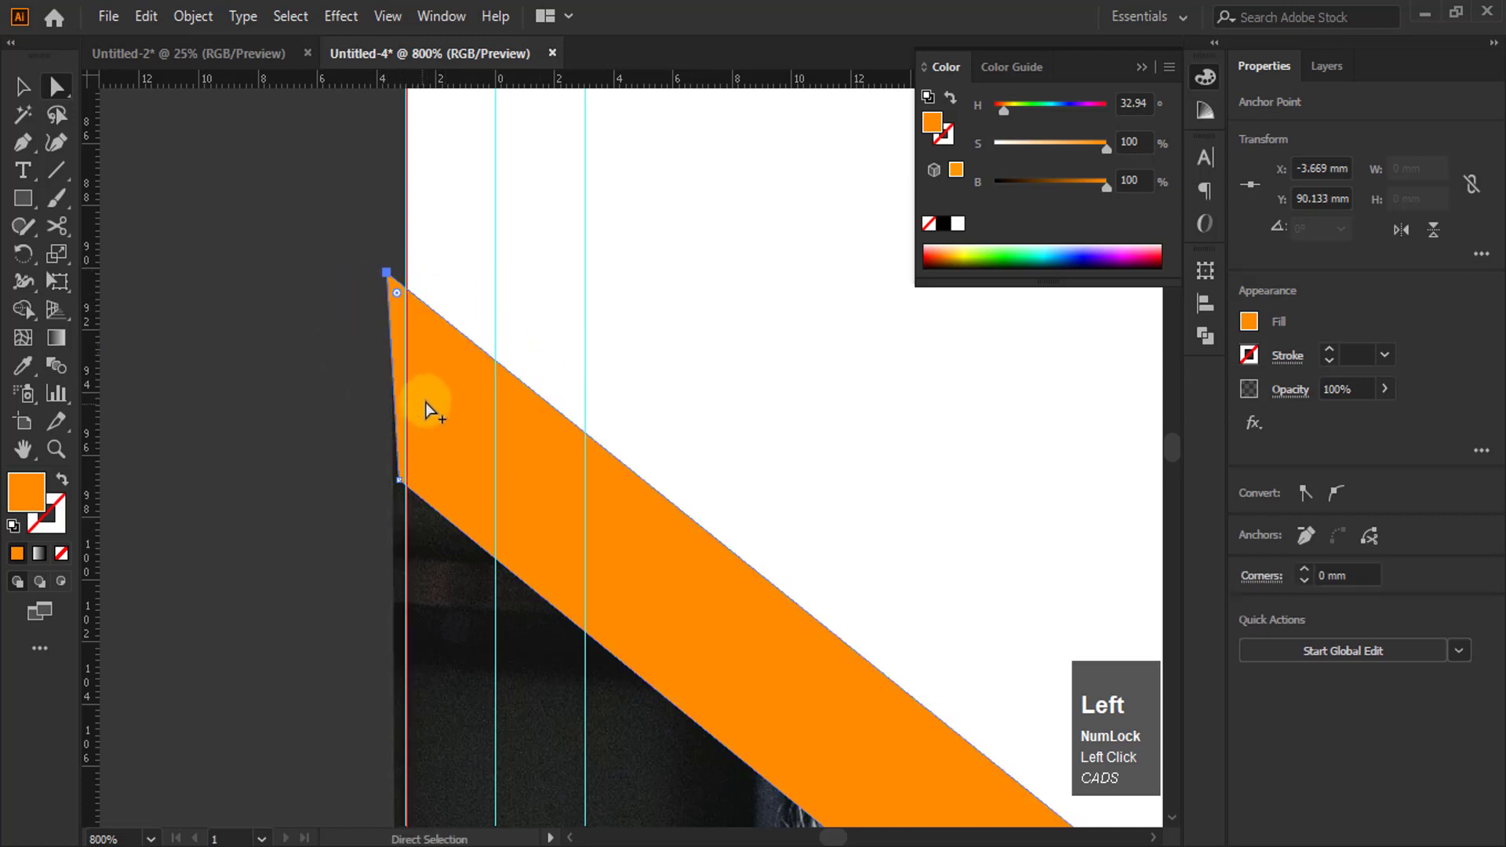
Move the "Corporate BUSINESS" title onto the blue shape in the first artboard's third panel, at about X 248.2, Y 171.8 mm
scroll(361, 403, down, 2)
key(ctrl+0)
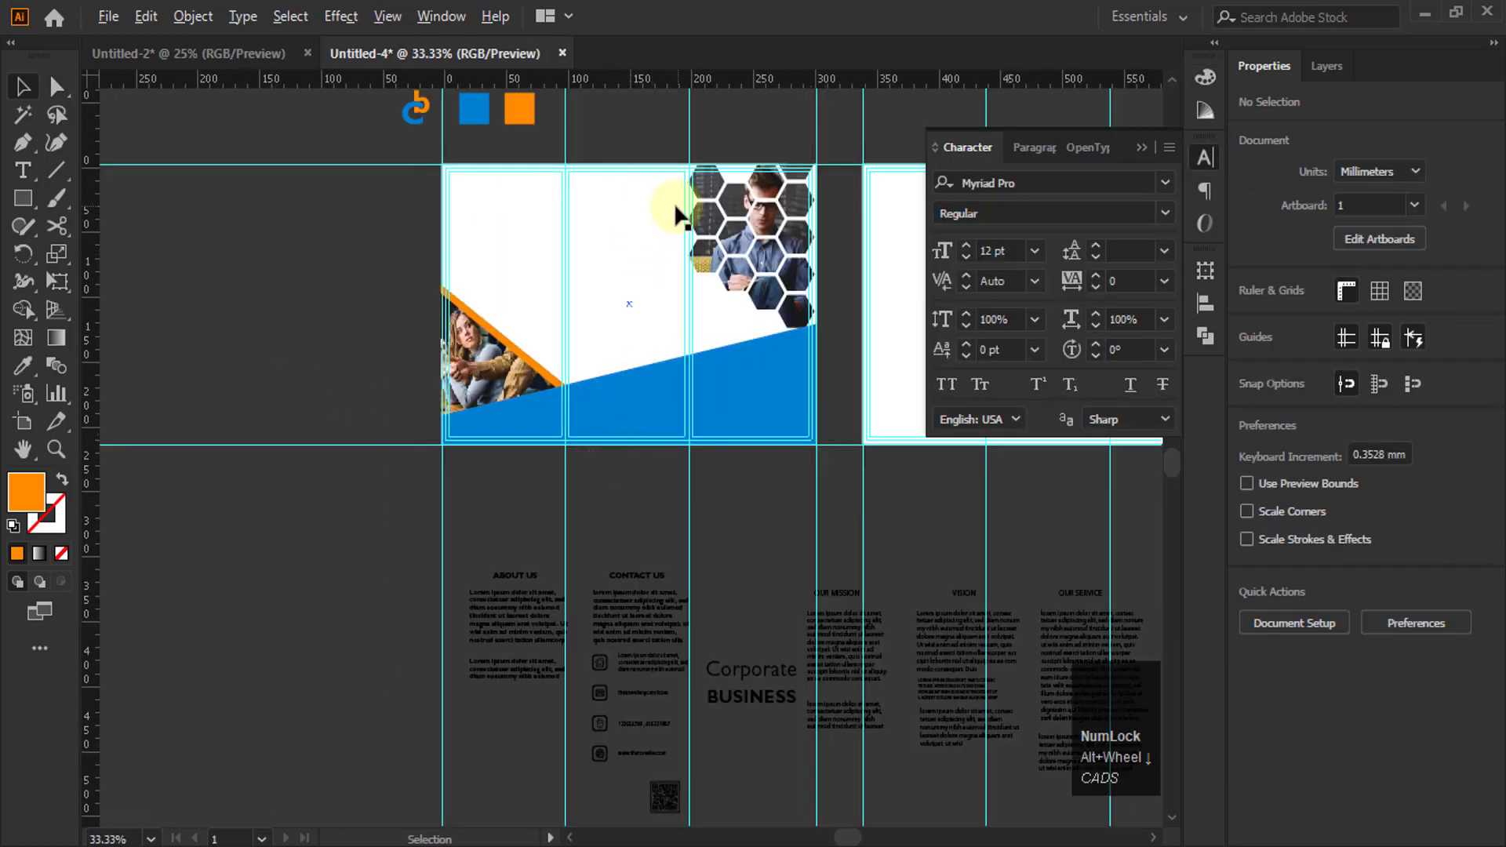
scroll(620, 228, up, 3)
scroll(480, 216, down, 1)
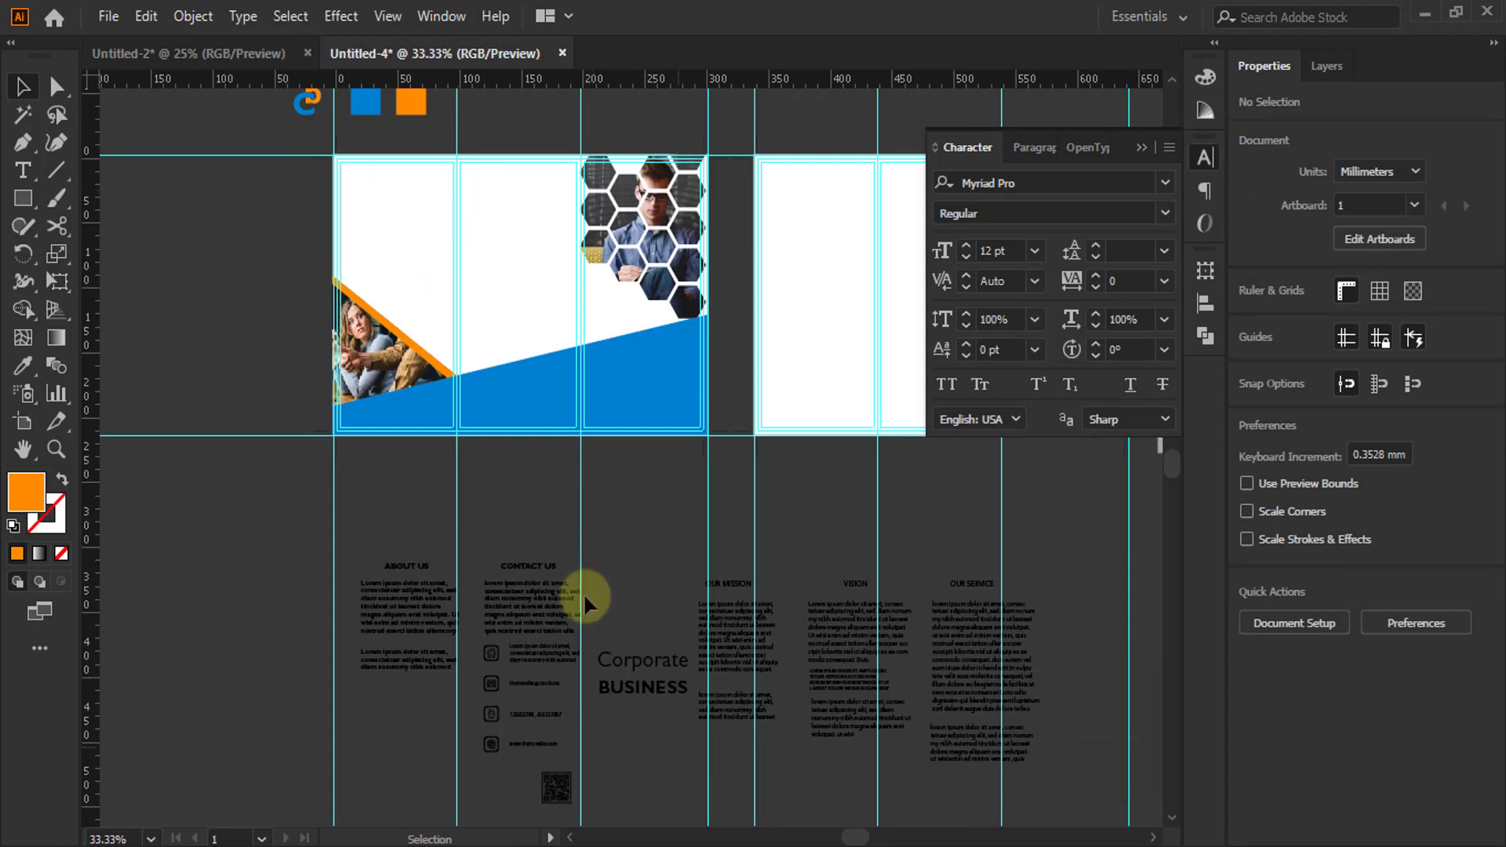
drag(622, 599, 643, 500)
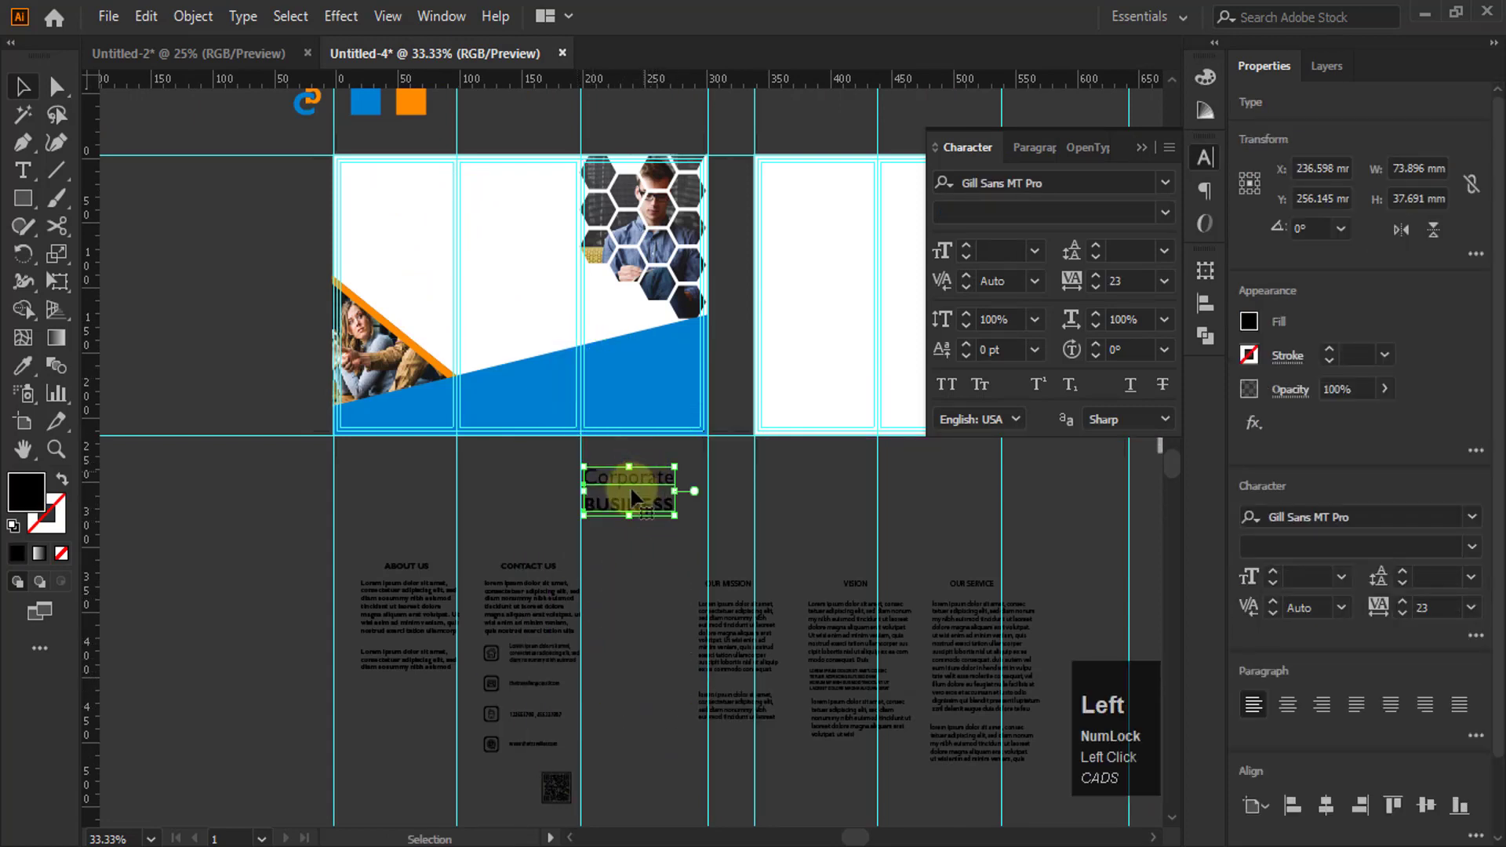
key(g)
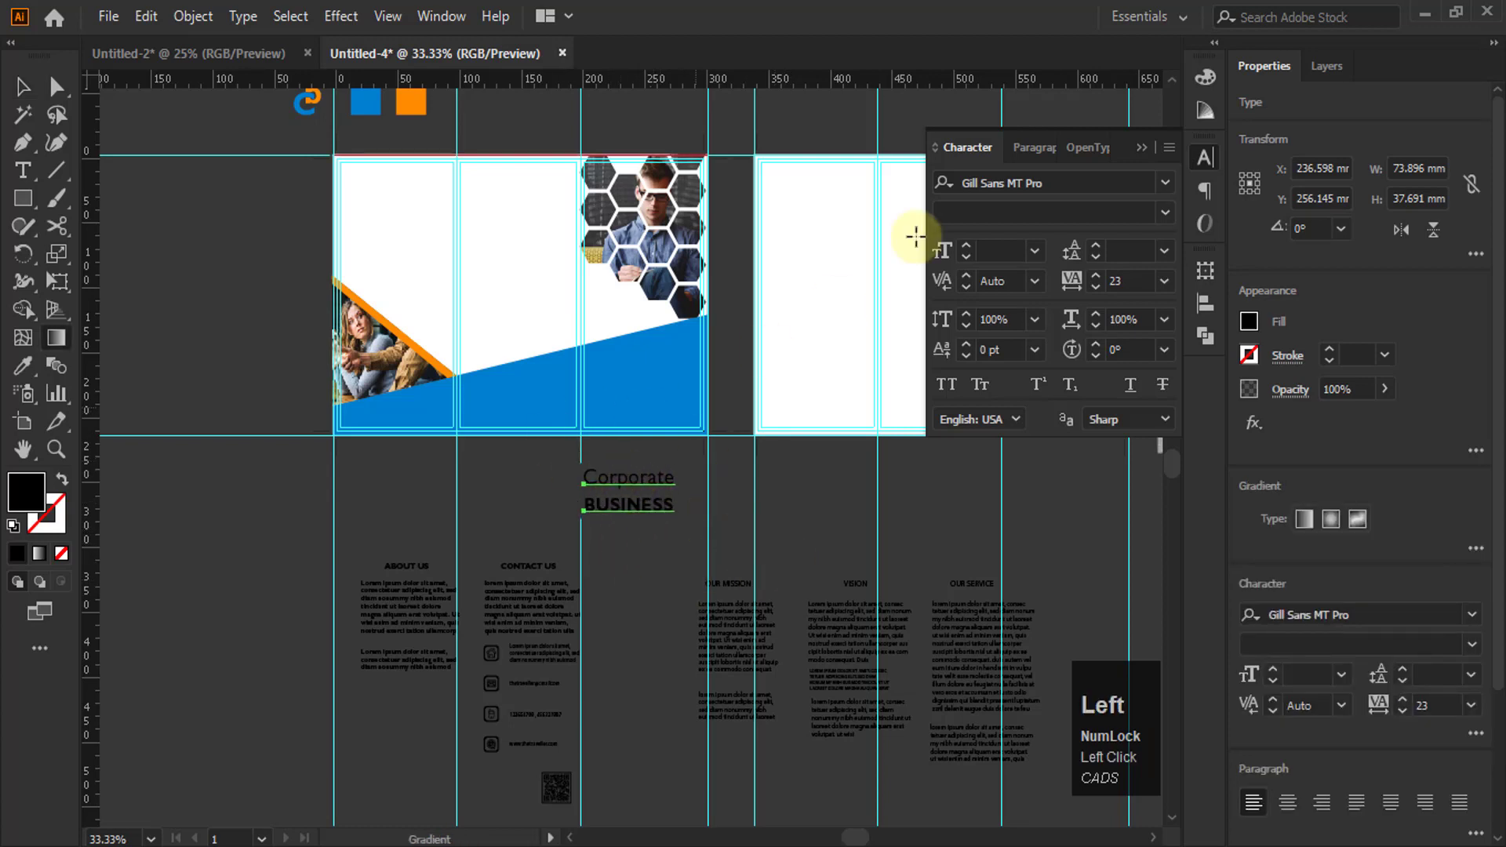
click(22, 86)
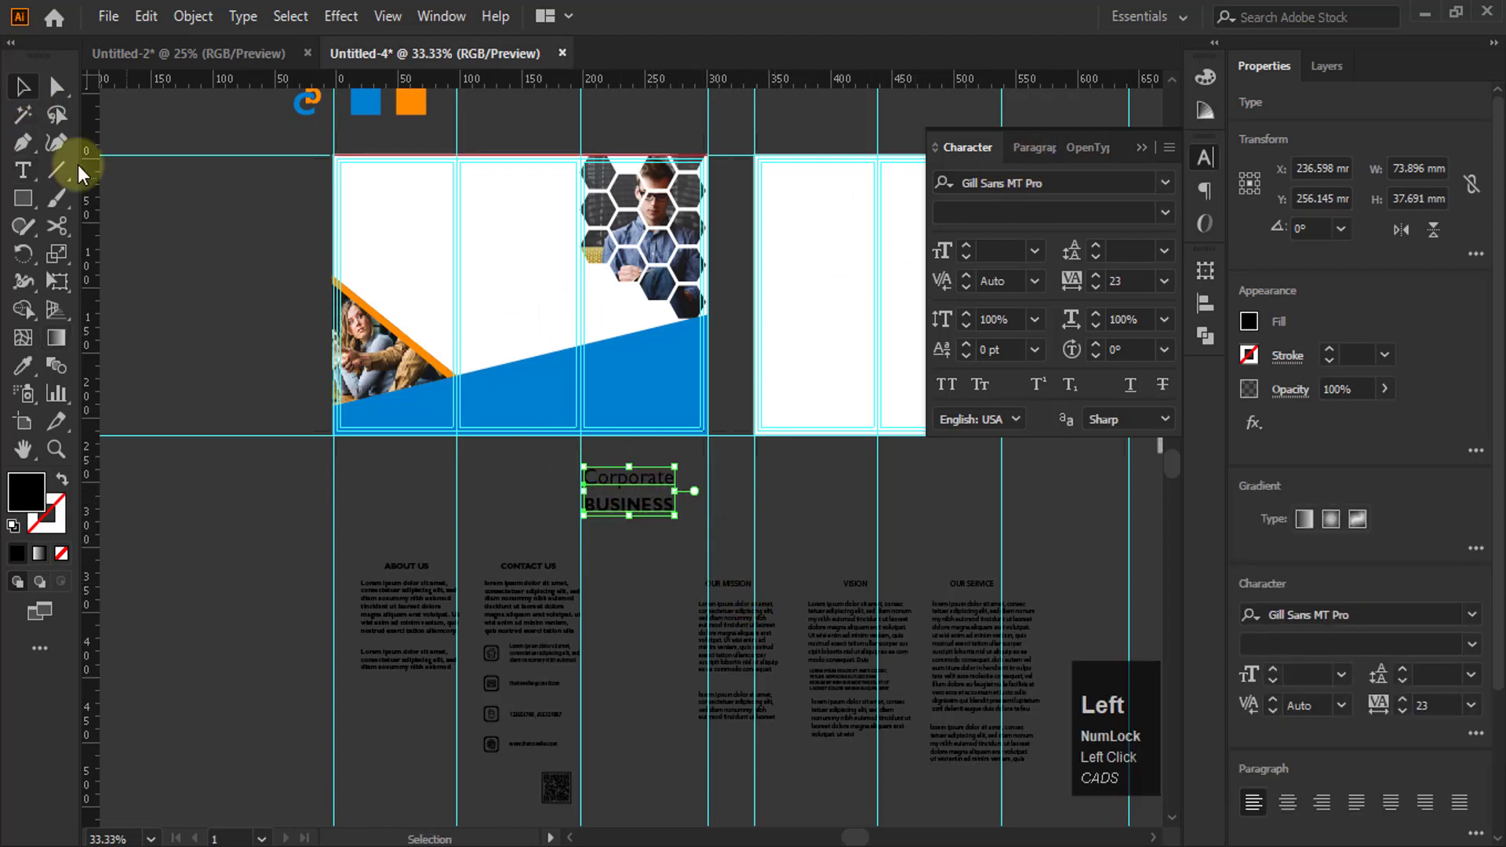
drag(650, 503, 661, 396)
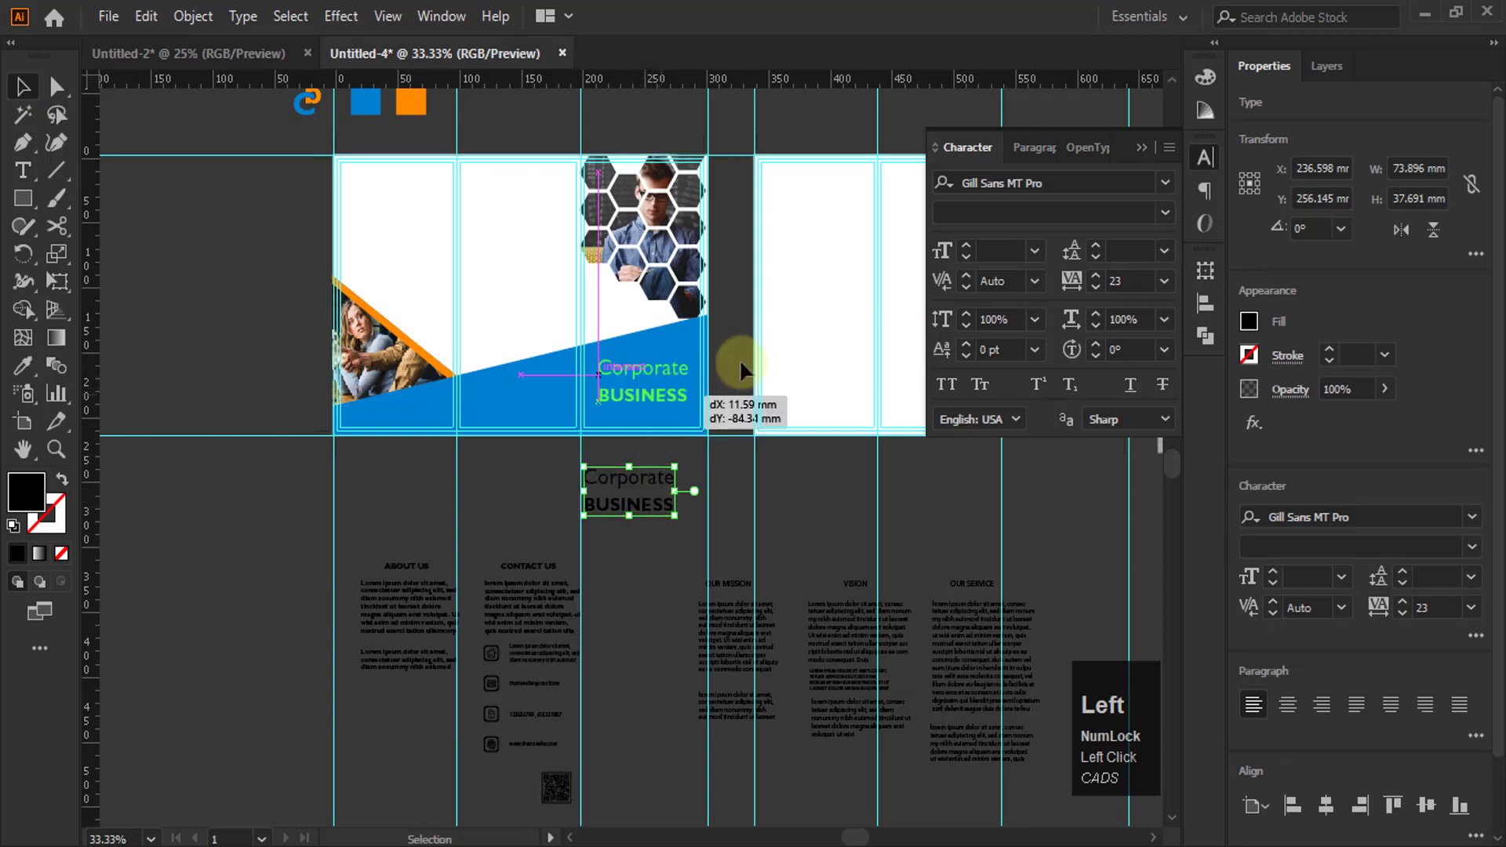
Toggle Smart Guides off and shift the "Corporate BUSINESS" title slightly to about X 245.9, Y 173.1 mm
scroll(653, 354, up, 2)
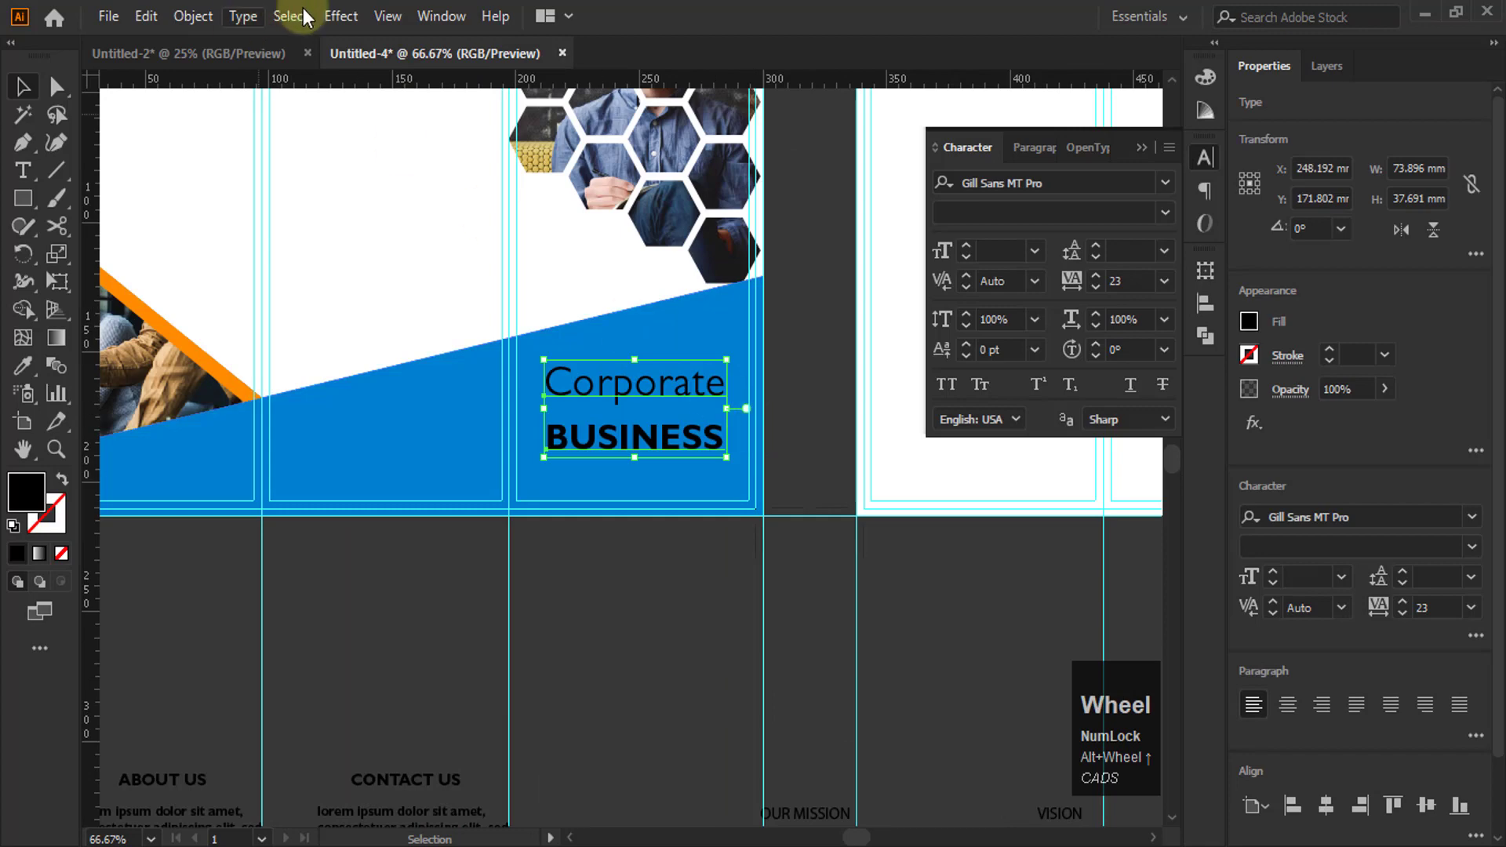
click(387, 16)
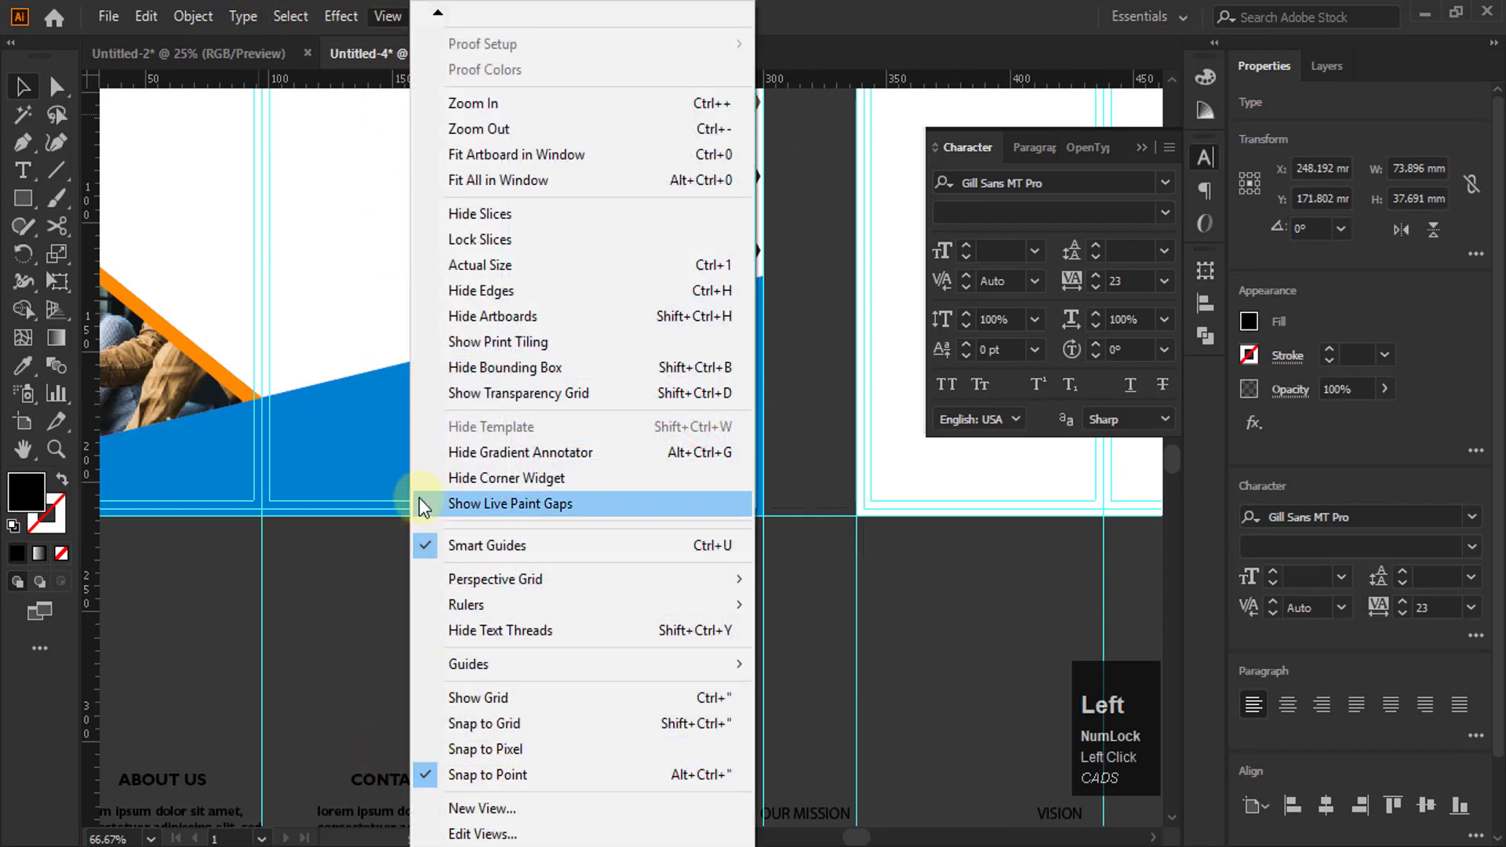
click(476, 543)
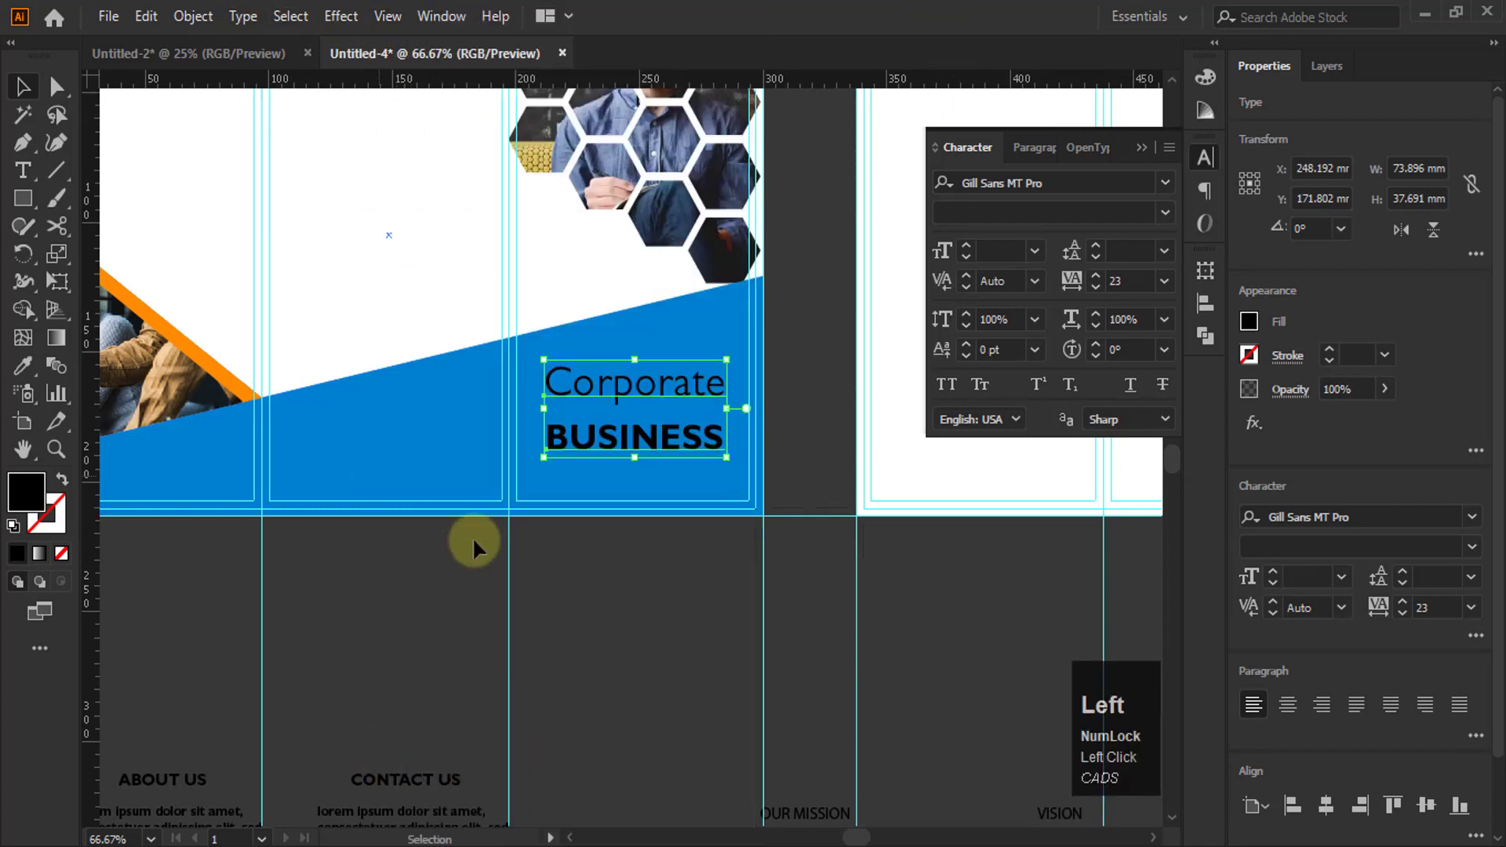
drag(651, 445, 641, 445)
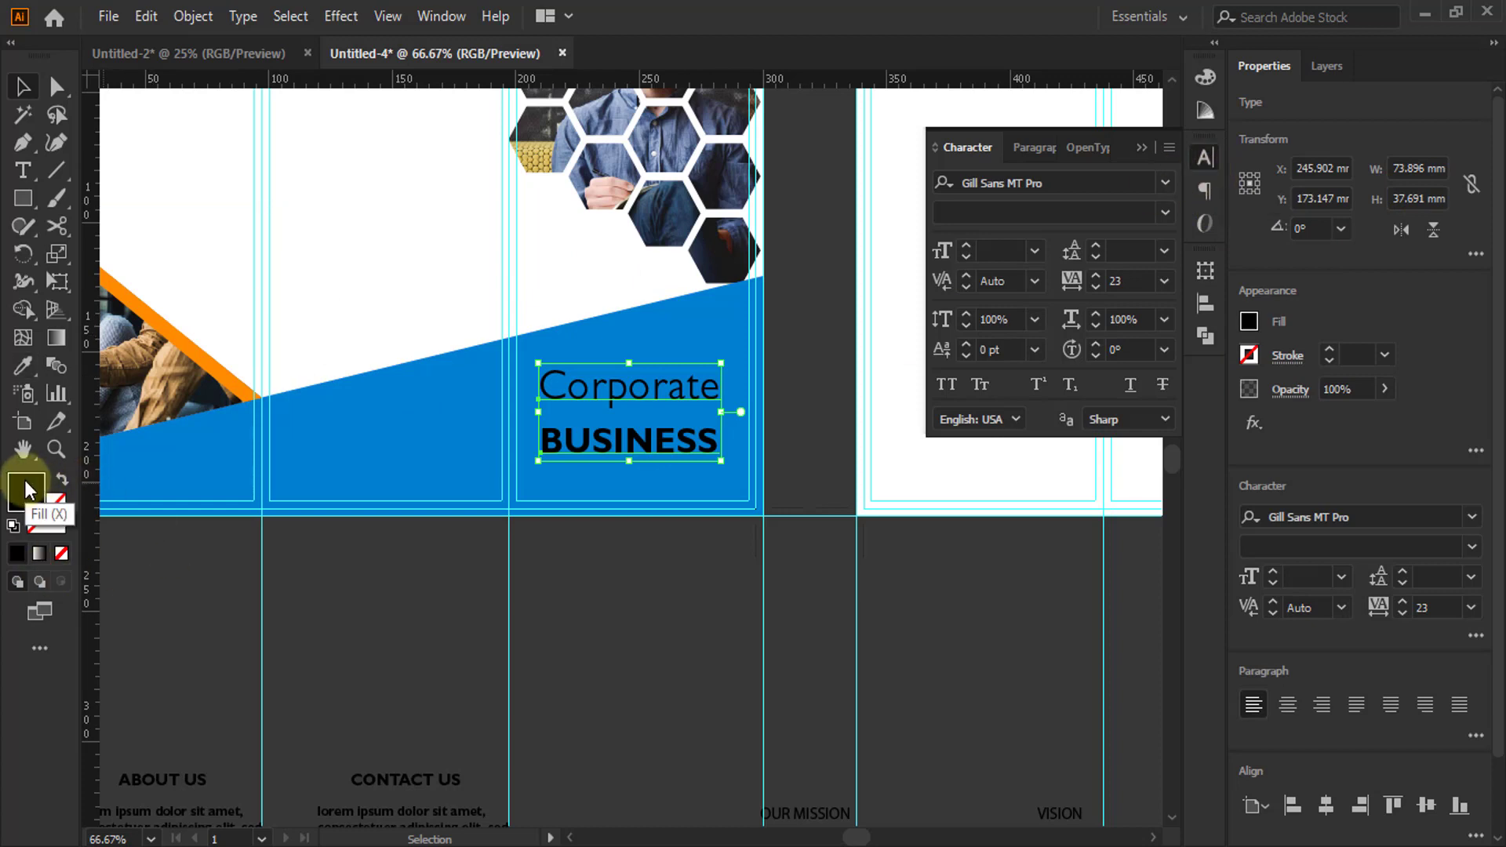
Fill the "Corporate BUSINESS" title with white and deselect it
click(1206, 76)
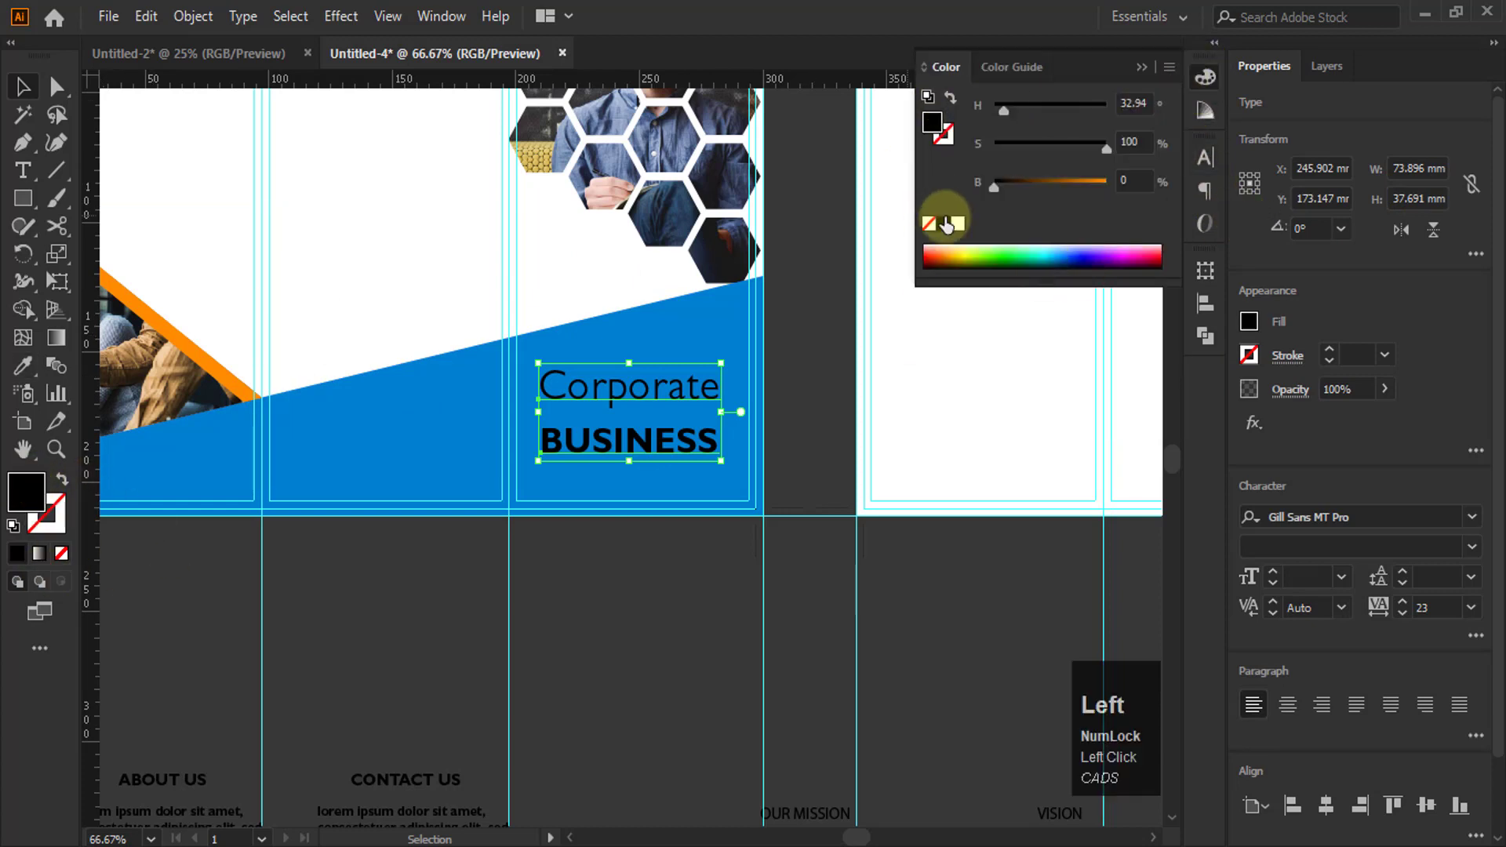
click(958, 225)
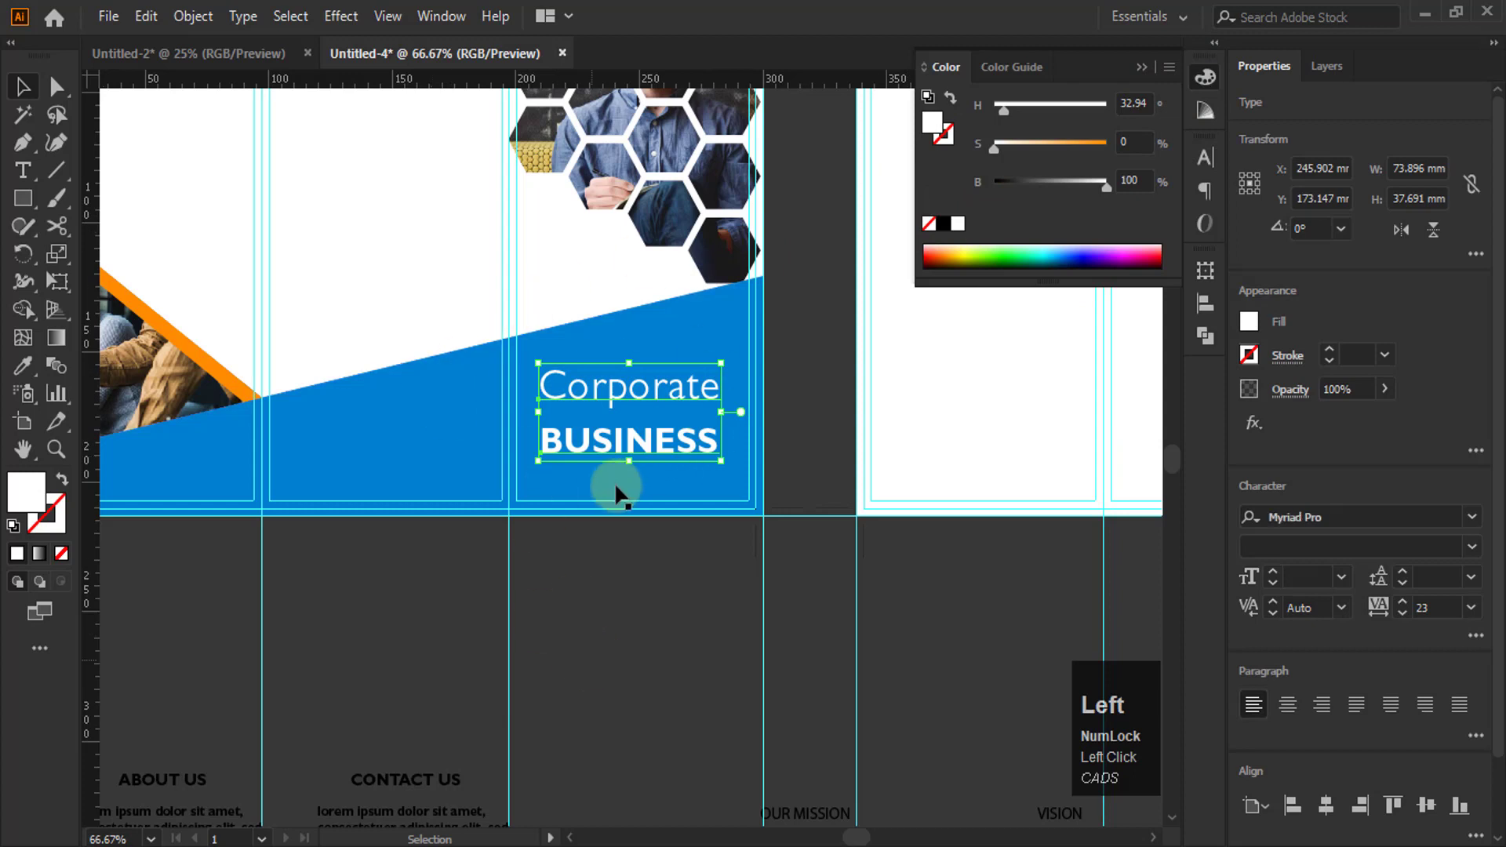
click(531, 585)
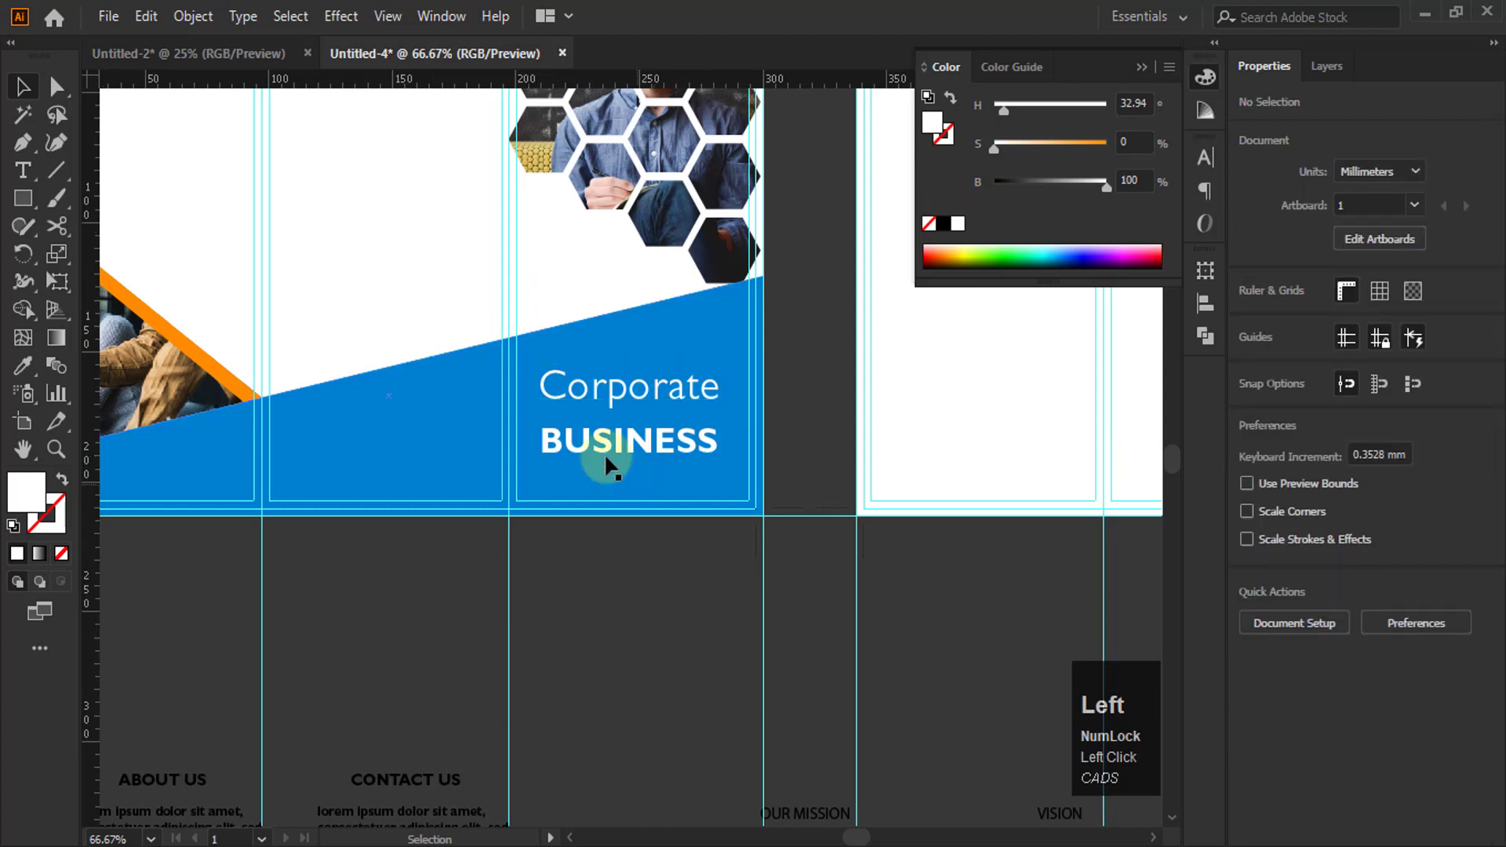
Draw a horizontal line about 75.4 mm long between "Corporate" and "BUSINESS" and give it a 3 pt stroke
click(56, 170)
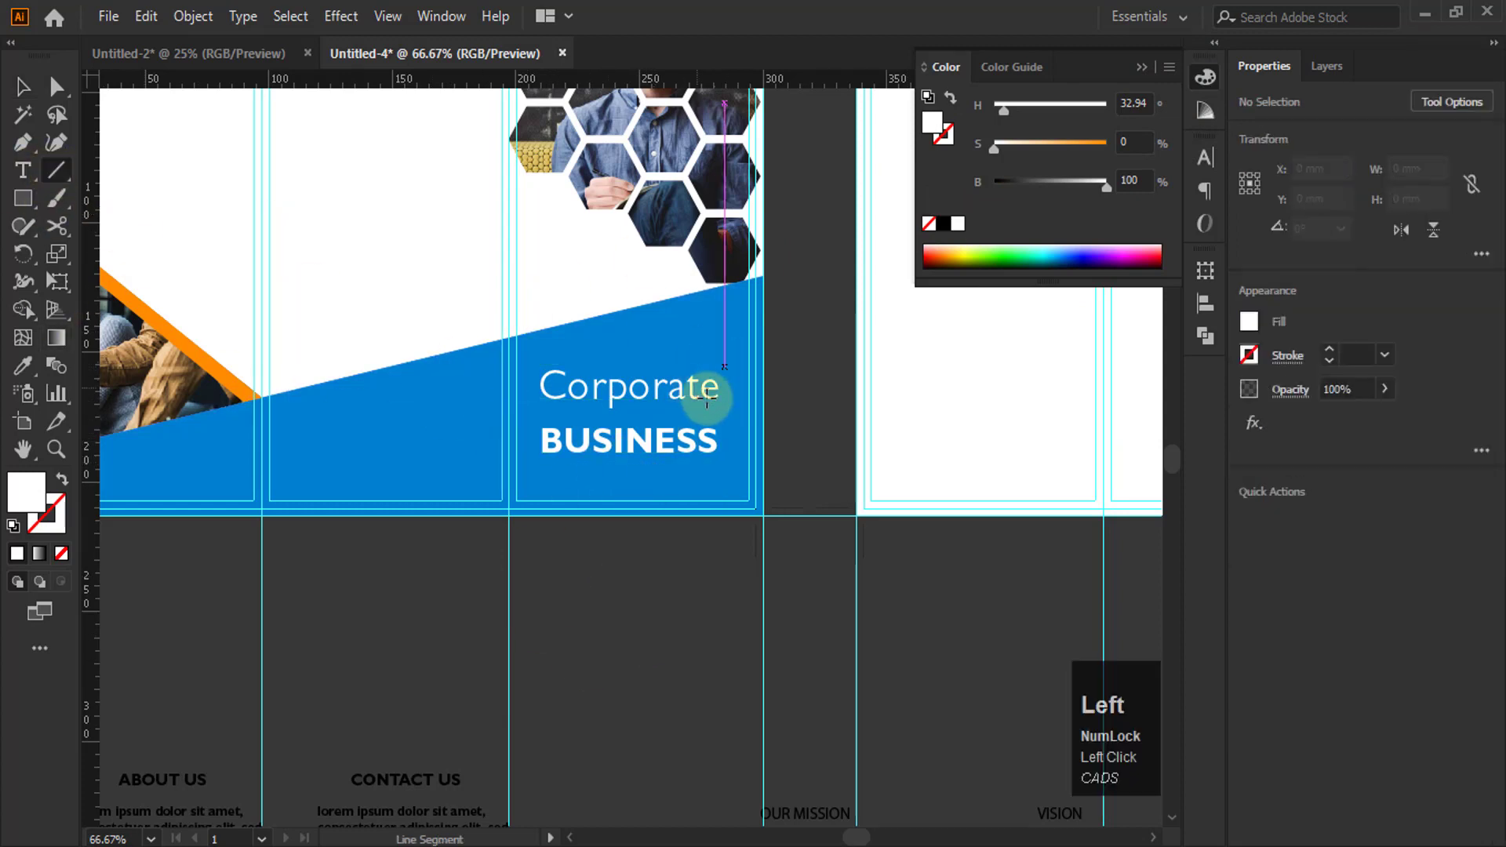
scroll(714, 397, up, 3)
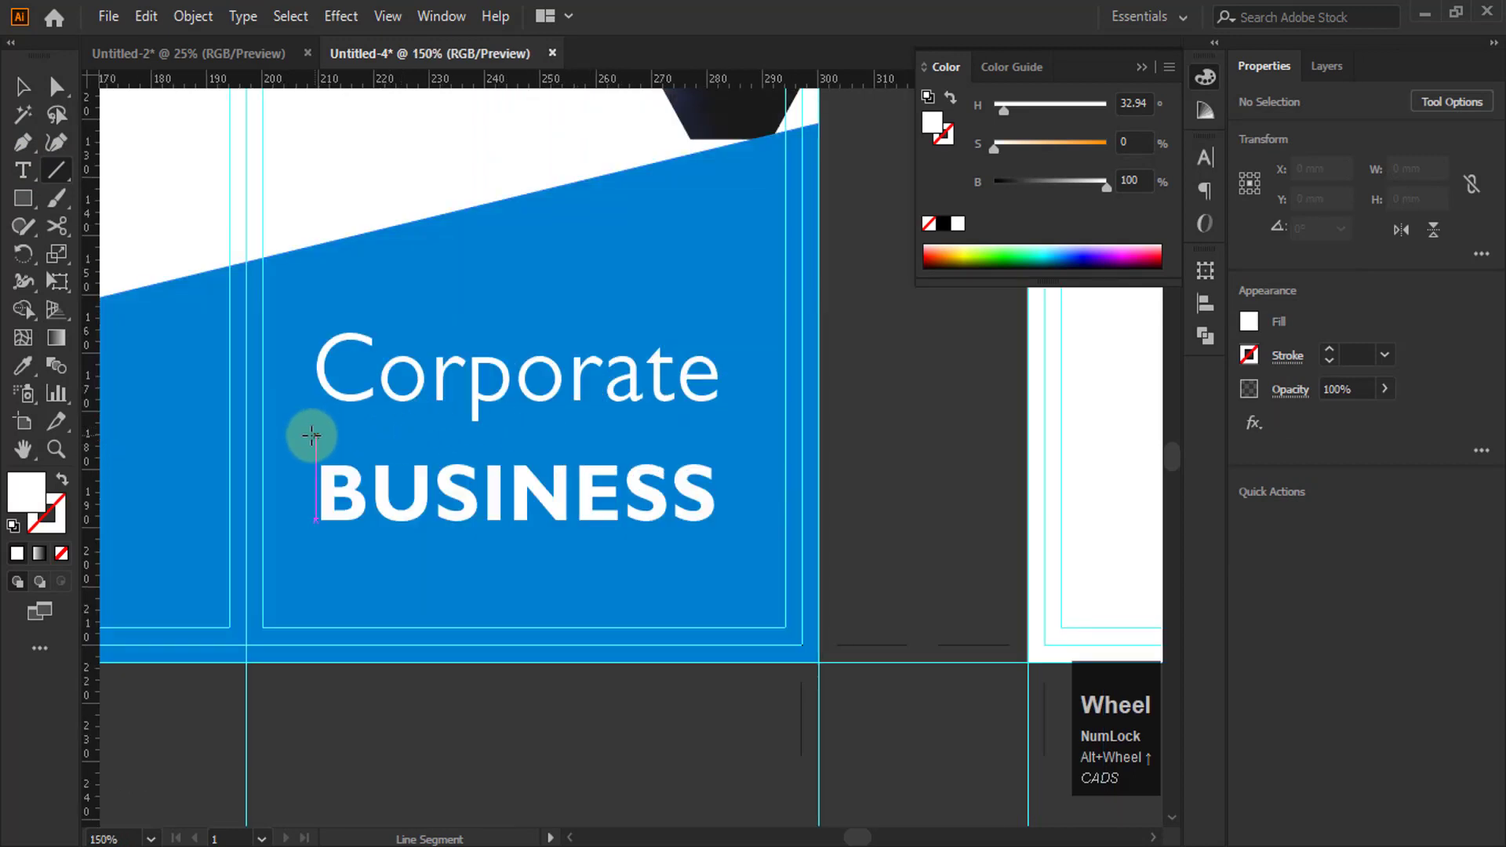
drag(313, 434, 726, 459)
drag(735, 460, 735, 461)
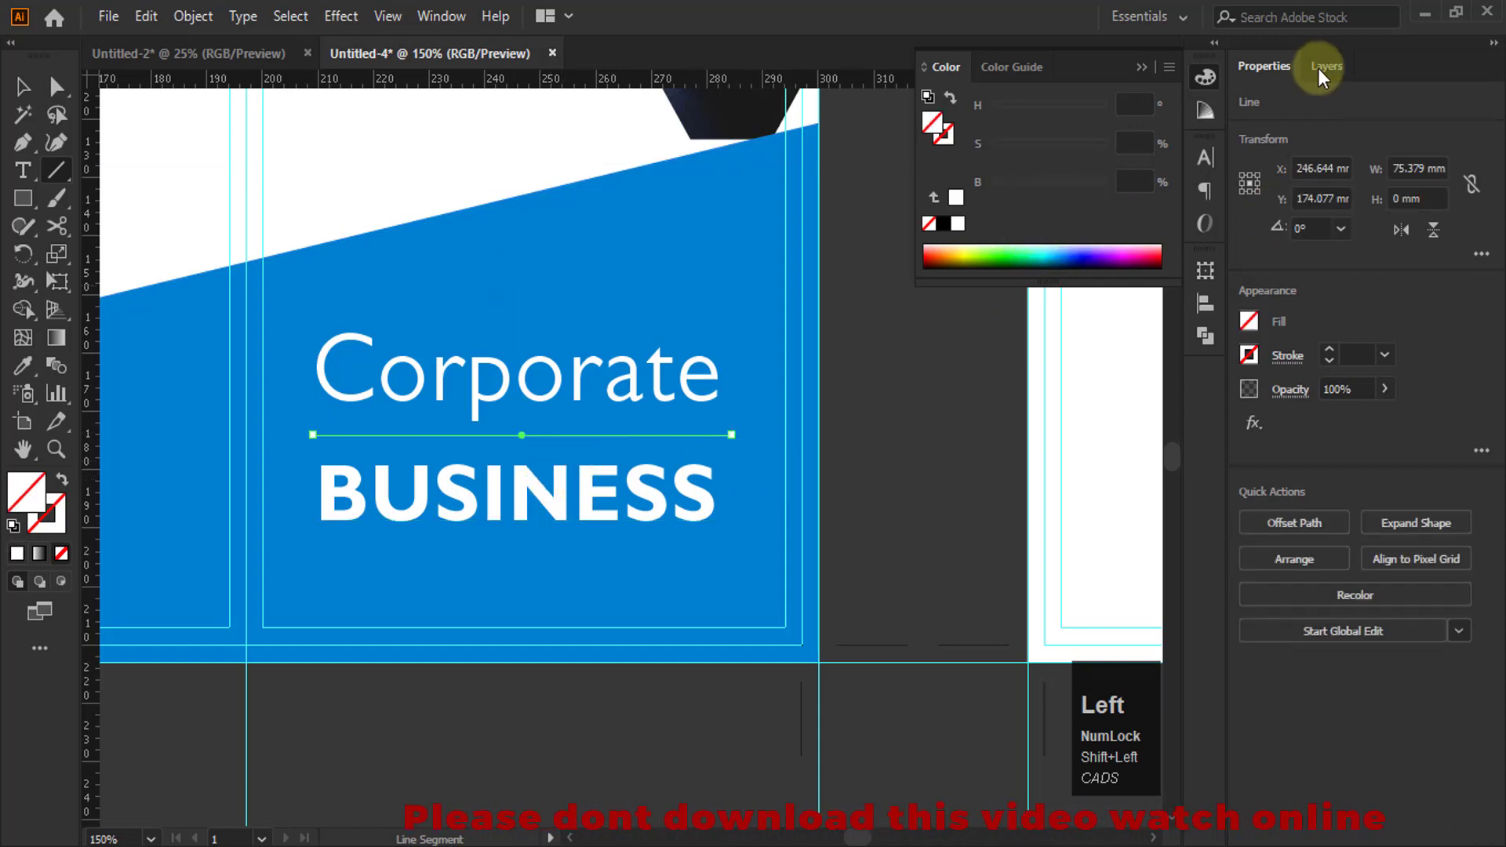
click(1385, 356)
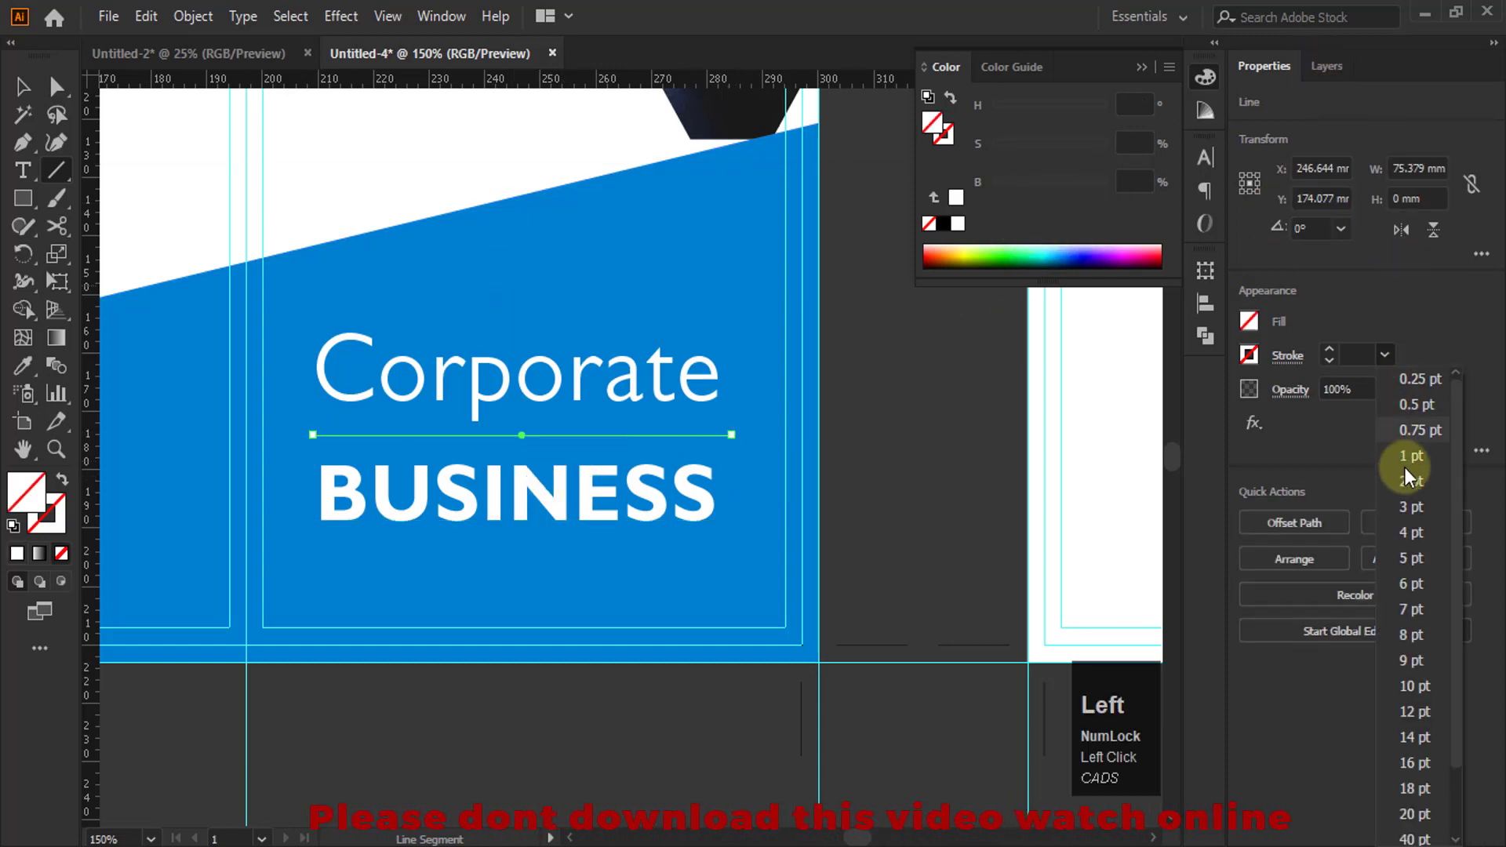
click(1410, 508)
Color the divider line's stroke with the orange sampled from the orange color square, leaving its fill empty
scroll(985, 477, down, 1)
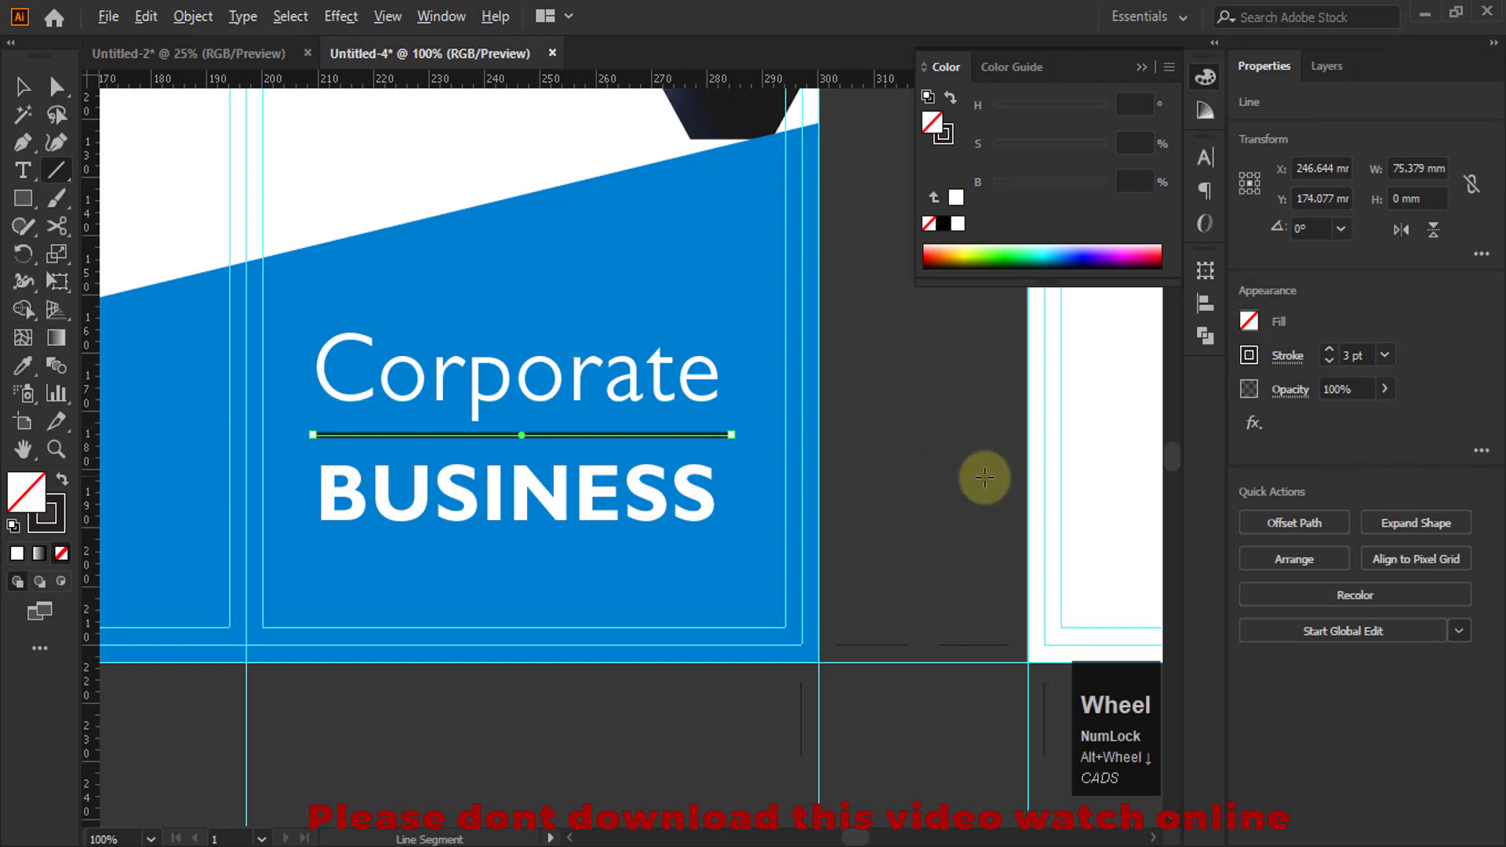
scroll(984, 477, down, 1)
scroll(1009, 504, down, 1)
scroll(864, 439, up, 1)
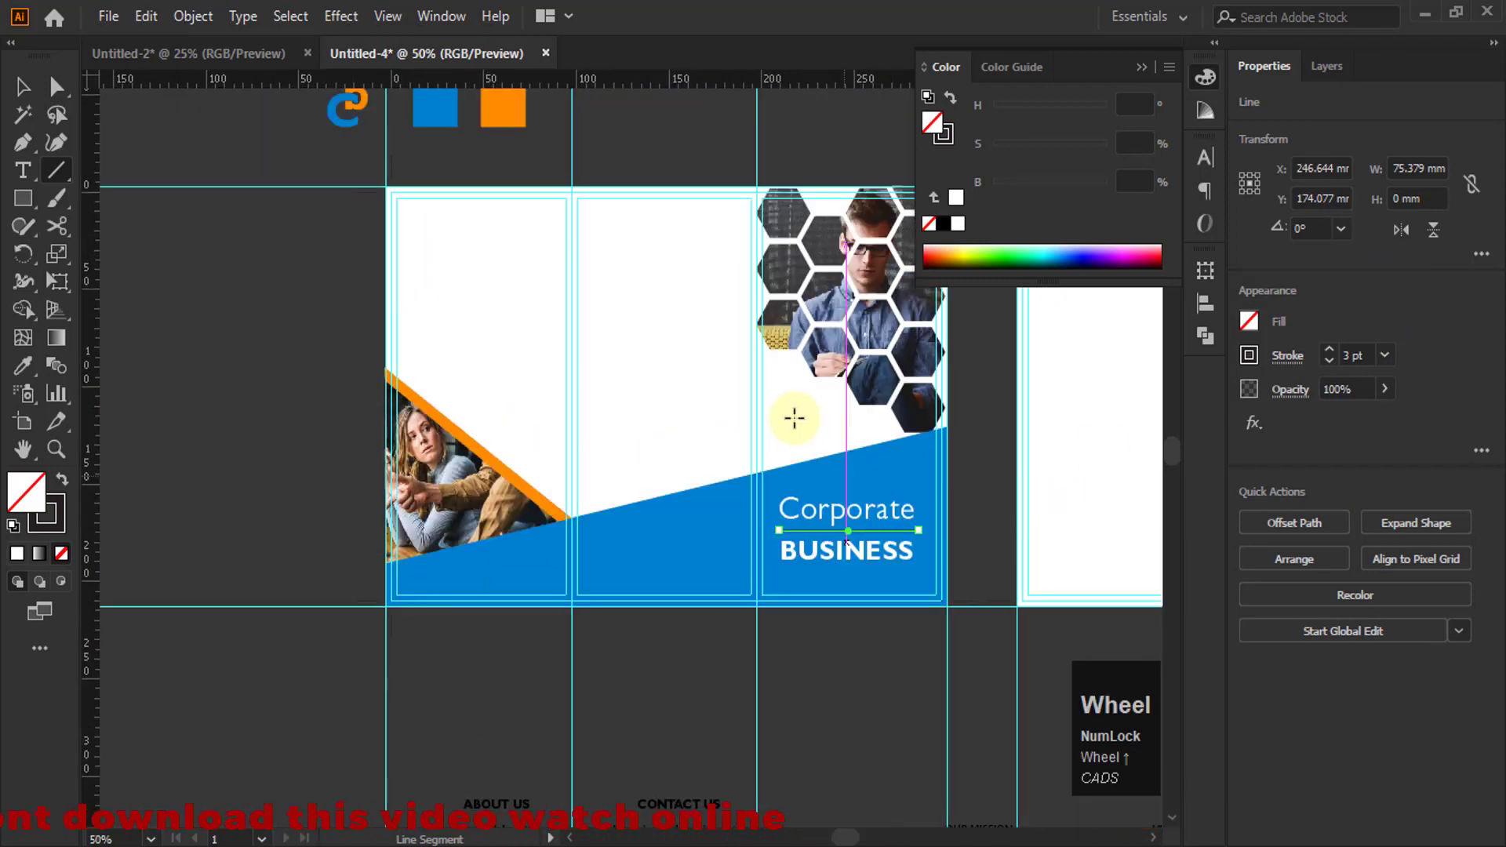
scroll(795, 418, up, 2)
key(i)
click(505, 236)
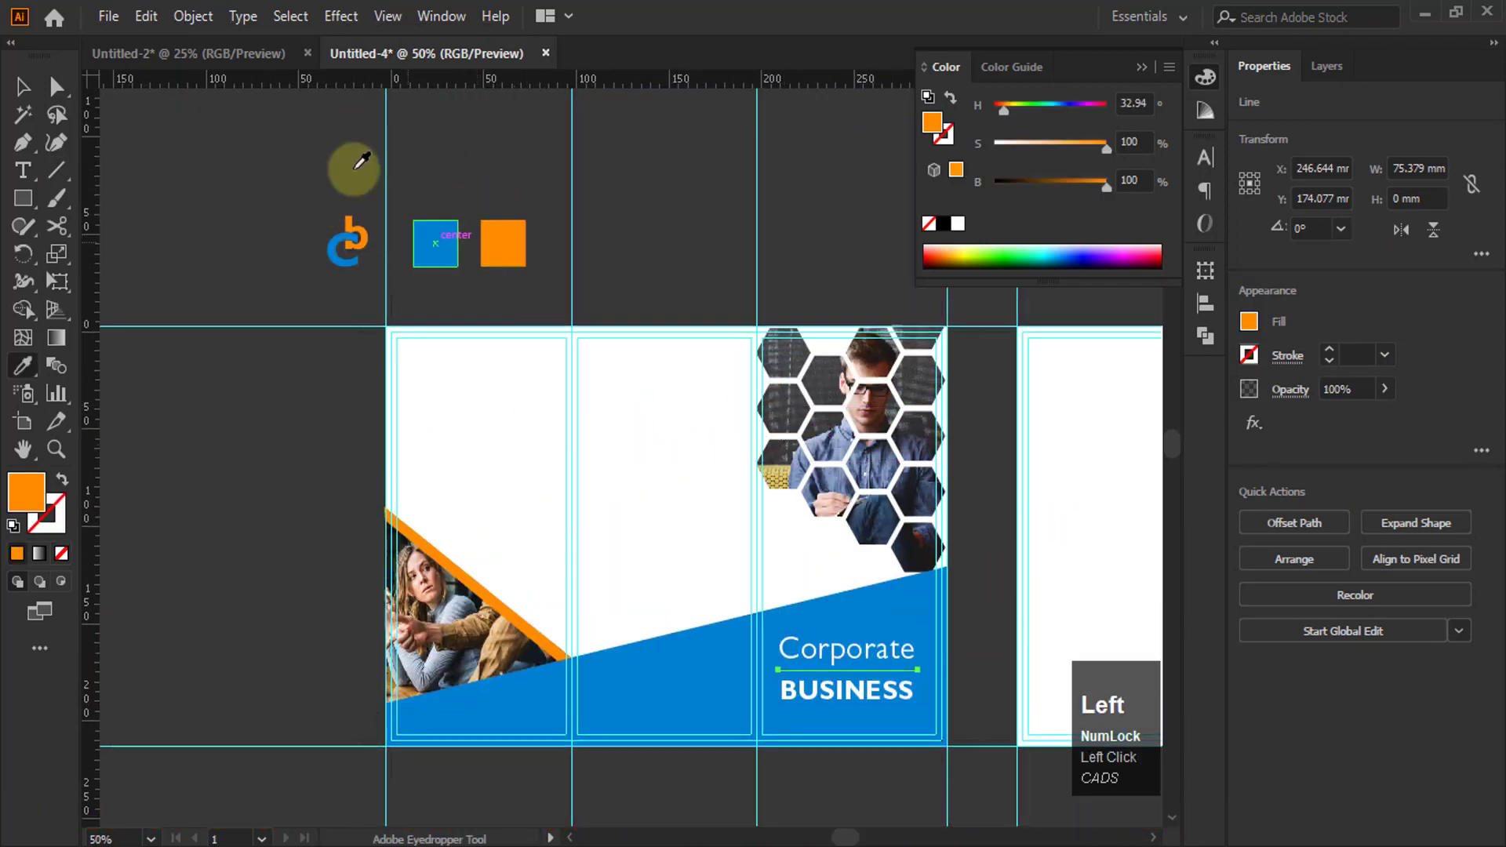
click(62, 482)
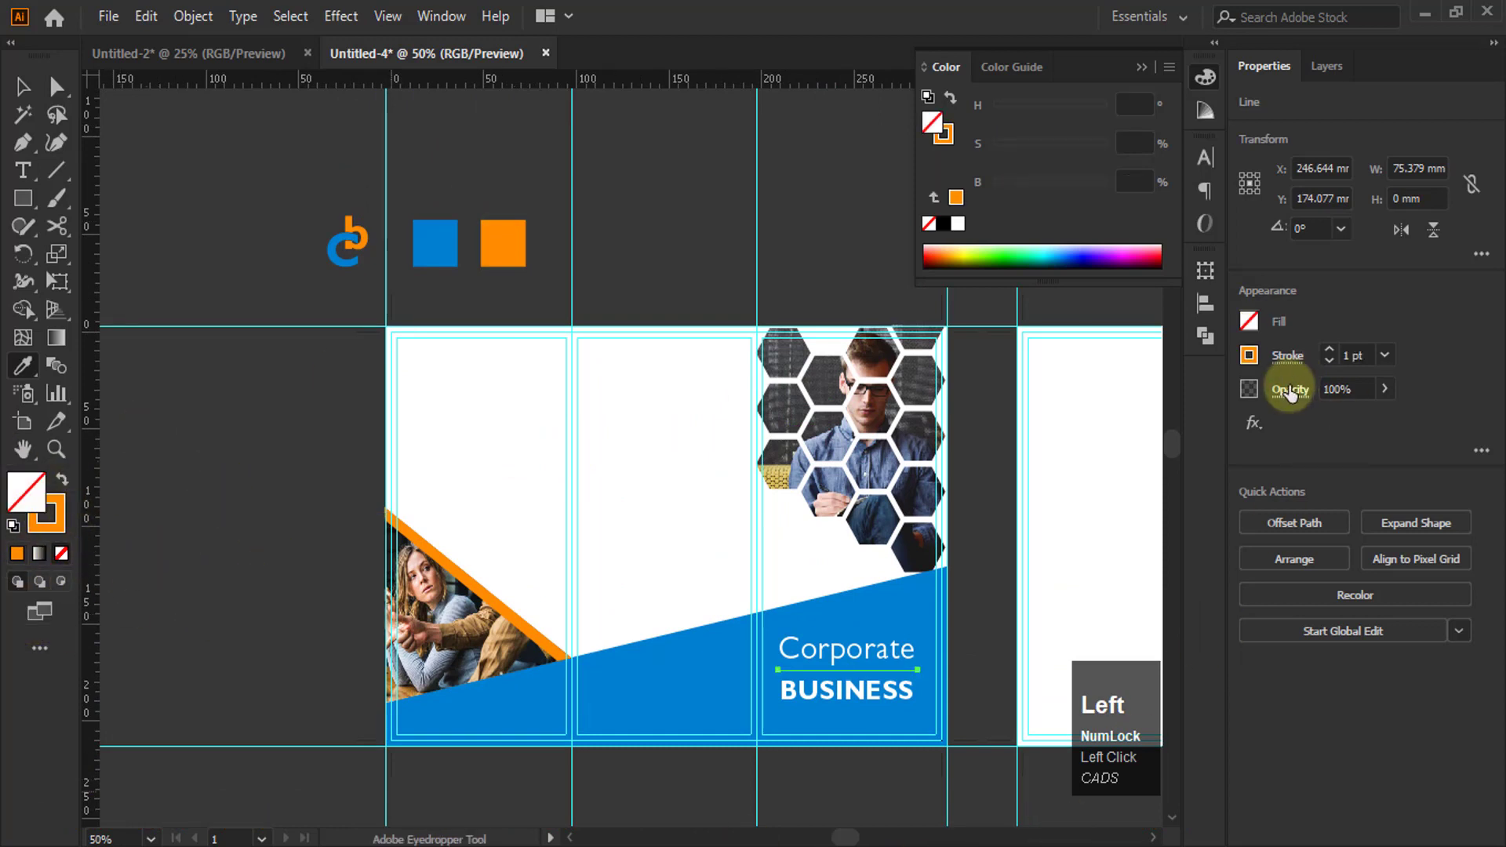
Try a 4 pt stroke on the orange divider line, then set its weight to 5 pt
click(1385, 355)
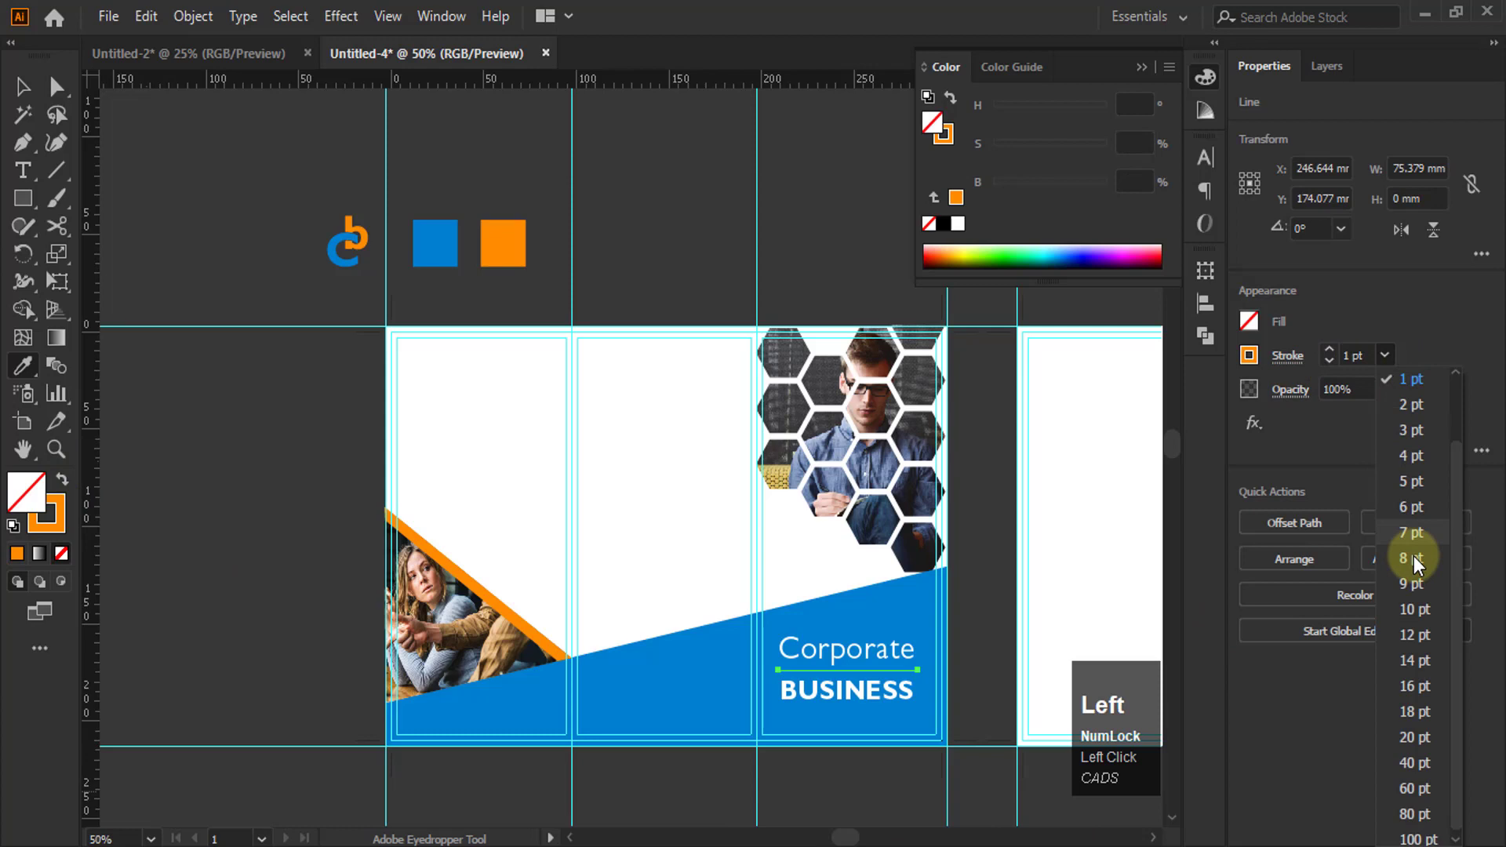
click(1412, 458)
alt+scroll(902, 783, up, 3)
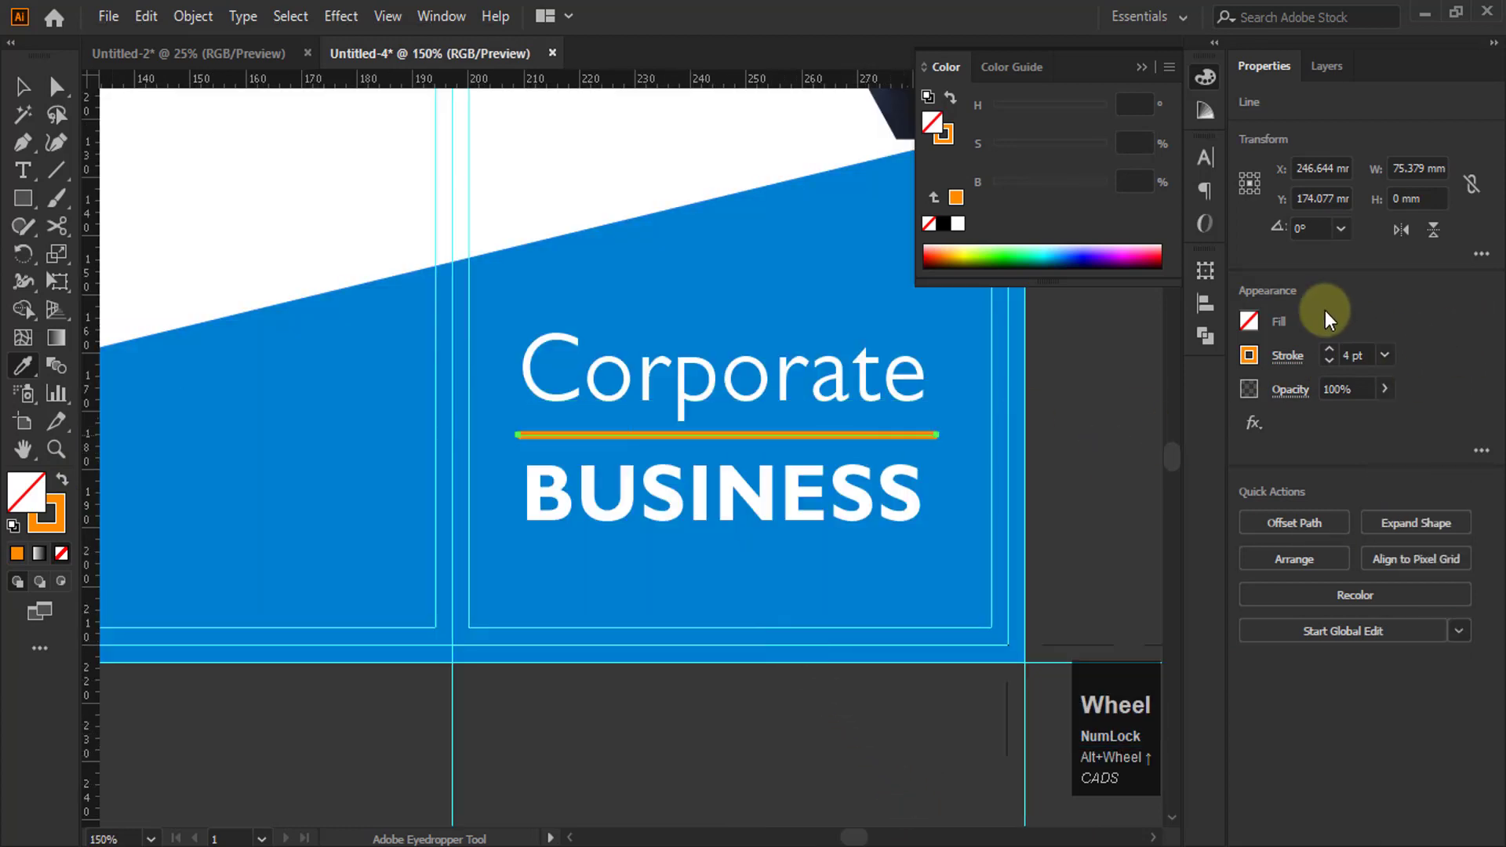
click(1385, 357)
click(1409, 475)
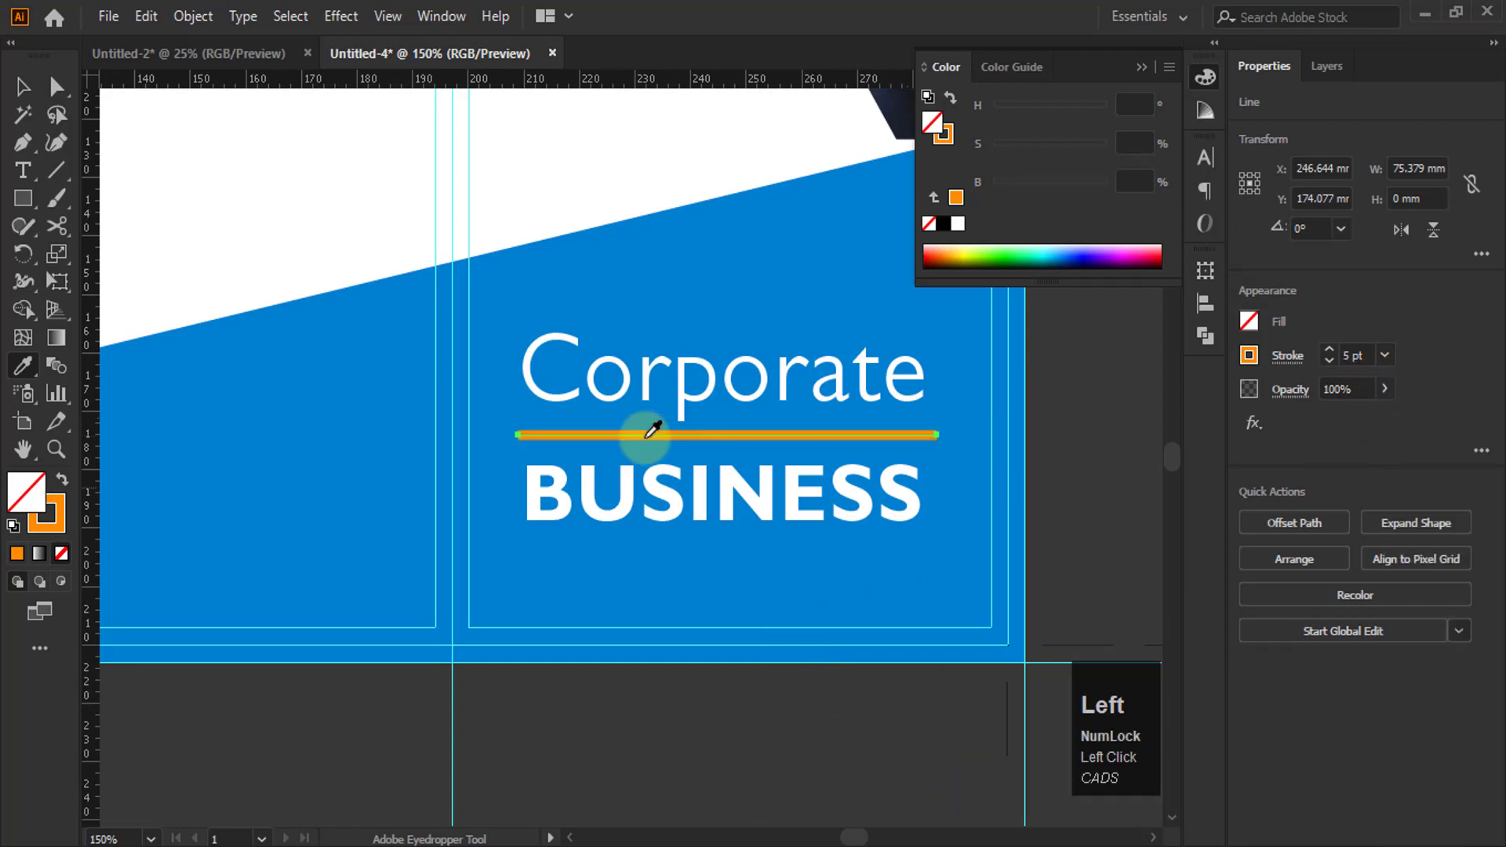
Give the orange divider line's stroke round caps and deselect it
click(1291, 355)
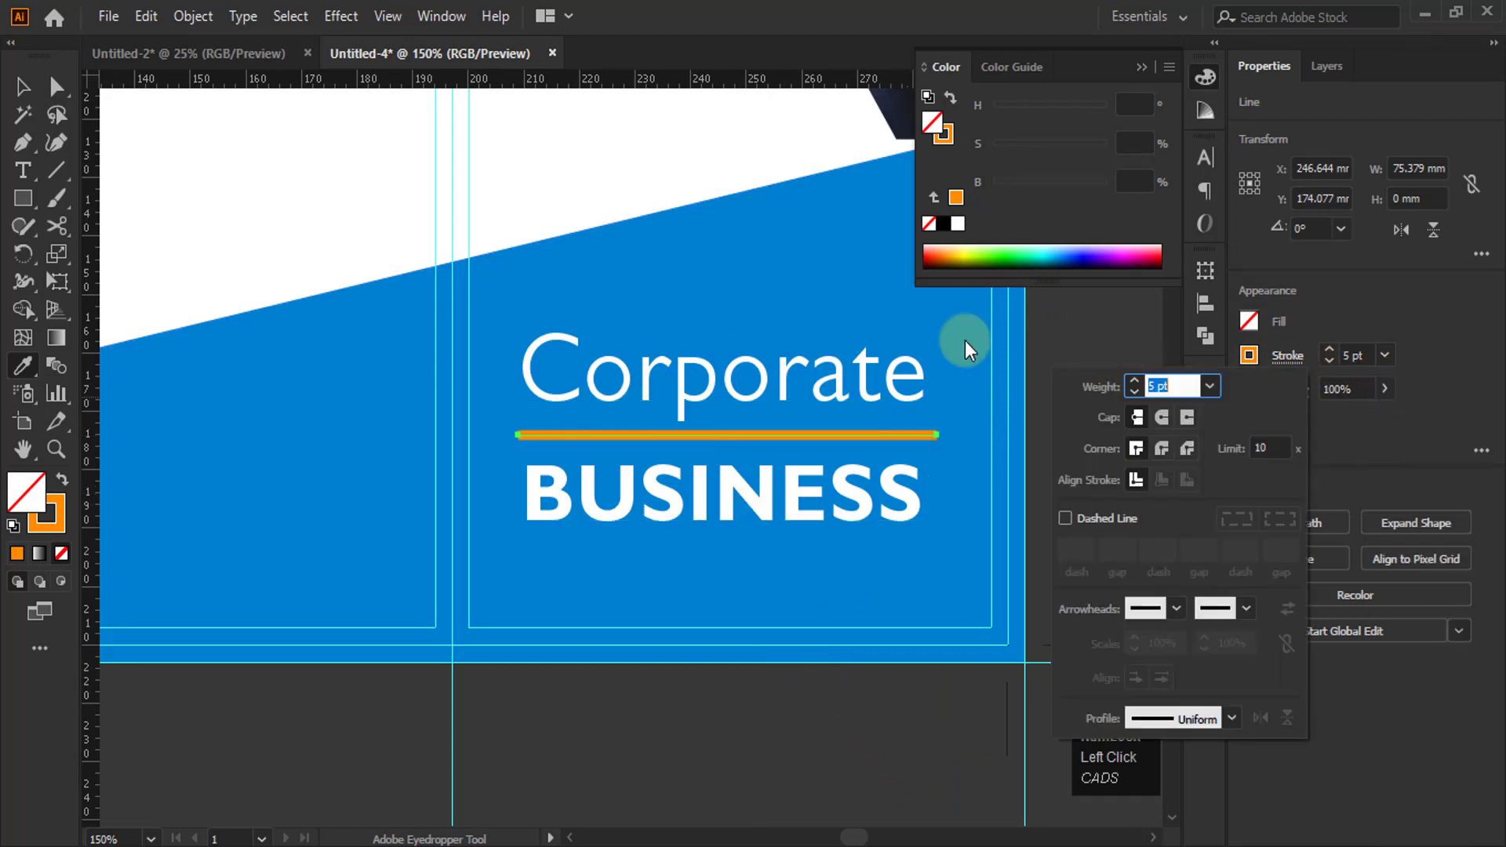
click(1161, 419)
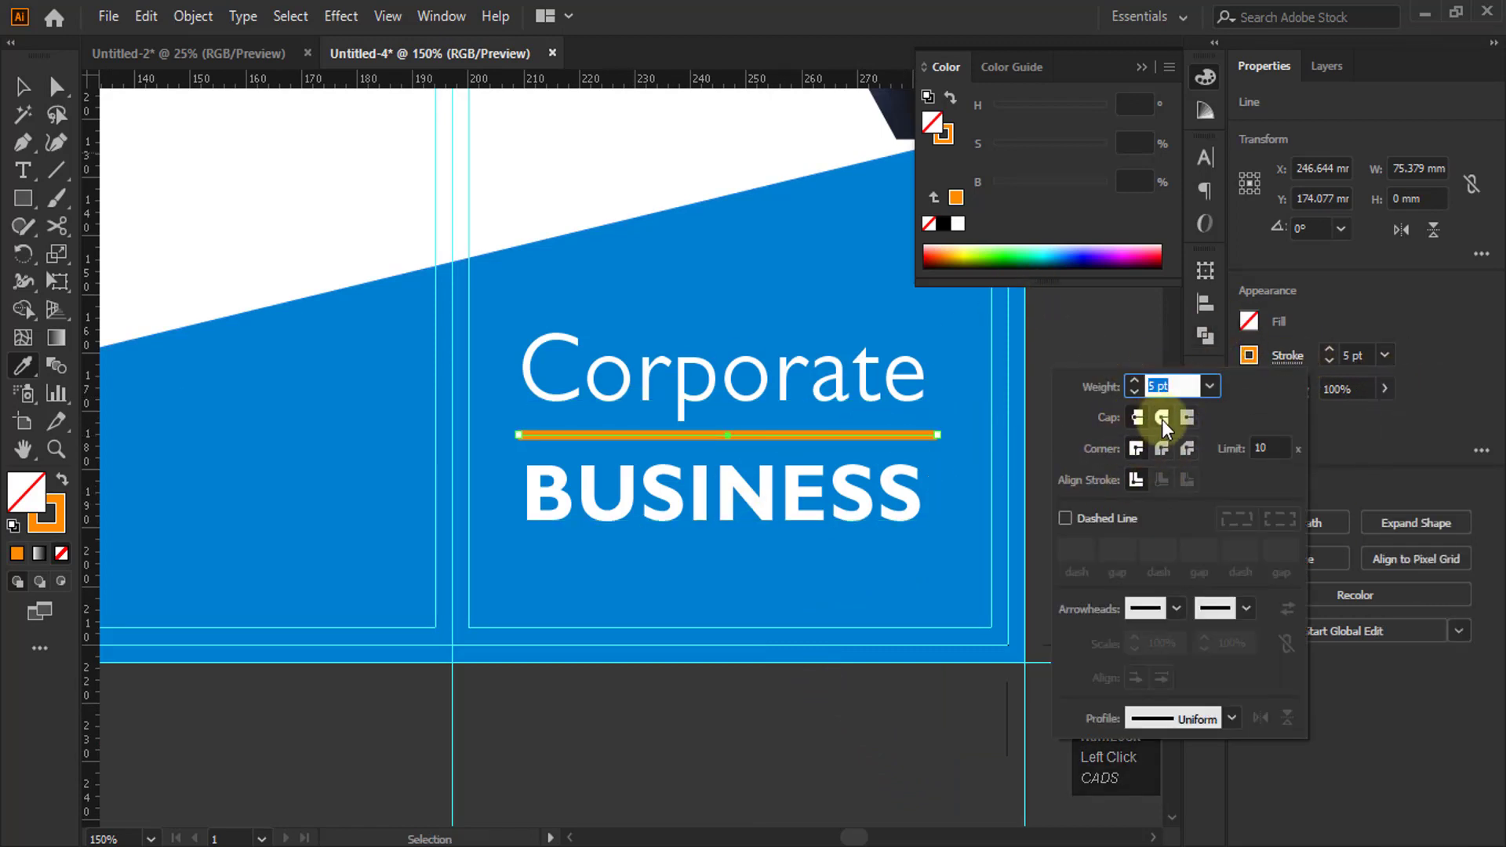
click(959, 35)
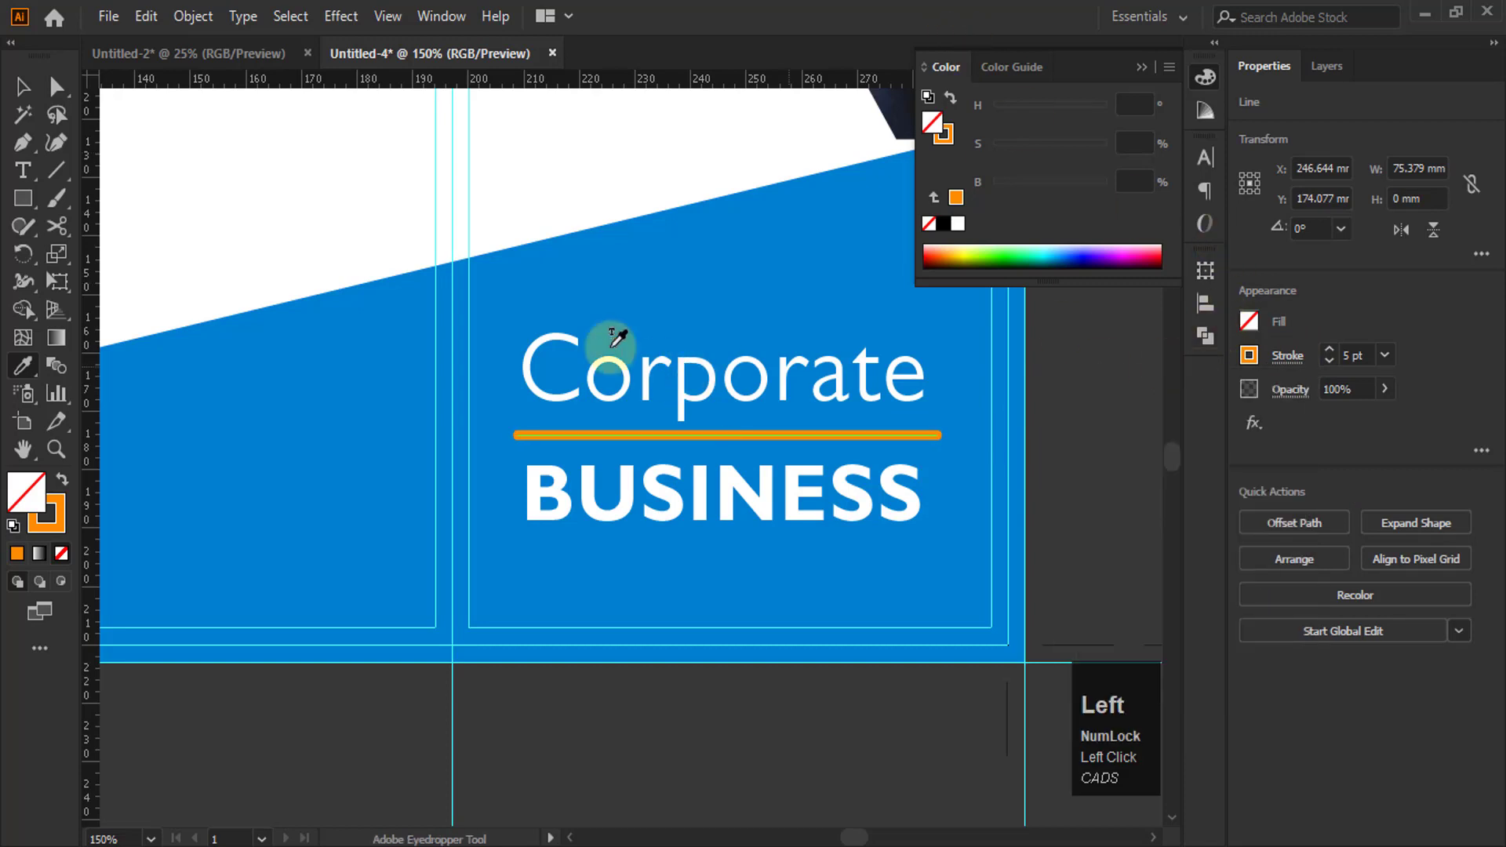
click(24, 87)
scroll(750, 714, down, 2)
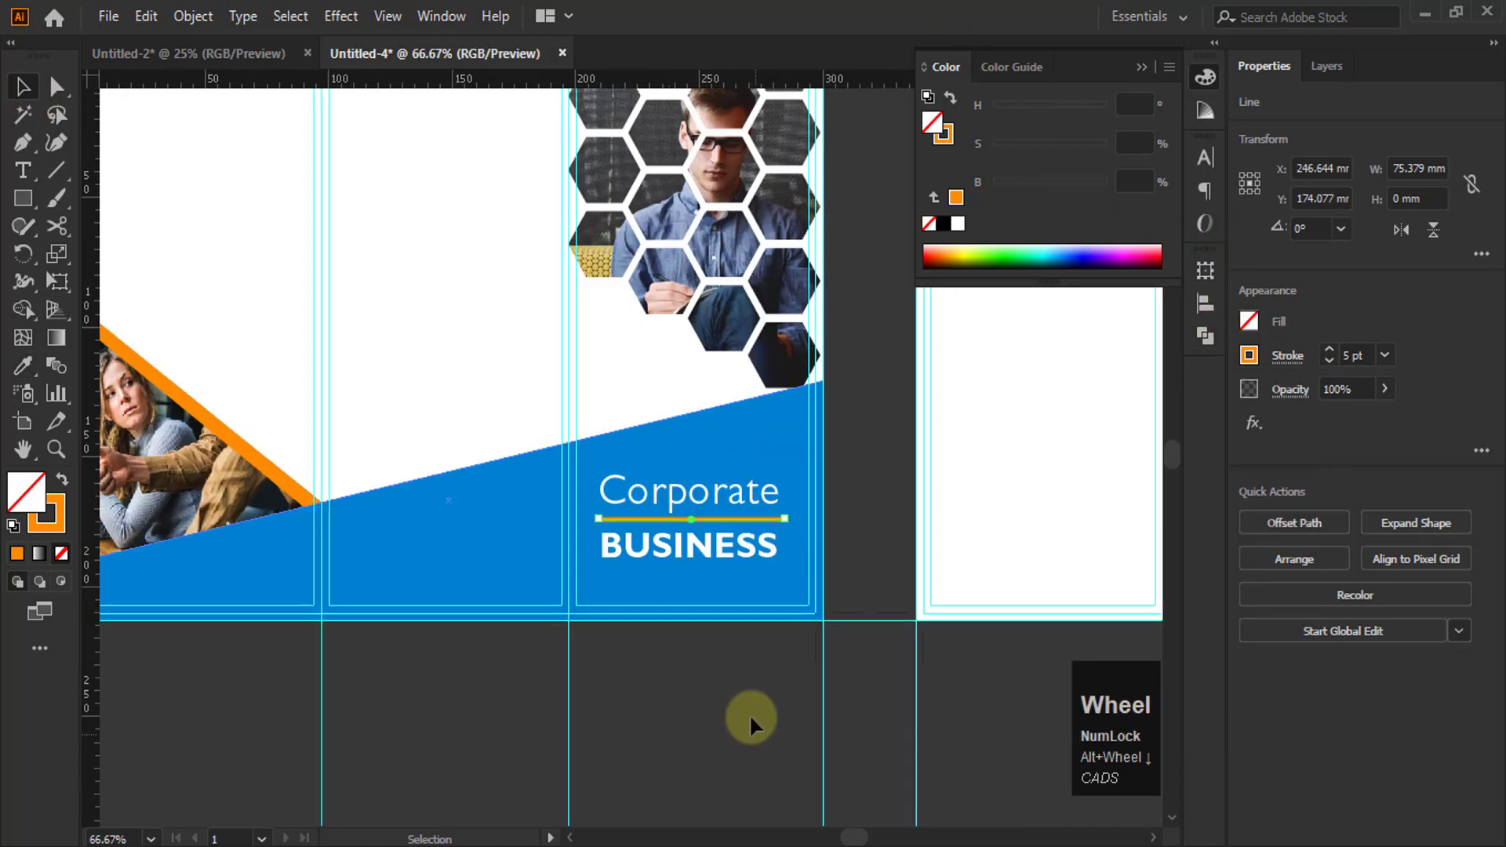
click(714, 689)
scroll(848, 589, down, 2)
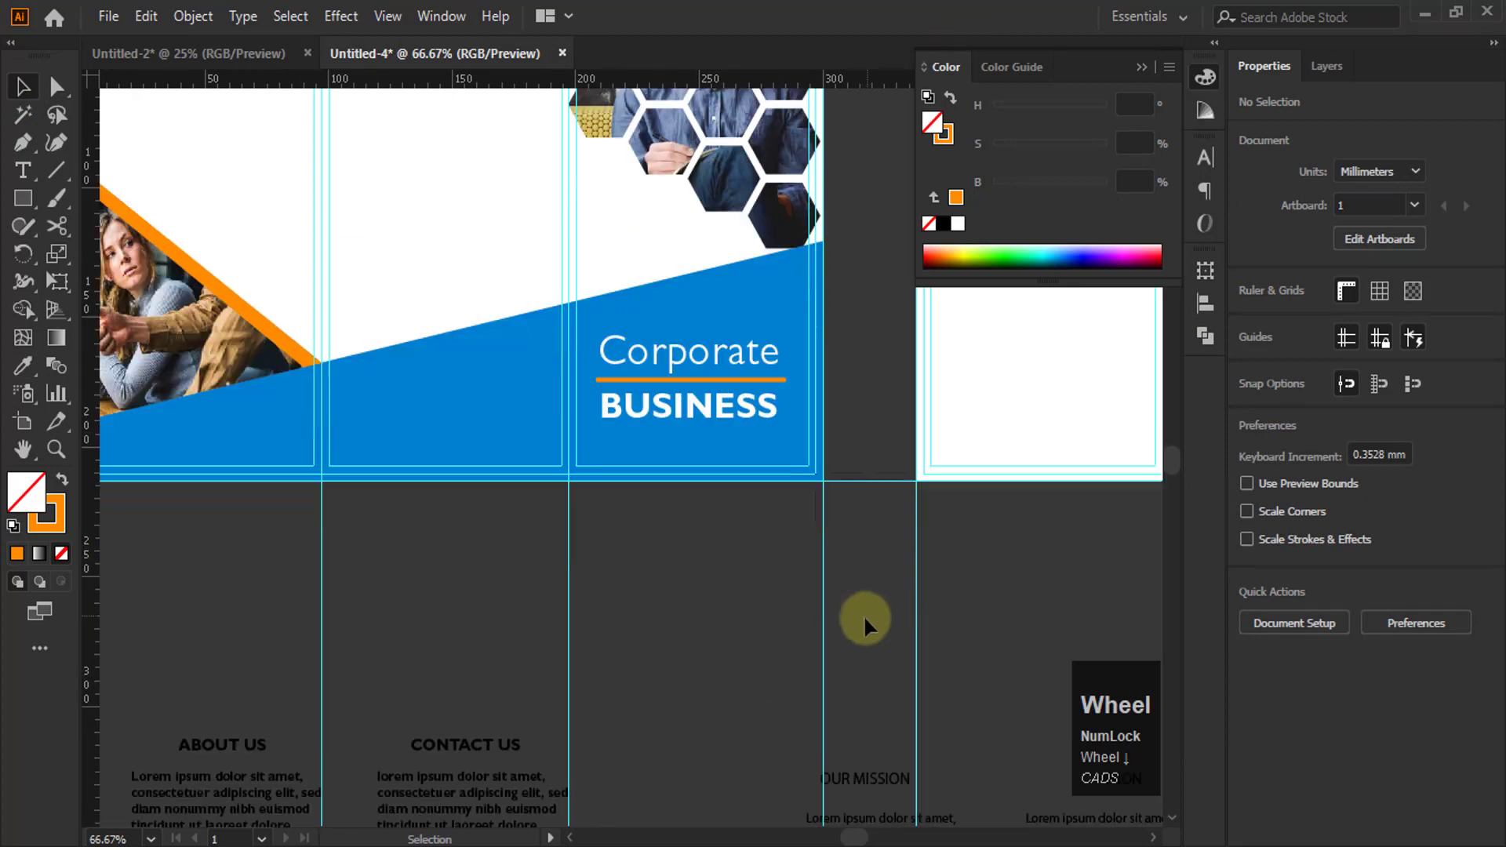
scroll(863, 667, down, 1)
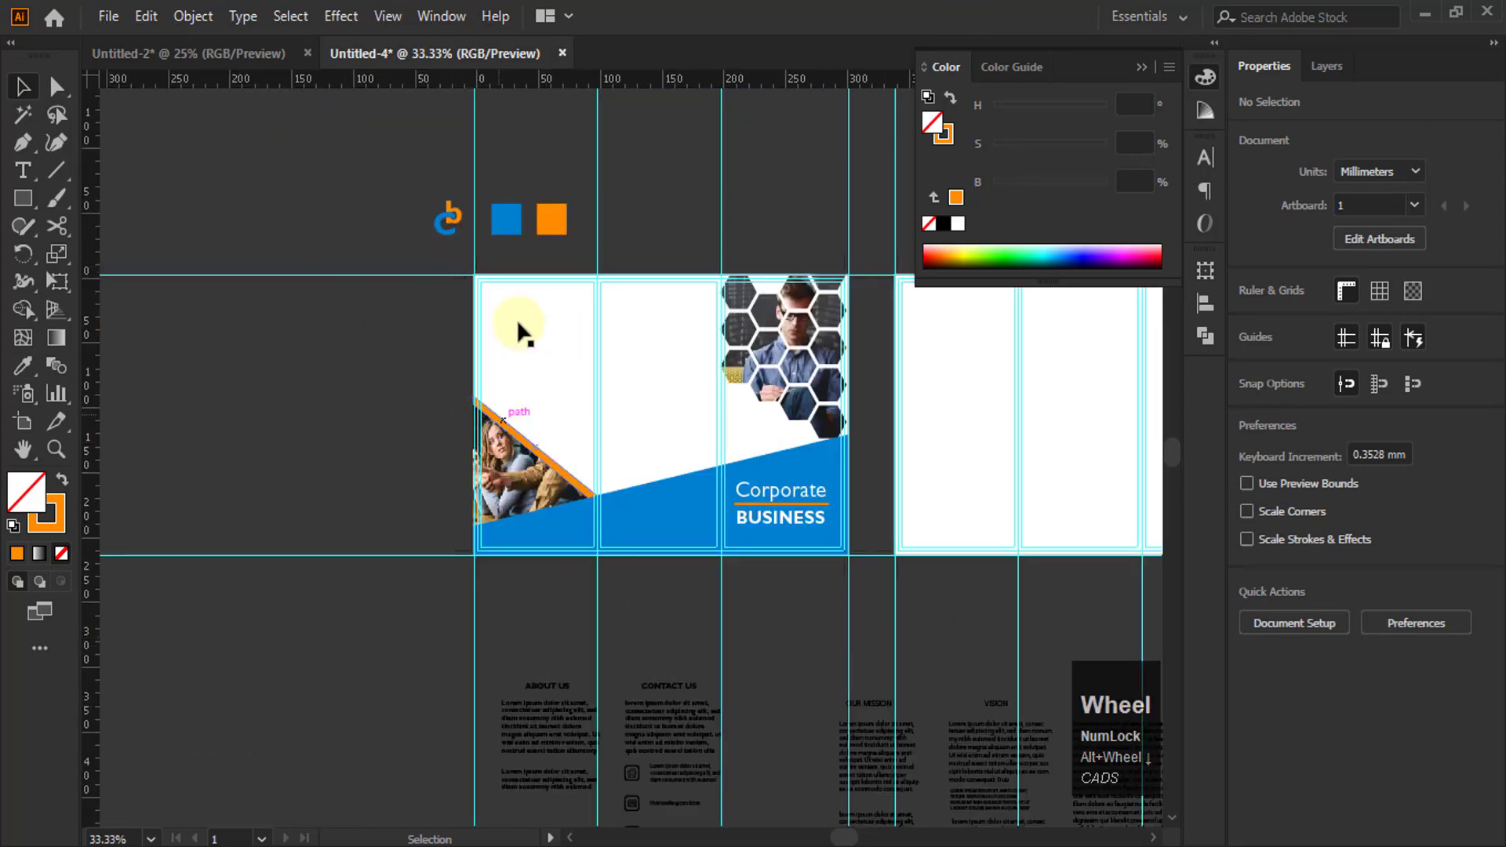
Move the ABOUT US text block into the first panel of the first artboard, above the masked photo, and deselect it
scroll(518, 329, down, 1)
click(571, 777)
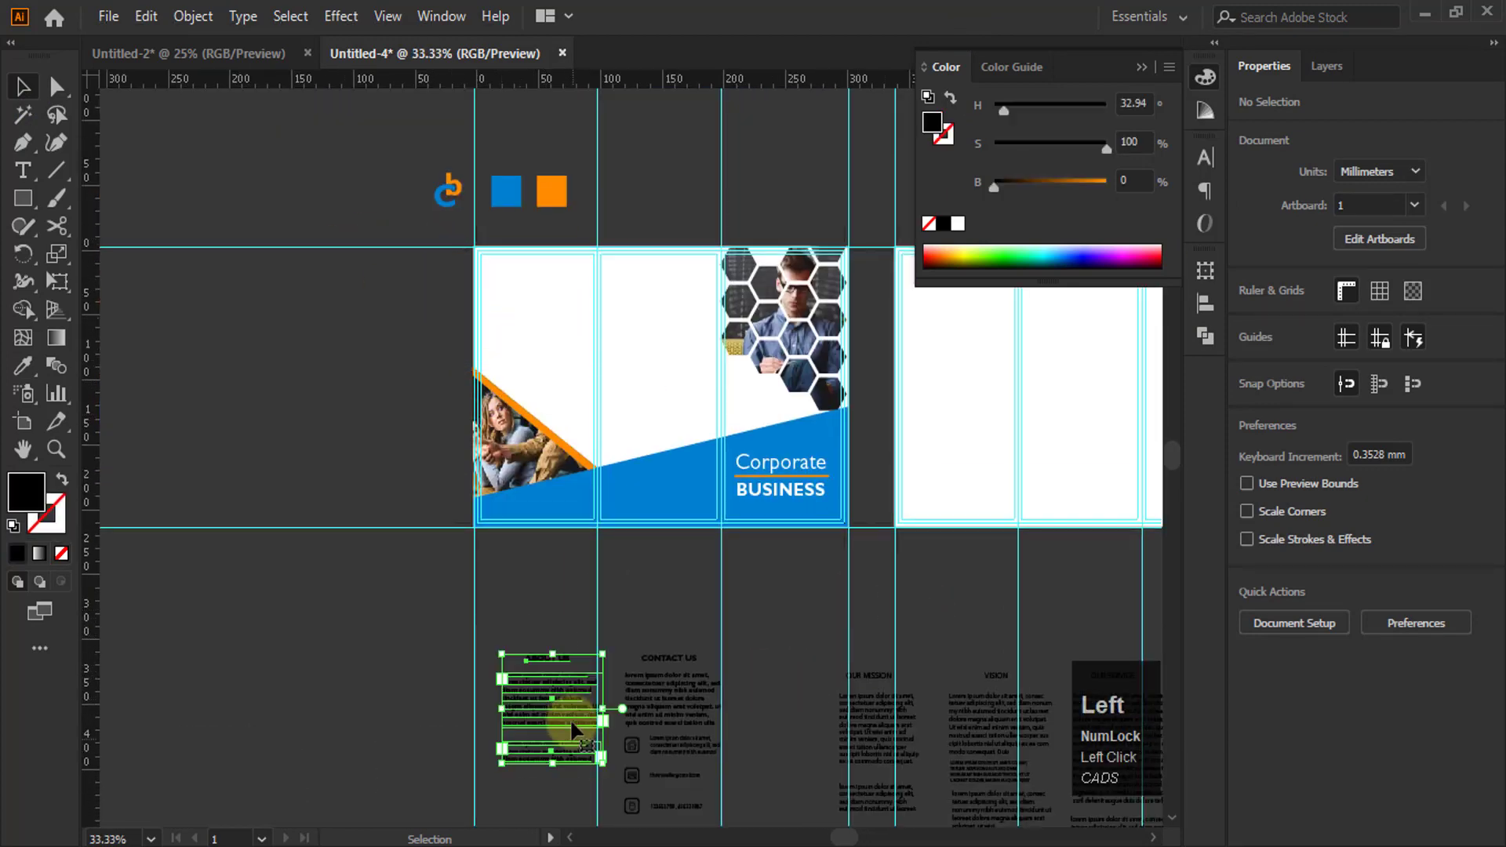
drag(591, 736, 549, 328)
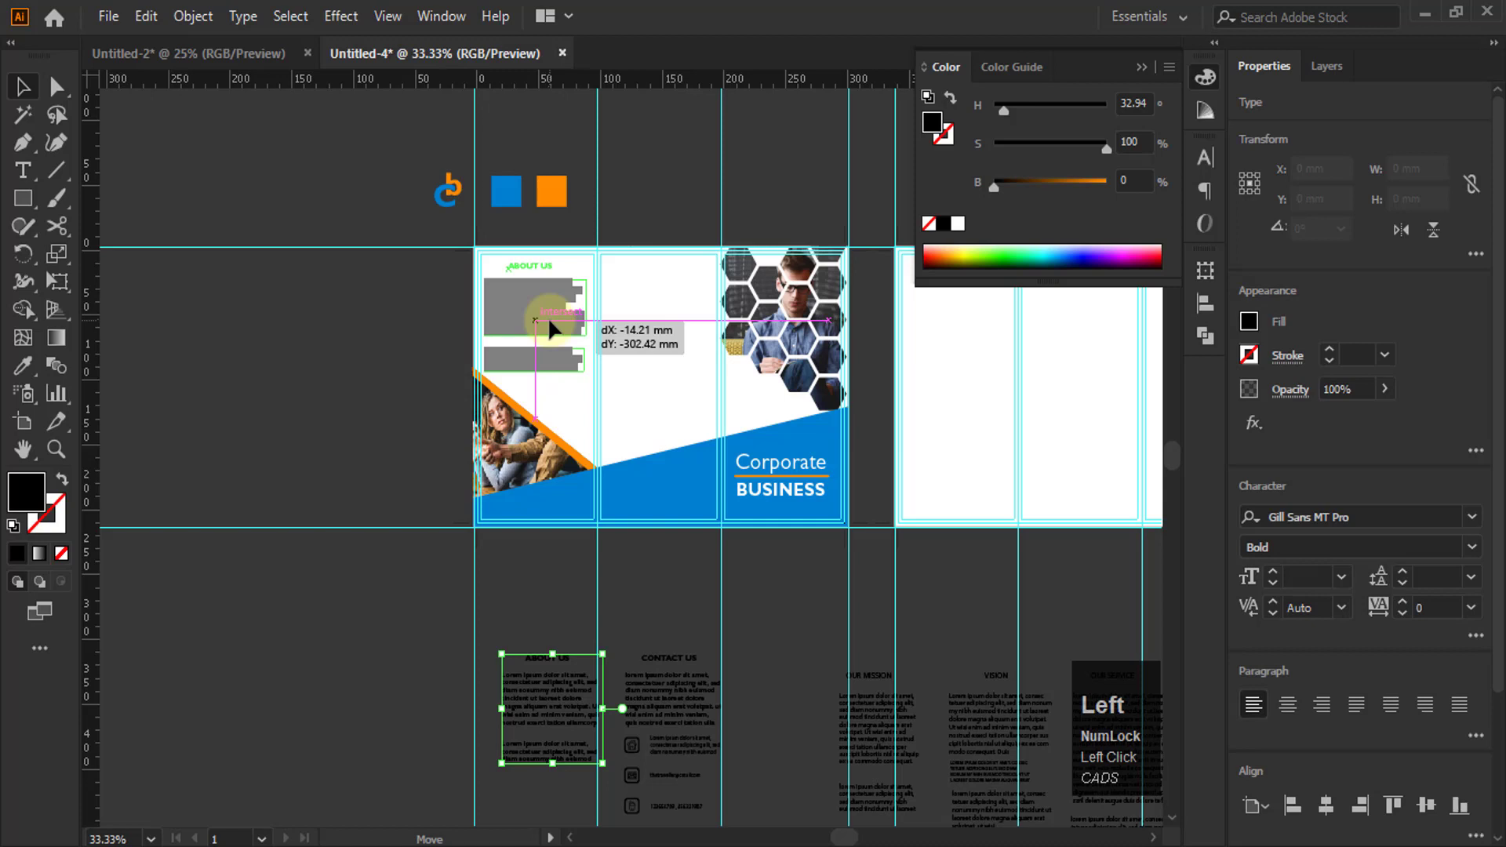
drag(549, 328, 548, 317)
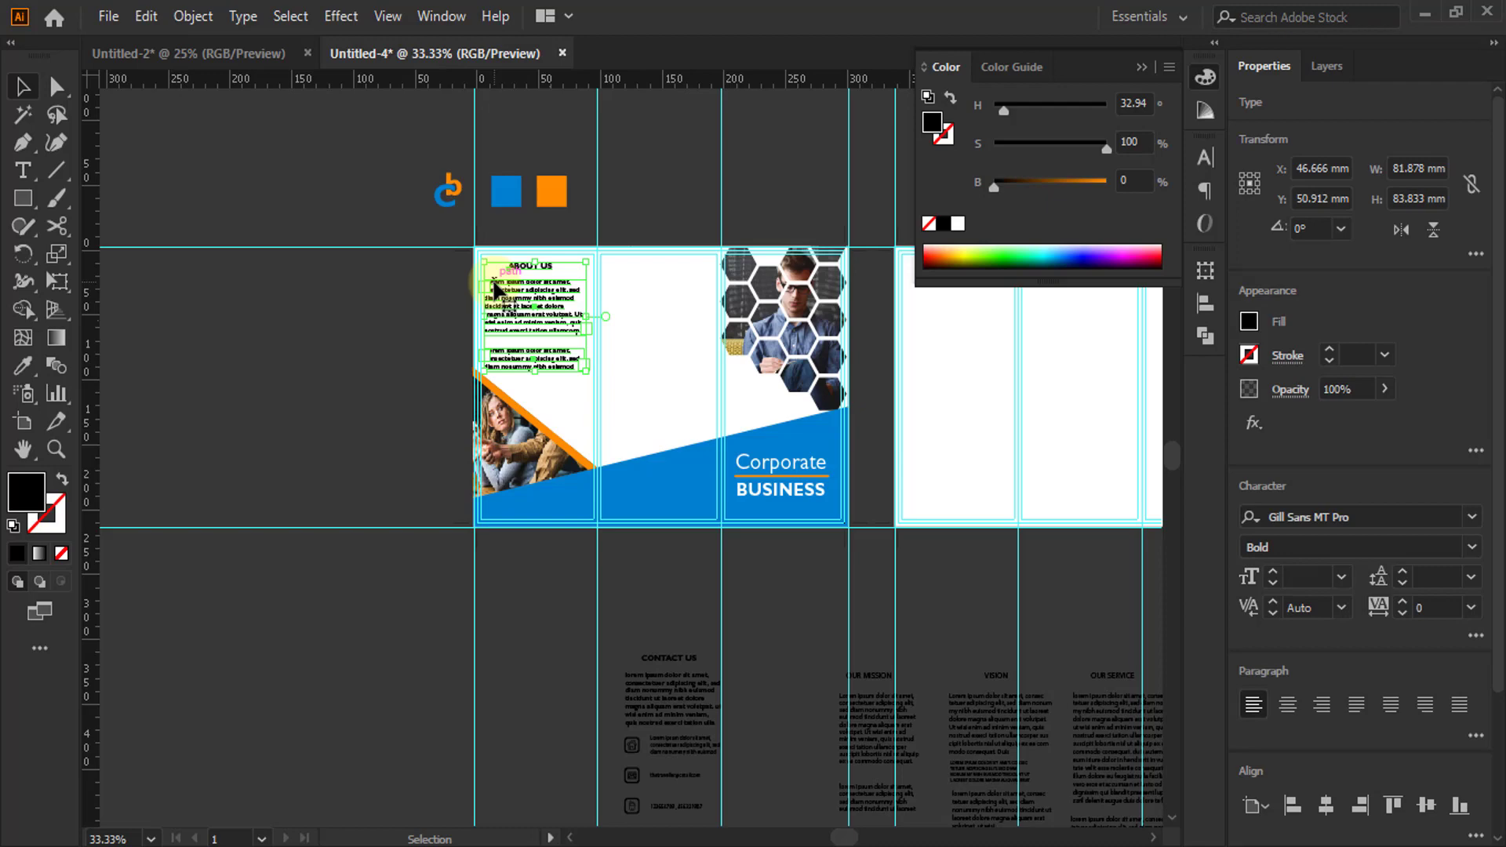
scroll(496, 288, up, 2)
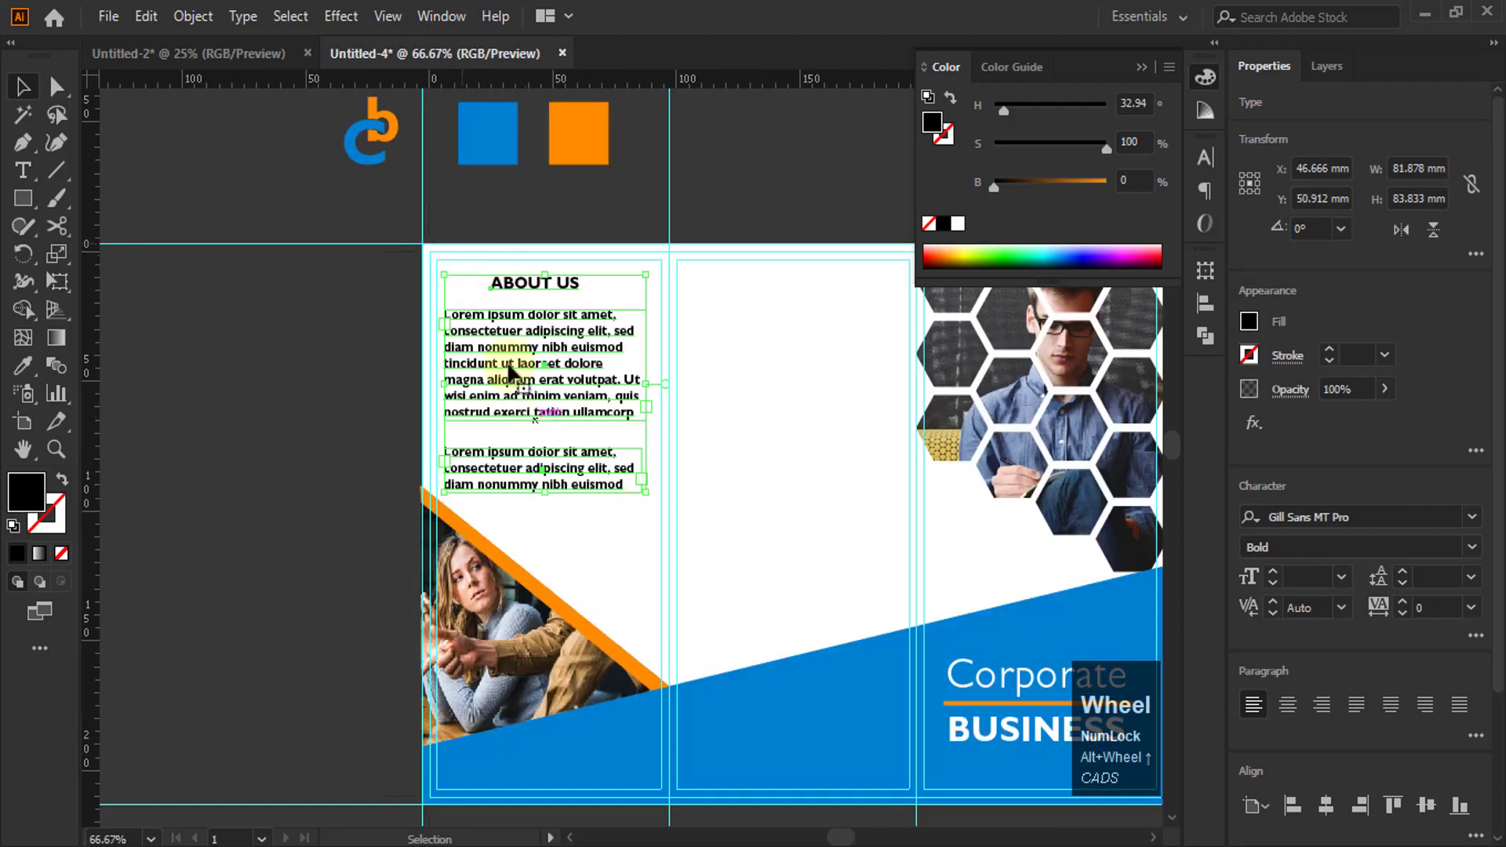
click(520, 320)
click(497, 269)
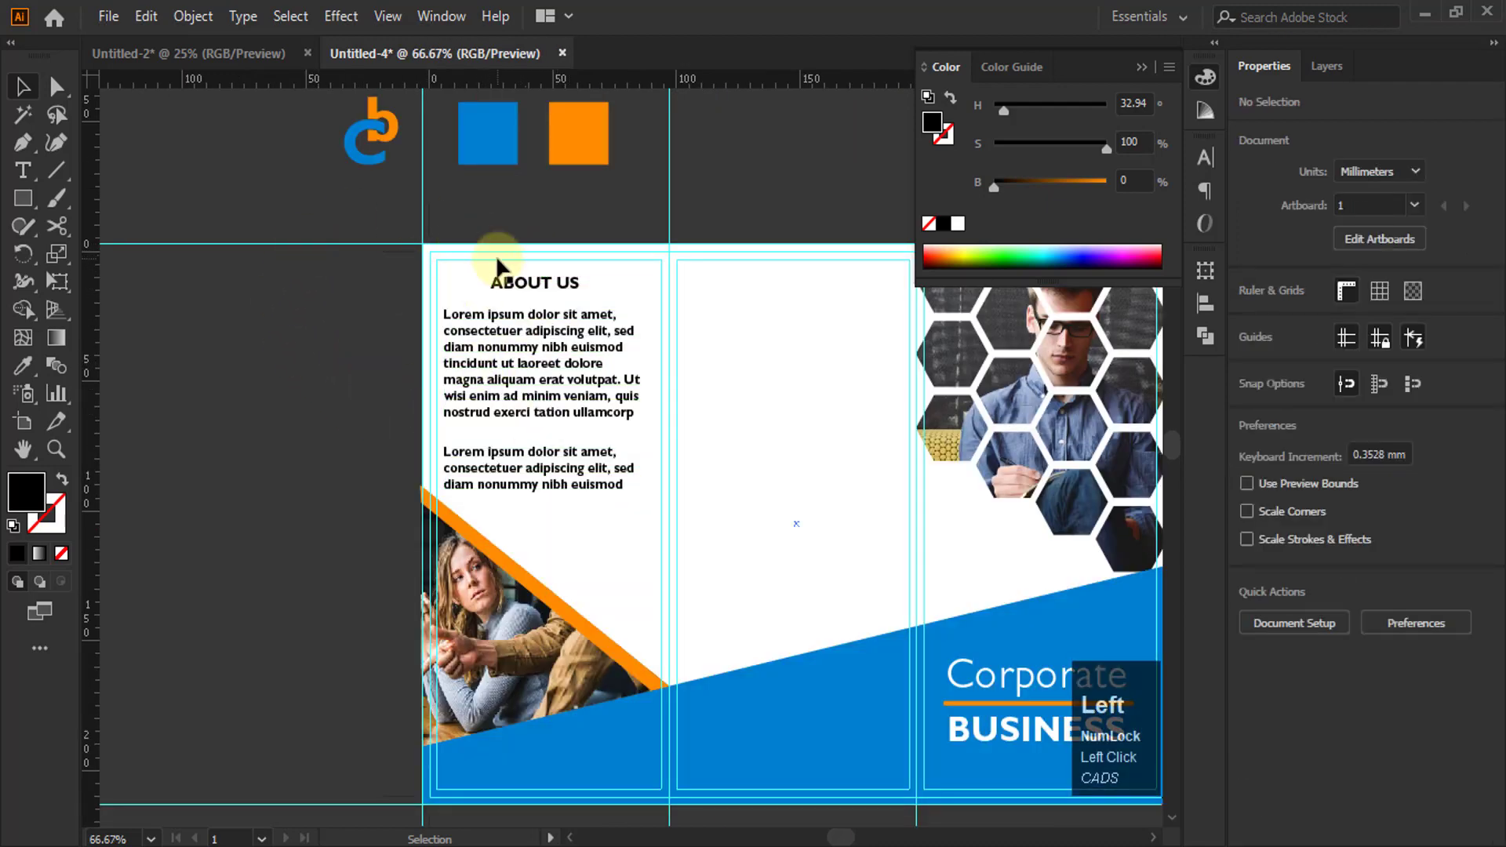
Check the font and size settings of the ABOUT US heading and the paragraph below it
scroll(499, 267, up, 2)
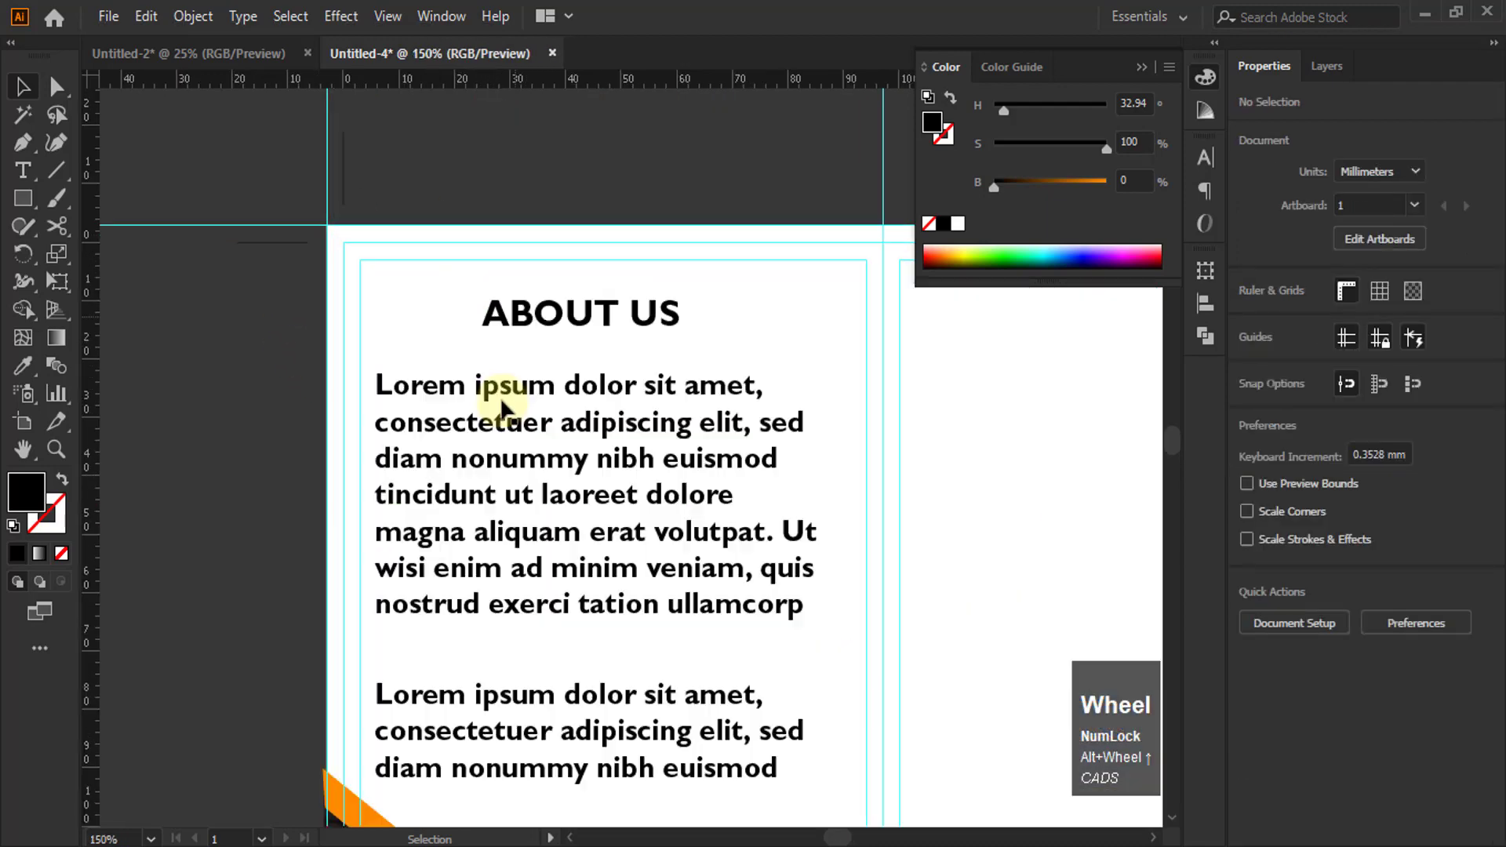
click(539, 322)
click(1208, 157)
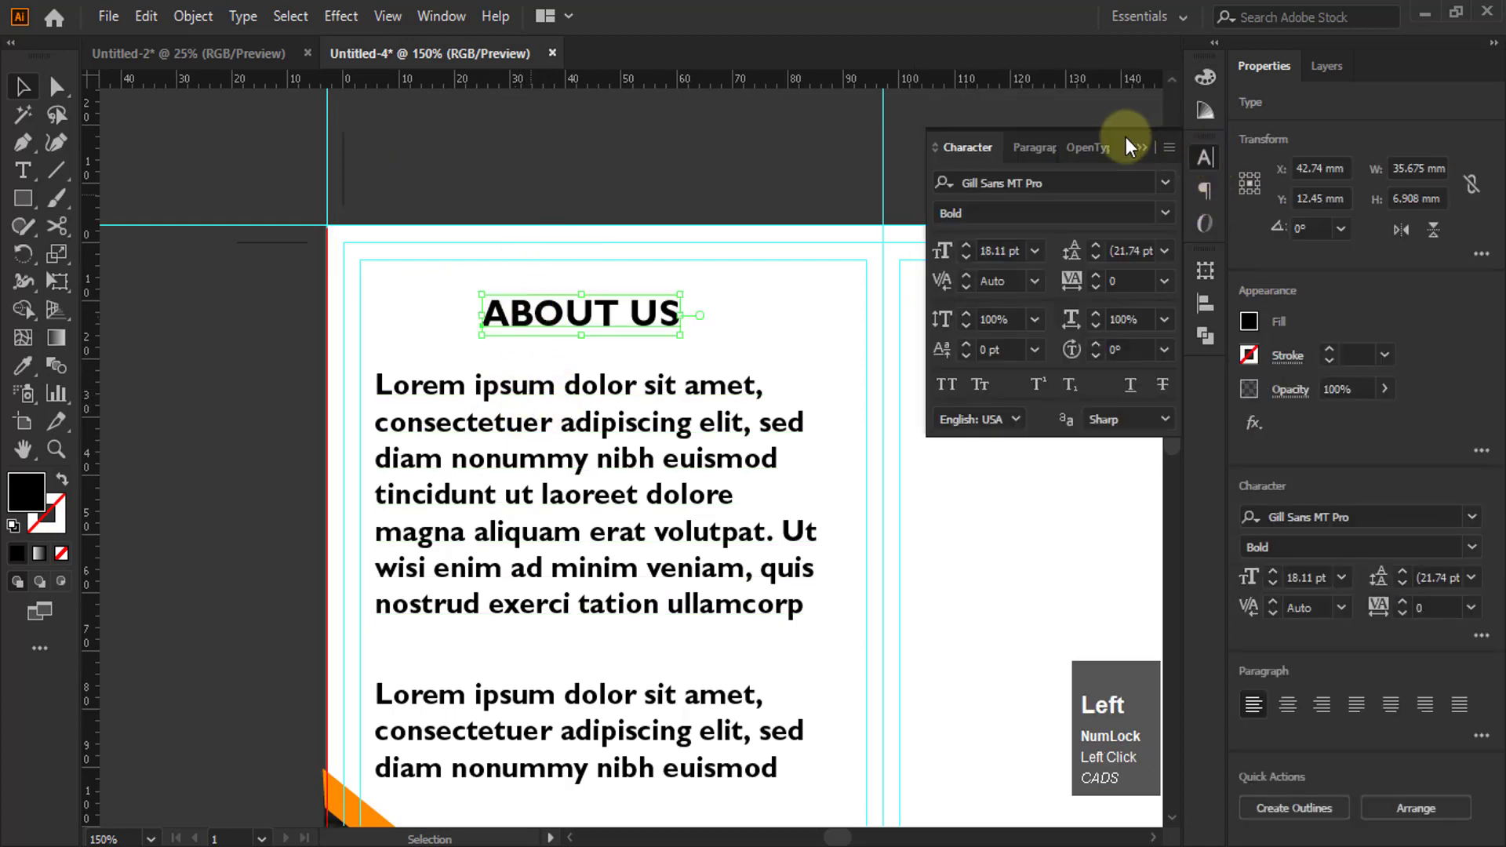
click(245, 336)
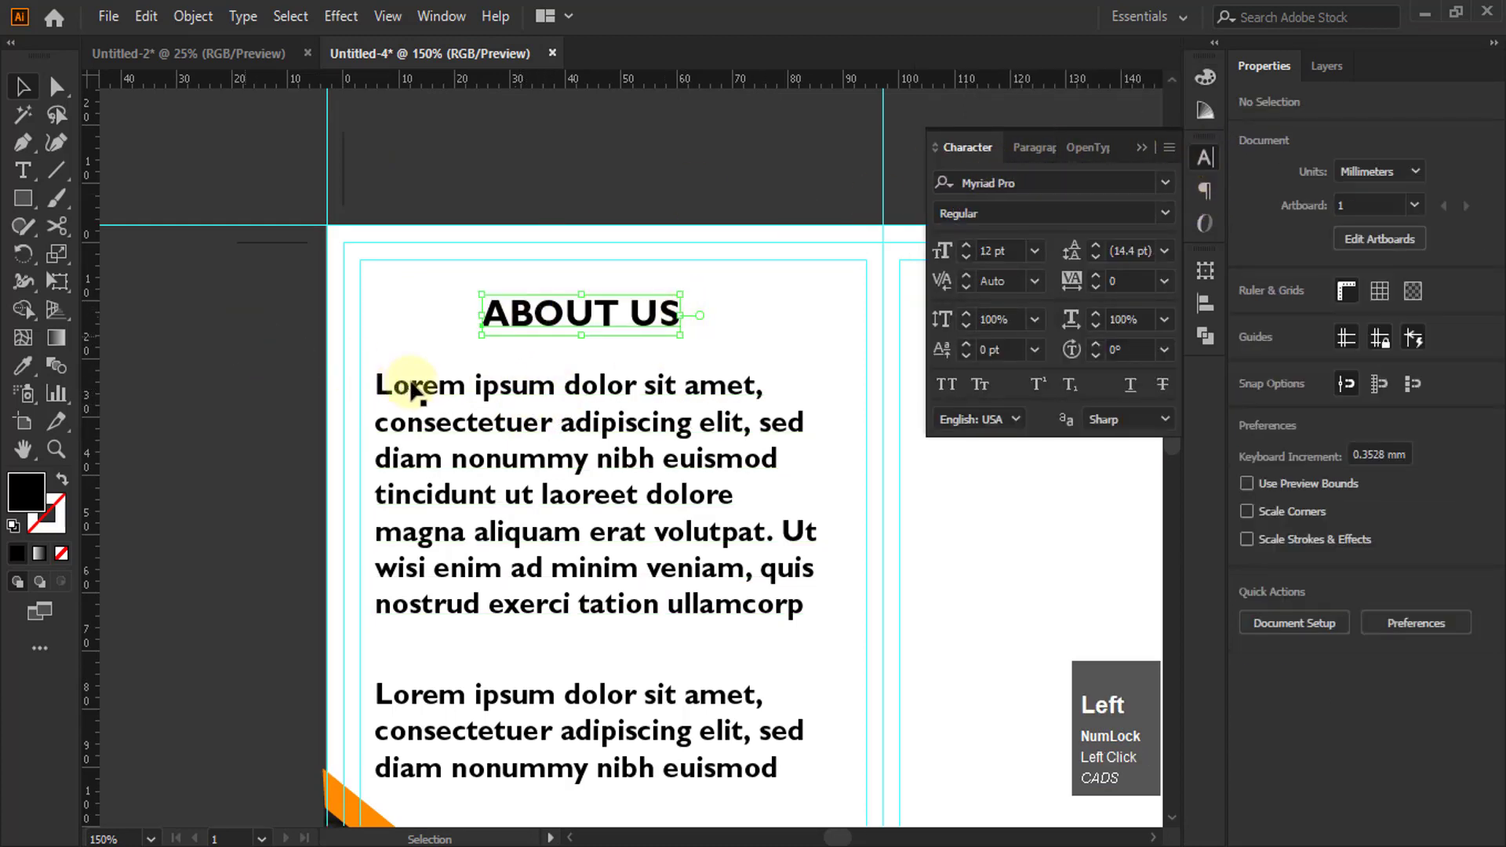
click(412, 388)
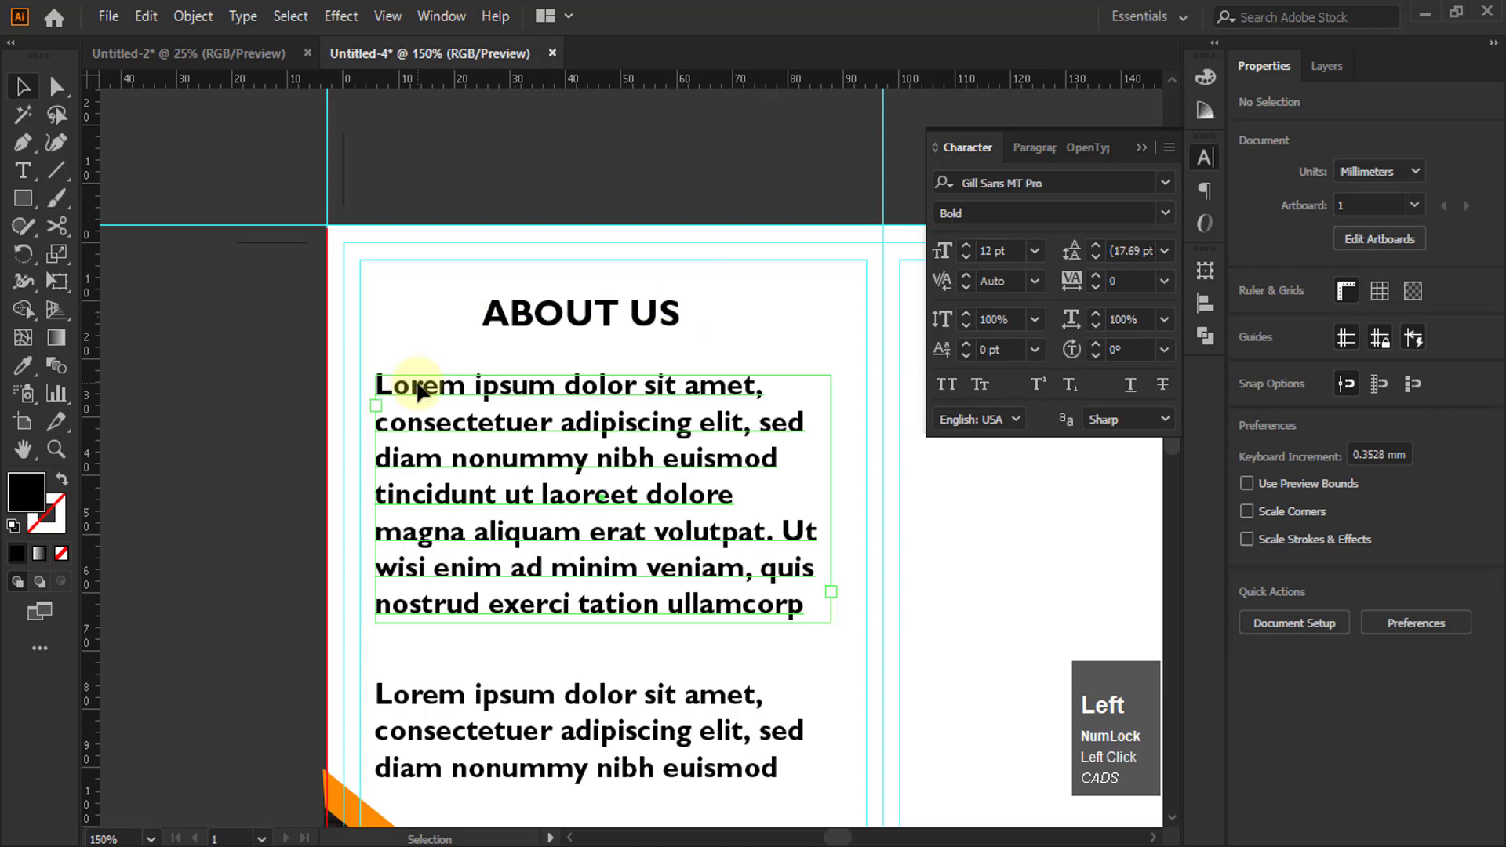
click(236, 322)
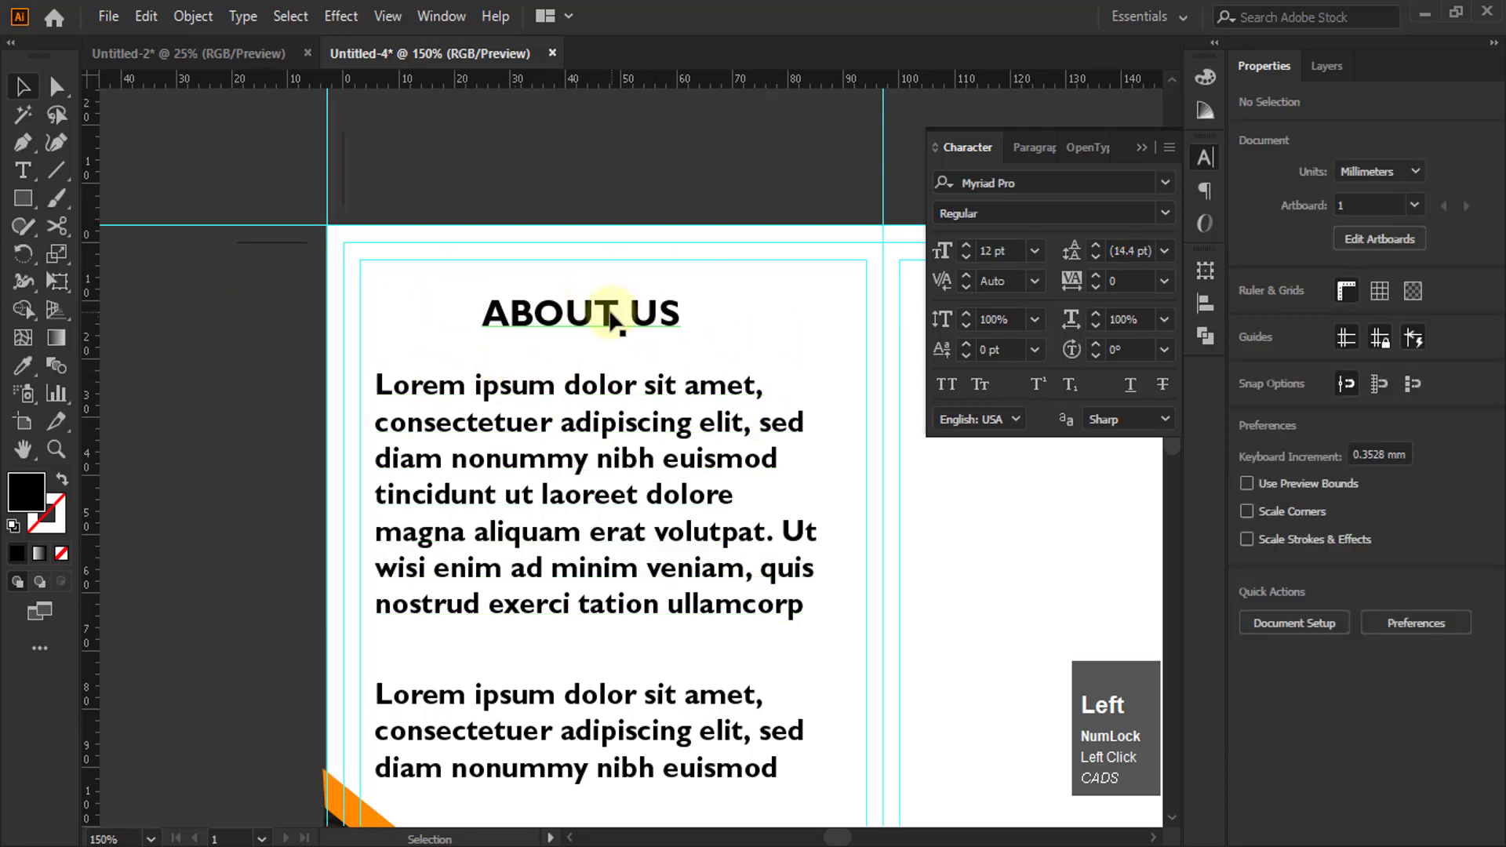
Color the ABOUT US heading with the orange sampled from the orange color square and deselect it
scroll(490, 376, down, 1)
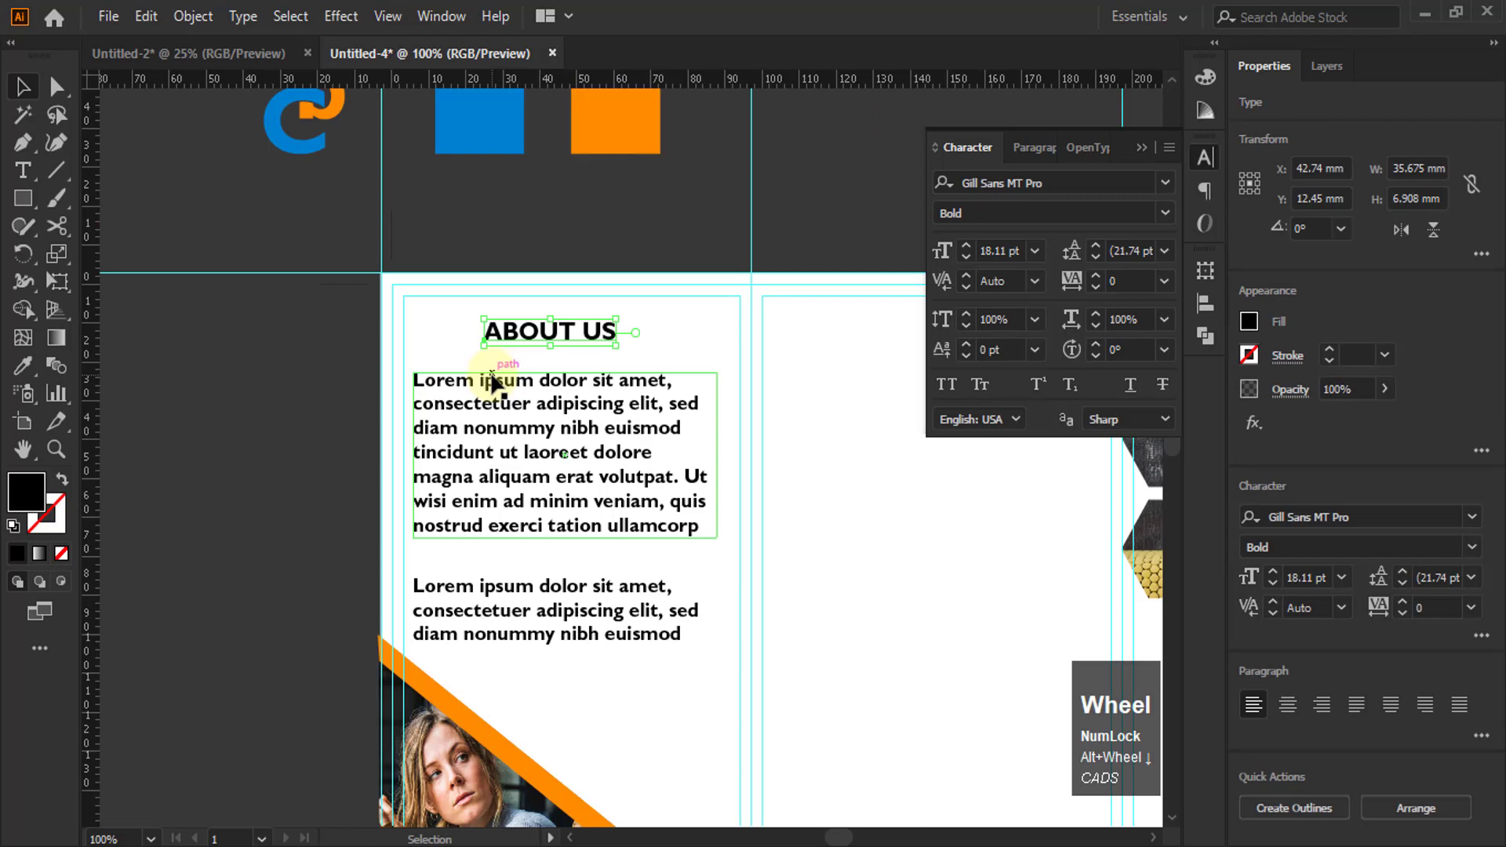
key(i)
click(628, 119)
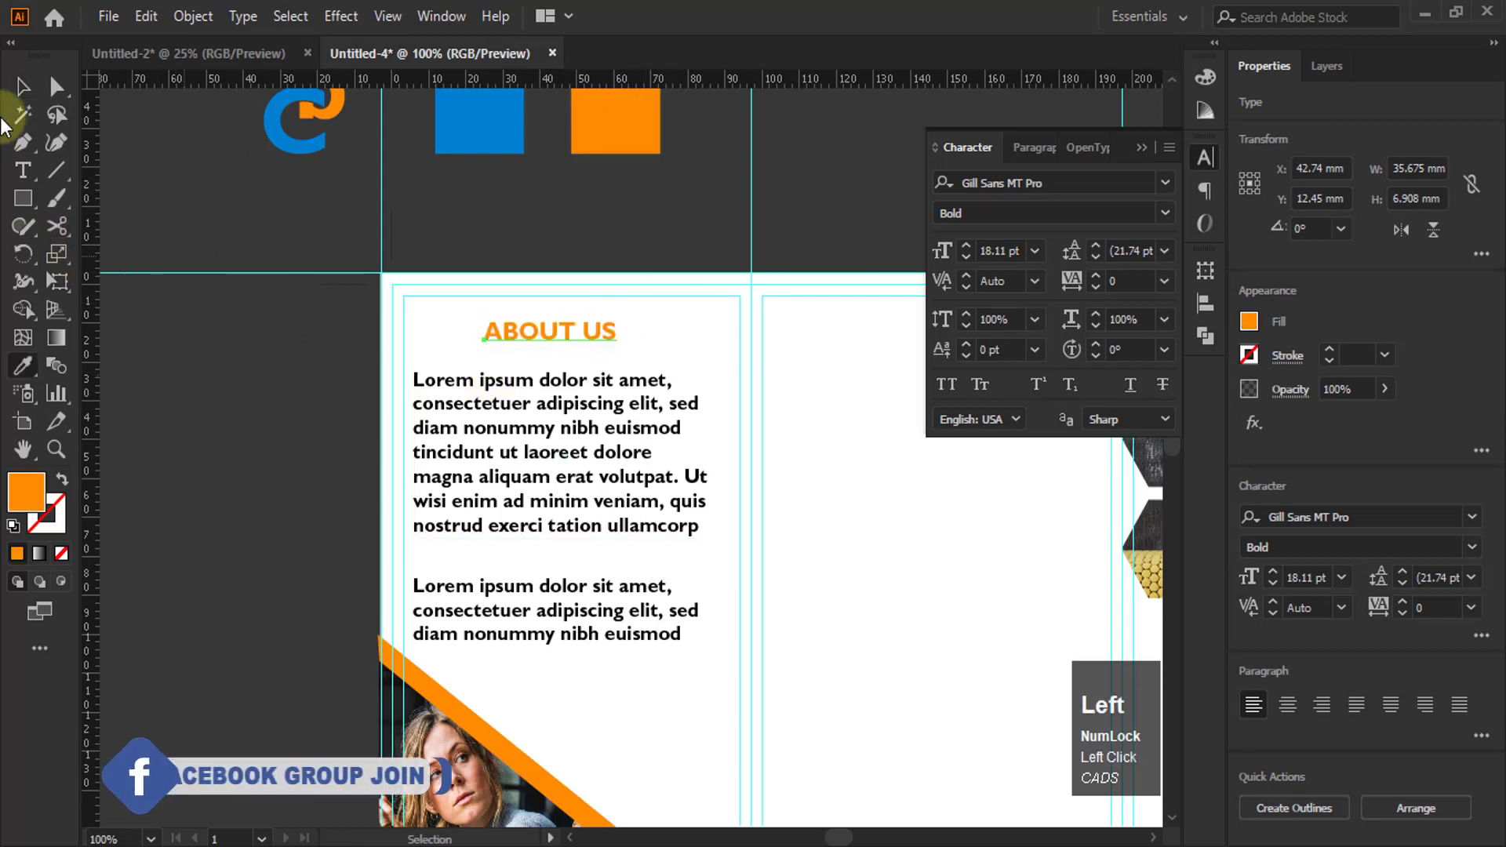
click(21, 87)
click(123, 306)
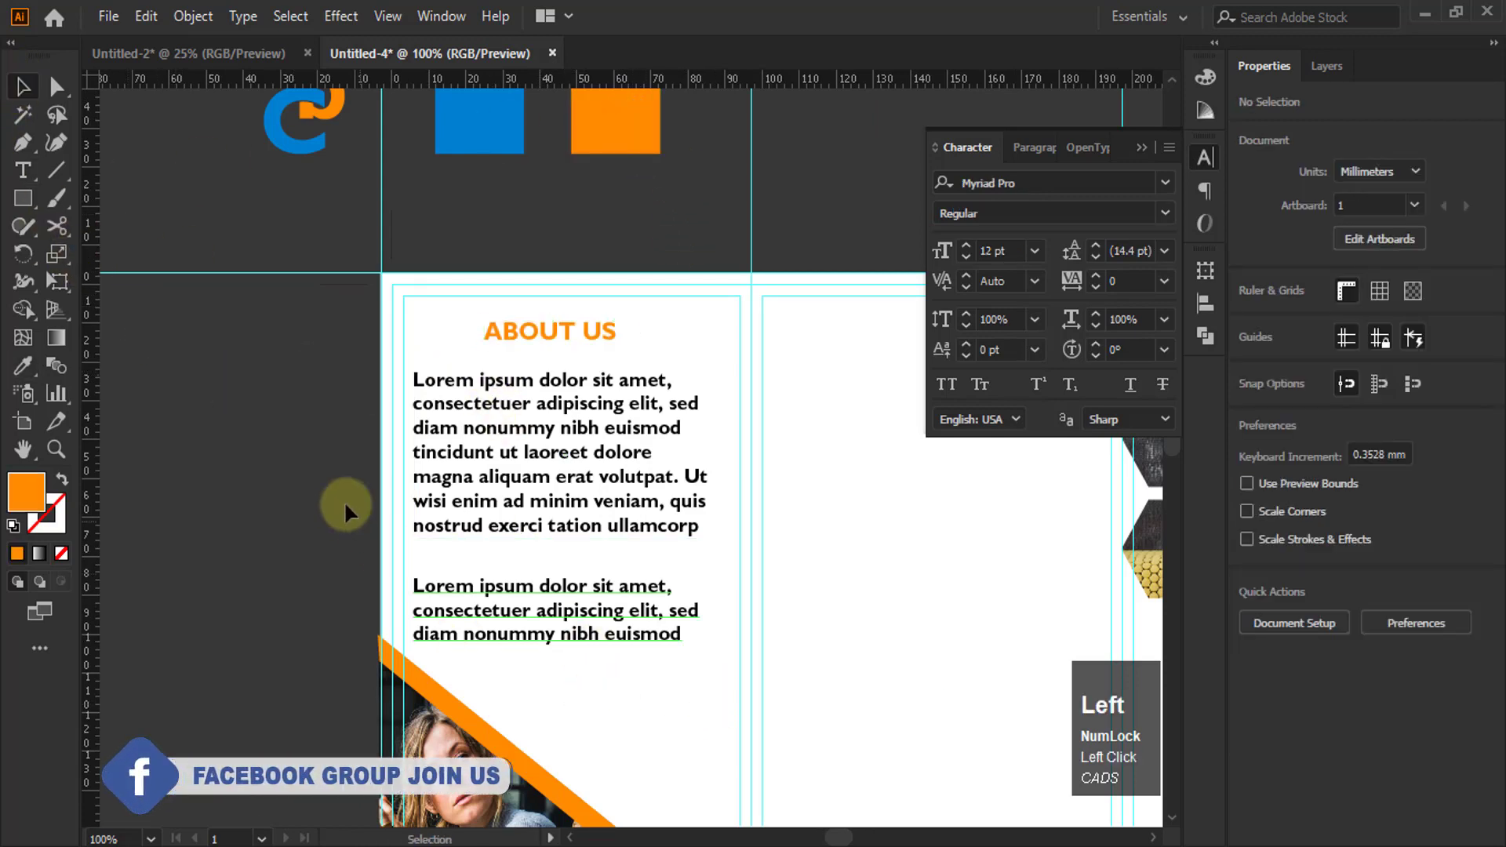
Examine the CONTACT US text block with its icons and QR code below the first artboard
scroll(298, 450, down, 2)
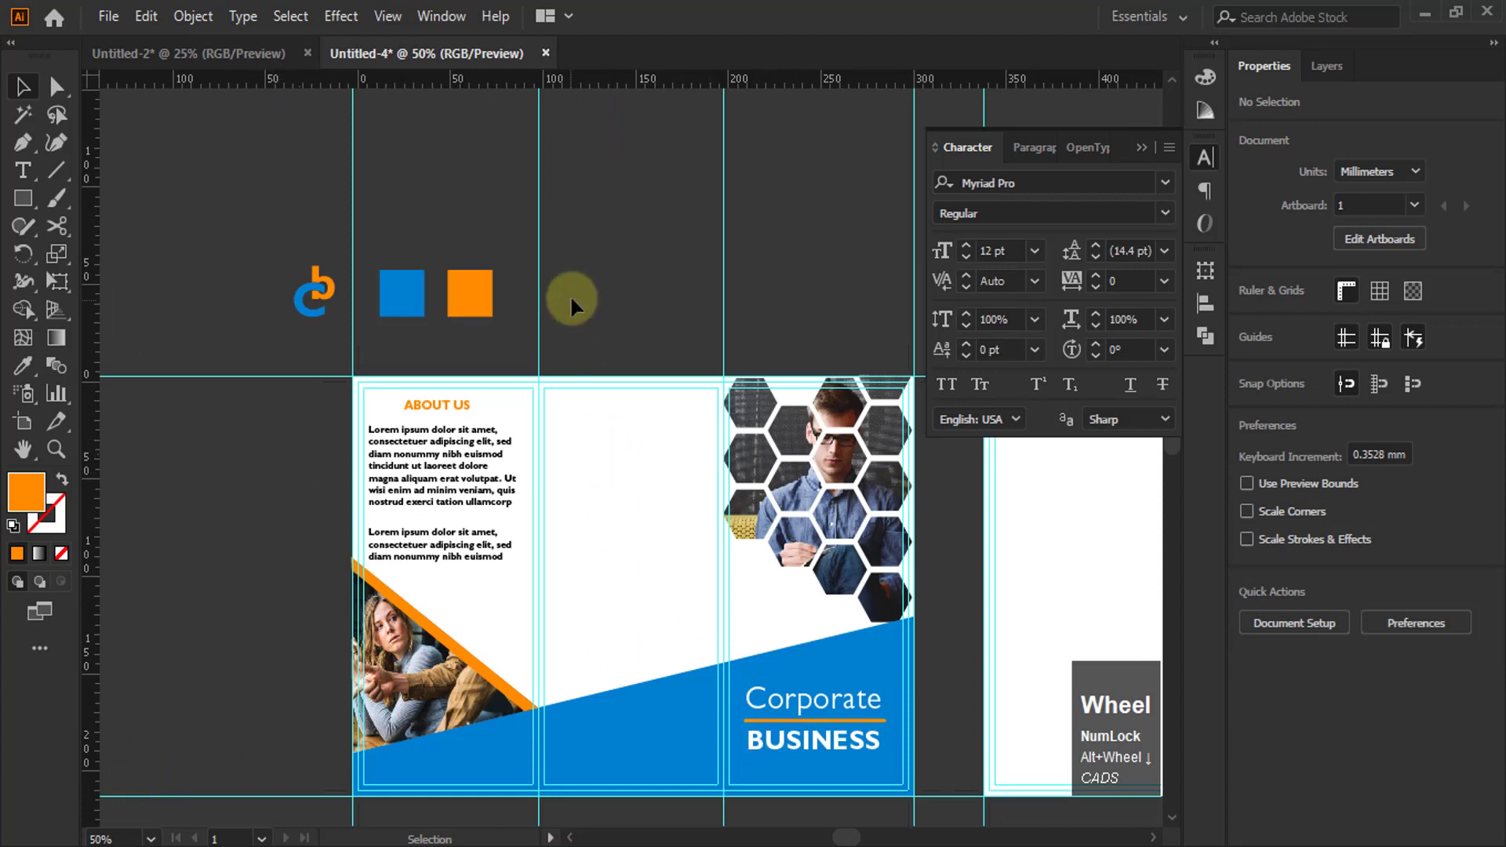
scroll(572, 295, down, 1)
scroll(584, 338, down, 1)
scroll(580, 323, down, 3)
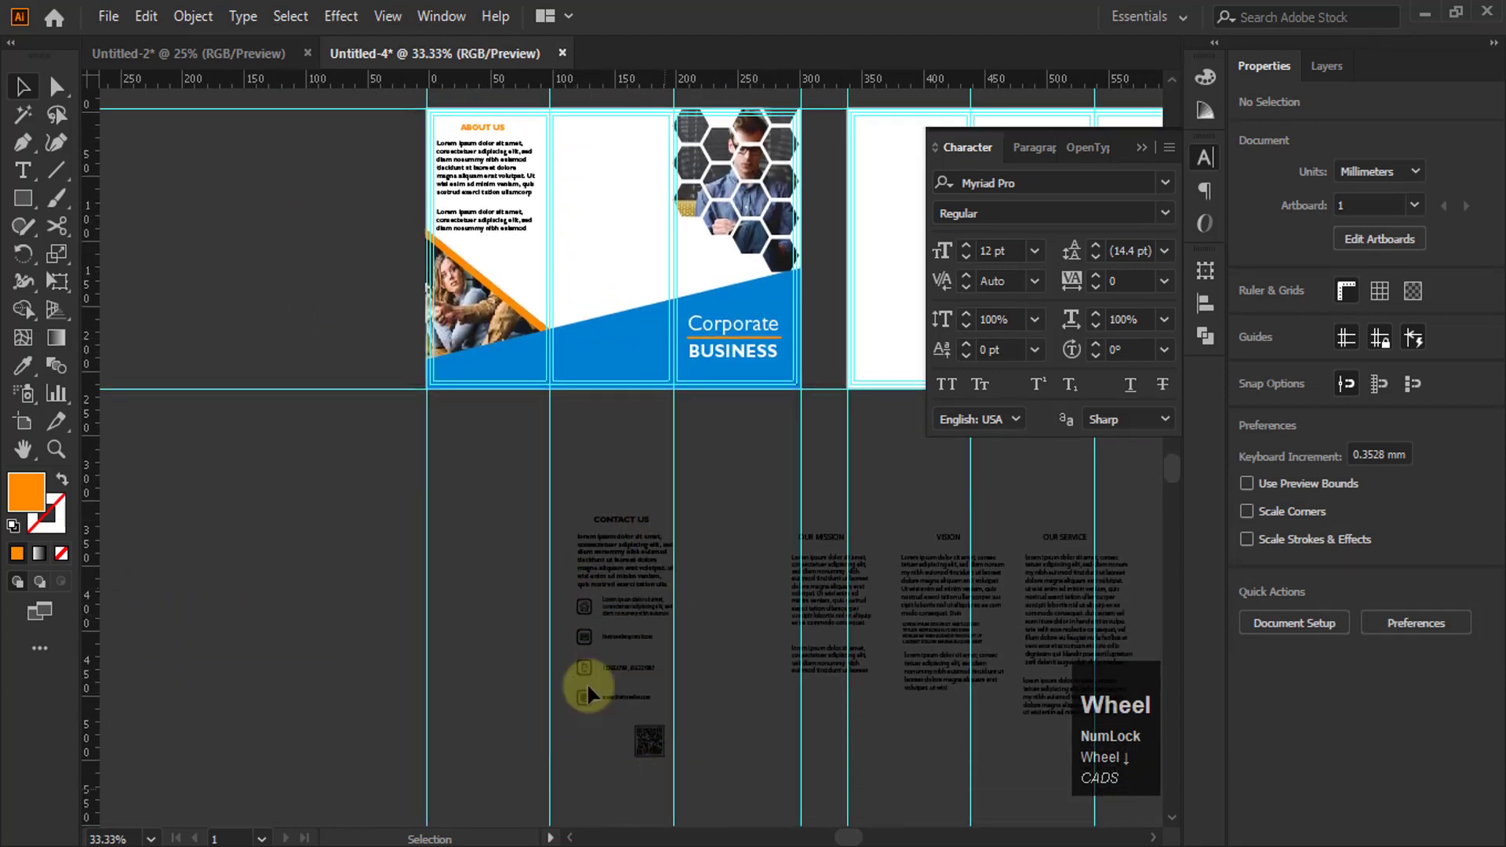
drag(567, 501, 608, 580)
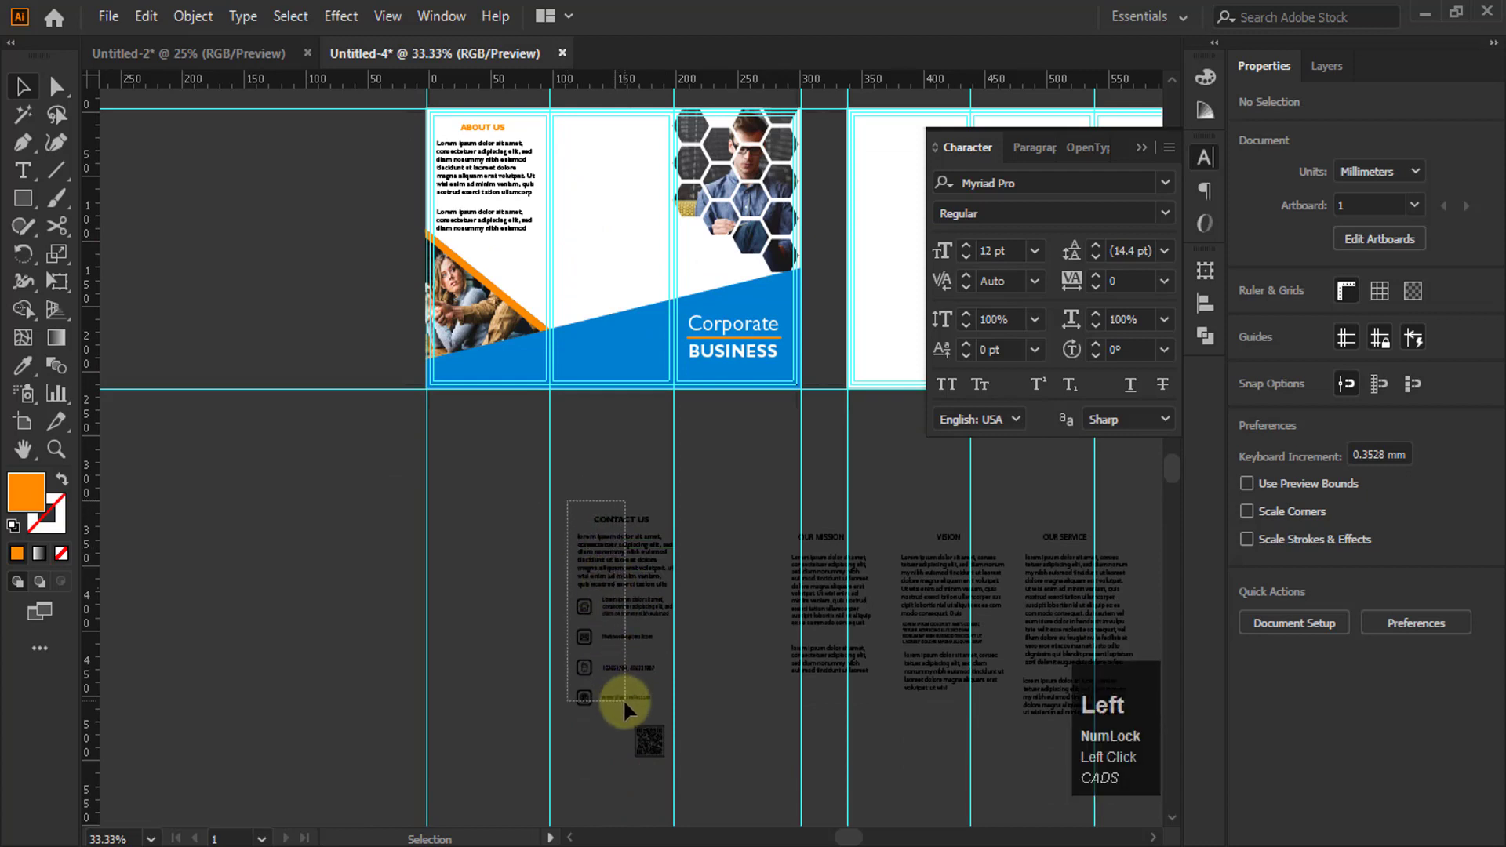
drag(625, 700, 629, 708)
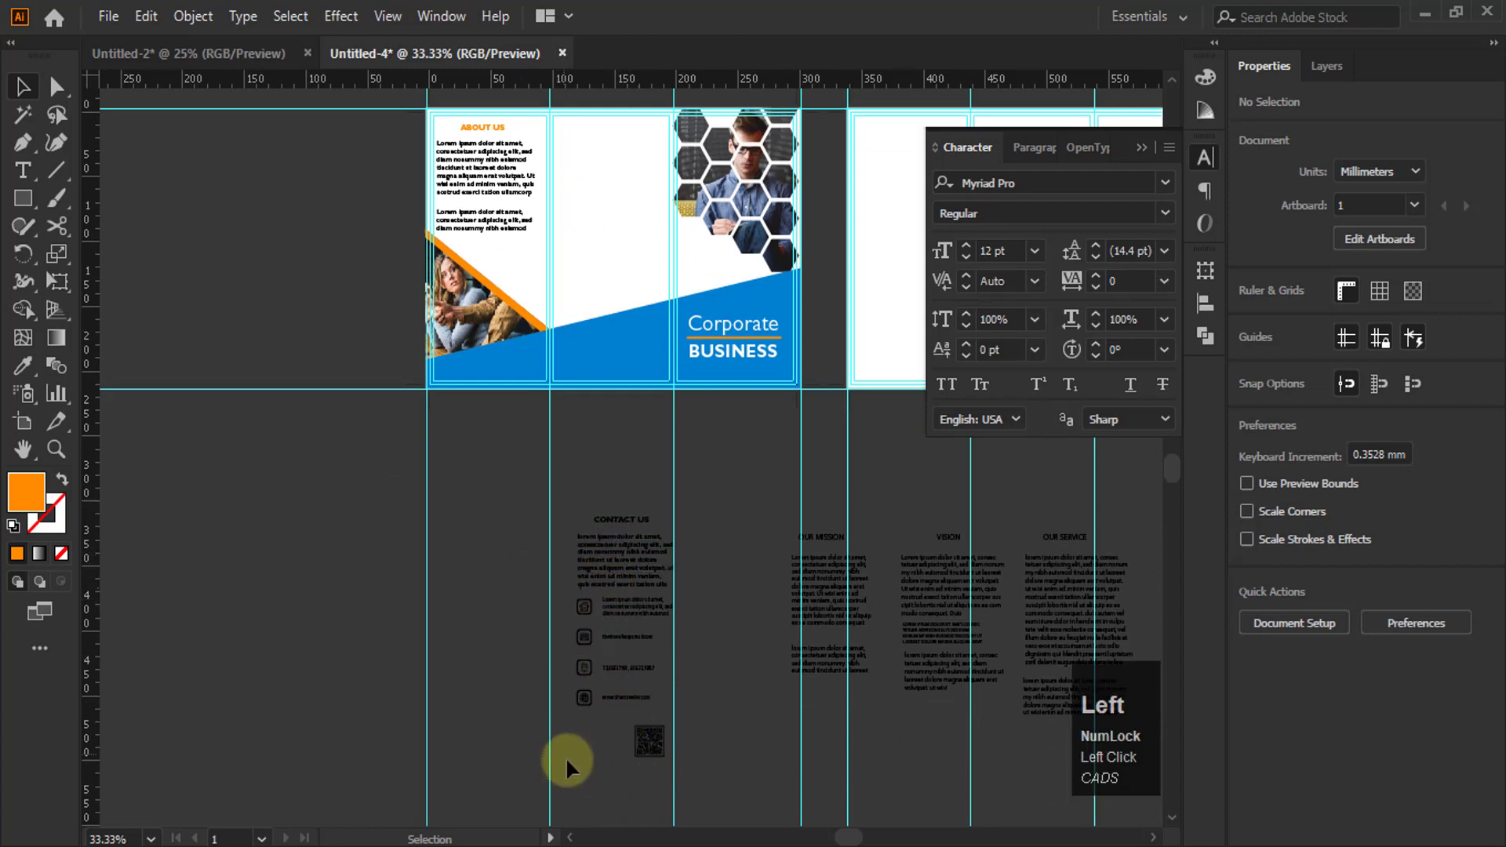
alt+scroll(583, 667, up, 2)
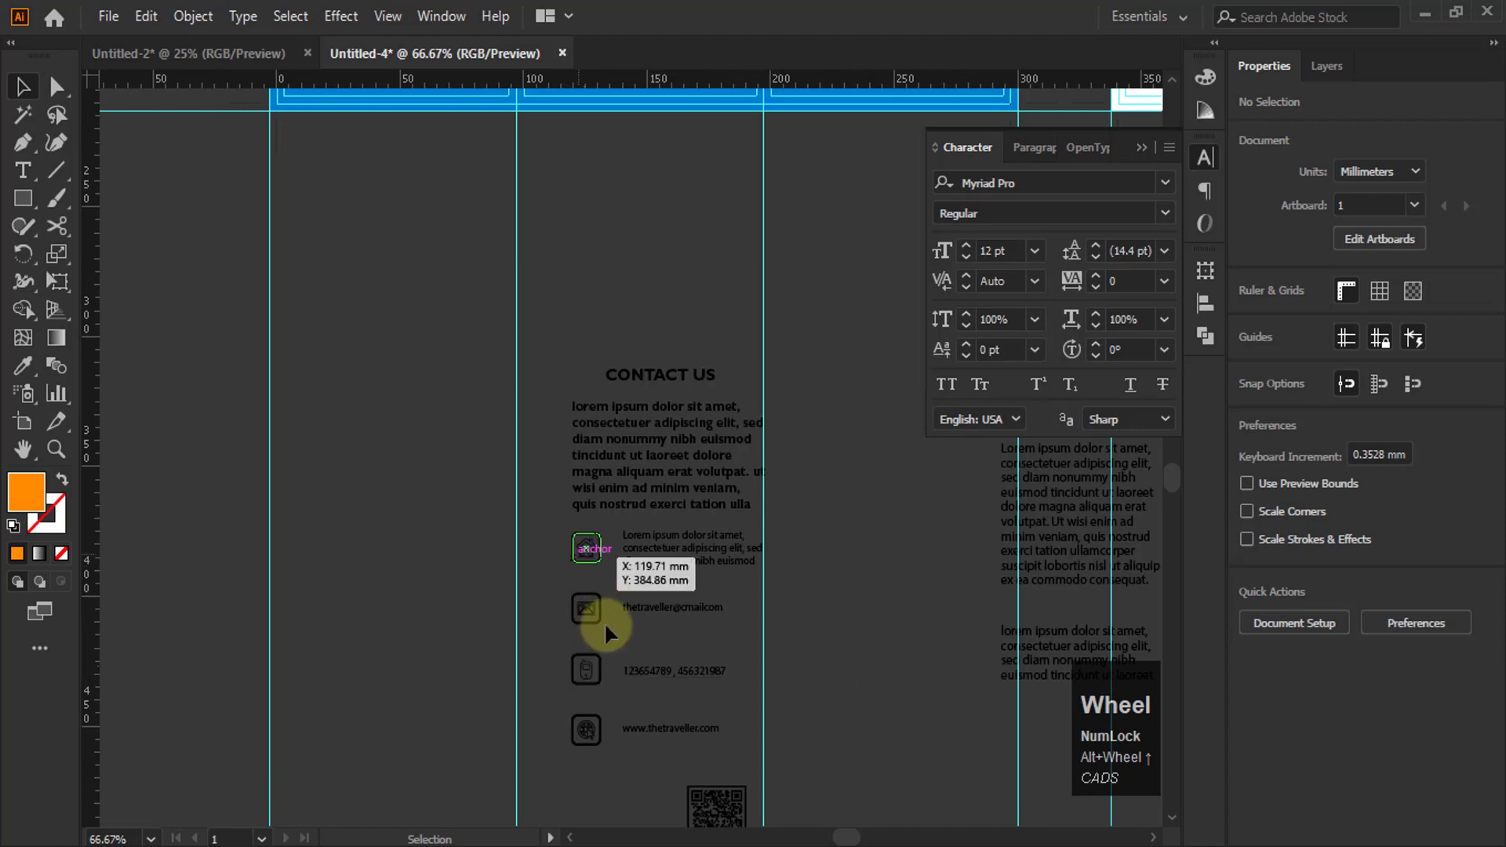
scroll(560, 474, down, 1)
alt+scroll(568, 405, down, 1)
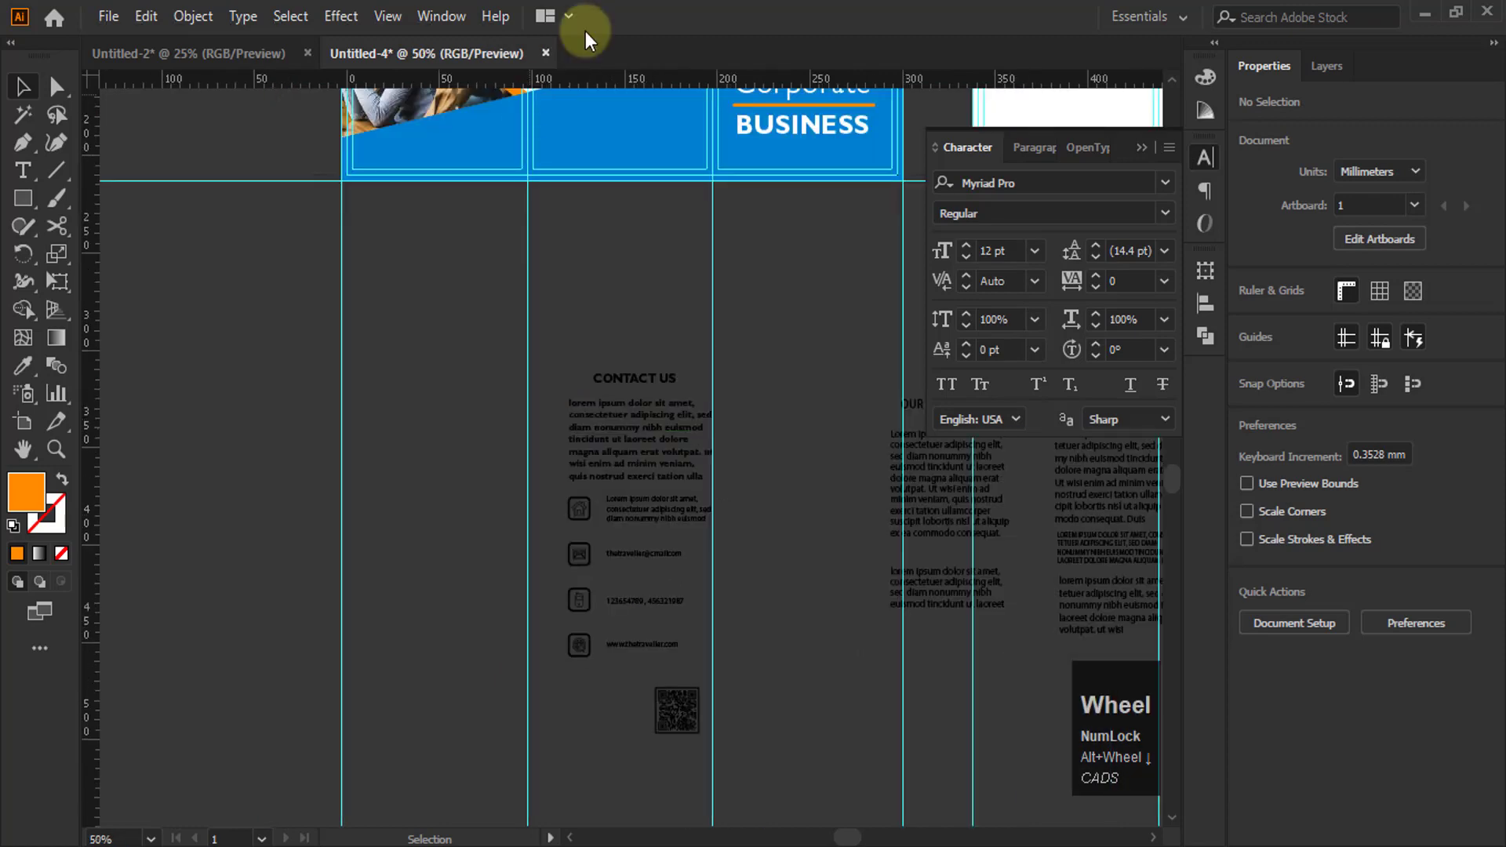
Ungroup the four contact icons from their rounded frames and deselect them
drag(551, 512, 593, 646)
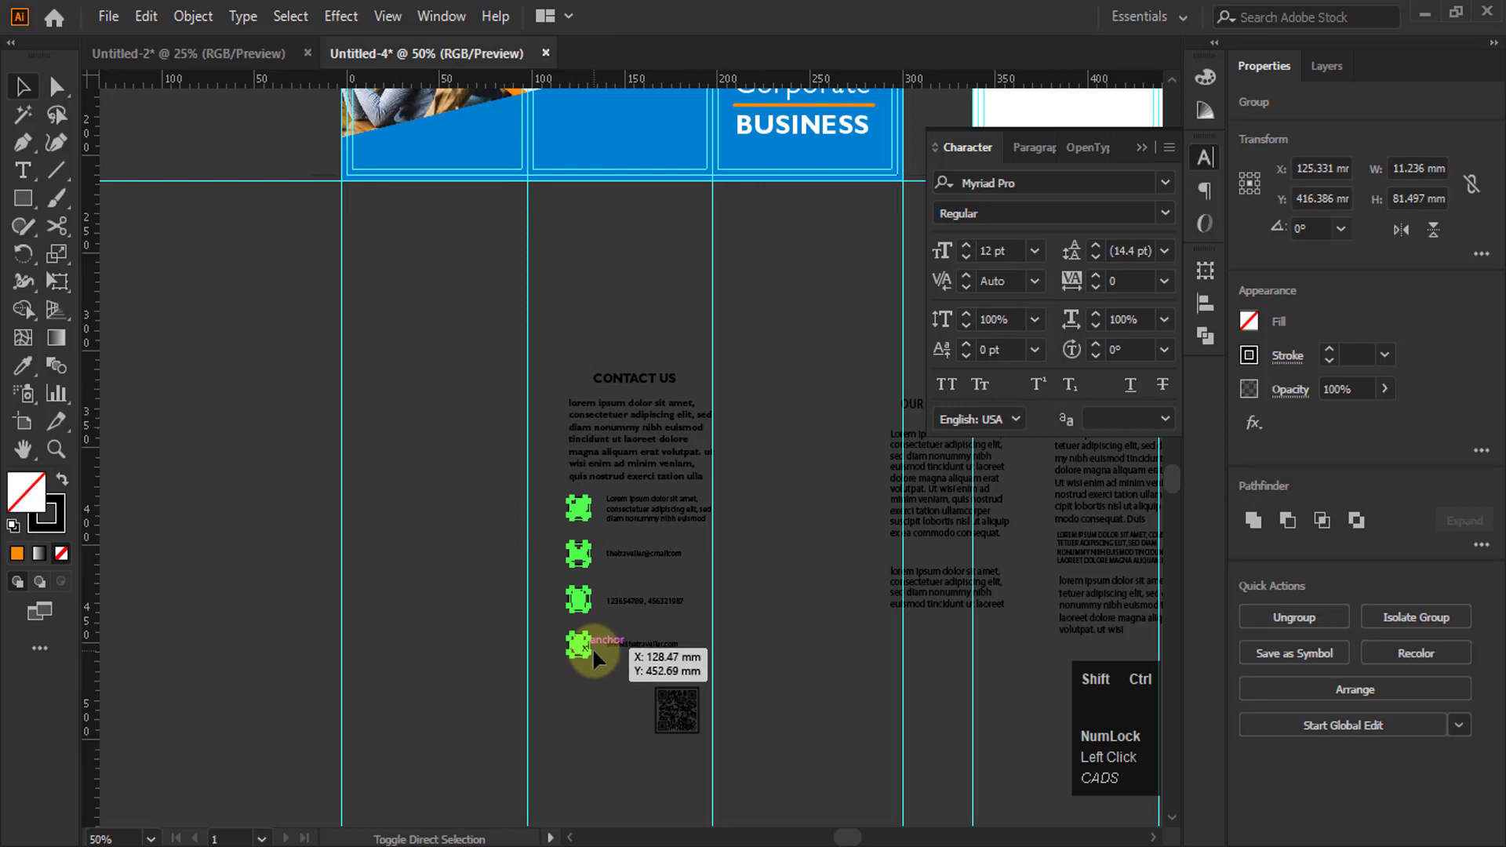
key(ctrl+shift+g)
click(613, 710)
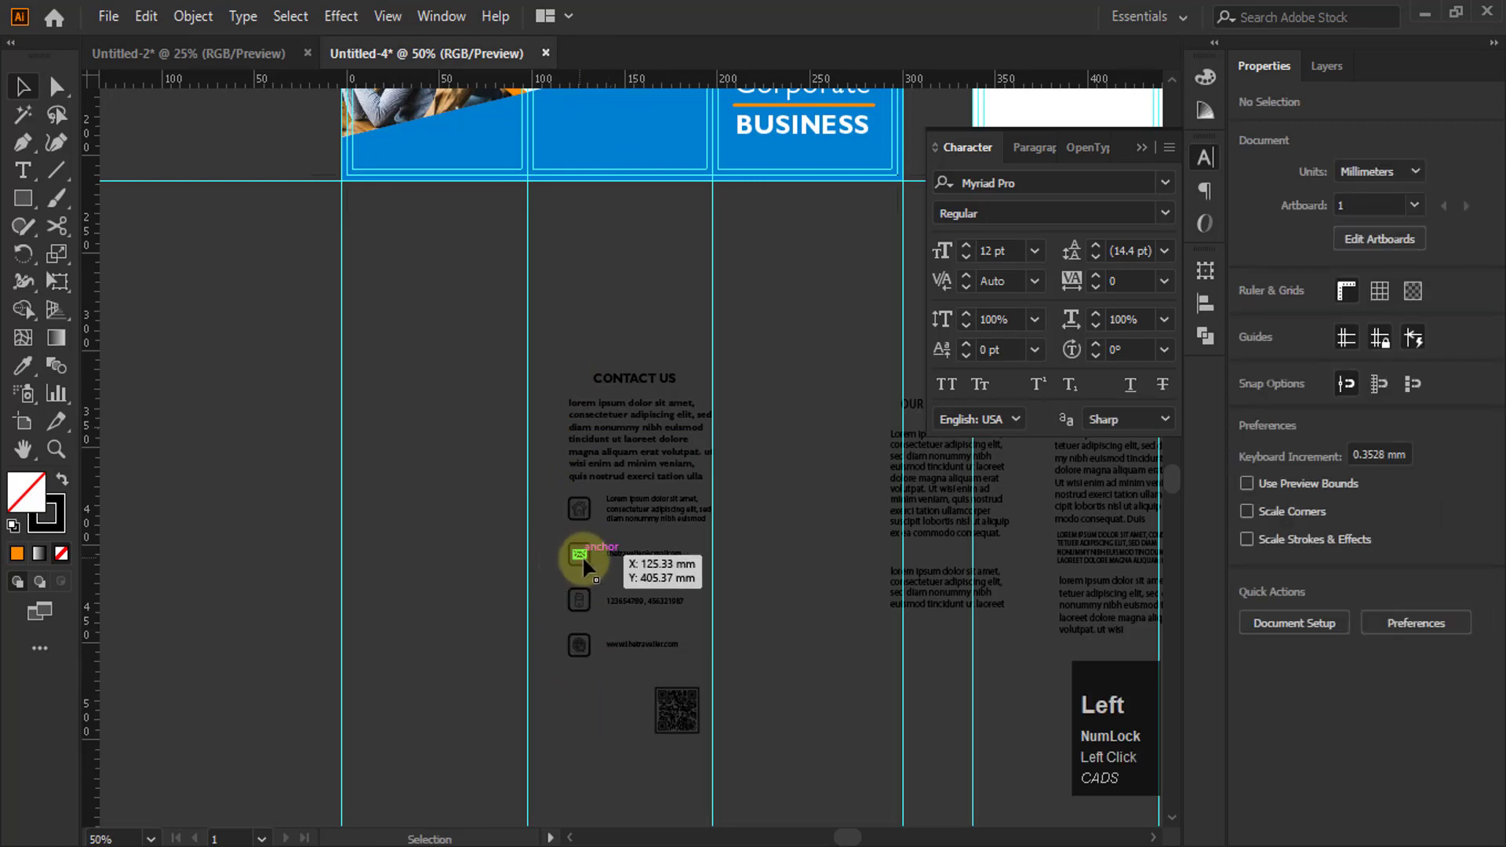
Select the rounded frames around the four contact icons and start sampling a color for them with the Eyedropper
alt+scroll(582, 555, up, 2)
click(602, 479)
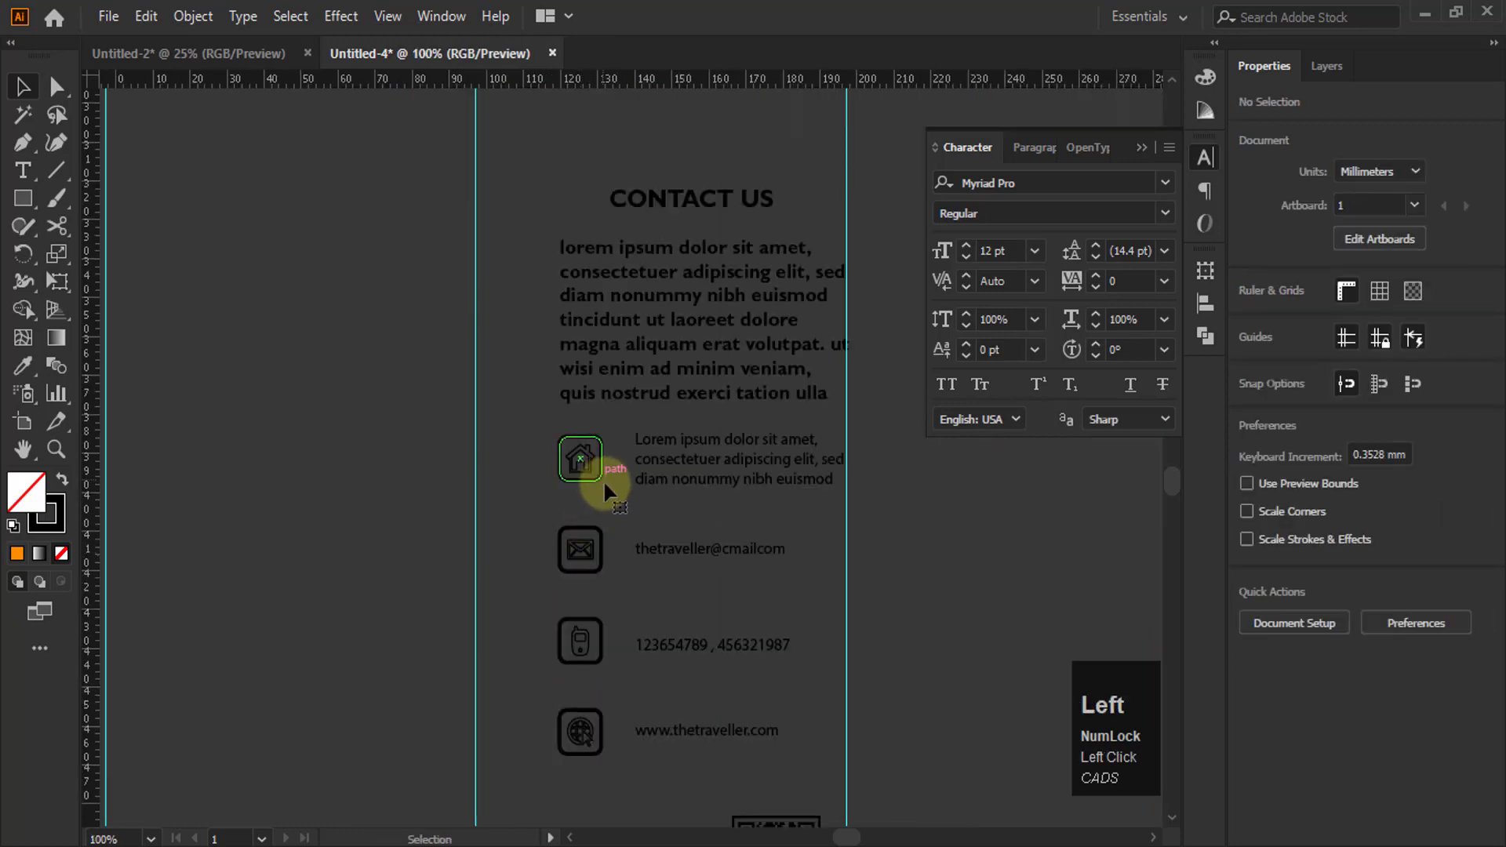
shift+click(595, 565)
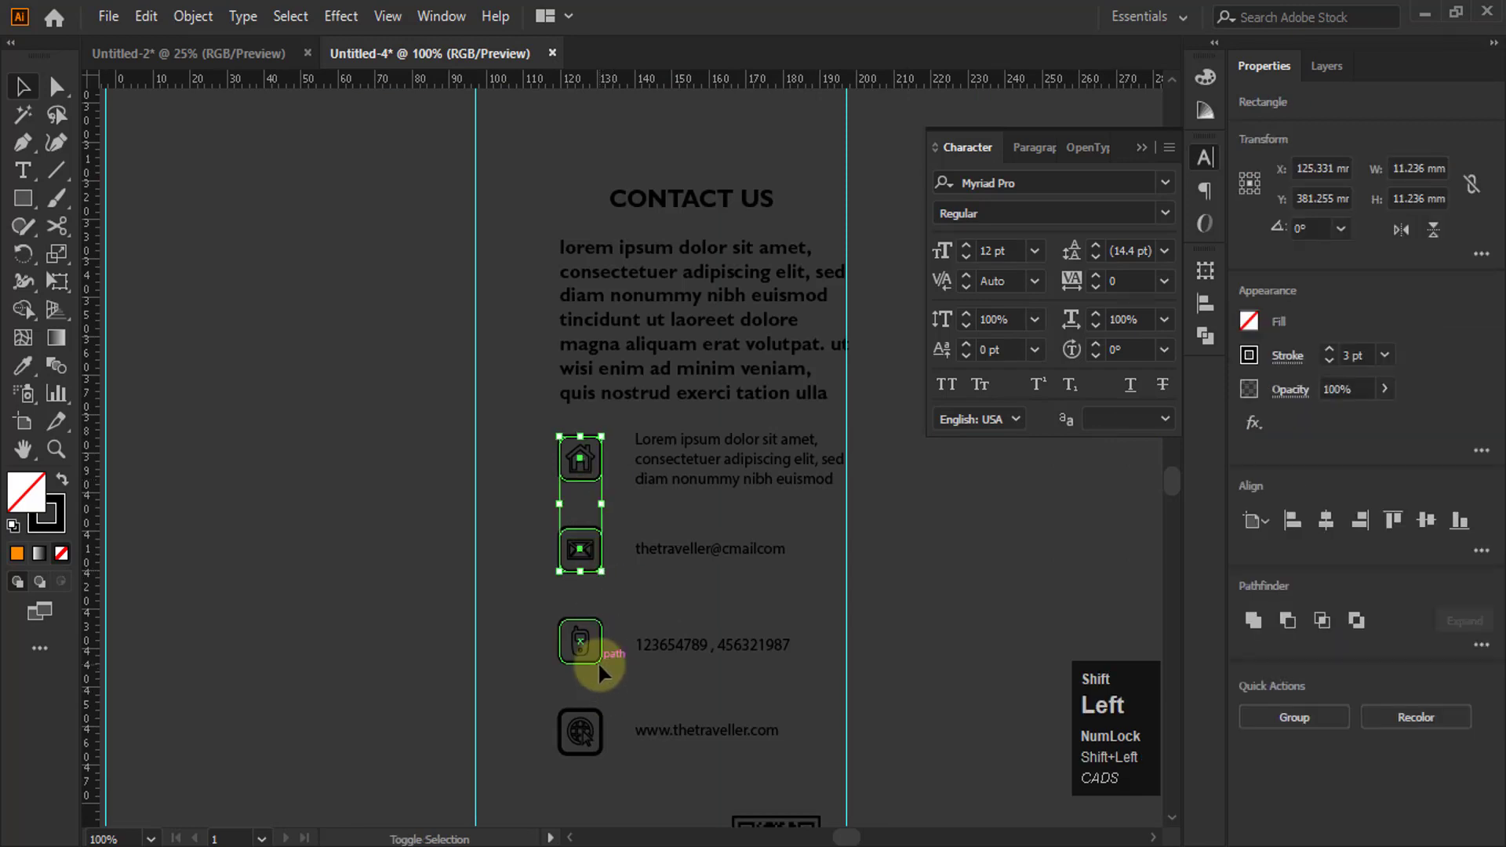
shift+click(598, 661)
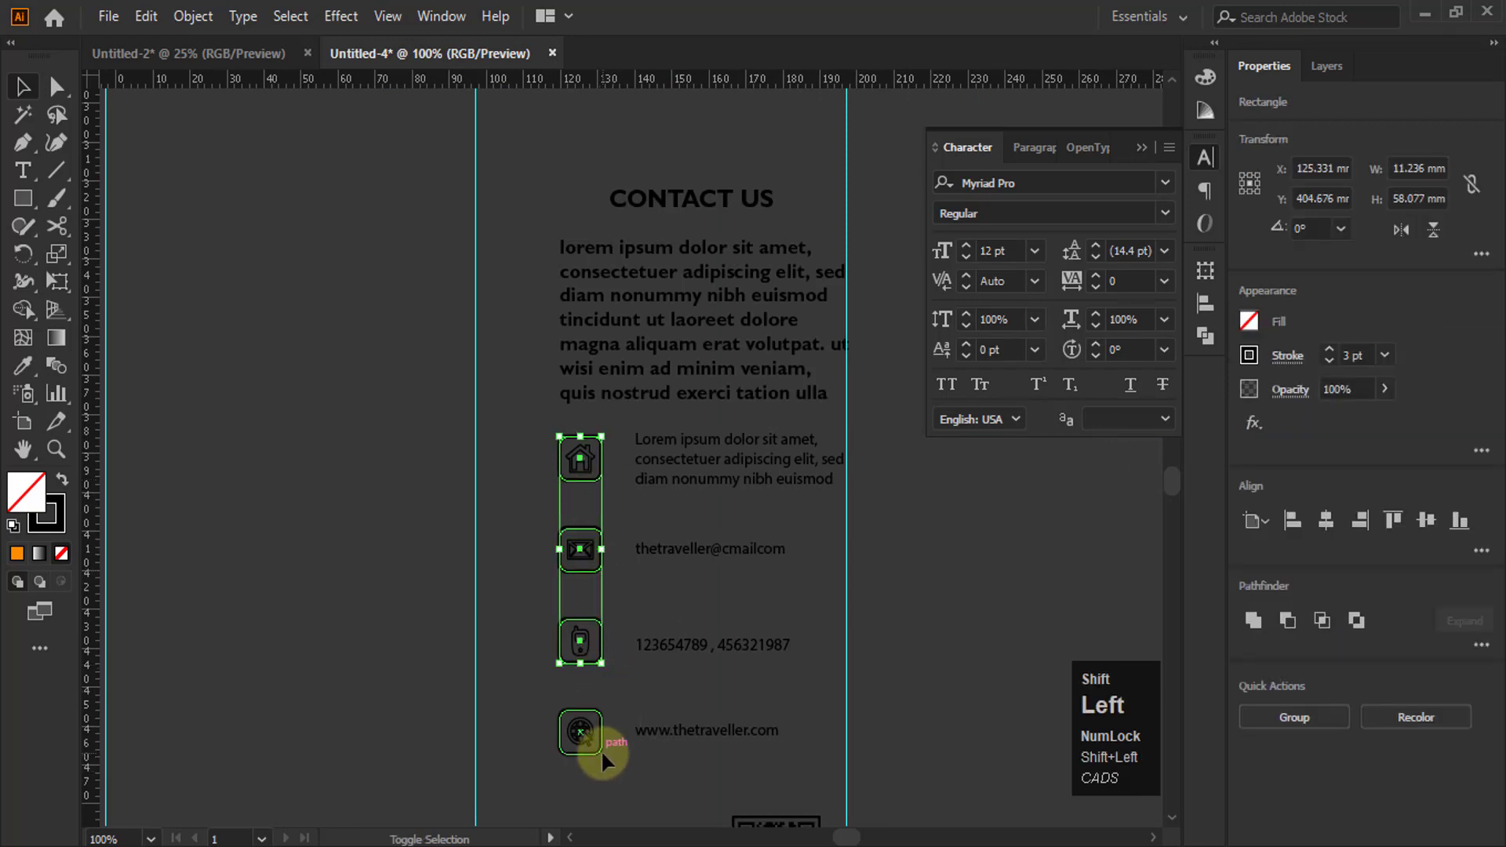
shift+click(601, 750)
scroll(579, 738, down, 2)
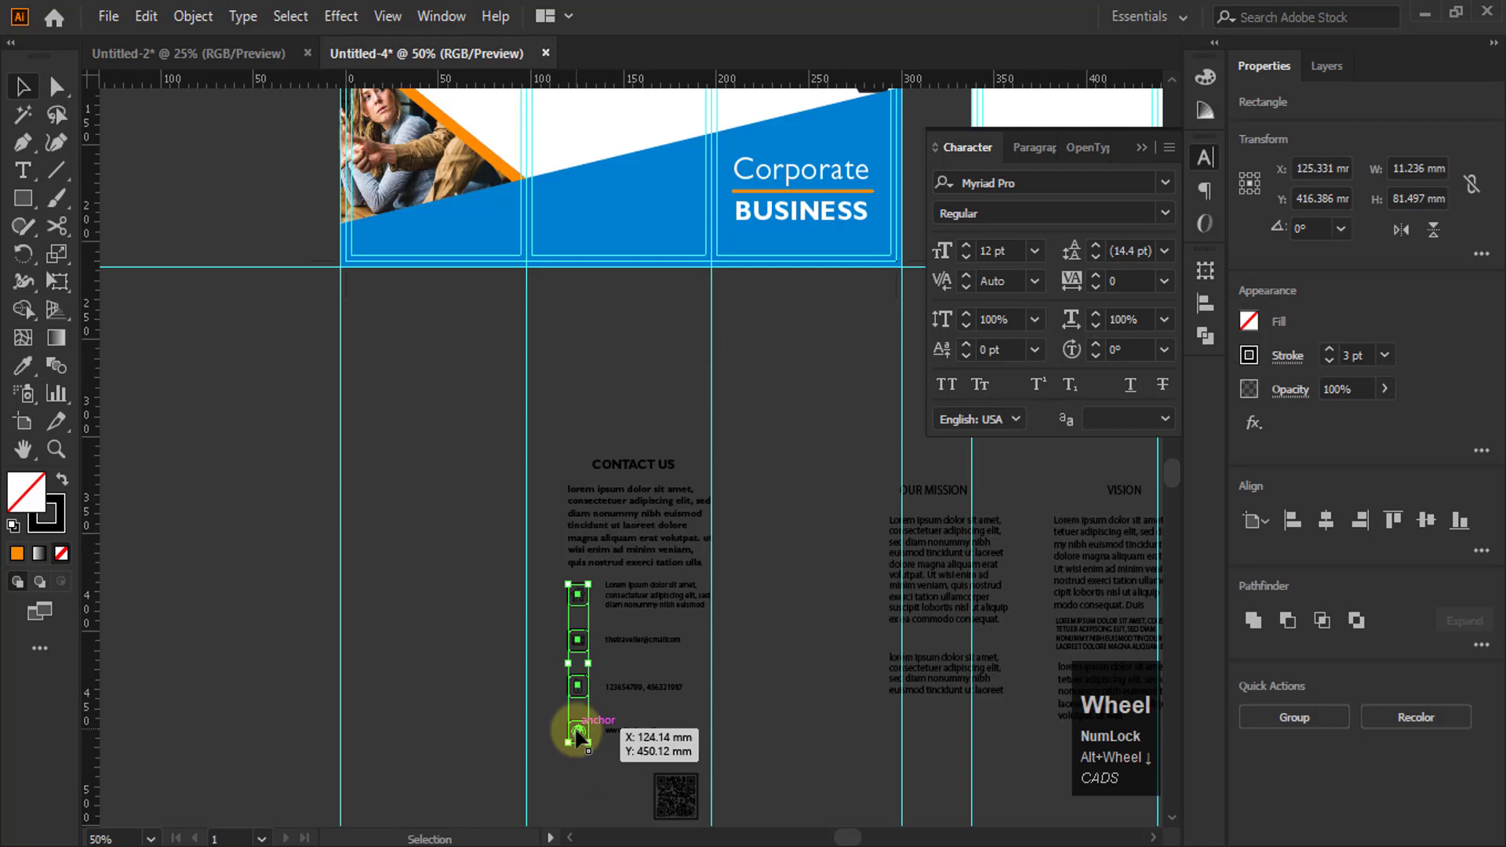
key(i)
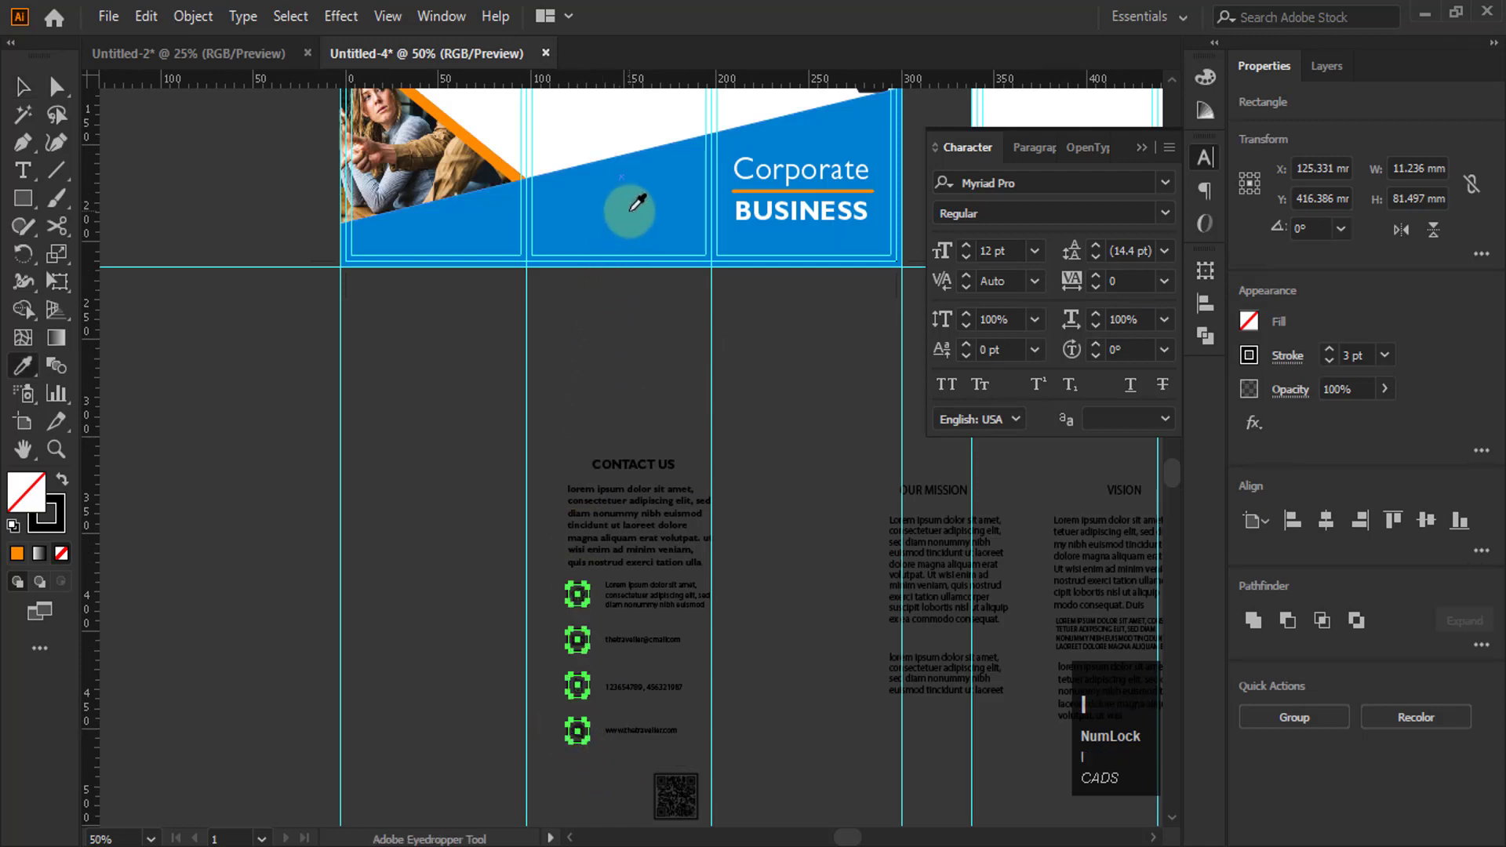
Sample the brochure's blue for the four rounded icon frames and apply it as their stroke with no fill
click(630, 210)
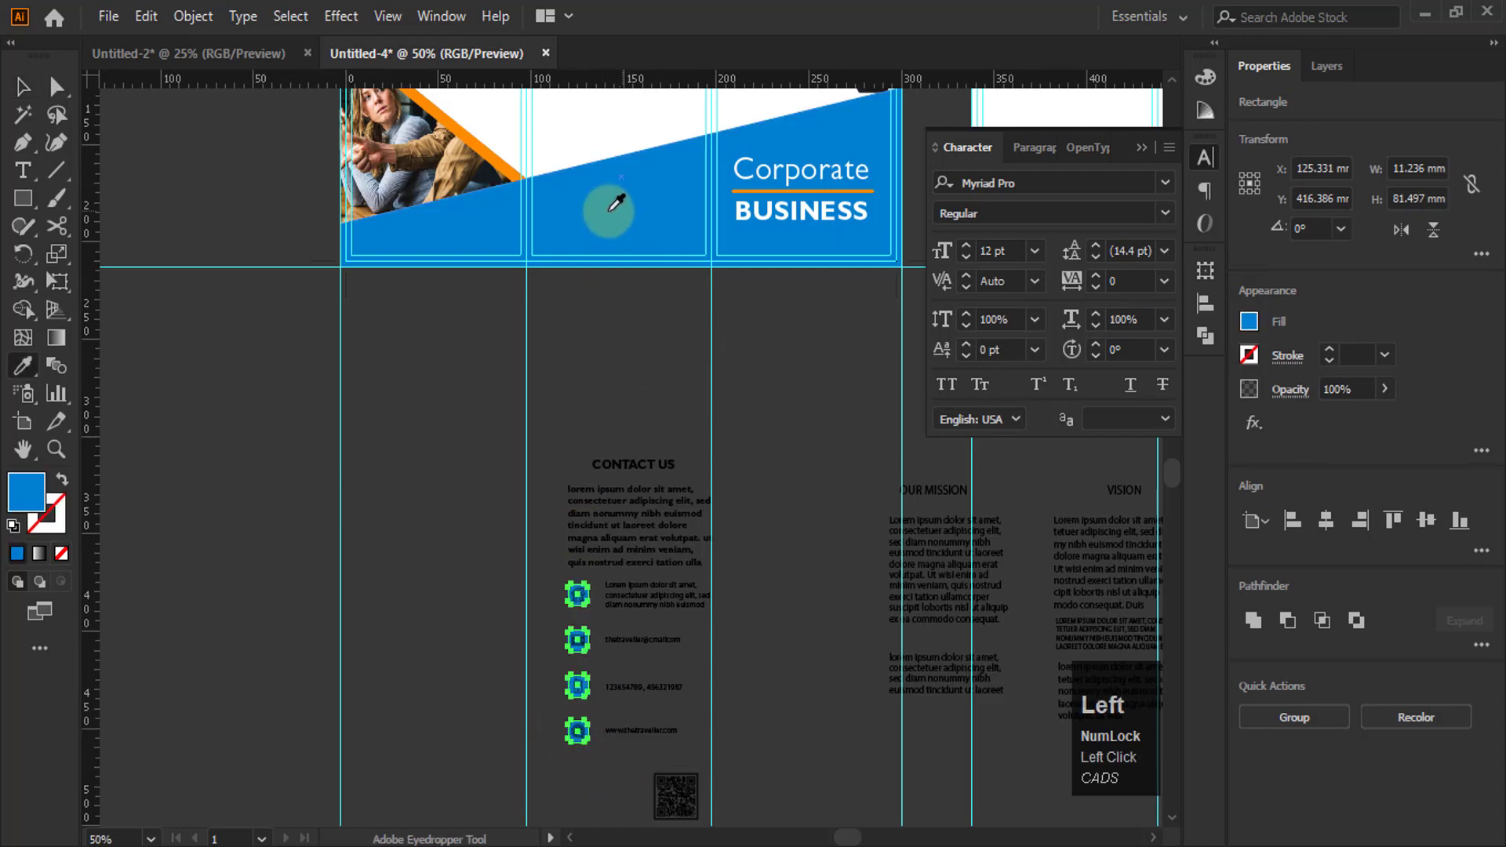
click(62, 487)
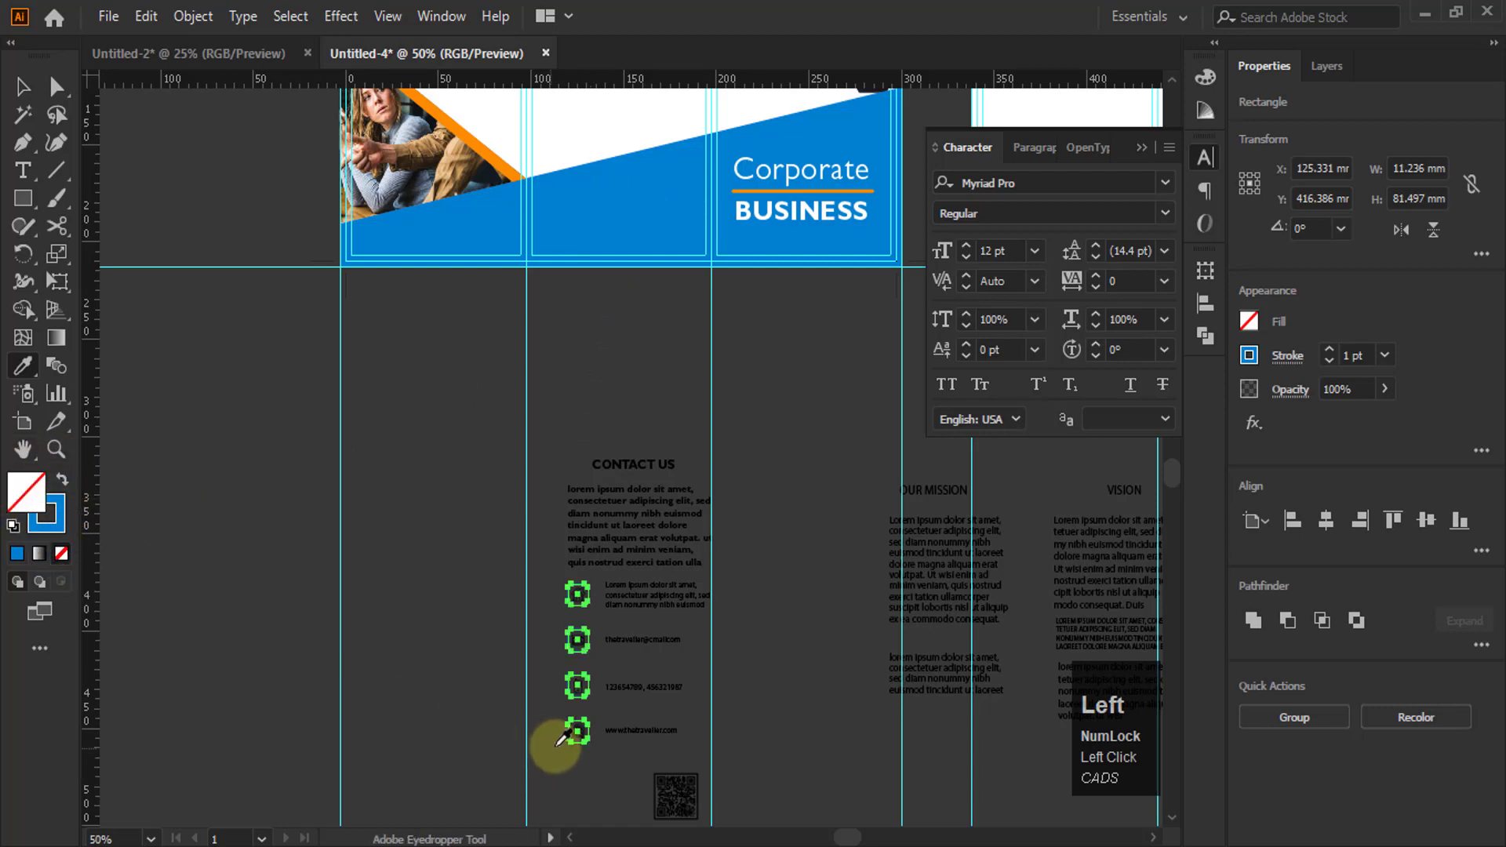
scroll(625, 744, up, 3)
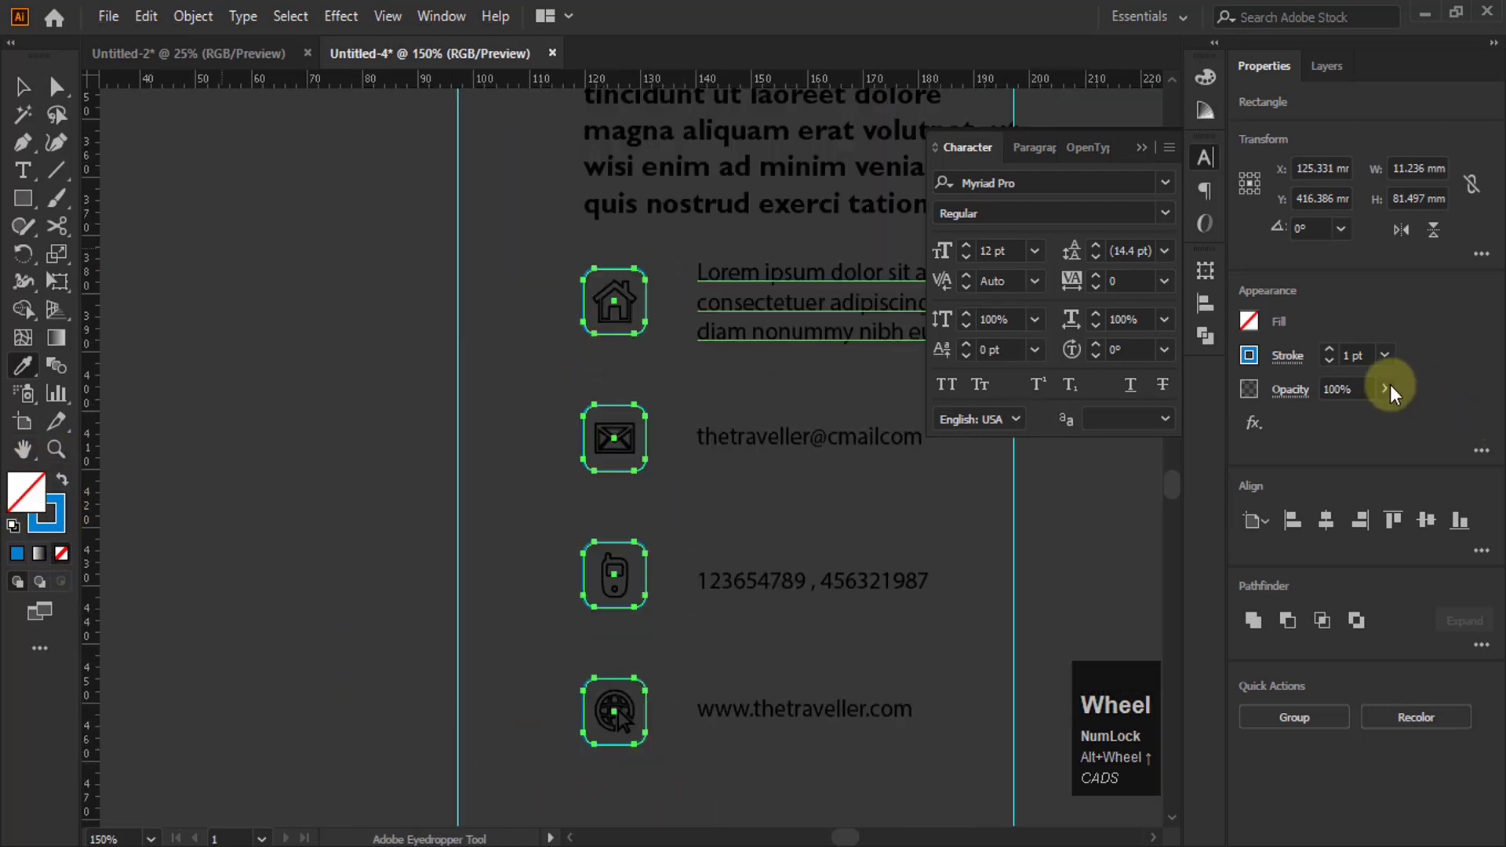
Set the stroke weight of the four icon frames to 4 pt and deselect them
click(1387, 355)
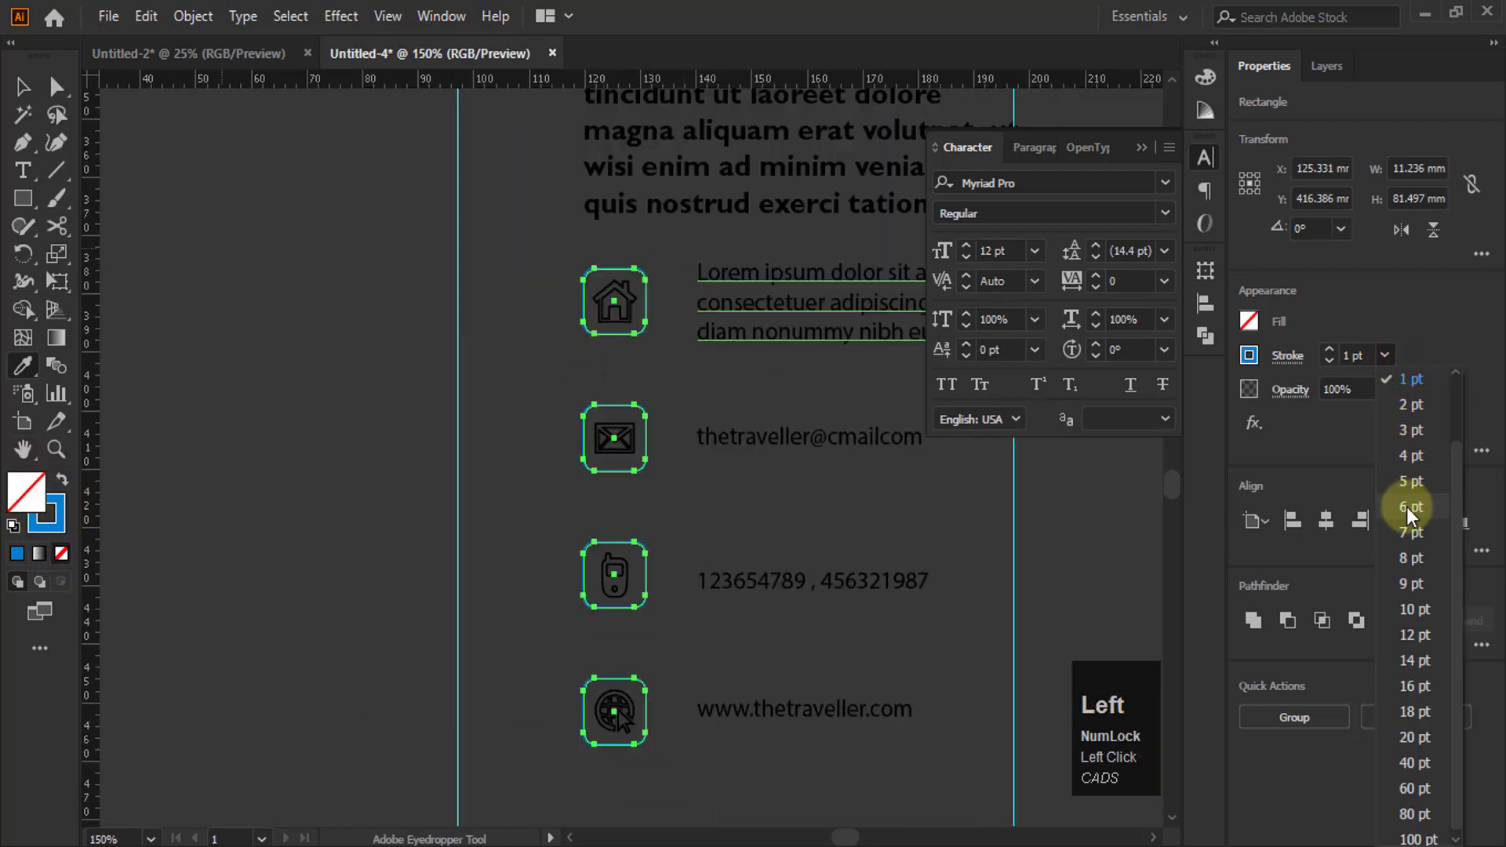
click(1410, 506)
click(1382, 357)
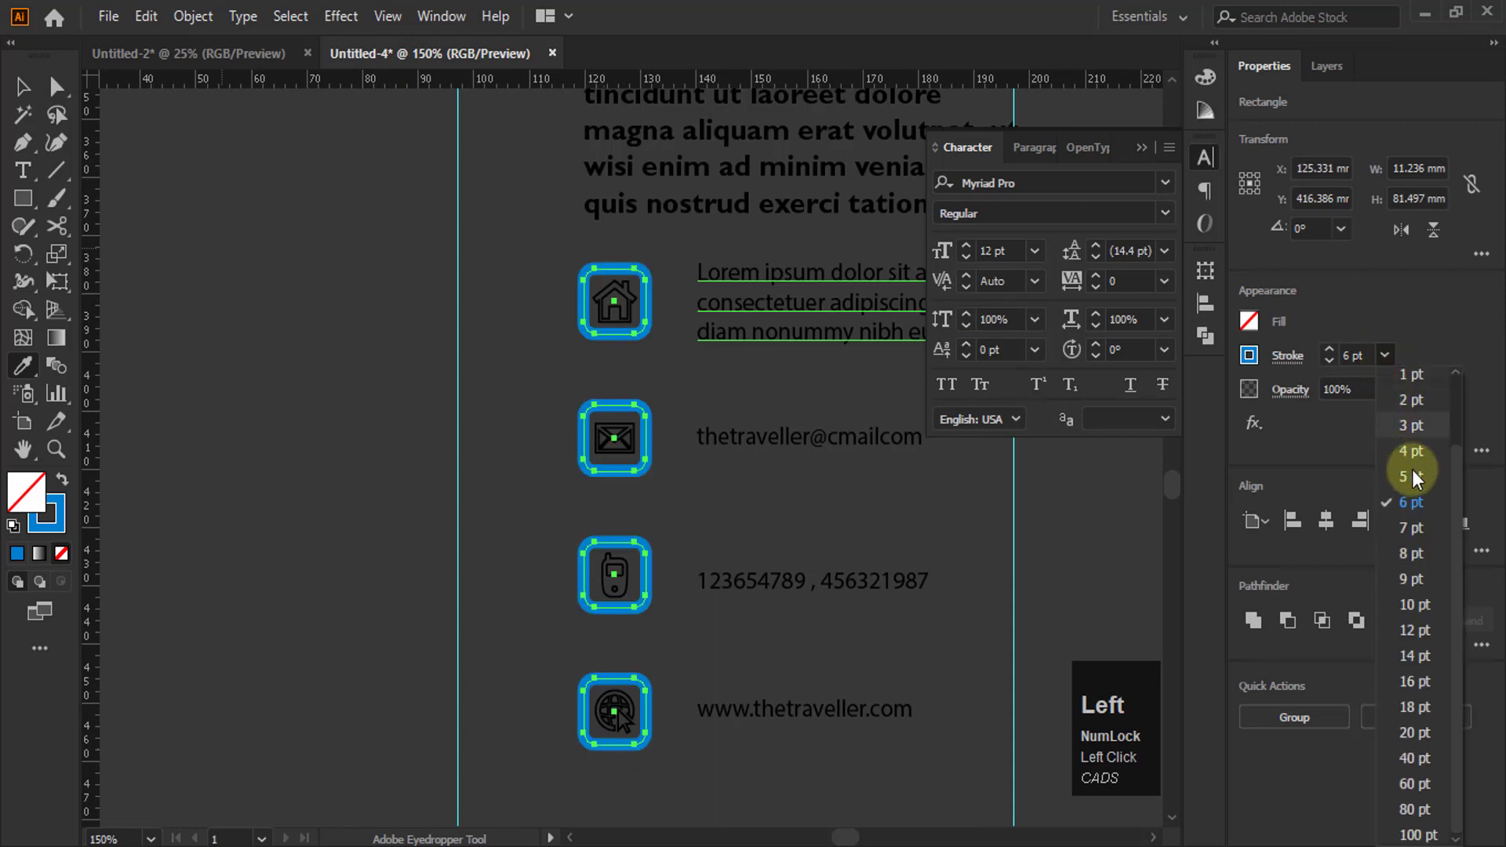
click(1414, 472)
click(1385, 355)
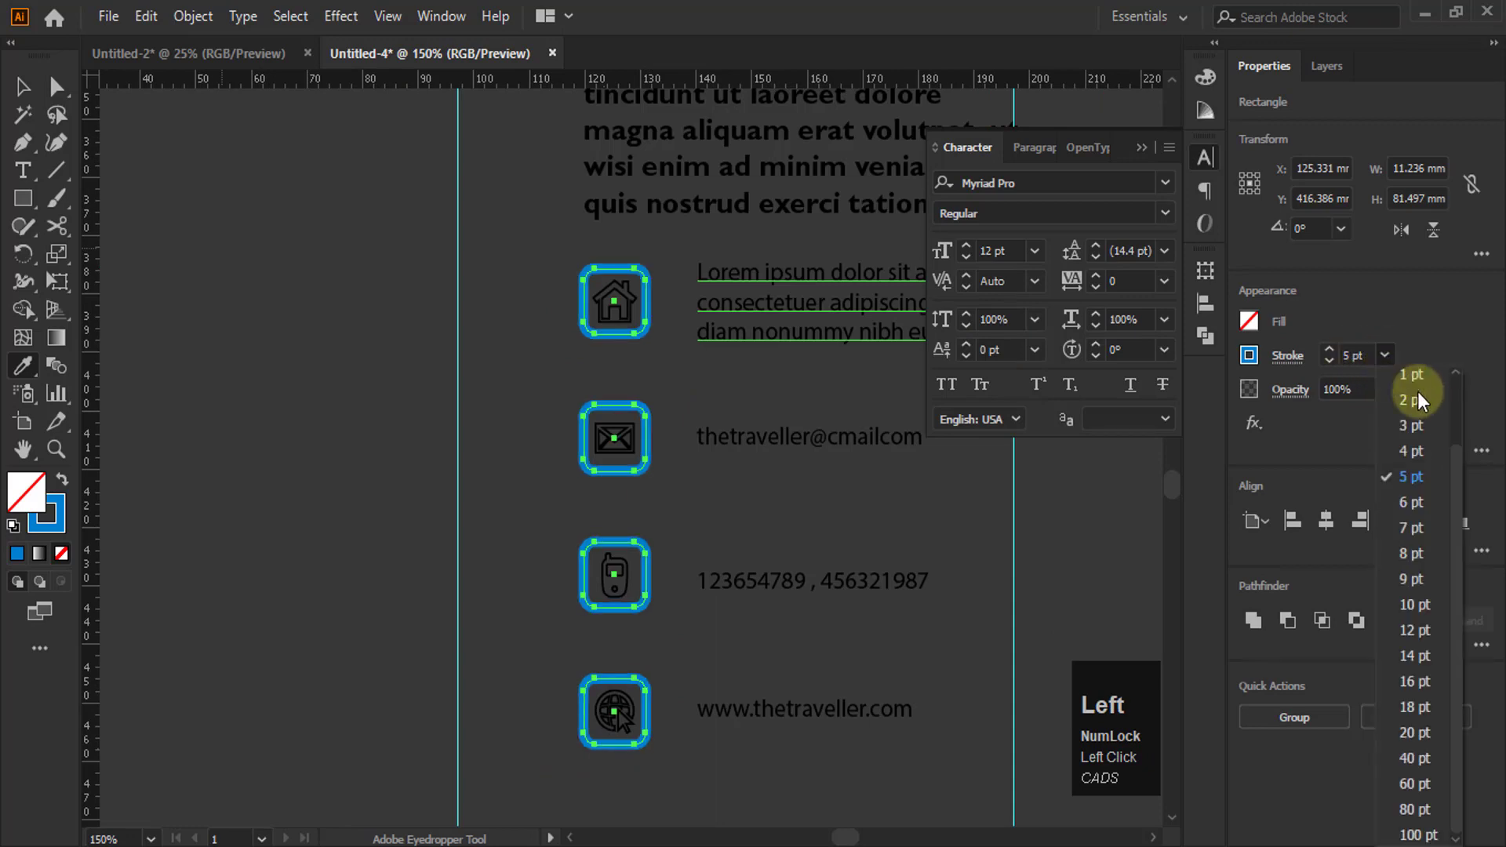
click(1418, 445)
click(766, 430)
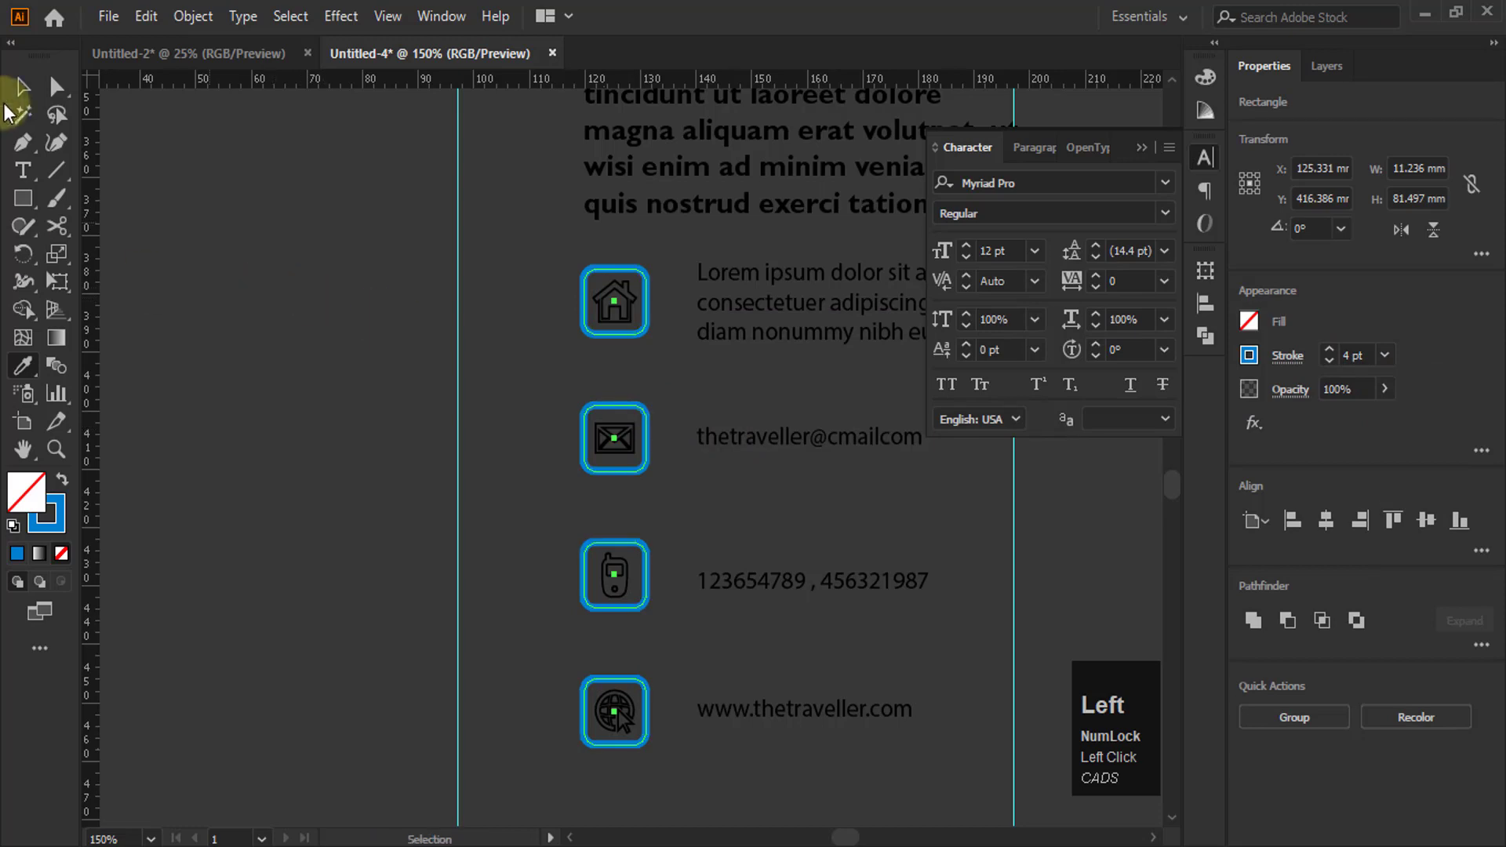
click(22, 86)
click(684, 356)
Give the house, envelope, phone and globe icons the blue fill and remove their stroke
scroll(492, 381, down, 1)
scroll(493, 368, up, 1)
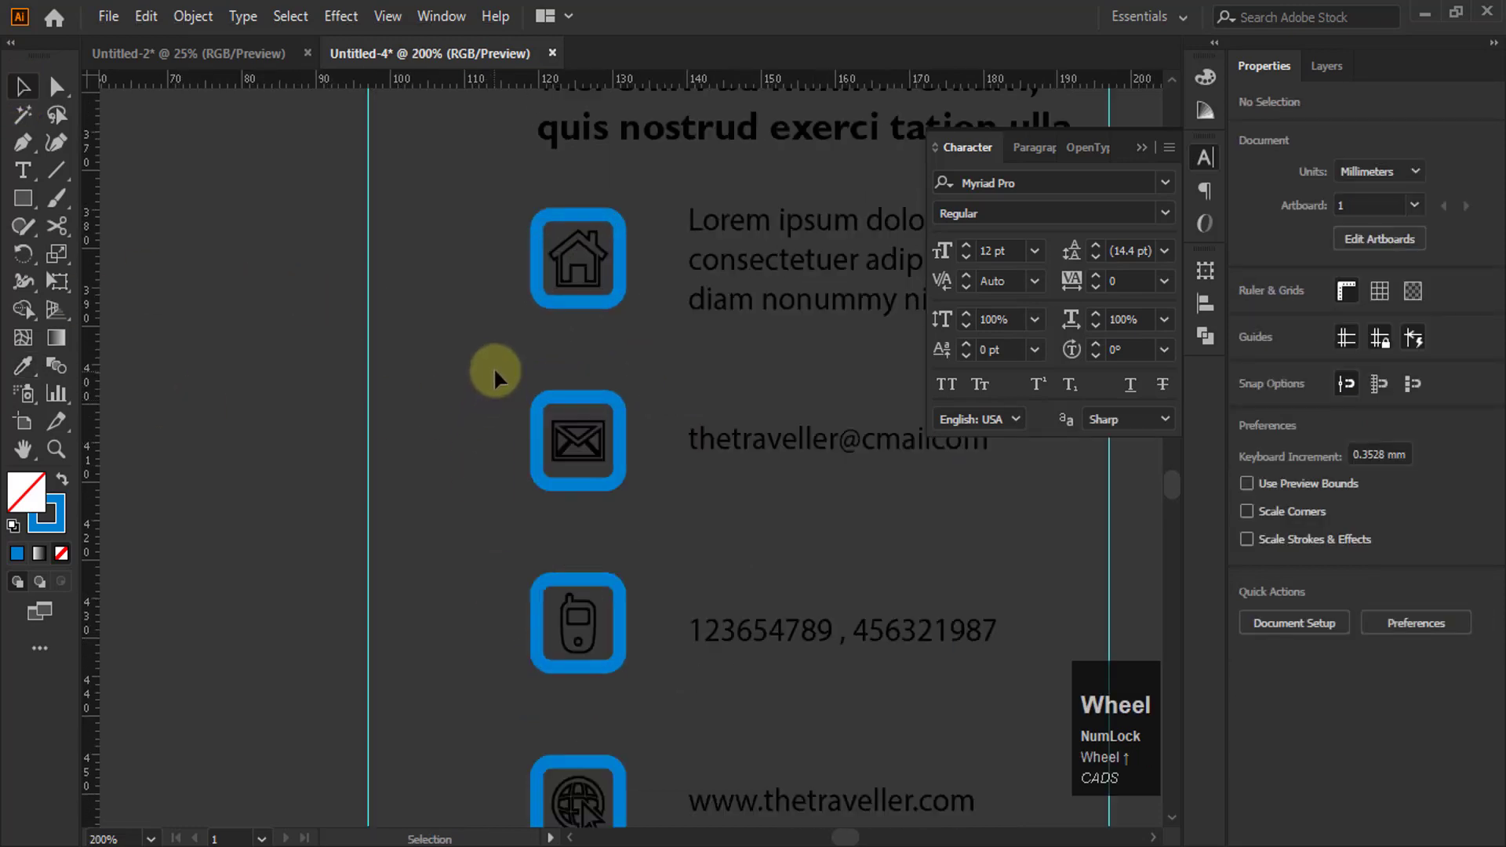
scroll(572, 296, down, 1)
click(598, 249)
shift+click(585, 419)
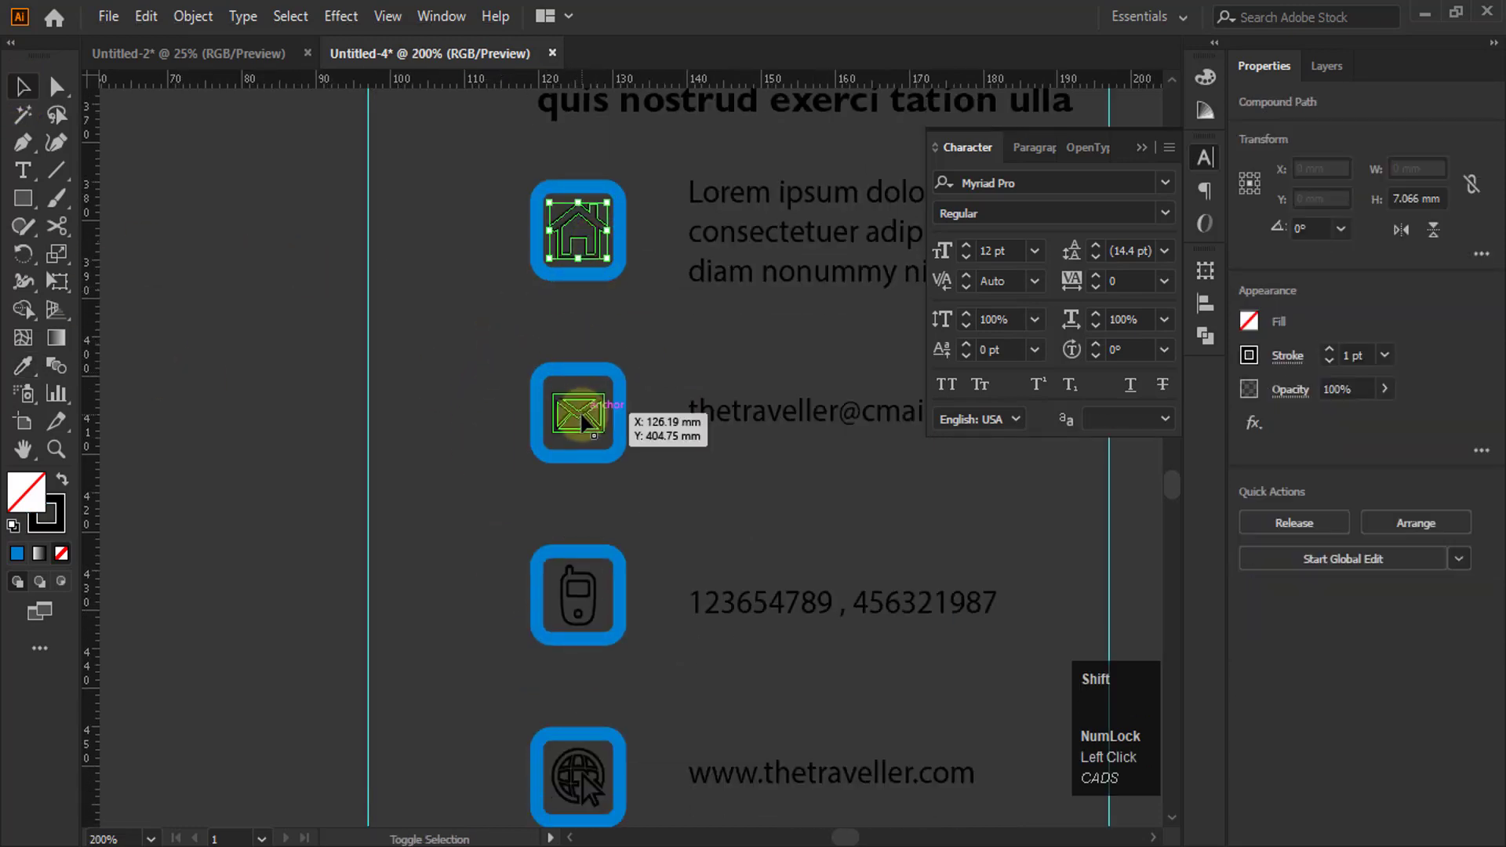
shift+click(584, 594)
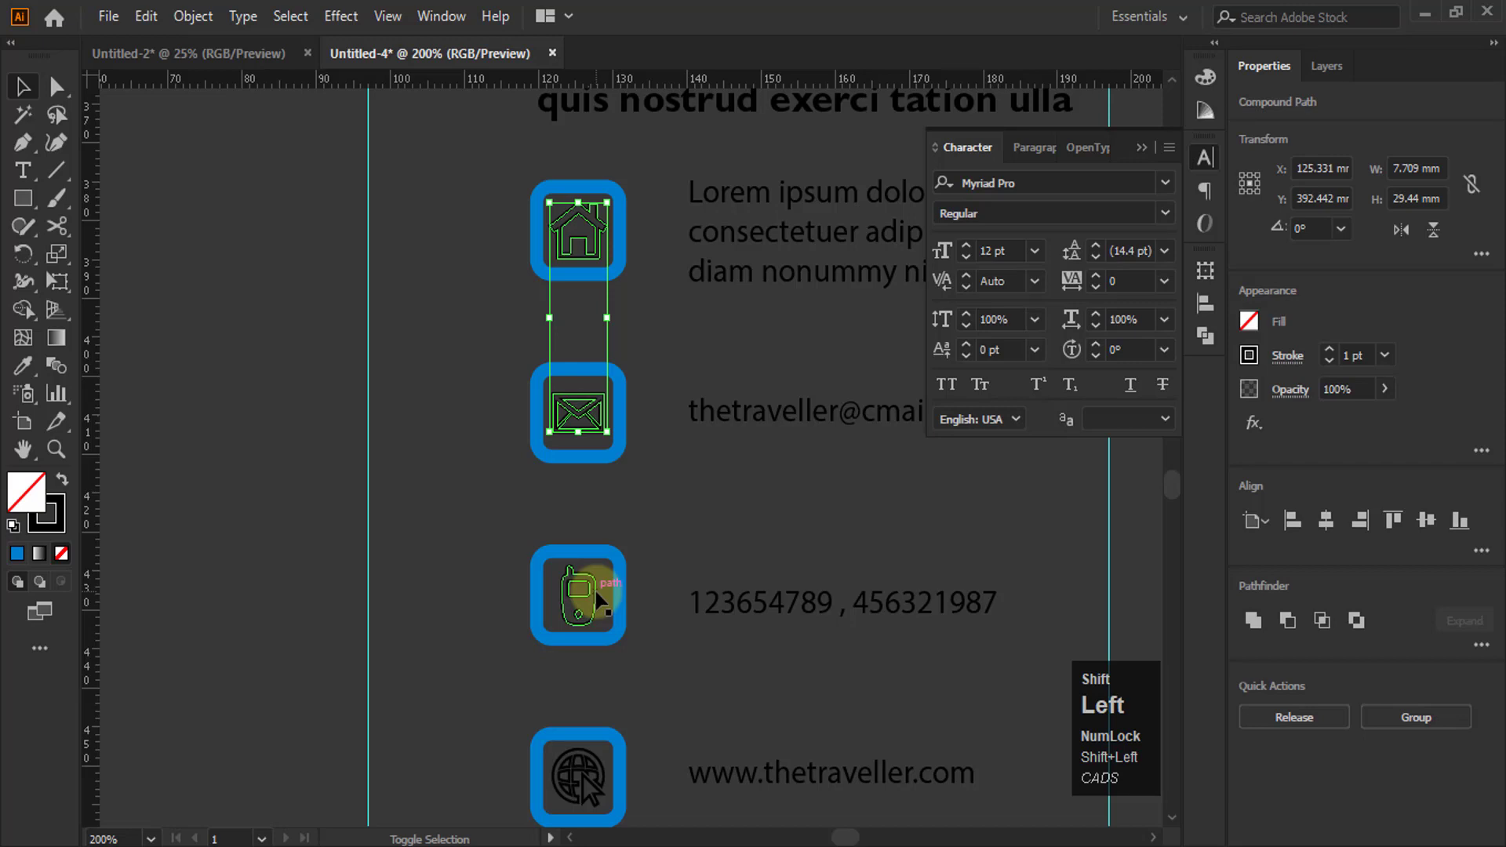
shift+click(602, 786)
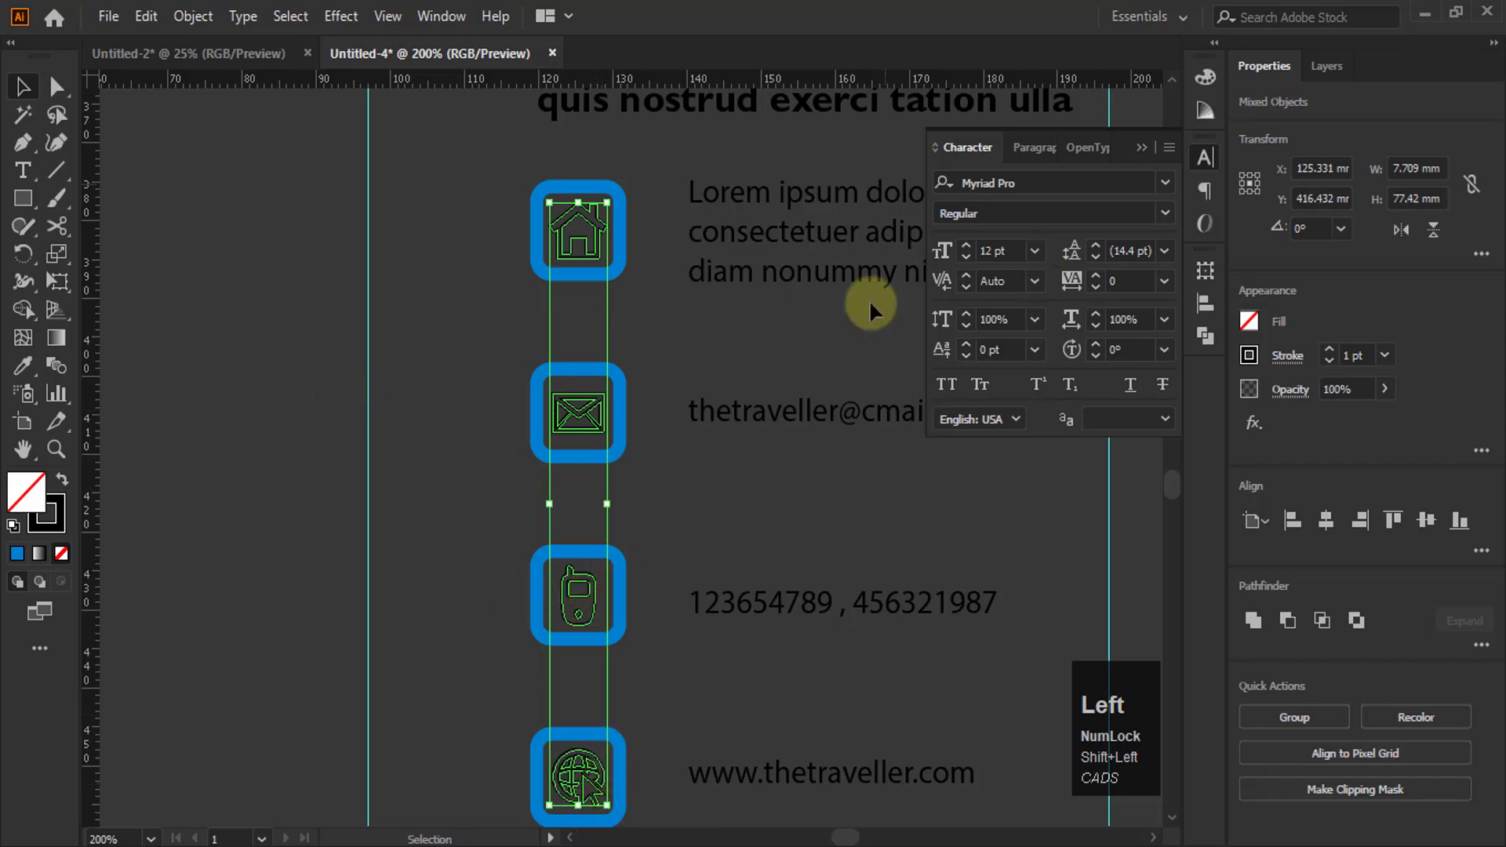
click(22, 557)
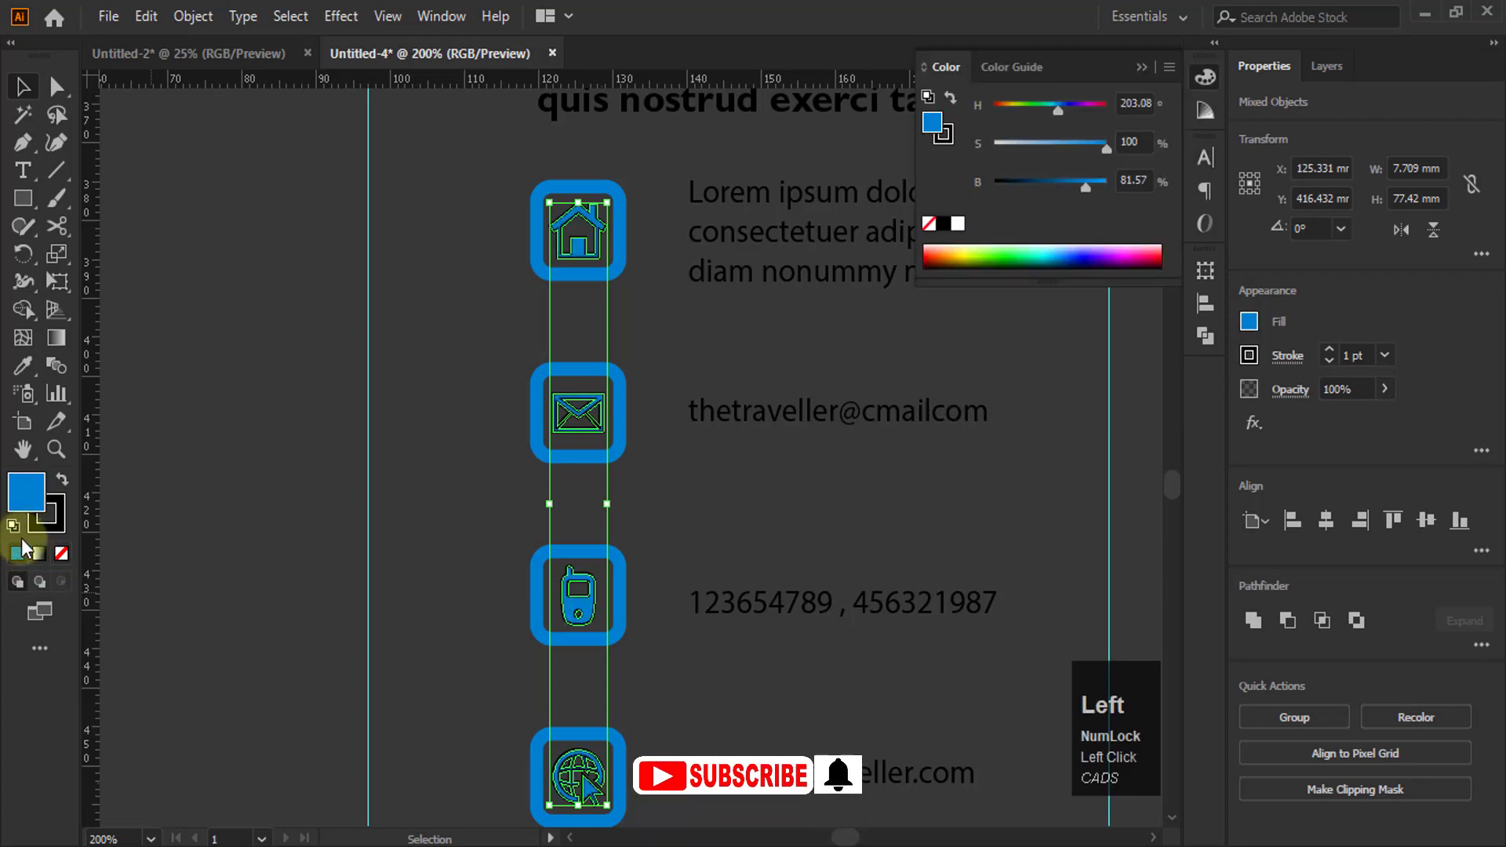
click(47, 518)
click(61, 554)
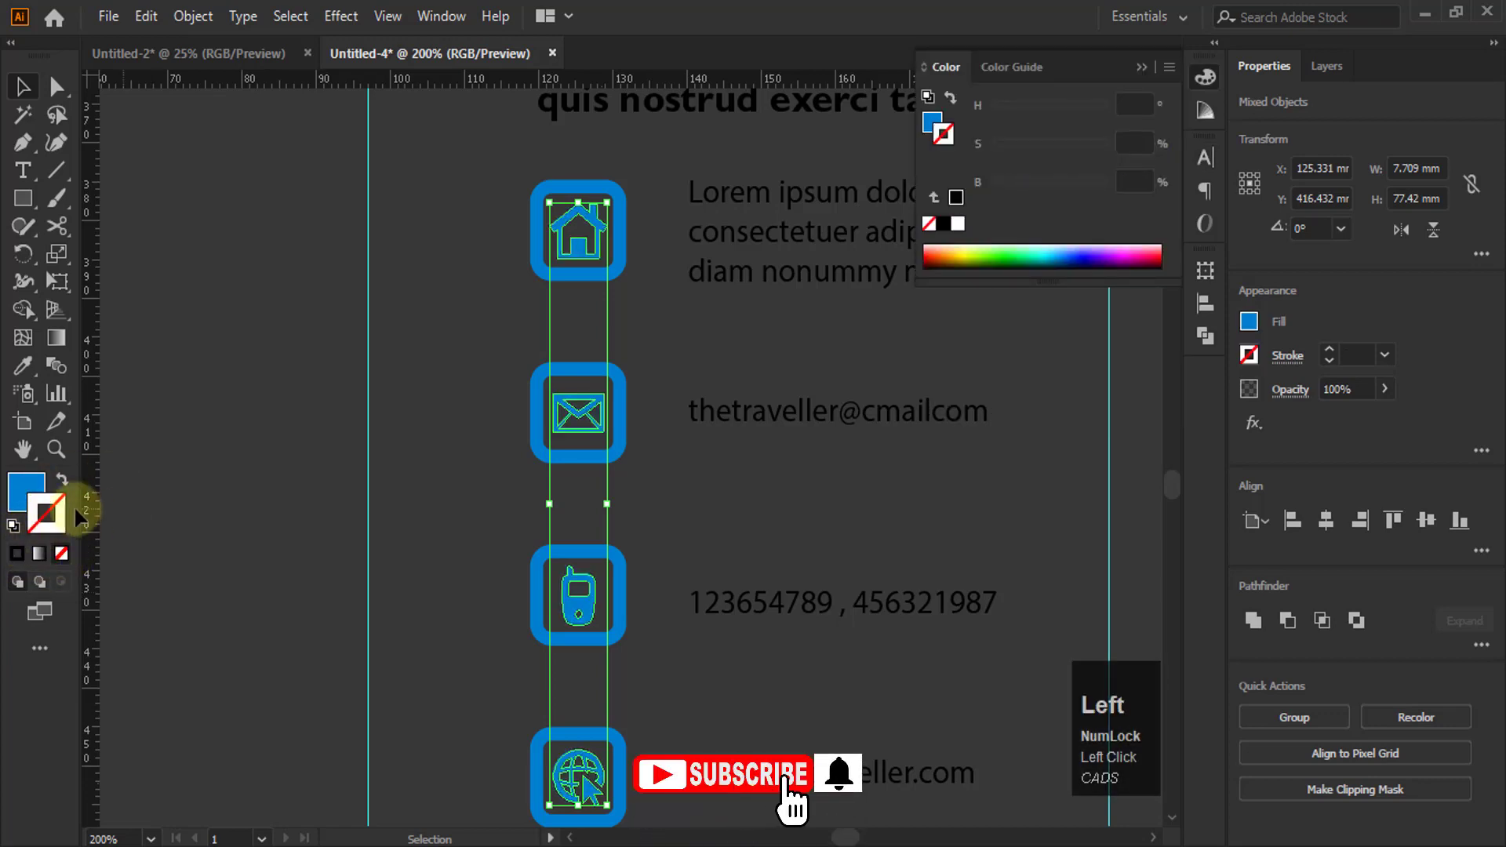
click(259, 475)
Group the four contact icons together with their rounded frames
alt+scroll(582, 322, down, 2)
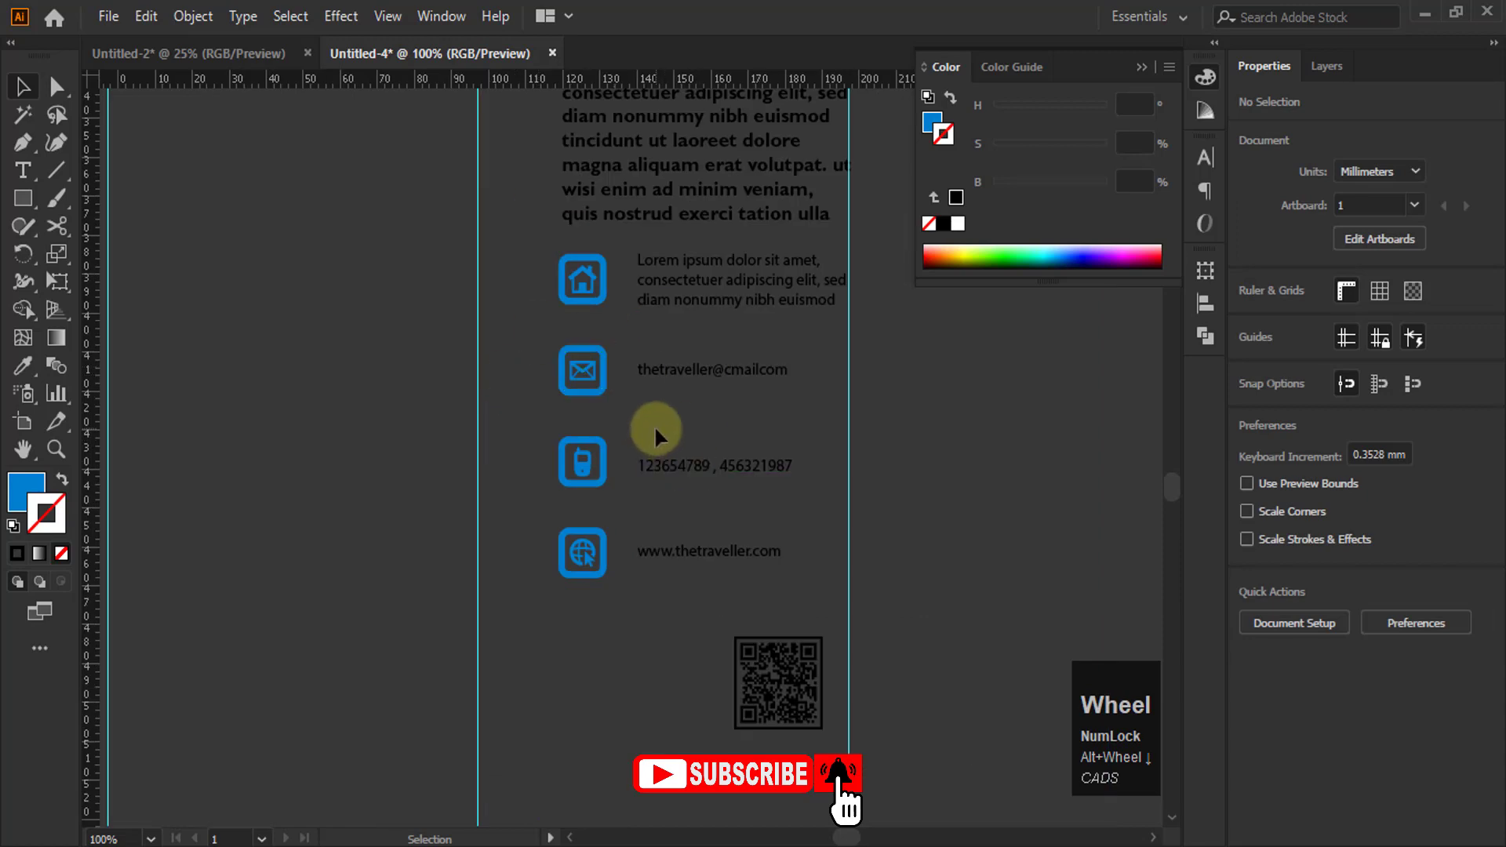
drag(519, 265, 588, 370)
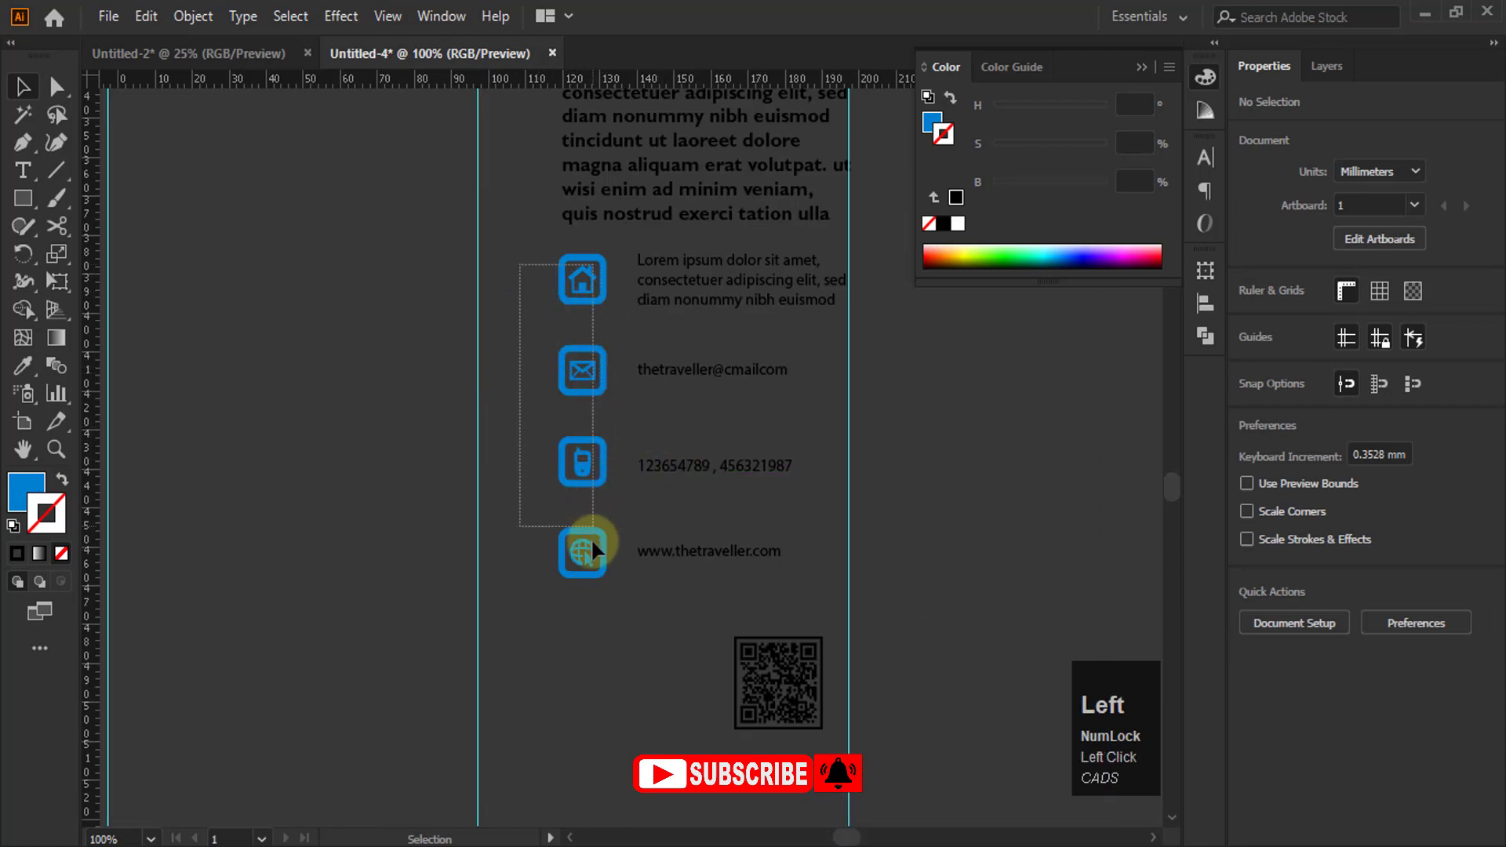
drag(591, 539, 591, 574)
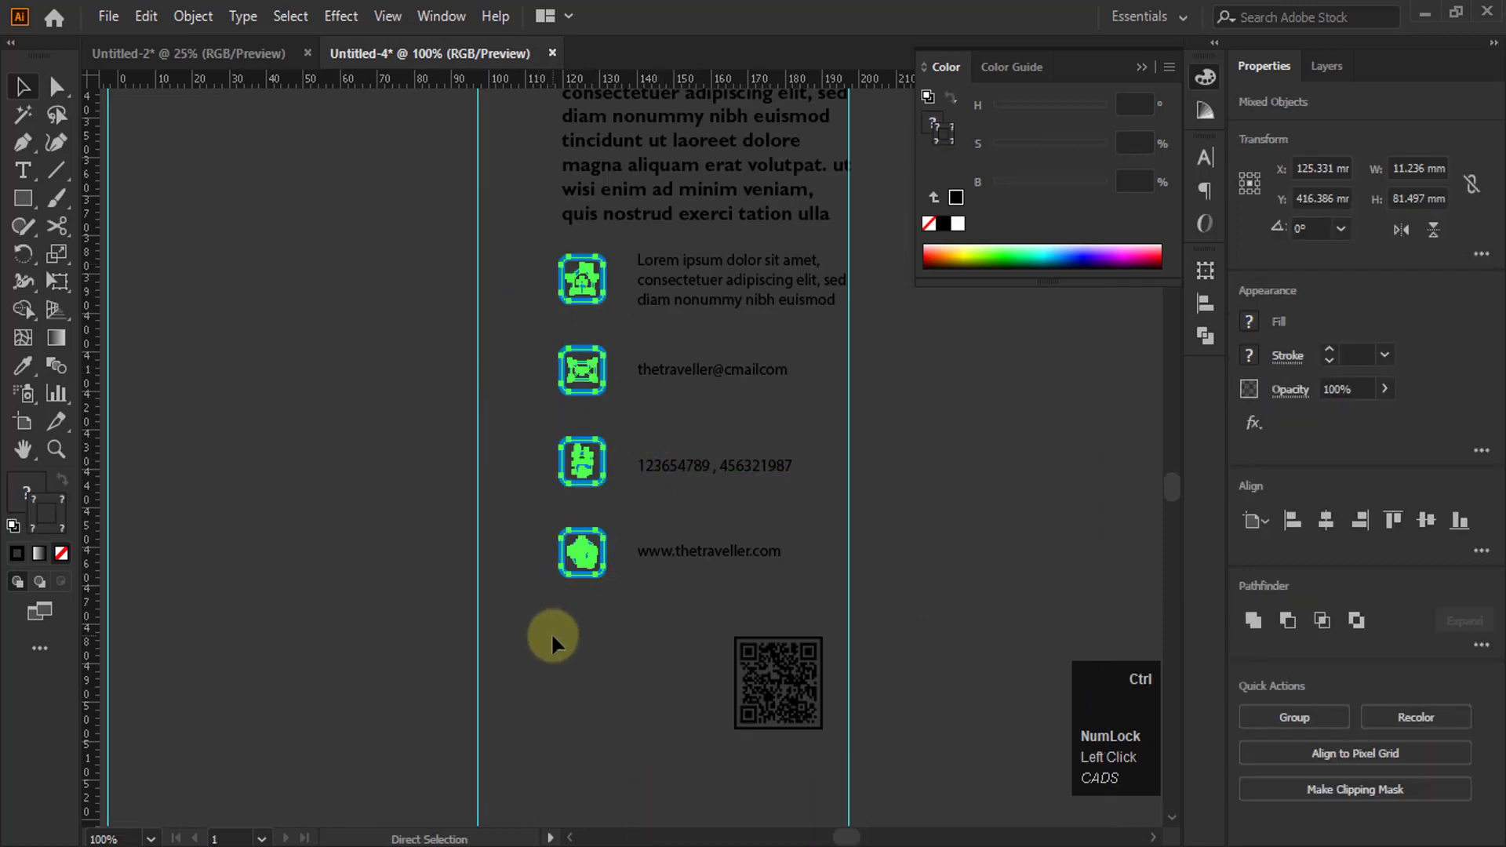
key(ctrl+g)
click(554, 633)
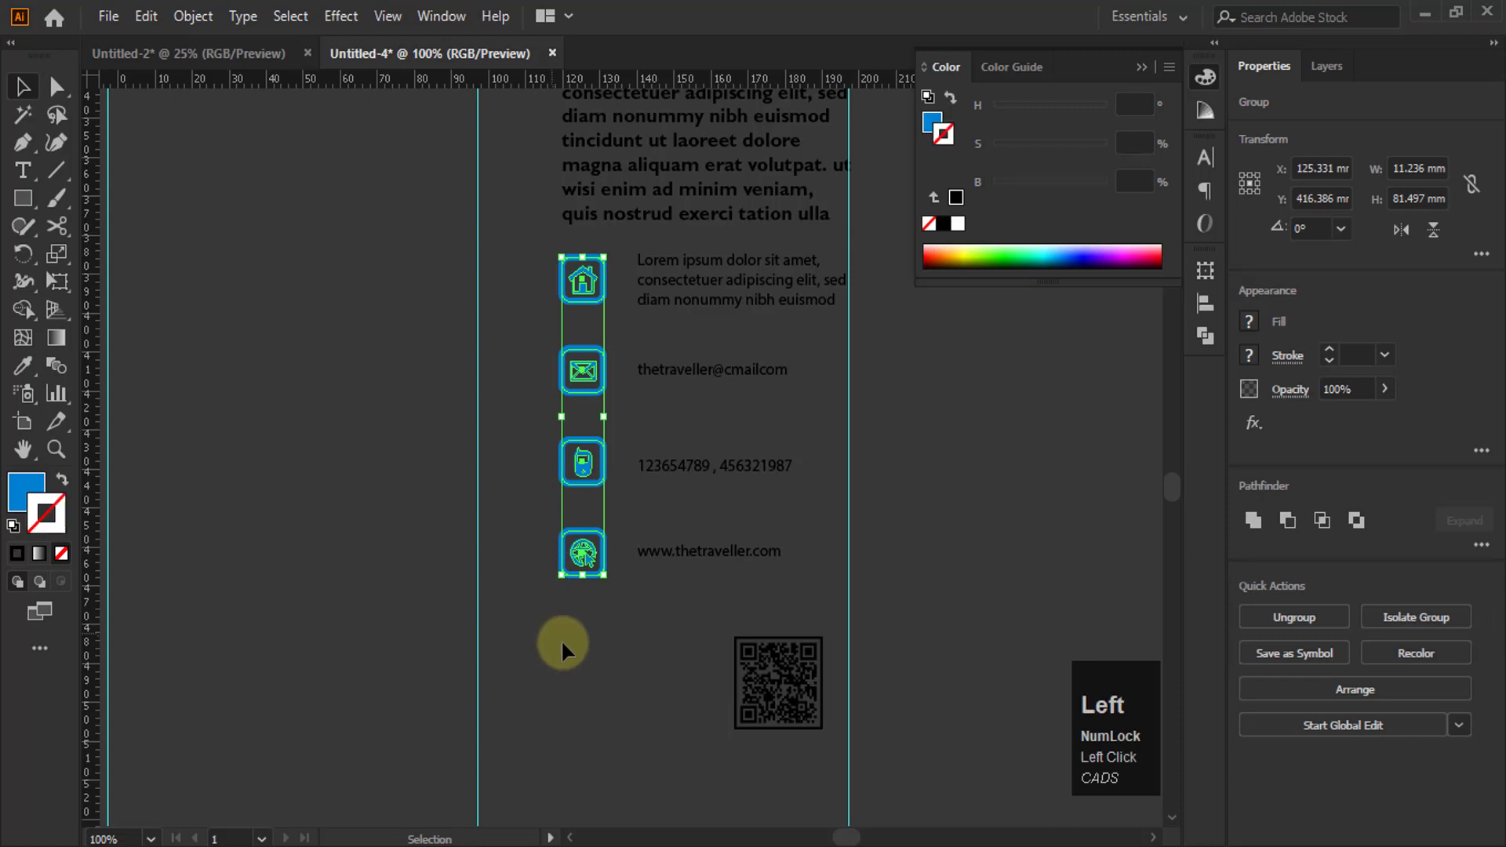
Move the whole CONTACT US block, with its heading, paragraph, icons and details, onto the brochure's middle panel
scroll(570, 632, down, 2)
drag(538, 287, 680, 609)
scroll(675, 469, down, 2)
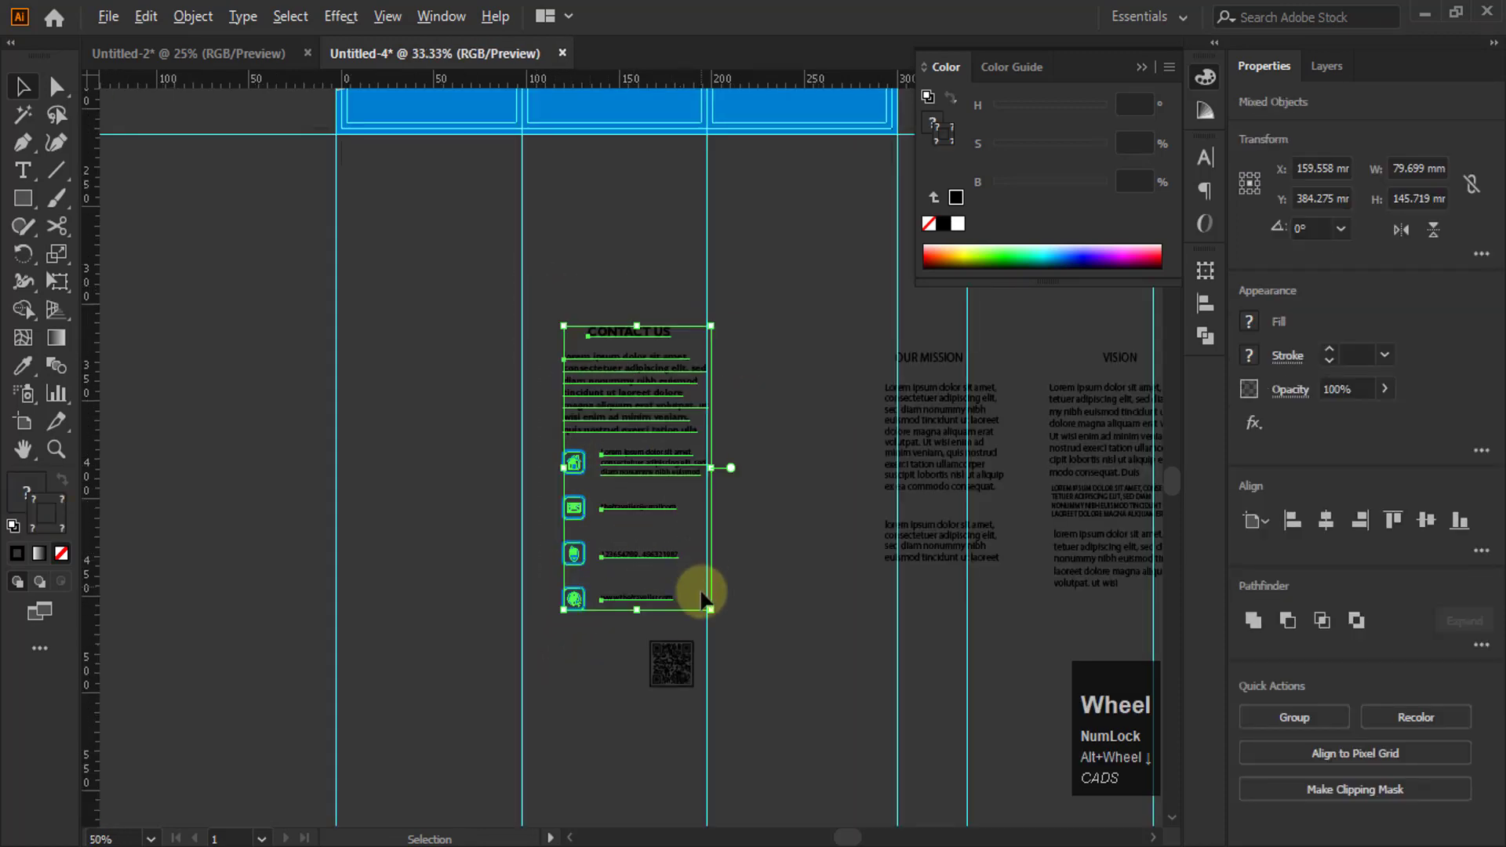
drag(708, 506, 661, 201)
scroll(653, 145, up, 3)
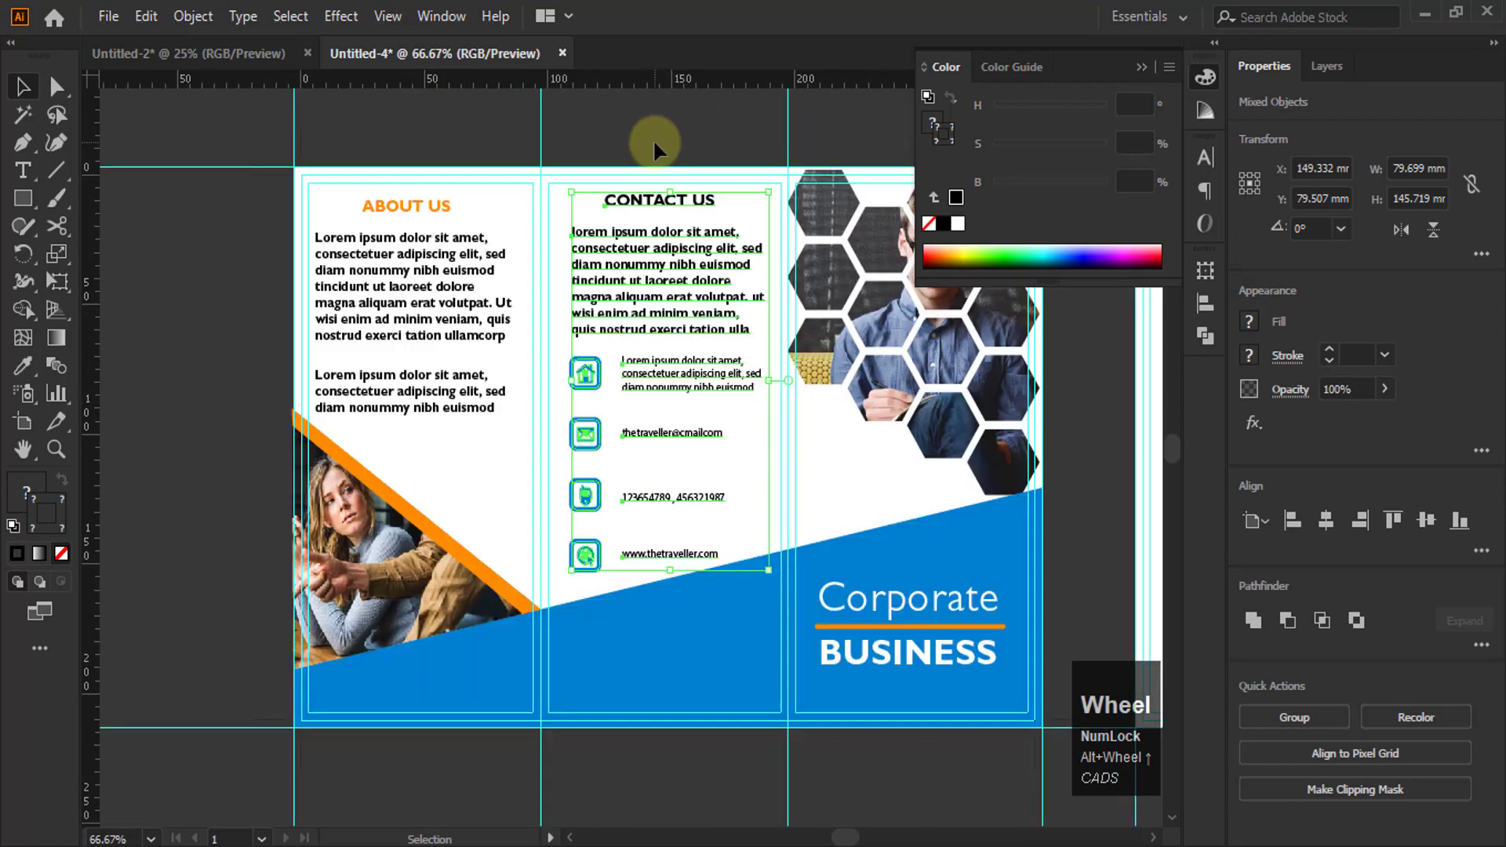
scroll(677, 267, up, 2)
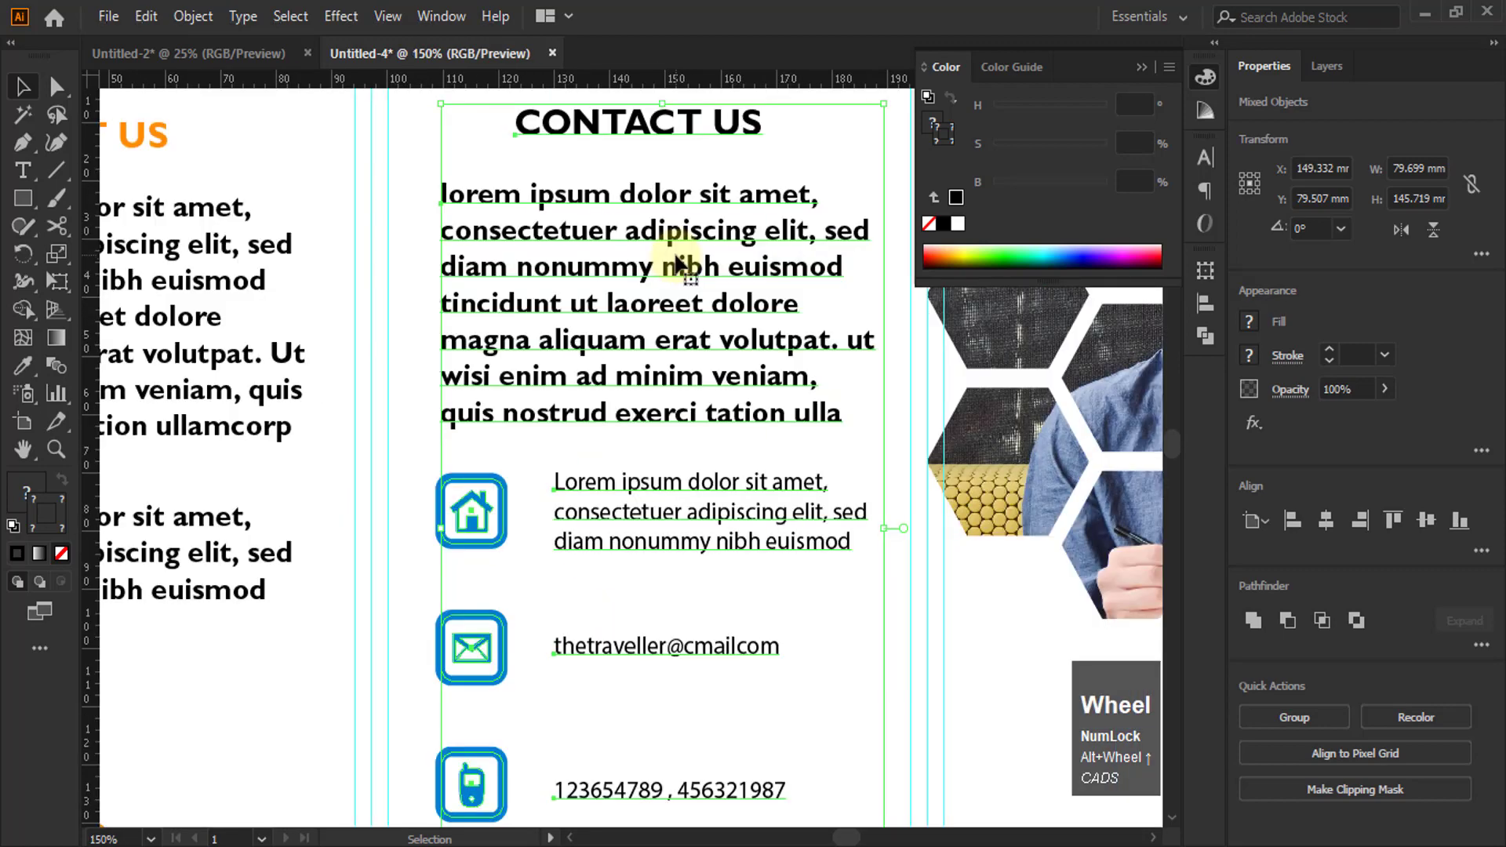
scroll(676, 276, down, 2)
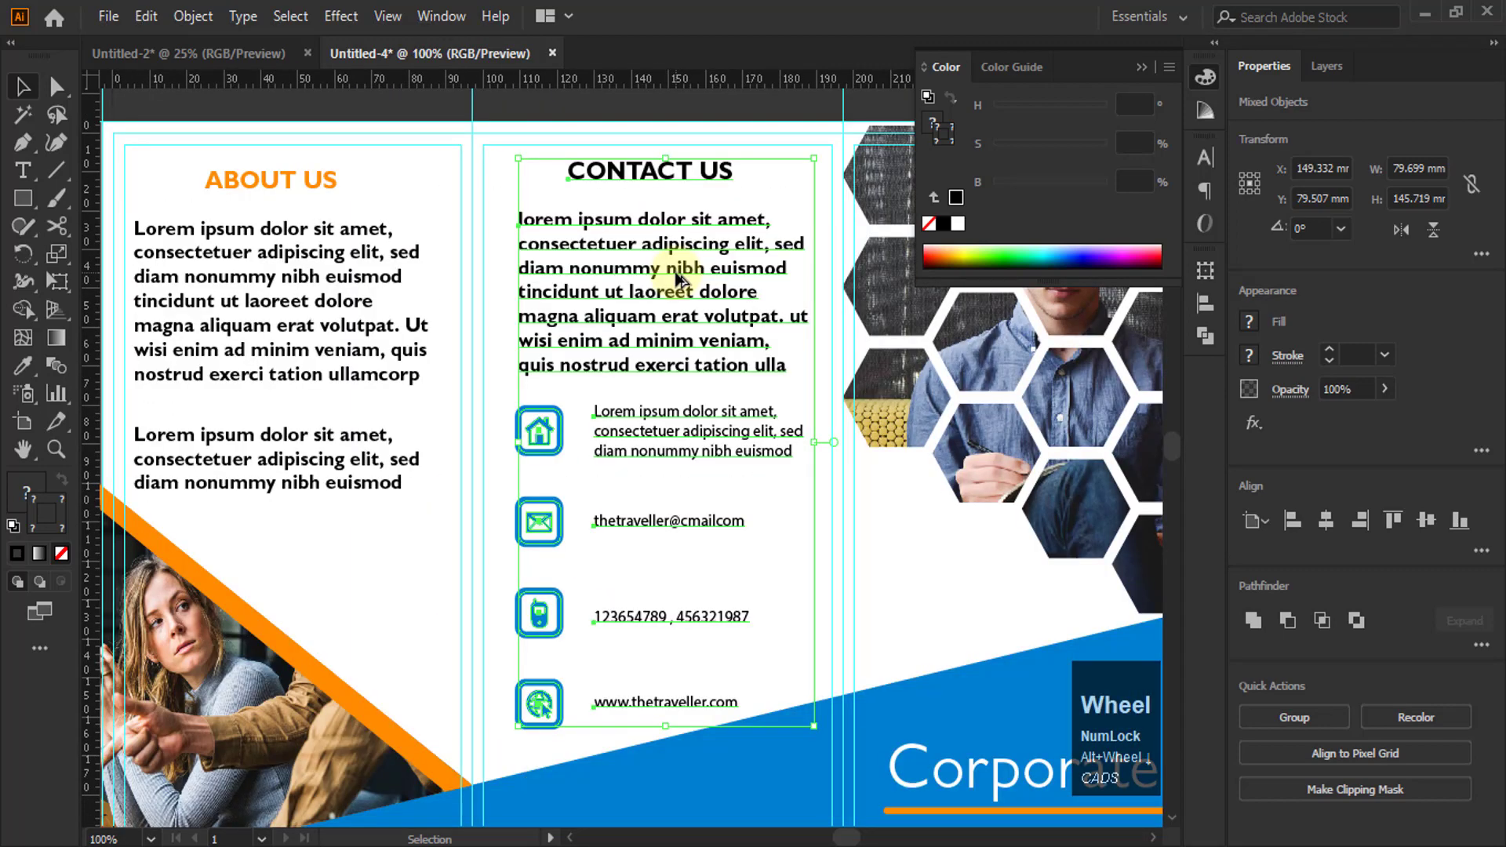
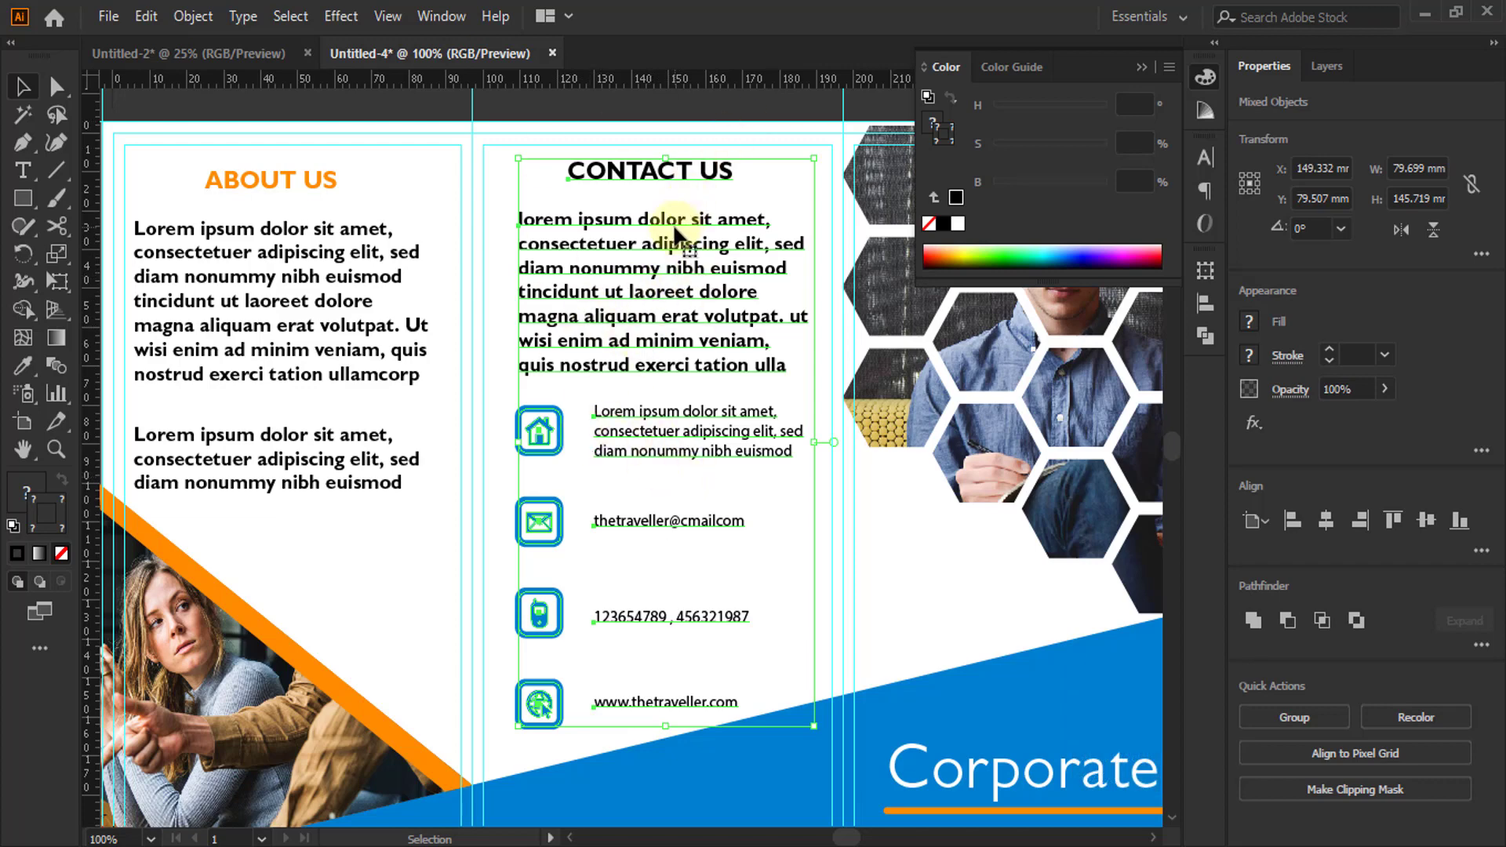
Nudge the CONTACT US block three increments to the left within the middle panel and deselect it
key(Left)
key(Left)
key(Left)
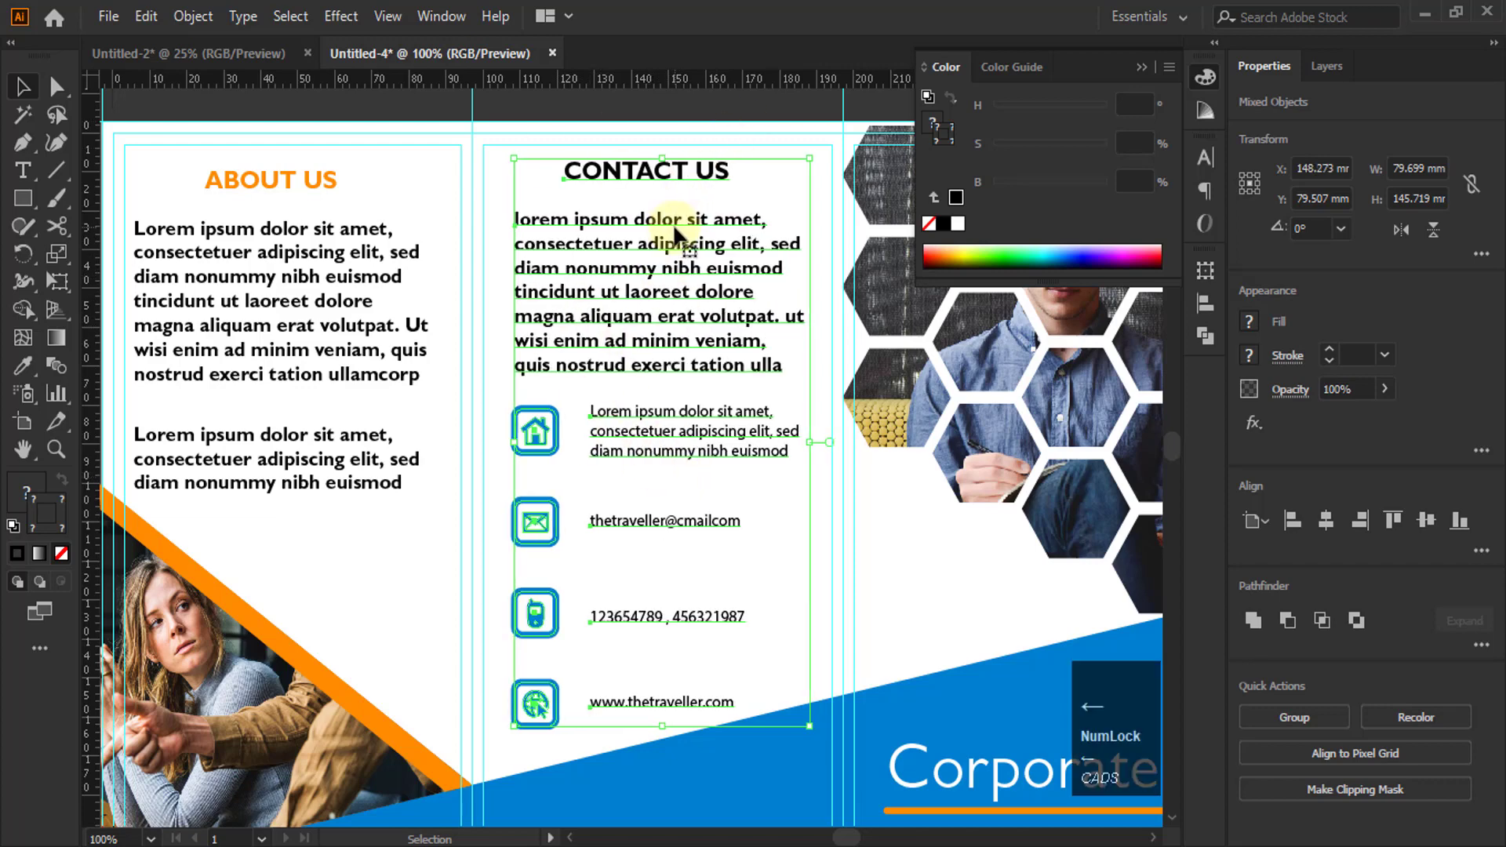
click(630, 96)
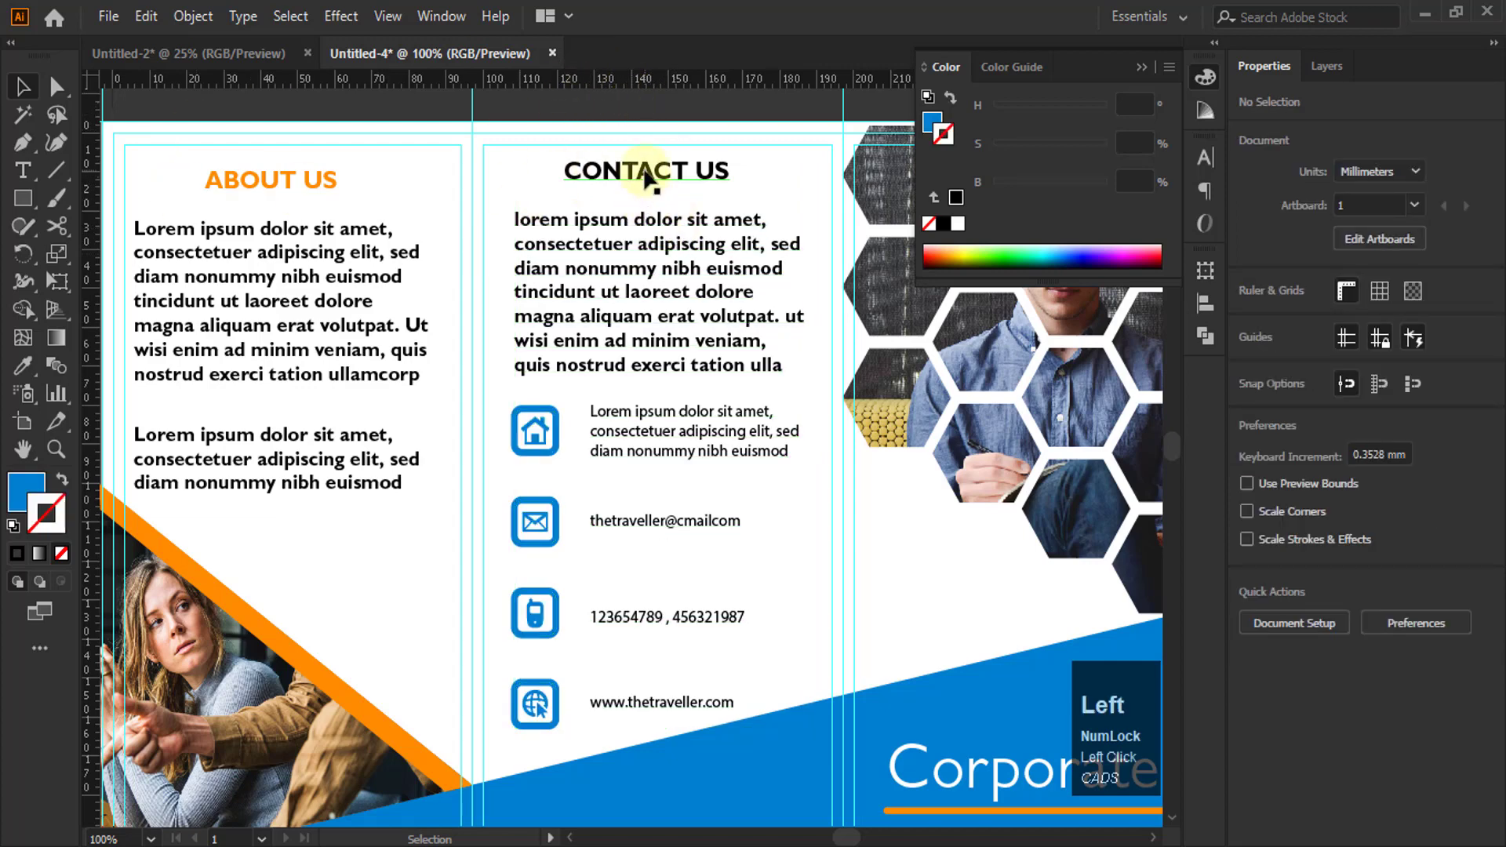
Lower the CONTACT US heading level with ABOUT US and colour it with orange sampled from the orange square
drag(645, 179, 604, 150)
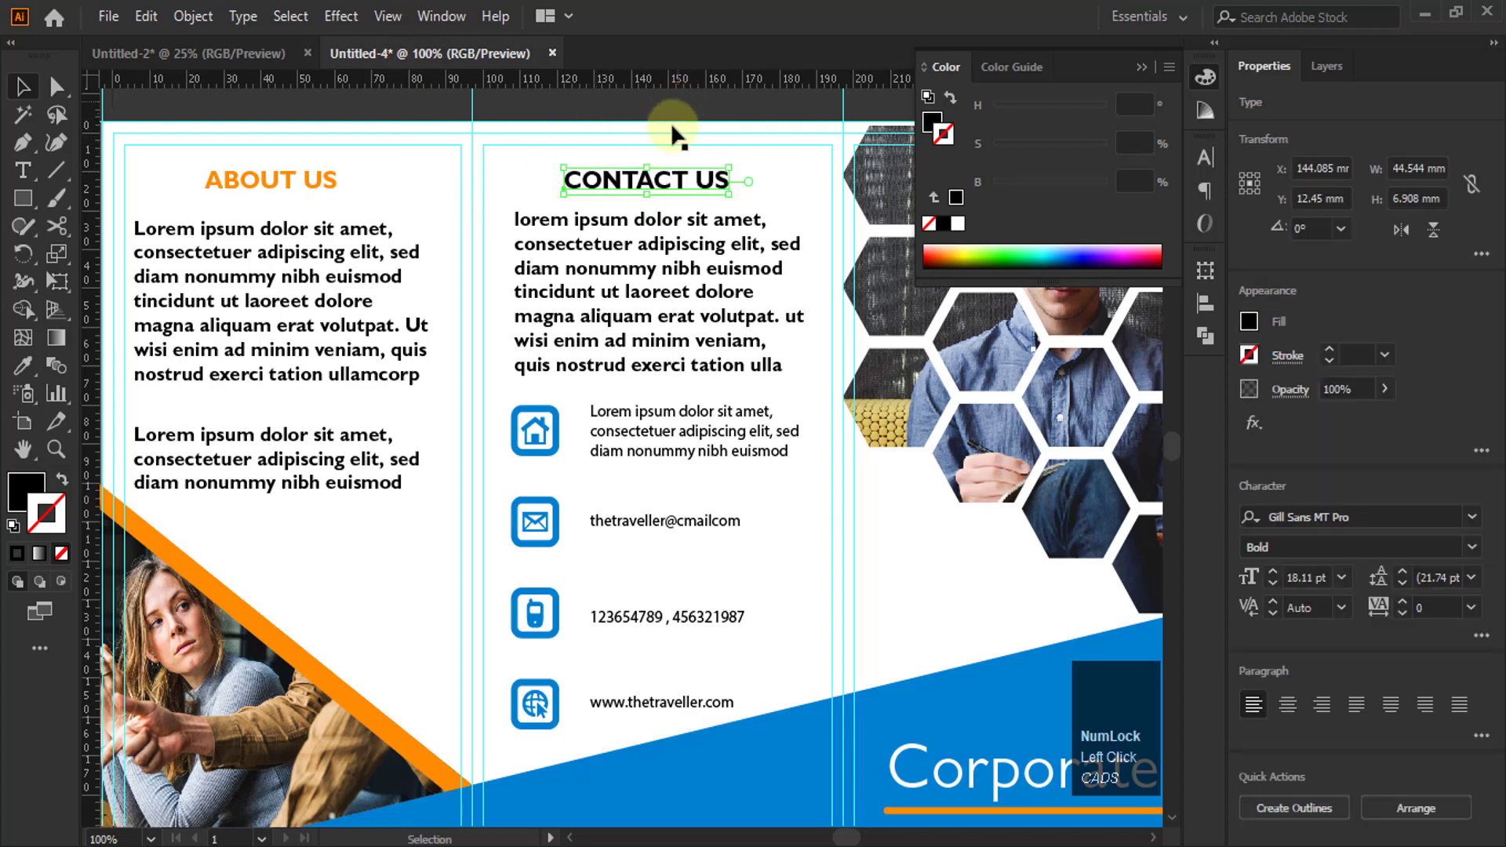
scroll(617, 378, down, 2)
key(i)
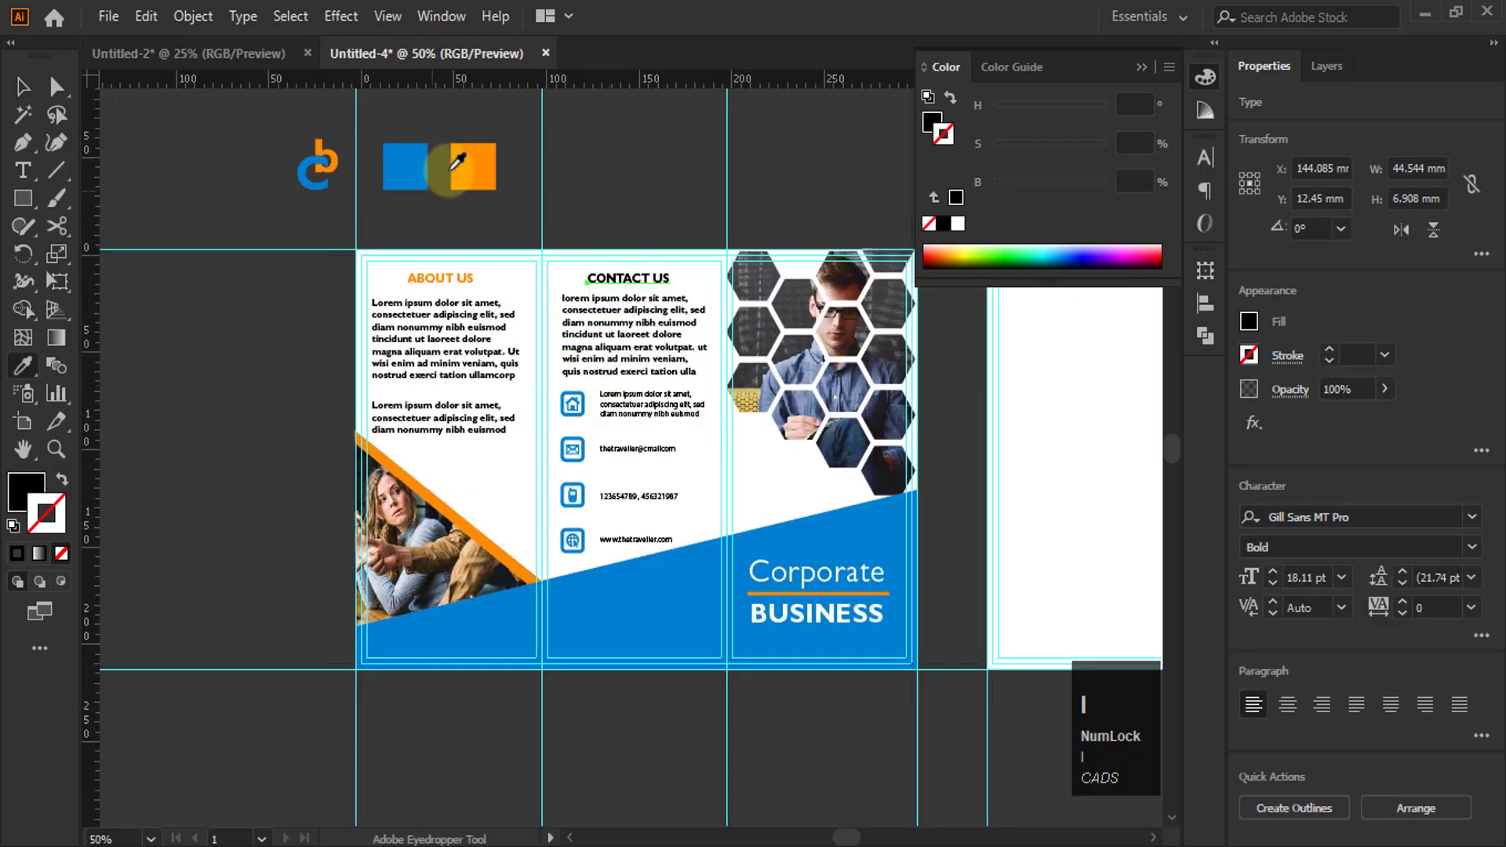
click(458, 162)
click(23, 86)
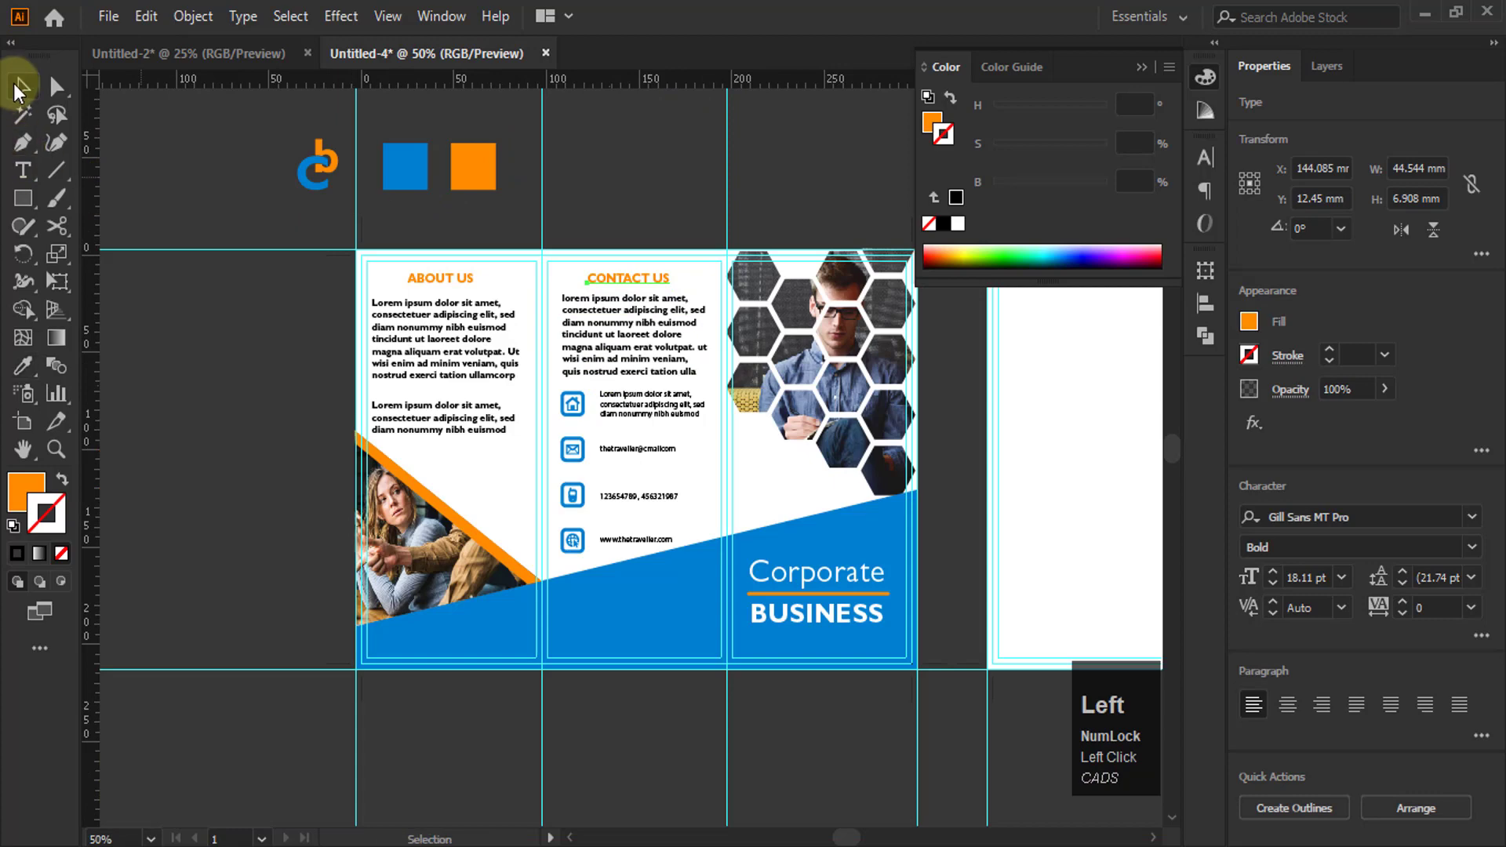
click(480, 395)
Draw a square about 23.9 mm wide exactly over the QR code and fill it white
scroll(642, 388, up, 1)
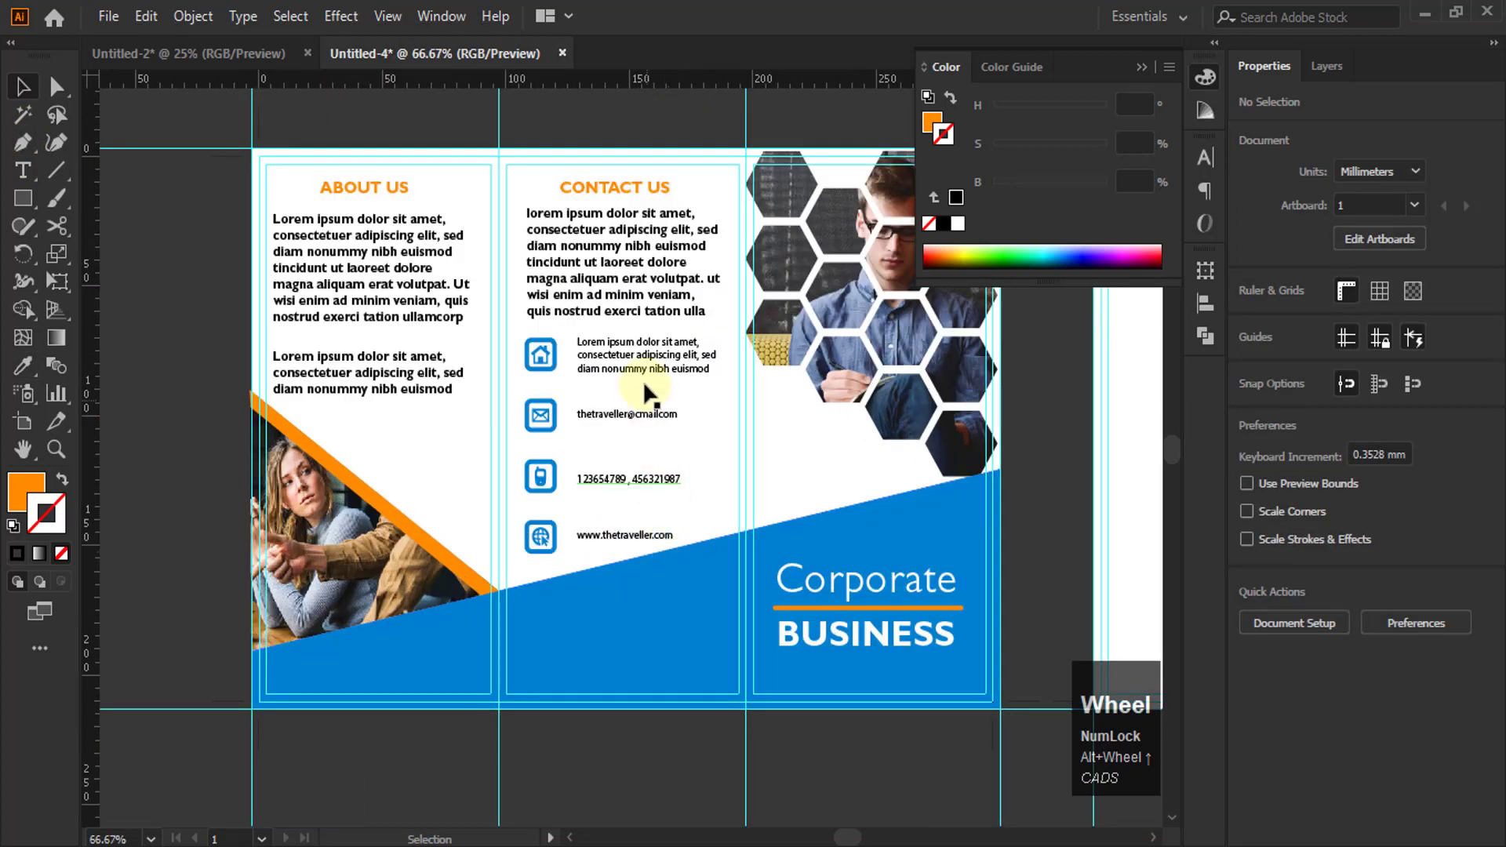
scroll(643, 390, down, 1)
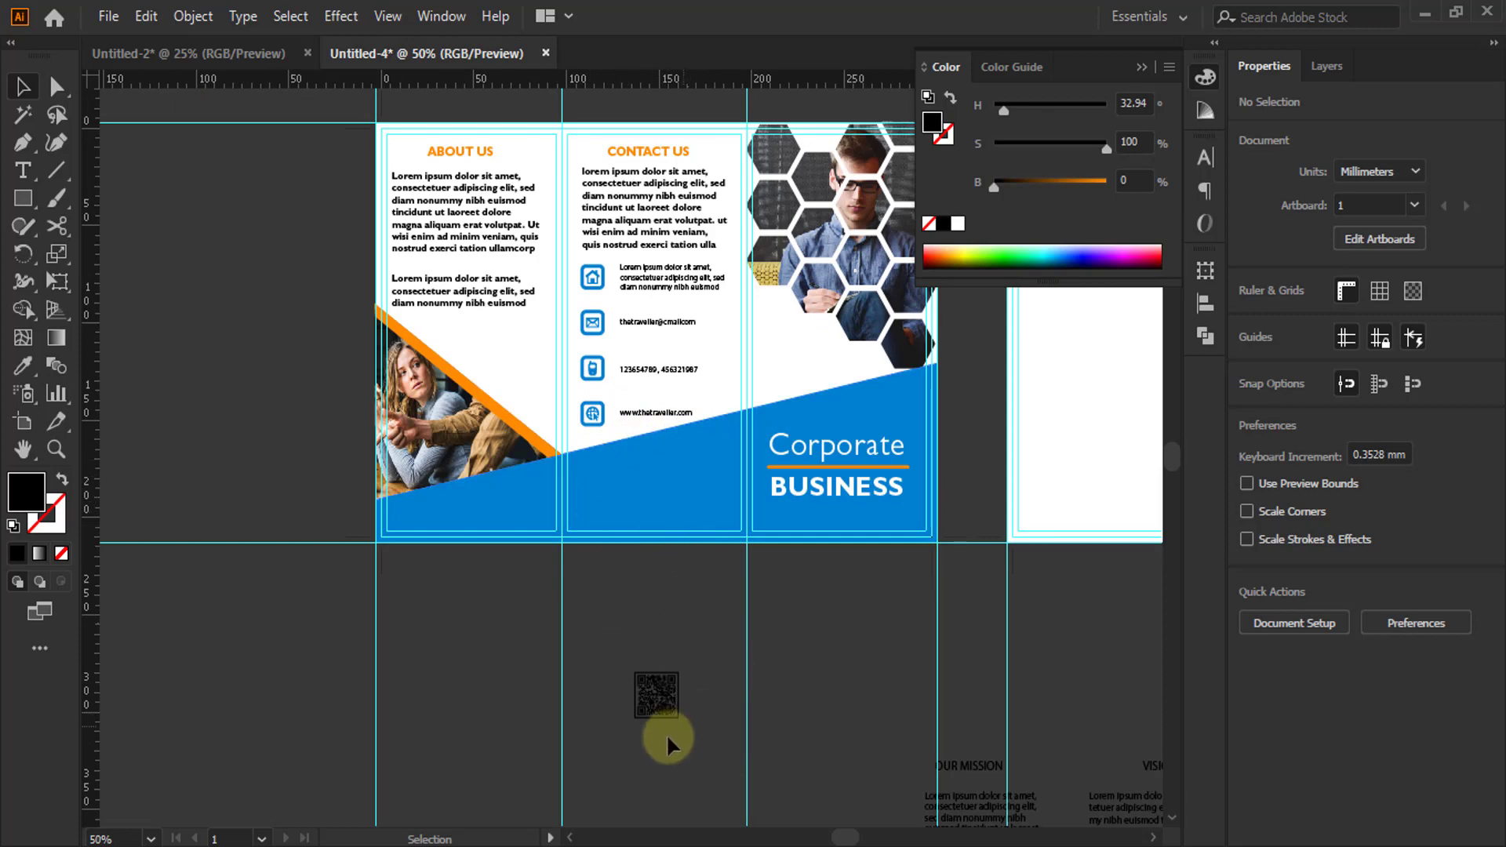
scroll(664, 769, up, 5)
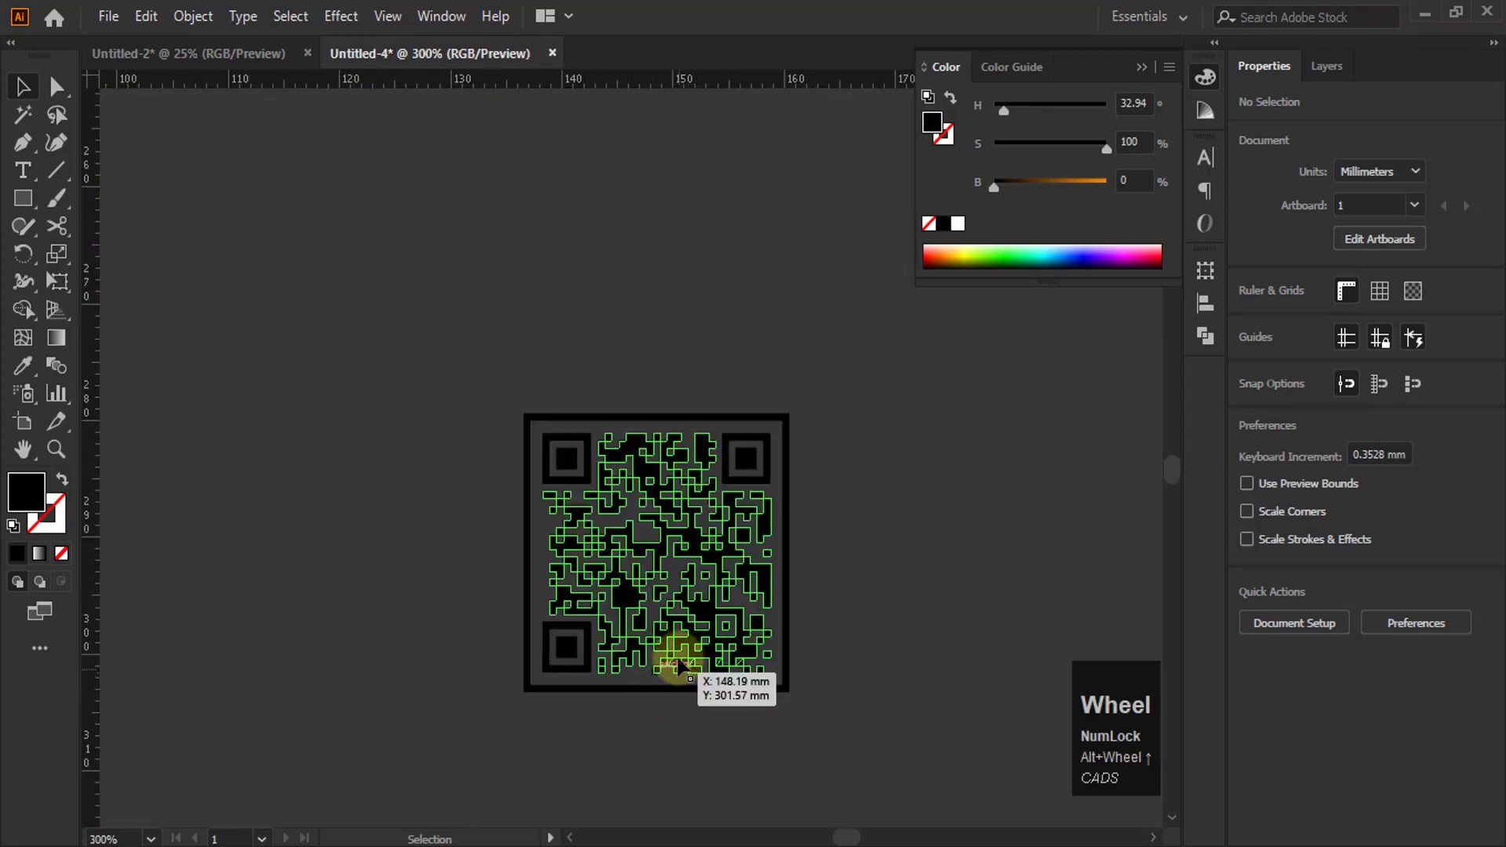
scroll(570, 584, down, 1)
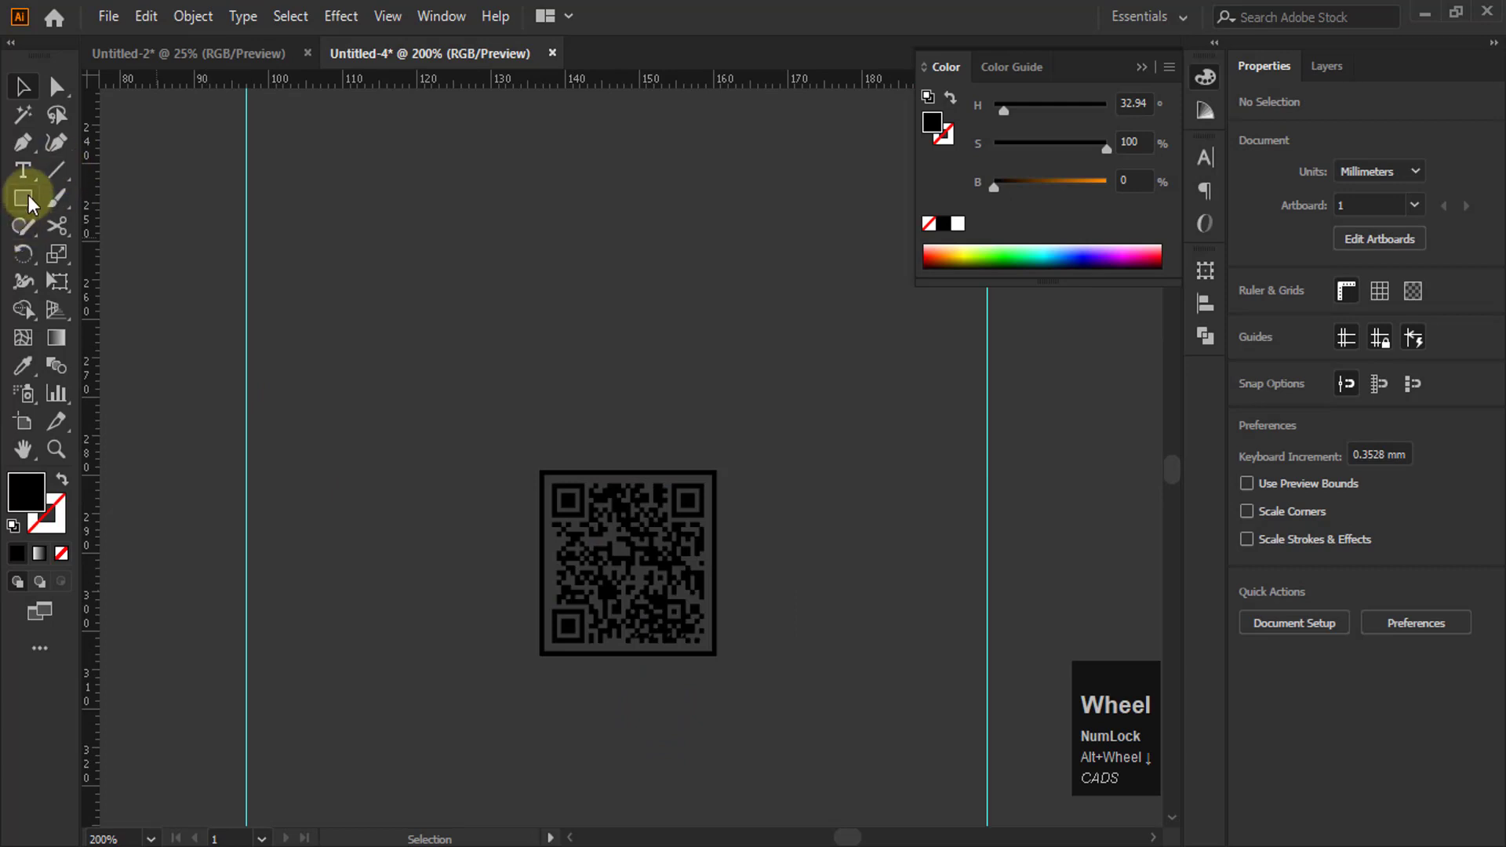
click(22, 199)
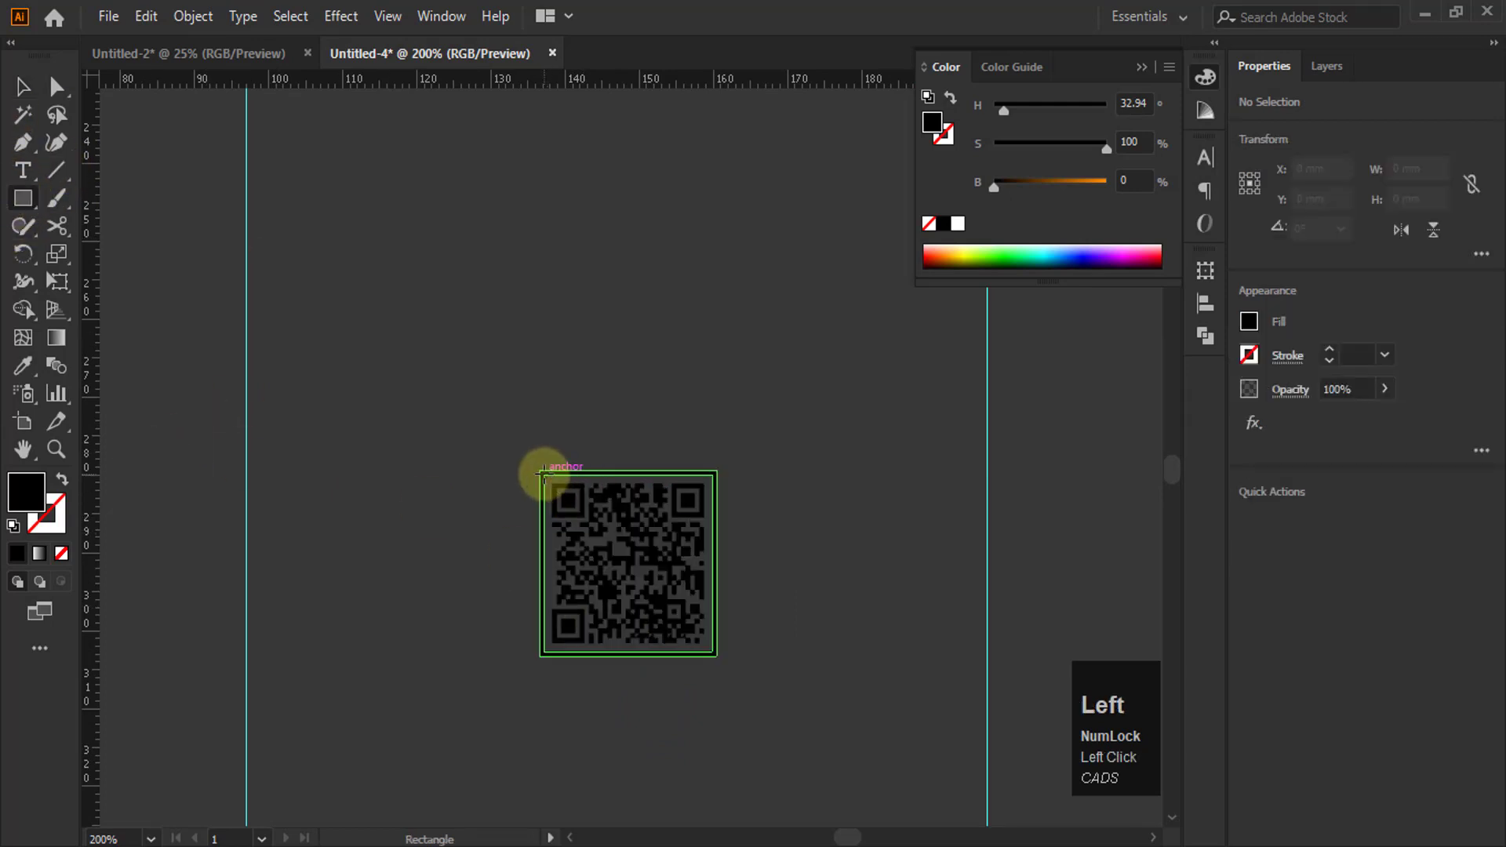
drag(541, 469, 718, 661)
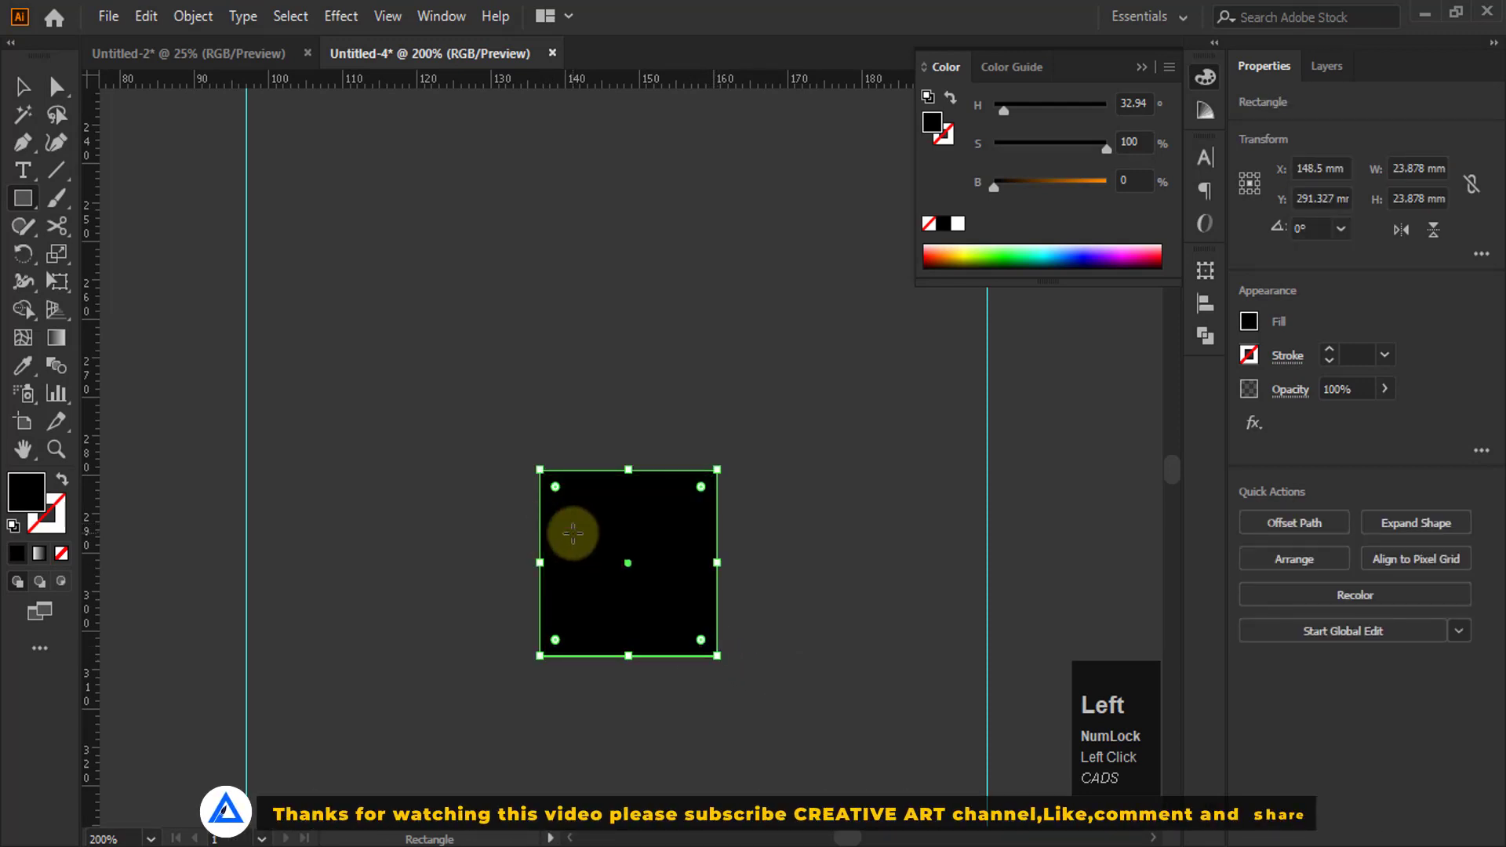
click(958, 224)
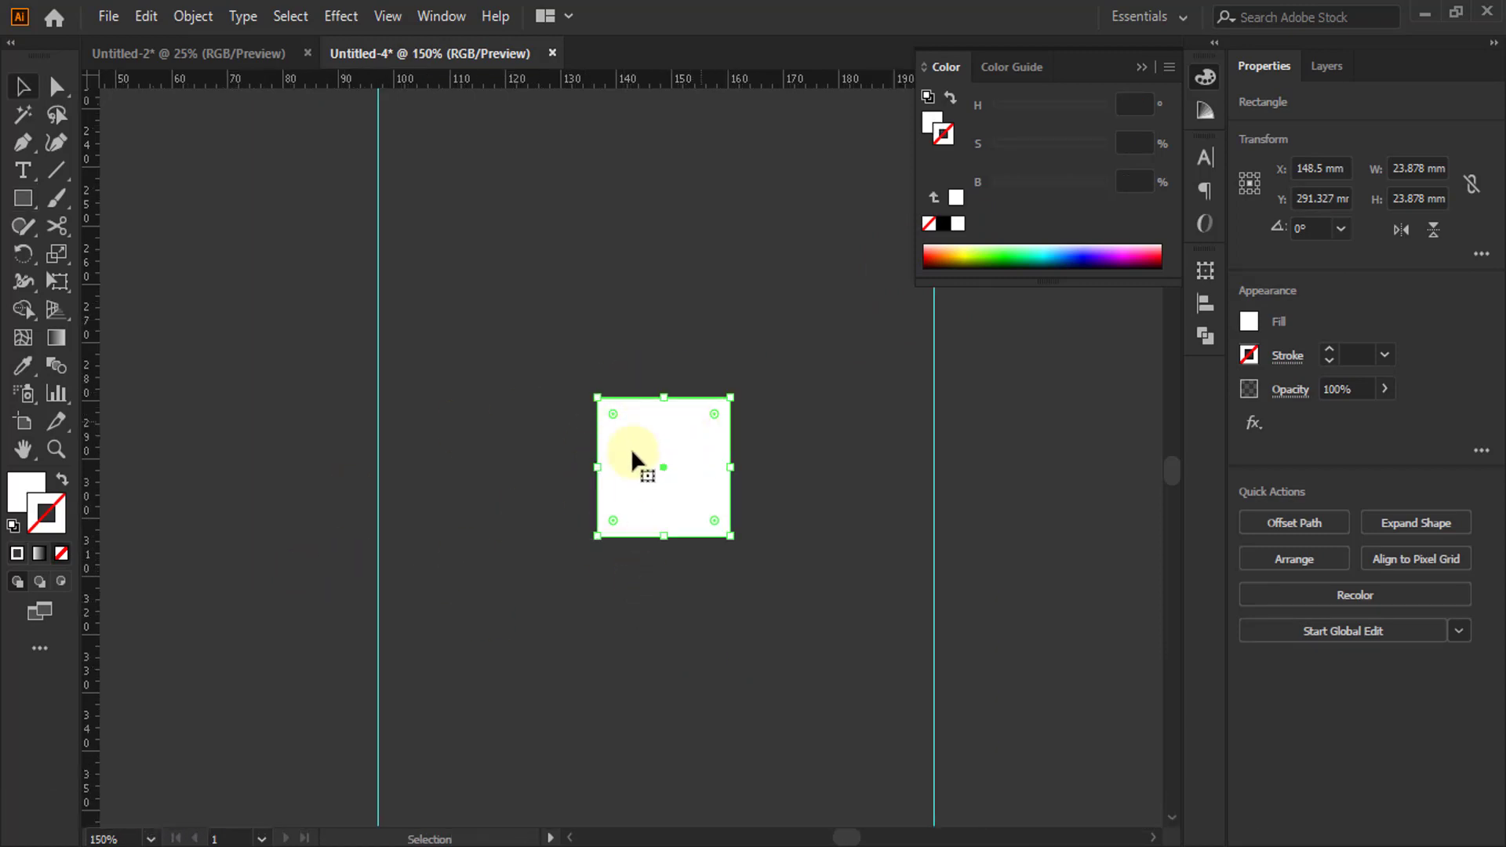
alt+scroll(488, 535, down, 3)
scroll(576, 651, up, 3)
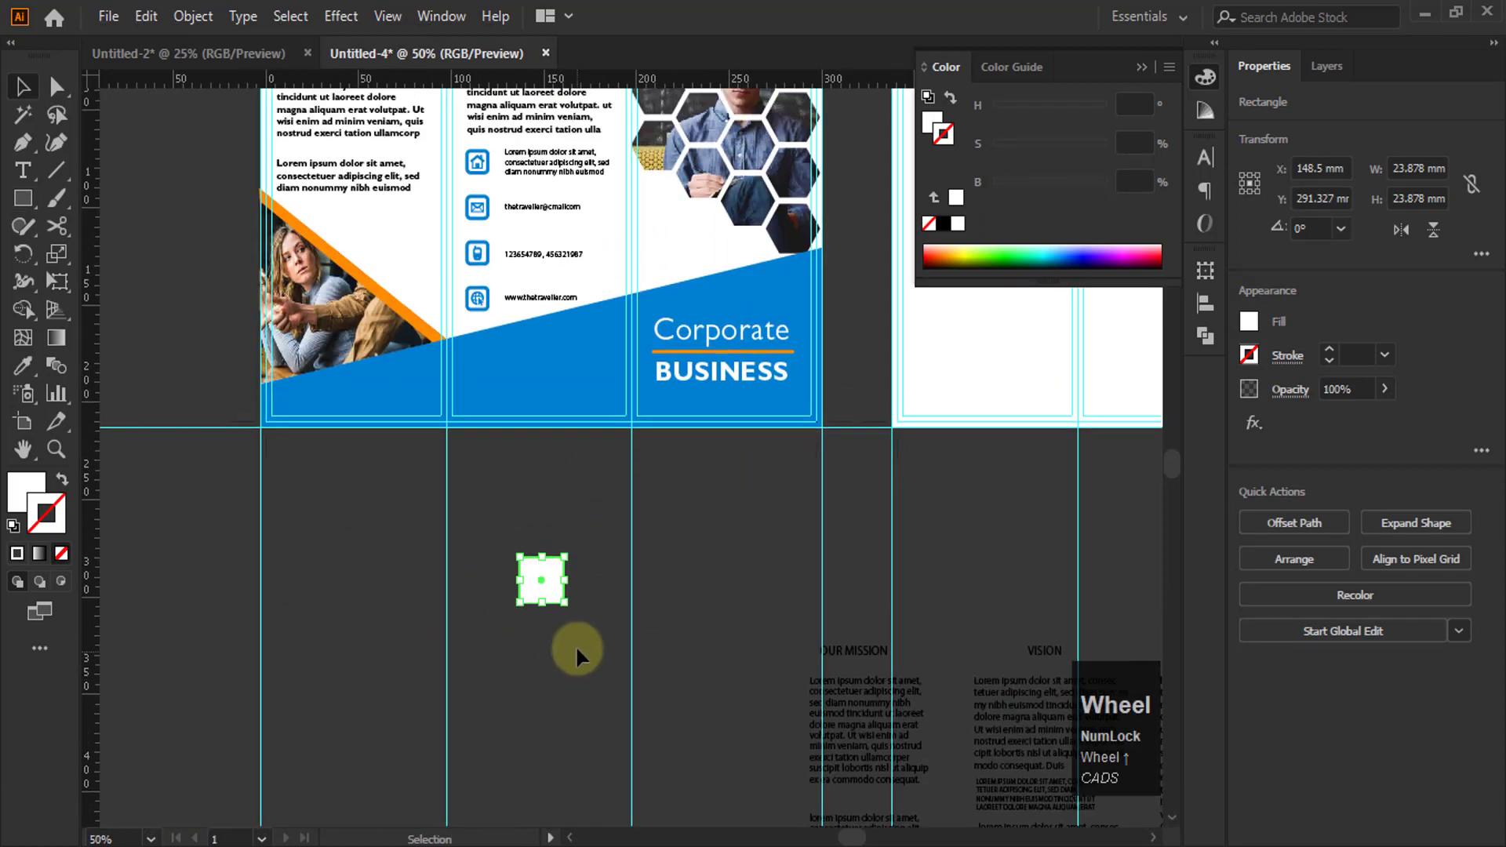
Give the square over the QR code an orange outline sampled from the orange square, keeping its fill white
alt+scroll(606, 601, down, 2)
alt+scroll(602, 627, up, 1)
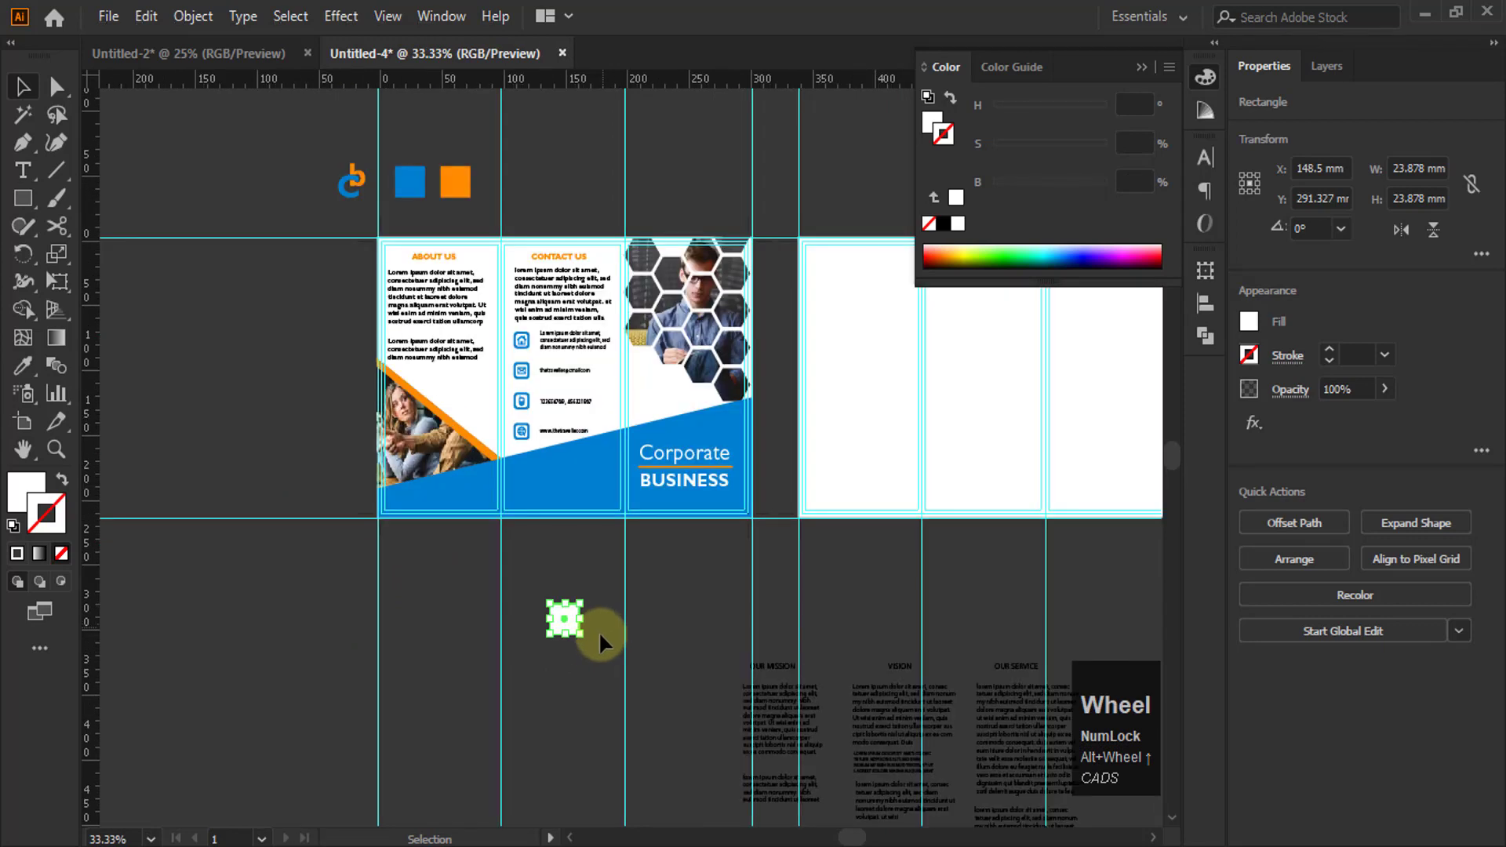
key(i)
click(472, 192)
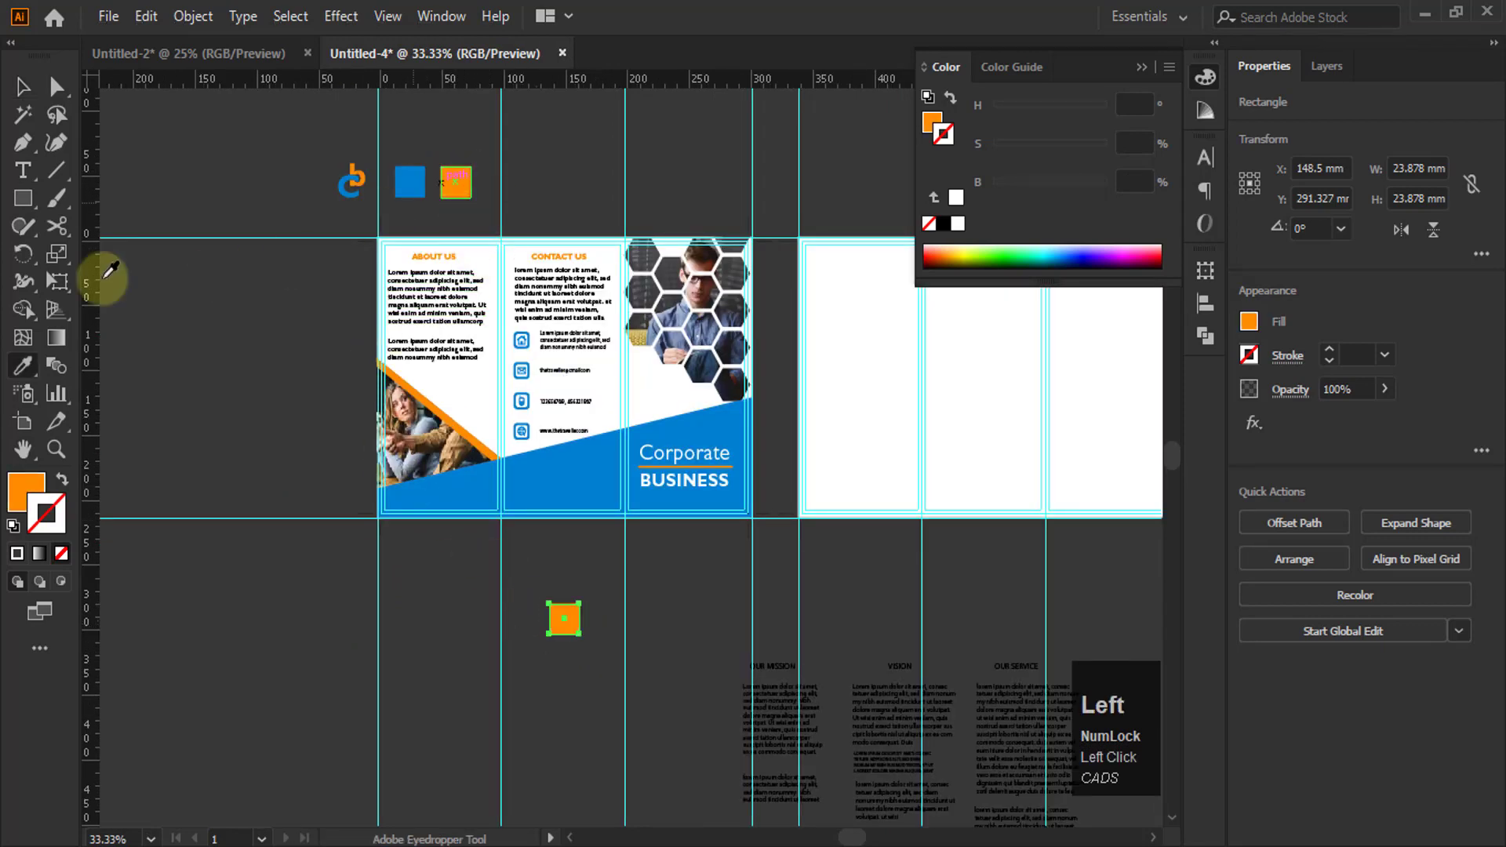
click(62, 479)
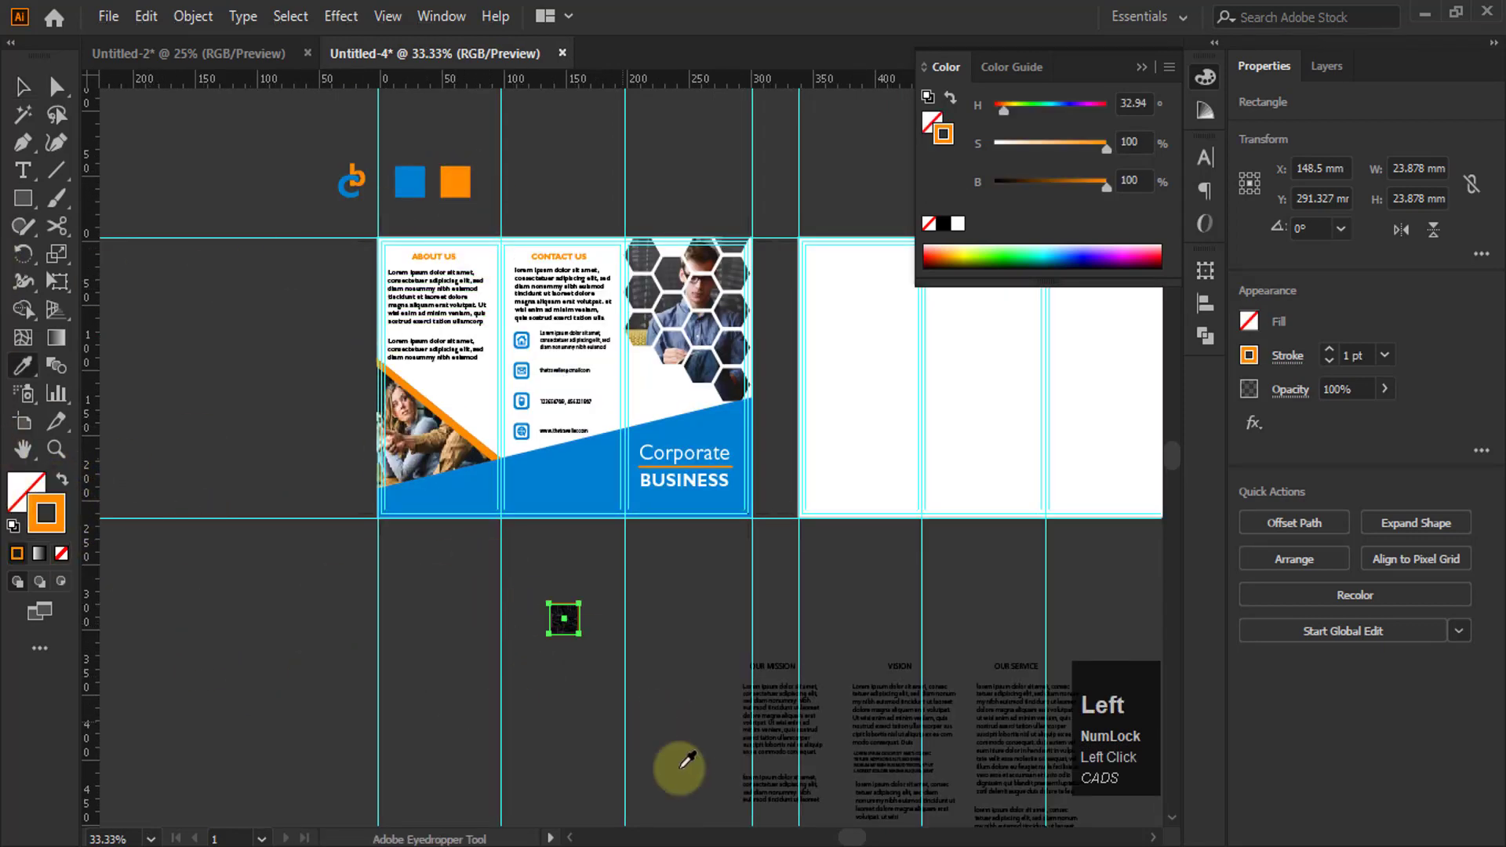
alt+scroll(593, 692, up, 3)
alt+scroll(663, 663, up, 2)
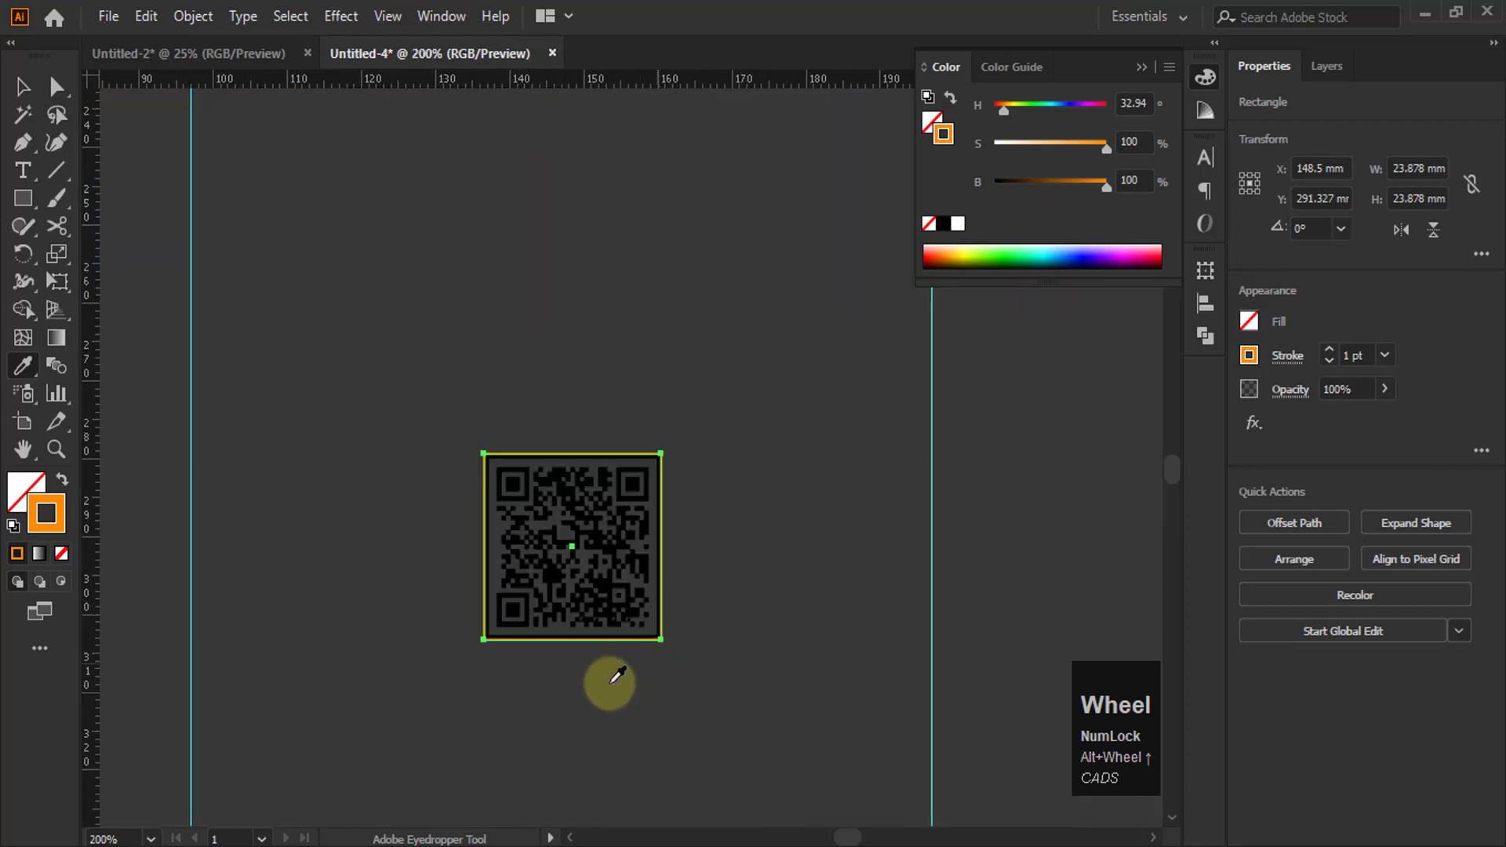
click(958, 224)
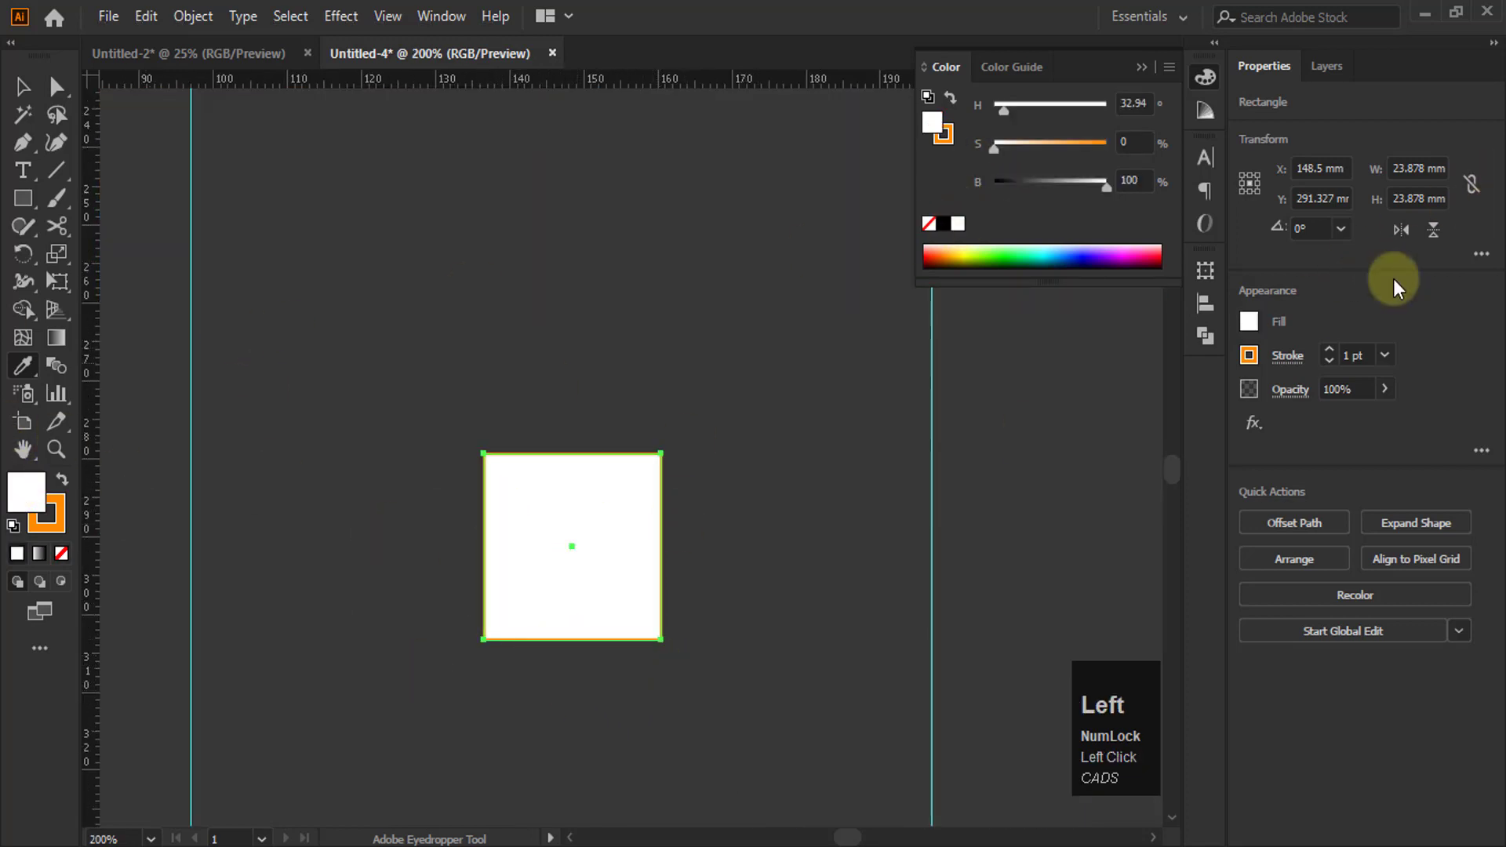
Set the stroke weight of the square's orange outline to 4 pt
click(1387, 356)
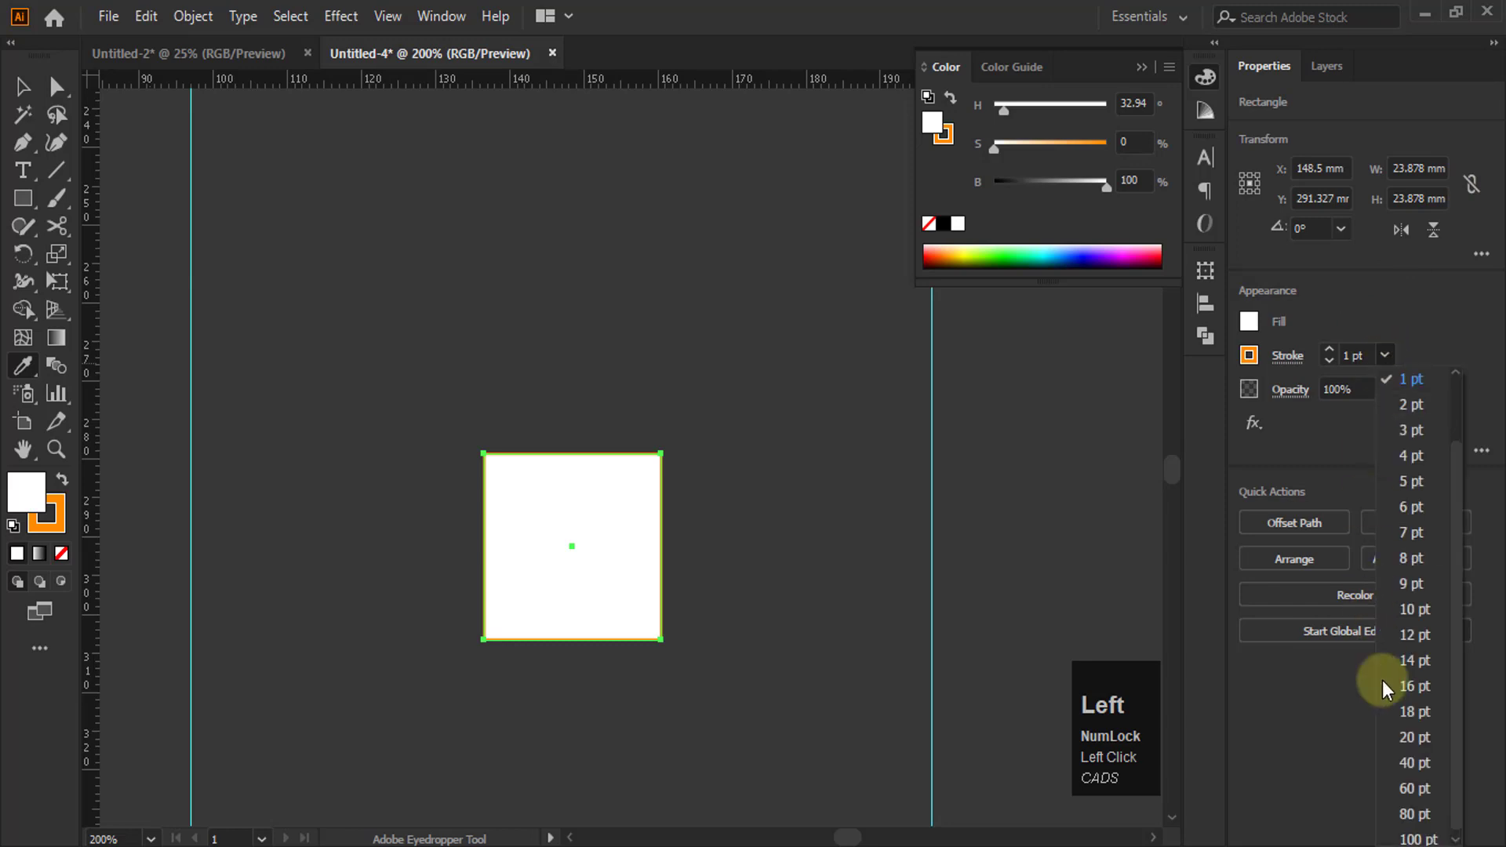
click(1419, 507)
click(1384, 355)
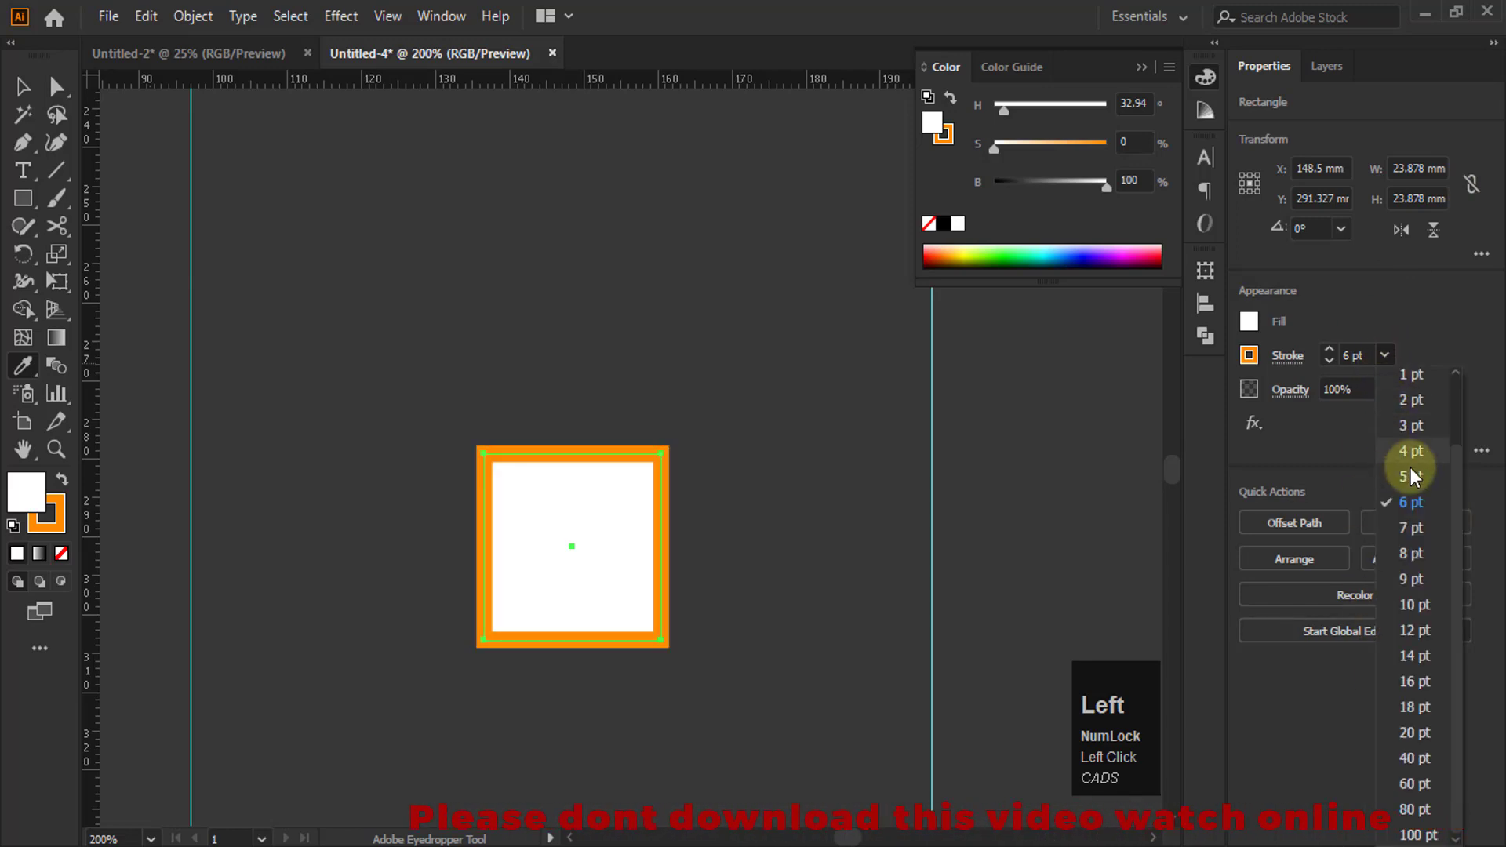
click(1411, 459)
Send the white, orange-outlined square to the back so that it sits behind the QR code
click(23, 82)
click(570, 487)
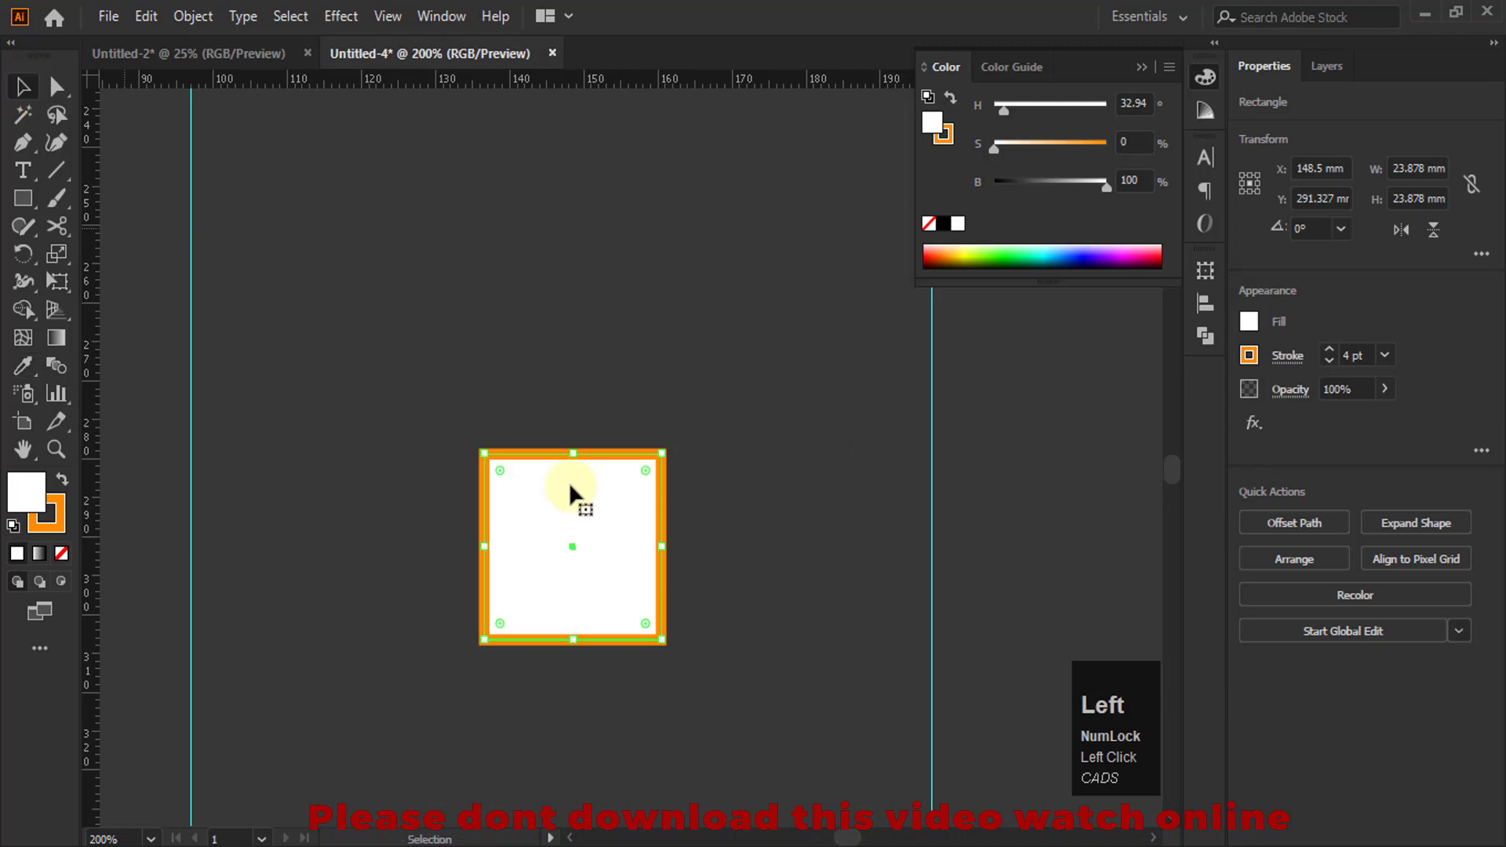
right_click(619, 509)
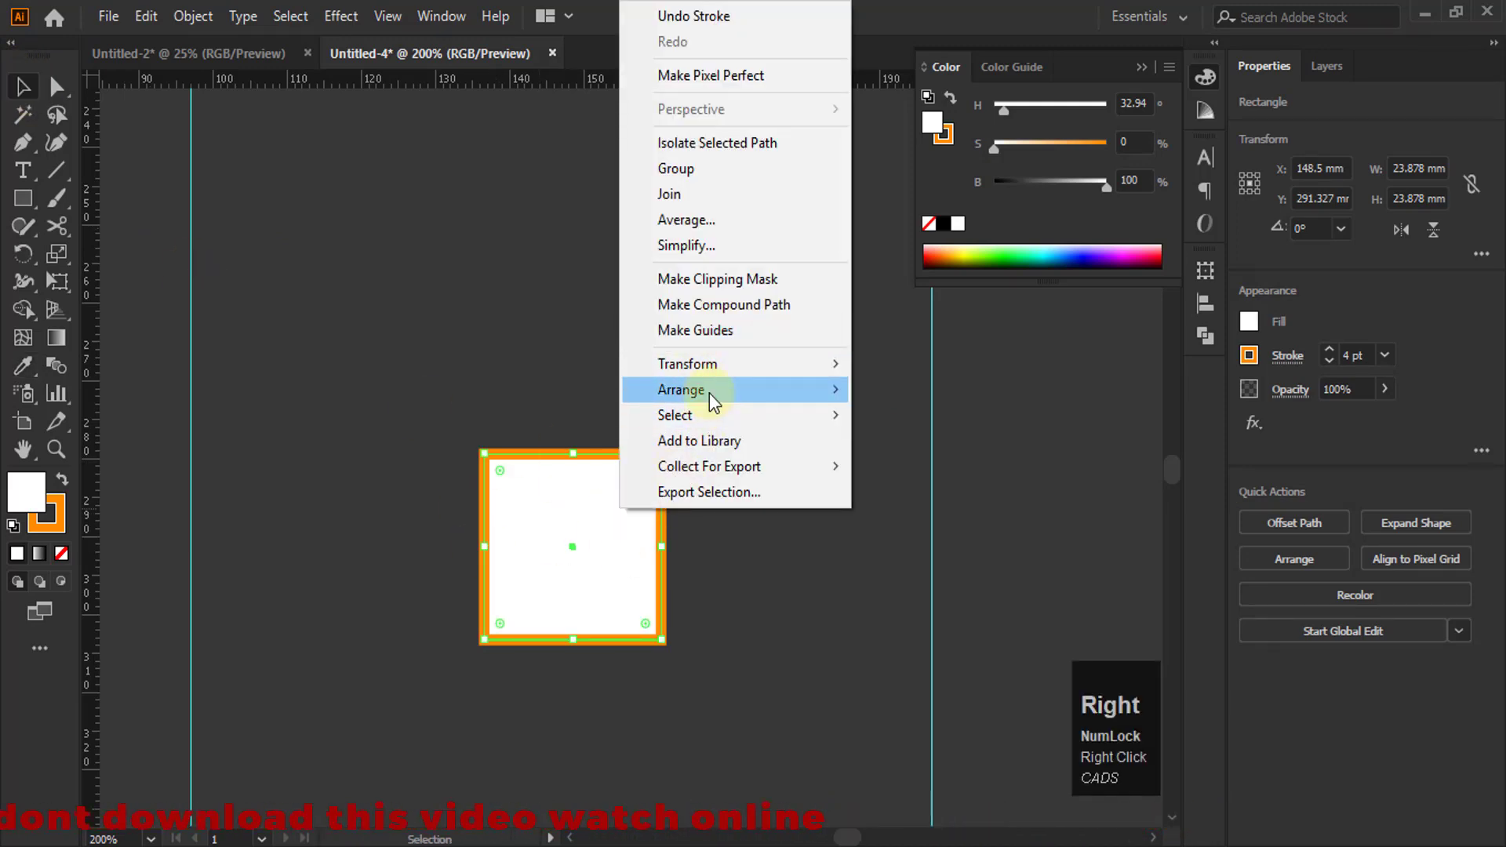
mouse_move(709, 393)
click(906, 468)
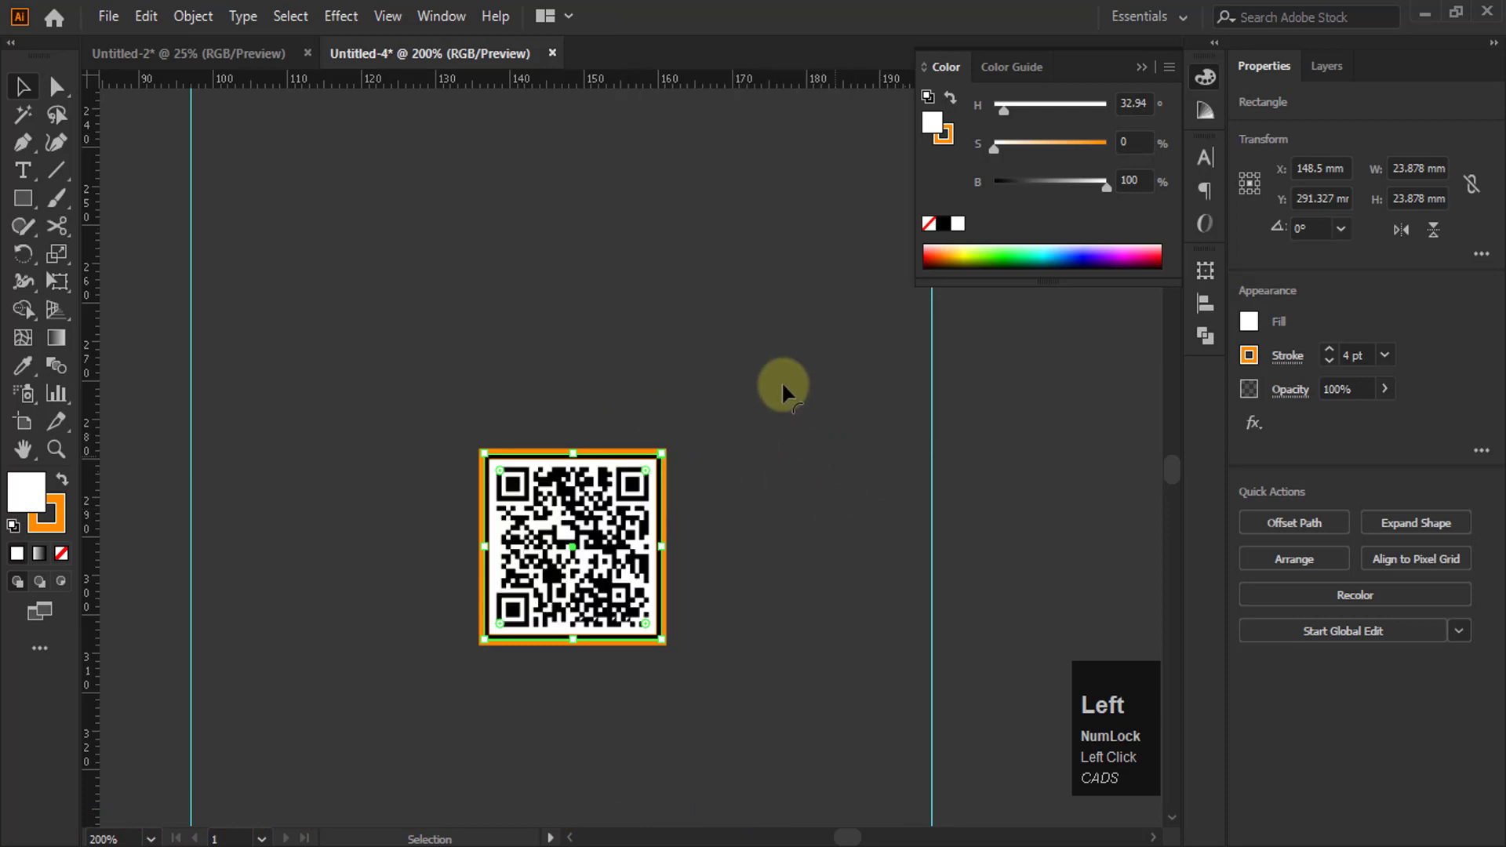
Group the QR code with its white, orange-outlined backing square and deselect the group
drag(782, 383, 360, 708)
key(ctrl)
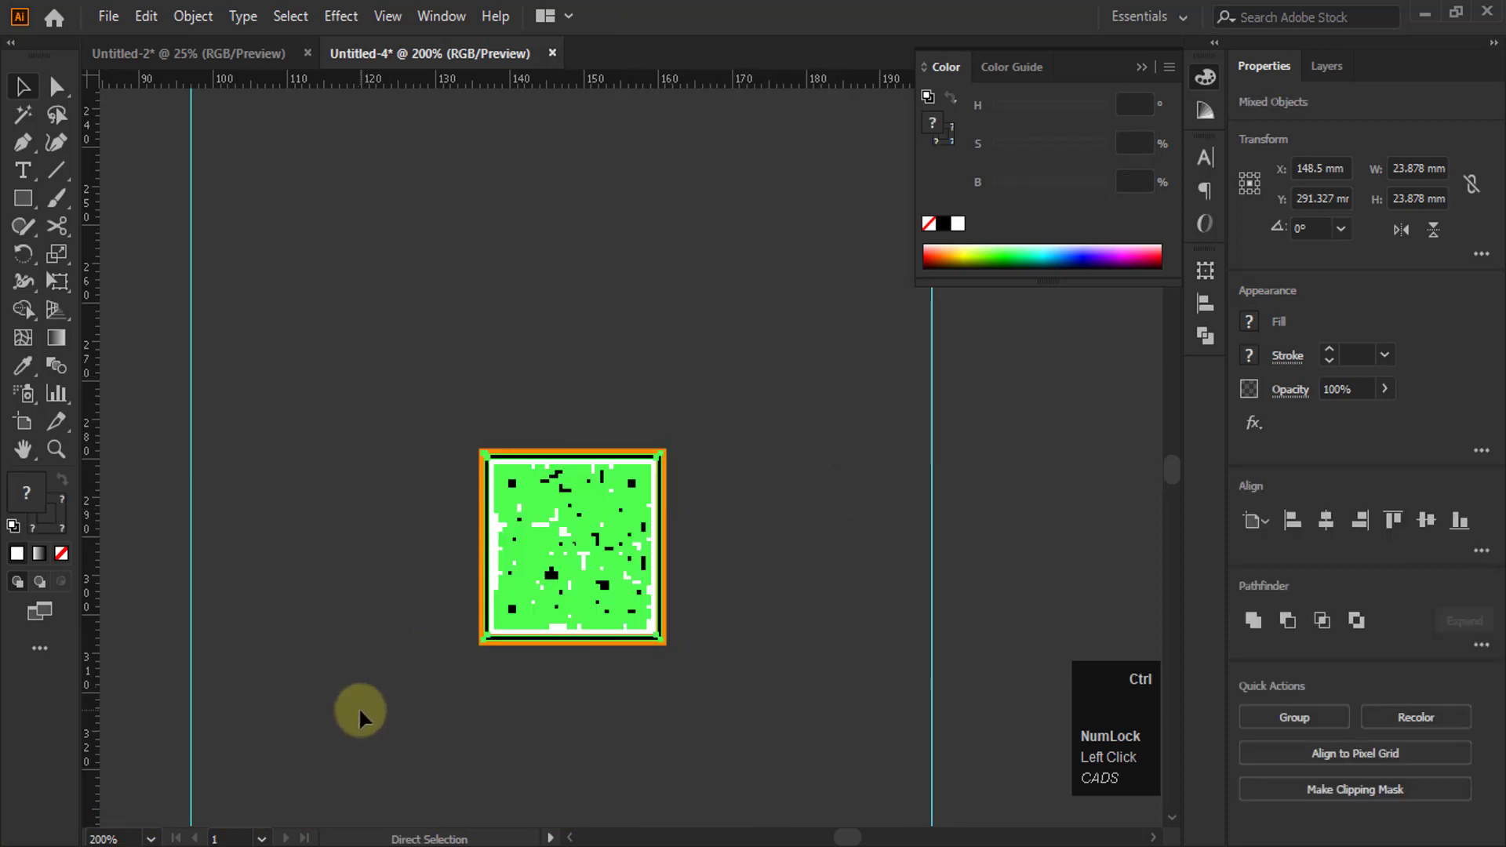
key(ctrl+g)
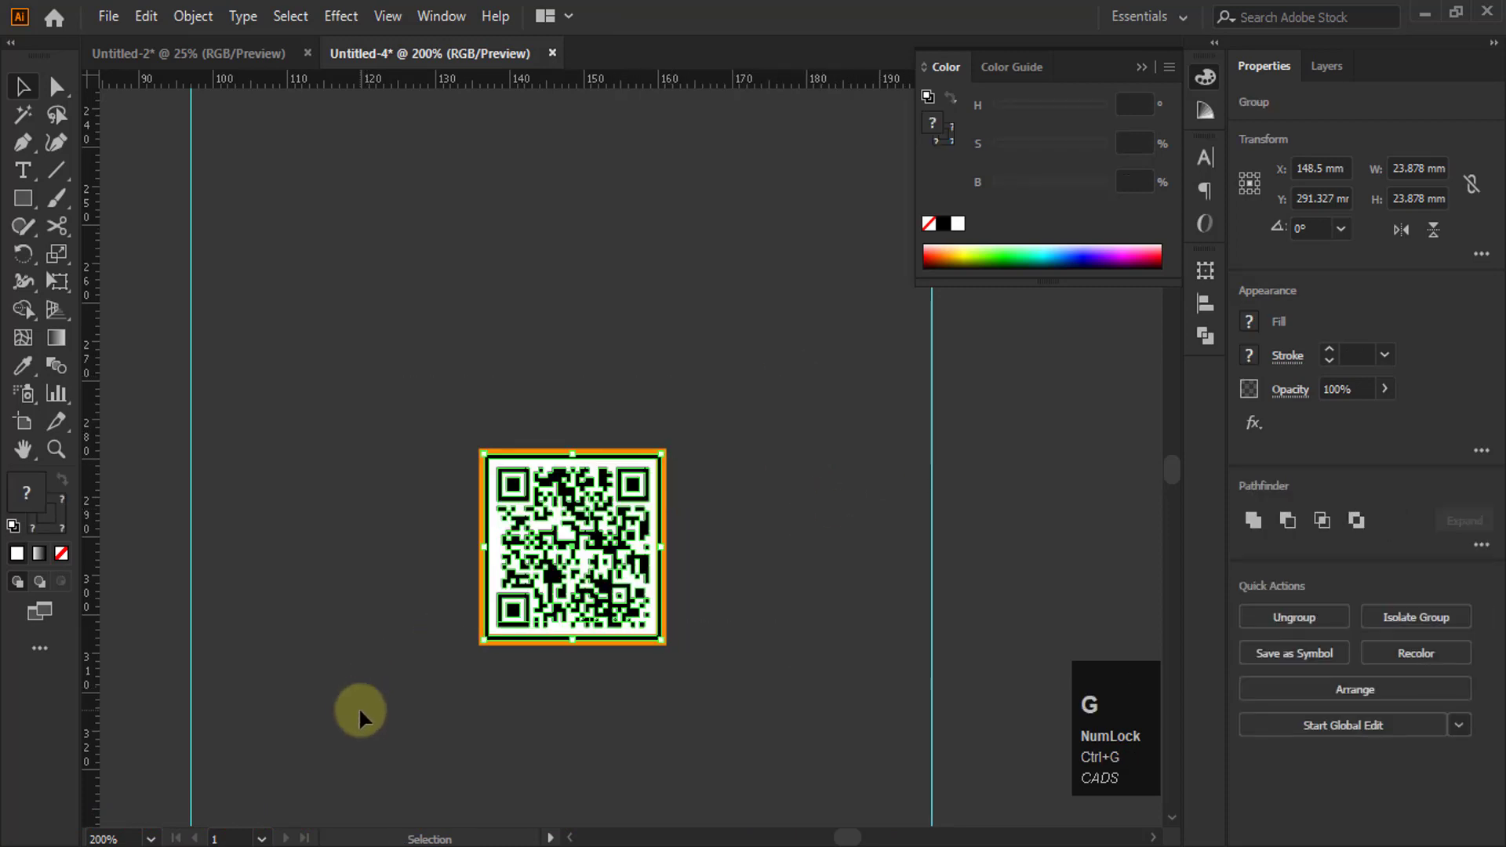
click(748, 623)
scroll(648, 493, up, 3)
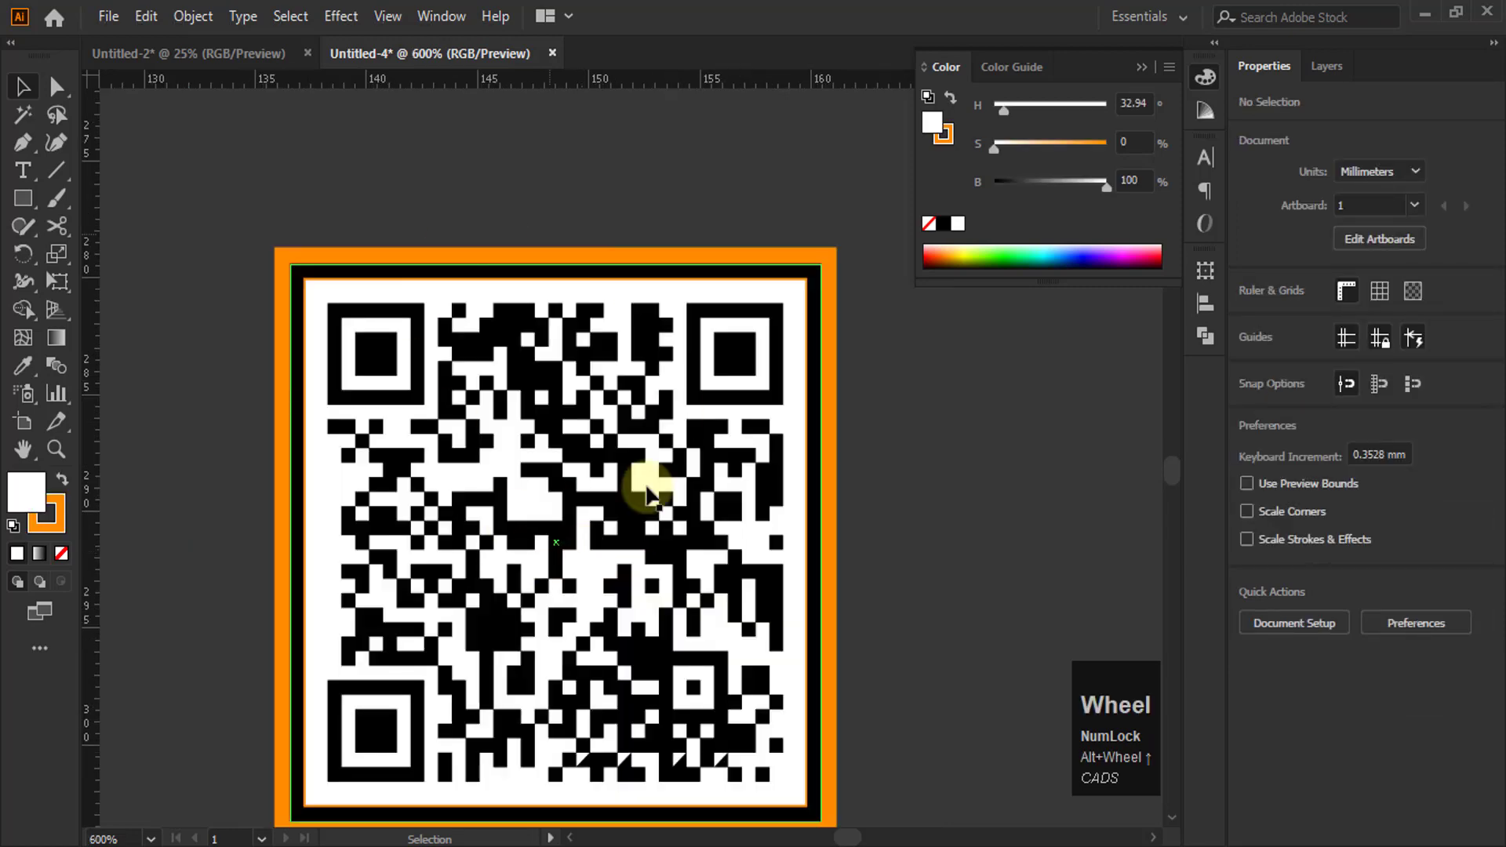
Move the framed QR code onto the blue area of the middle panel, centred below the contact details, and deselect it
scroll(697, 673, down, 7)
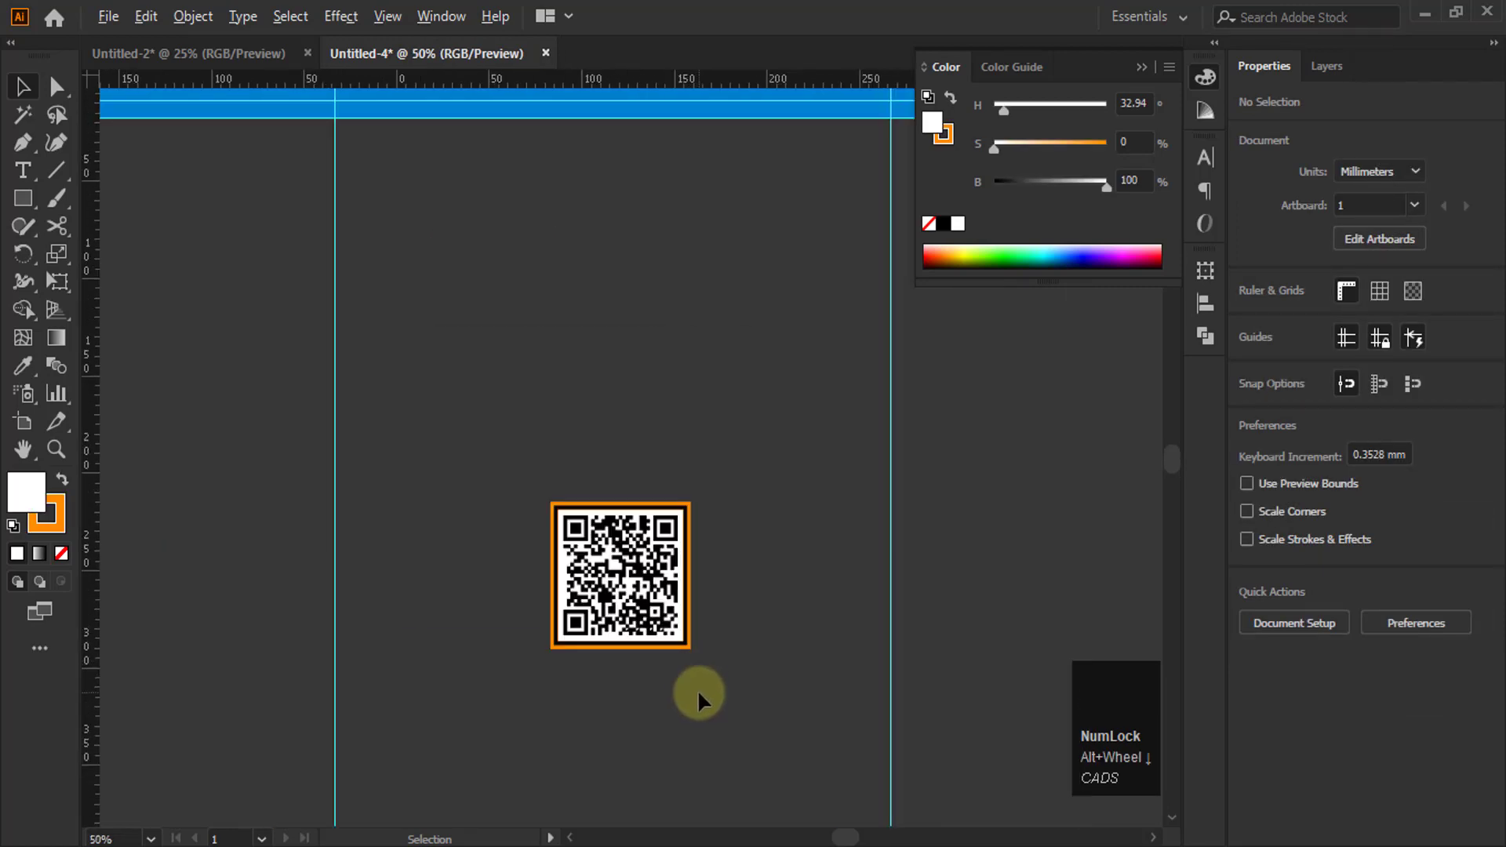
drag(668, 651, 668, 439)
click(624, 593)
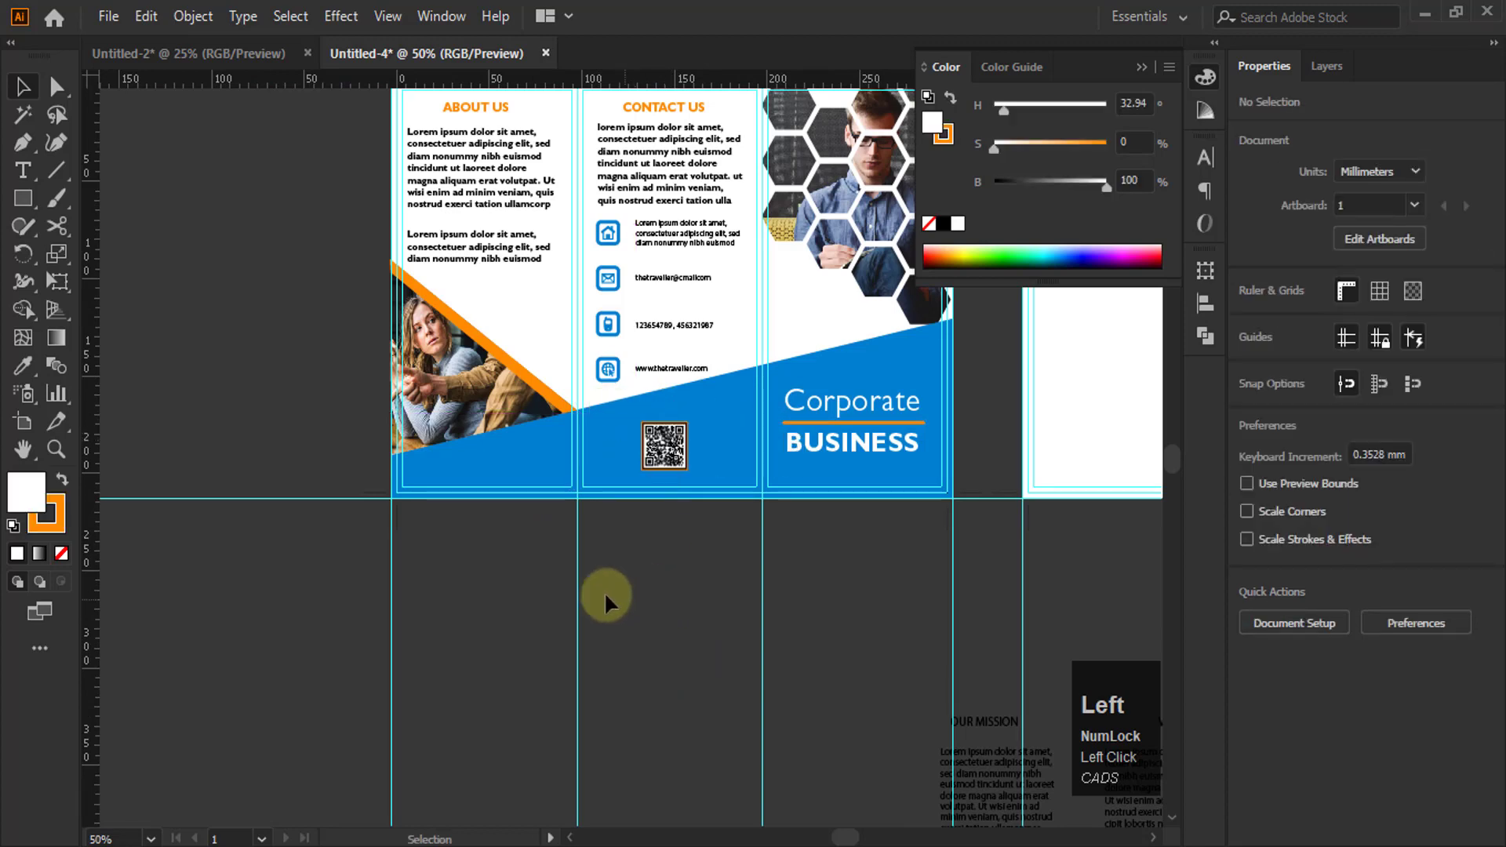
alt+scroll(606, 596, down, 1)
alt+scroll(635, 315, up, 1)
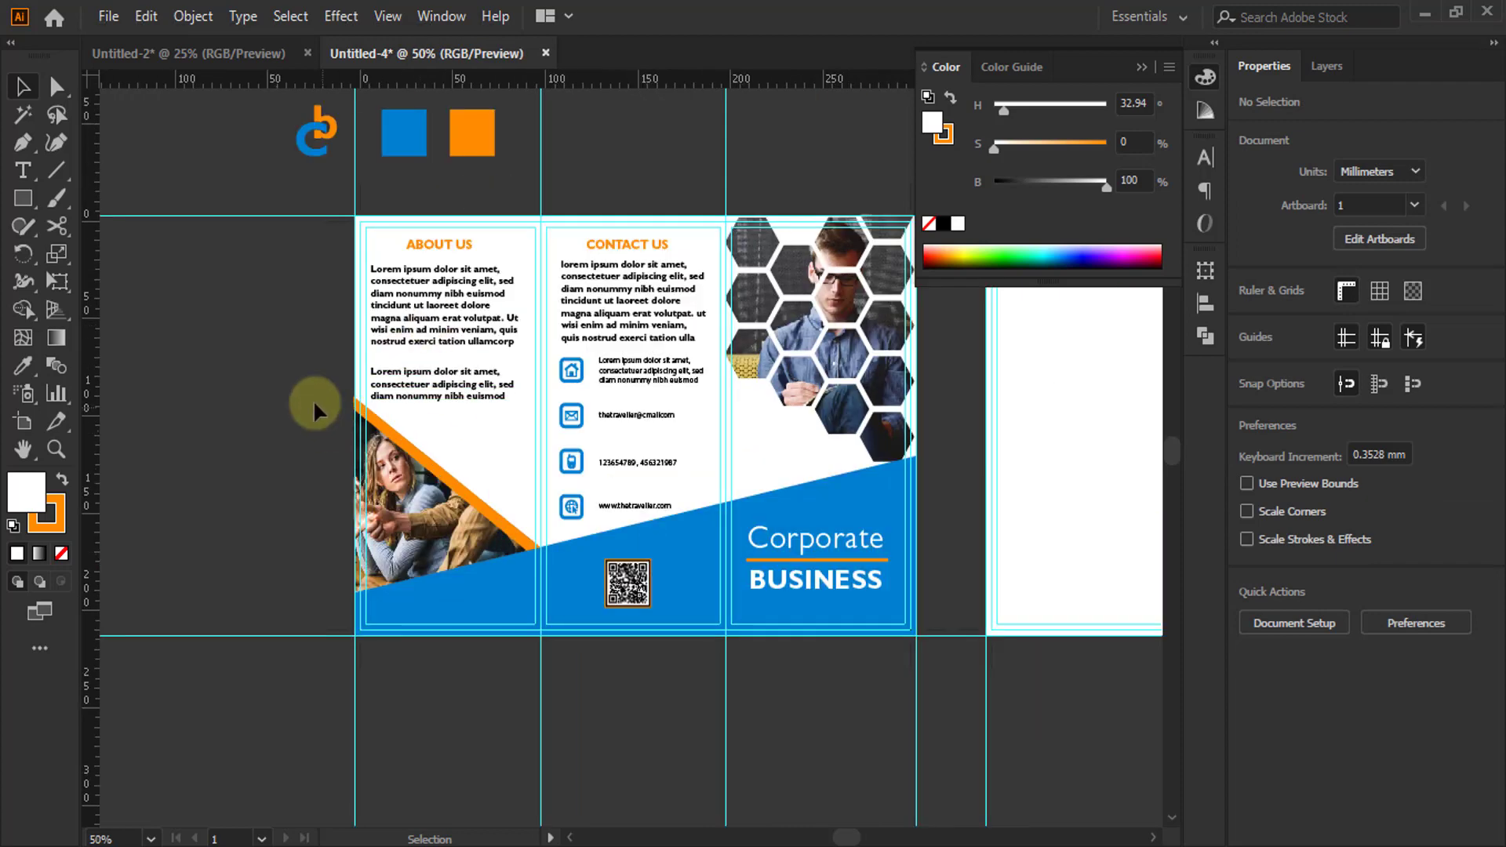
Rename the text layer as "text 1" and add a new layer named "text 2" above it
alt+scroll(282, 389, down, 2)
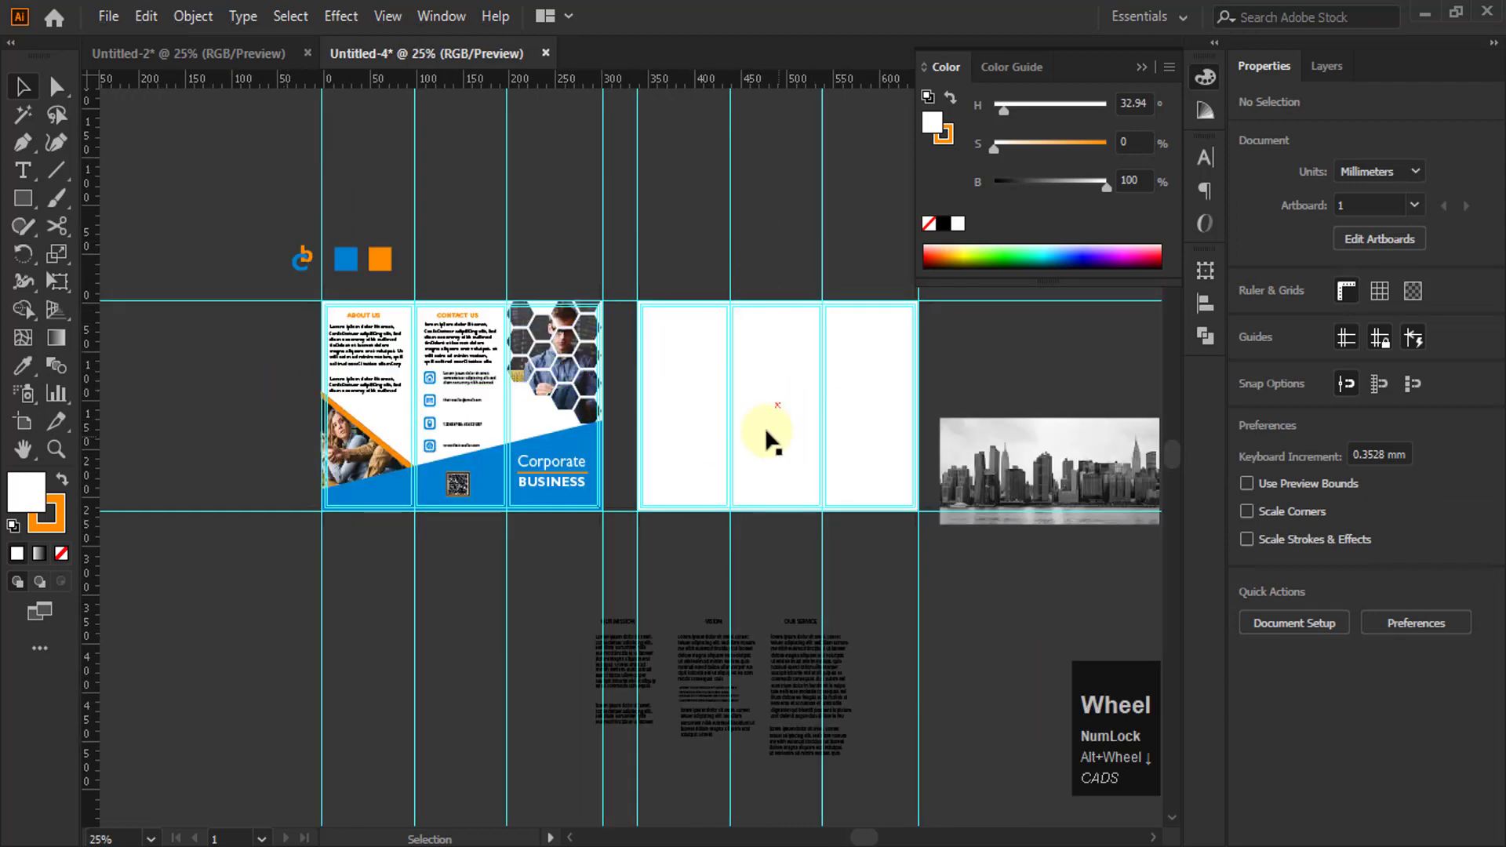
click(1336, 65)
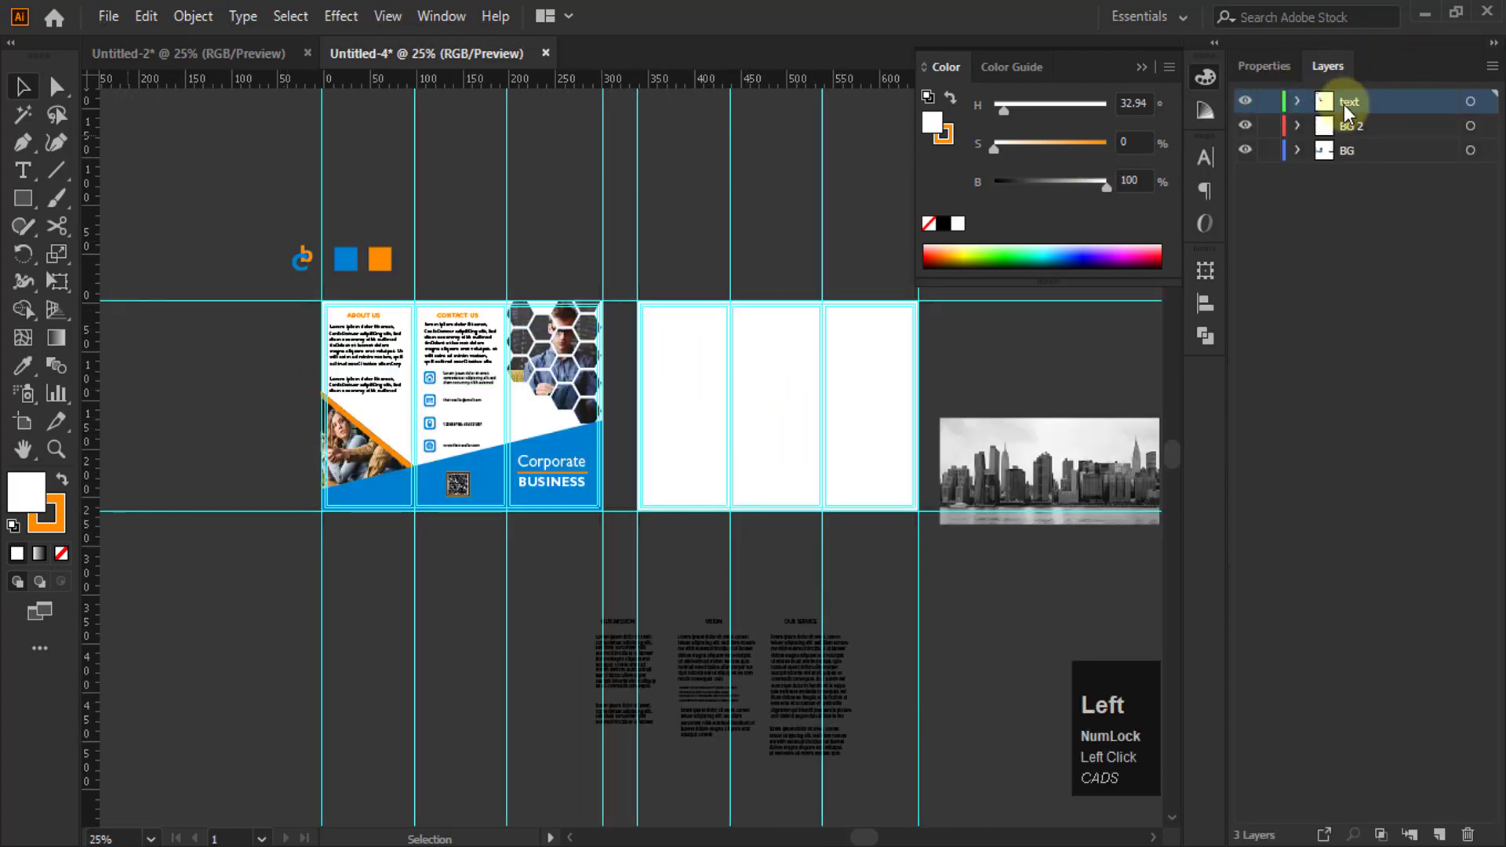
double_click(1348, 103)
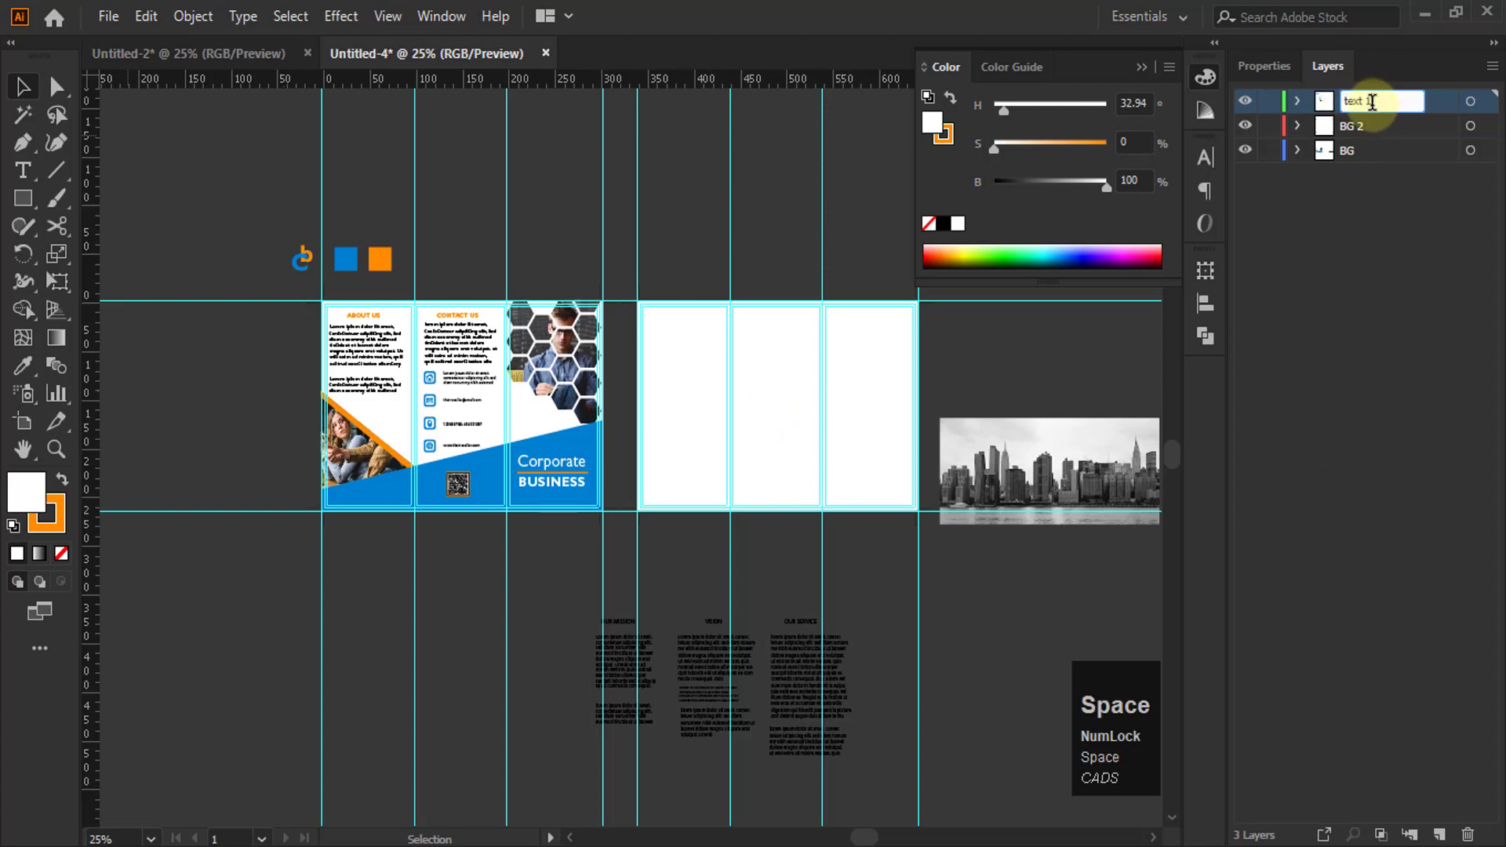
click(1439, 835)
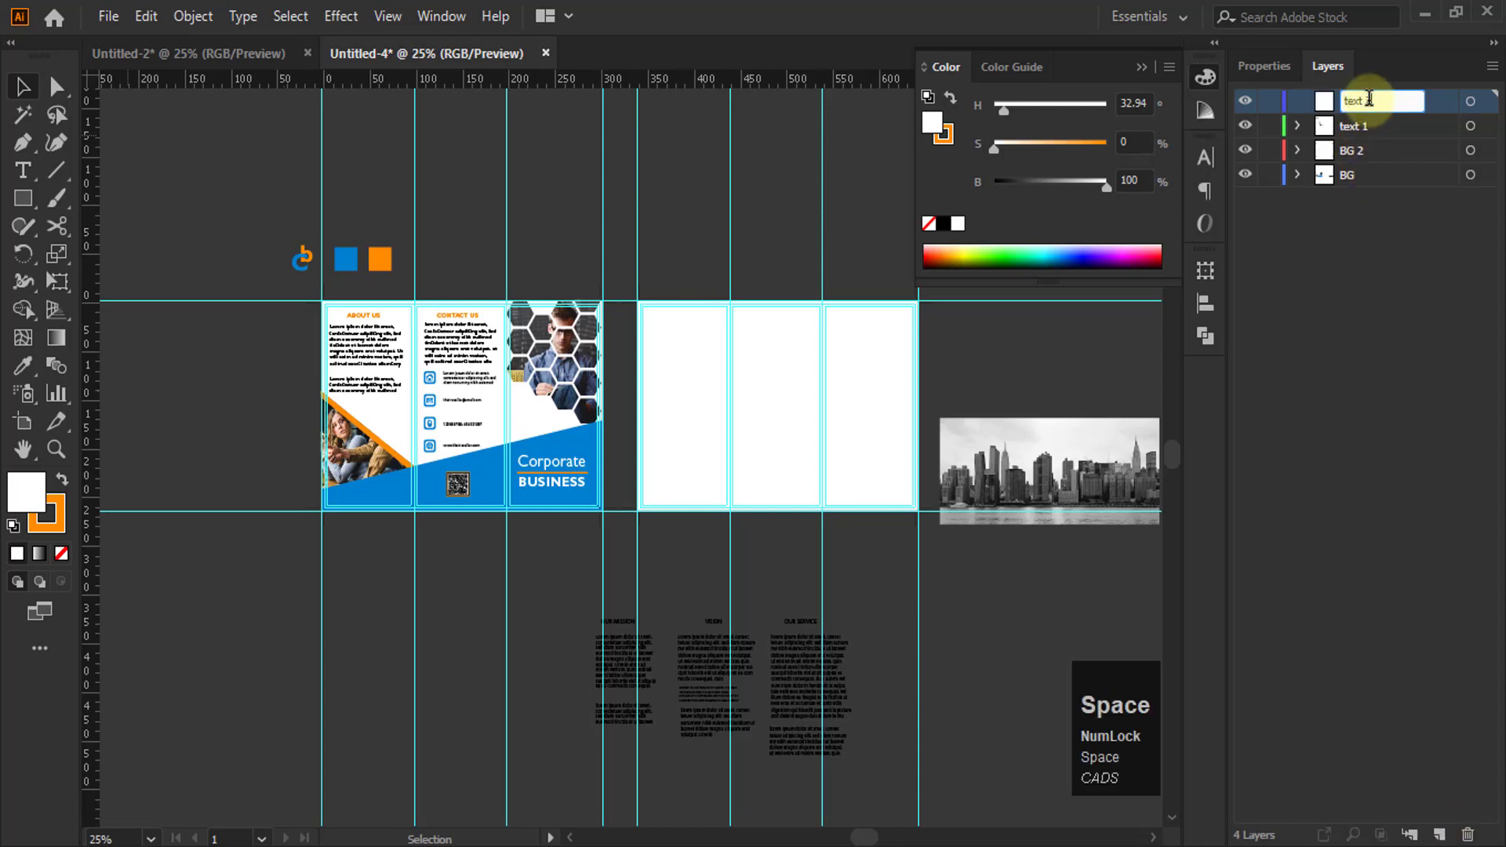
text(2)
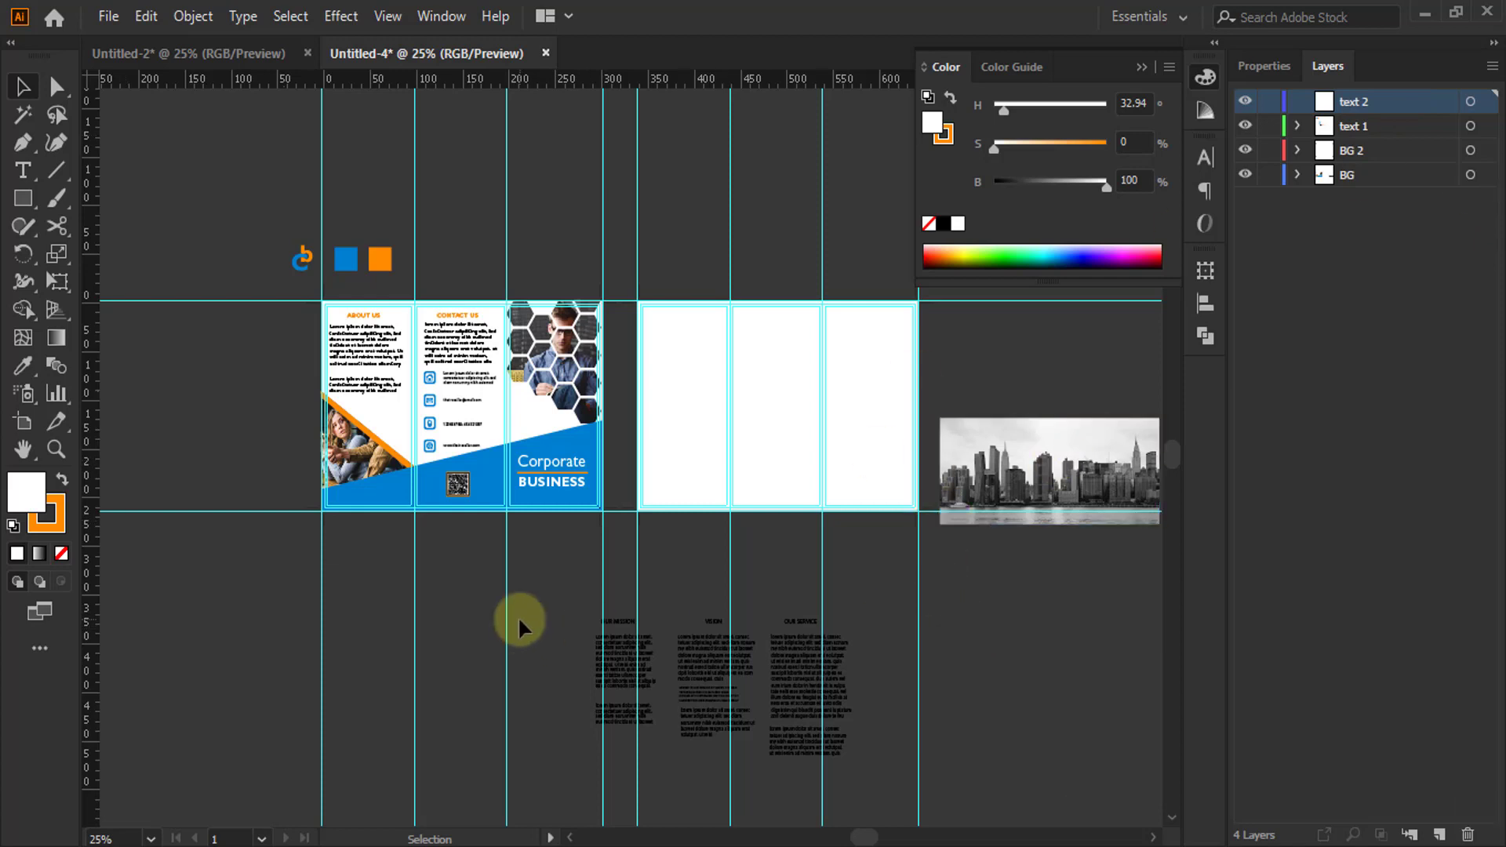
Cut the OUR MISSION, VISION and OUR SERVICE text columns together with the city skyline photo
drag(537, 579, 850, 768)
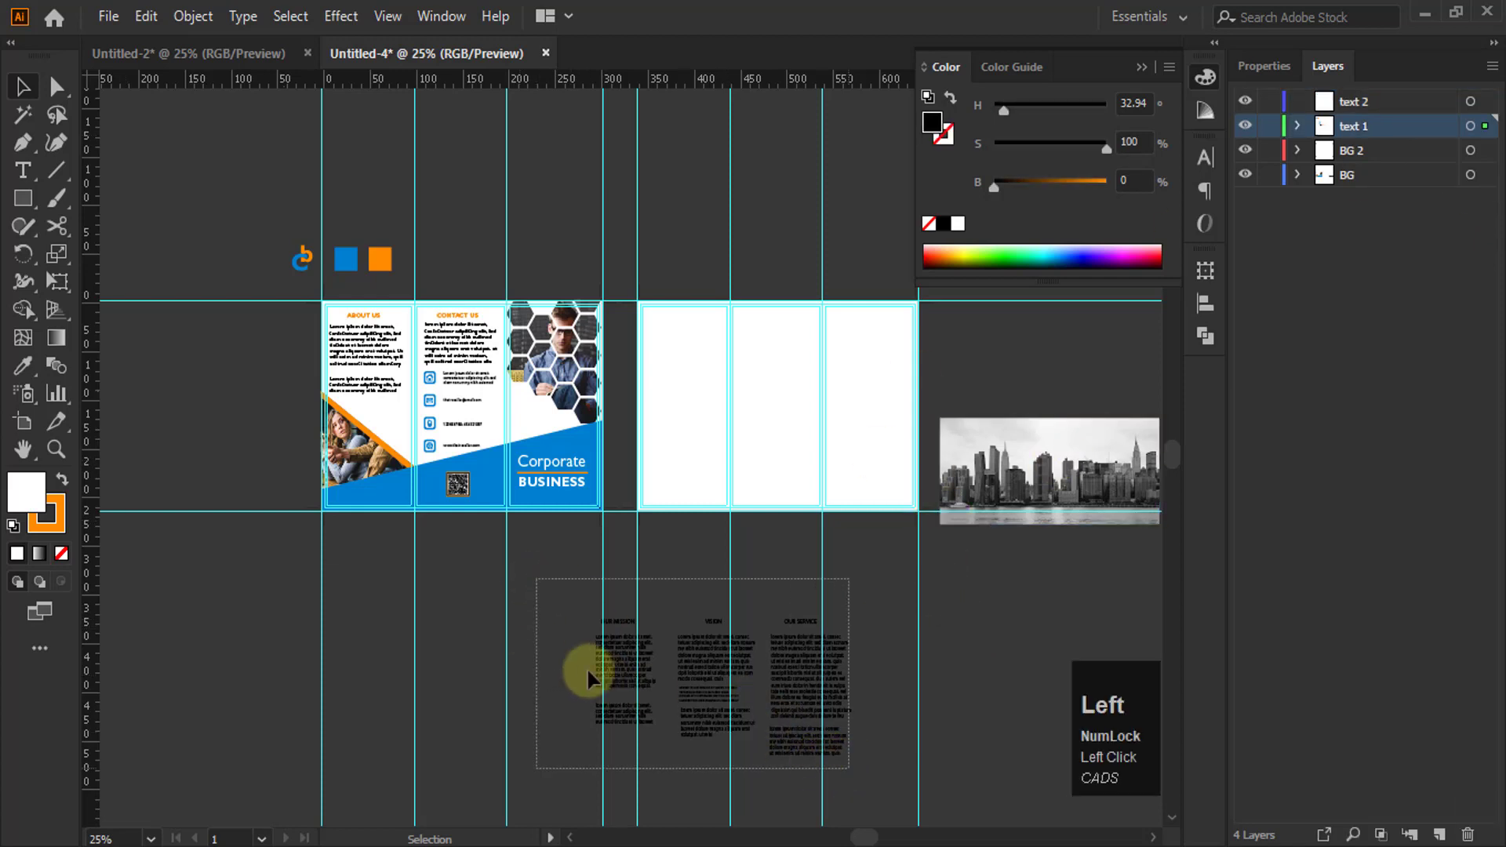
shift+click(1051, 476)
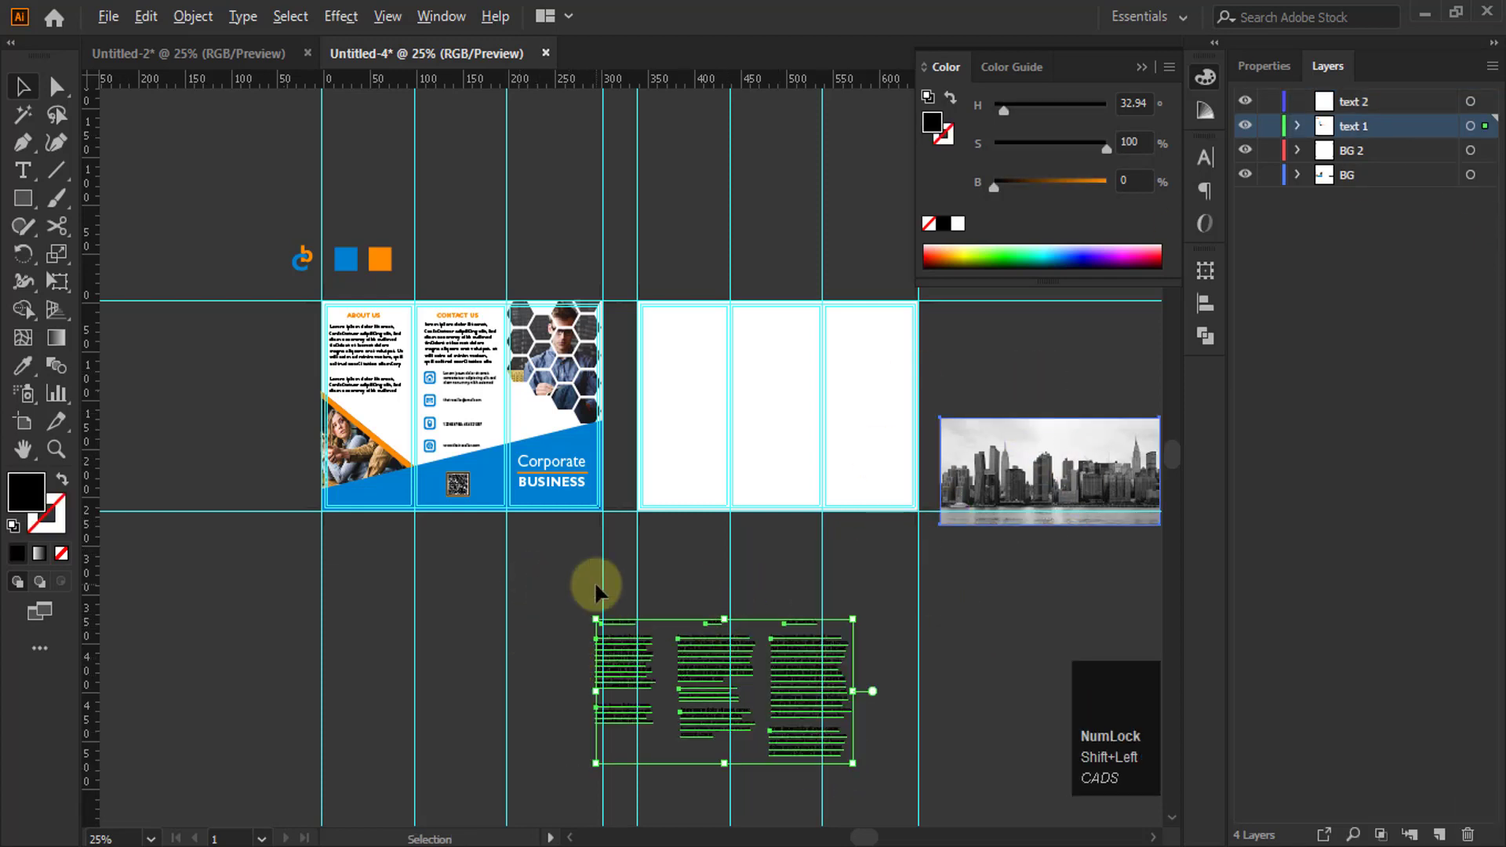
scroll(597, 590, down, 2)
scroll(731, 641, up, 1)
key(ctrl)
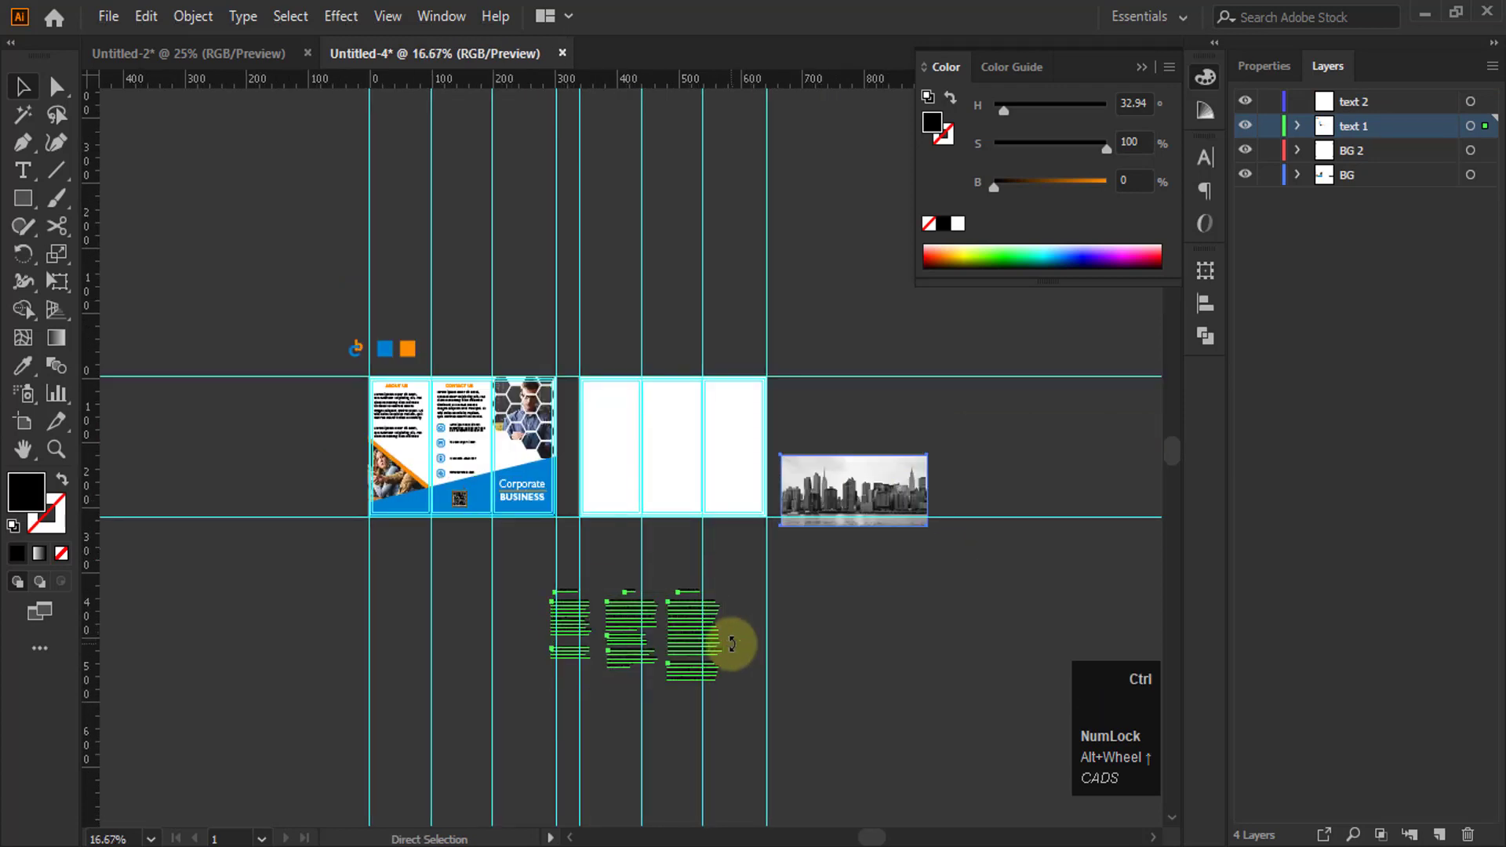
key(ctrl+x)
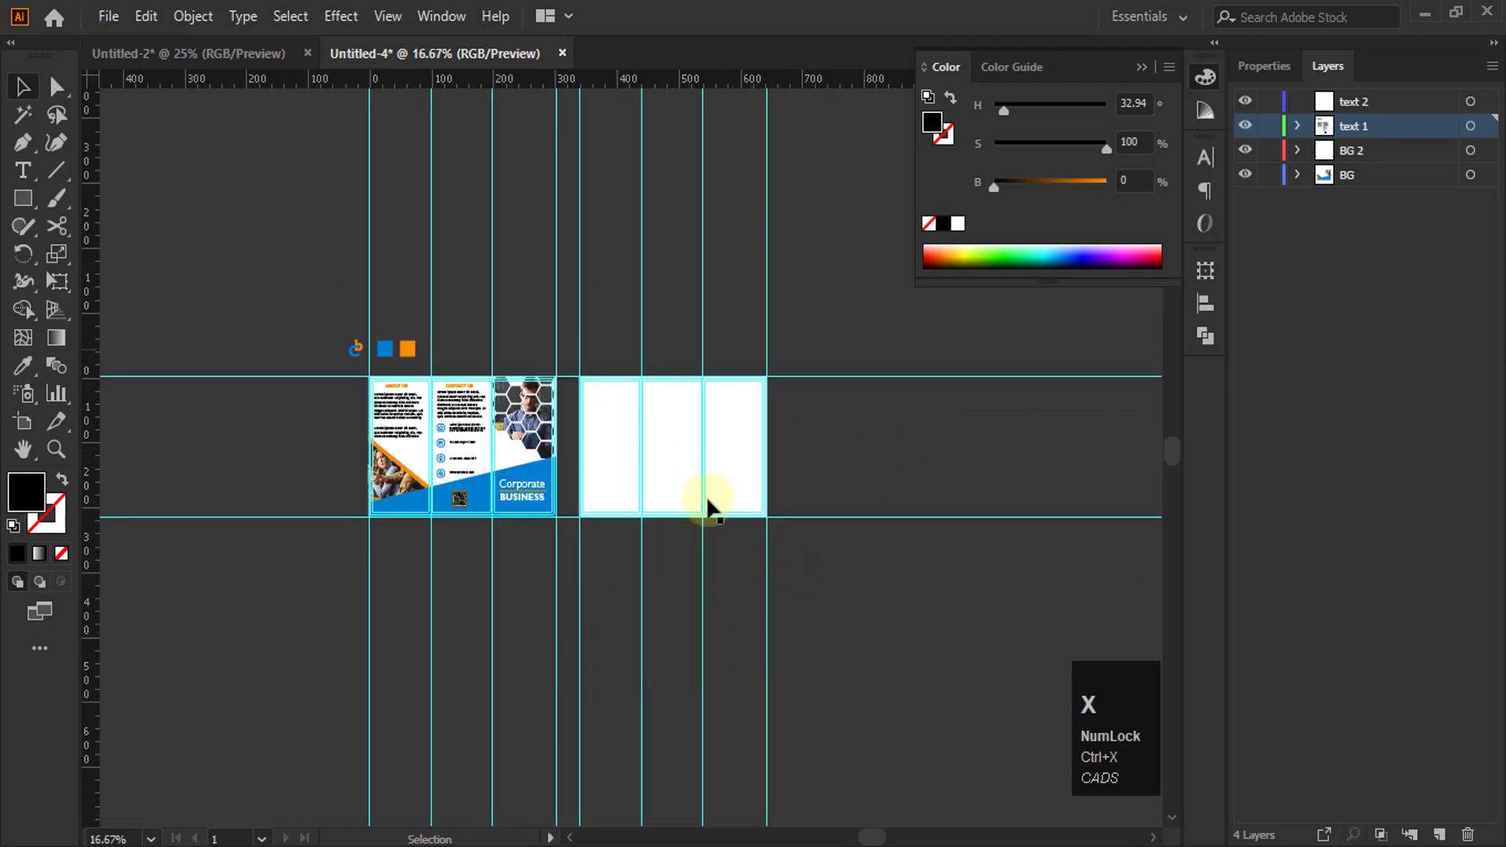
Paste the cut text columns and skyline photo in place on the text 2 layer and deselect them
click(1302, 105)
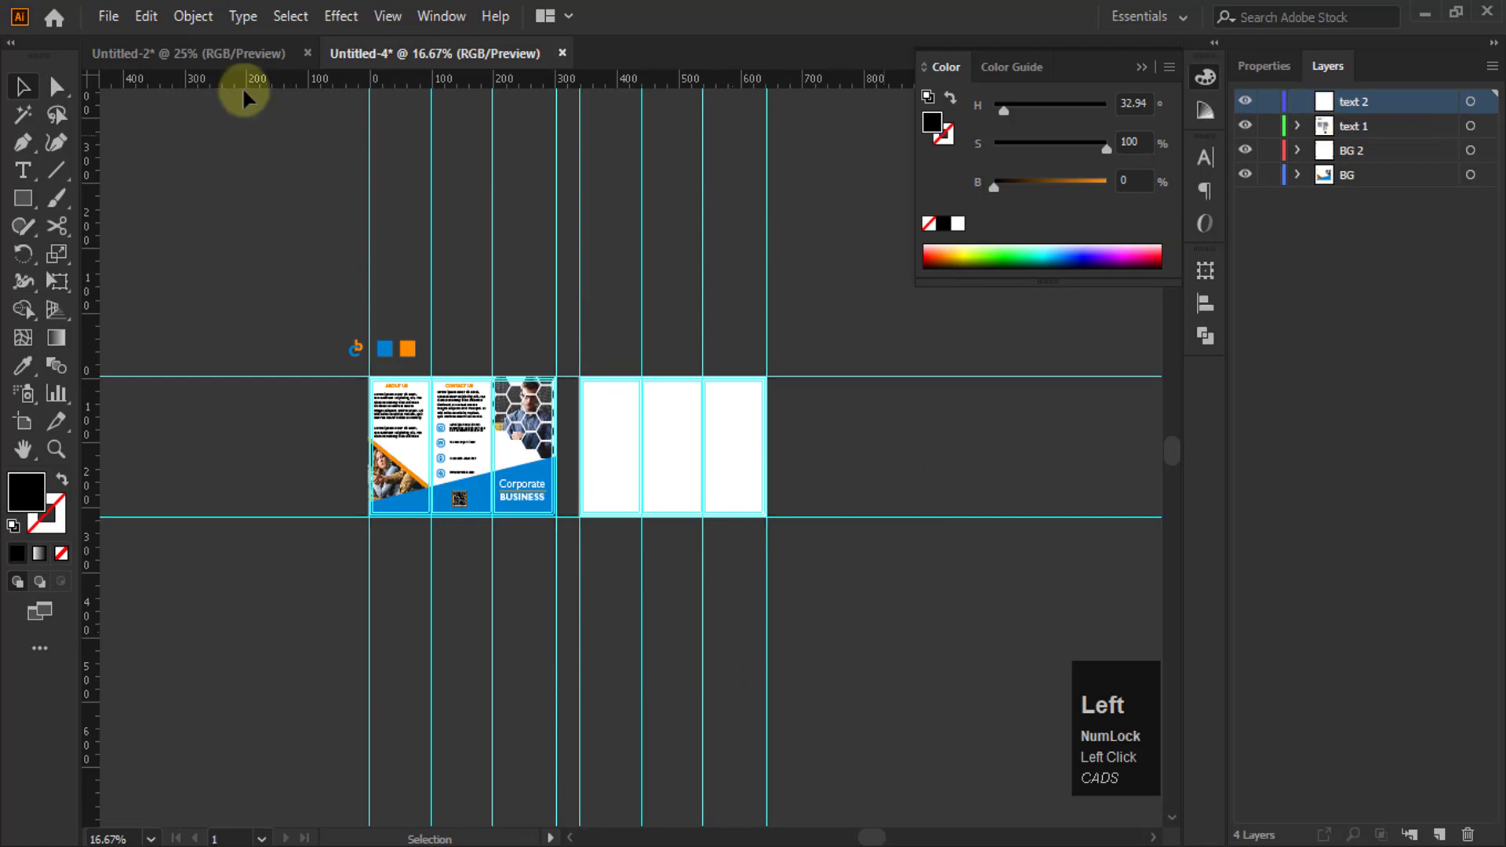
click(146, 16)
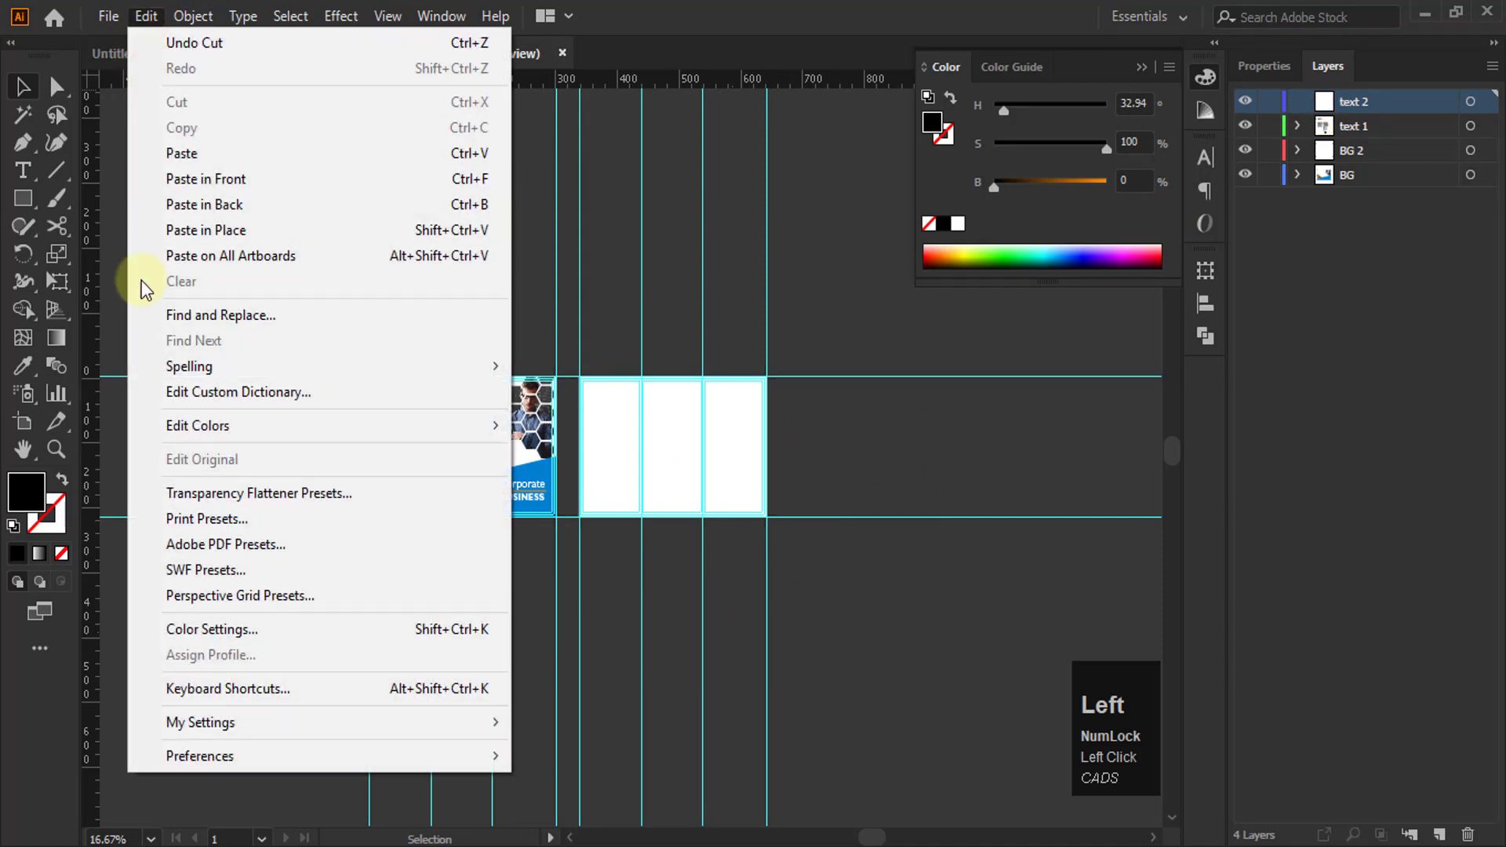
click(204, 230)
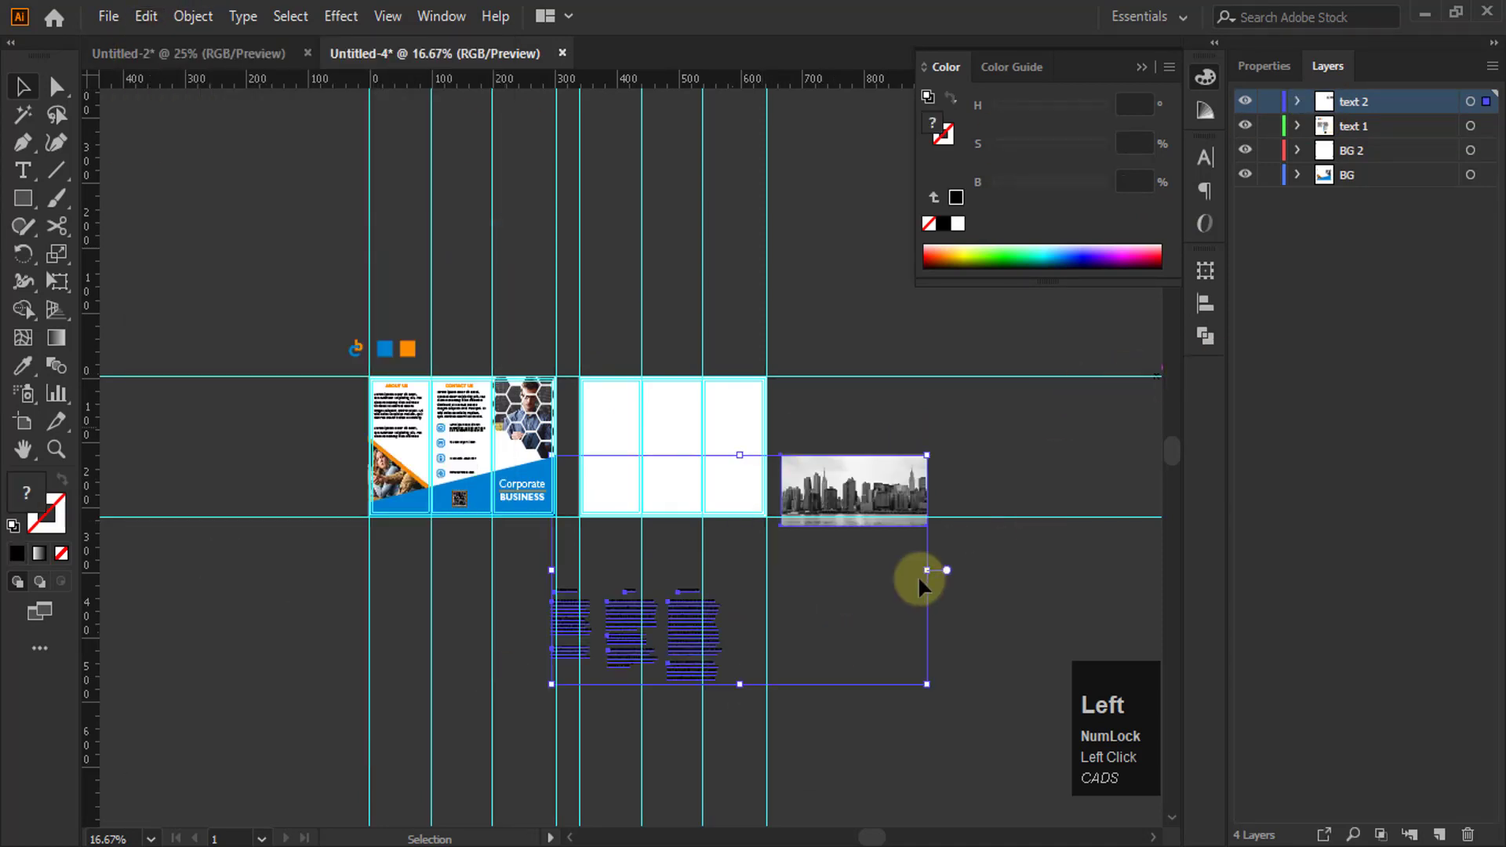
click(1028, 446)
scroll(681, 618, up, 2)
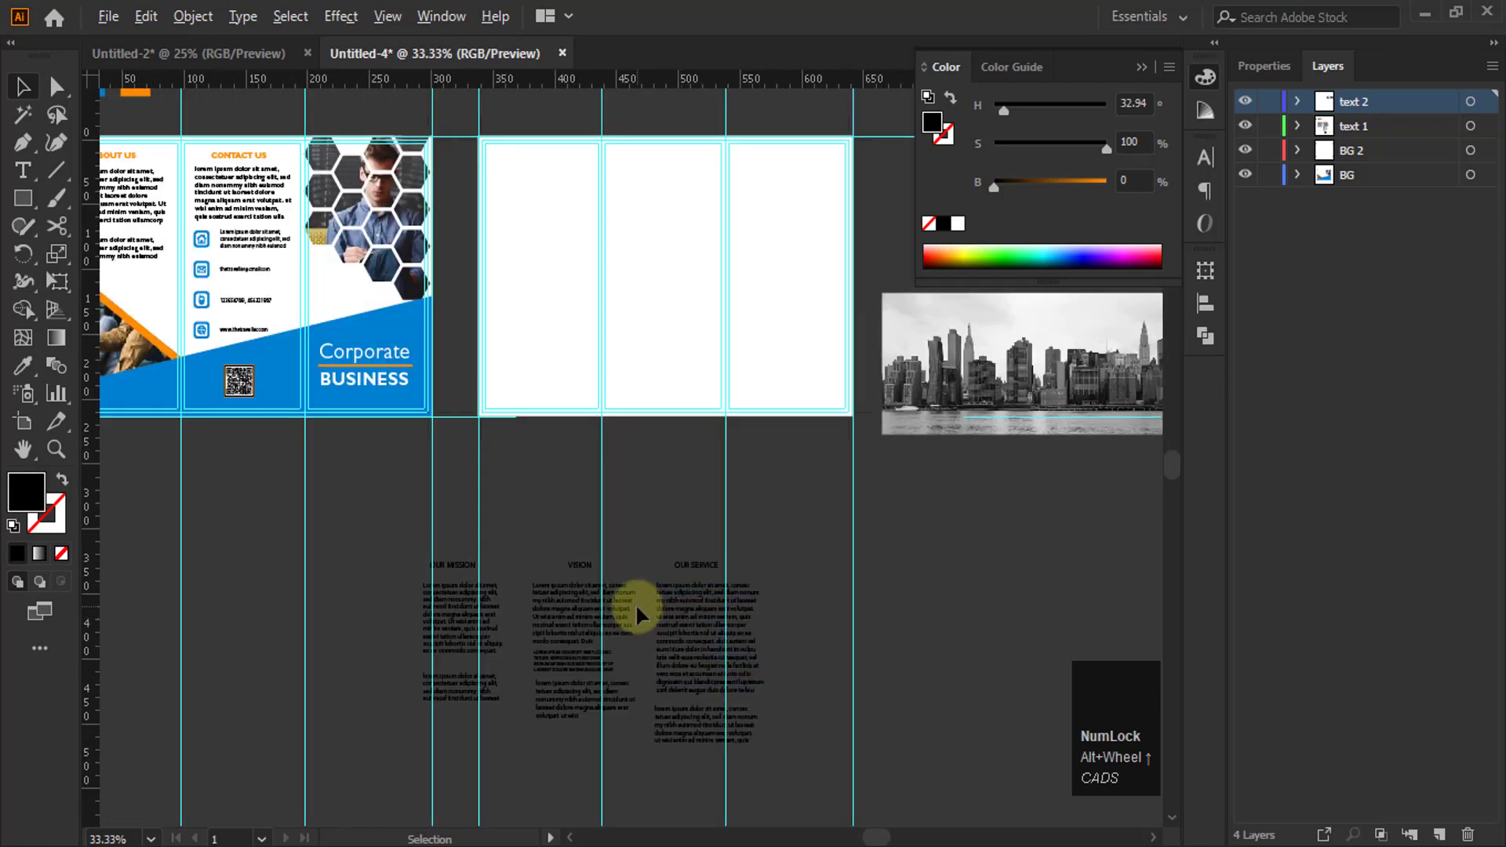
scroll(636, 606, down, 1)
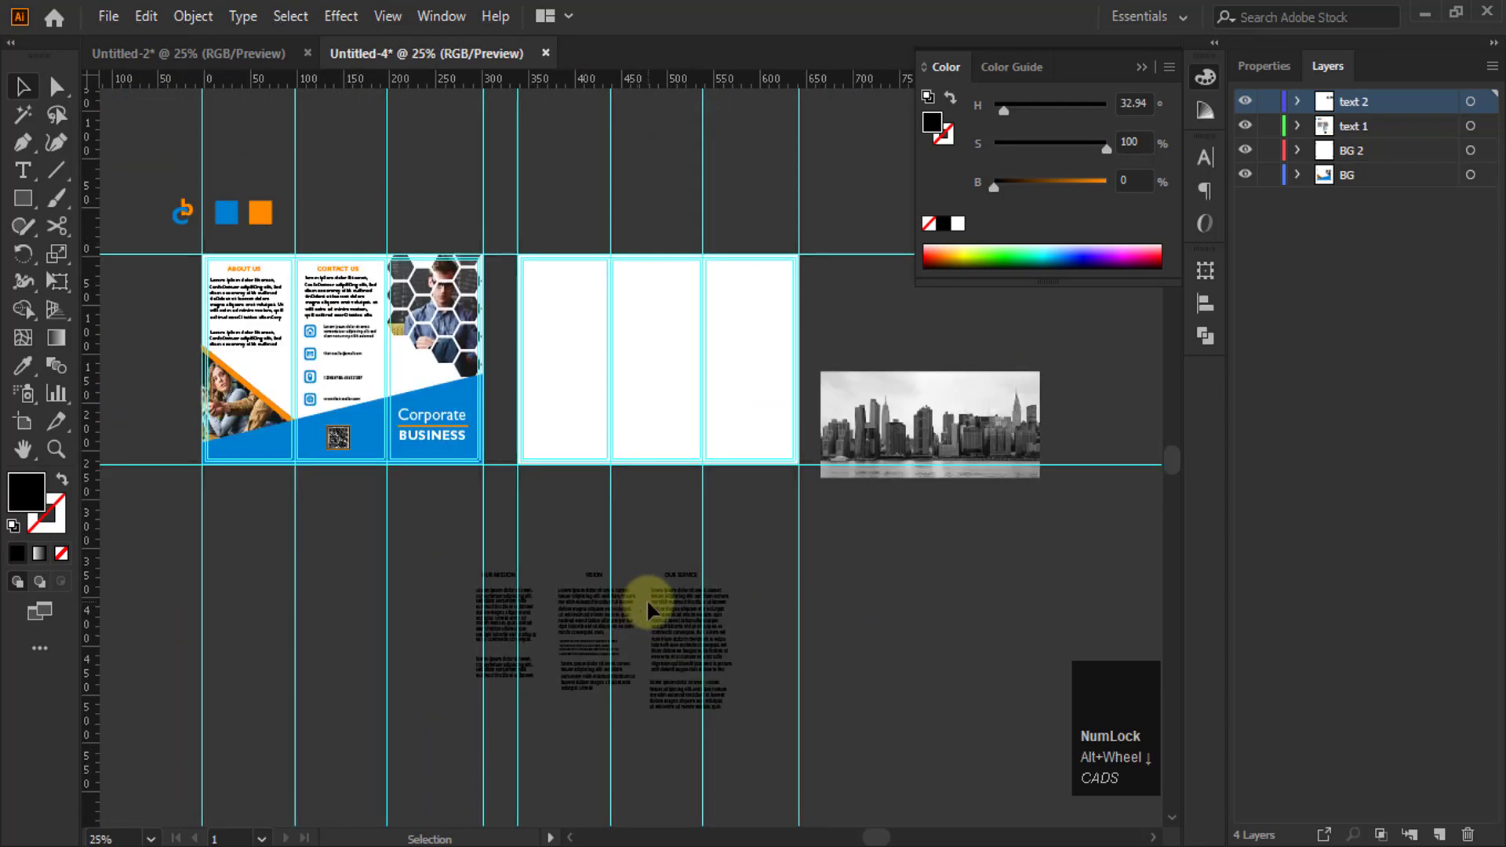
Copy the blue slanted shape from the first page's BG layer and paste it in place on the text 2 layer
drag(241, 415, 266, 452)
click(252, 430)
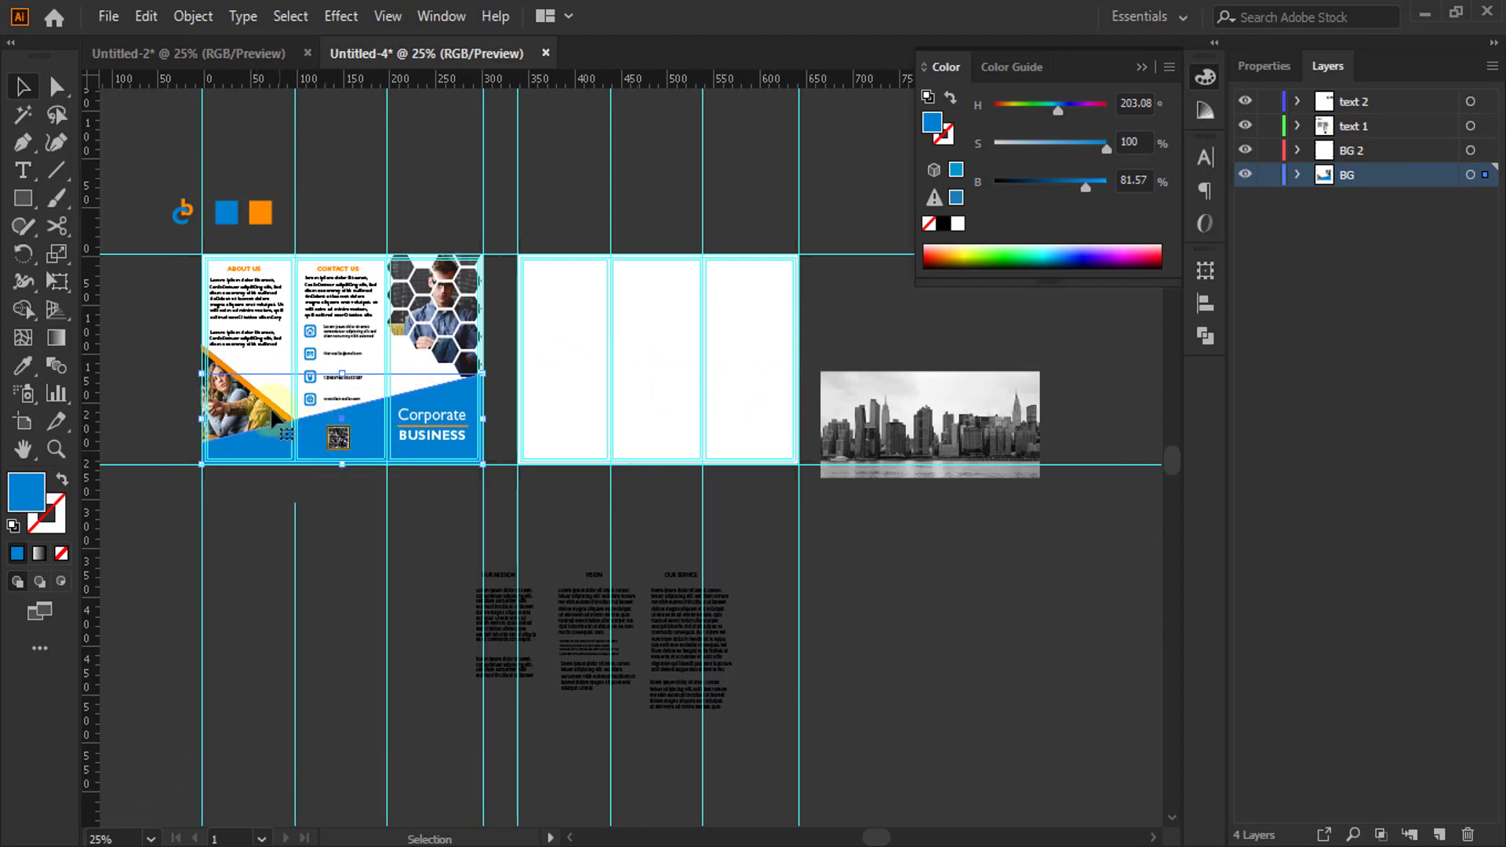
click(146, 16)
click(181, 128)
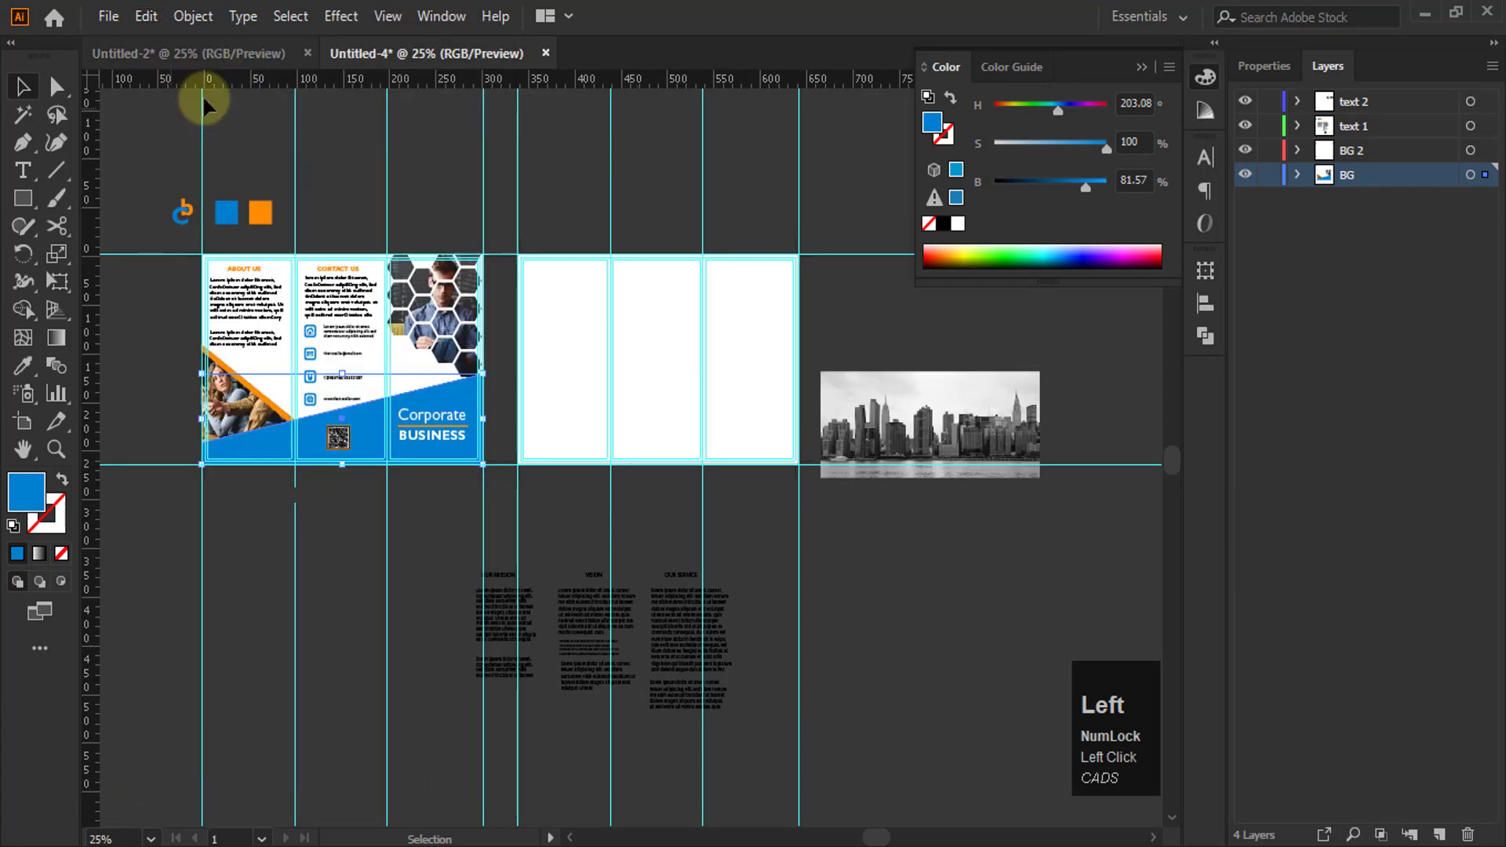
click(1310, 102)
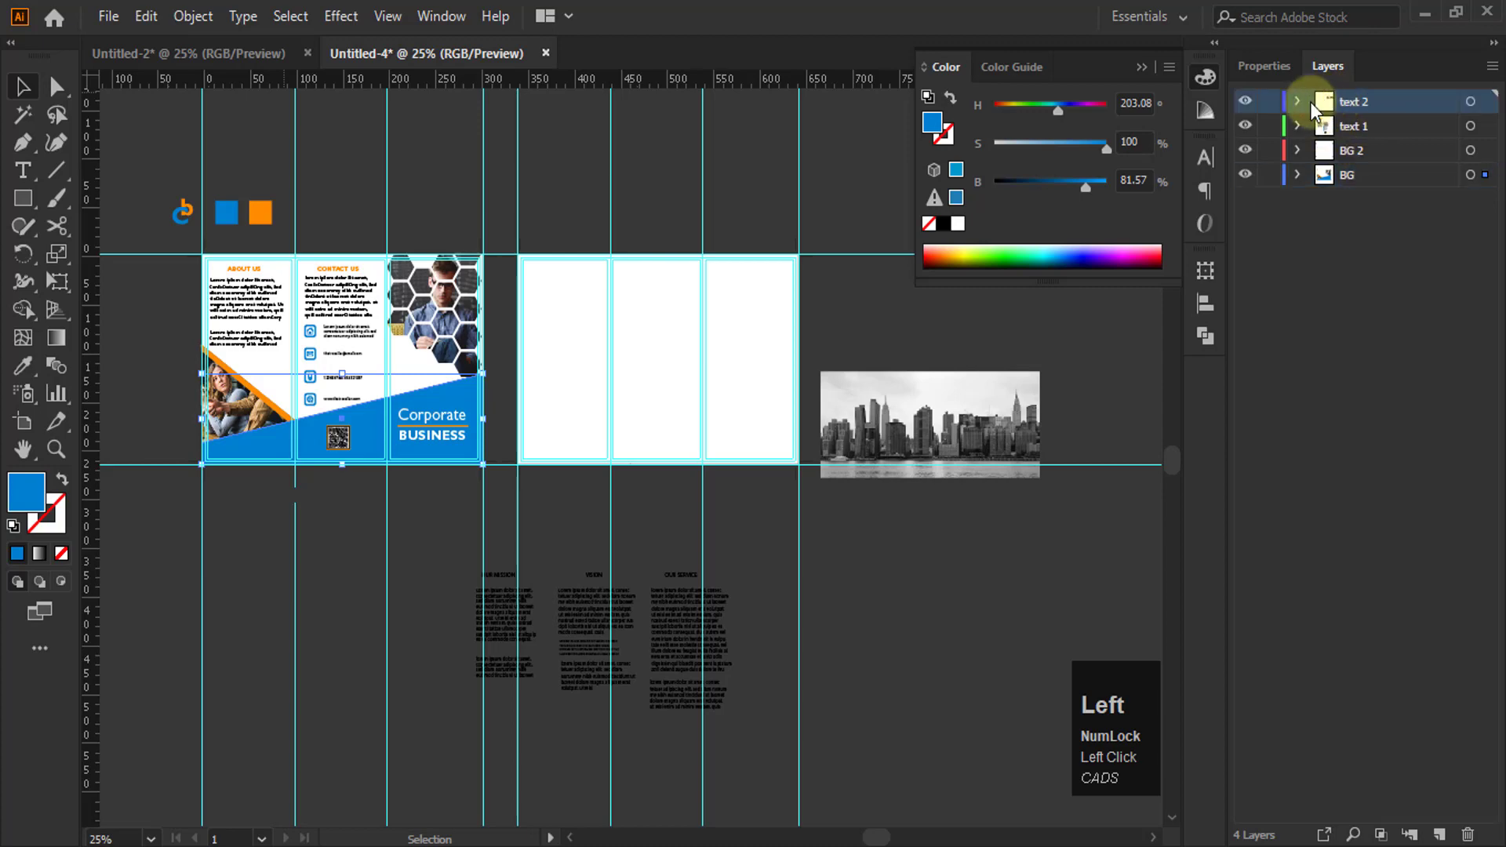
click(141, 15)
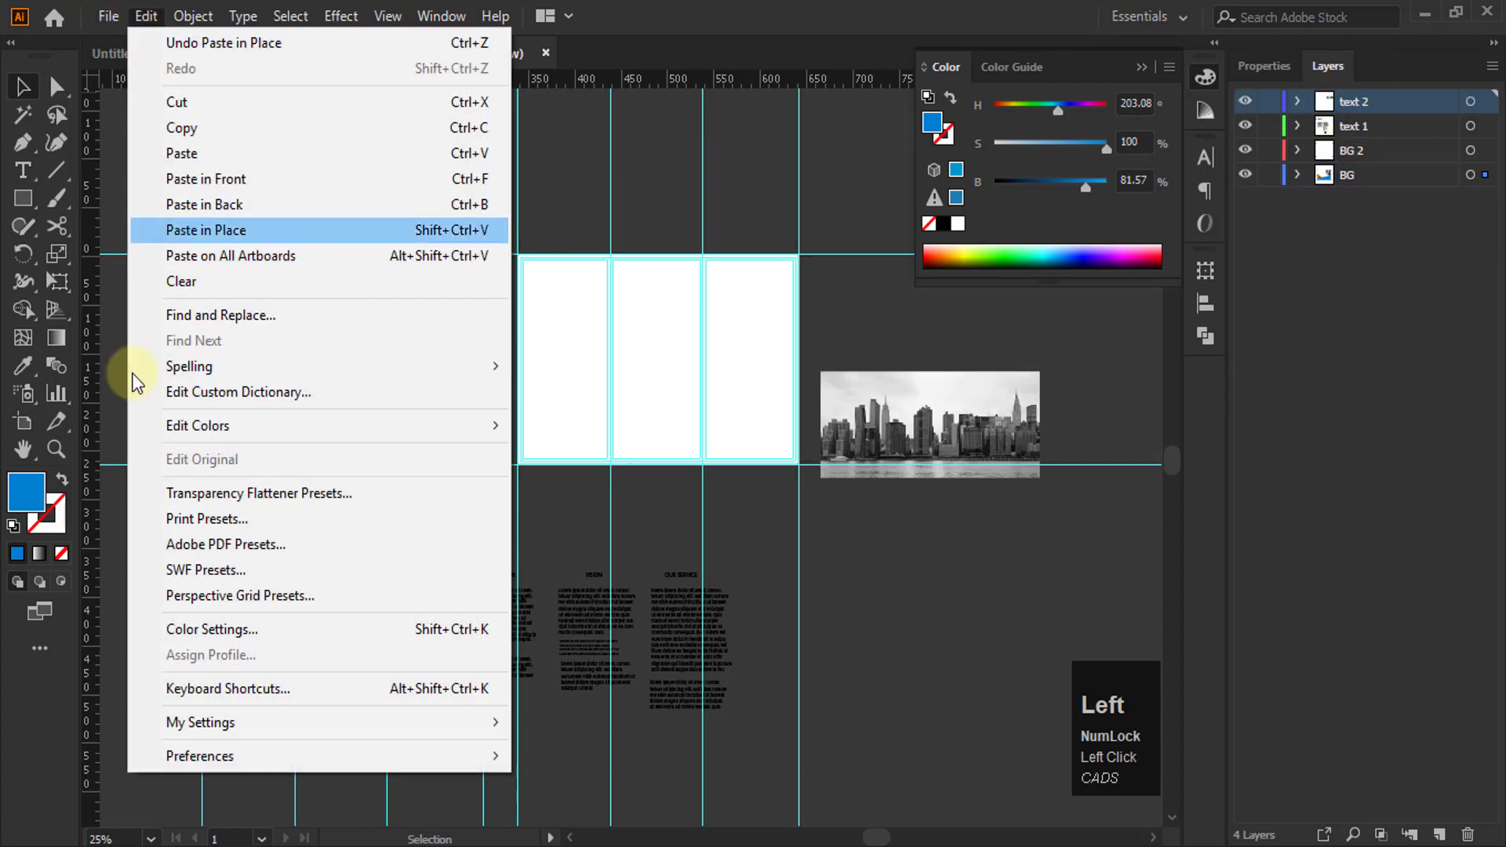
click(182, 233)
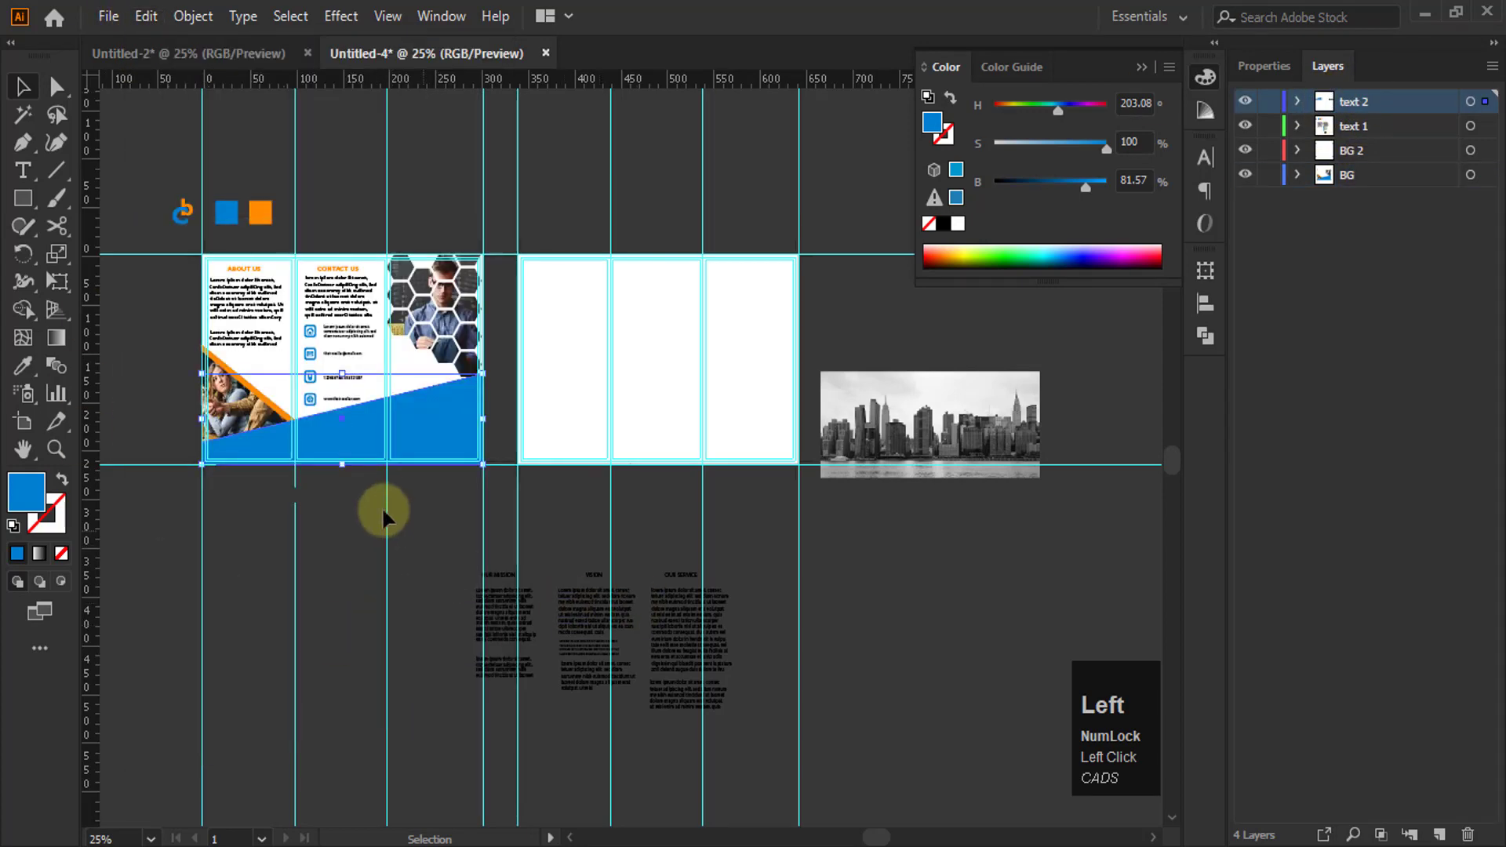
Move the copied blue slanted shape onto the inner page area, flip it horizontally and deselect it
drag(373, 432, 743, 470)
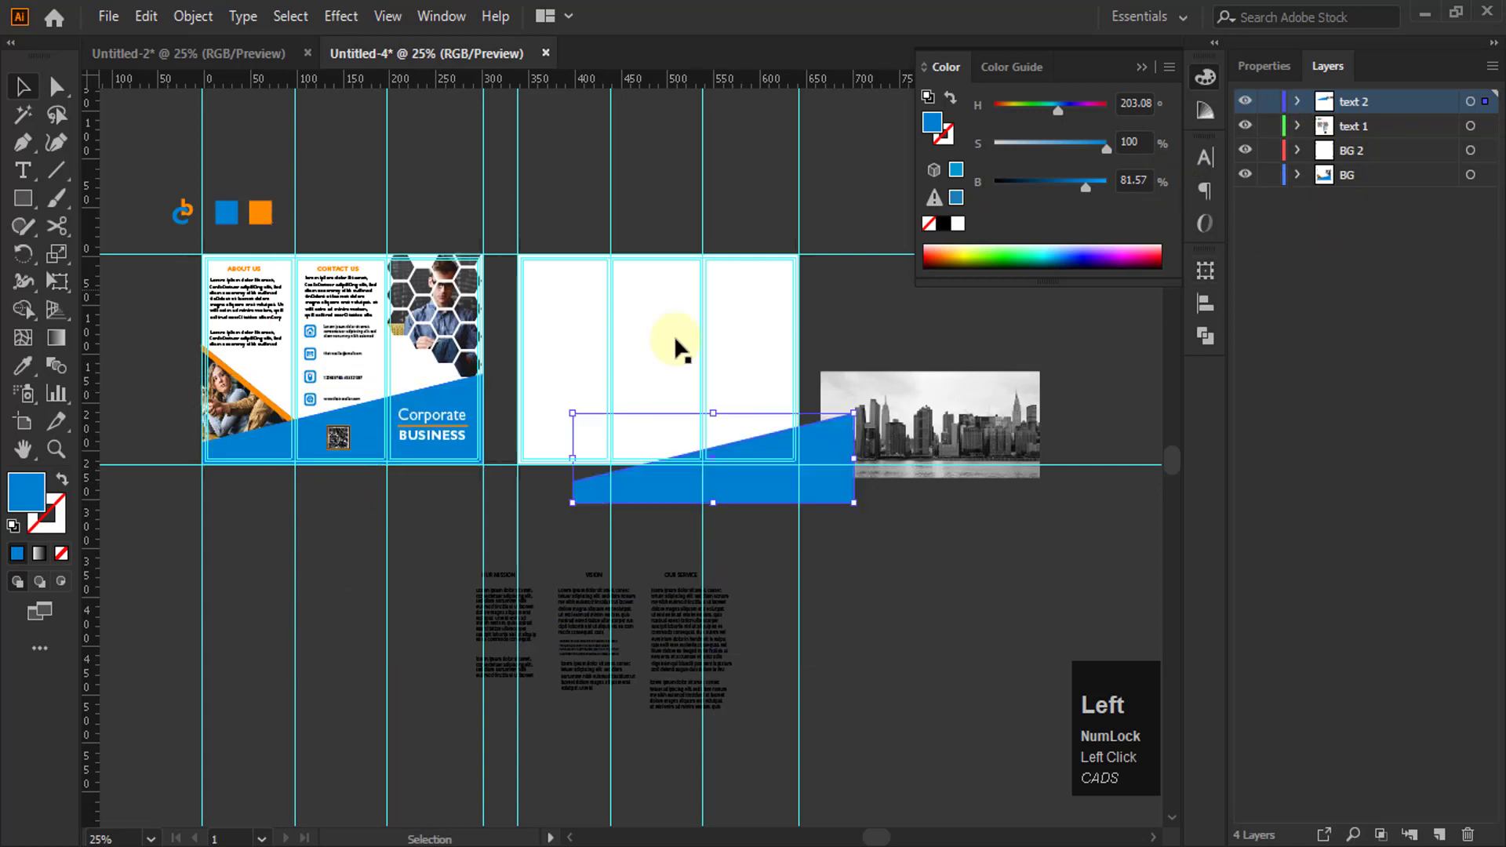
click(646, 487)
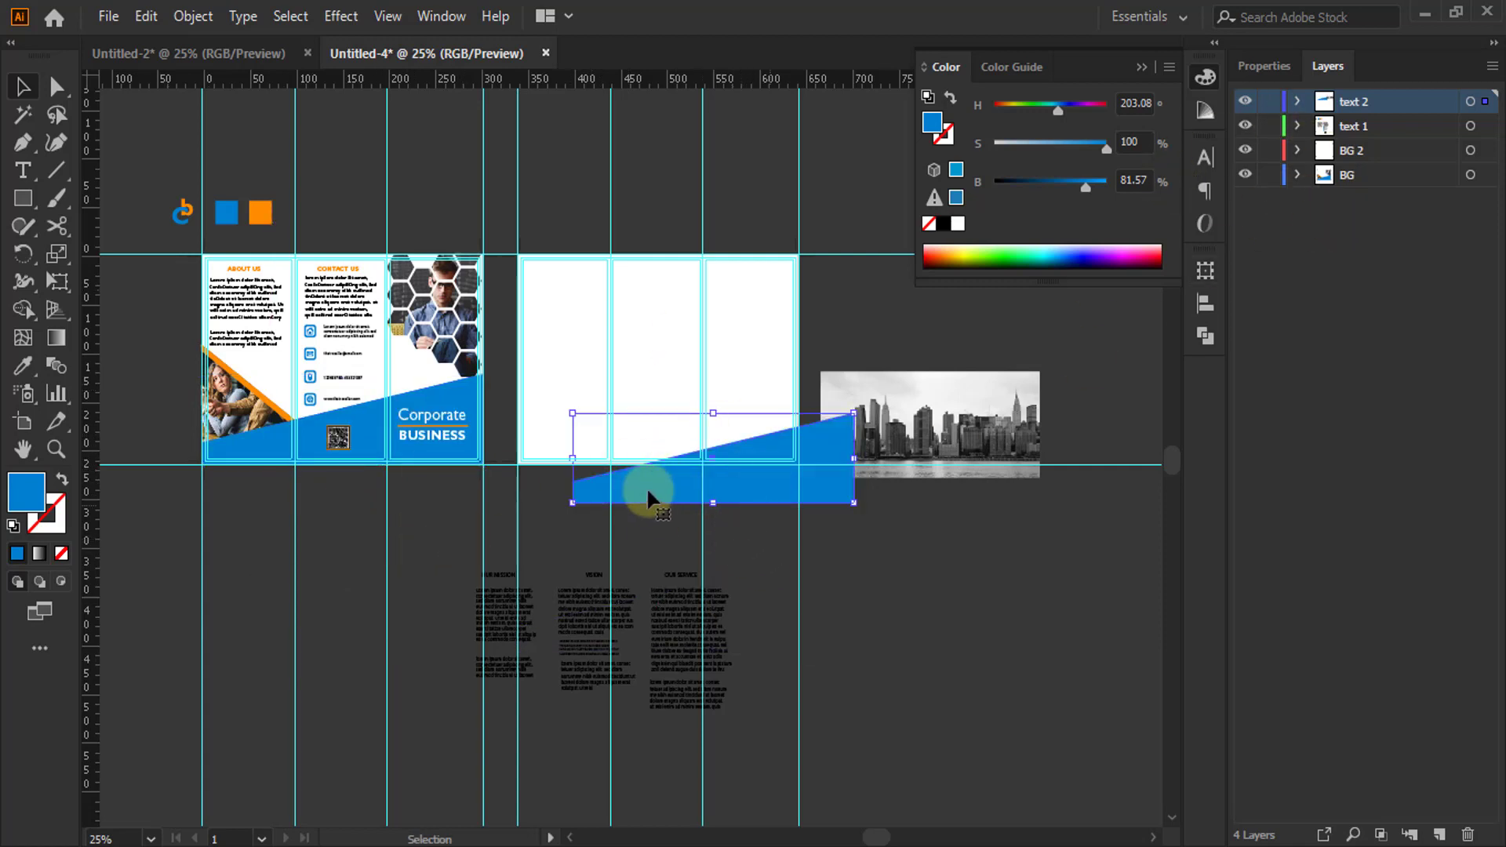
click(1264, 66)
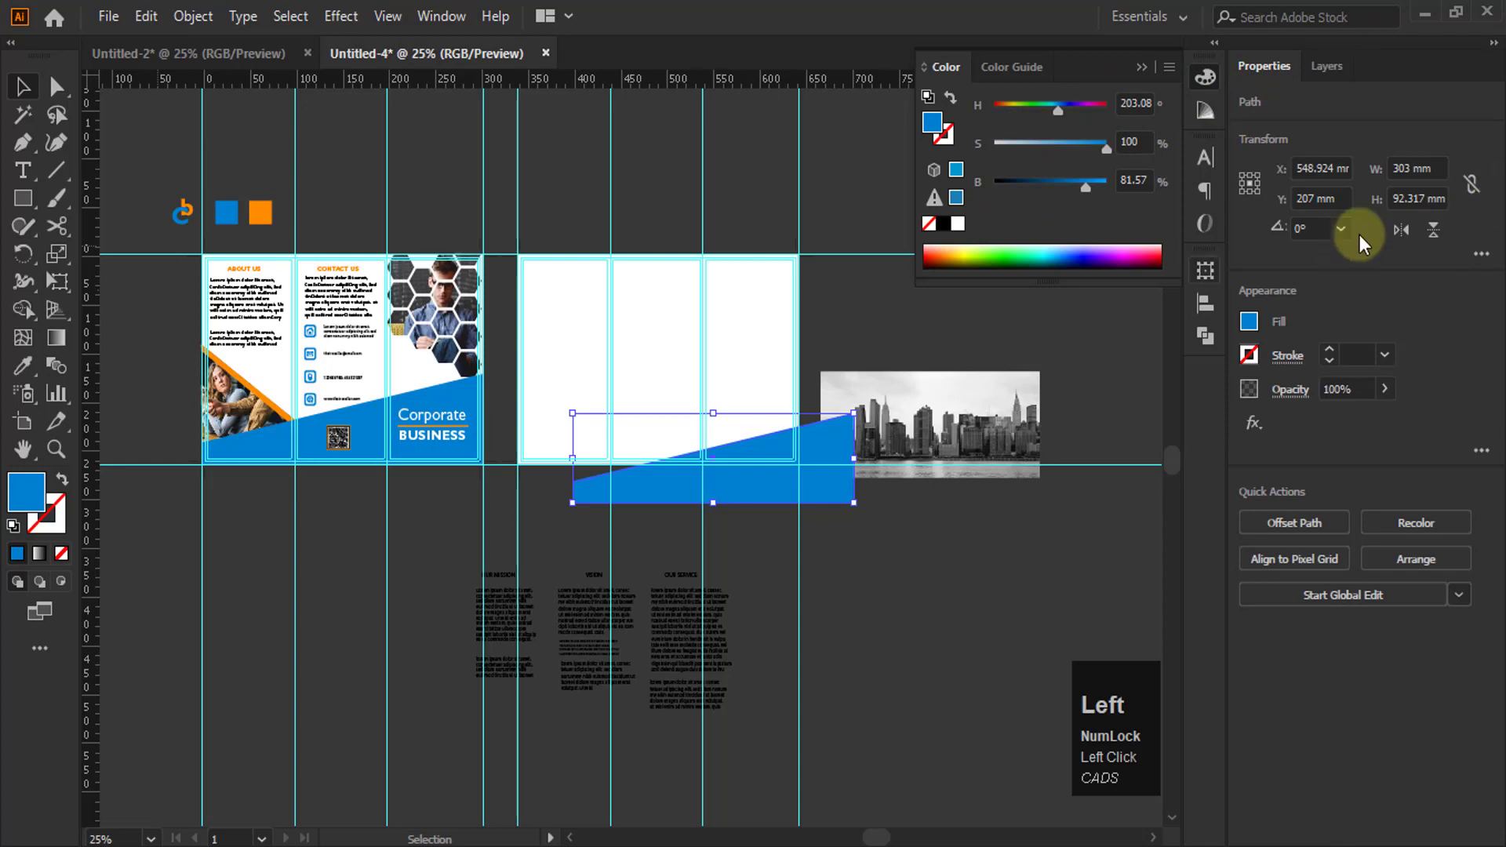
click(1403, 232)
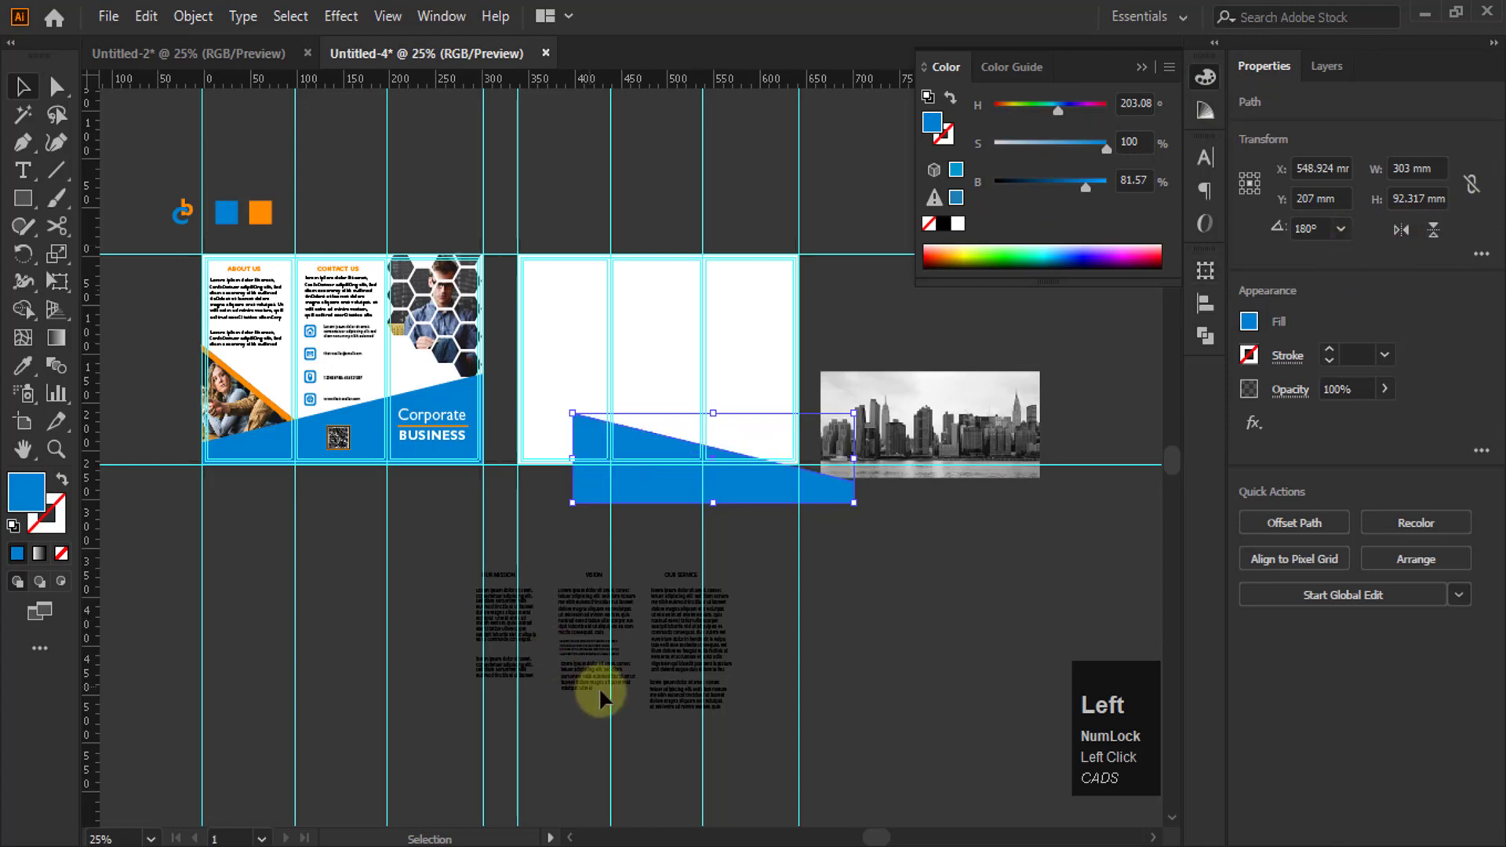
click(498, 498)
Snap the flipped blue shape to the inner page's lower-left bleed corner so that it spans the page's full width
scroll(541, 434, up, 2)
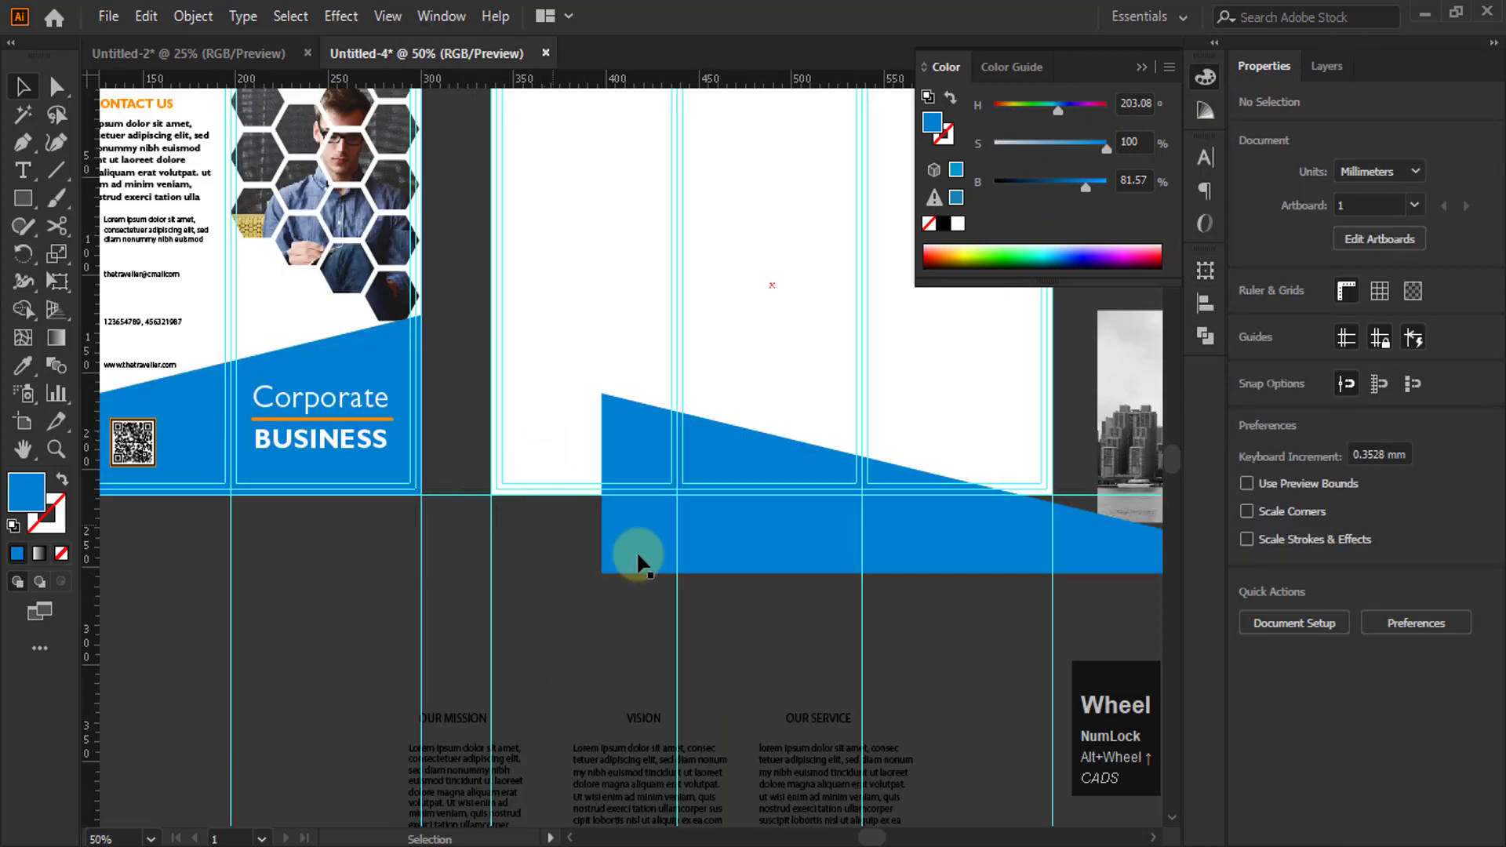
drag(640, 585, 455, 505)
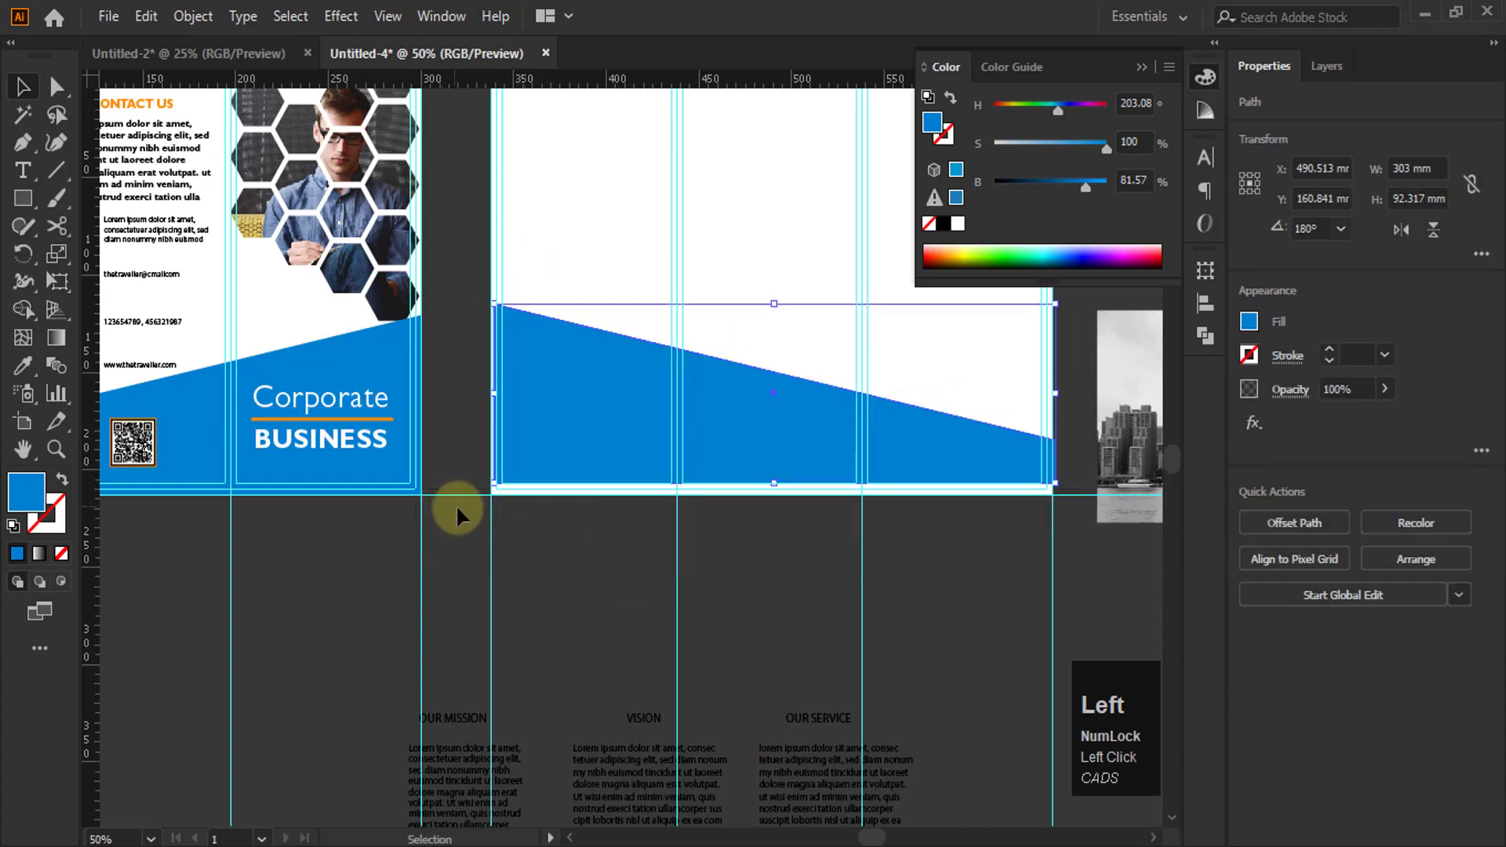
scroll(468, 493, up, 1)
scroll(468, 499, up, 2)
scroll(600, 385, up, 3)
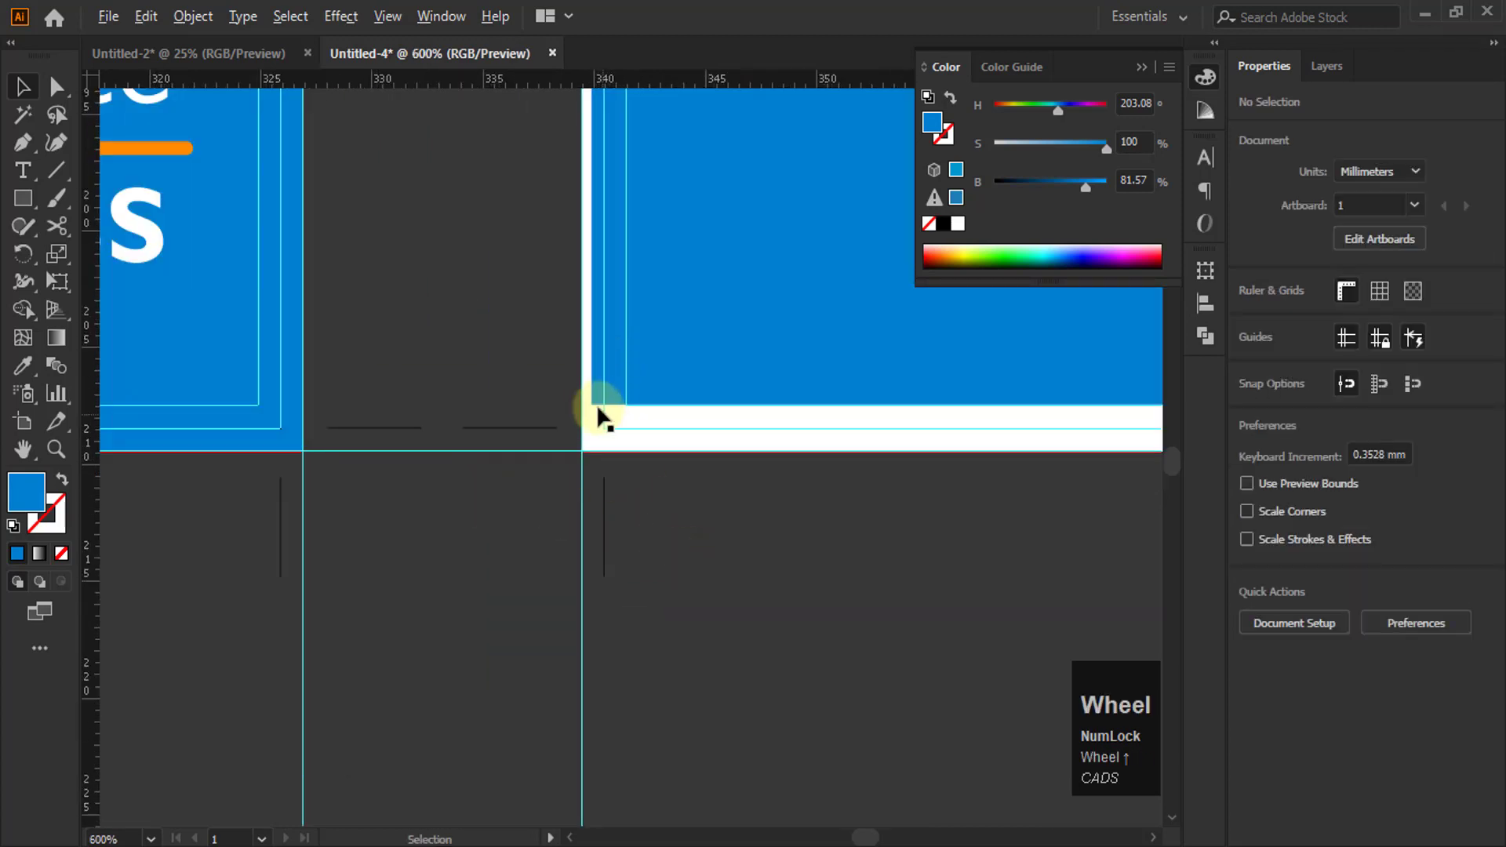
drag(588, 397, 553, 534)
drag(426, 566, 412, 590)
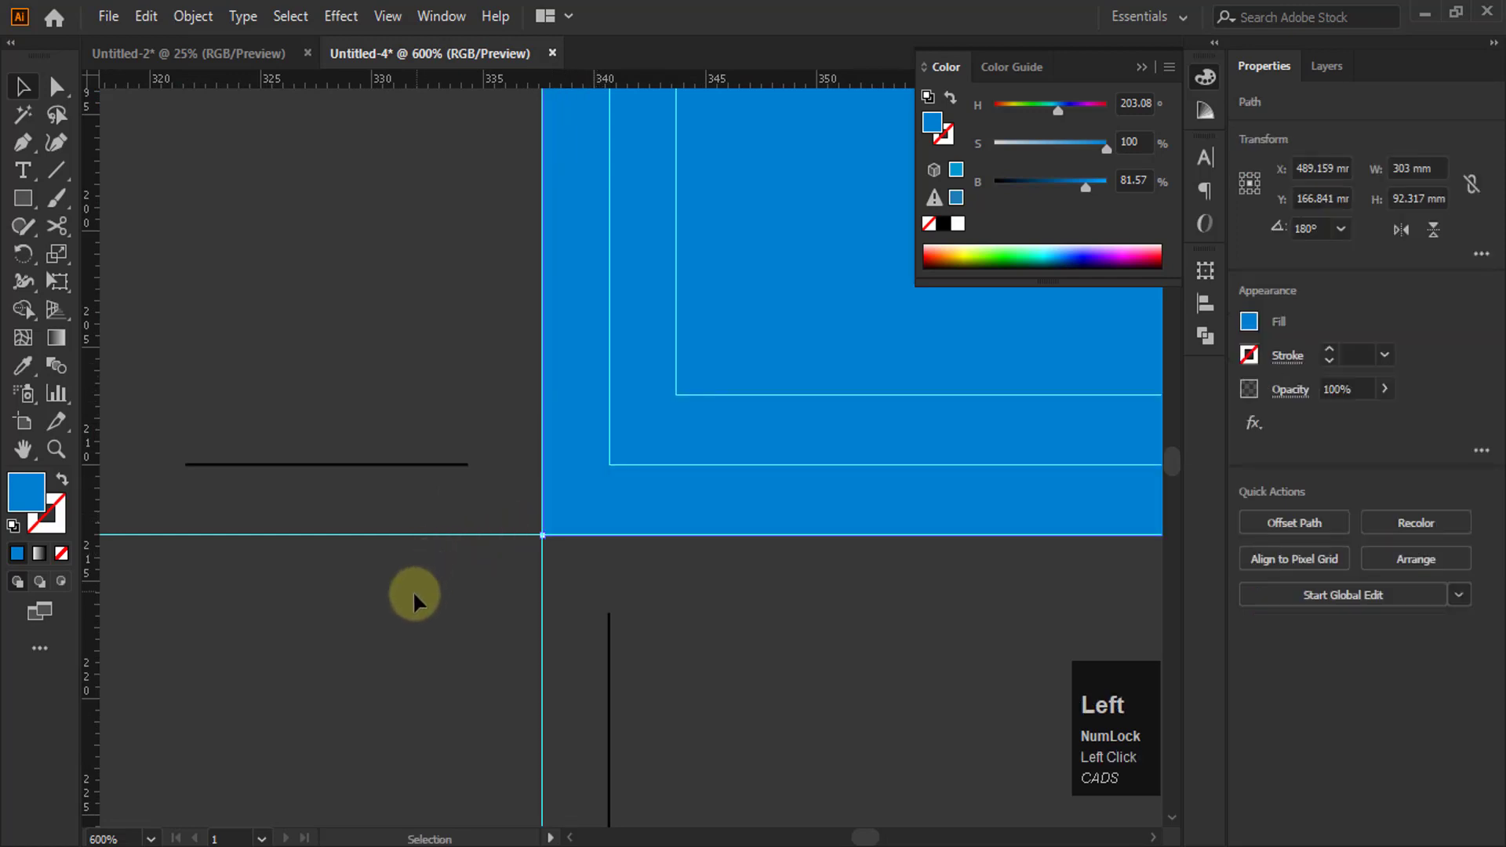
click(413, 559)
scroll(412, 559, down, 5)
scroll(451, 534, down, 3)
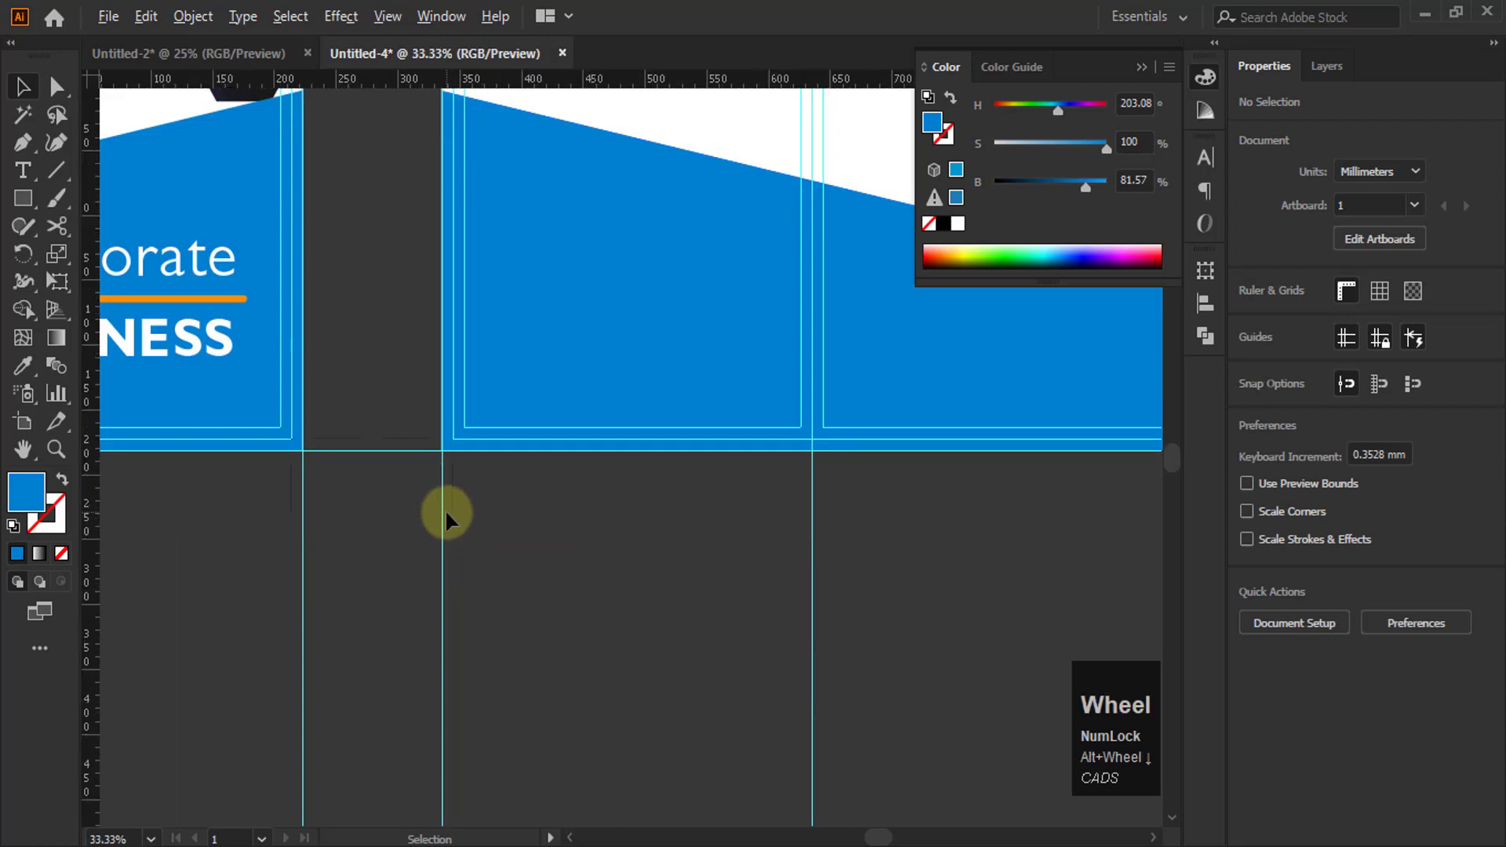
Place the skyline photo behind the inner page's blue shape, scaled proportionally to about 317 by 146 mm so it covers the shape
drag(954, 407, 574, 432)
drag(733, 361, 823, 383)
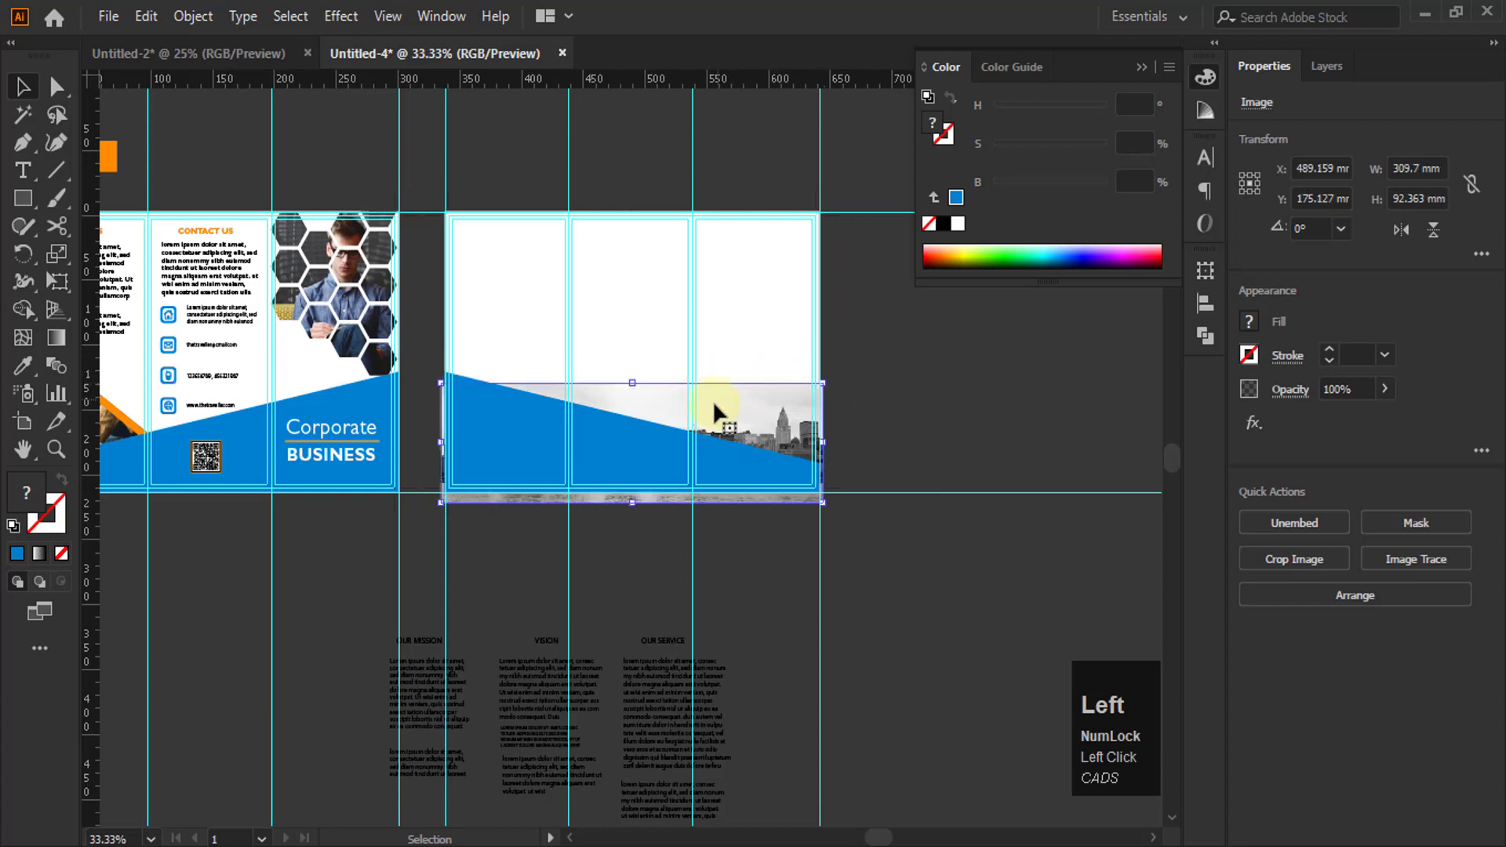
key(ctrl+z)
shift+drag(733, 361, 982, 311)
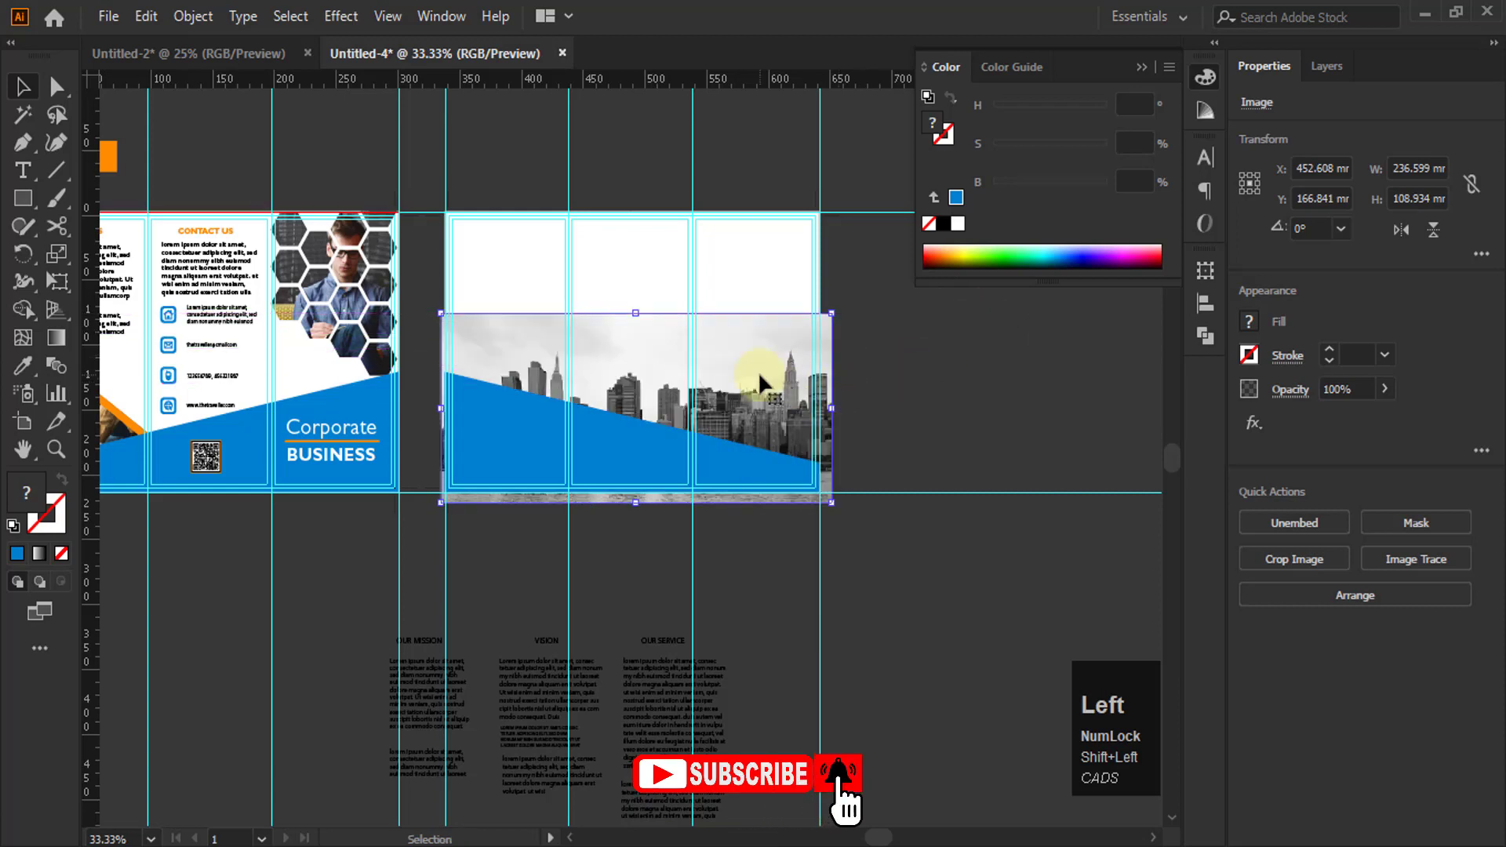
drag(796, 371, 792, 397)
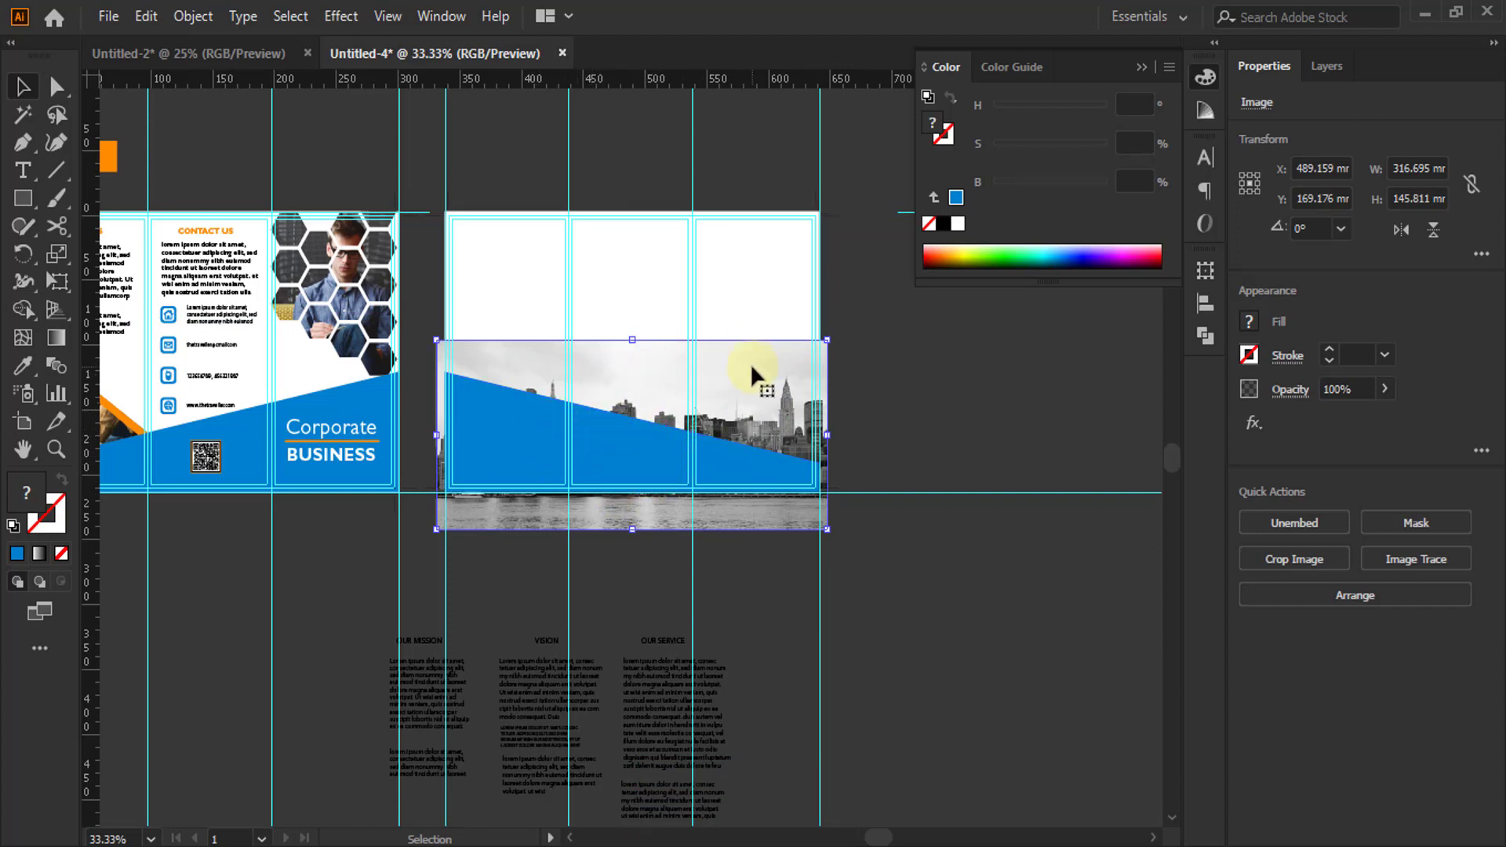
Clip the skyline photo to the blue slanted shape with a clipping mask and deselect it
click(585, 451)
shift+click(642, 431)
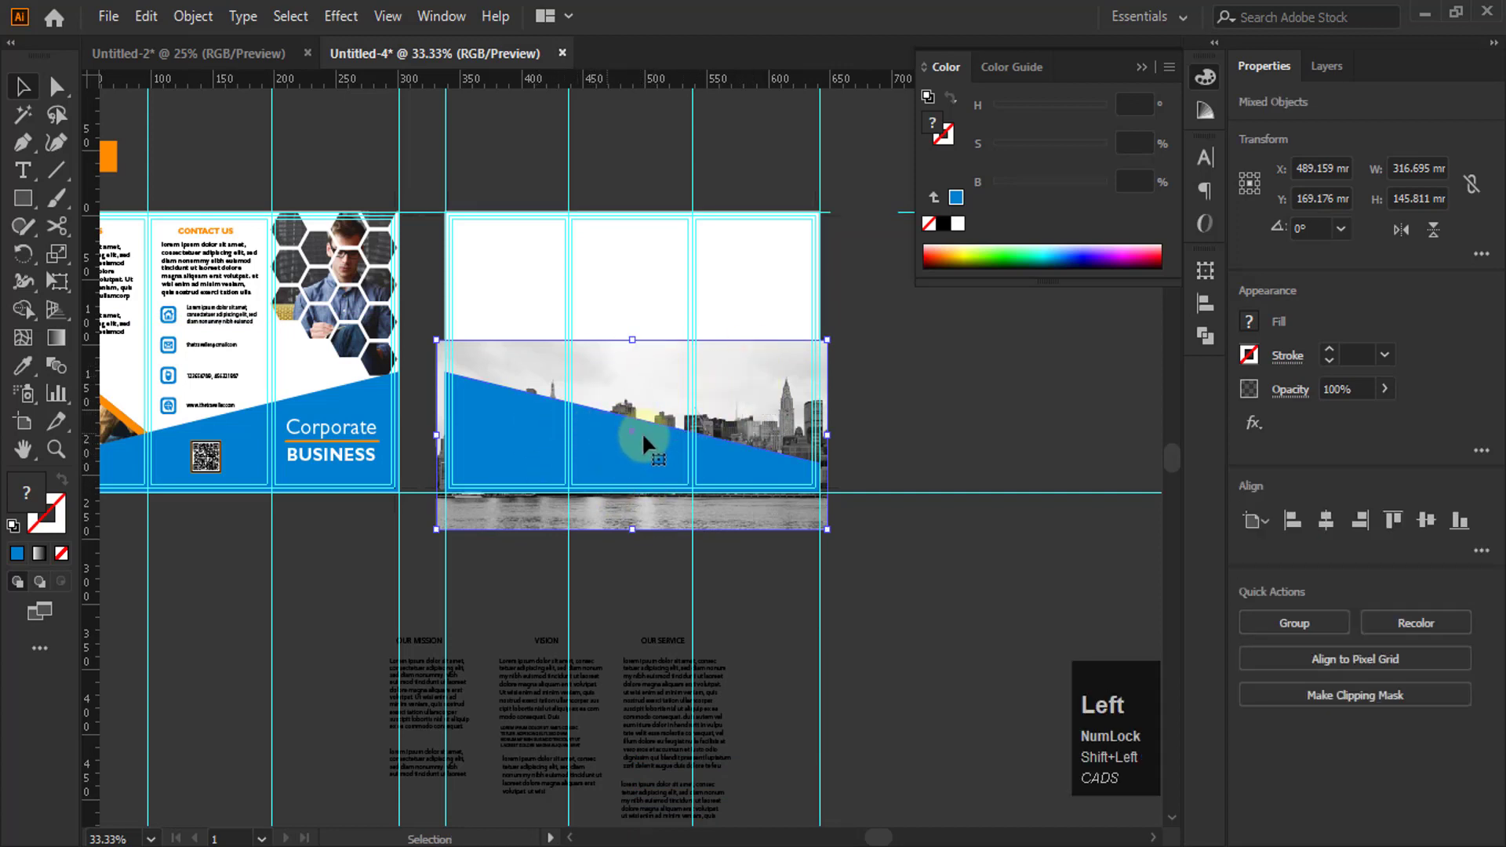
right_click(641, 446)
click(730, 648)
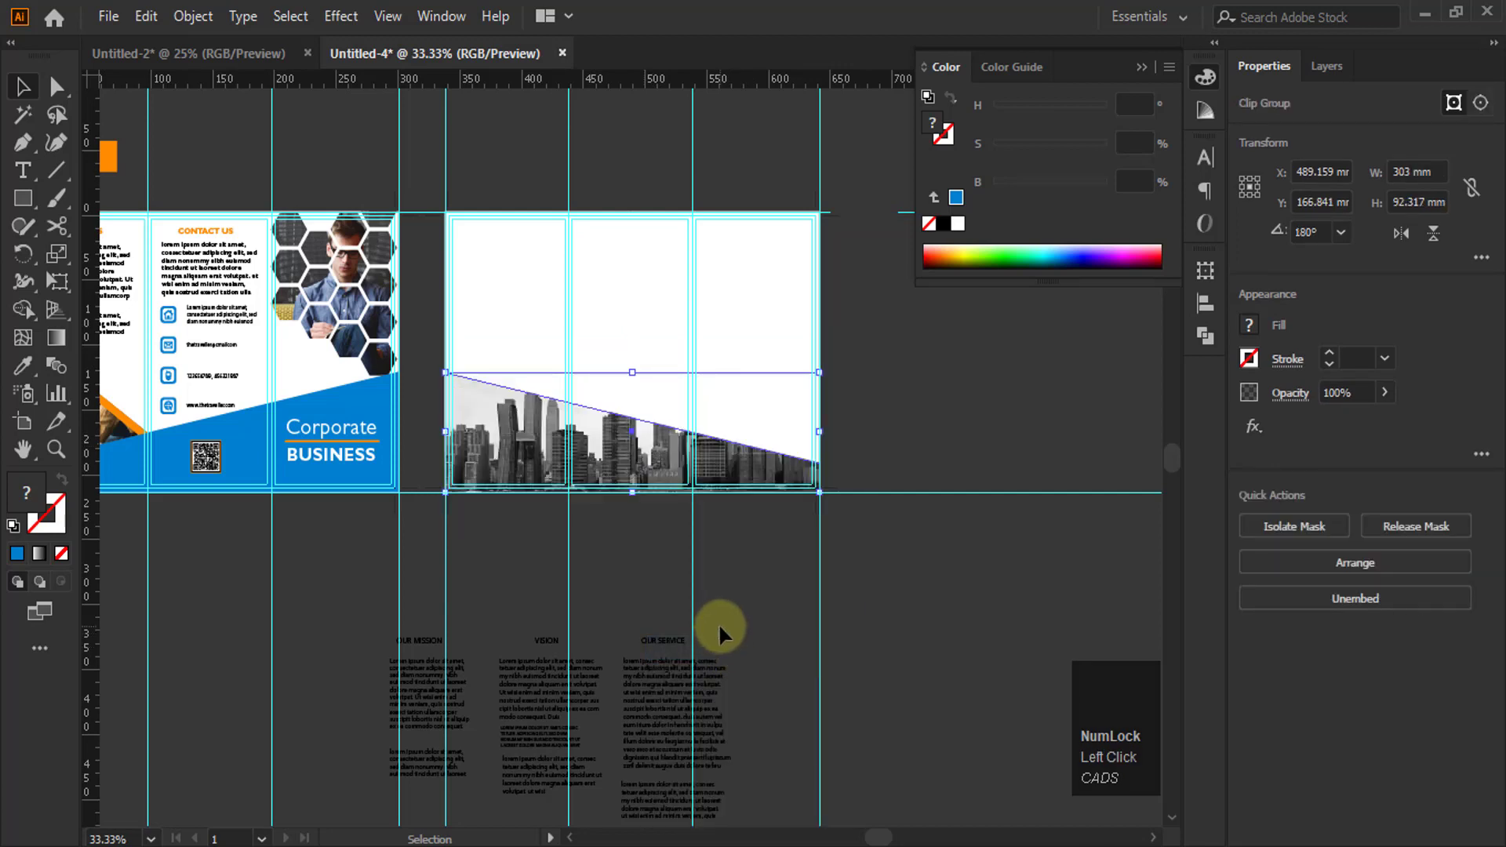
click(934, 563)
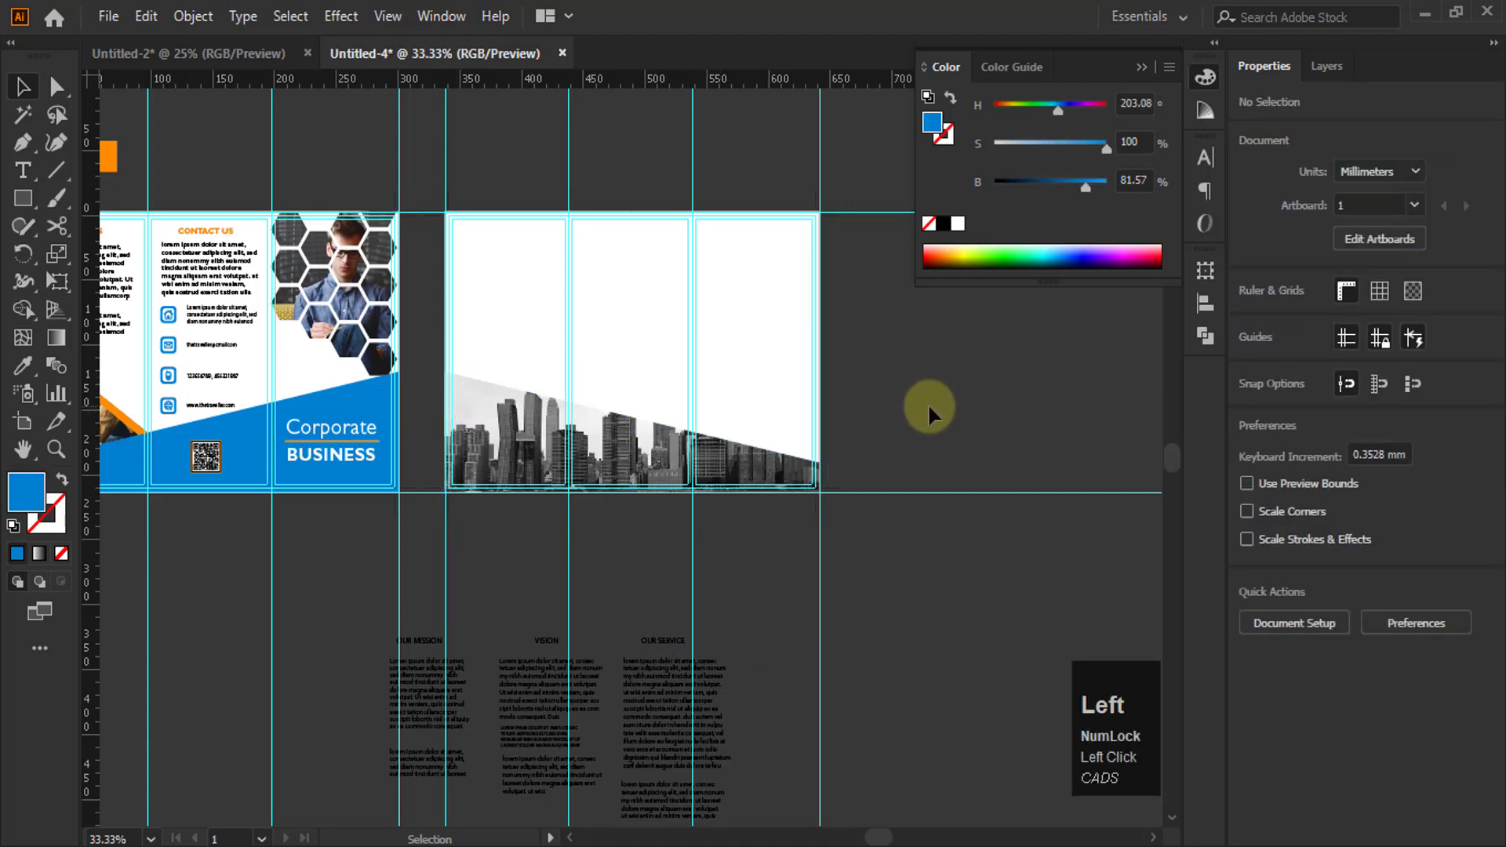
Copy the orange diagonal bar above the first page's triangular photo and paste it in place on the text 2 layer
scroll(959, 417, down, 2)
scroll(828, 444, up, 2)
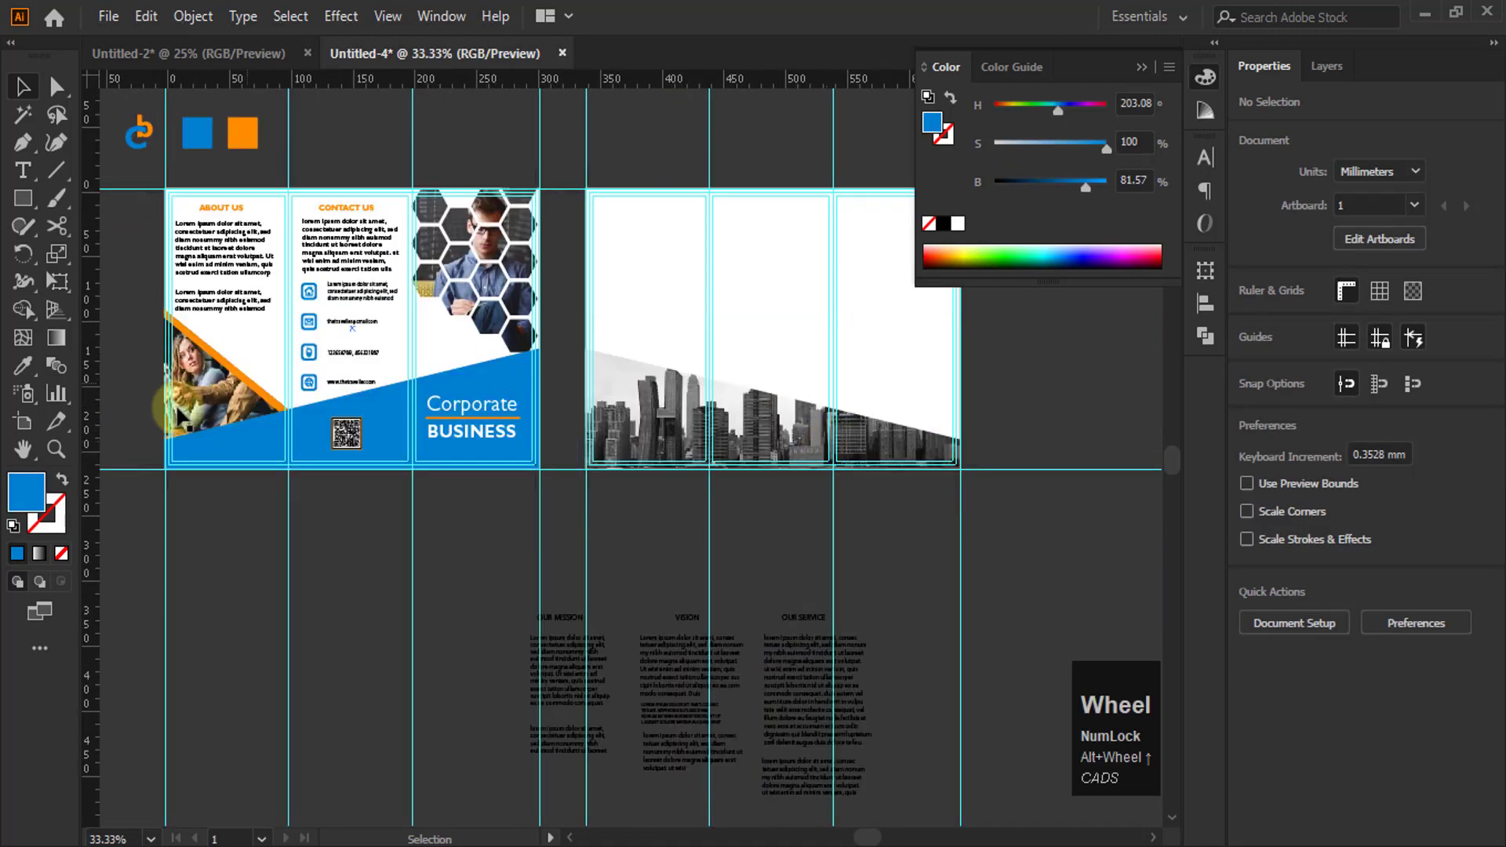
click(244, 377)
click(248, 384)
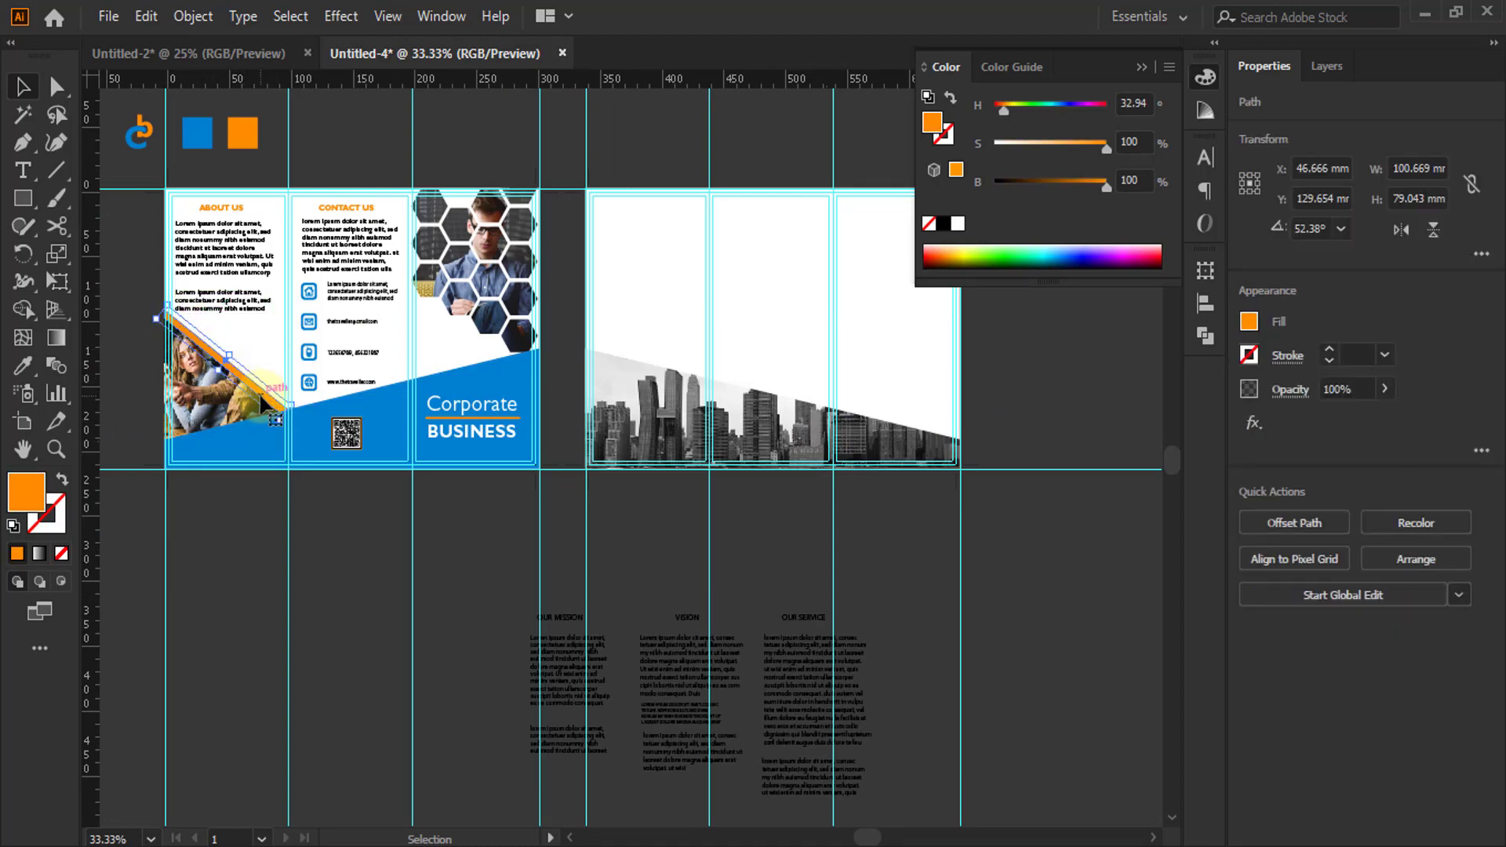
click(146, 16)
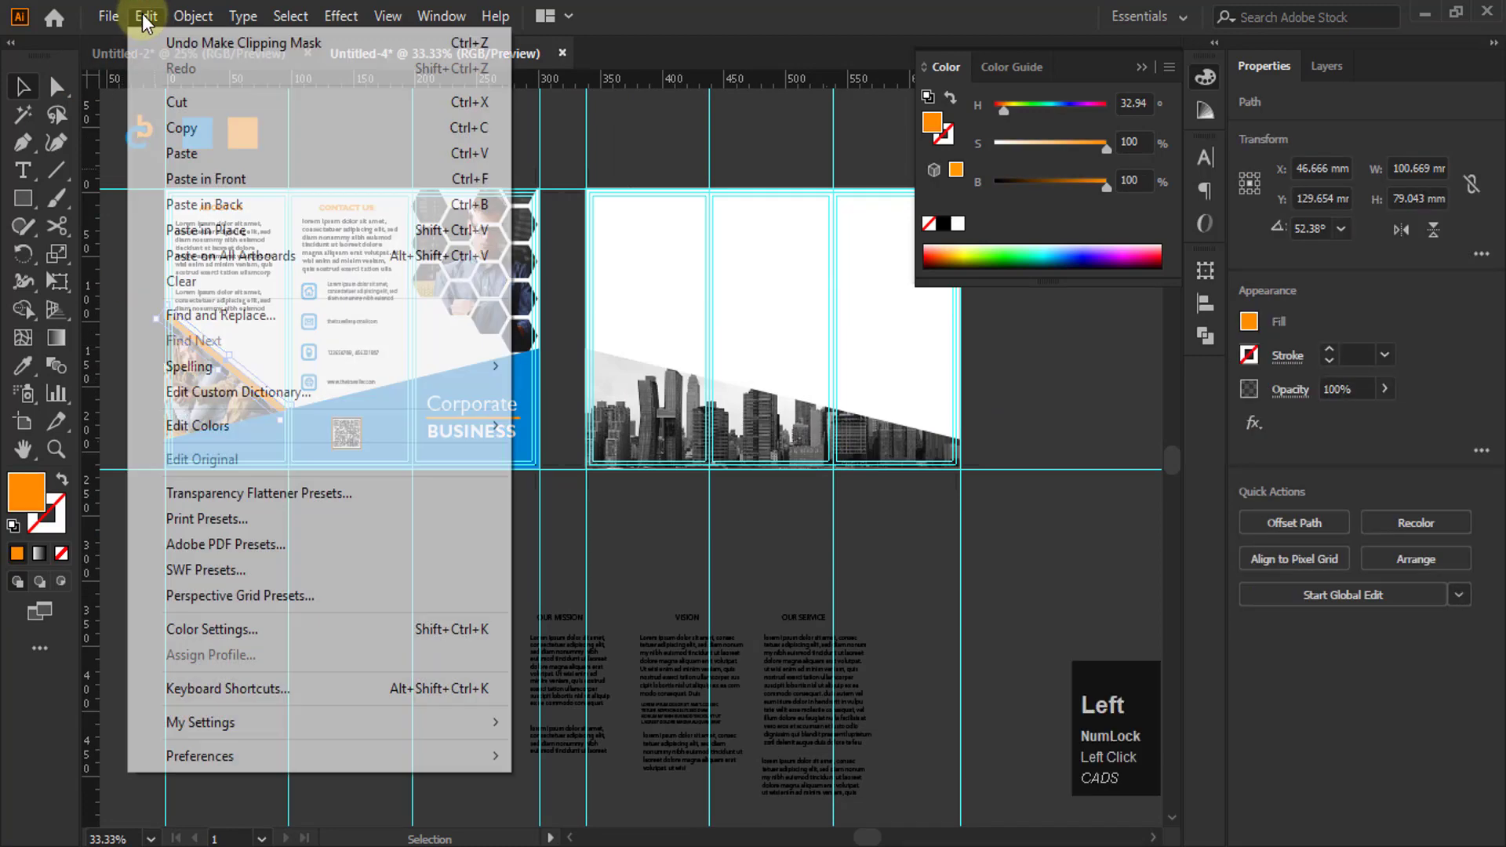
click(191, 129)
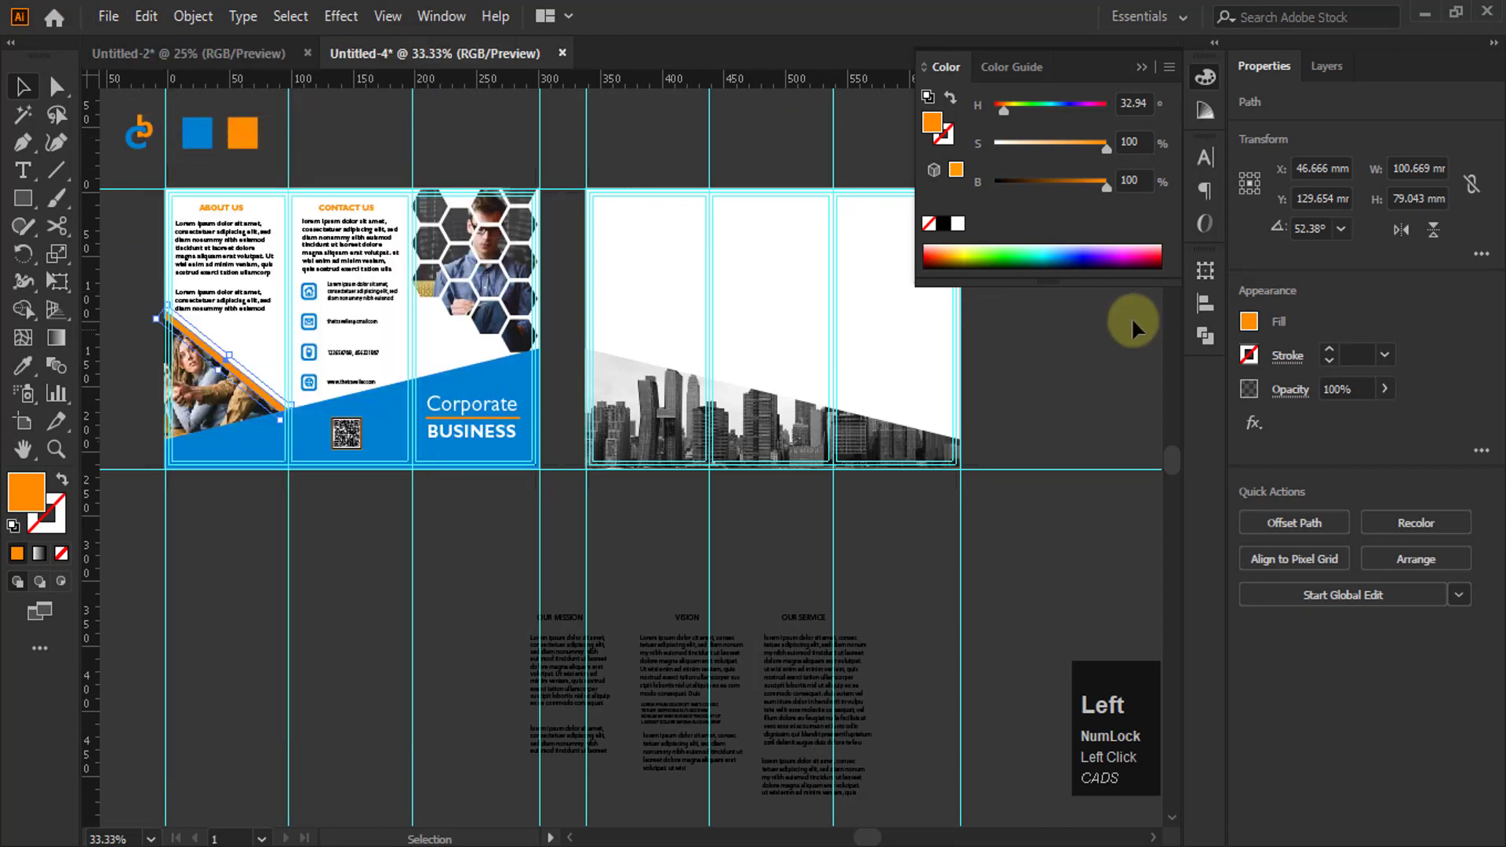
click(1337, 71)
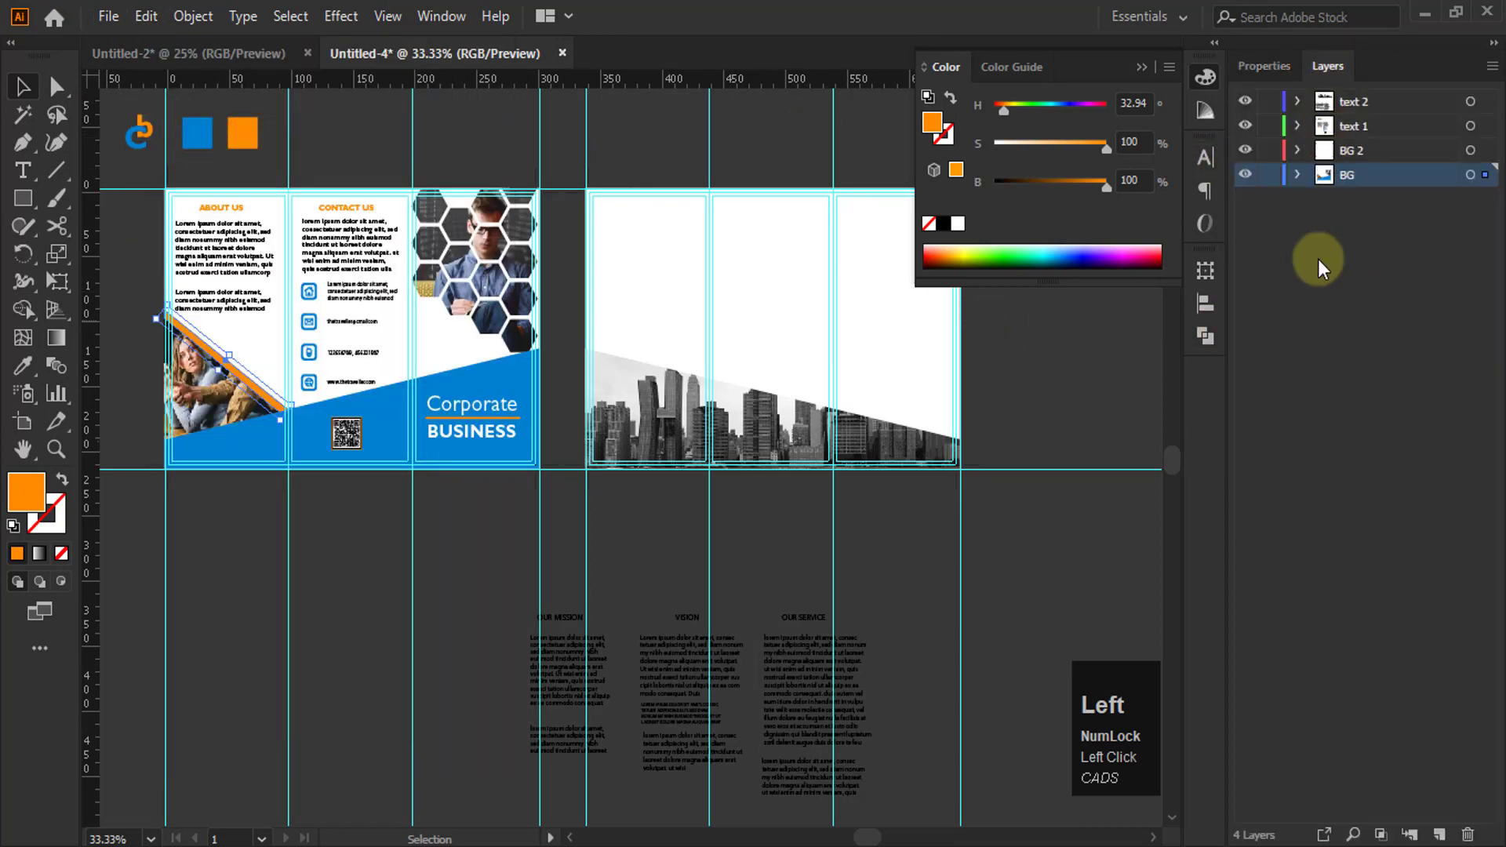
click(1364, 104)
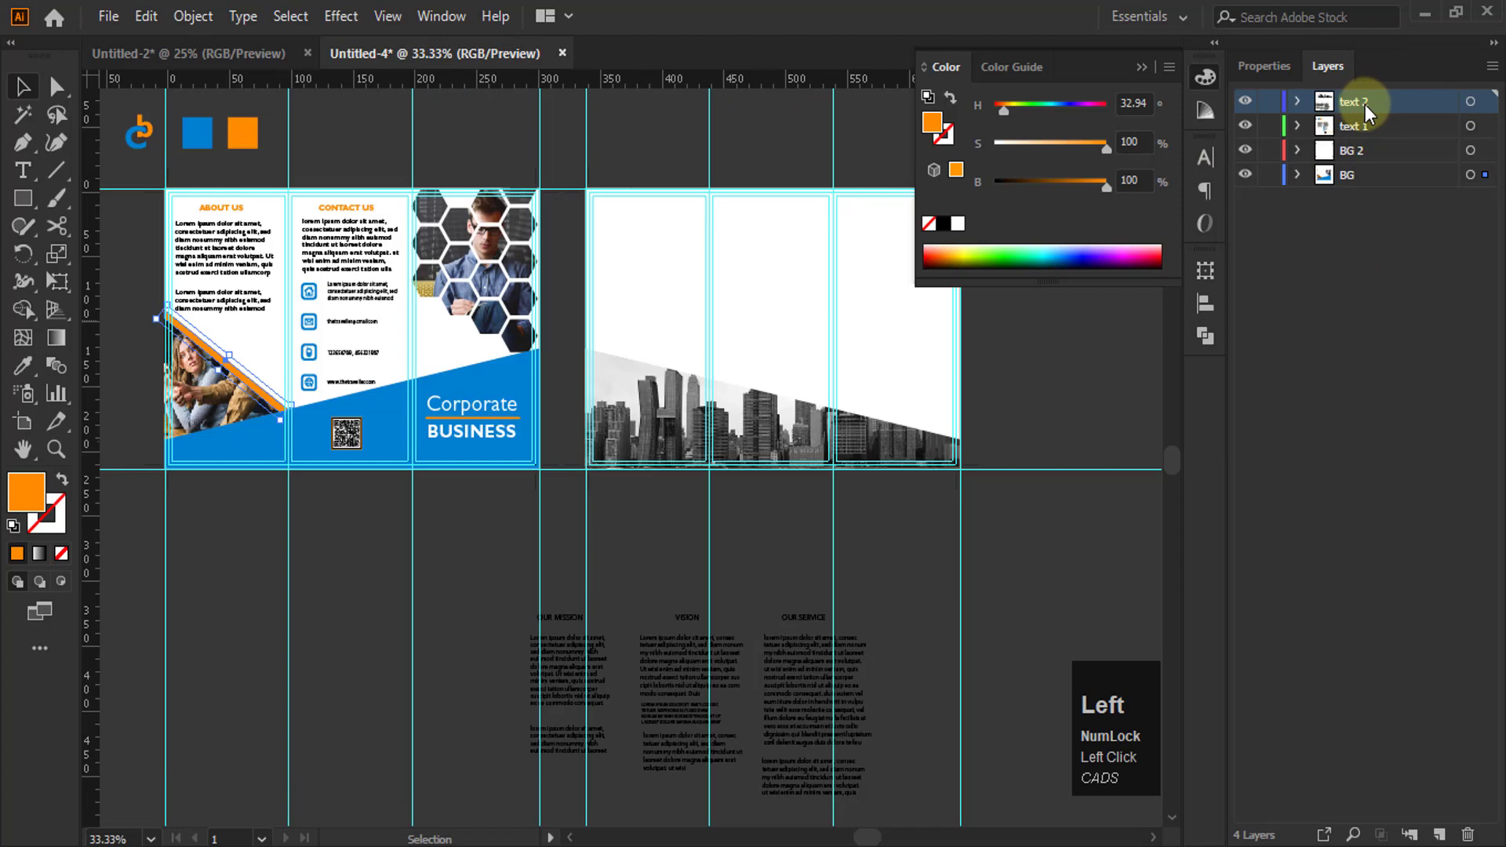
click(146, 16)
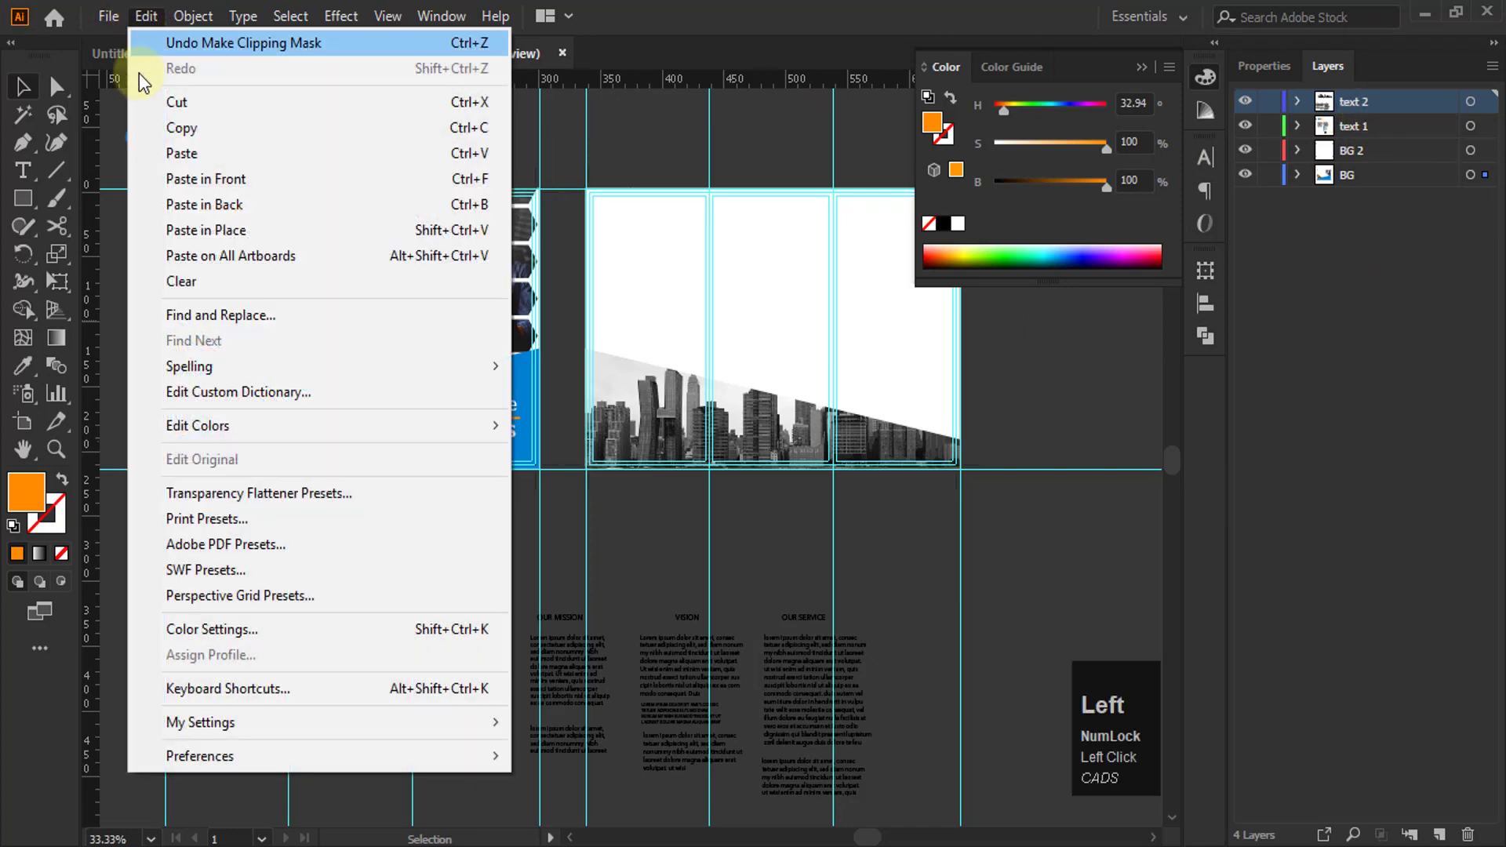
click(201, 233)
Move the pasted orange bar to the inner page and snap its upper end to the left corner of the skyline's slanted edge
drag(244, 381, 622, 303)
scroll(623, 303, up, 3)
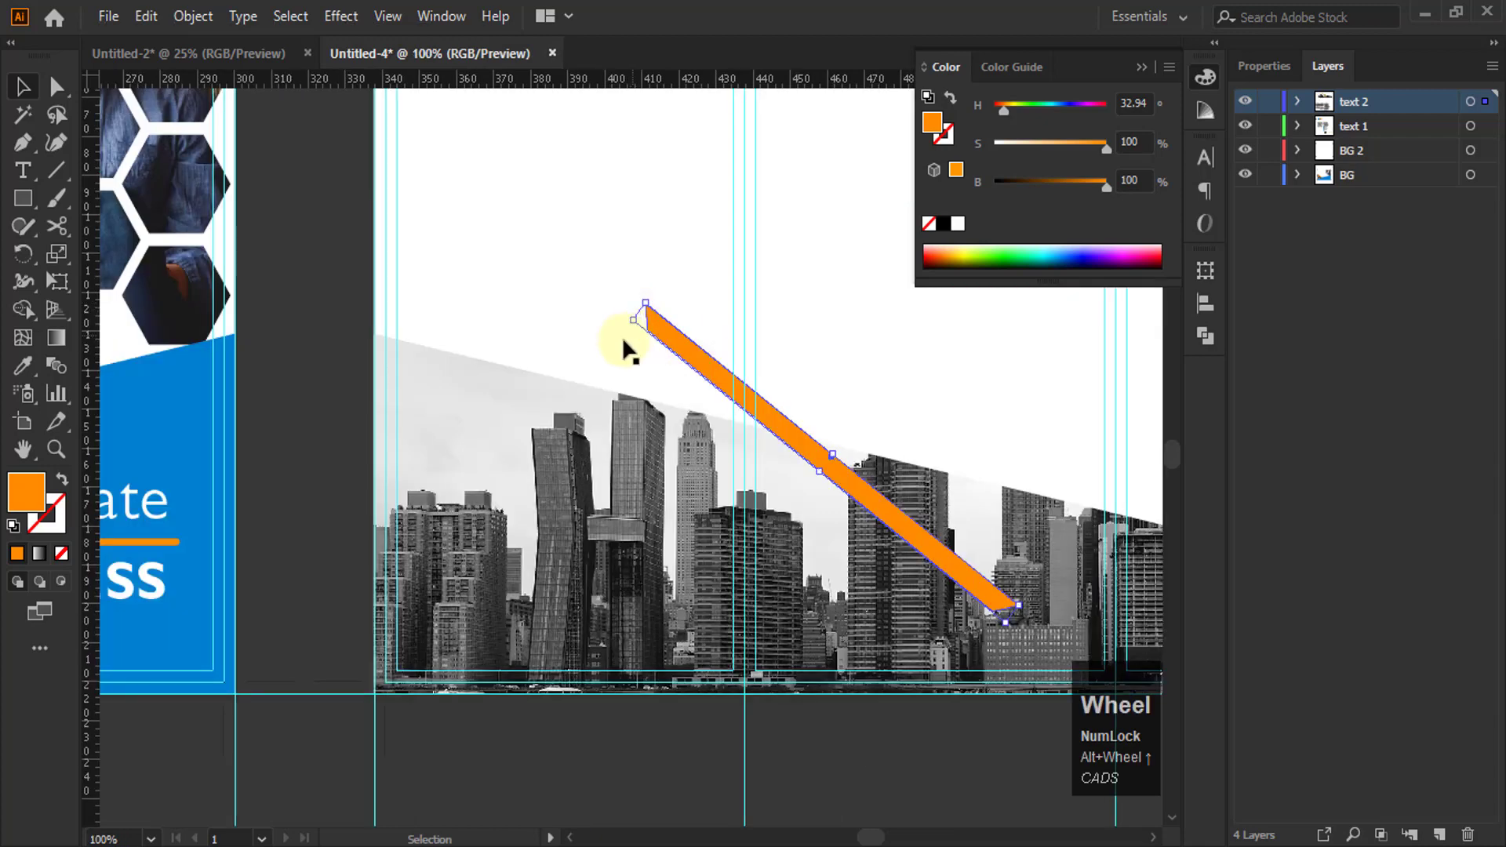
drag(675, 349, 447, 384)
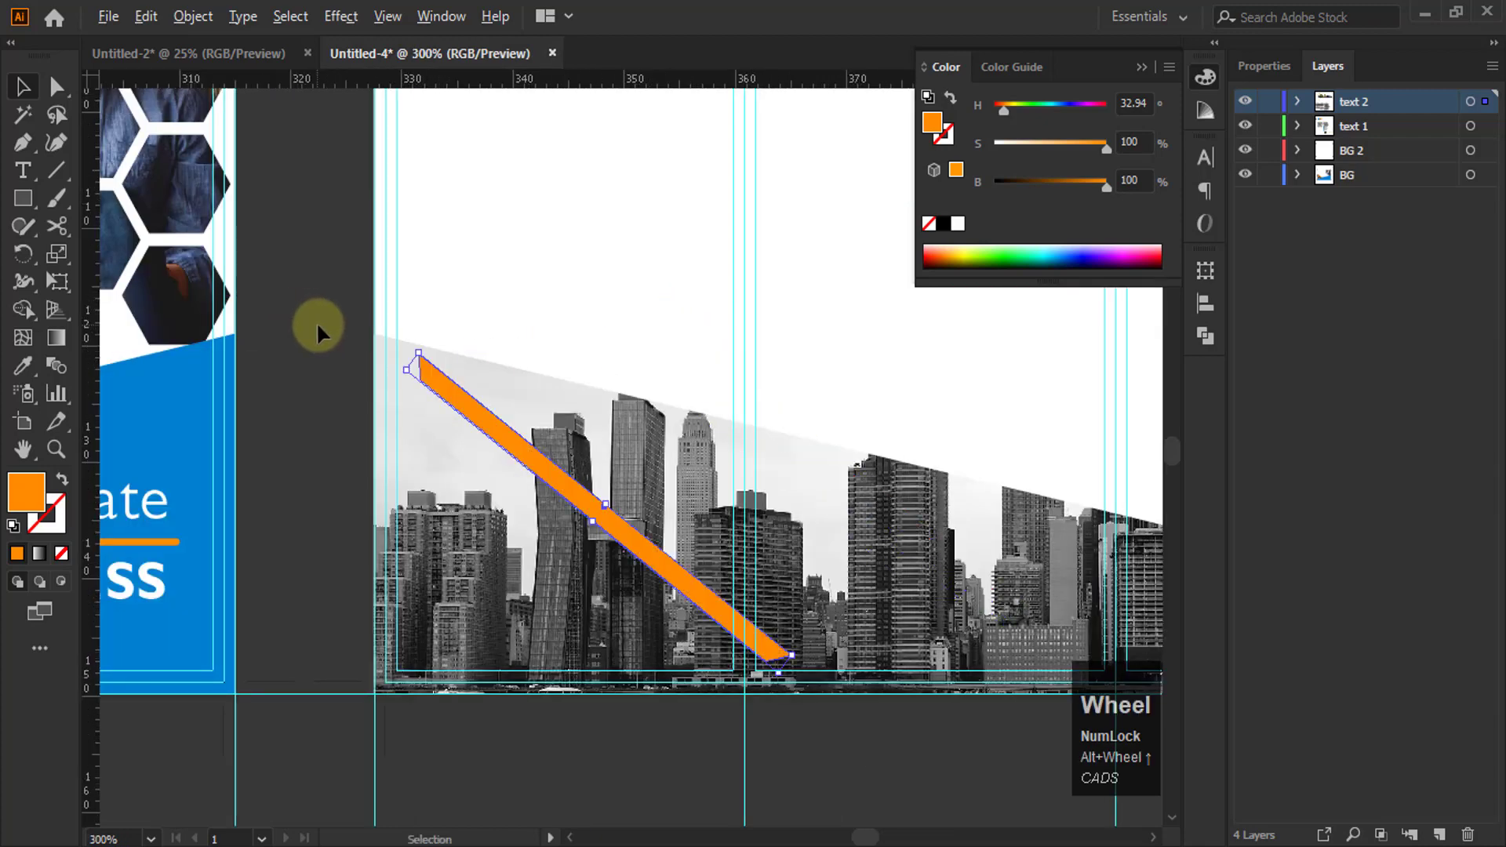
scroll(317, 321, up, 3)
drag(659, 471, 524, 407)
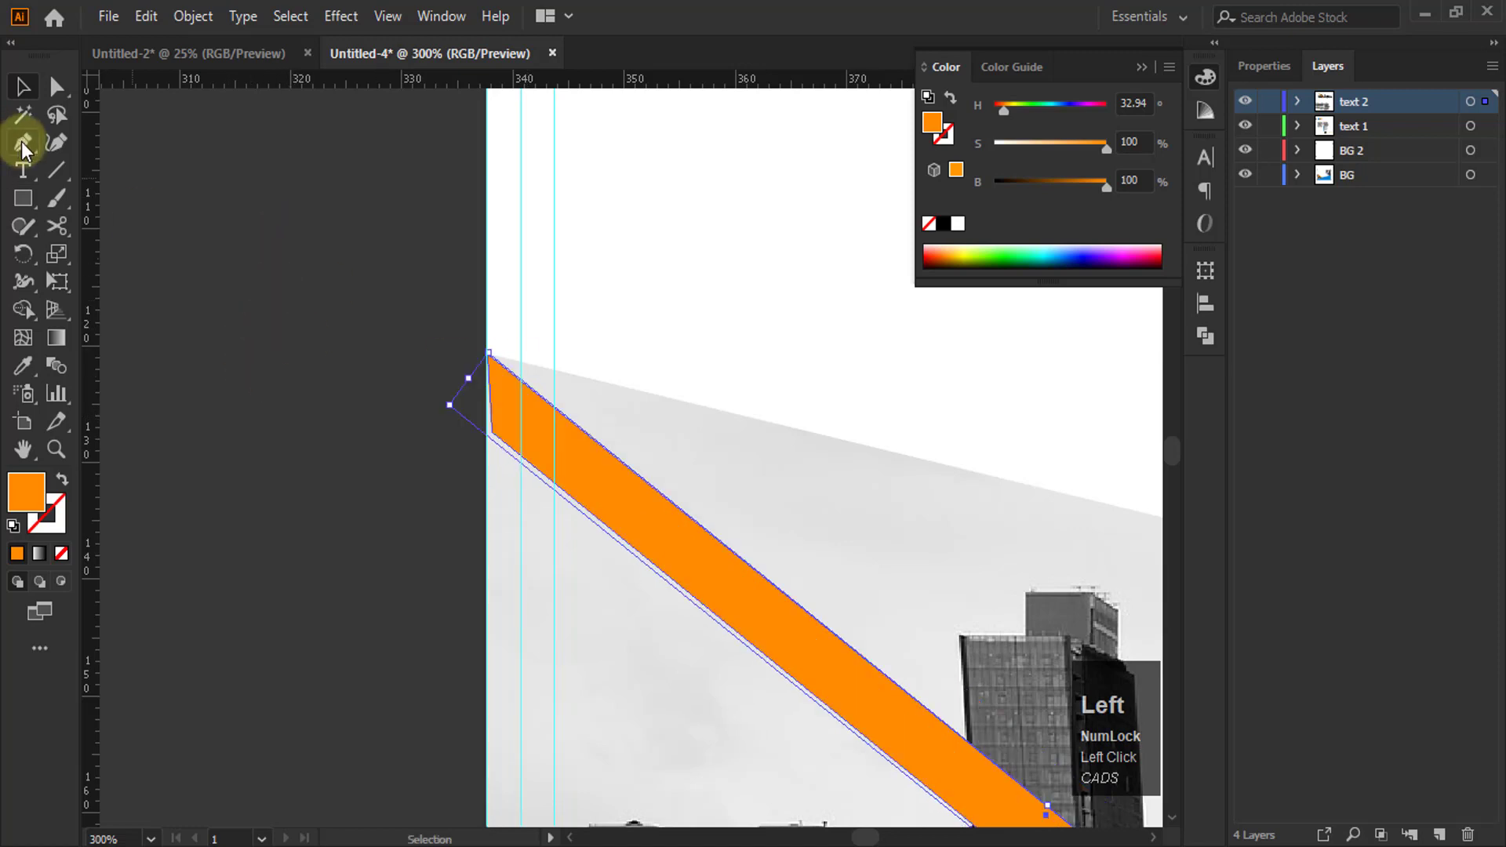
Rotate the orange bar about its upper-left anchor until it lies along the slanted upper edge of the skyline photo
click(23, 258)
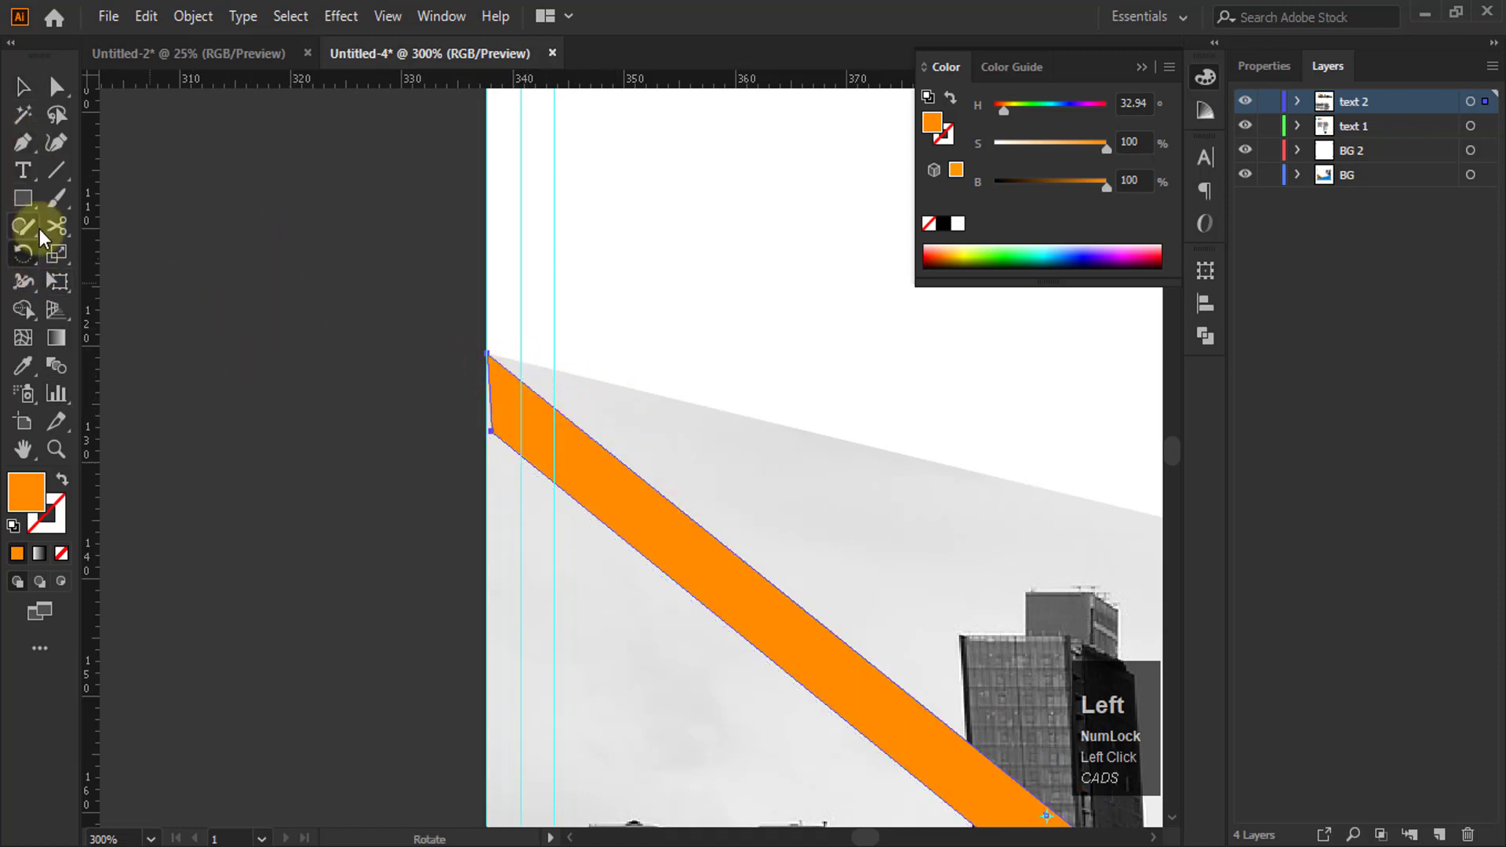
click(487, 353)
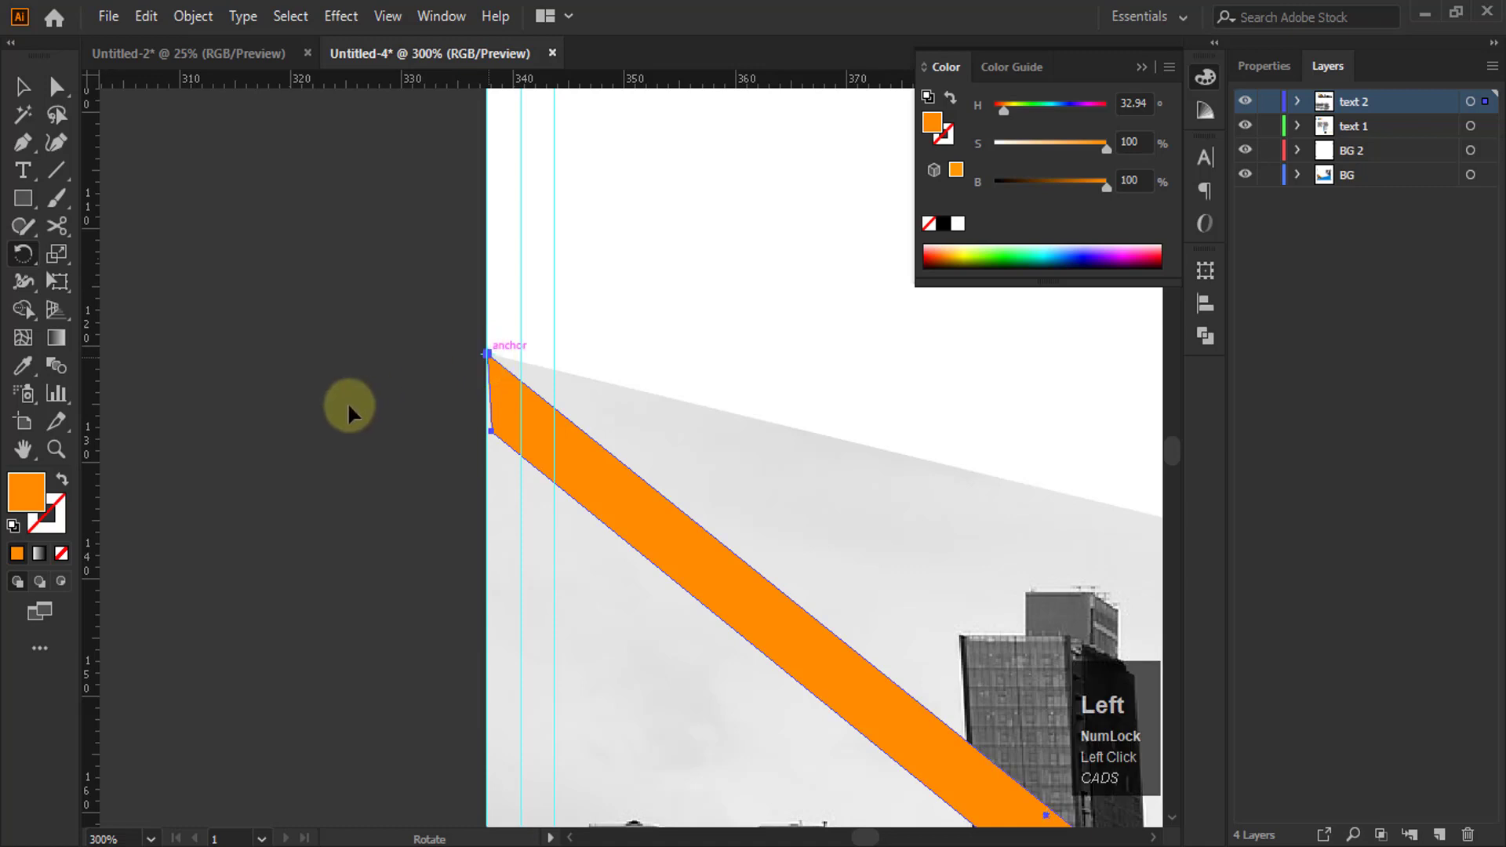
scroll(328, 359, down, 3)
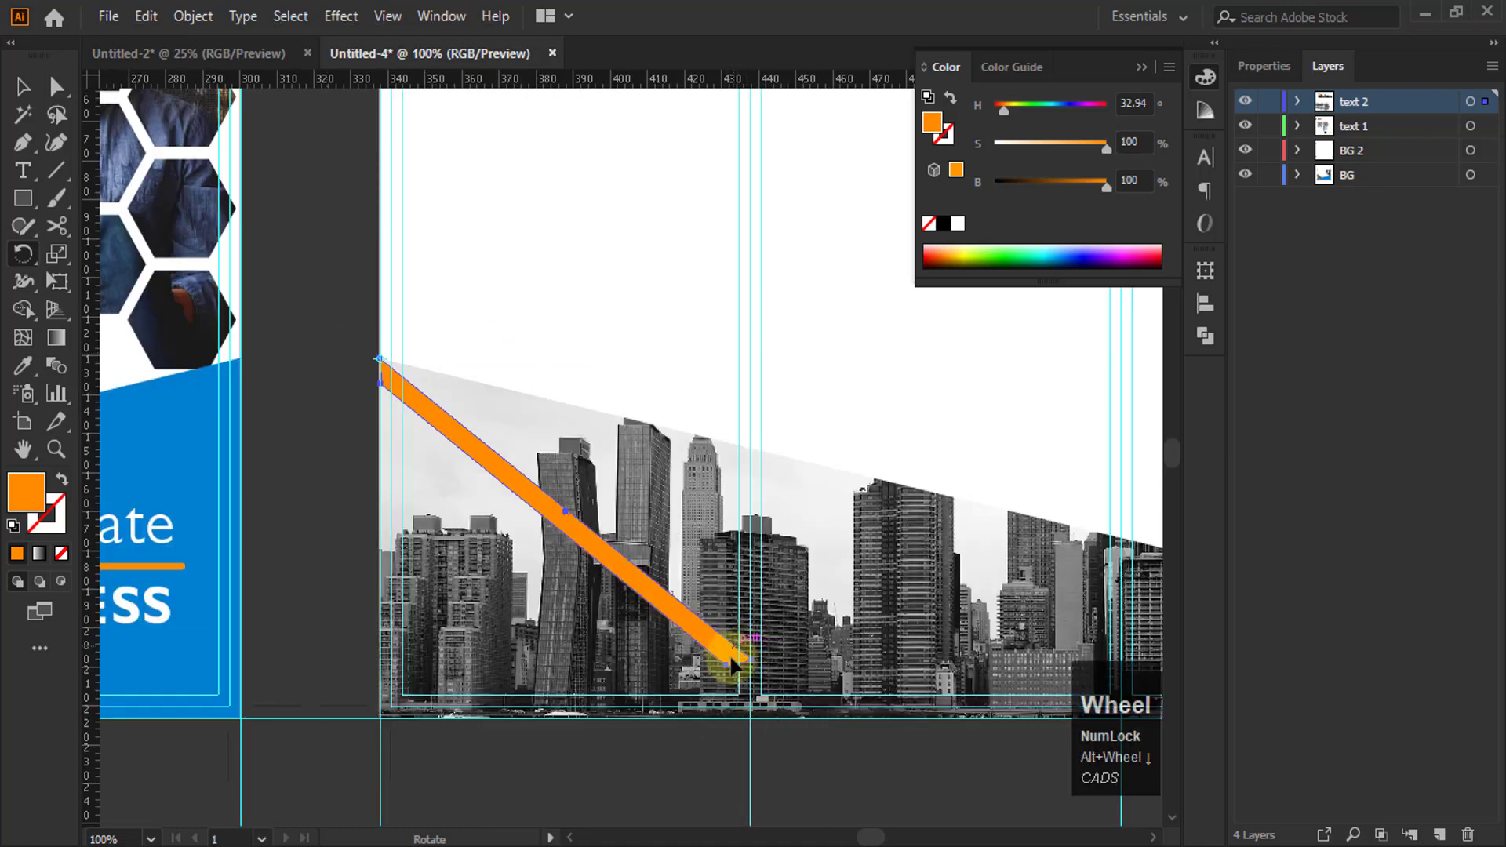
drag(733, 669, 801, 479)
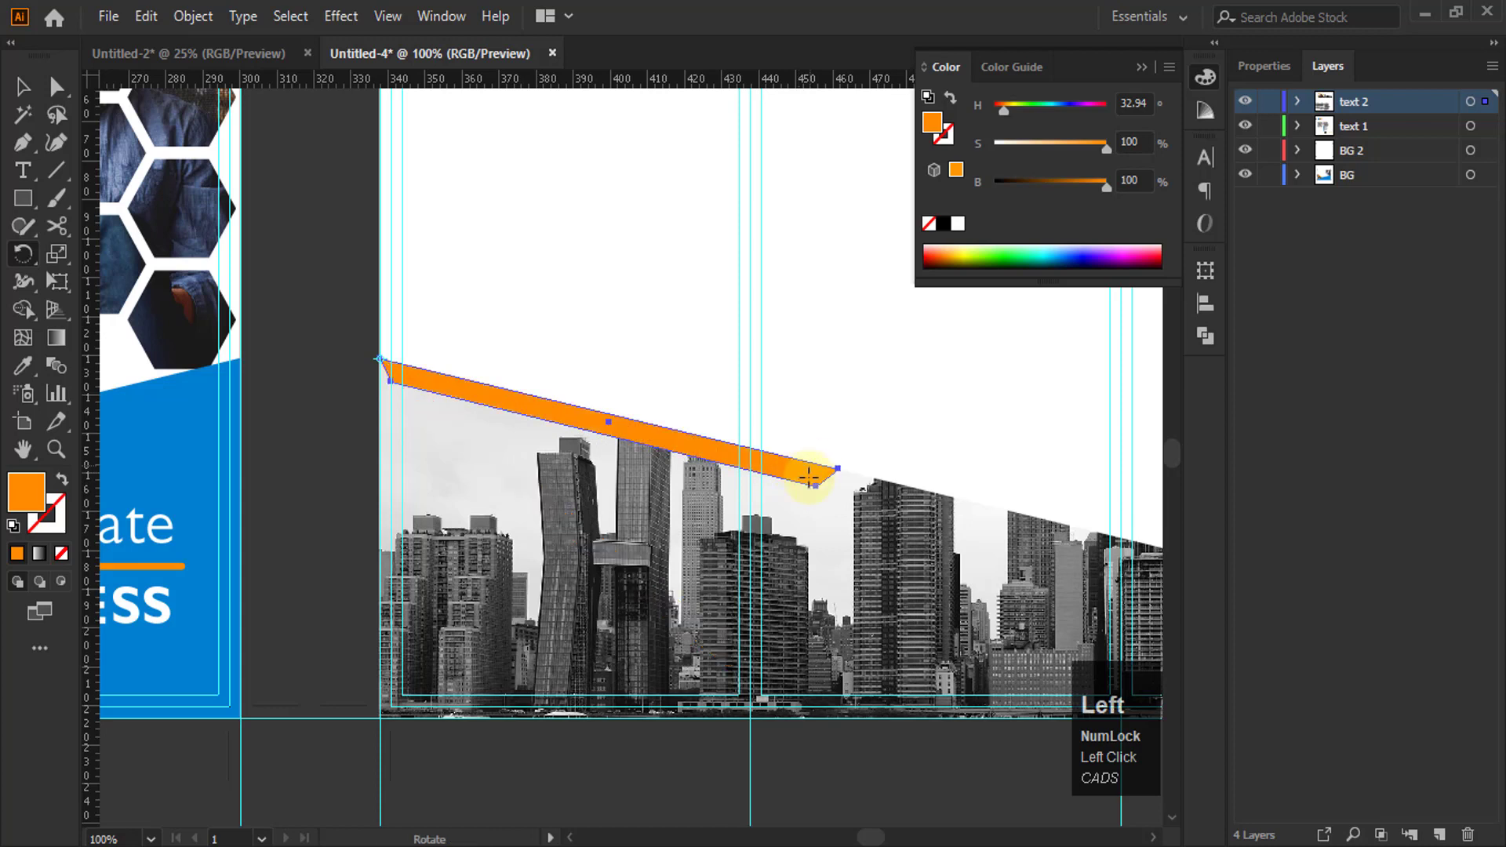
Stretch the orange bar along the skyline's slanted edge until its upper corner reaches the inner page's right edge
click(57, 87)
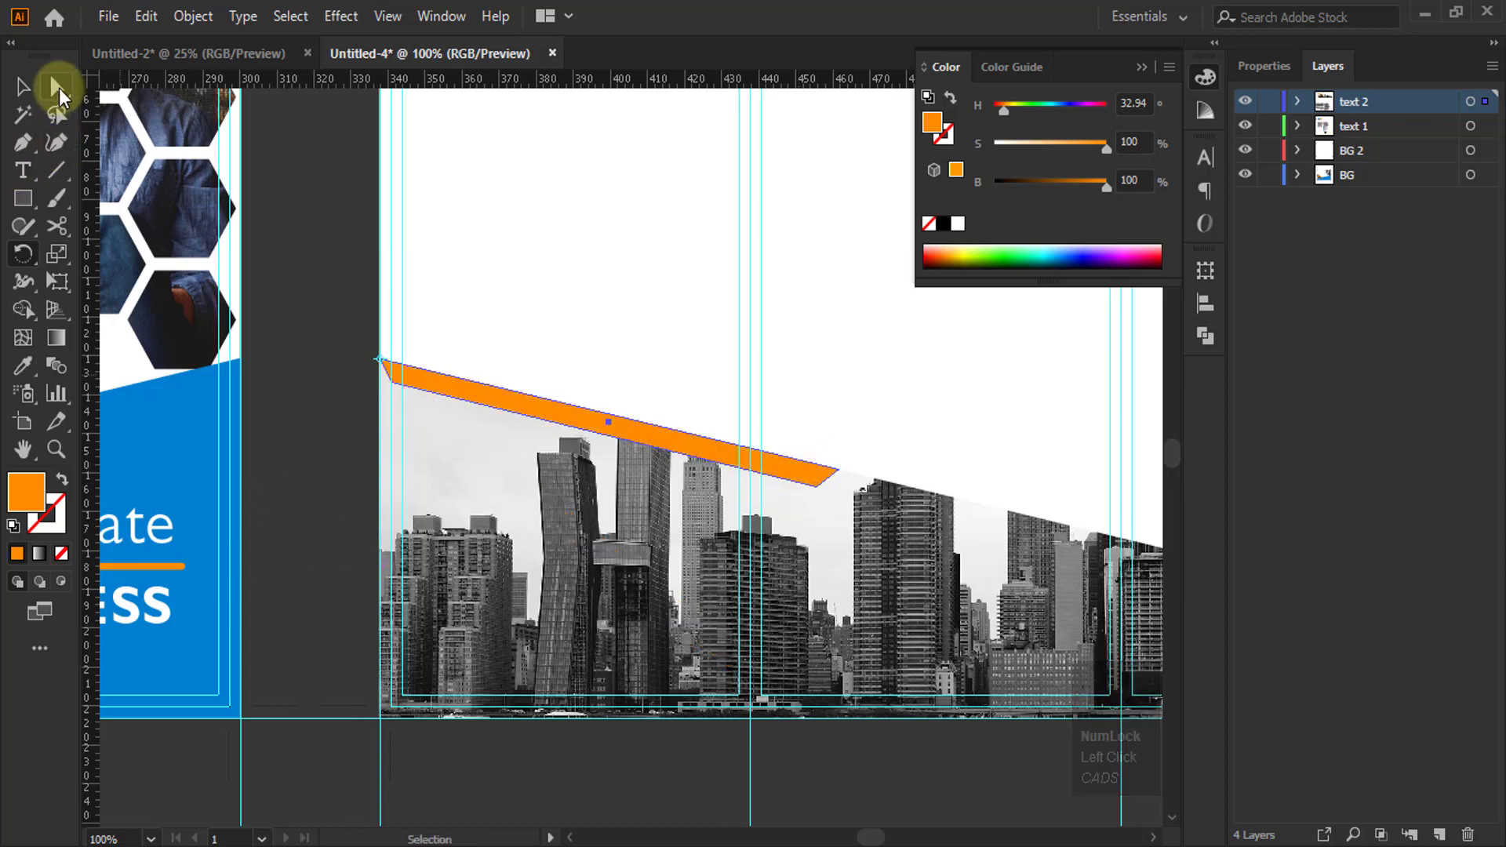
click(59, 88)
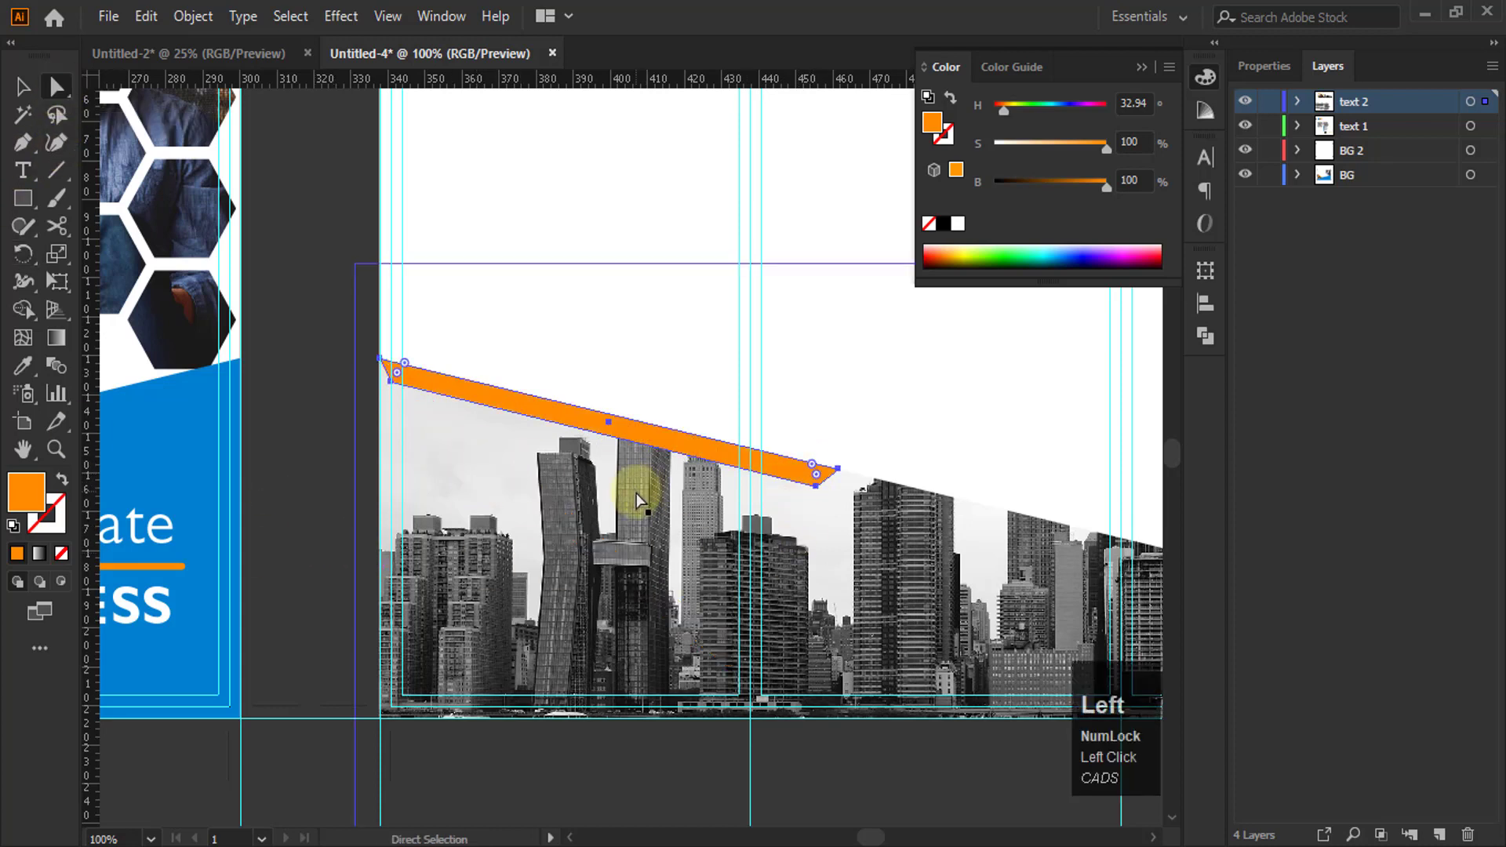
click(22, 86)
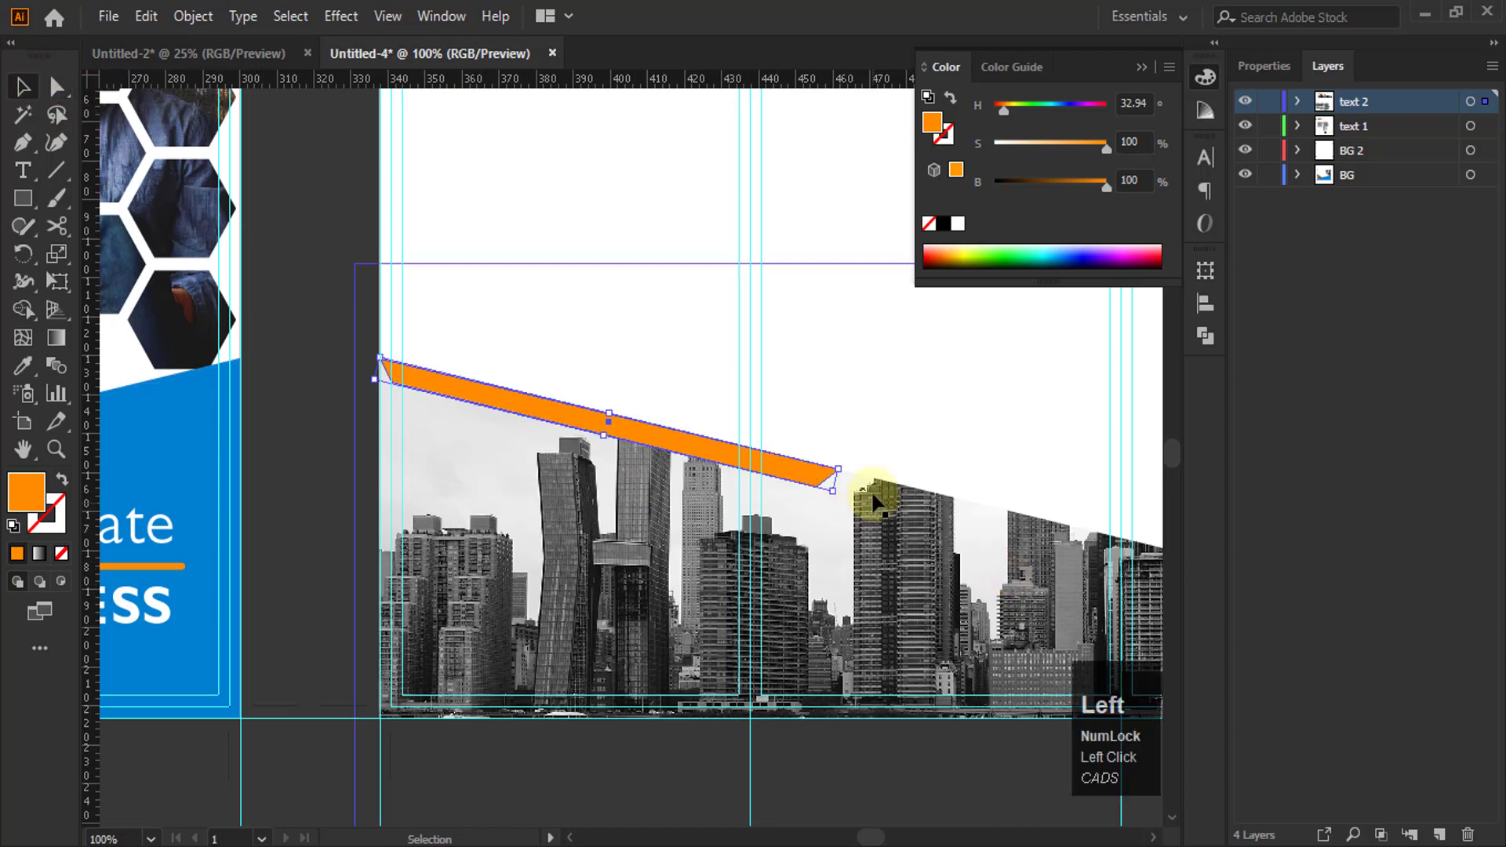
scroll(915, 504, up, 2)
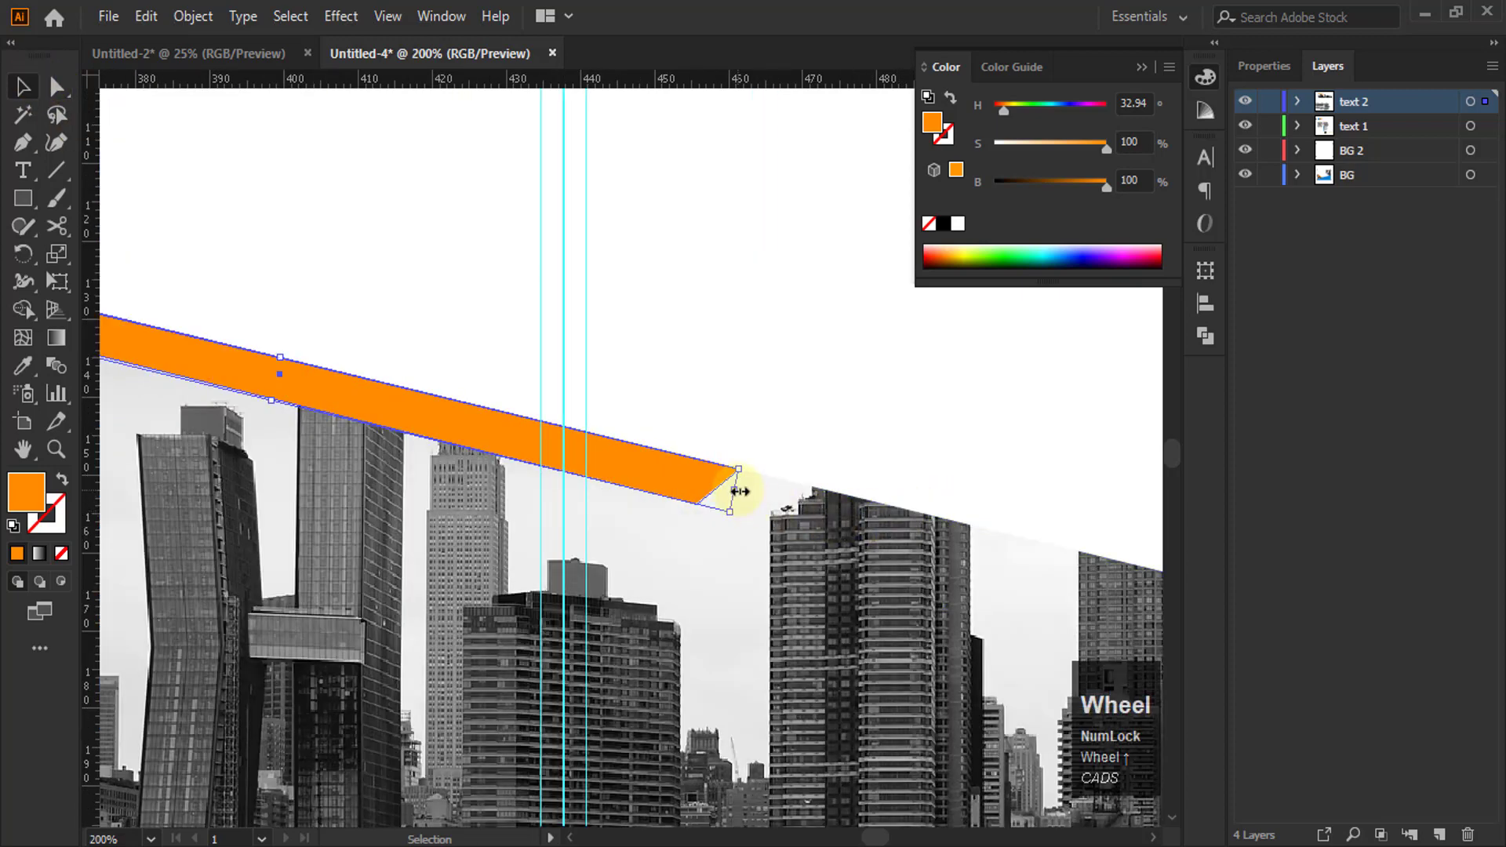
drag(734, 504, 856, 569)
scroll(540, 464, down, 3)
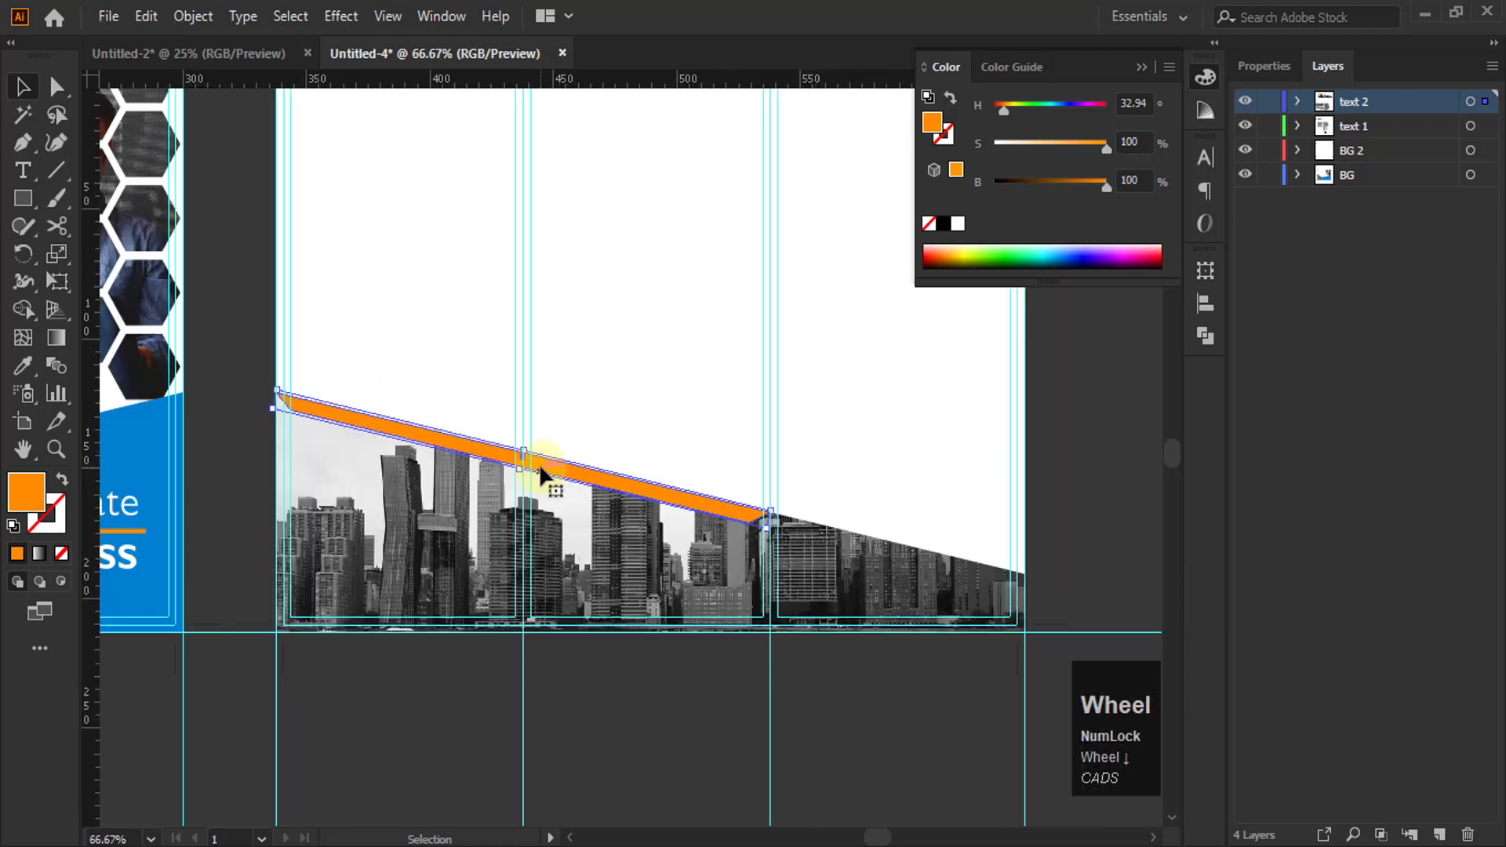
scroll(1012, 602, up, 3)
drag(240, 345, 945, 517)
scroll(959, 541, up, 3)
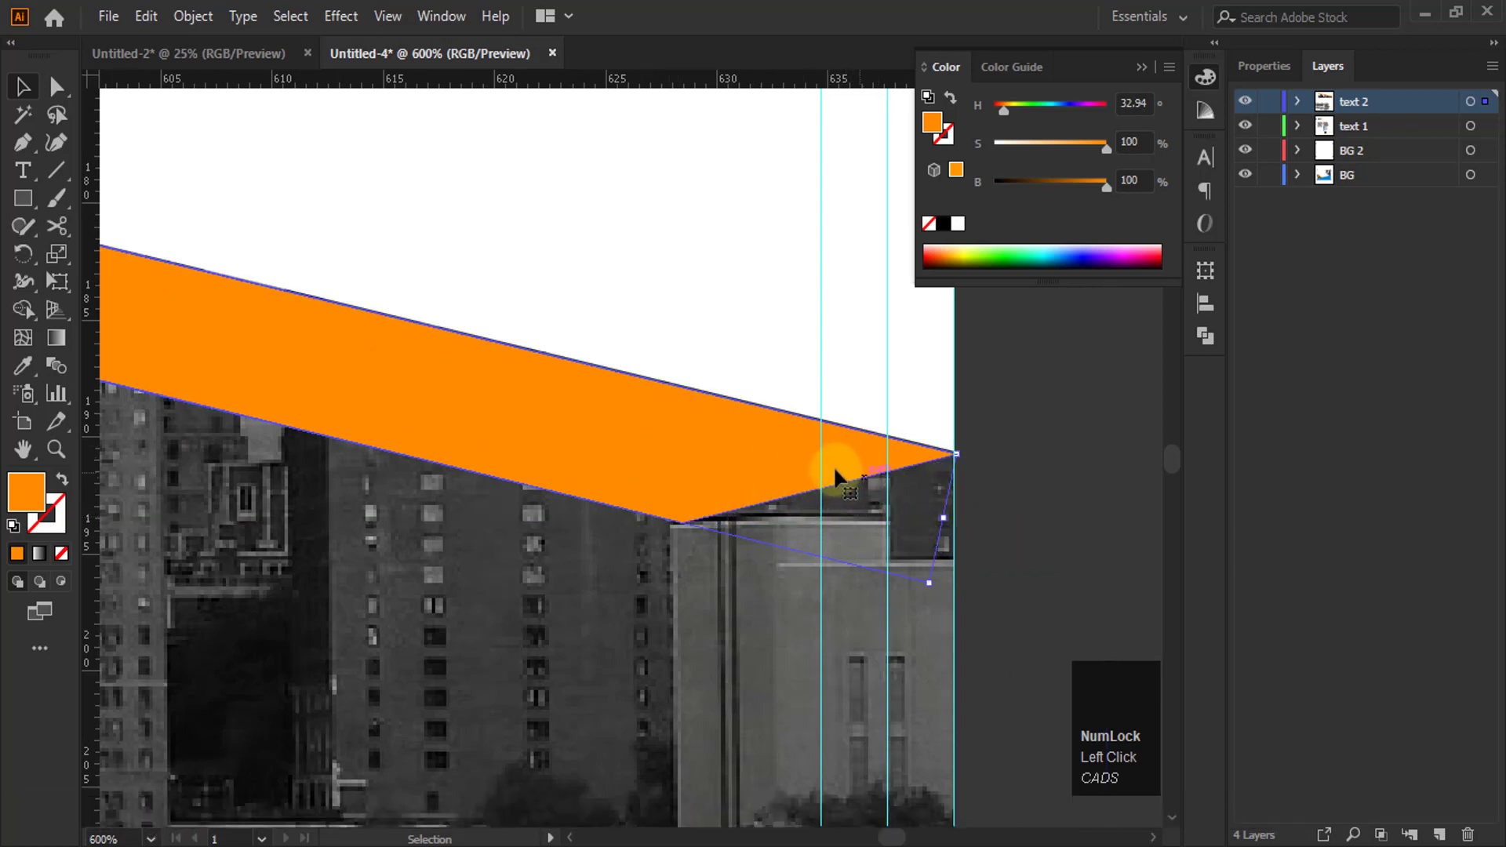
Nudge the orange bar up slightly so its upper edge covers the skyline photo's slanted edge at the inner page's right side
click(24, 86)
key(Left)
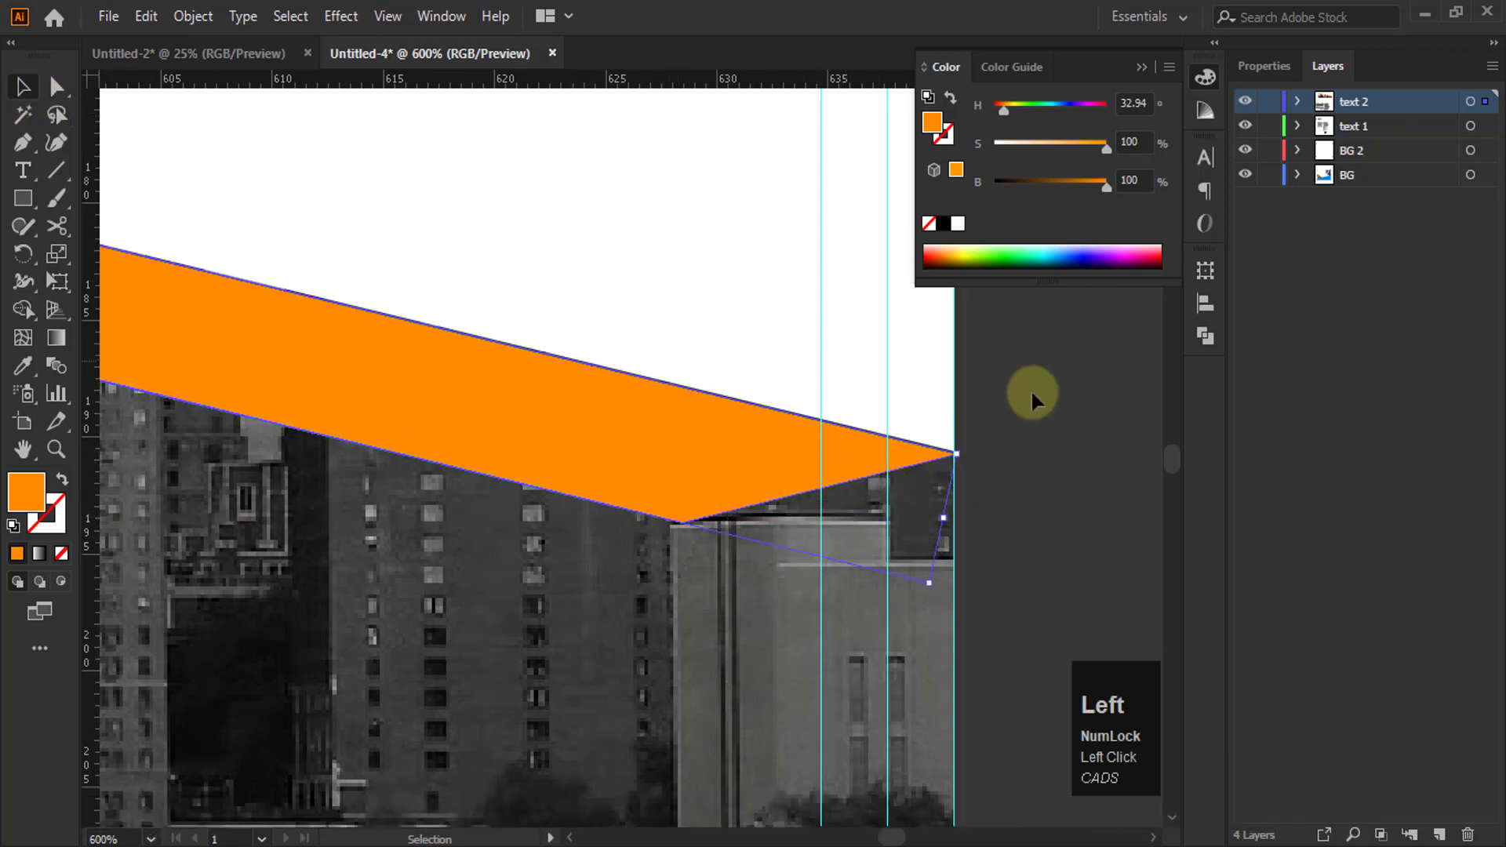
click(1020, 449)
alt+scroll(981, 458, up, 2)
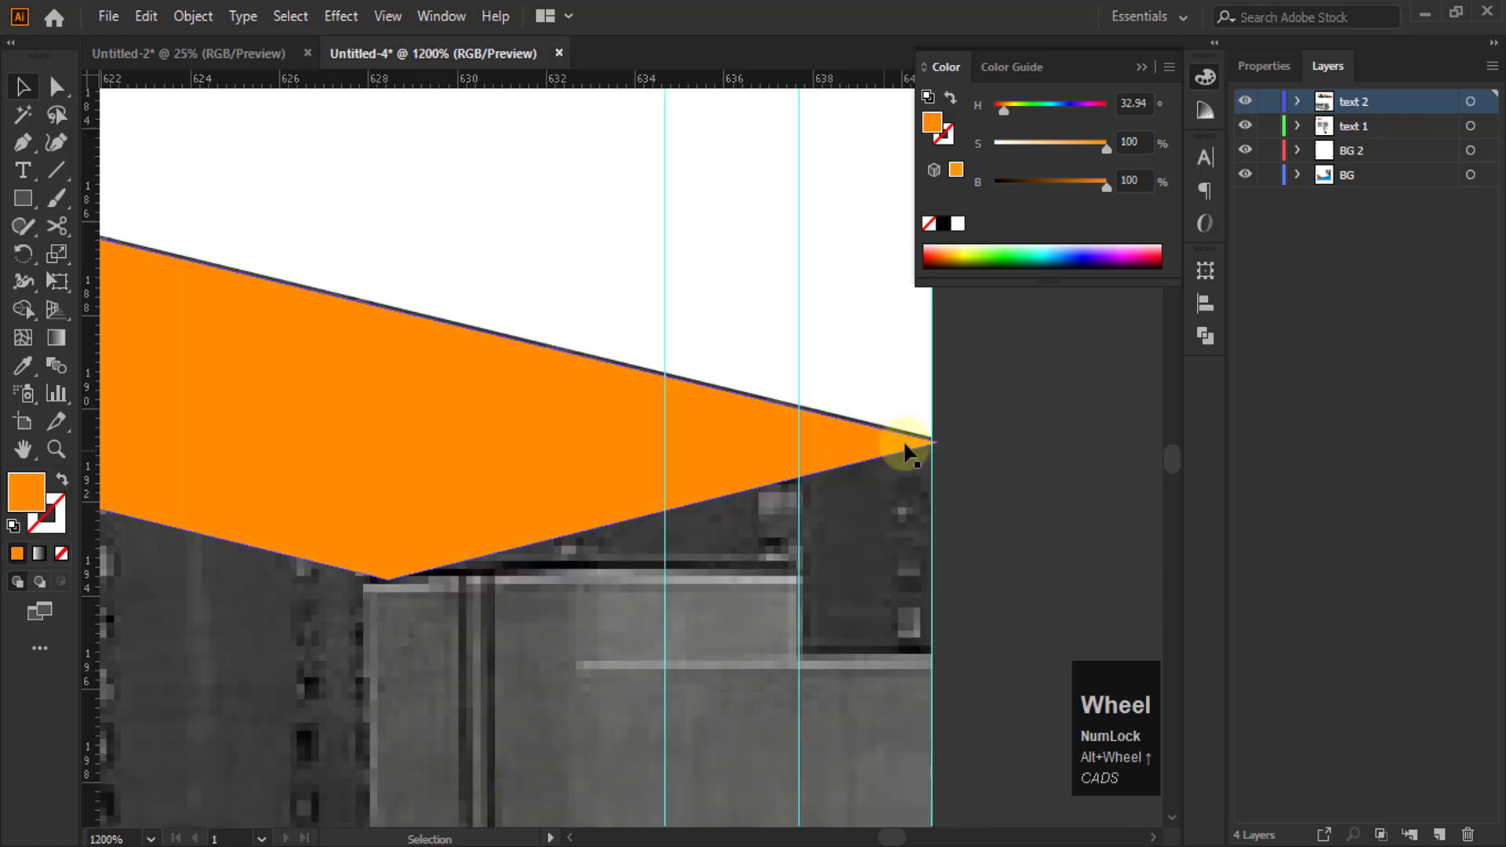
drag(907, 444, 907, 429)
click(893, 437)
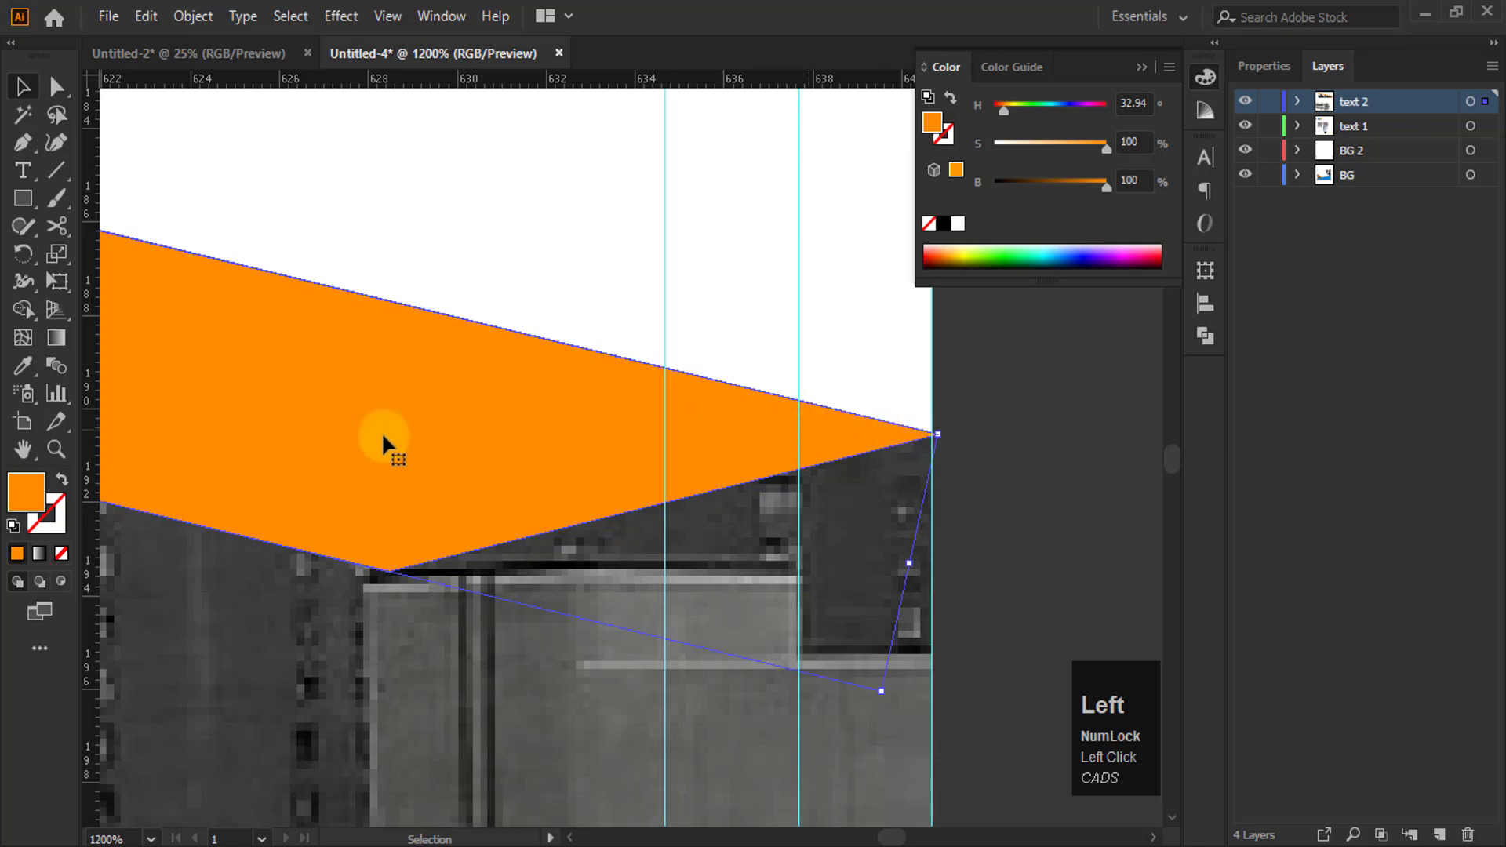
Move the orange bar's lower-right anchor point along the slant to the inner page's right edge to square off that end
click(57, 85)
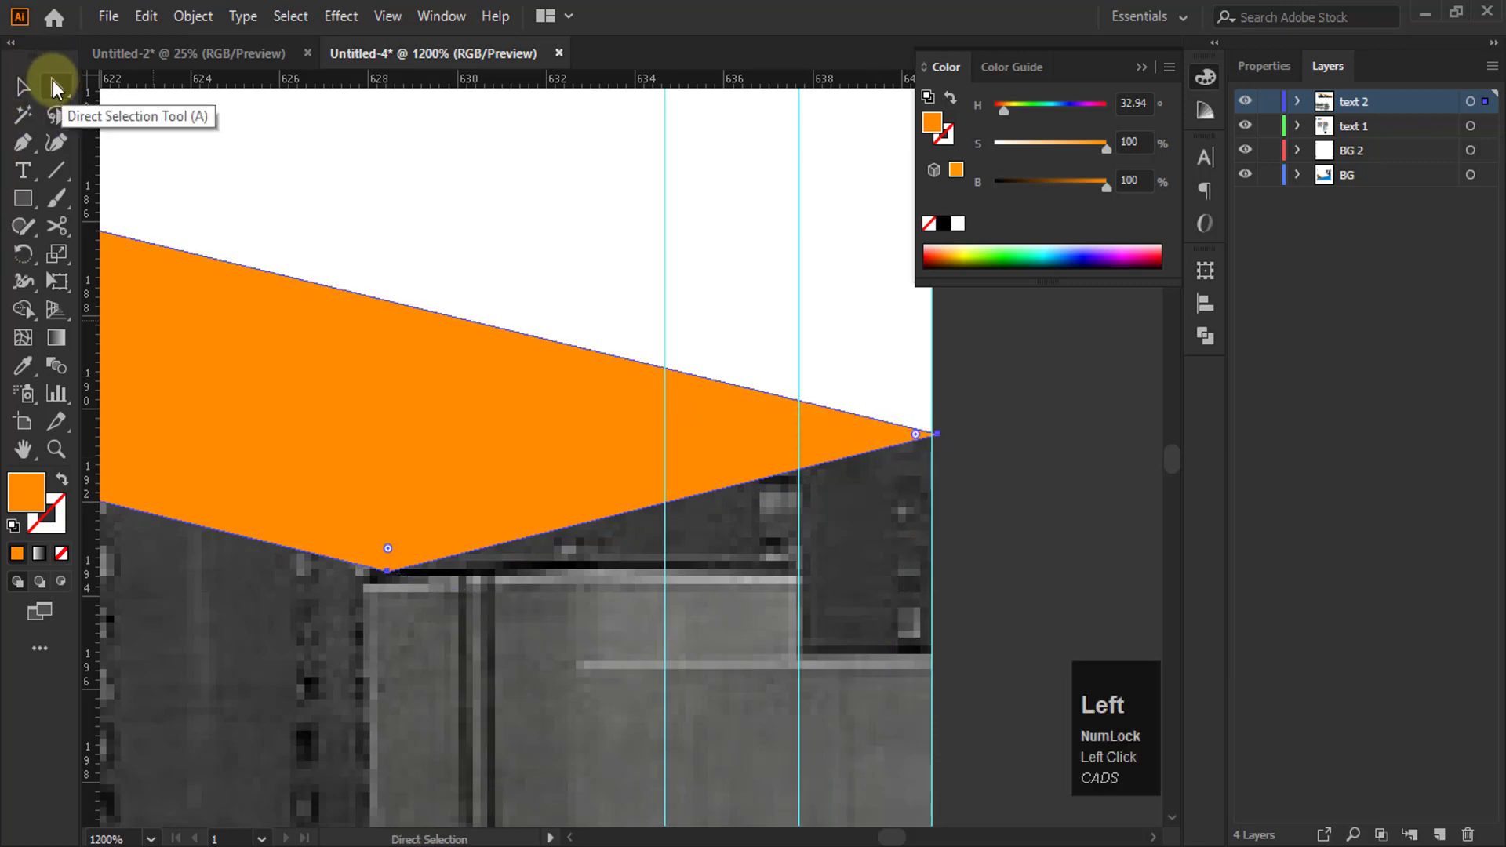
click(1038, 401)
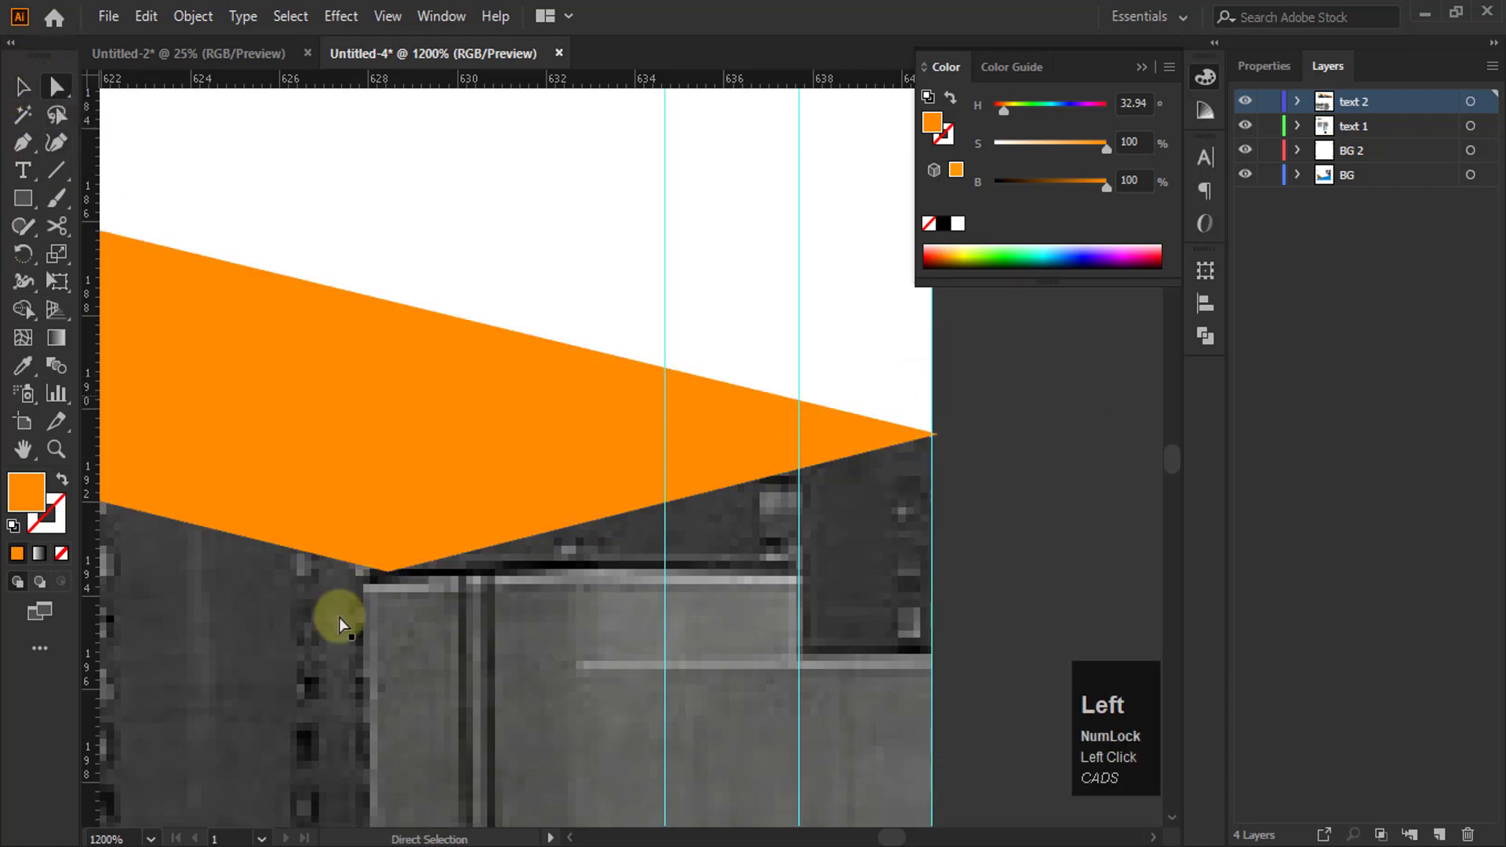
click(387, 573)
drag(387, 579, 934, 703)
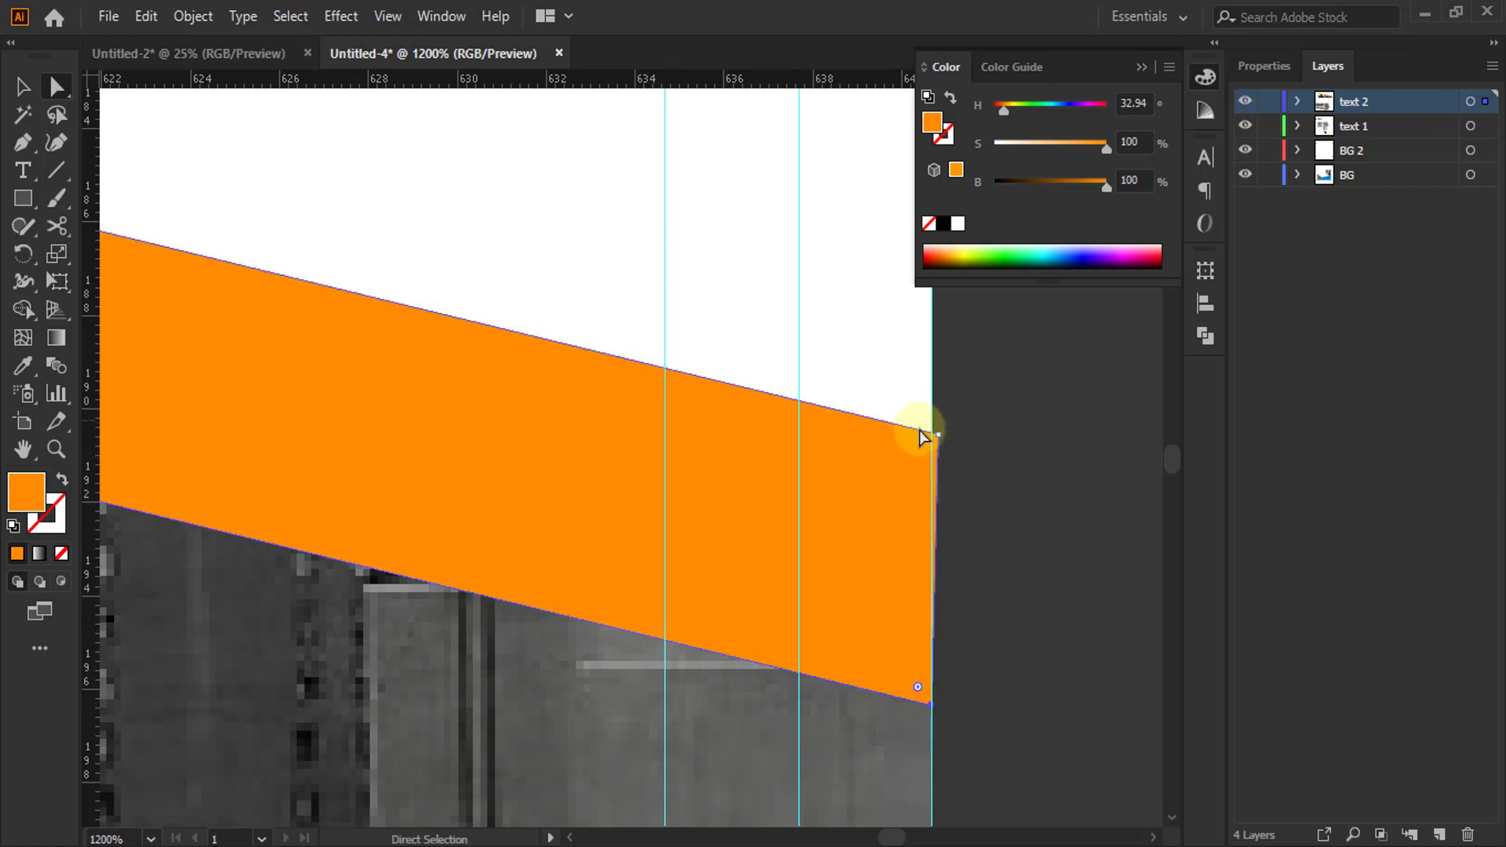
alt+scroll(949, 506, down, 10)
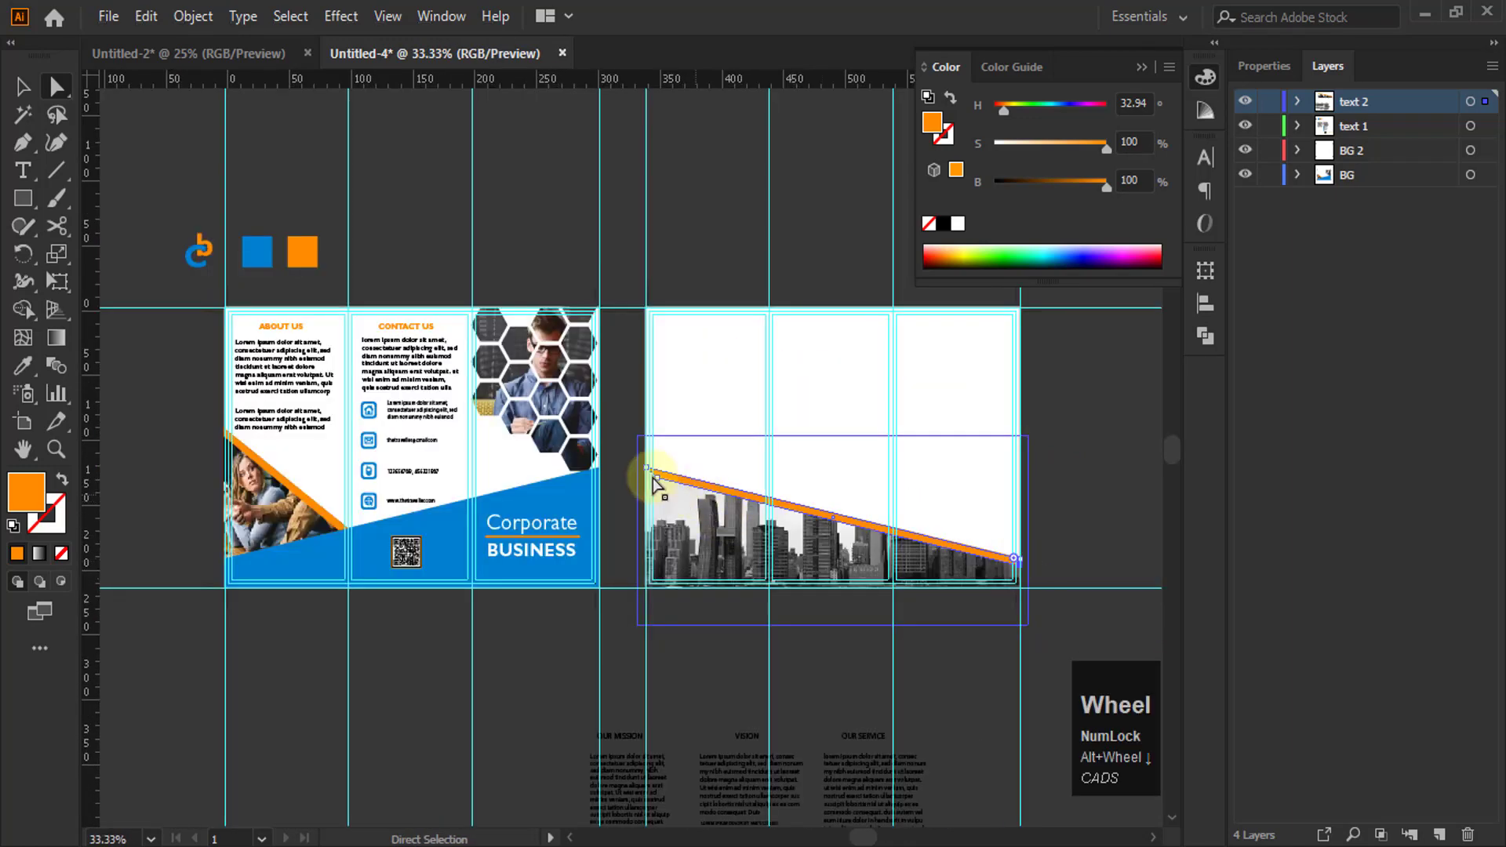
Move the orange bar's lower-left anchor point onto the inner page's left edge so that end is cut vertically
alt+scroll(654, 484, up, 5)
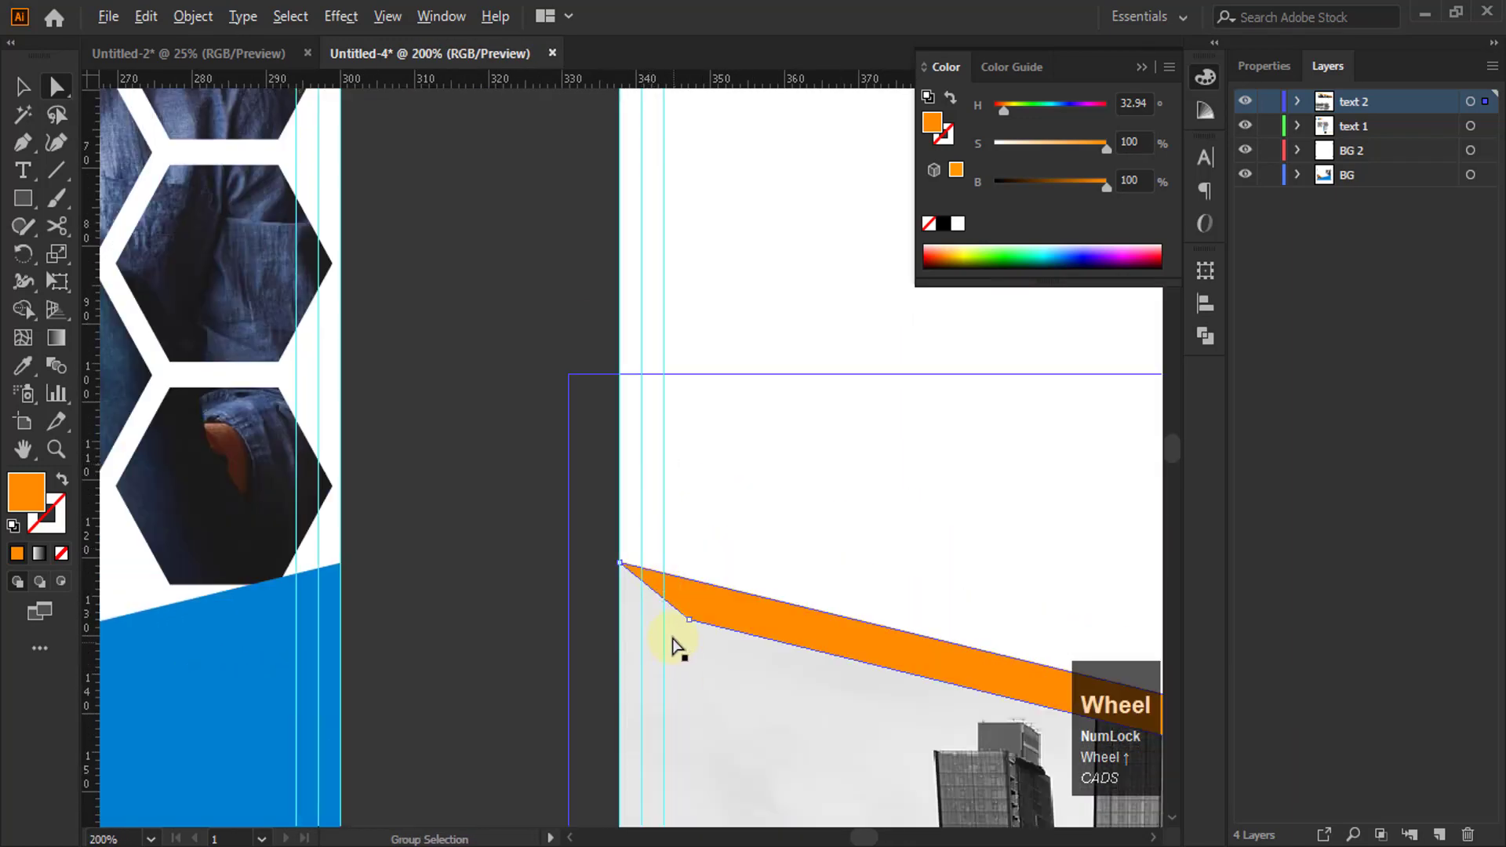
alt+scroll(673, 644, up, 3)
drag(747, 558, 467, 536)
alt+scroll(350, 493, down, 4)
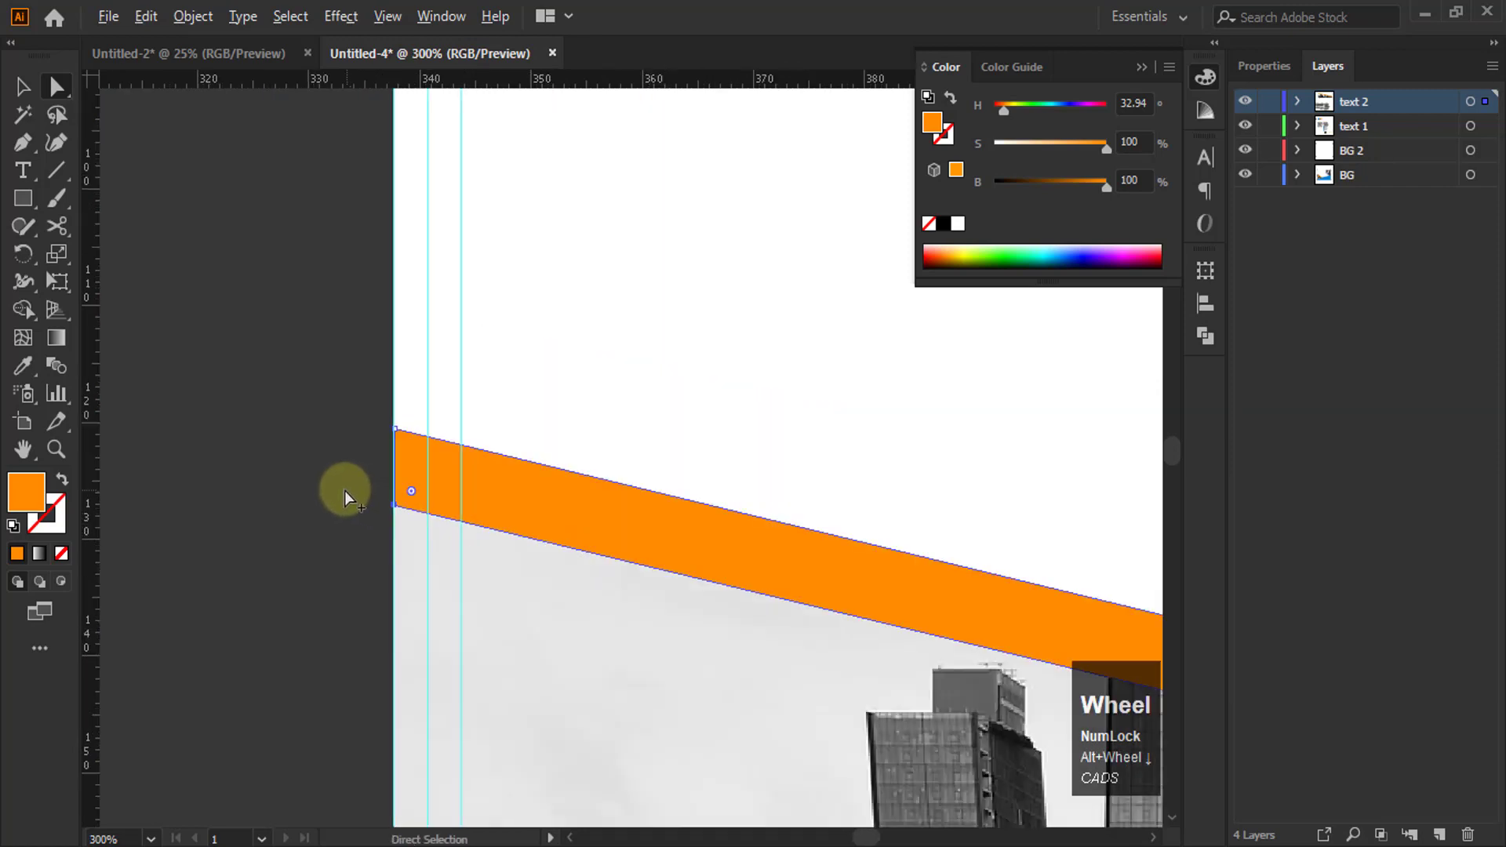
alt+scroll(345, 491, down, 4)
alt+scroll(341, 480, down, 1)
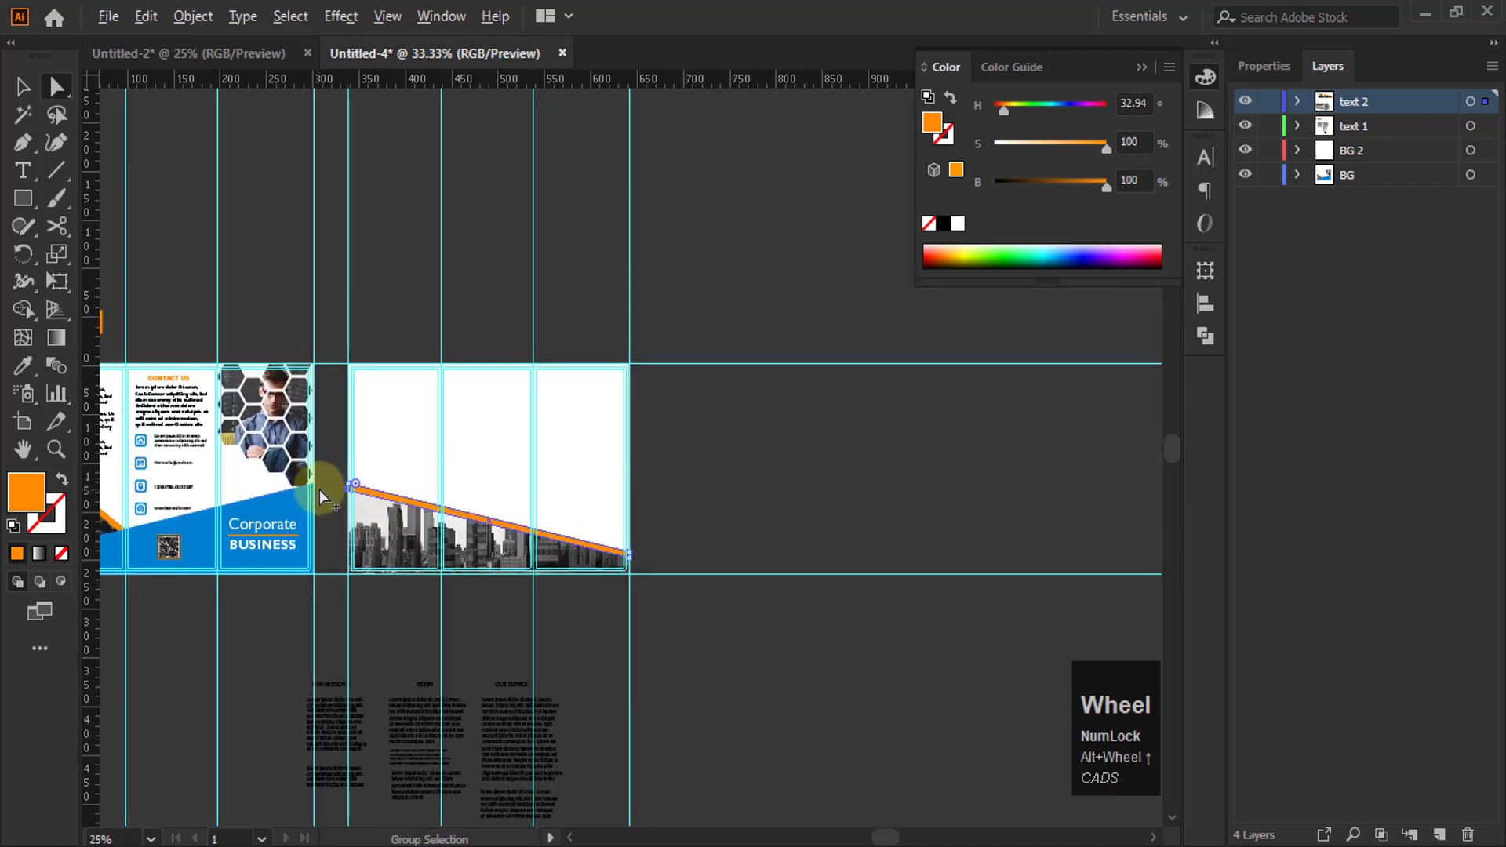
alt+scroll(345, 498, up, 2)
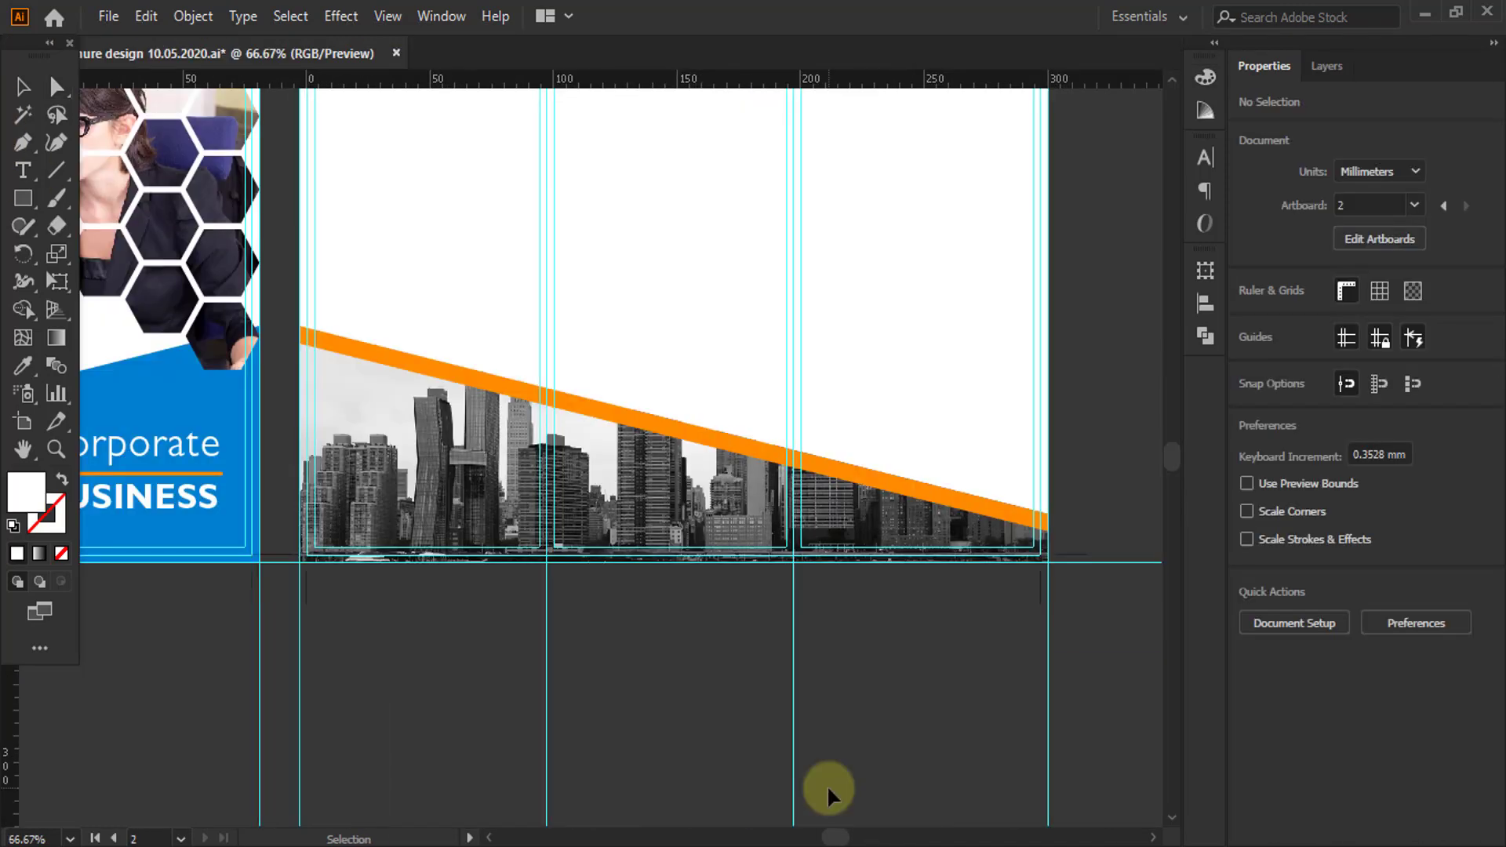
Fill the inner page's white background rectangle with the blue sampled from the front cover using the Eyedropper
alt+scroll(692, 613, down, 1)
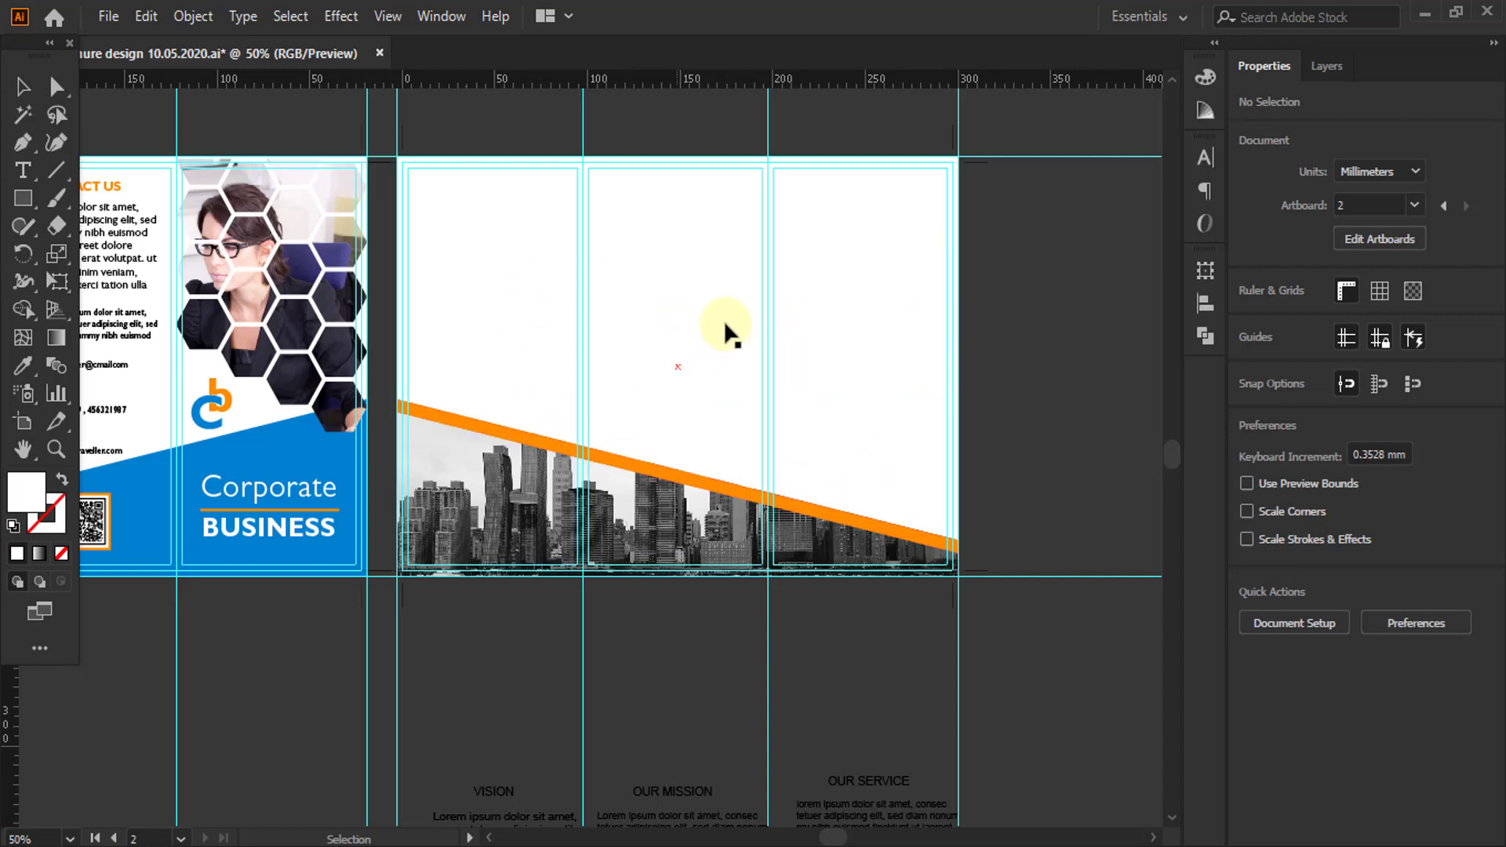
click(895, 274)
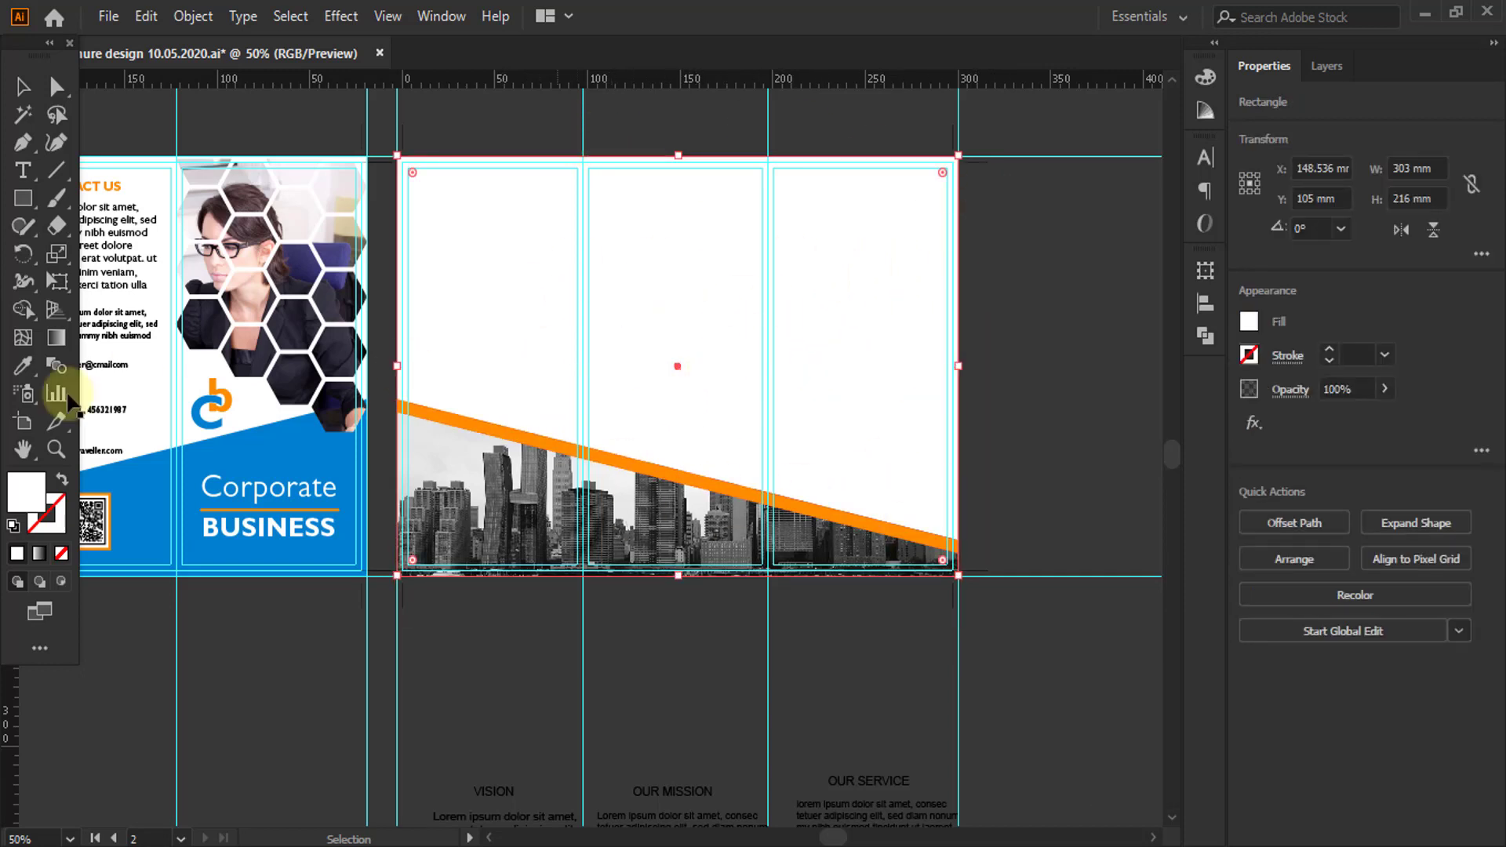
click(23, 368)
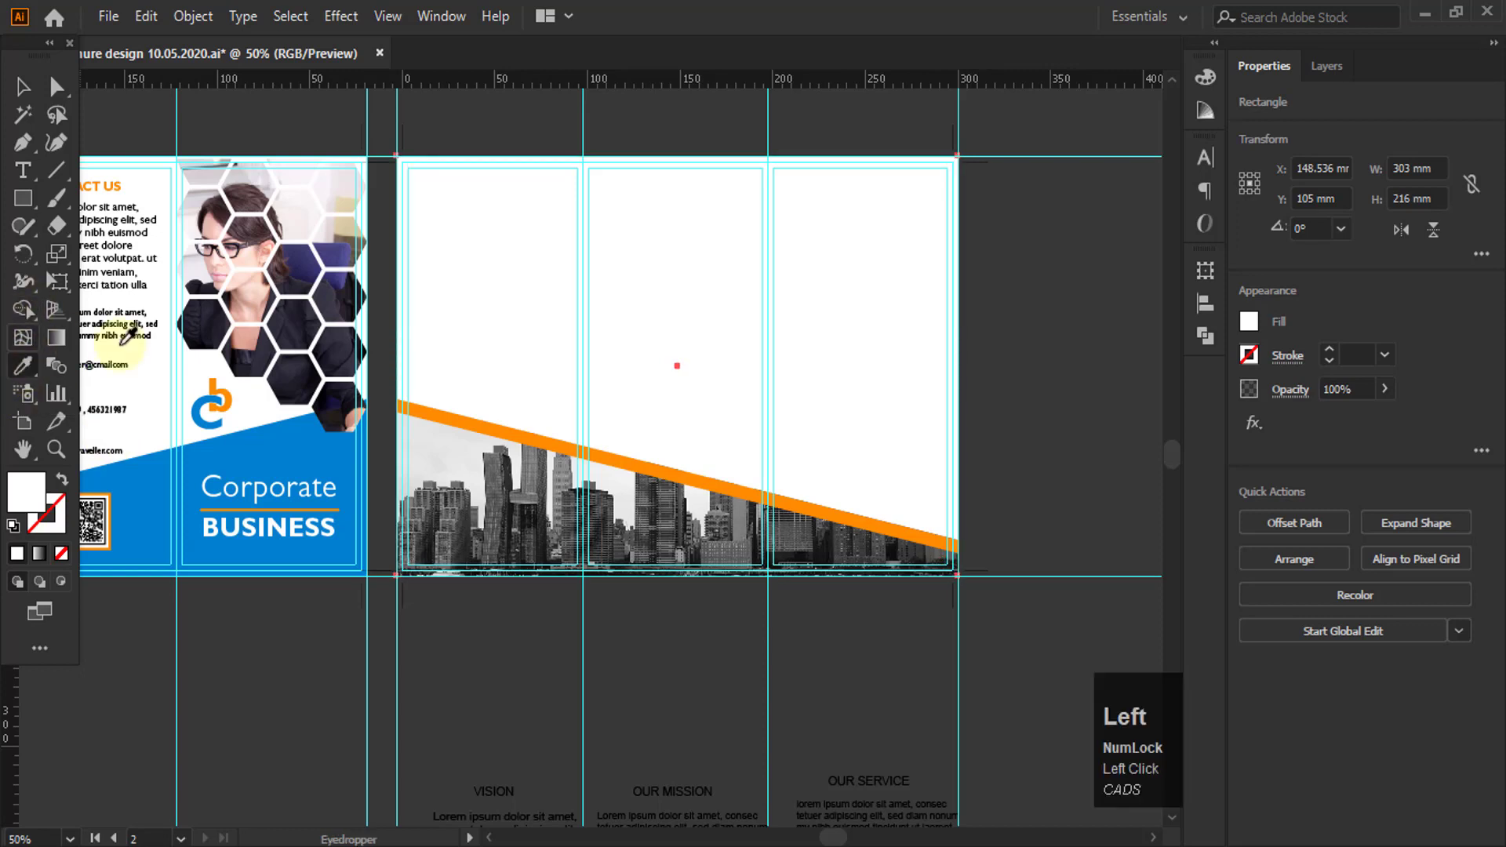
click(276, 450)
click(23, 86)
click(736, 491)
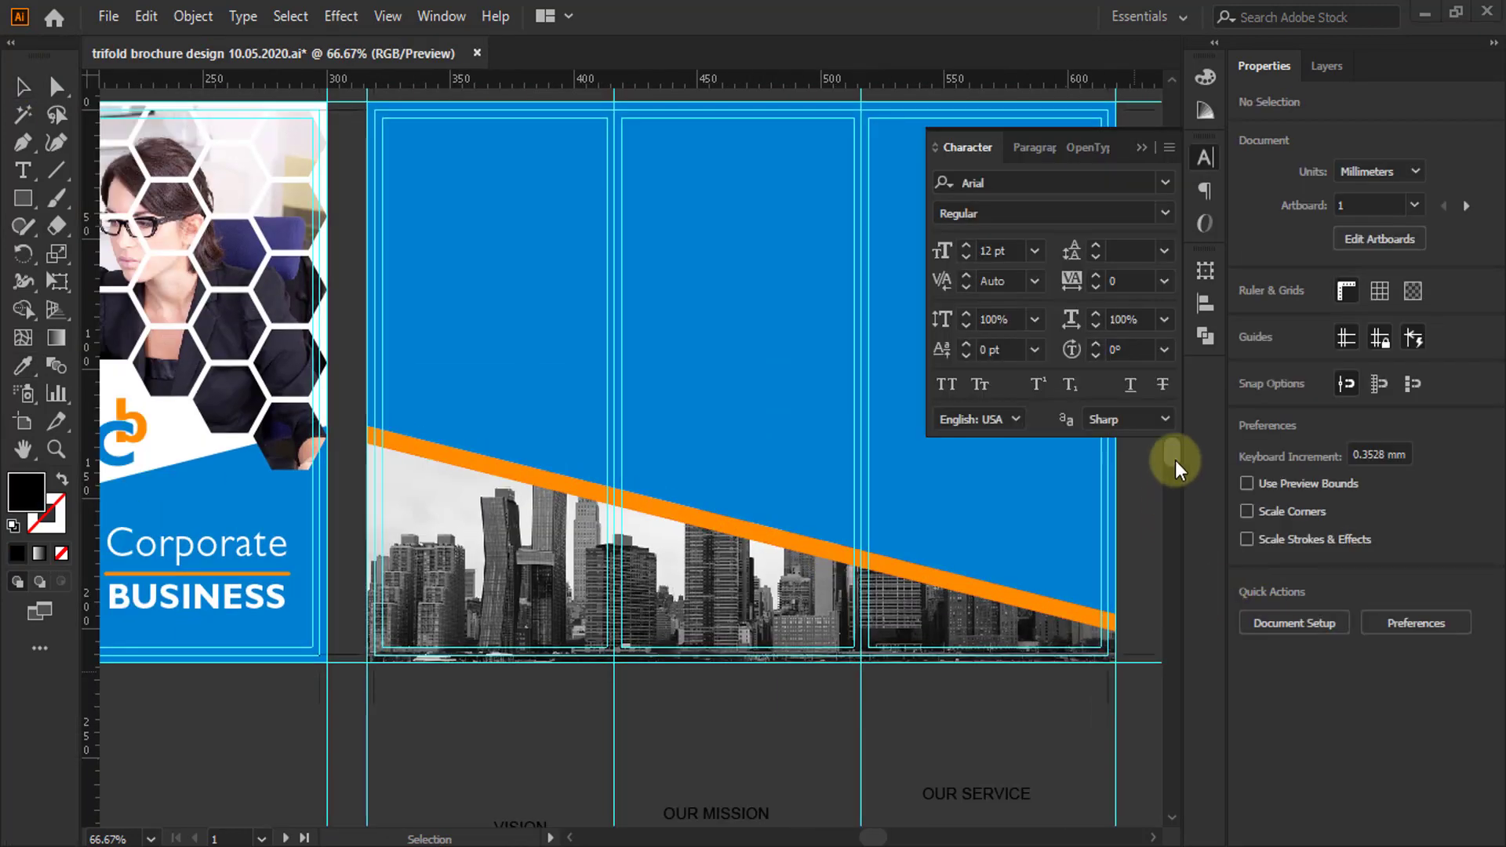
Move the VISION heading and its two paragraphs from below the artboards into the inner page's first panel, centred between the margins
drag(1175, 460, 1175, 480)
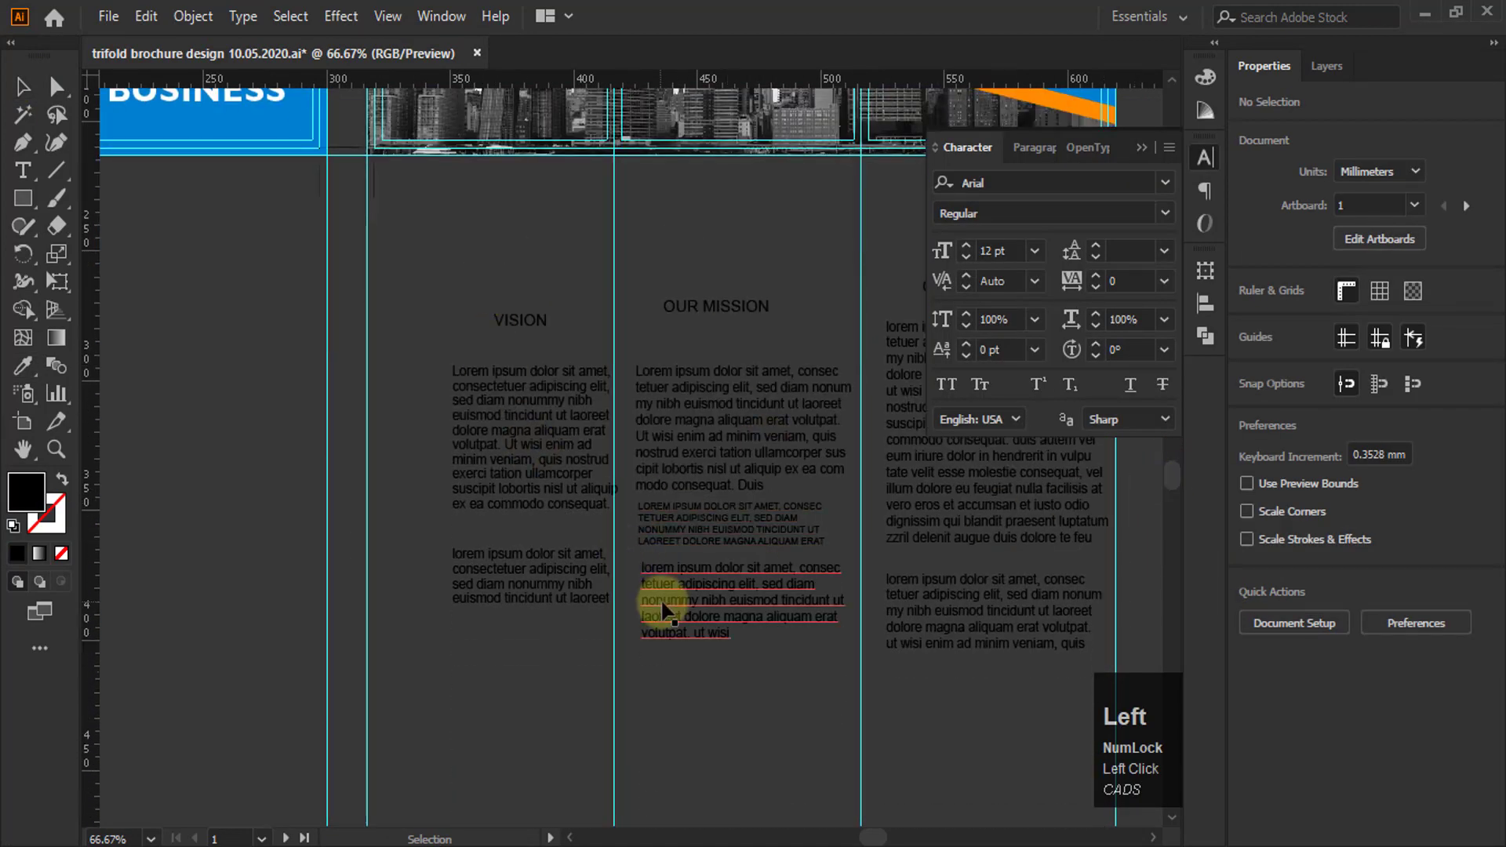
scroll(659, 600, up, 1)
drag(440, 325, 568, 659)
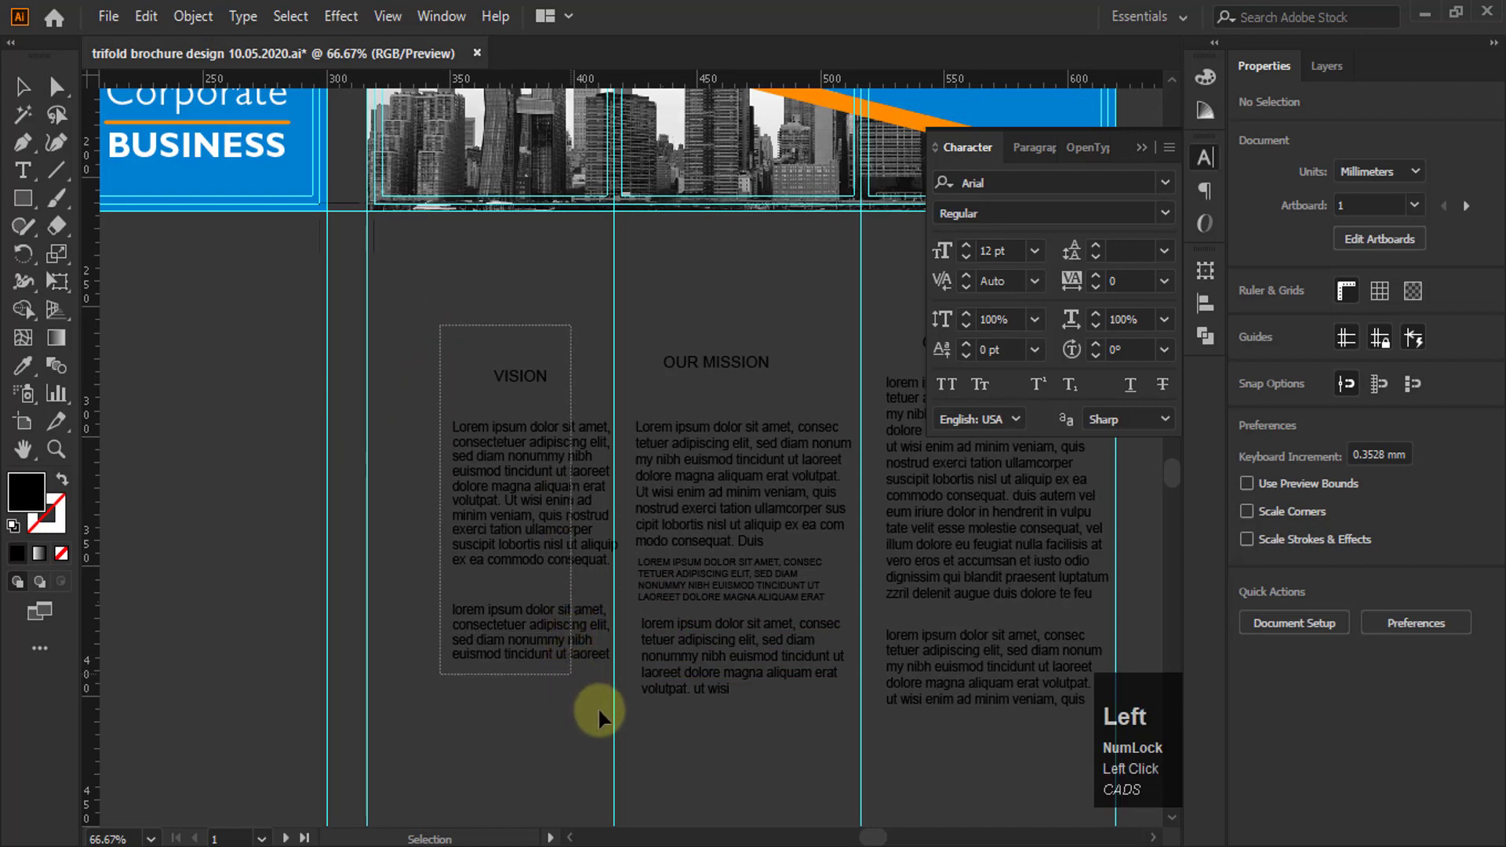
drag(598, 707, 596, 706)
alt+scroll(507, 652, down, 2)
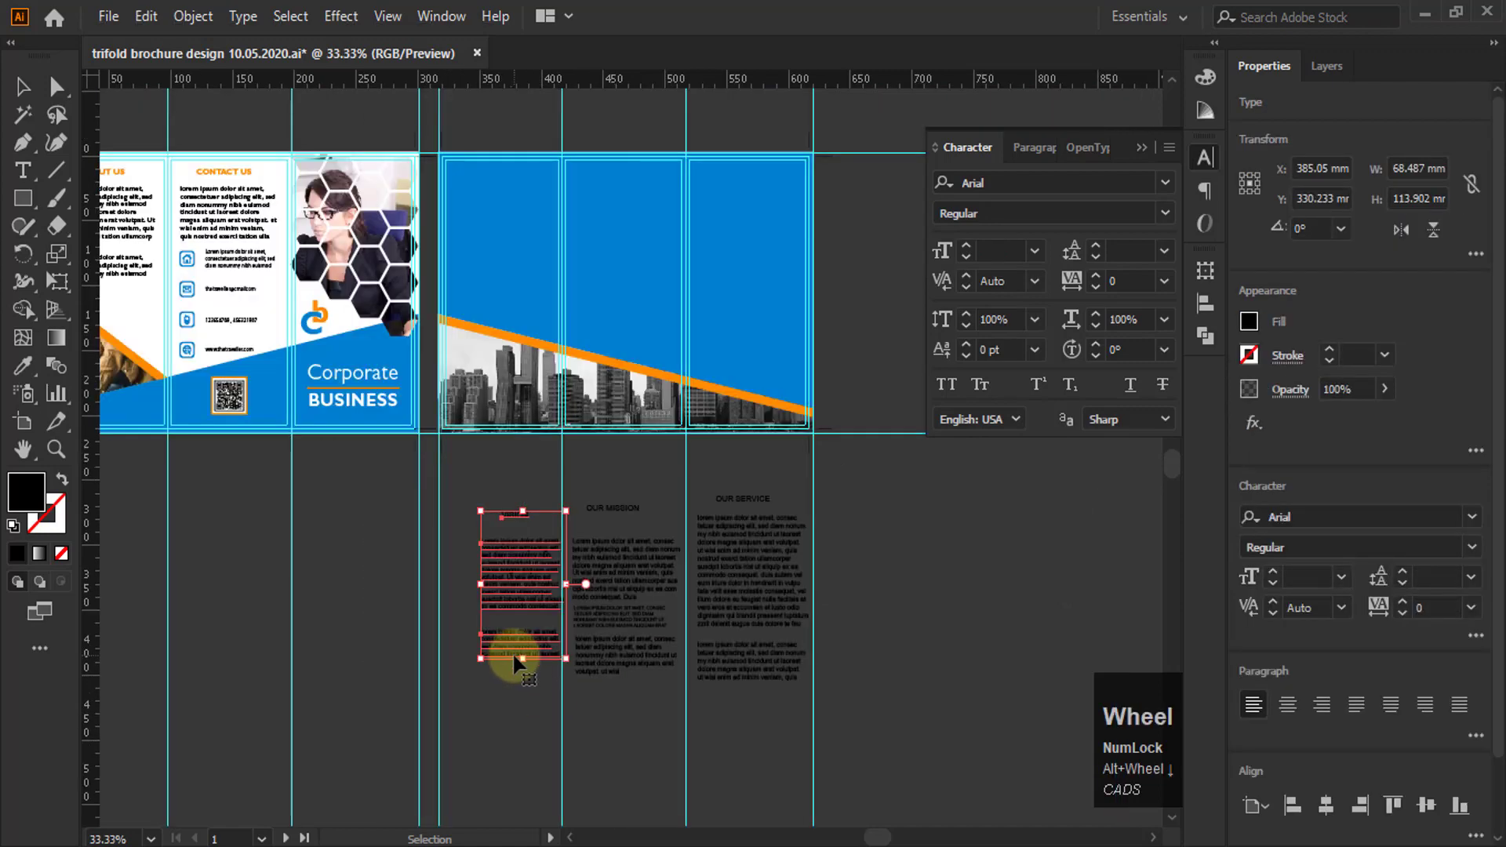
drag(522, 557, 482, 195)
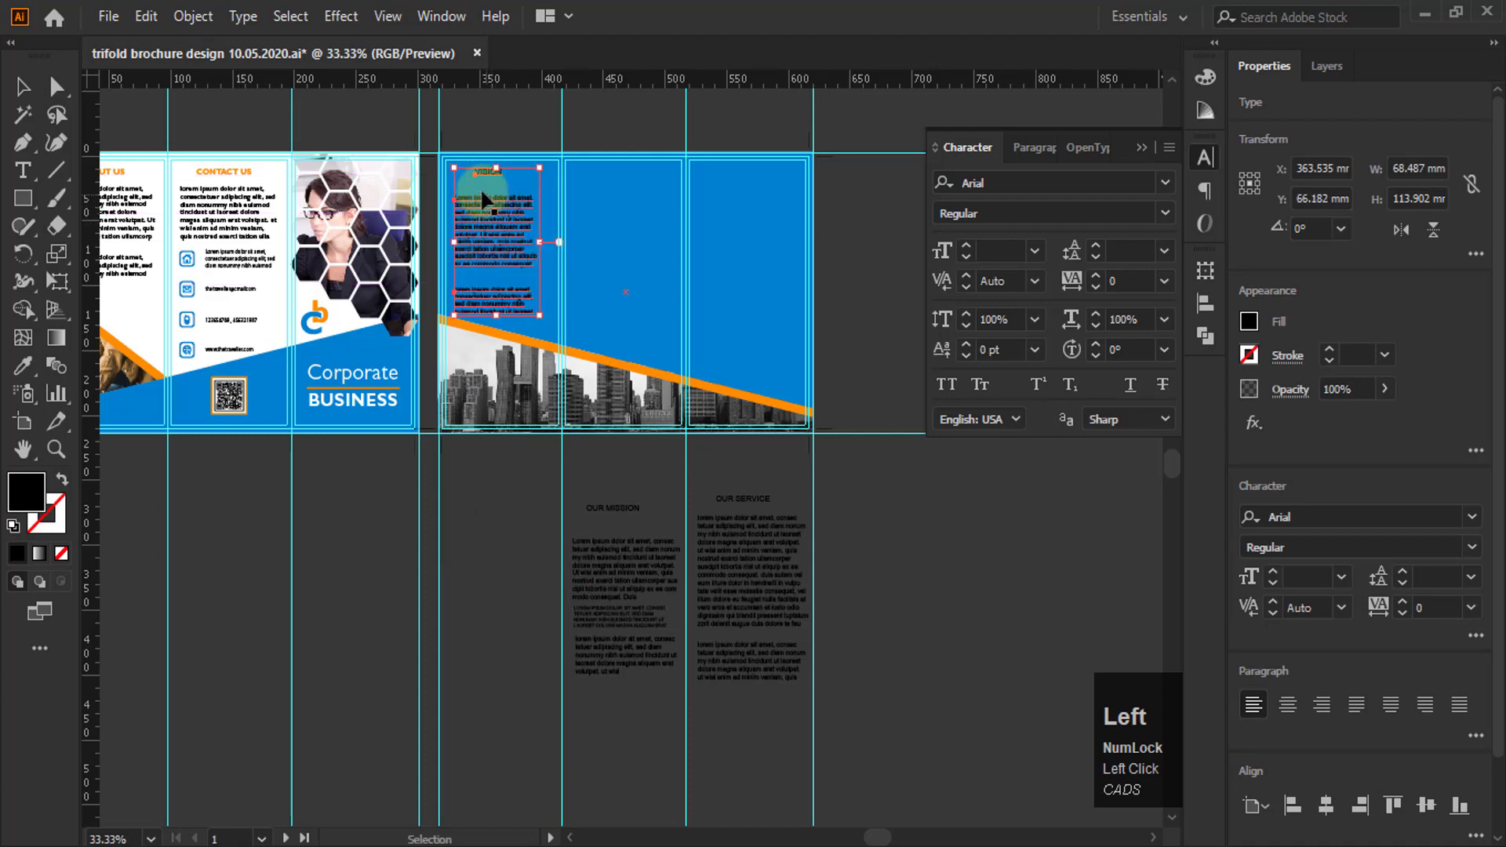
alt+scroll(480, 160, up, 2)
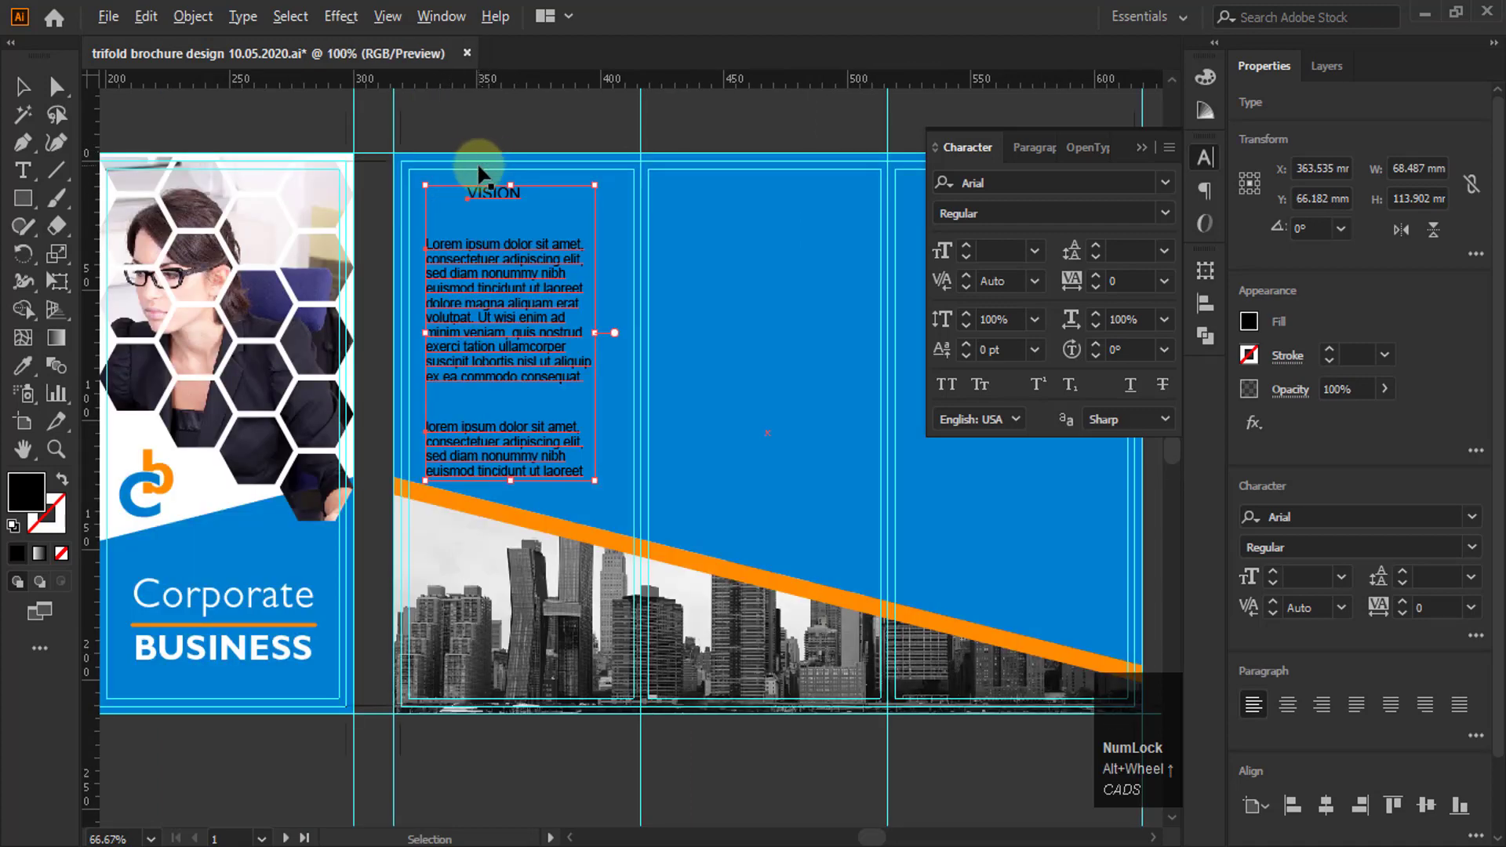
alt+scroll(477, 161, up, 2)
drag(543, 227, 582, 219)
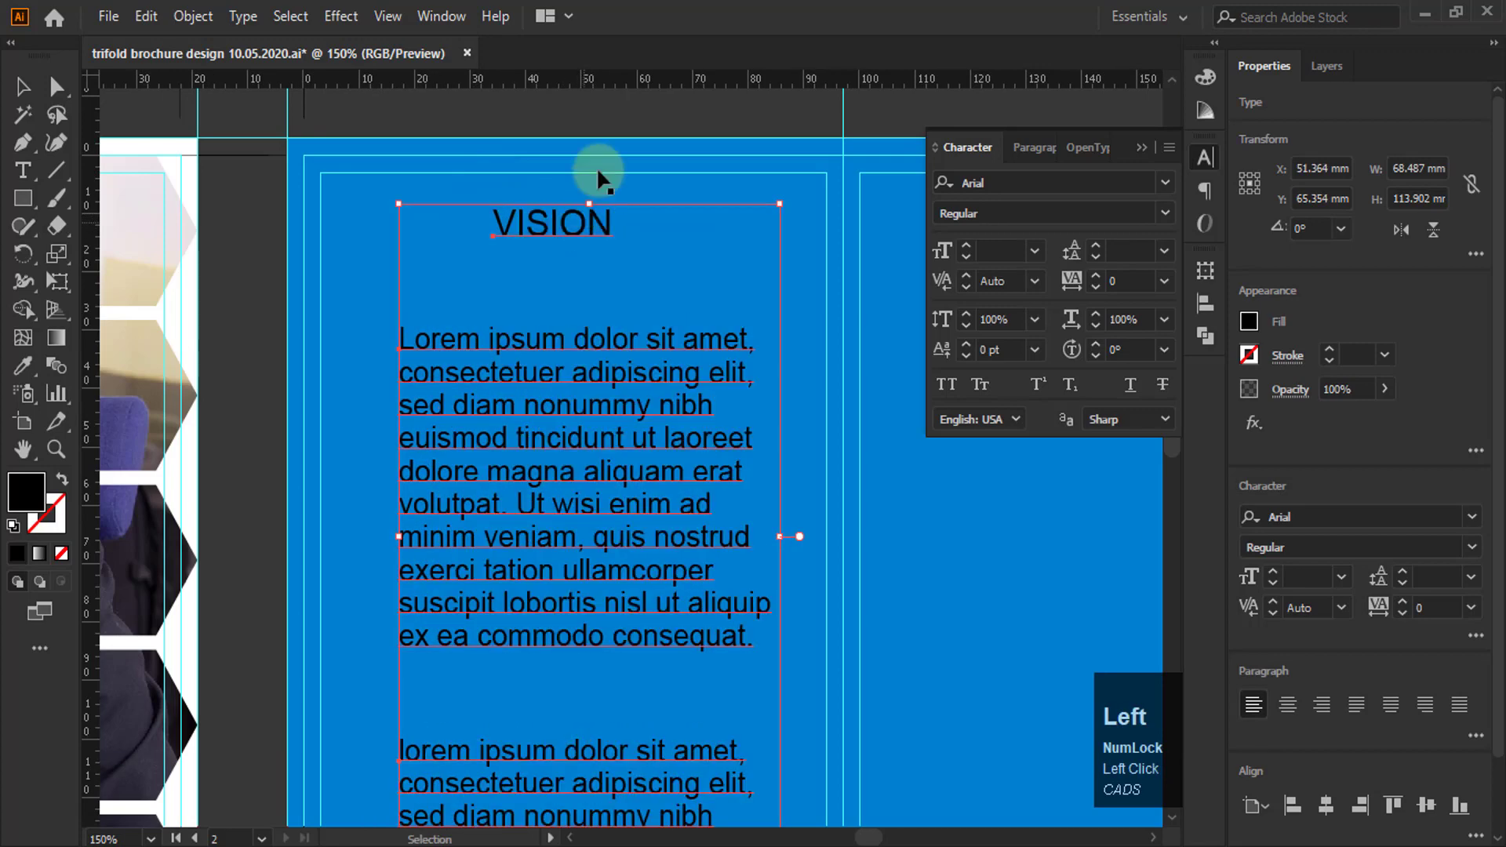
click(604, 122)
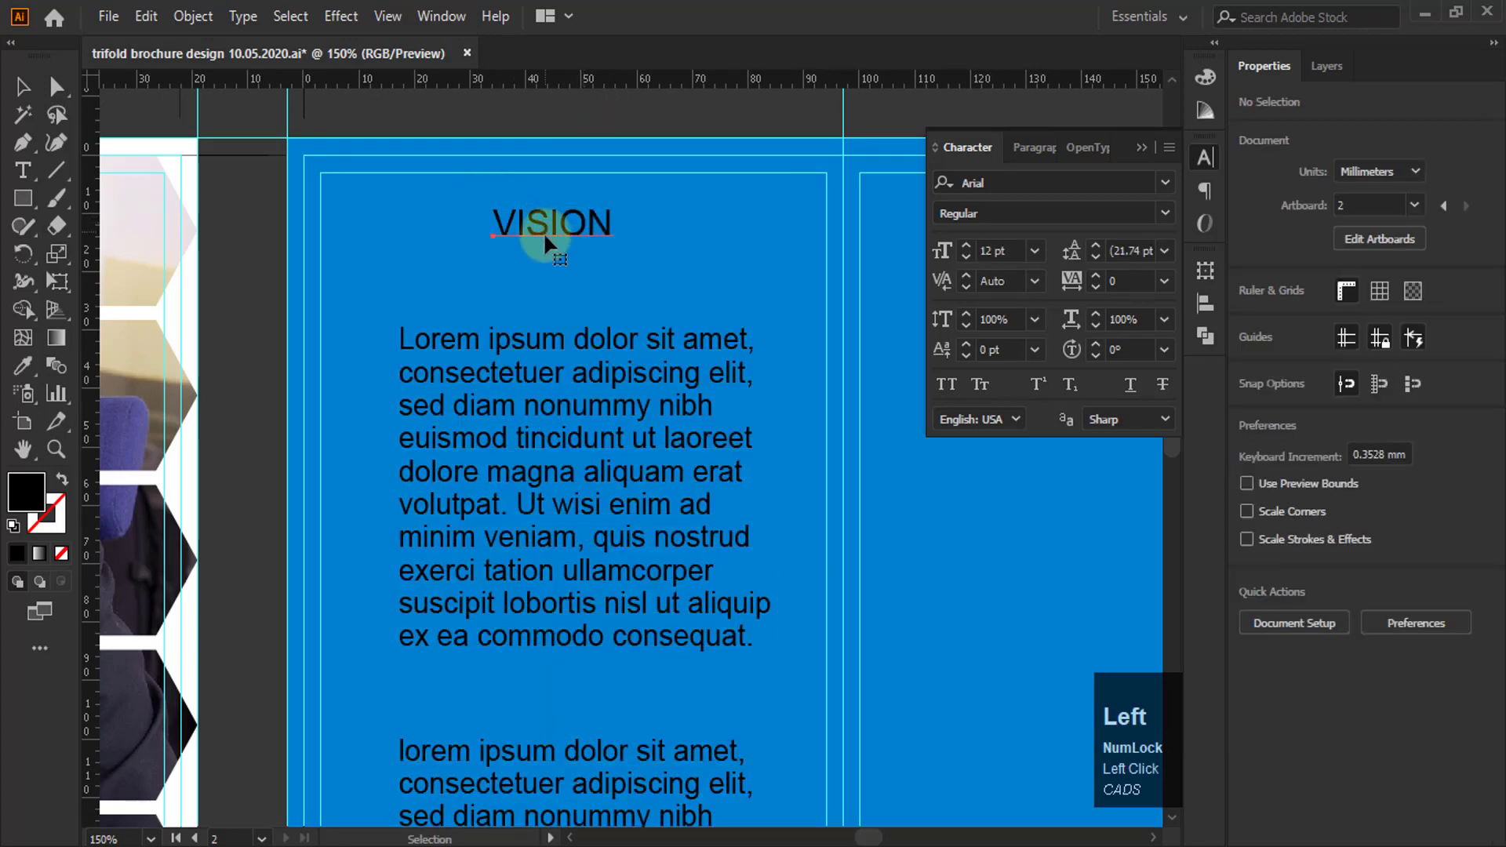
Align the top of the VISION heading with the CONTACT US heading on the first page, using CONTACT US as key object
click(547, 239)
drag(547, 247, 548, 263)
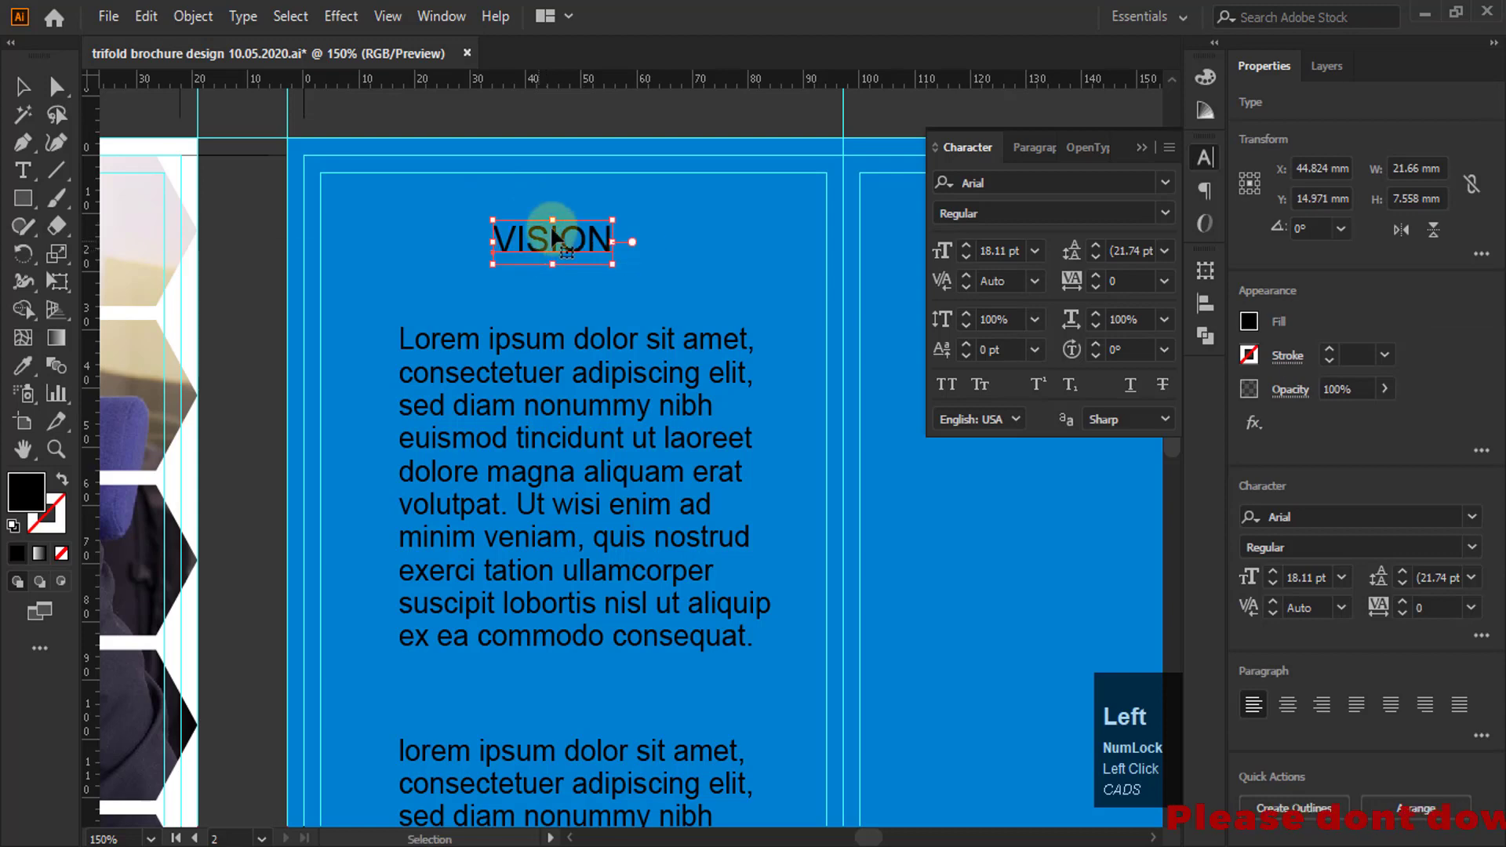
alt+scroll(626, 243, down, 1)
alt+scroll(643, 284, down, 1)
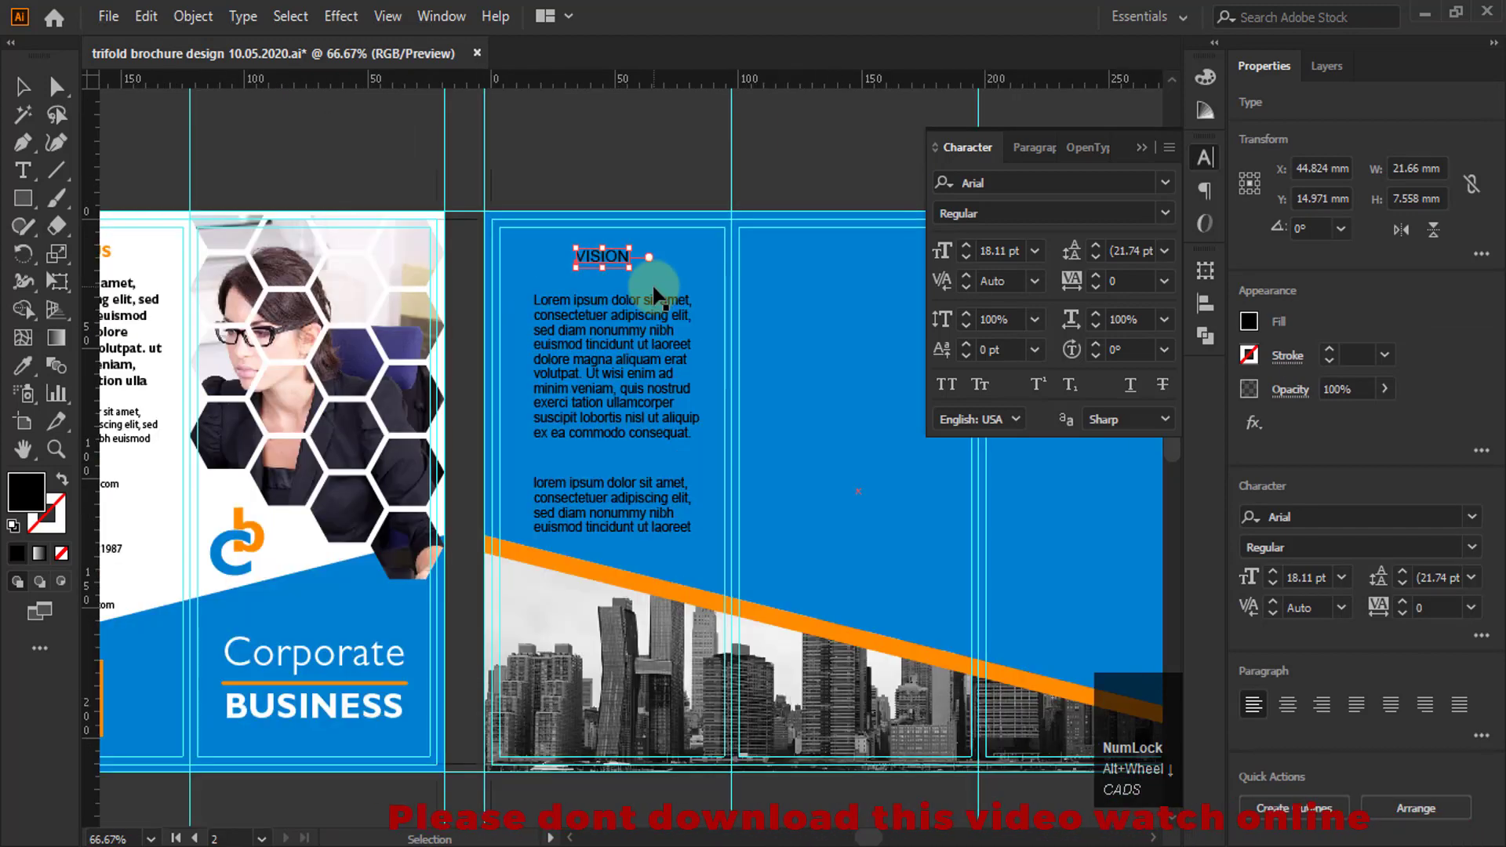
scroll(662, 299, down, 1)
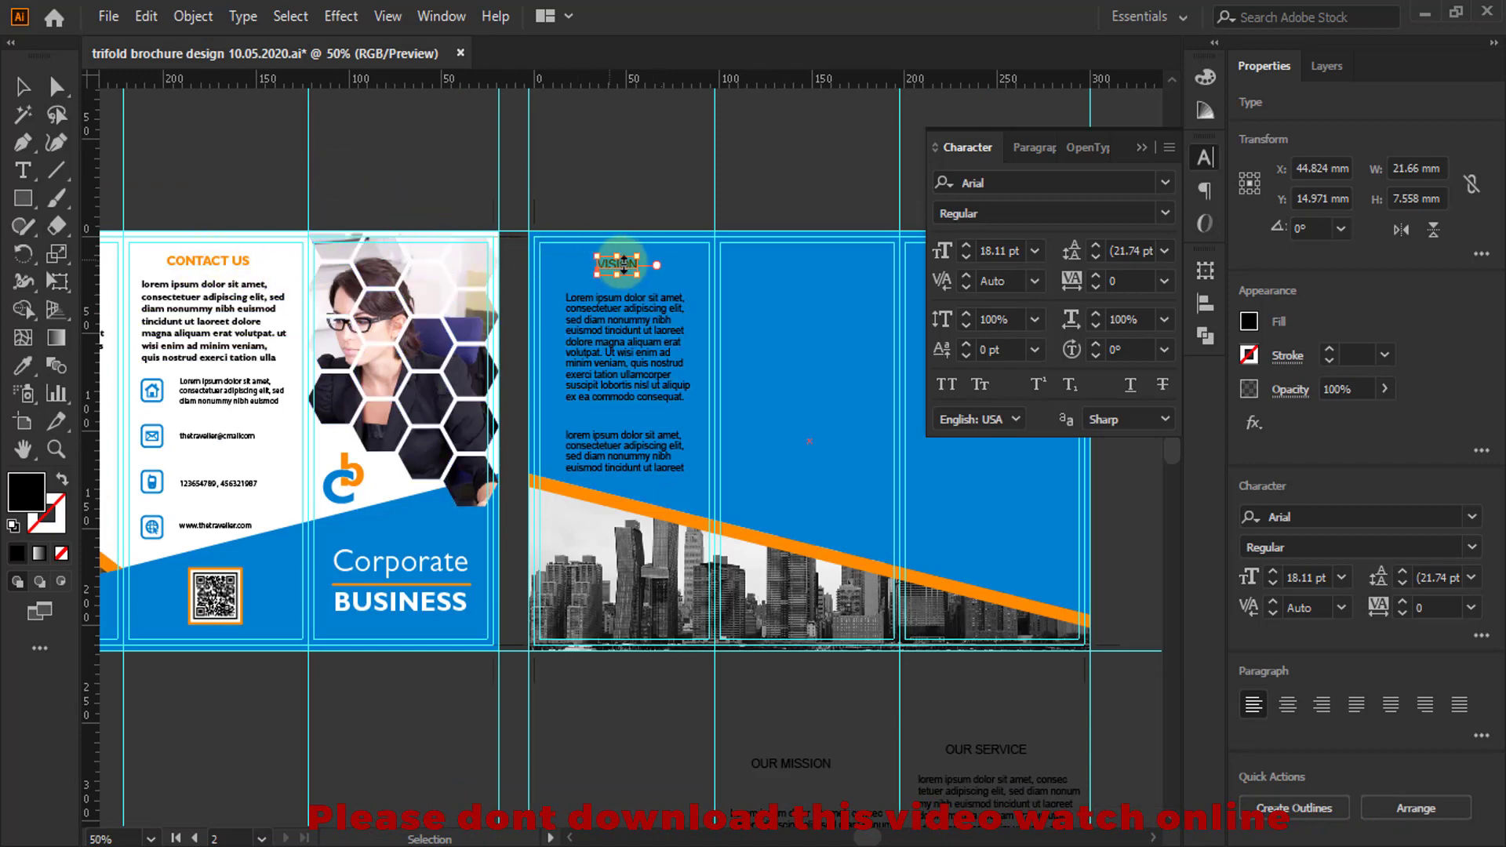
shift+click(224, 261)
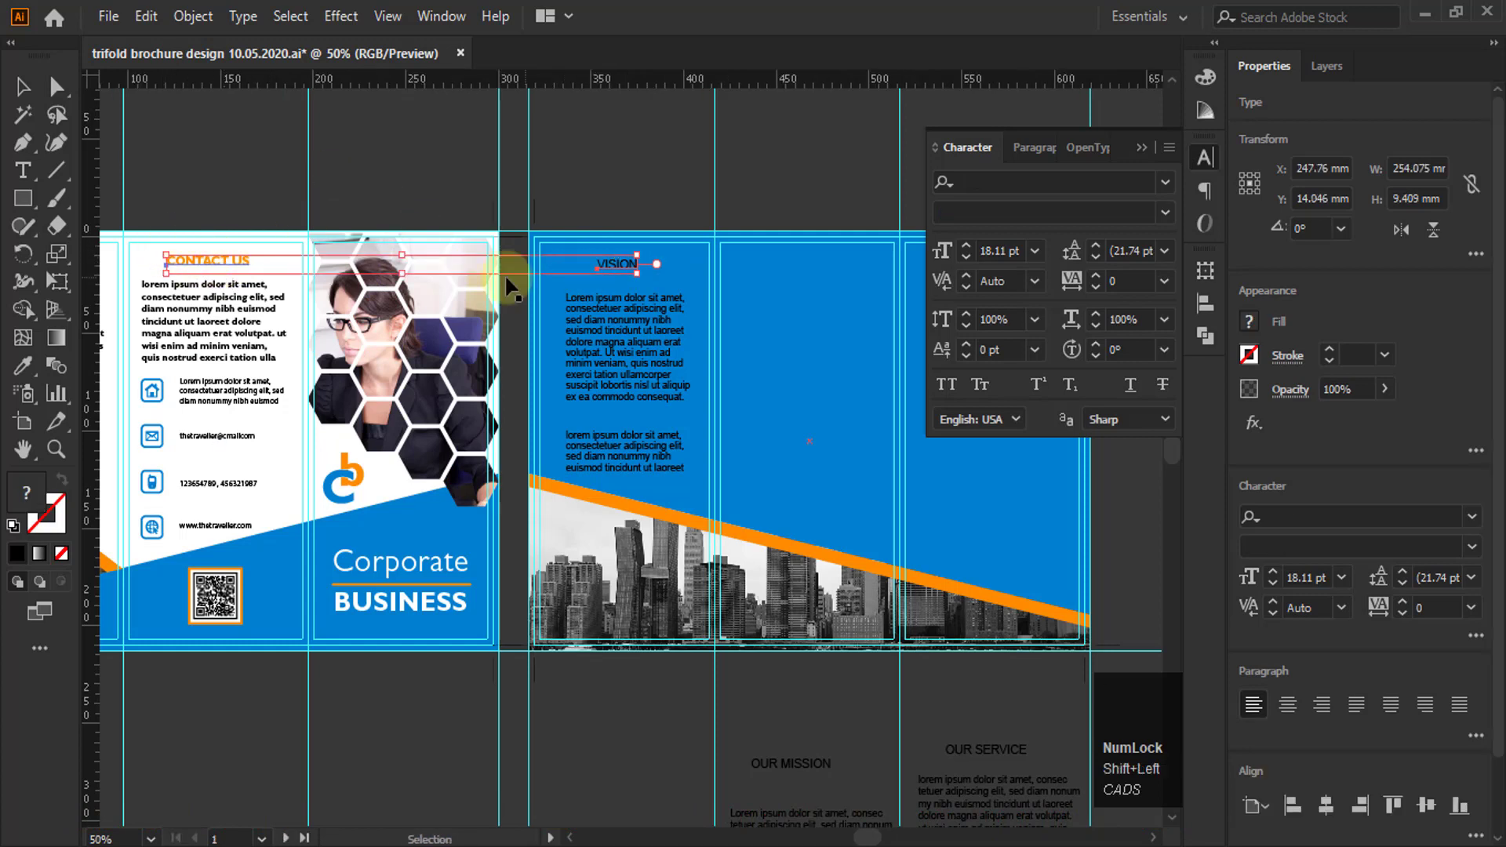
click(1206, 307)
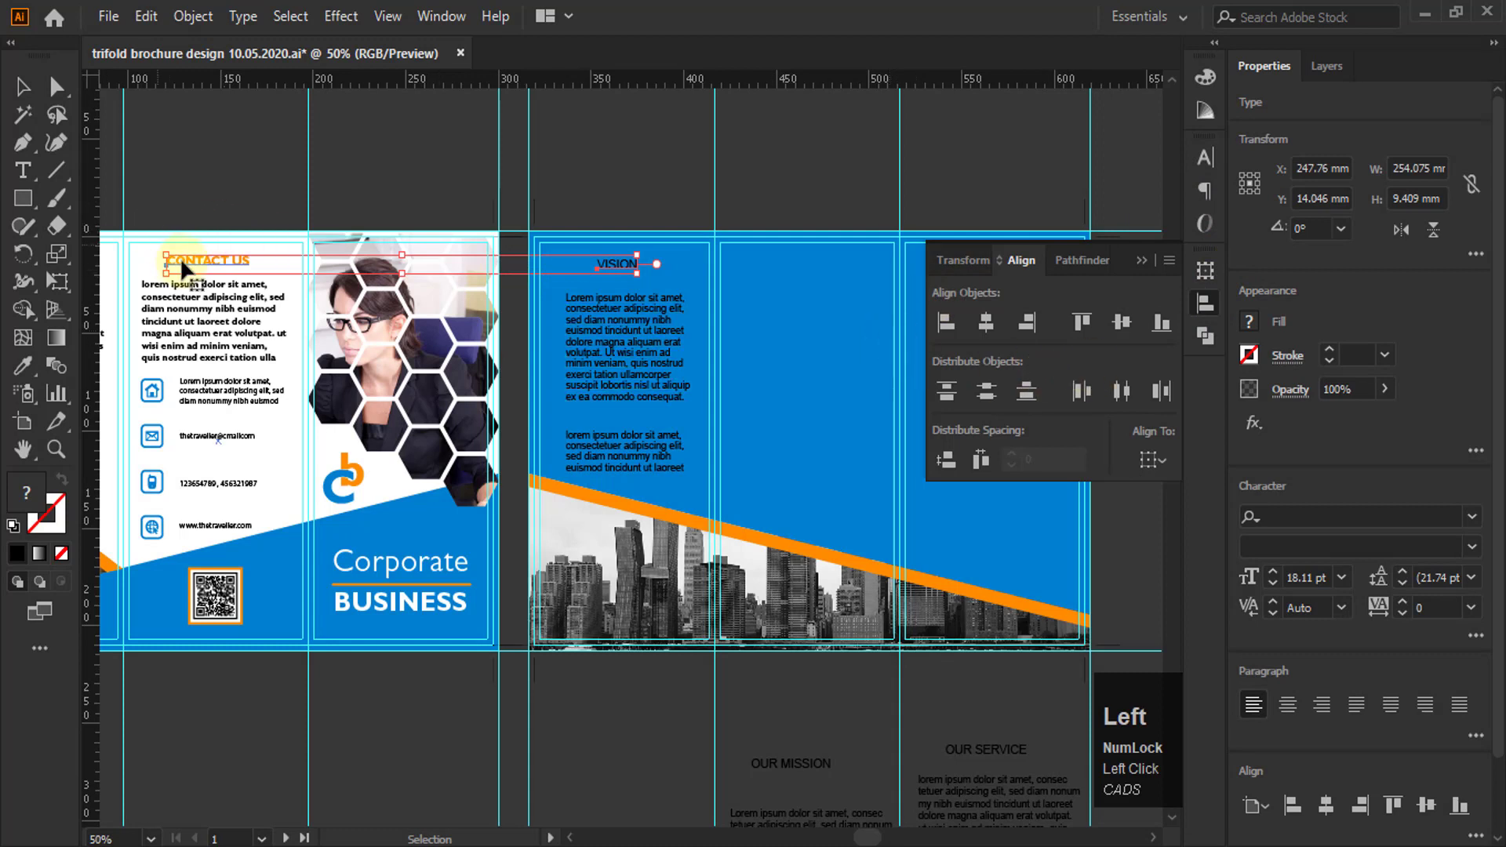
click(199, 263)
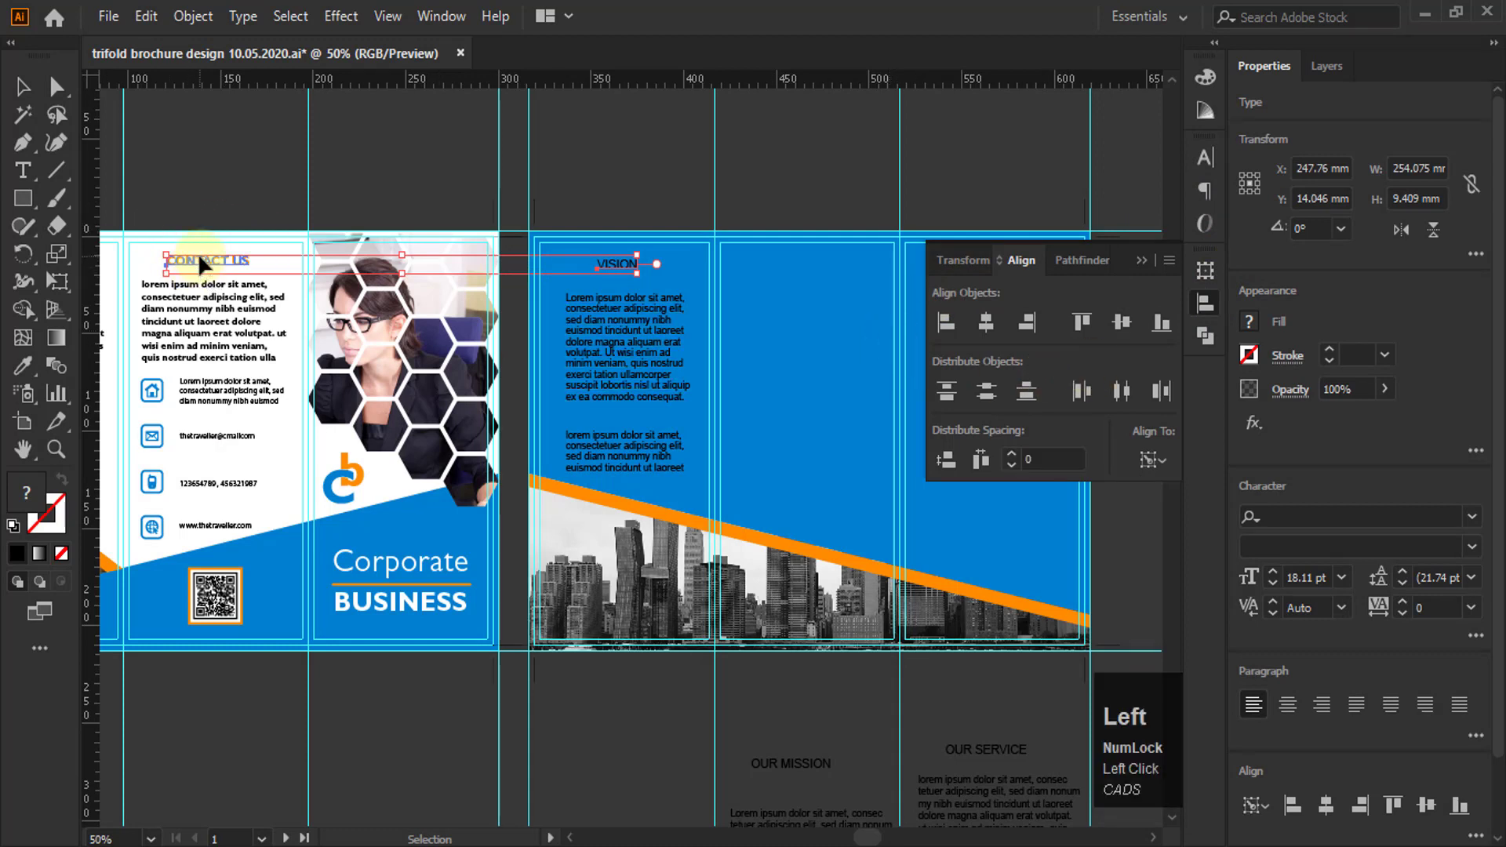
click(1080, 323)
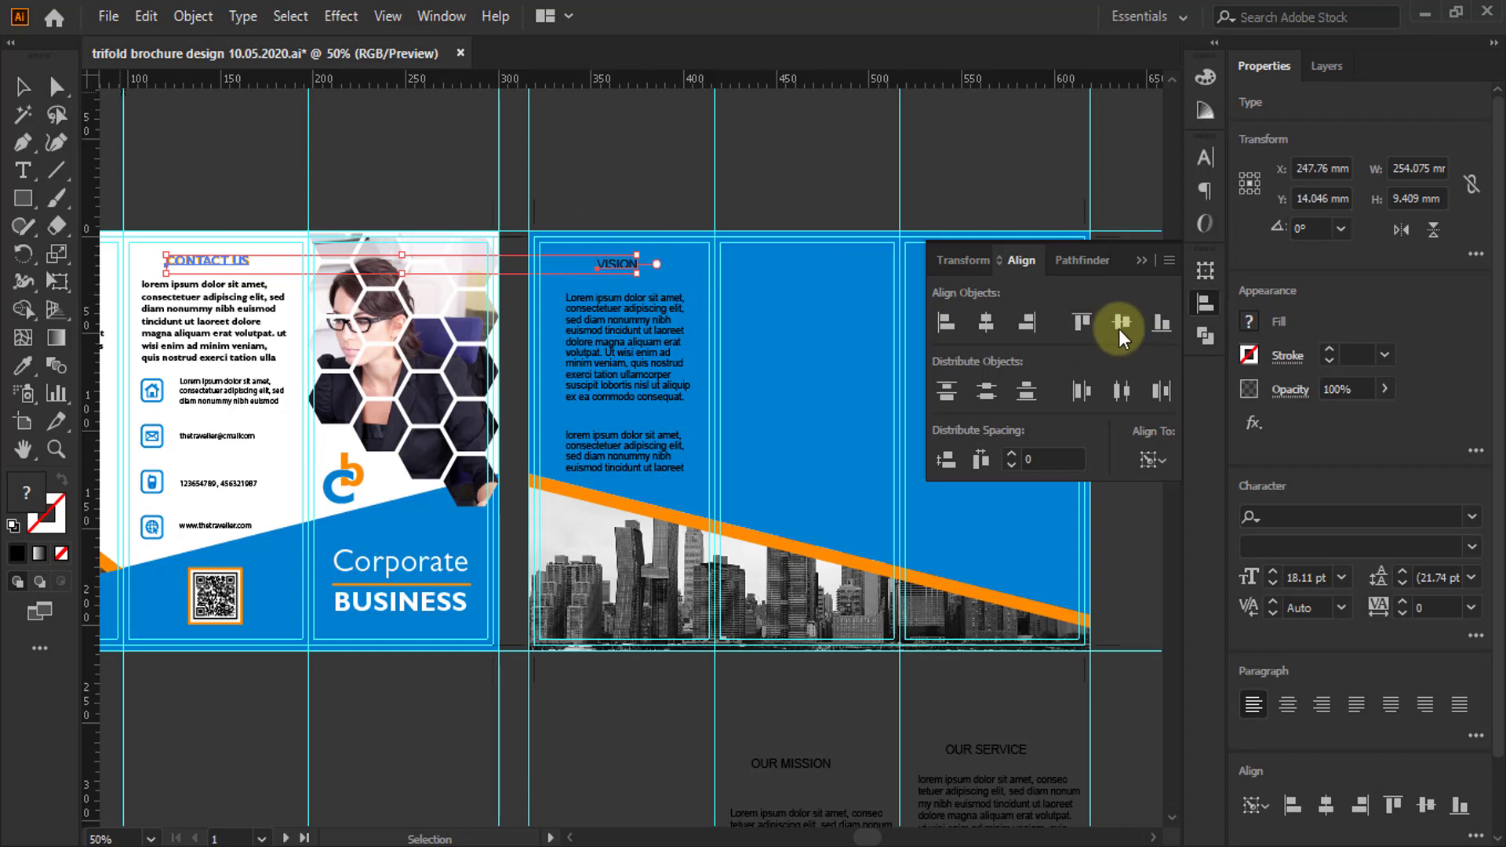
click(1079, 322)
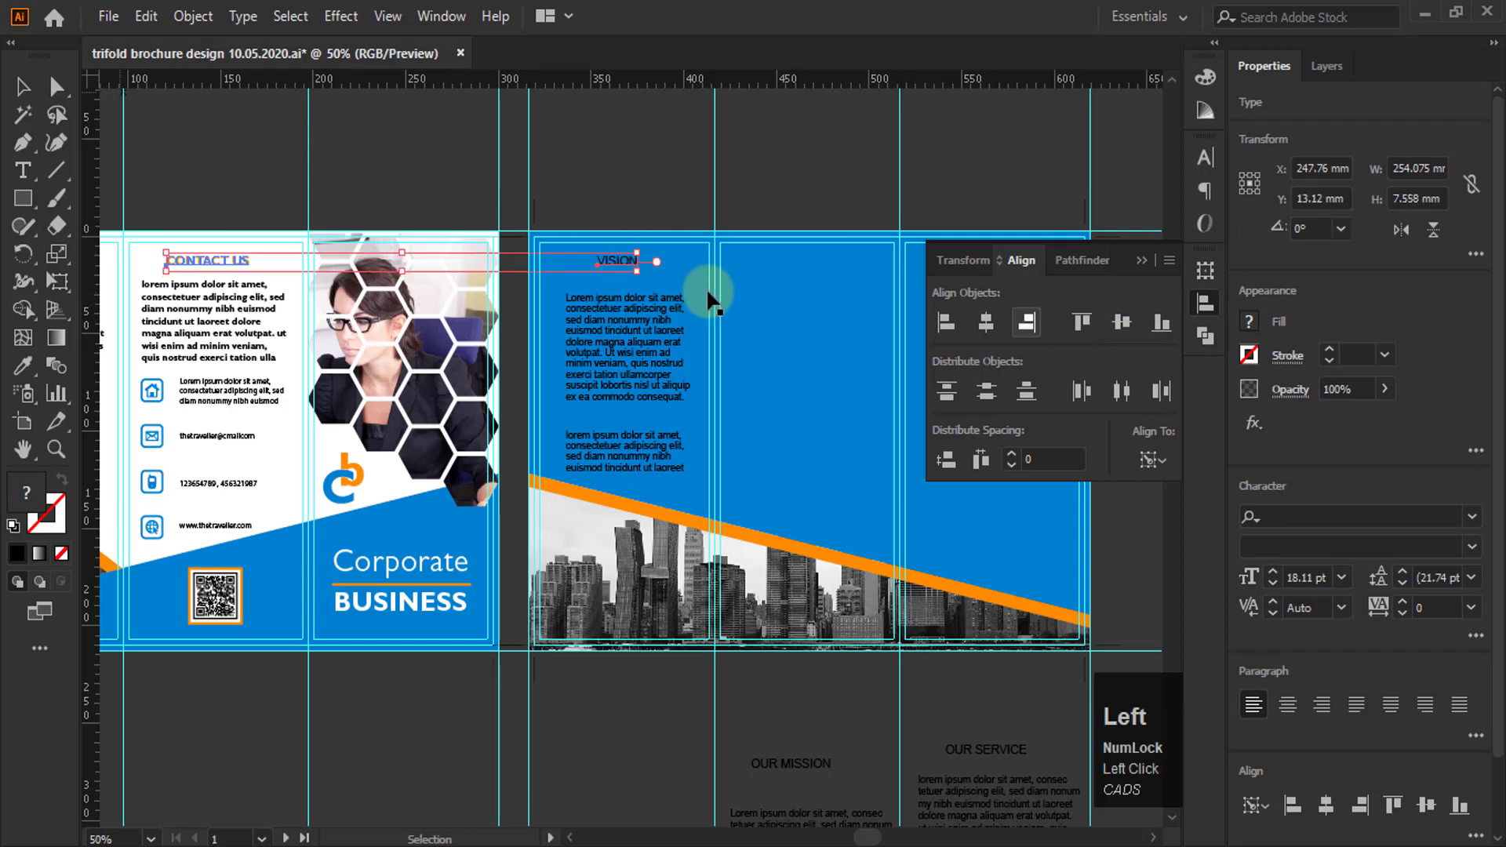
click(606, 197)
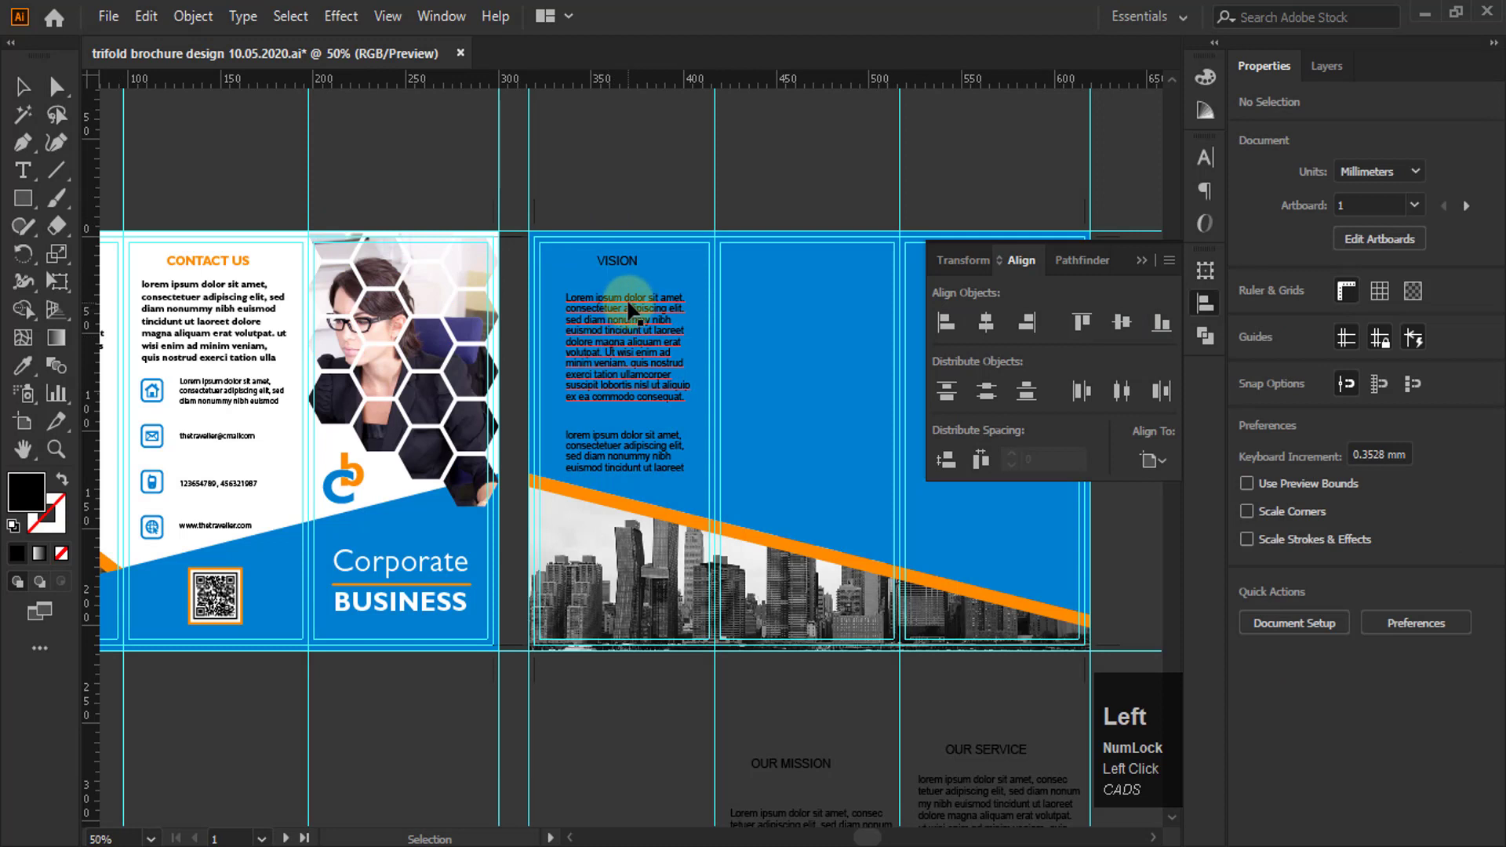
Move the first VISION paragraph up toward its heading and the second paragraph up closer beneath the first
key(Left)
drag(629, 303, 630, 299)
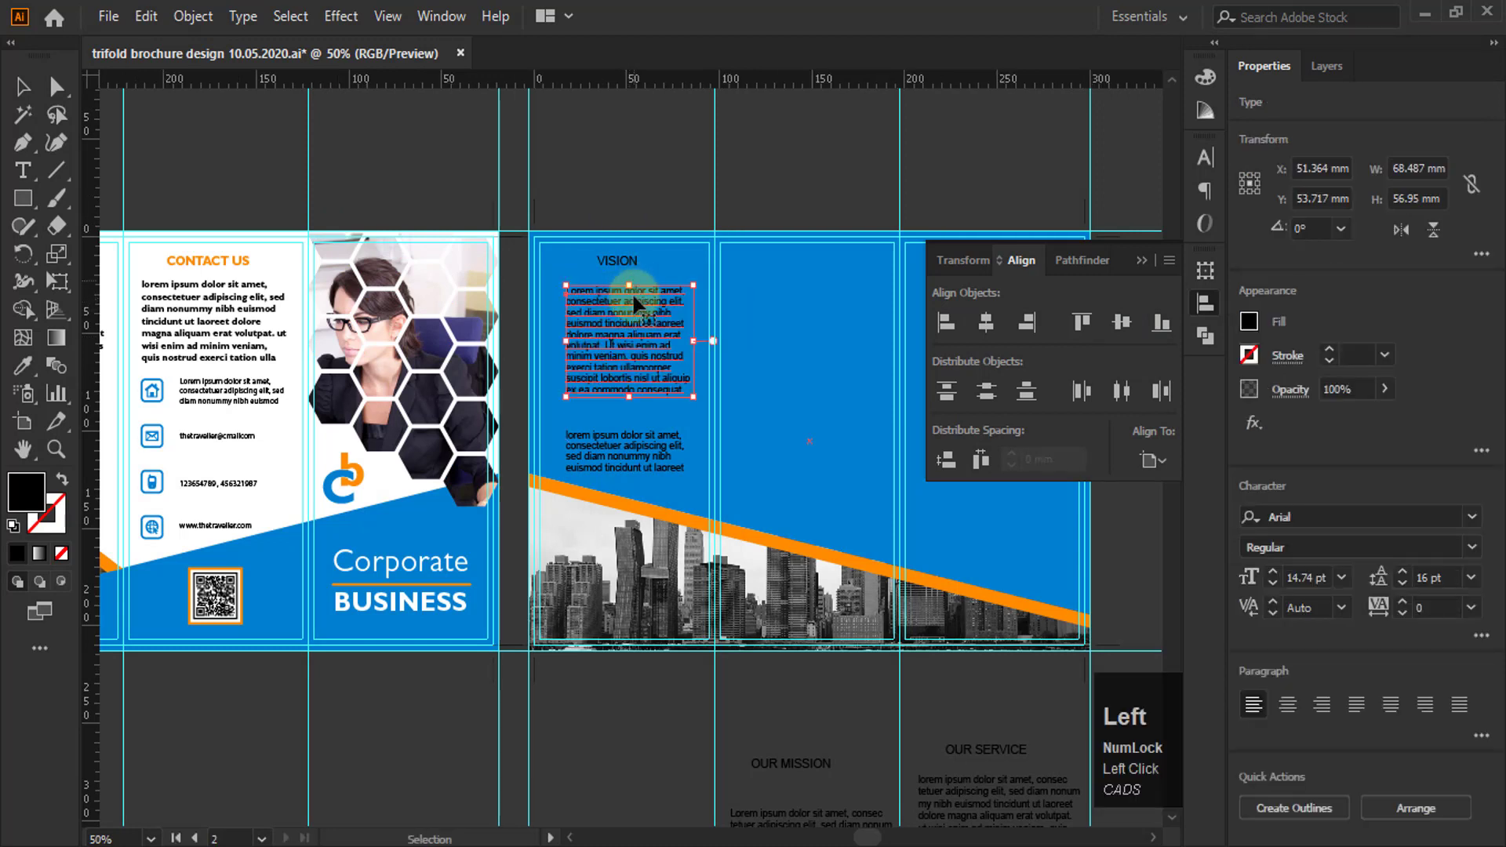
click(664, 185)
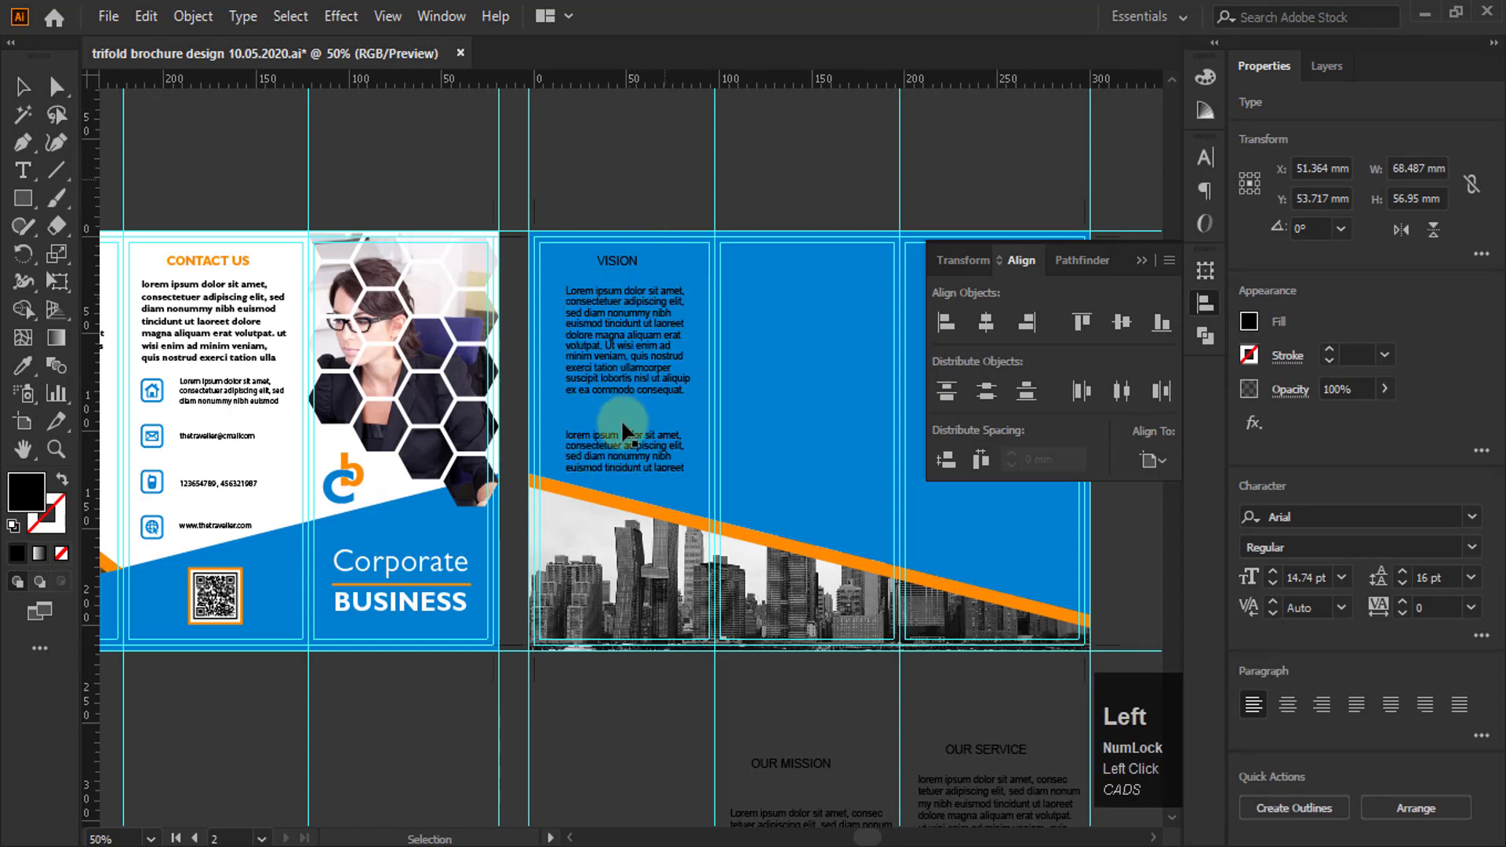
click(633, 439)
click(596, 428)
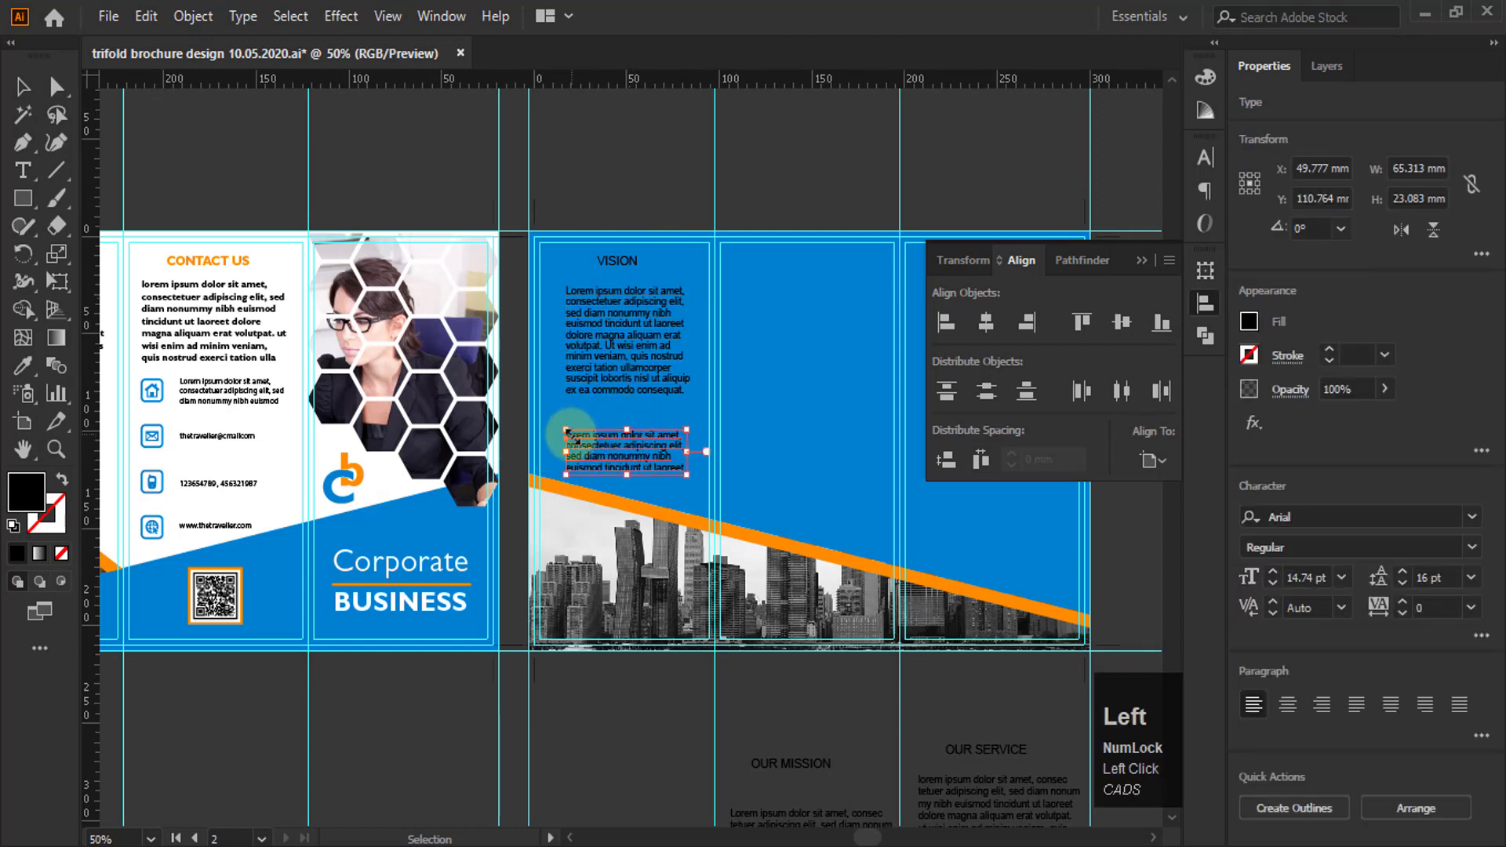
drag(596, 428, 600, 416)
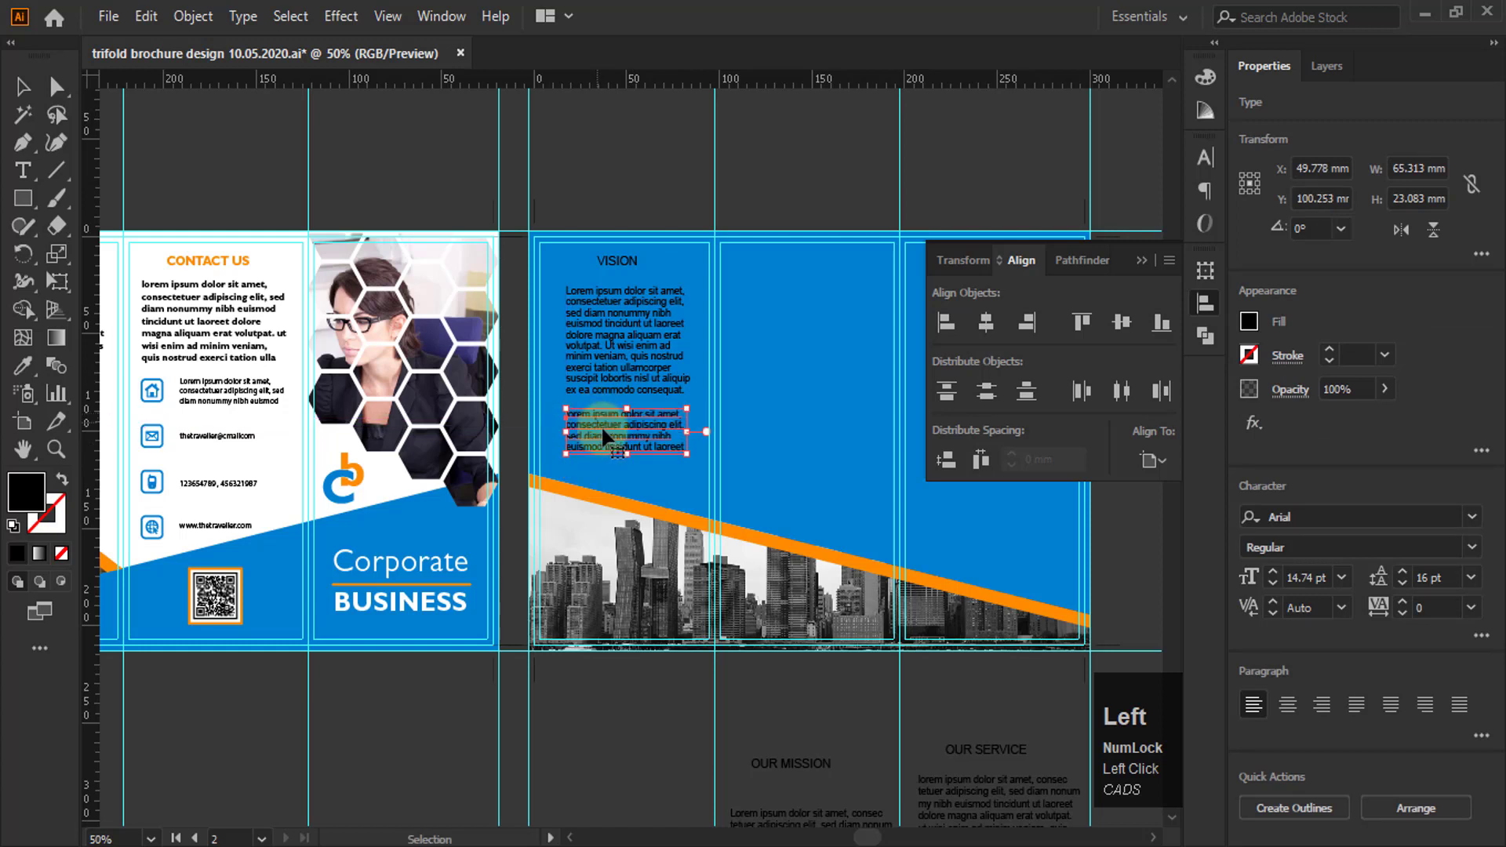
Give the VISION heading the orange fill and Gill Sans MT Pro Bold style of the CONTACT US heading using the Eyedropper
click(789, 163)
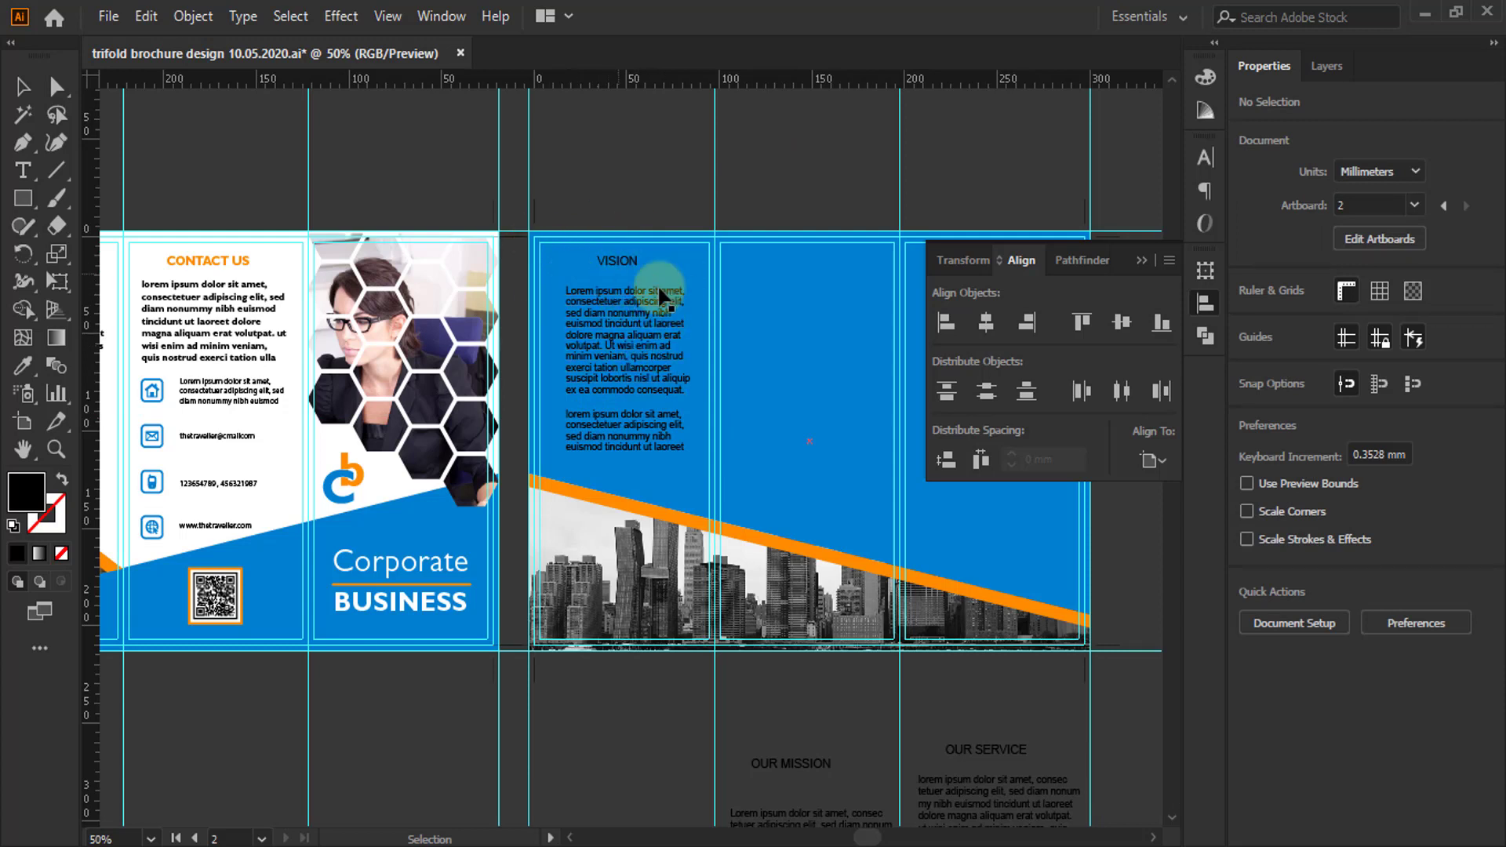
click(617, 259)
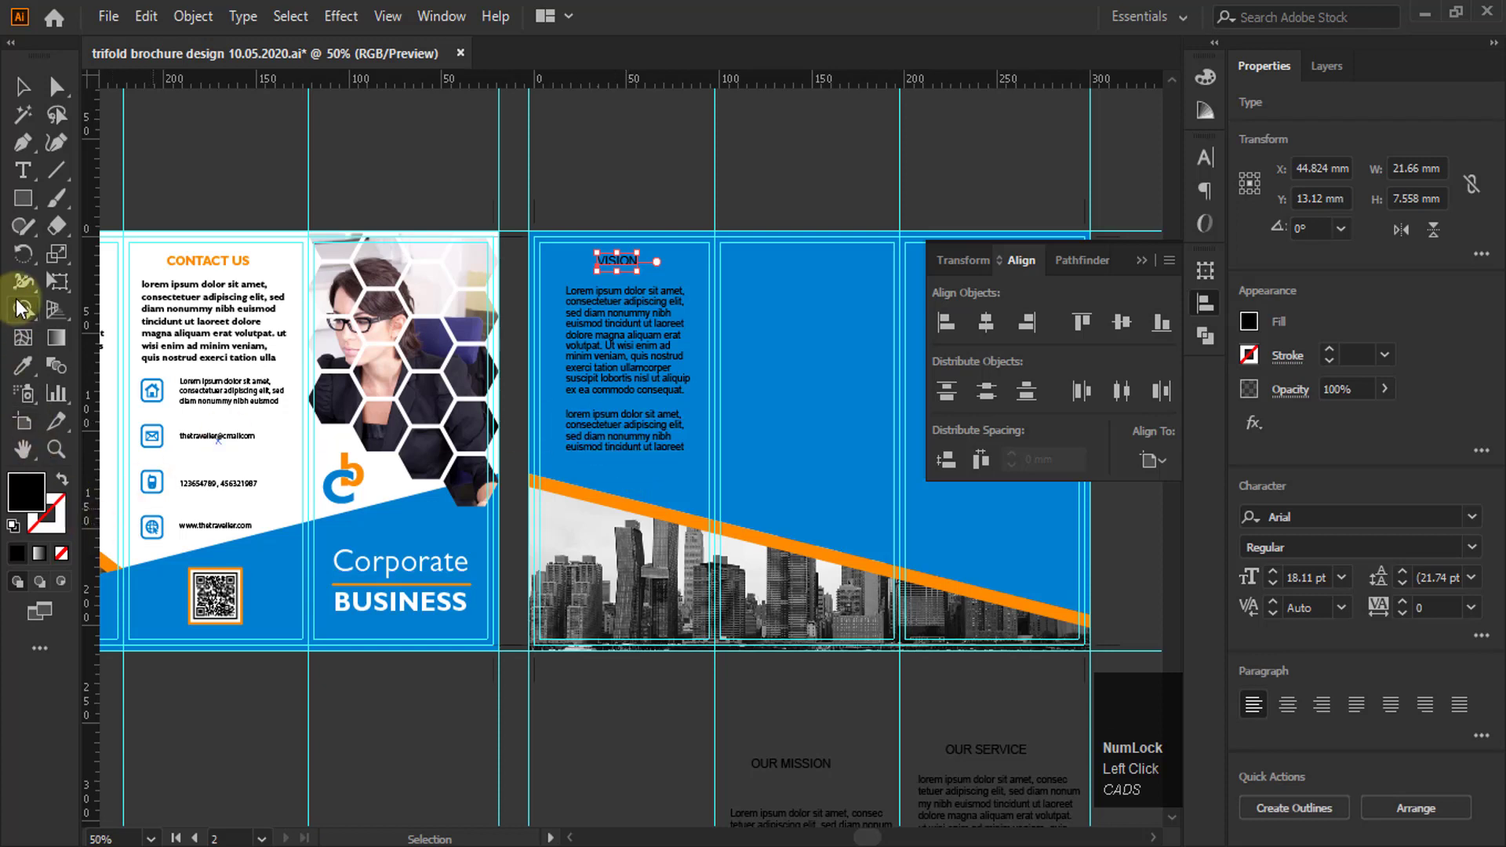
click(23, 365)
click(188, 260)
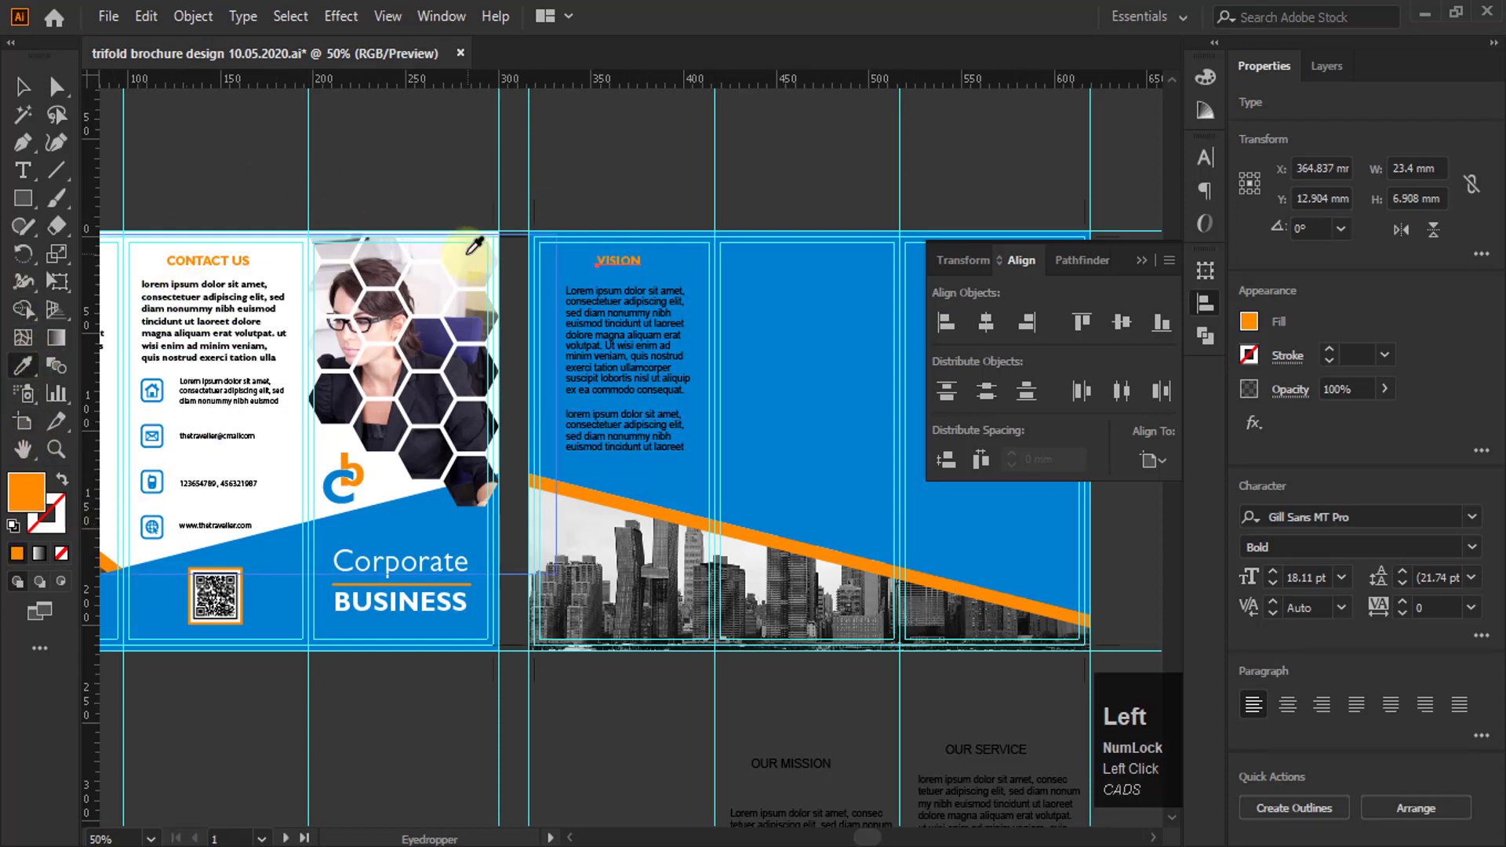
key(v)
Apply the bold Gill Sans MT Pro style of the CONTACT US paragraph to the first VISION paragraph with the Eyedropper
click(568, 302)
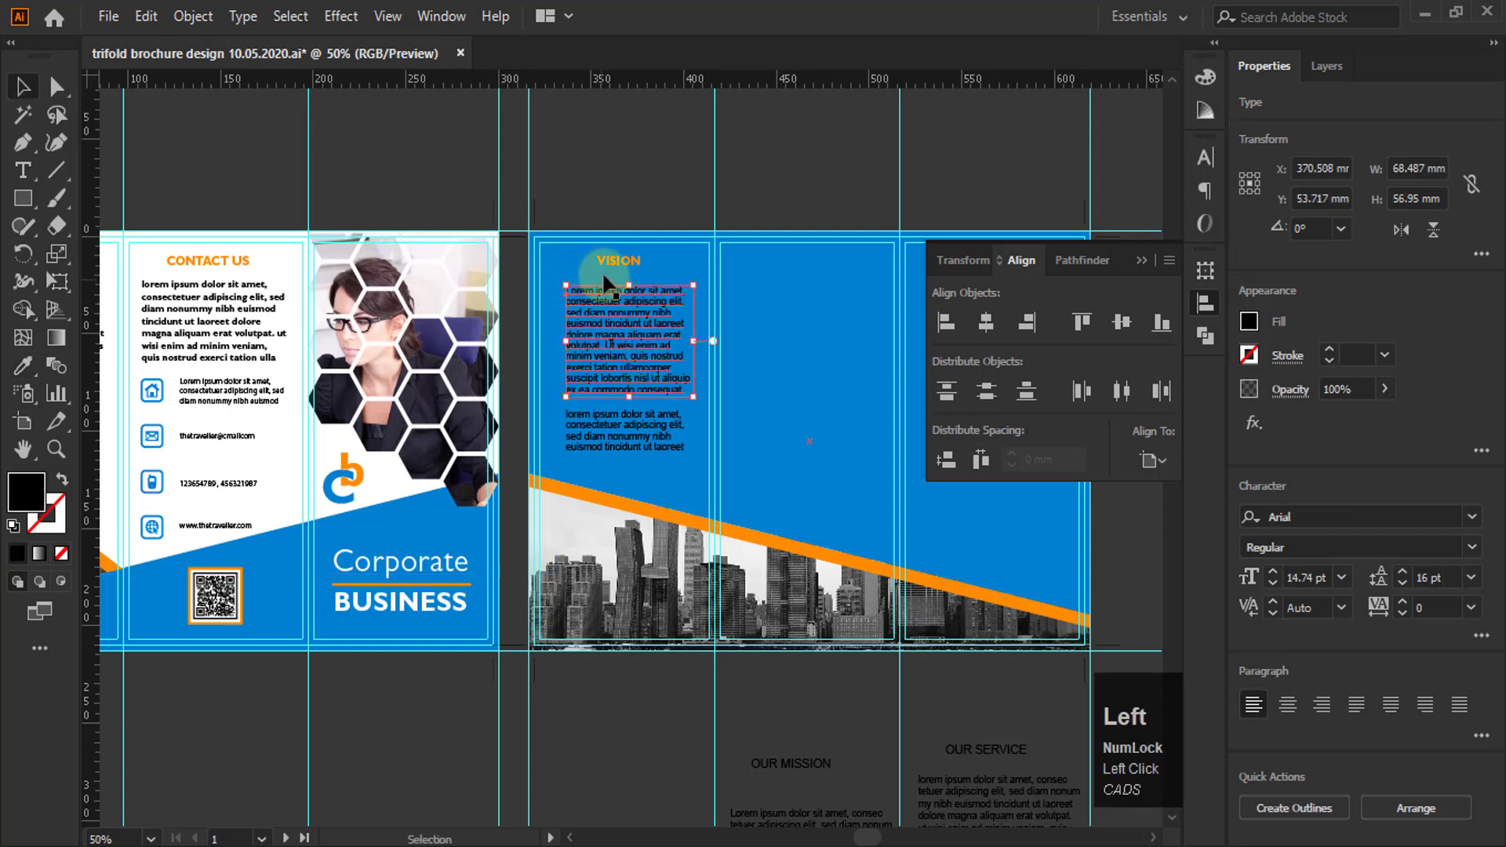
click(597, 336)
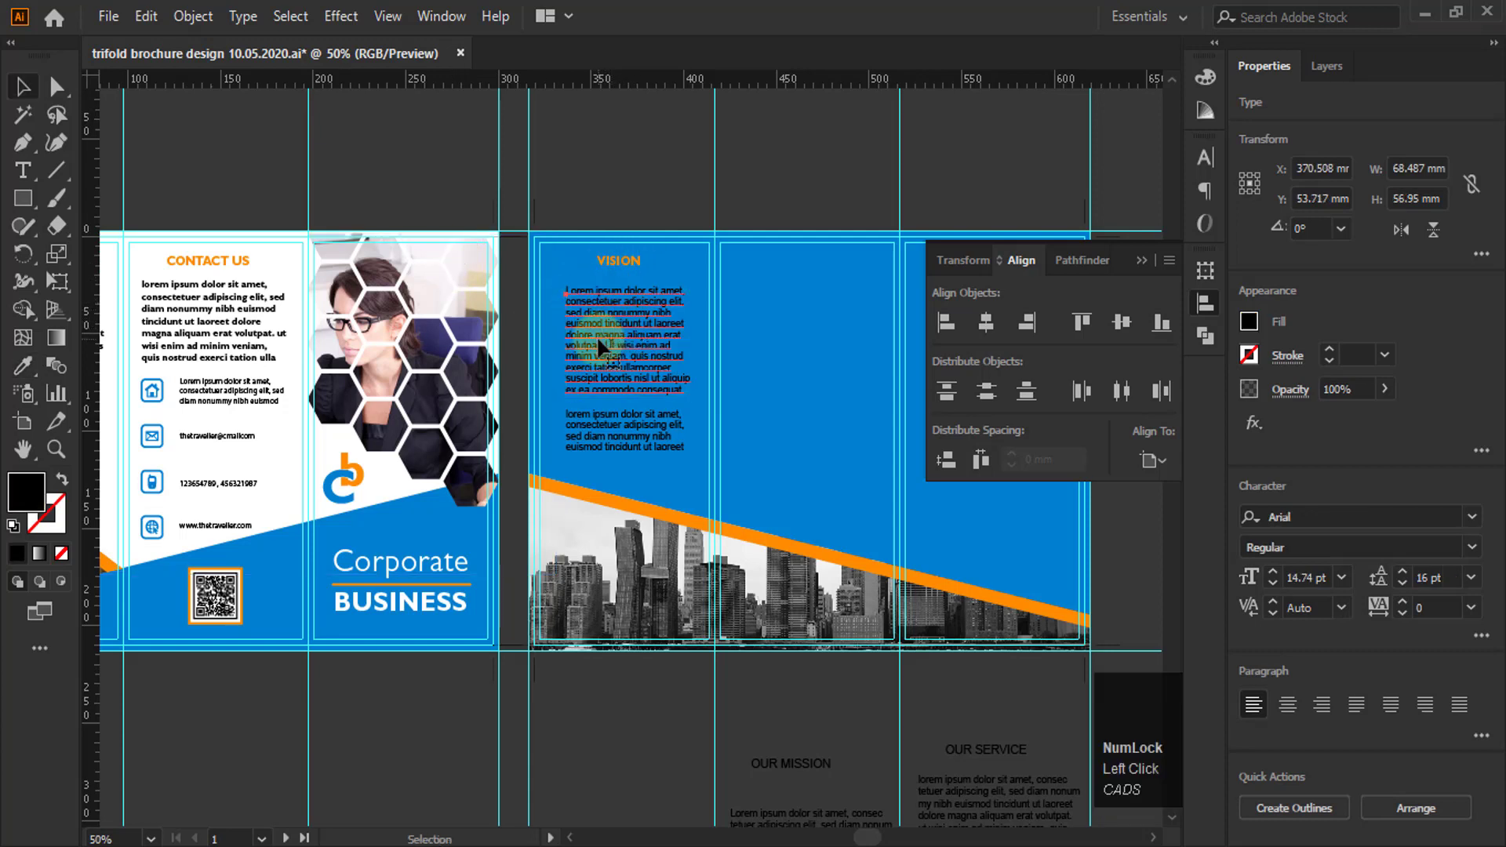
scroll(604, 337, left, 1)
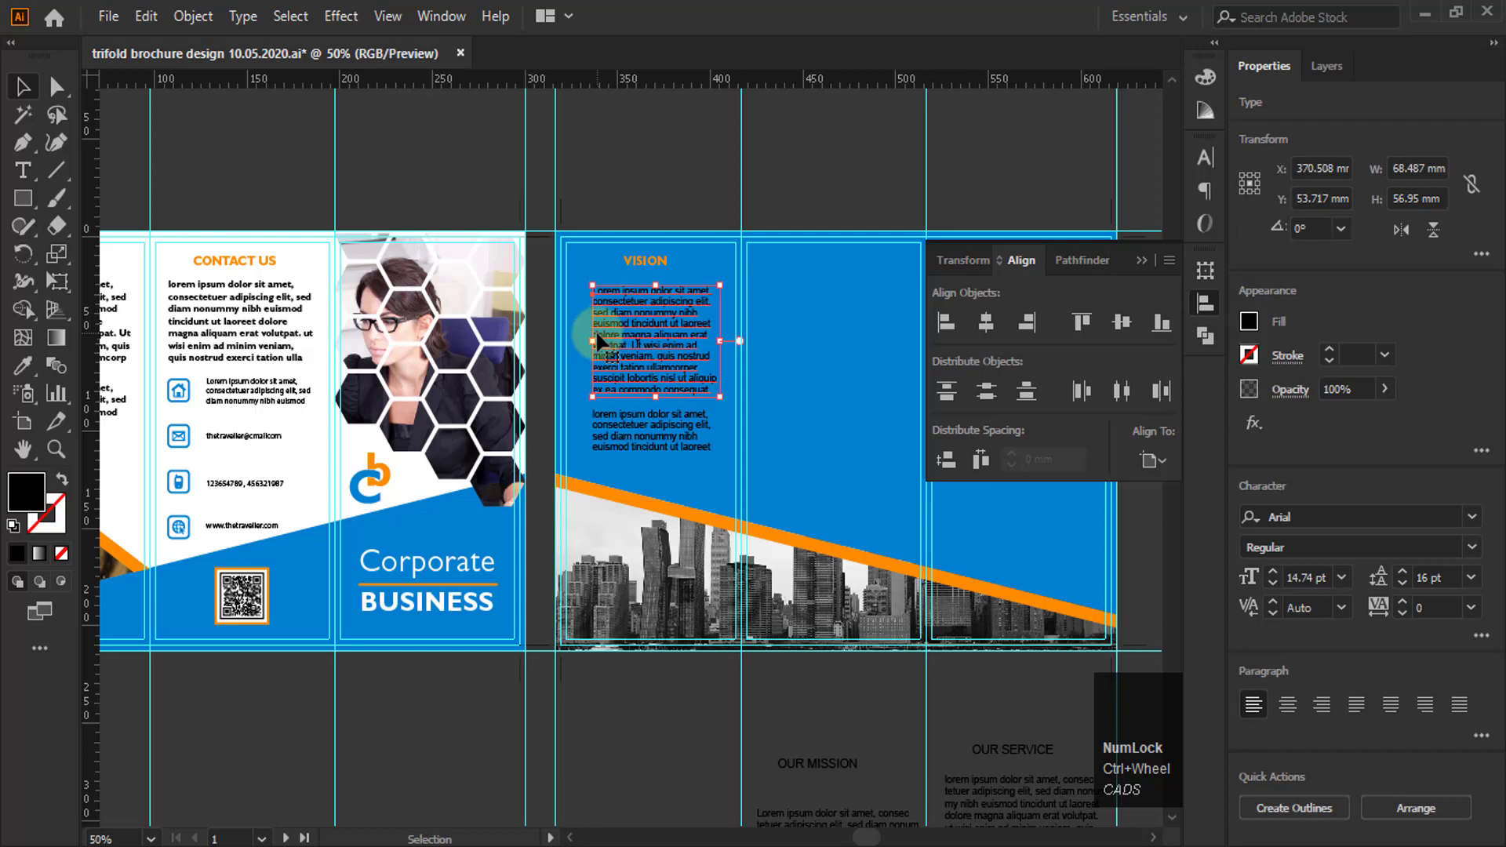
click(23, 365)
click(225, 321)
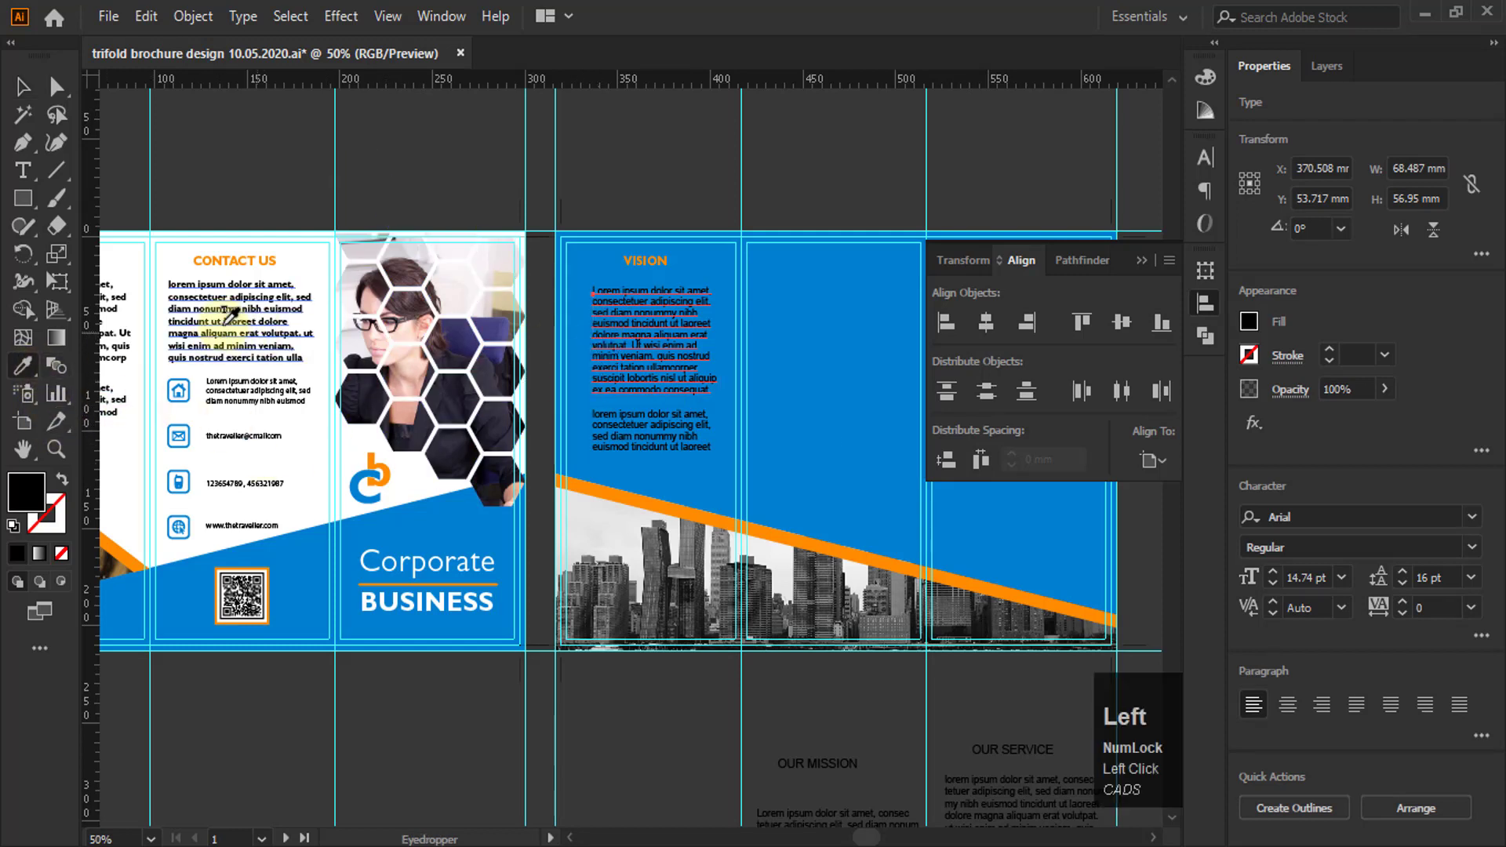
click(235, 302)
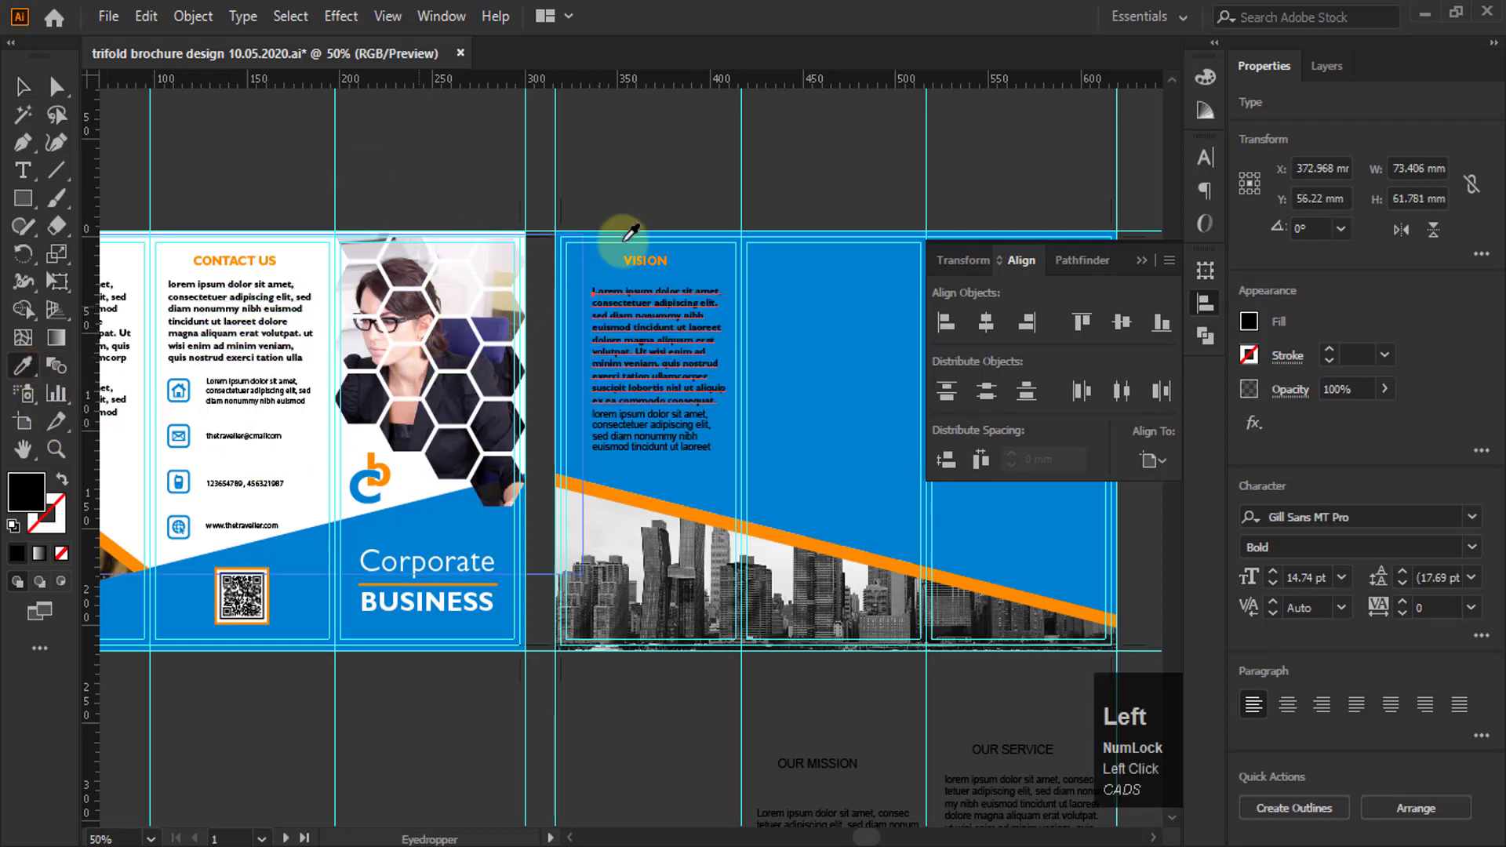
click(23, 86)
click(633, 169)
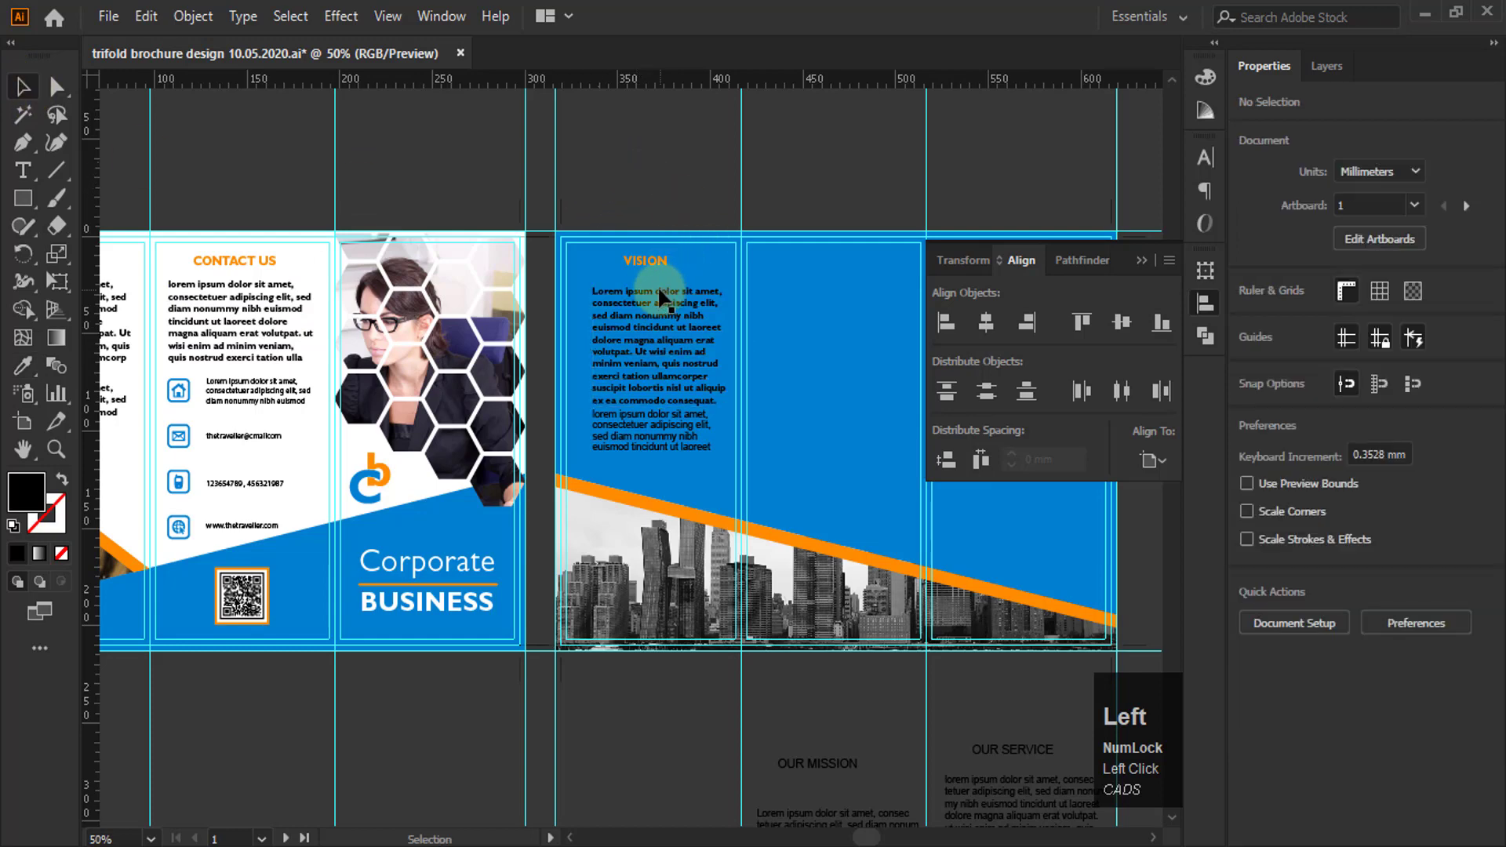
Move the first VISION paragraph slightly up and to the left so it sits centred closer beneath its heading
scroll(663, 302, up, 1)
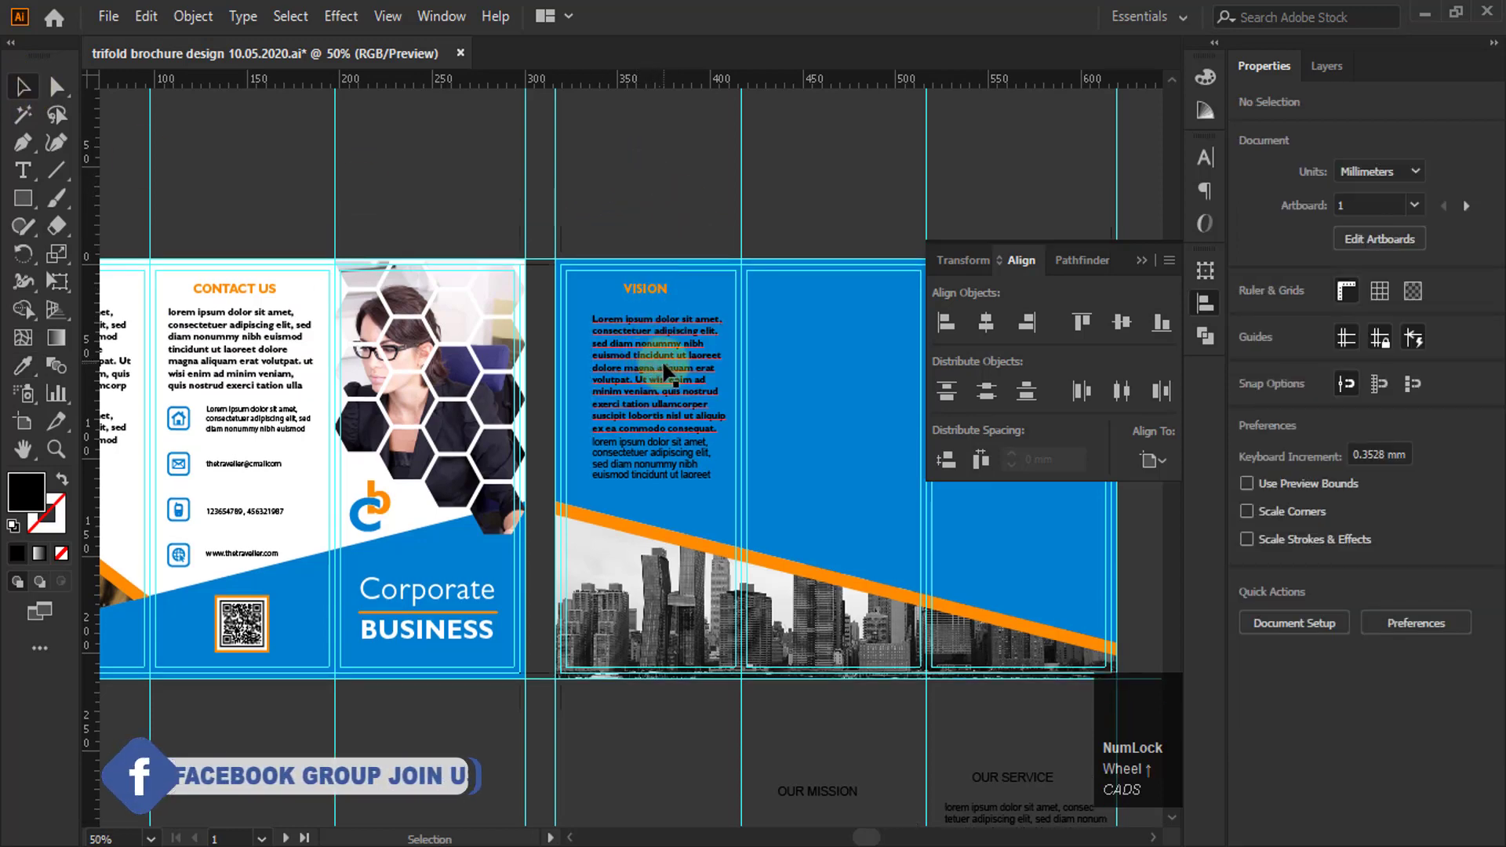
scroll(664, 371, up, 3)
scroll(660, 431, down, 2)
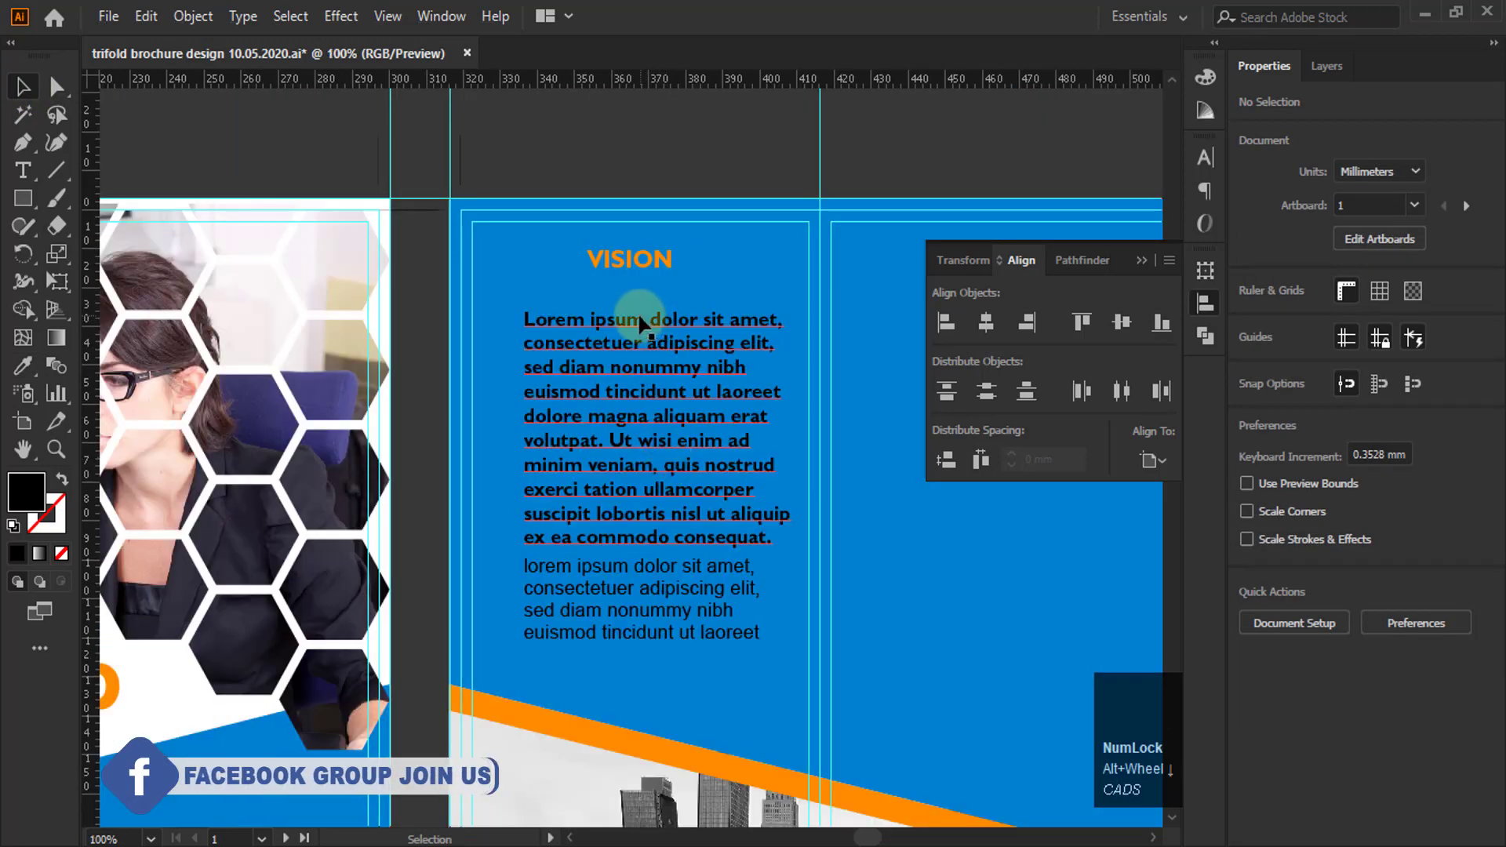
mouse_move(639, 320)
mouse_down()
mouse_move(624, 295)
mouse_move(628, 308)
mouse_up()
click(691, 159)
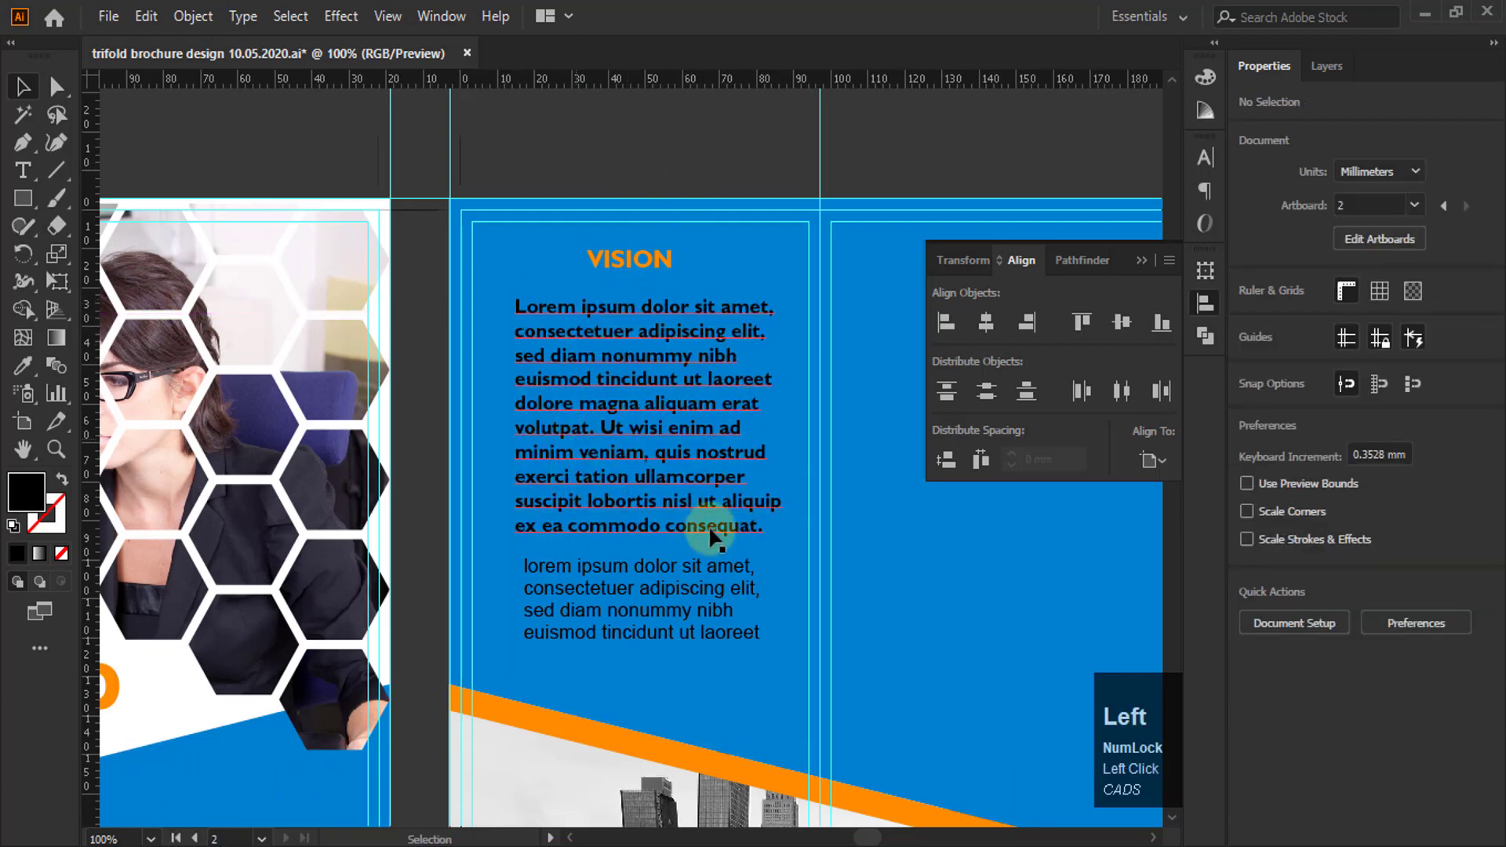
Apply the CONTACT US paragraph's bold Gill Sans MT Pro style to the second VISION paragraph with the Eyedropper
click(619, 558)
alt+scroll(661, 549, down, 2)
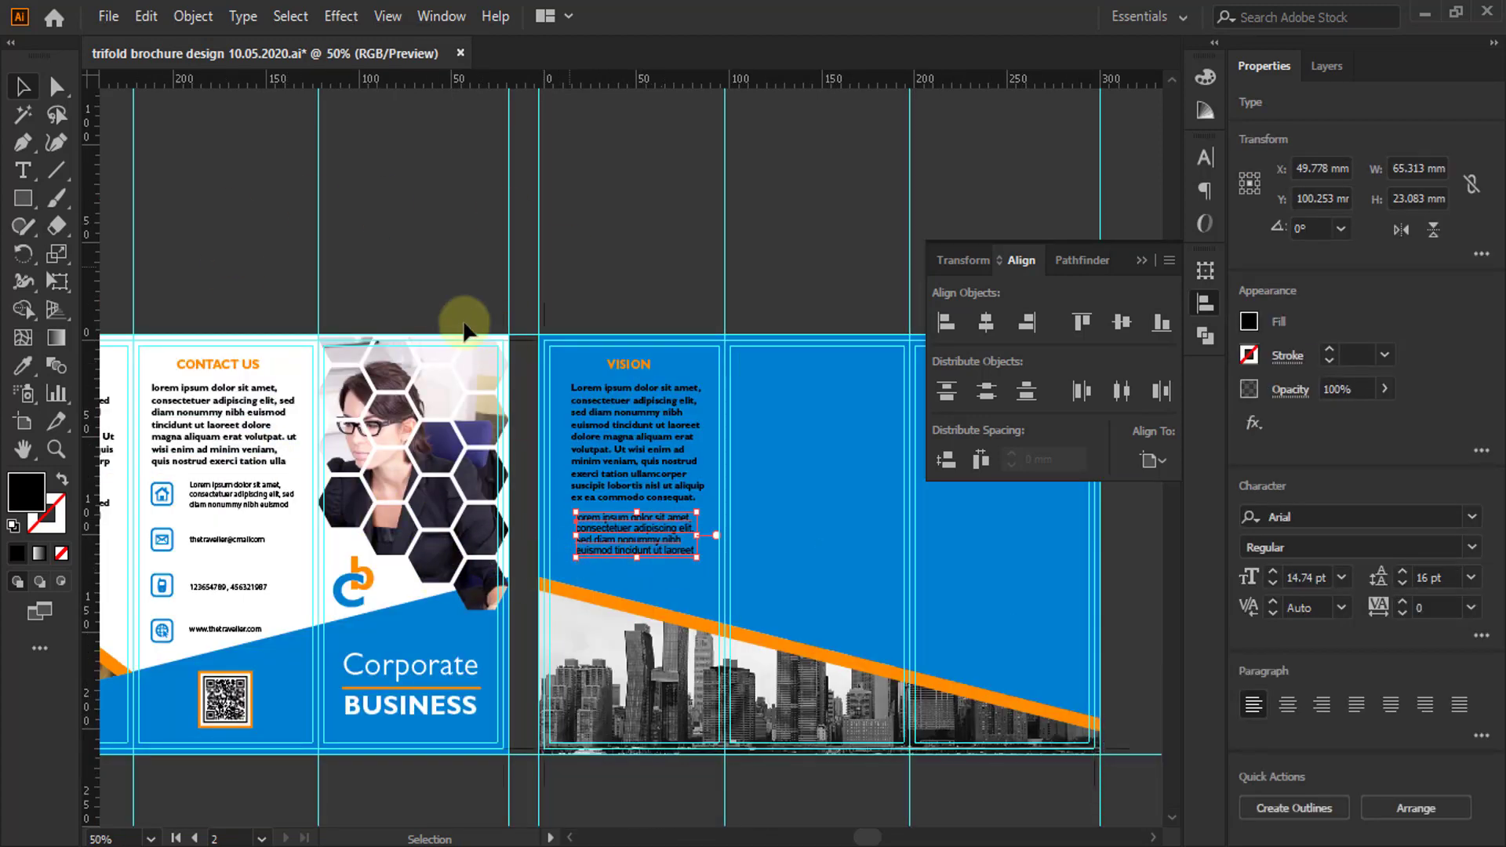
click(1211, 155)
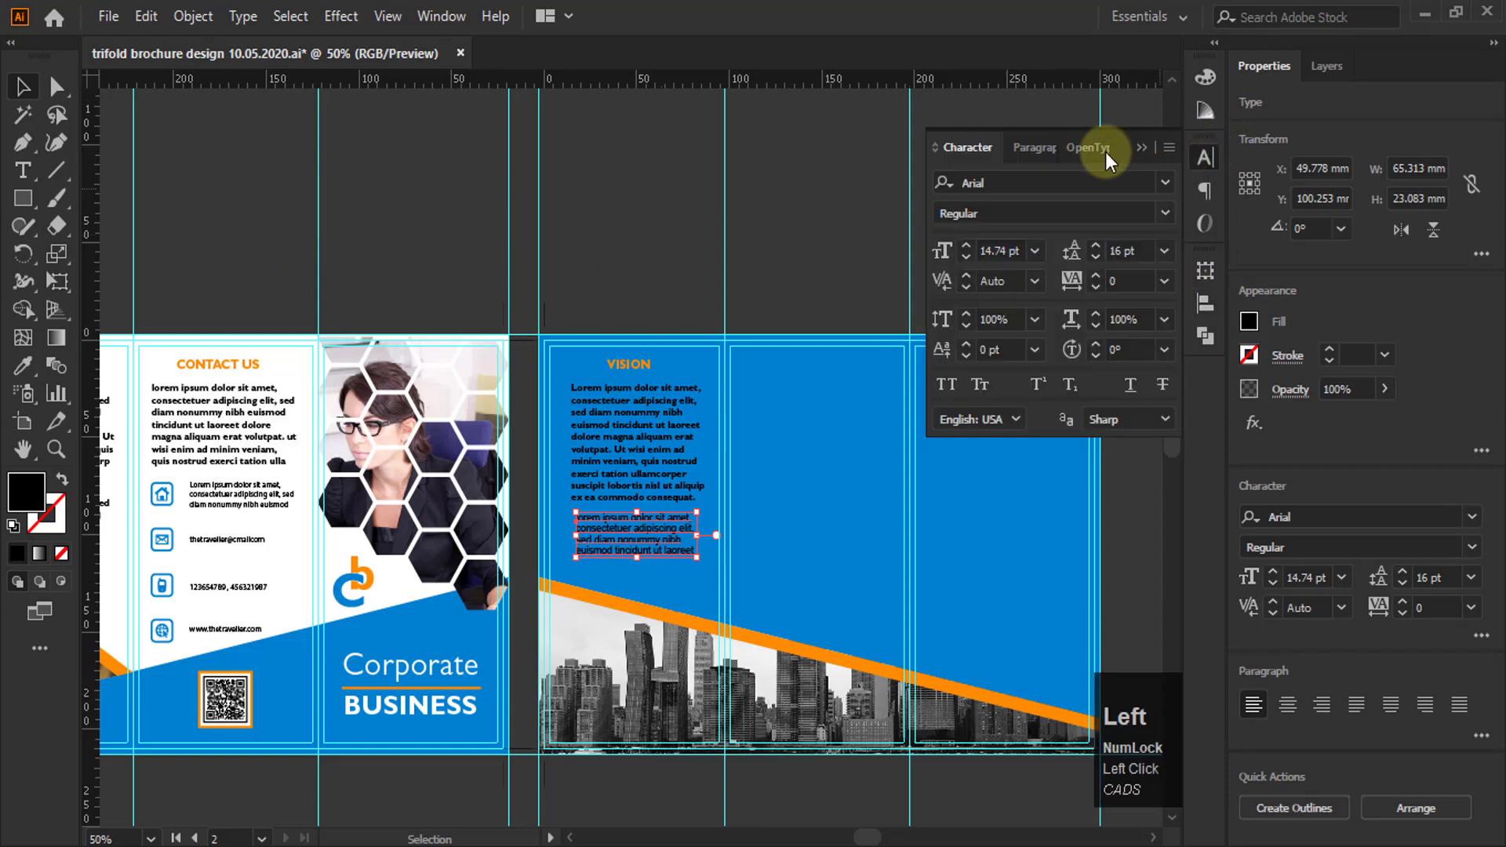
click(22, 365)
click(269, 404)
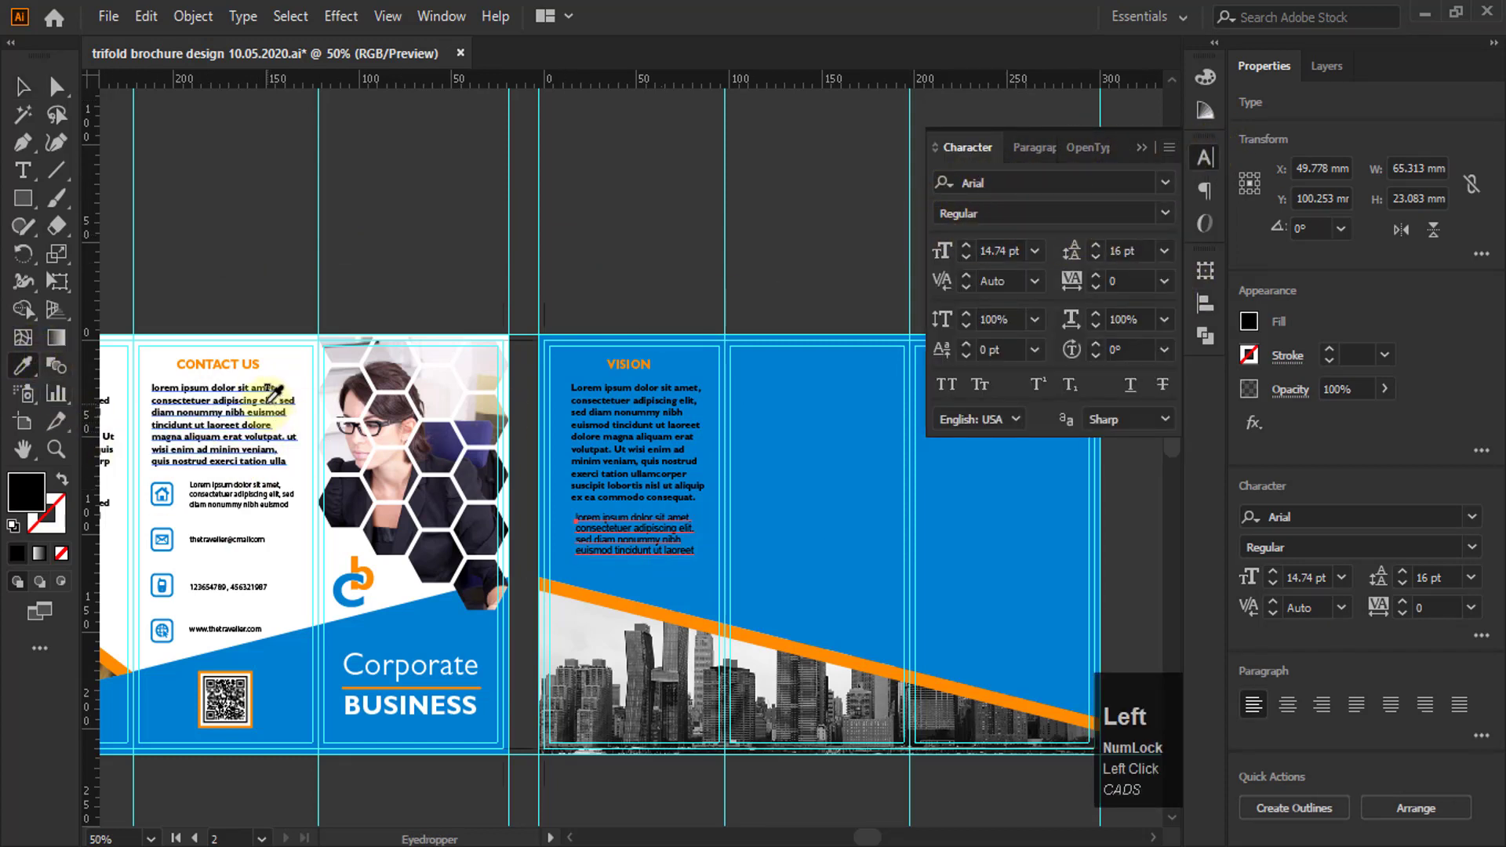
click(267, 400)
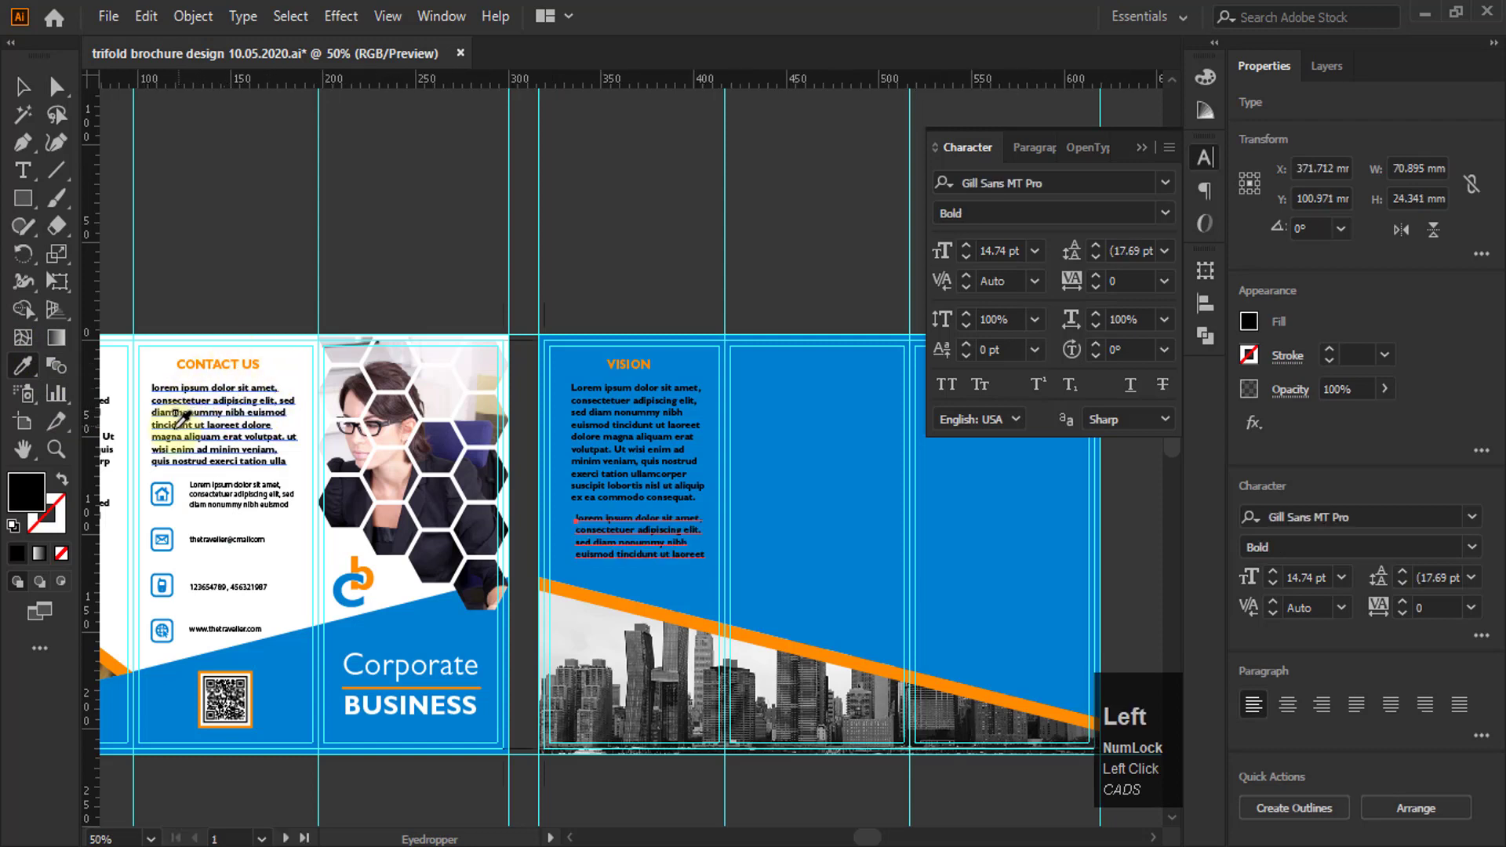
click(22, 87)
Shift the second VISION paragraph left so its left edge lines up with the first paragraph
click(640, 541)
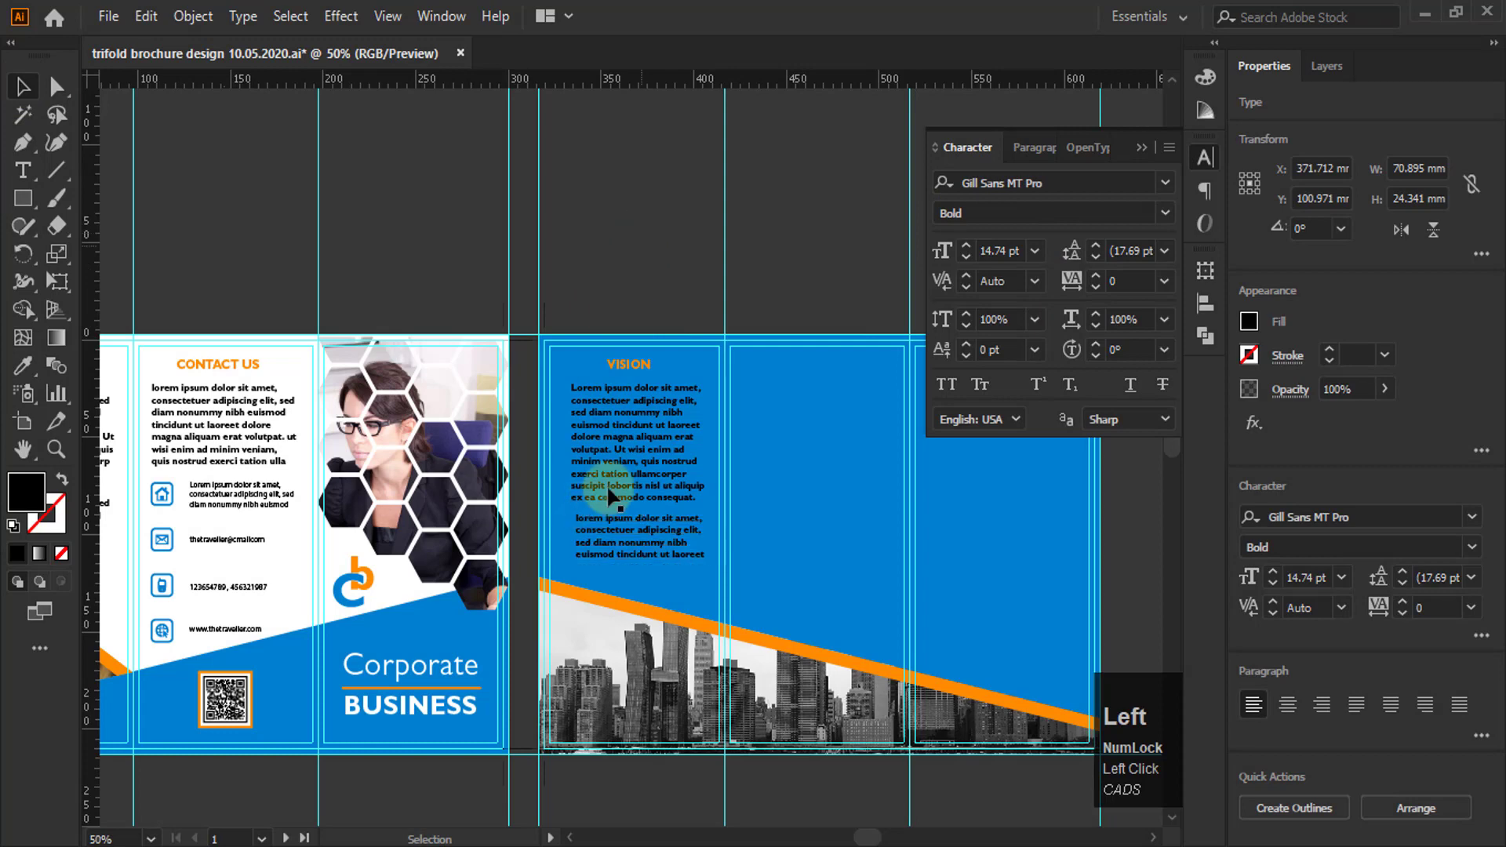
click(628, 563)
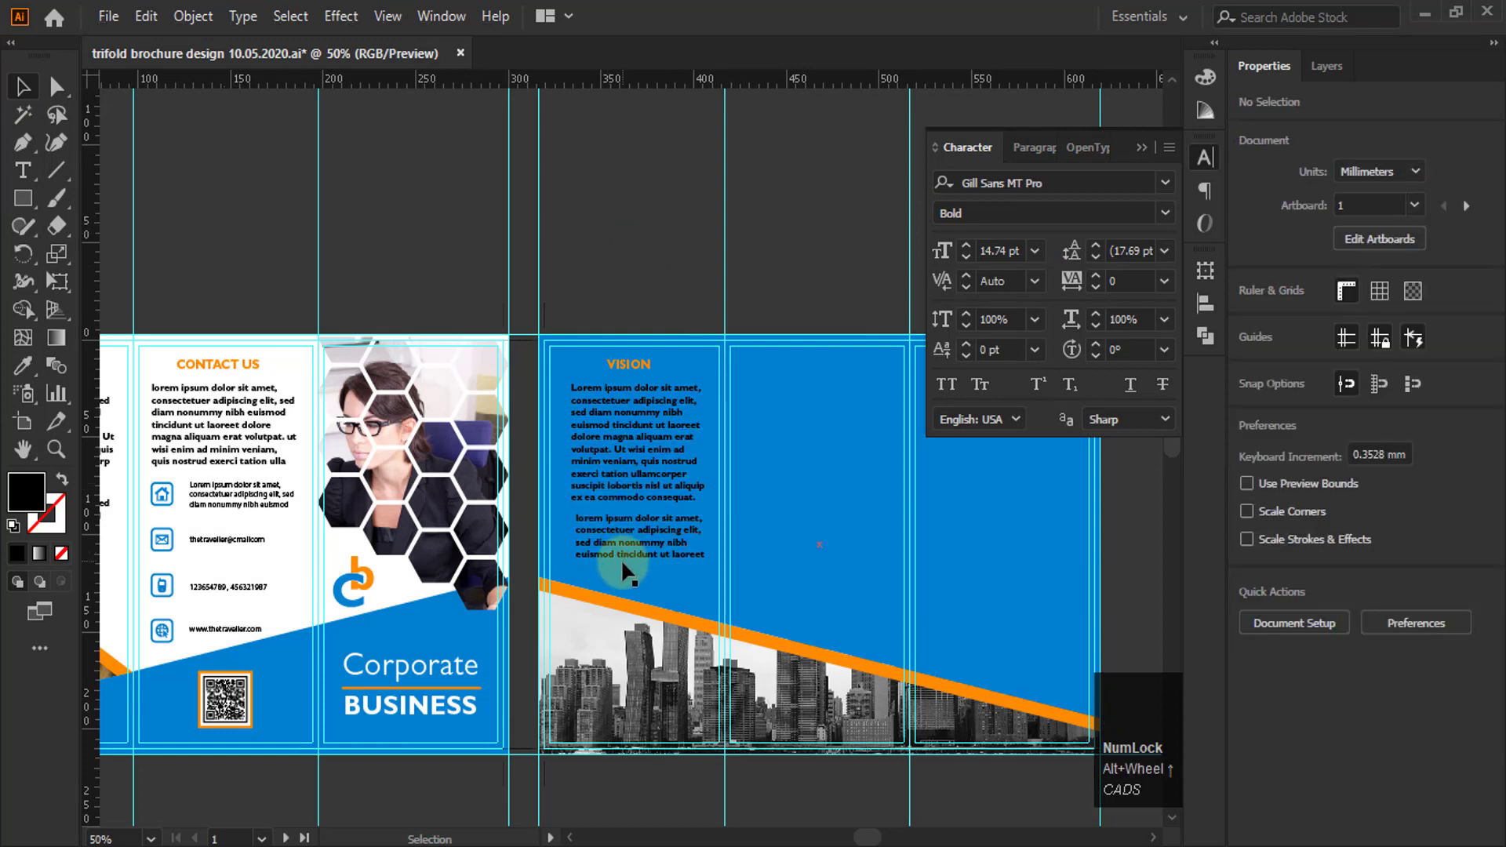
alt+scroll(620, 558, up, 2)
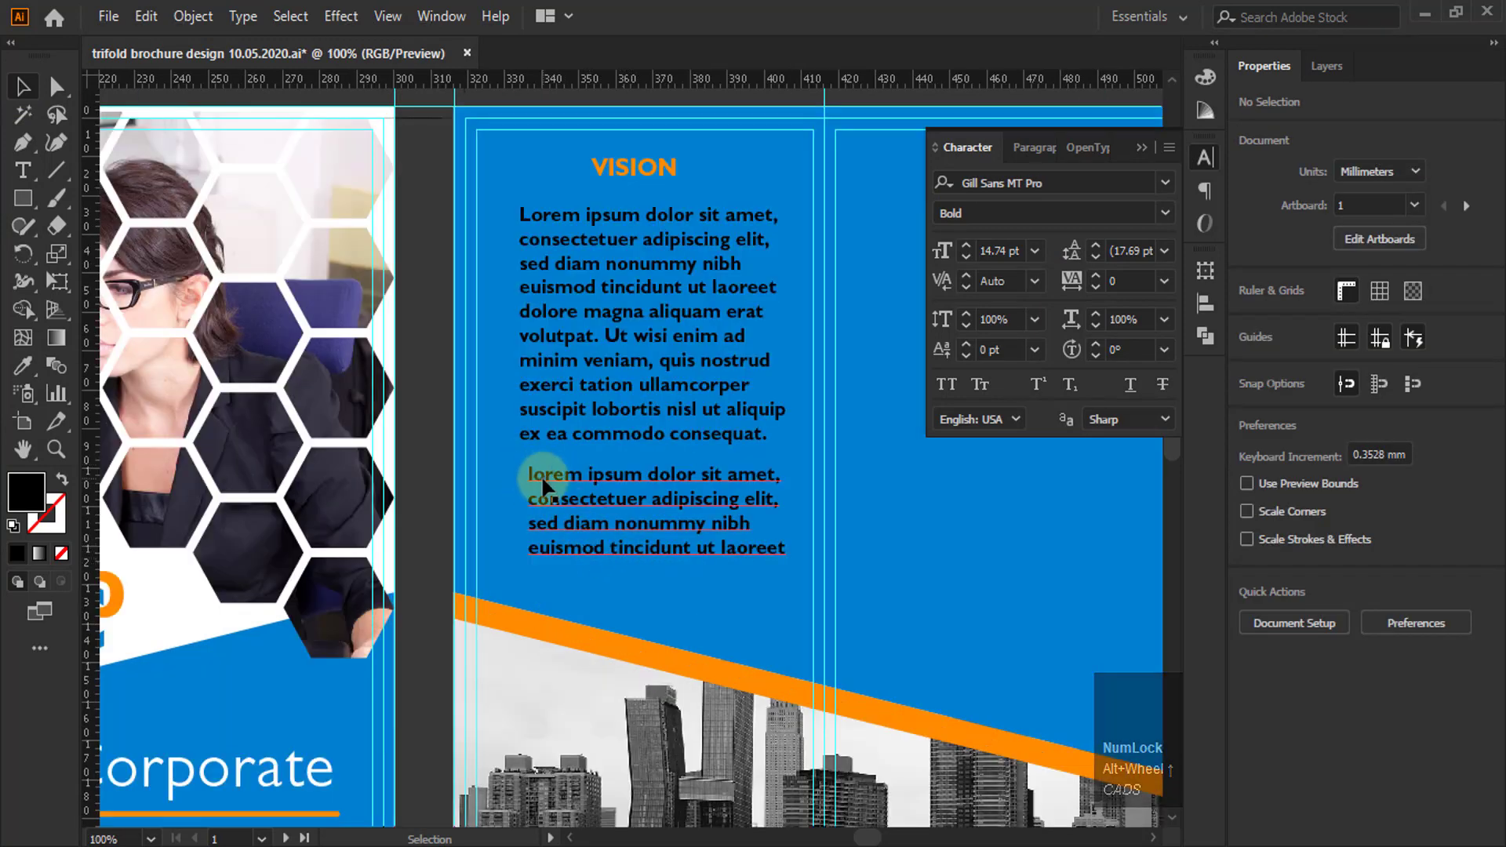
drag(535, 476, 515, 387)
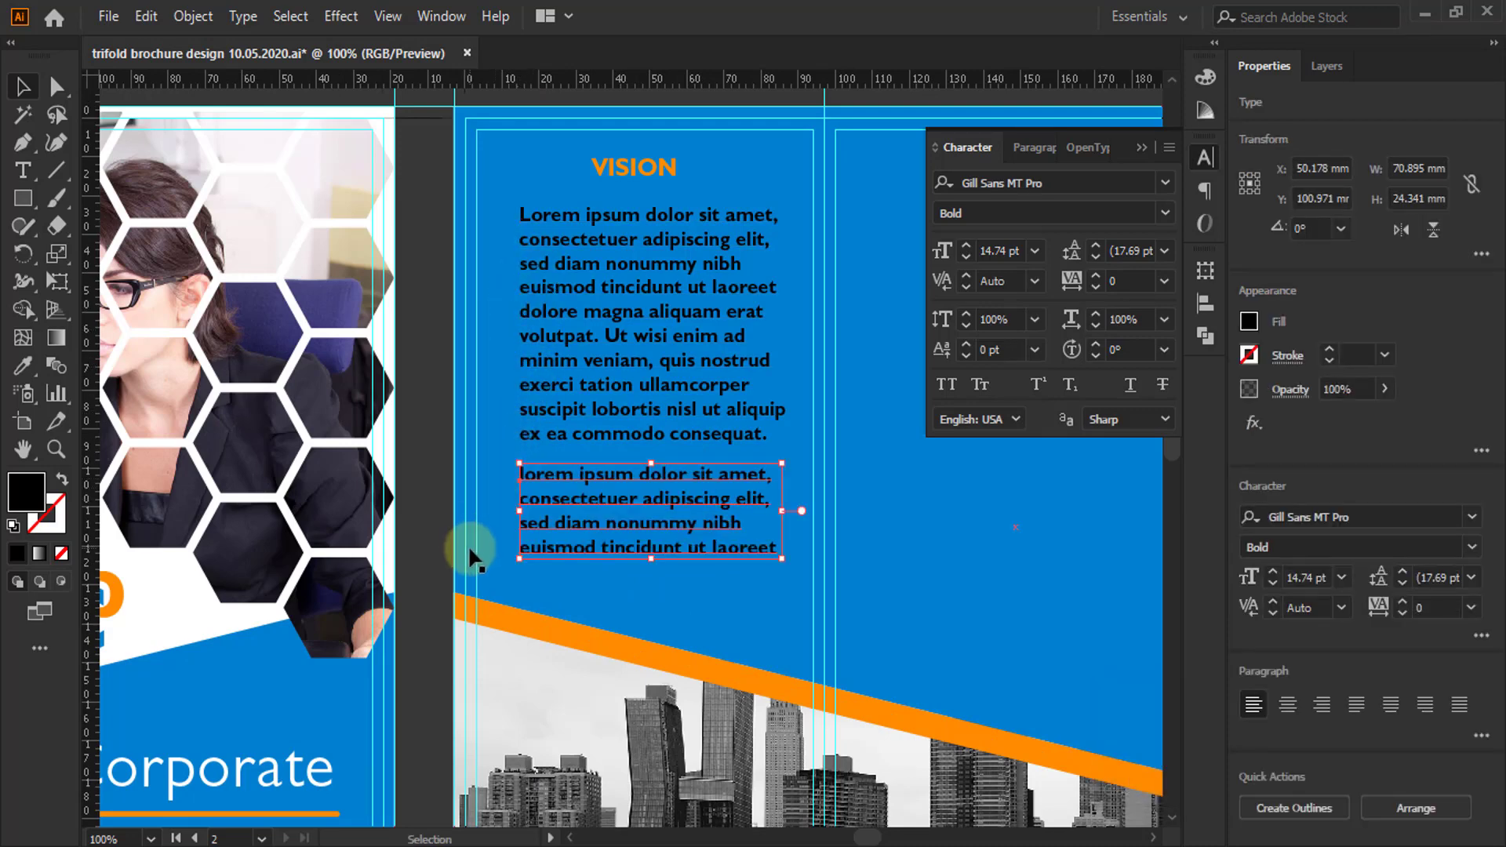
Move the OUR MISSION heading and its paragraphs from below the artboards into the inner page's second panel
alt+scroll(464, 539, down, 2)
scroll(626, 510, down, 5)
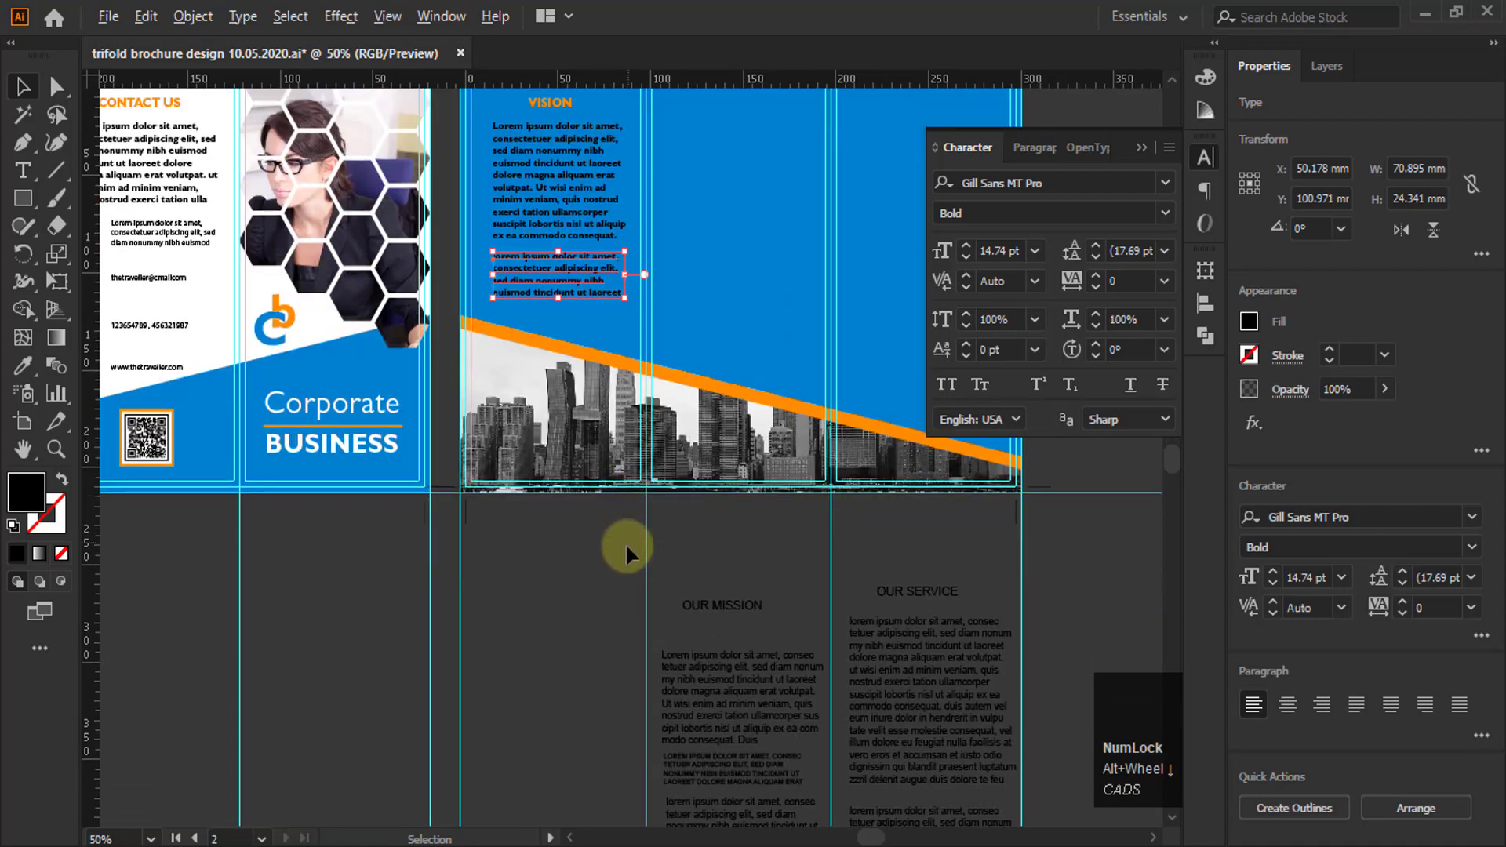
alt+scroll(625, 543, down, 2)
click(681, 679)
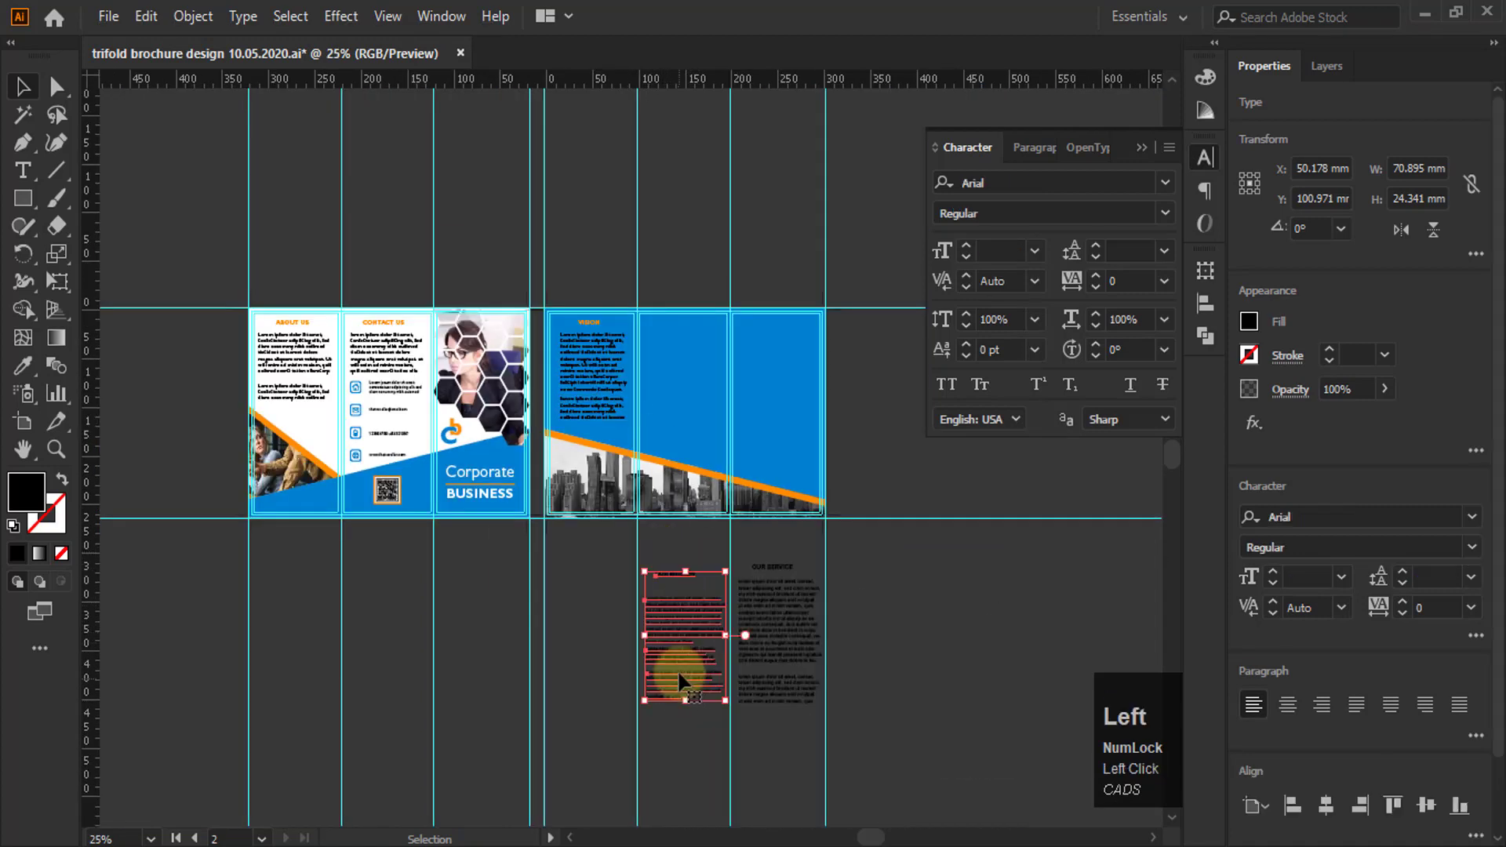
drag(680, 673, 675, 417)
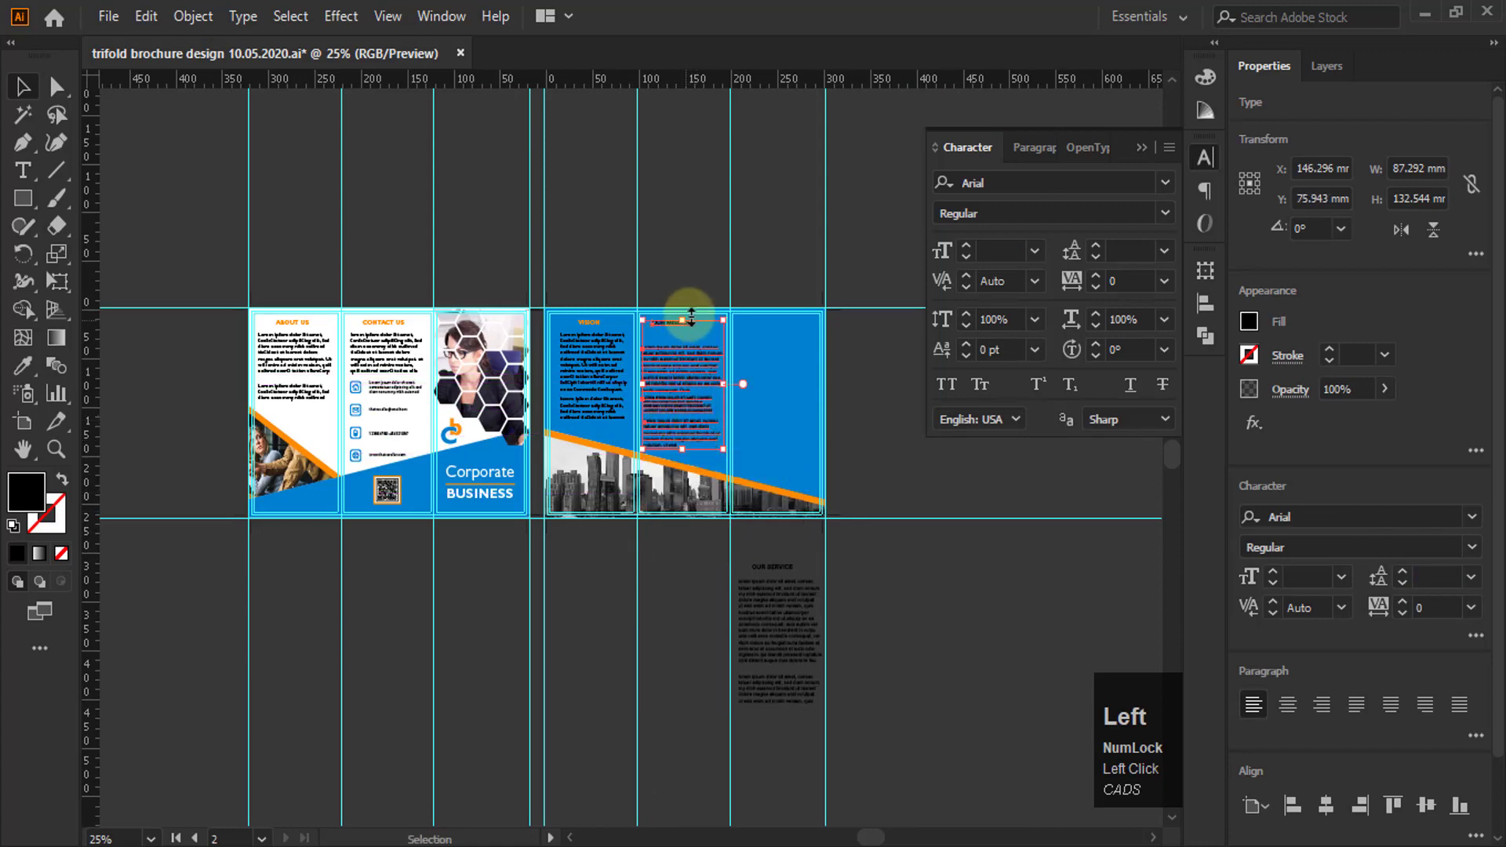
Give the OUR MISSION heading the VISION heading's orange fill and bold Gill Sans MT Pro style with the Eyedropper
scroll(682, 346, up, 3)
scroll(681, 396, up, 1)
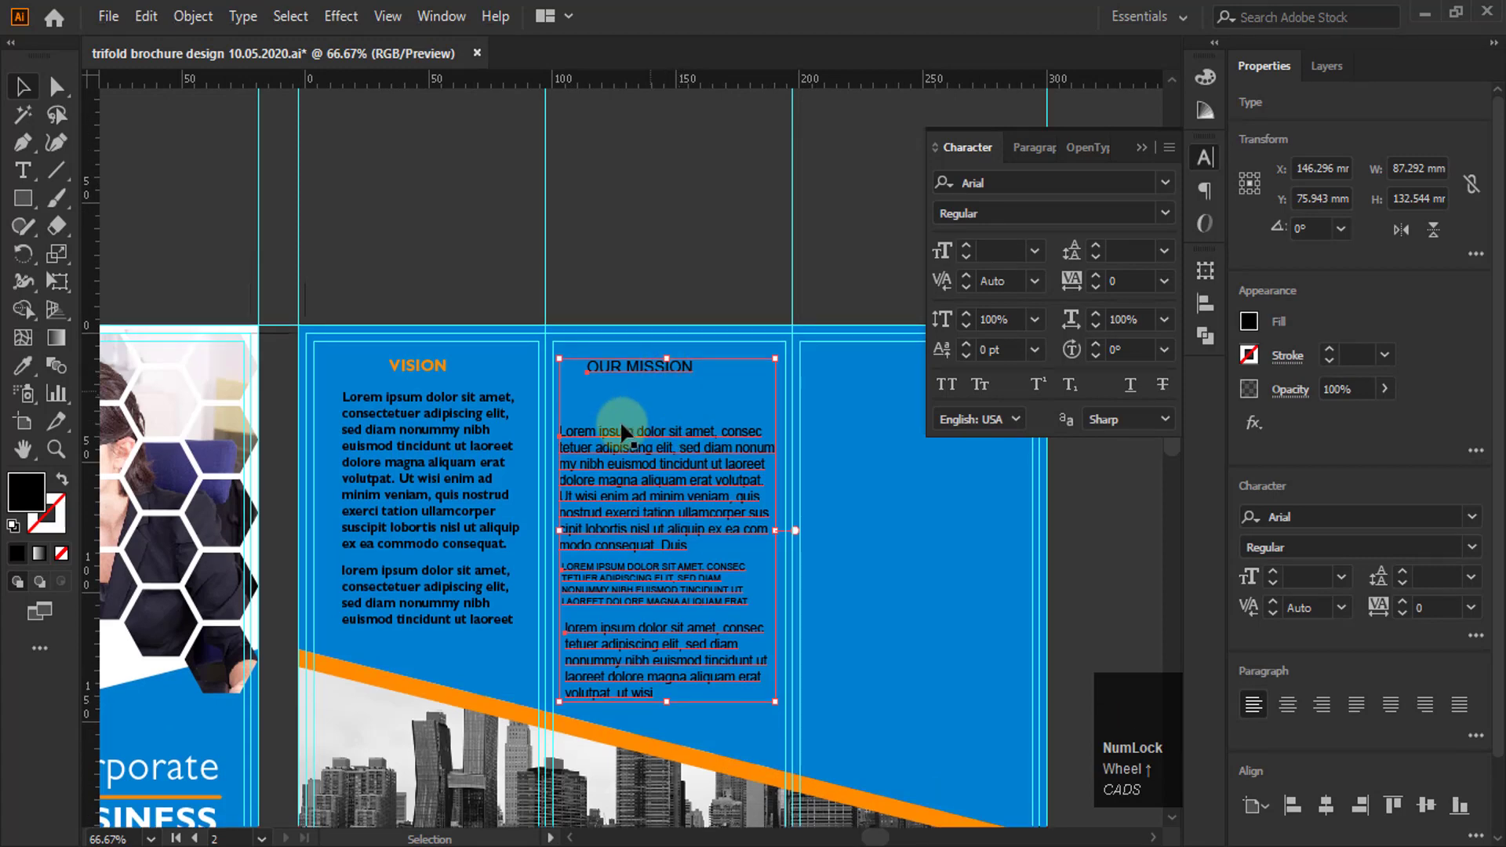
scroll(623, 411, up, 2)
scroll(775, 455, down, 1)
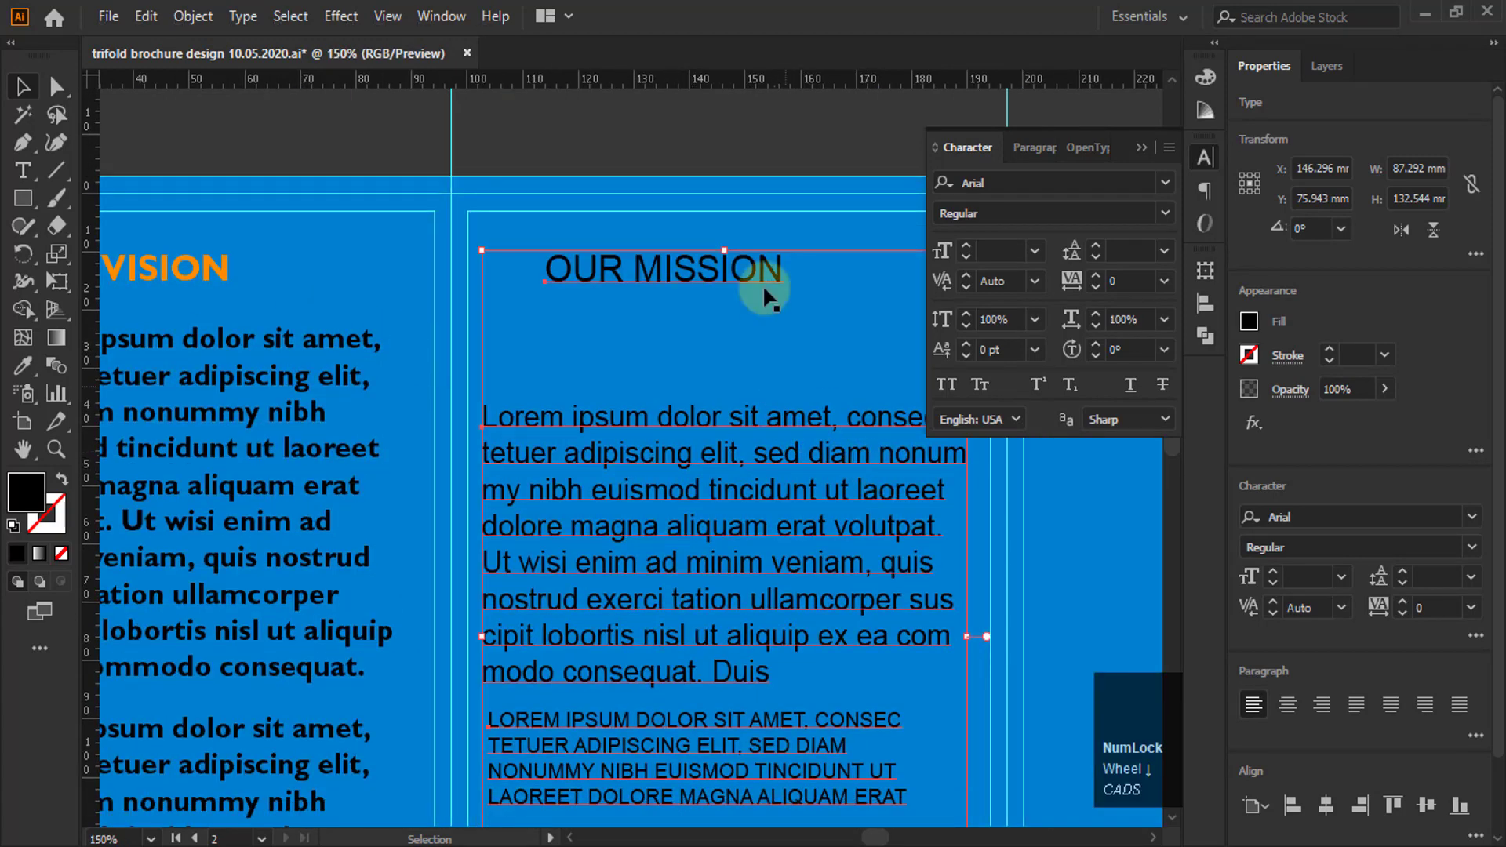
click(726, 138)
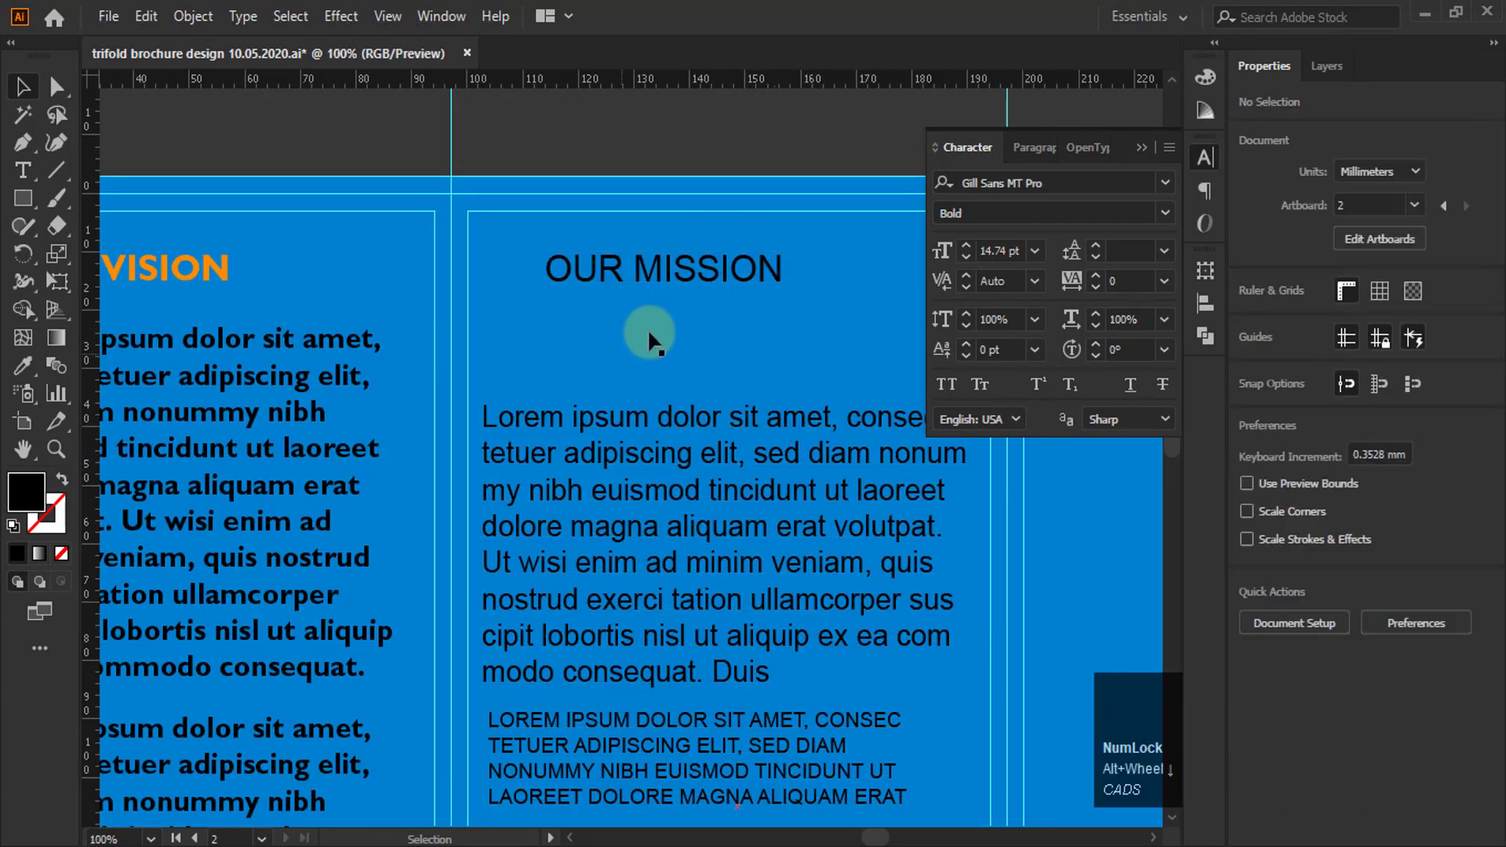
scroll(683, 298, down, 1)
drag(689, 282, 727, 280)
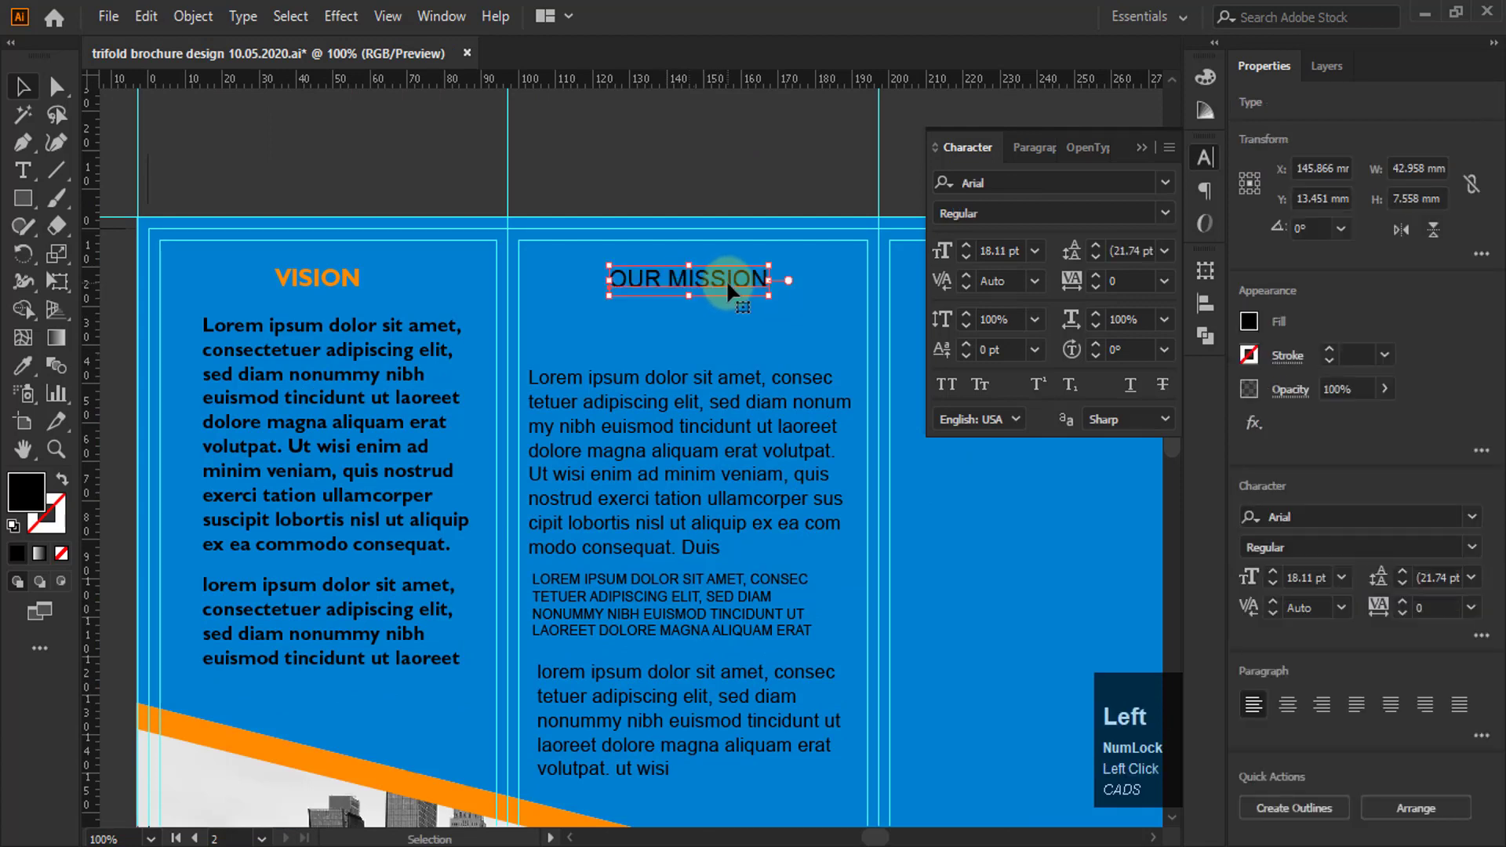
click(23, 365)
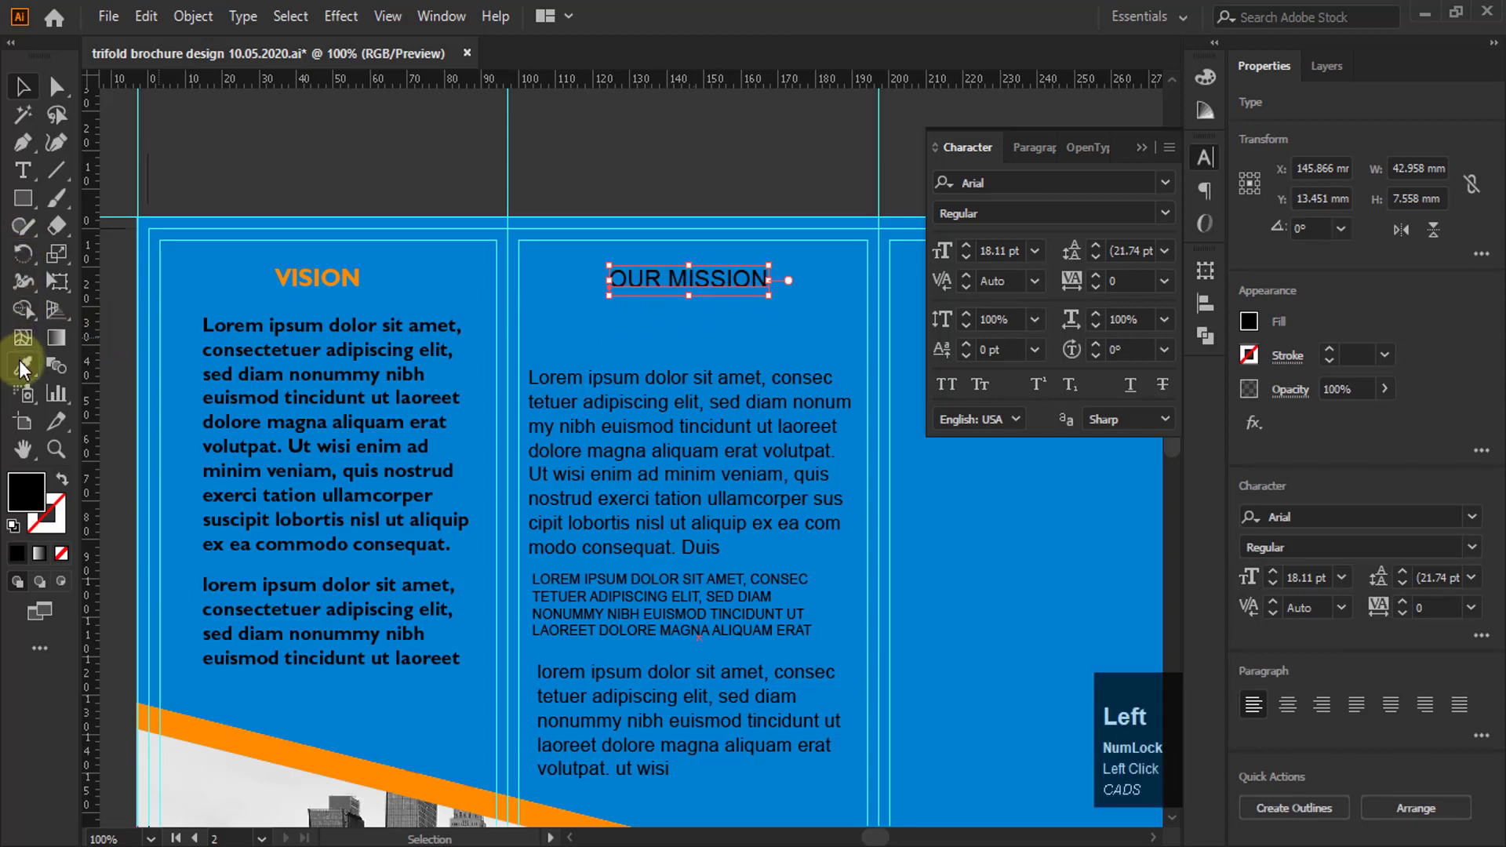
click(310, 278)
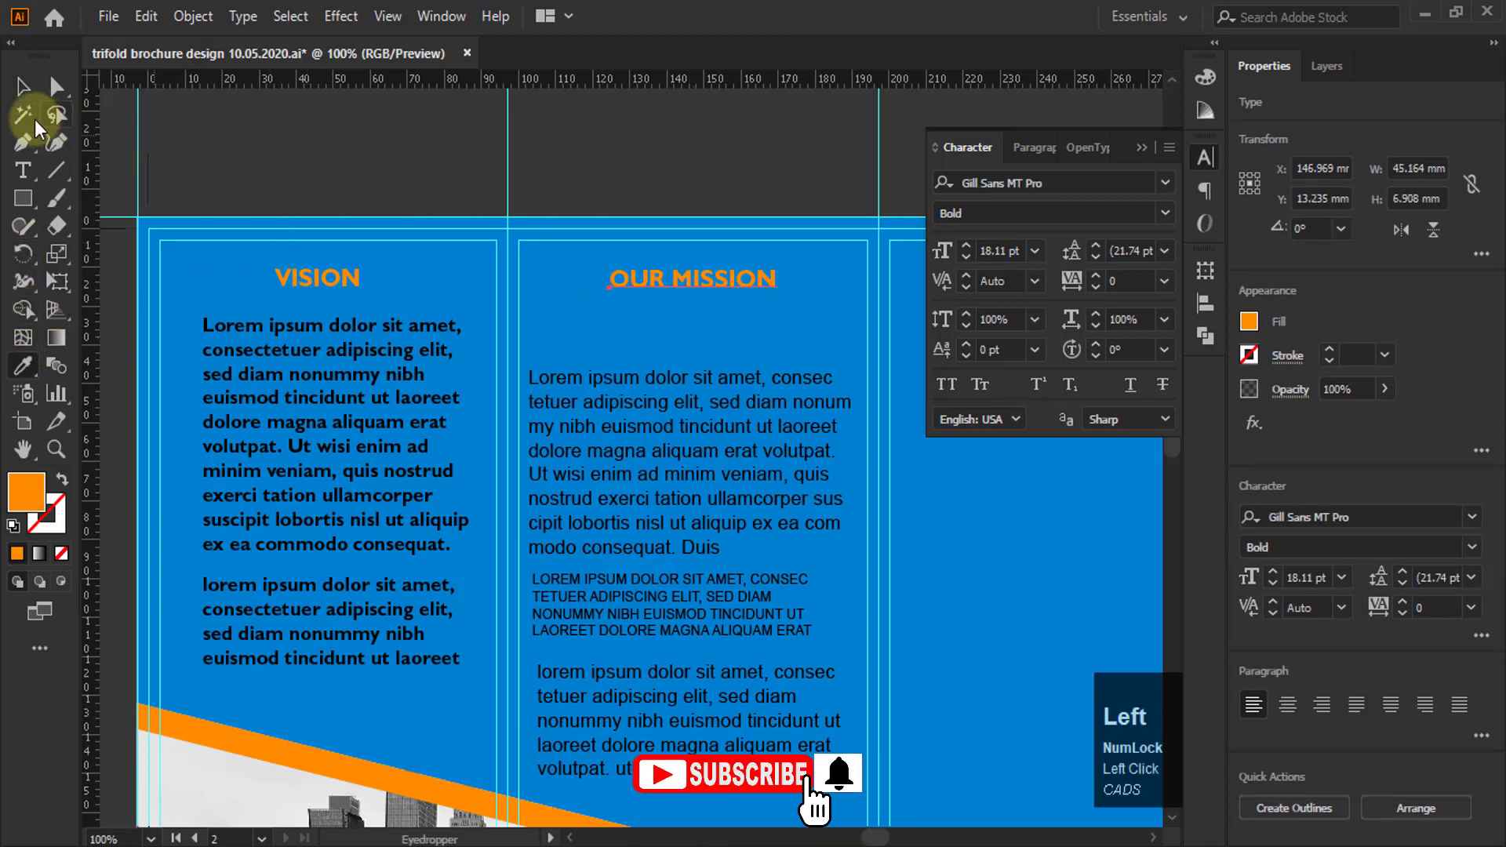
Align the top of the OUR MISSION heading with the VISION heading, using VISION as key object
click(24, 88)
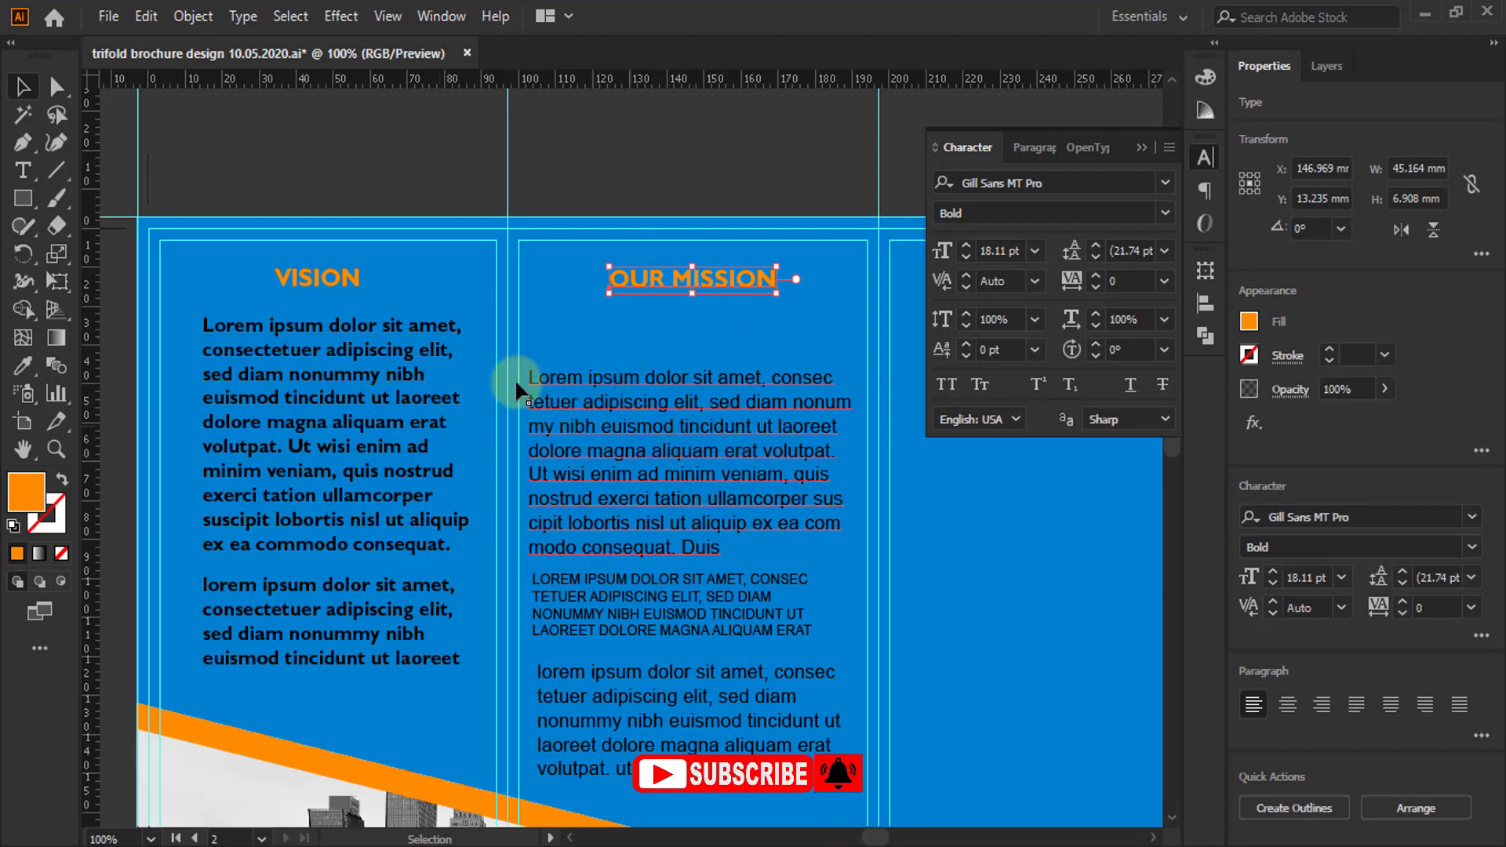
shift+click(321, 276)
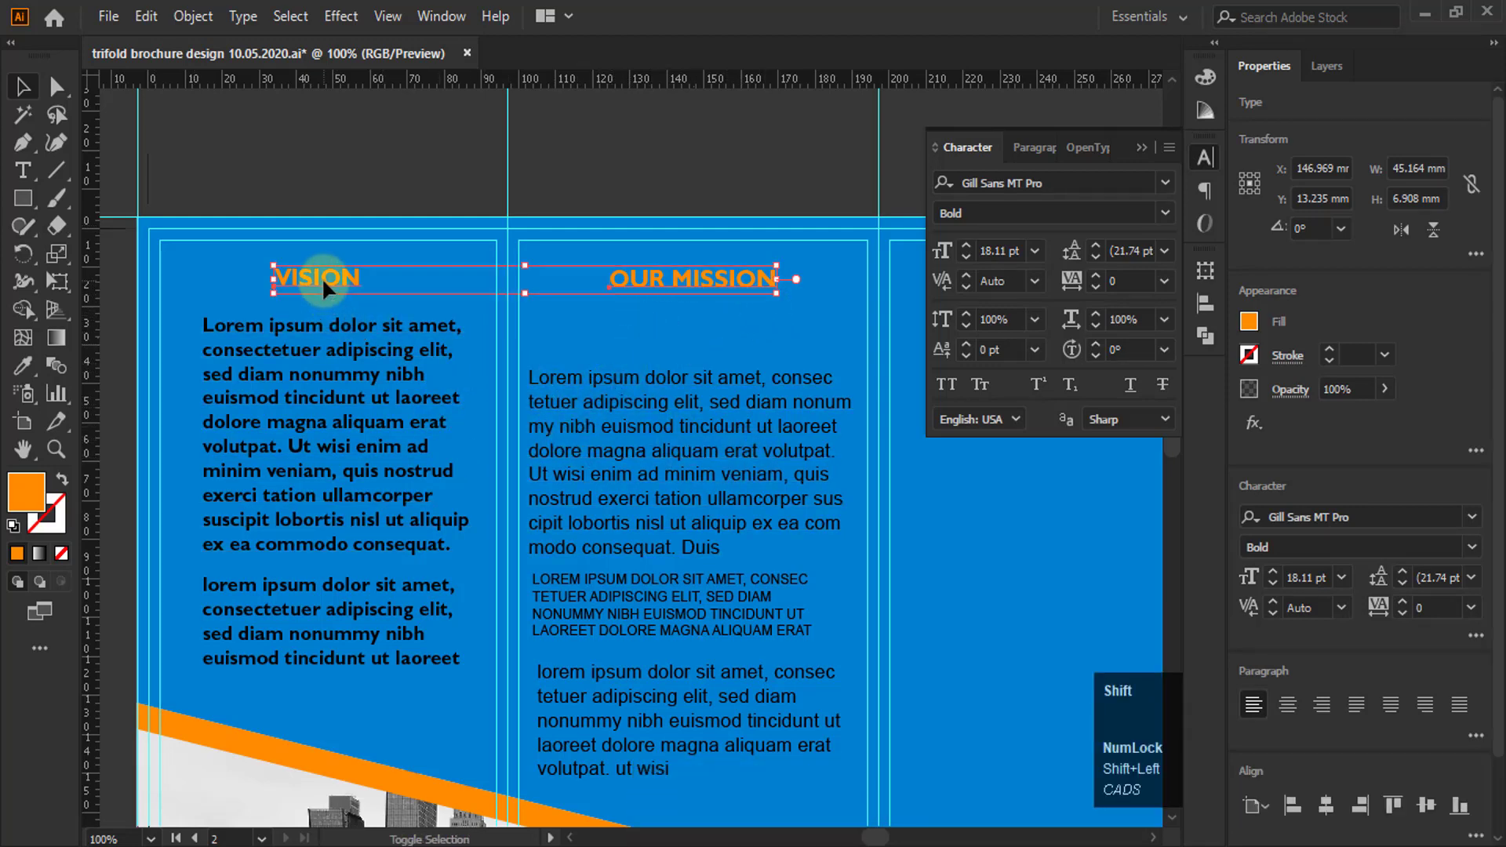
click(337, 280)
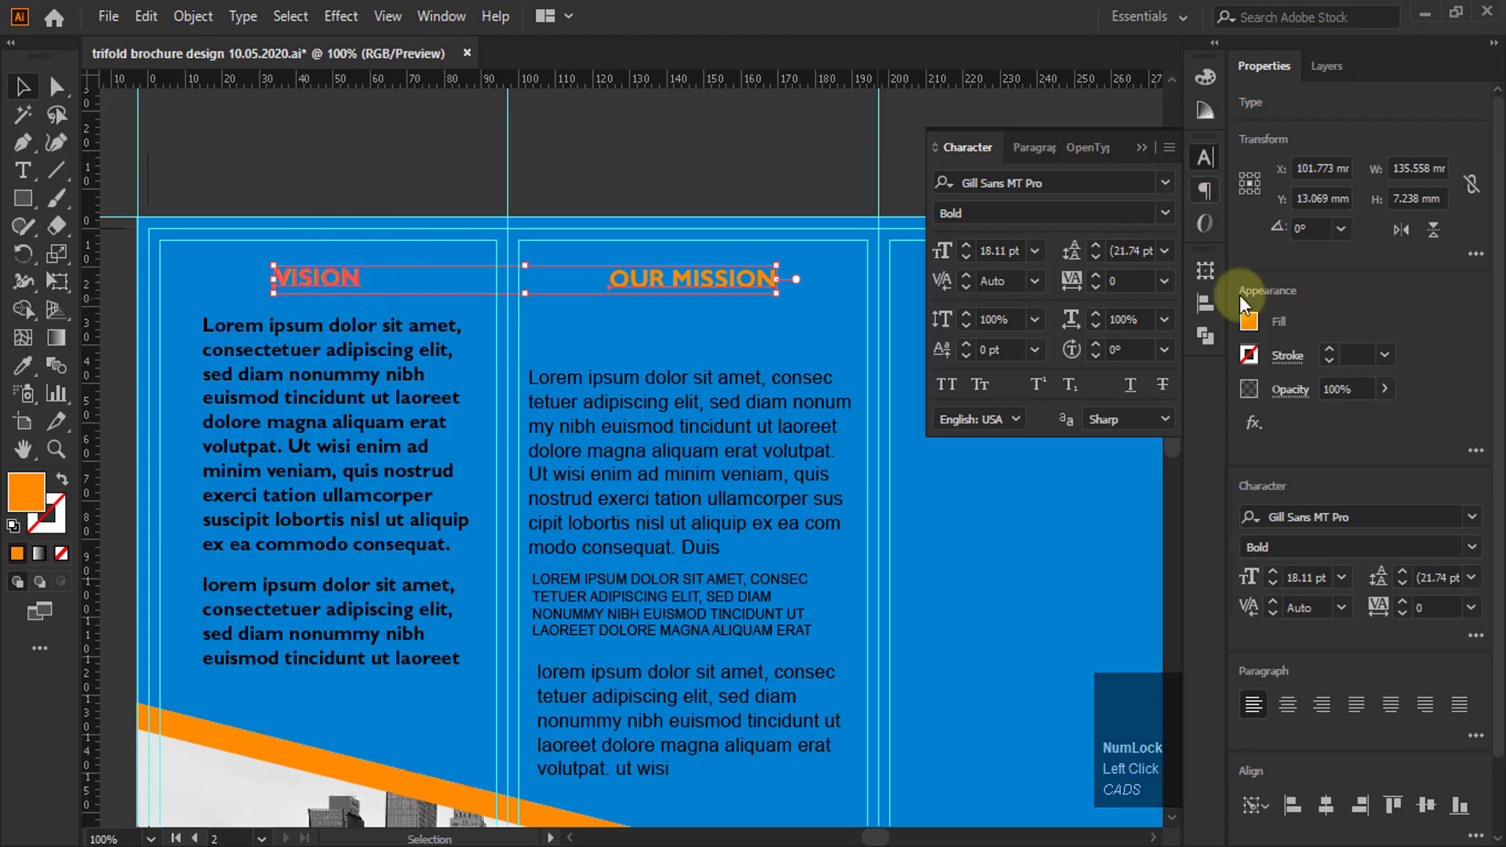
click(1205, 296)
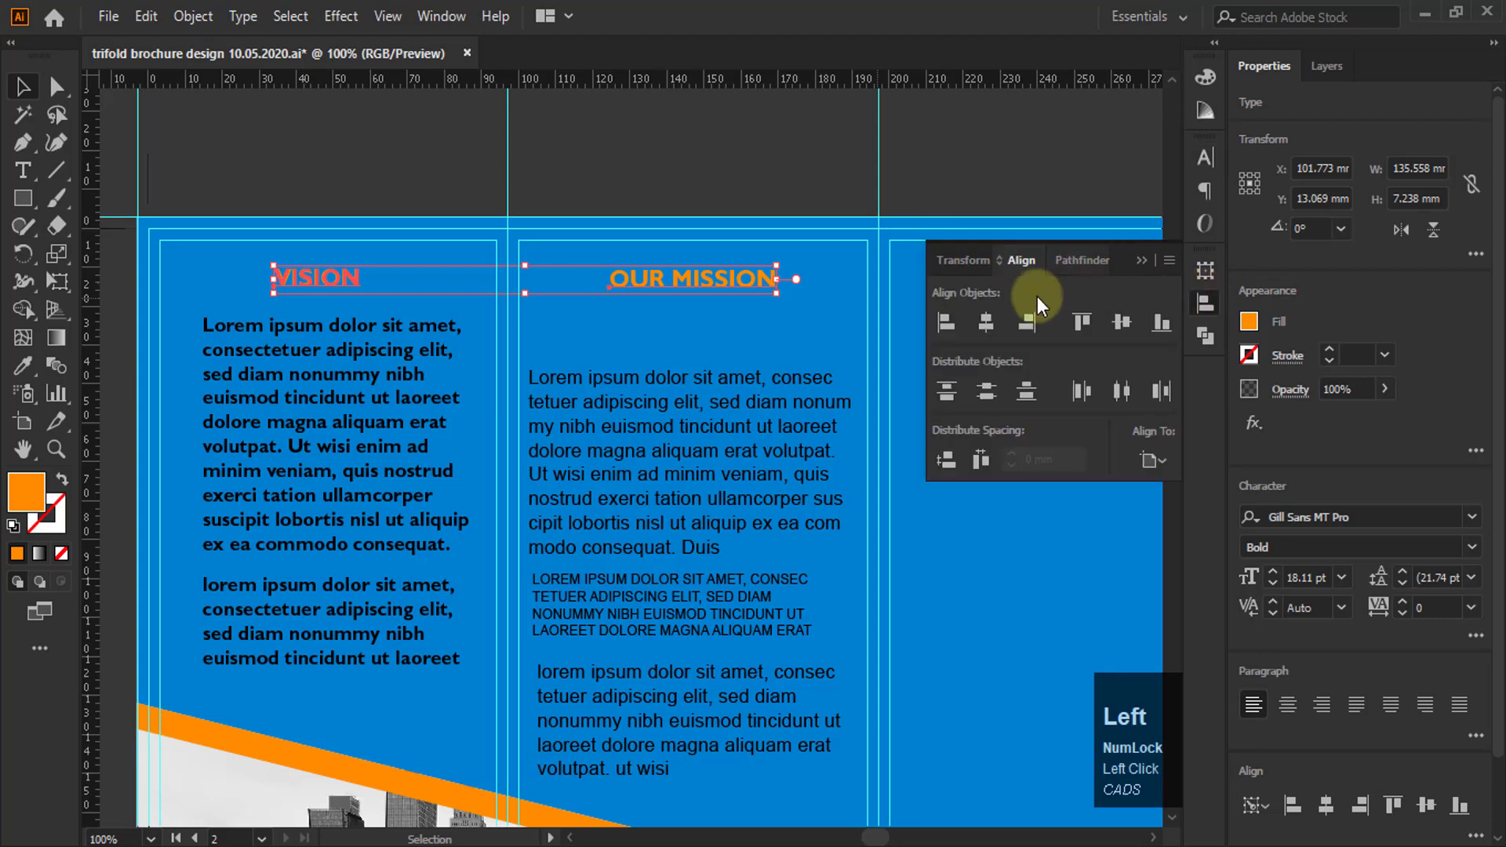
click(1078, 322)
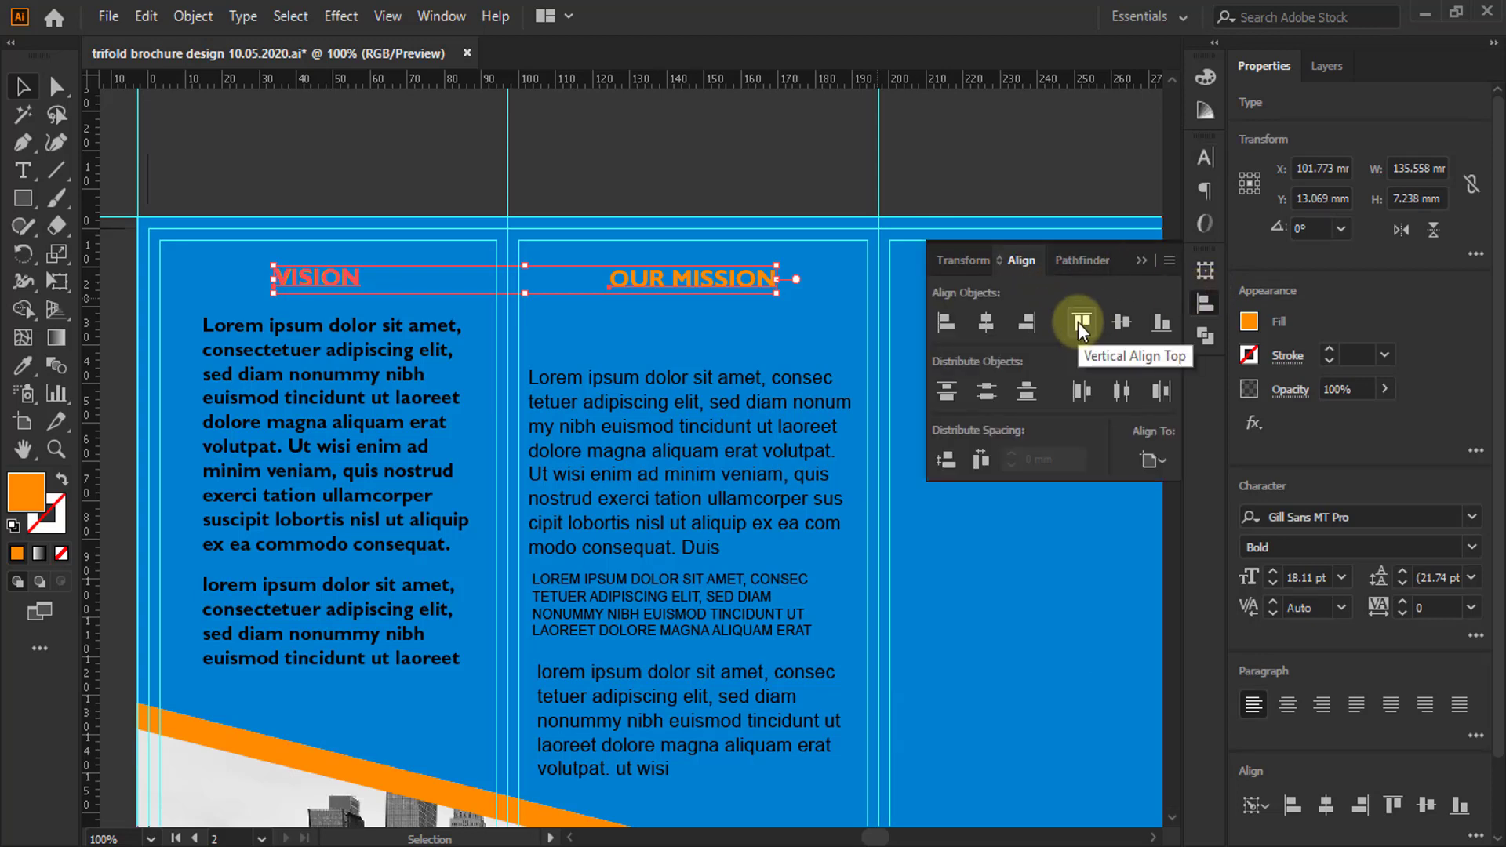
click(758, 153)
Move the first OUR MISSION paragraph up beneath its heading, level with the first VISION paragraph
drag(705, 380, 718, 335)
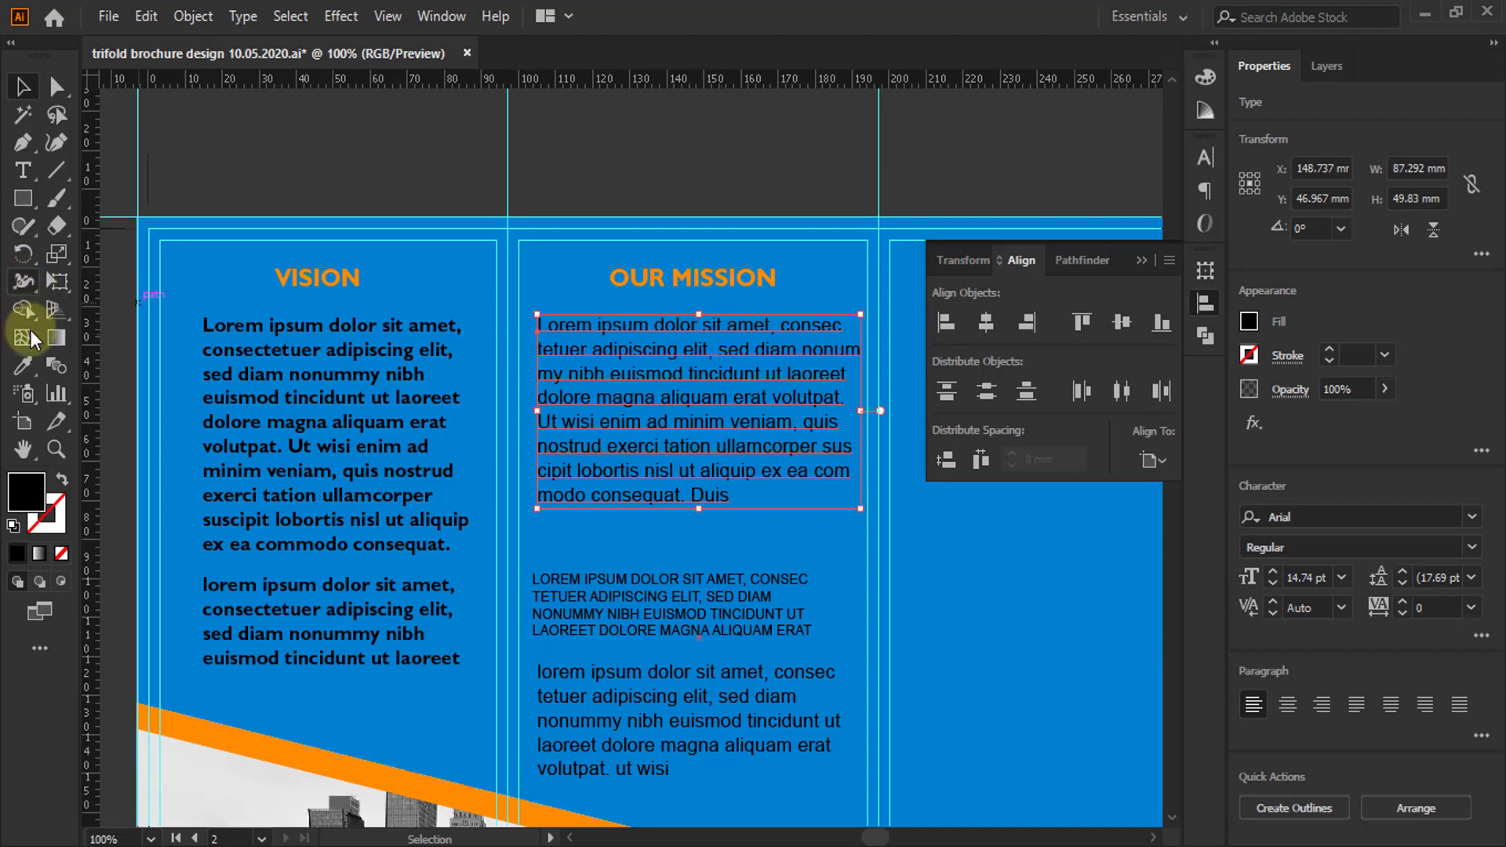
Give the first OUR MISSION paragraph the VISION paragraph's bold Gill Sans MT Pro style with the Eyedropper and scale it to about 89 mm wide
click(22, 365)
click(373, 323)
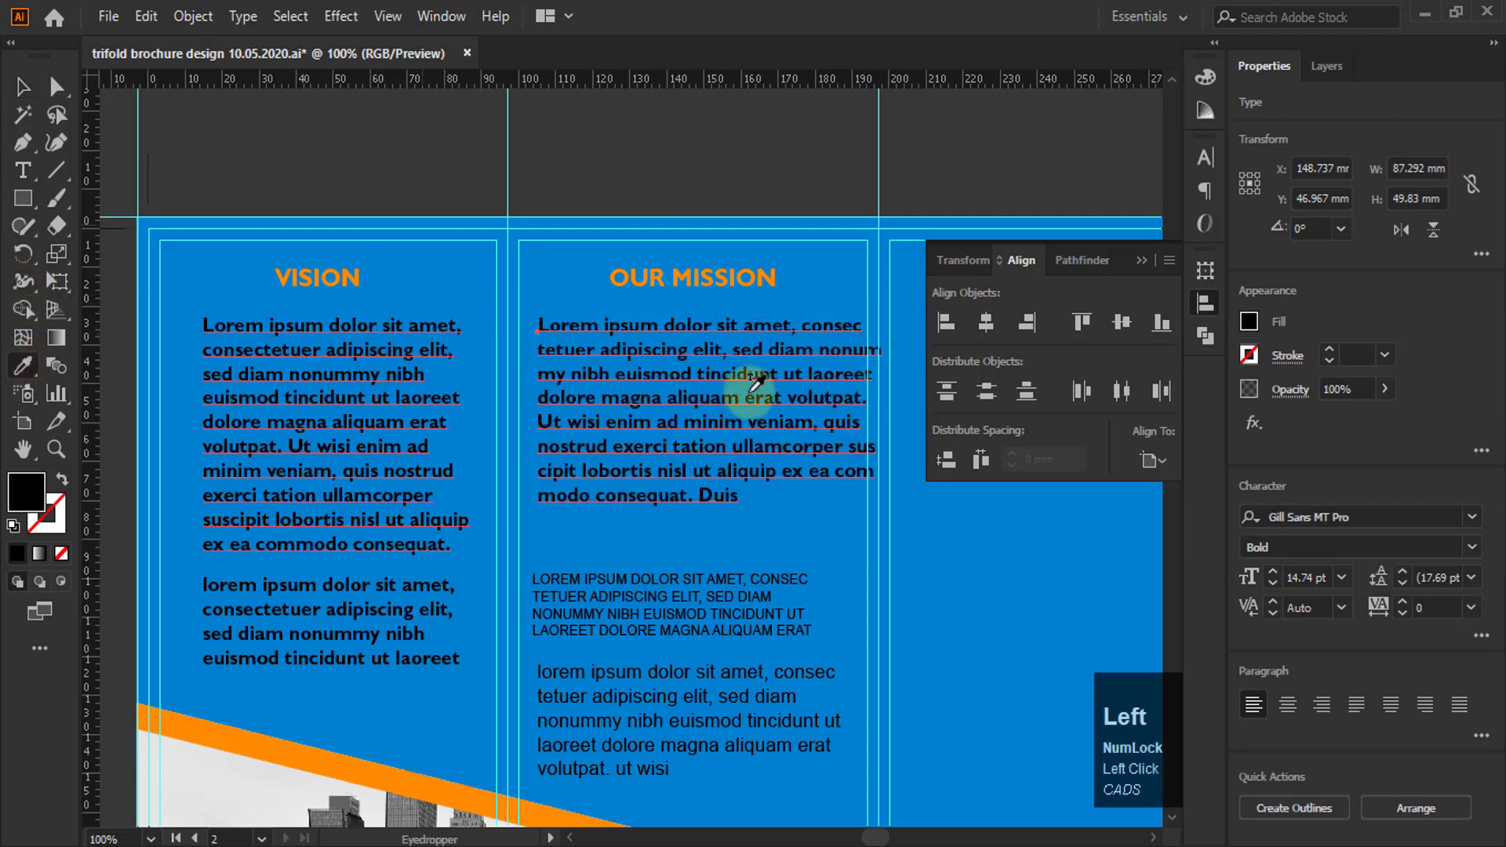
click(25, 87)
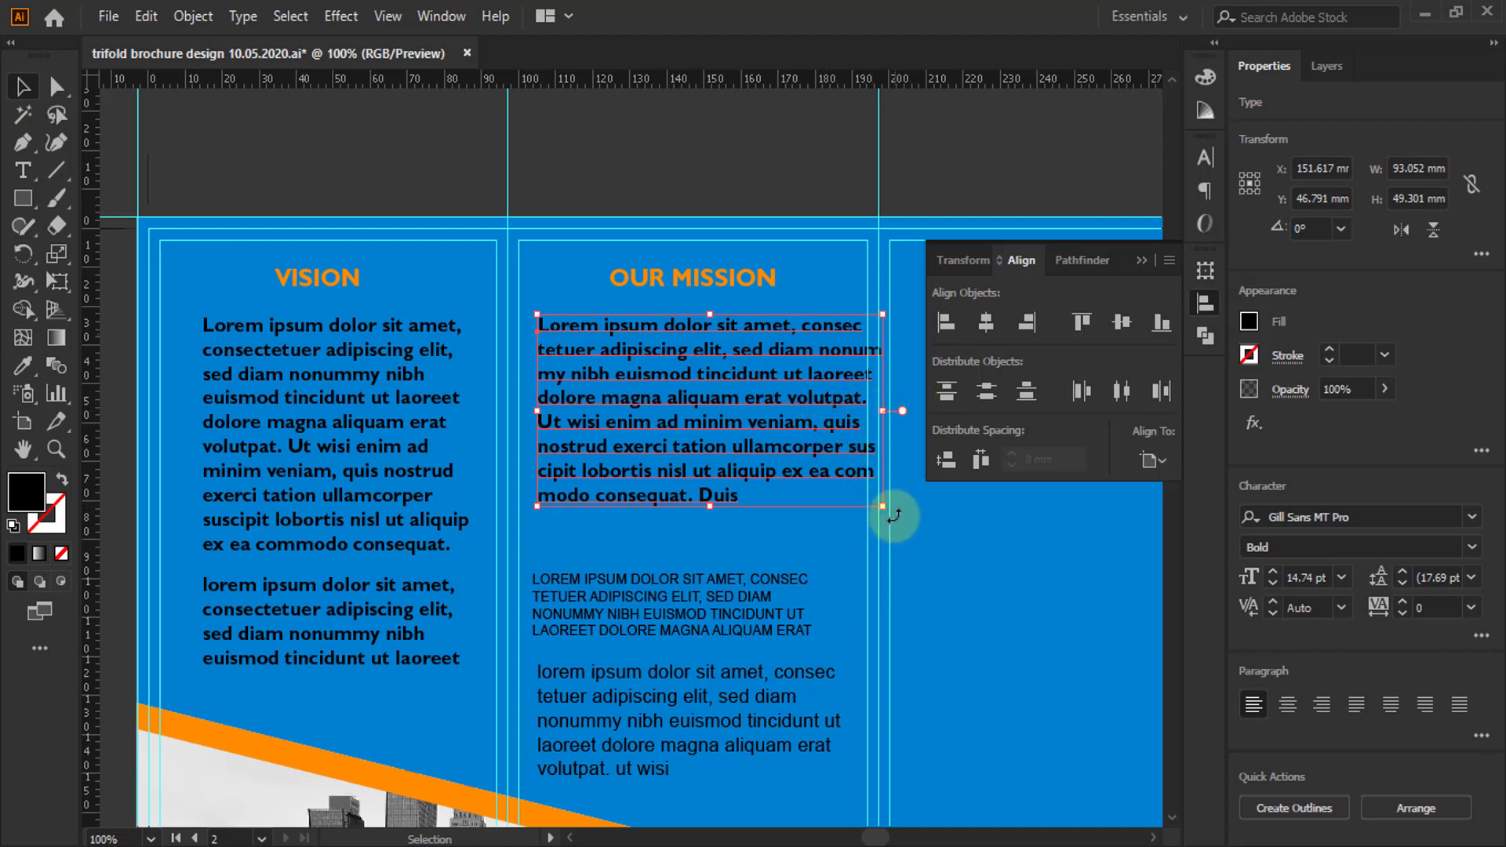
mouse_move(885, 510)
mouse_down()
mouse_move(912, 502)
mouse_move(896, 484)
mouse_move(866, 494)
mouse_up()
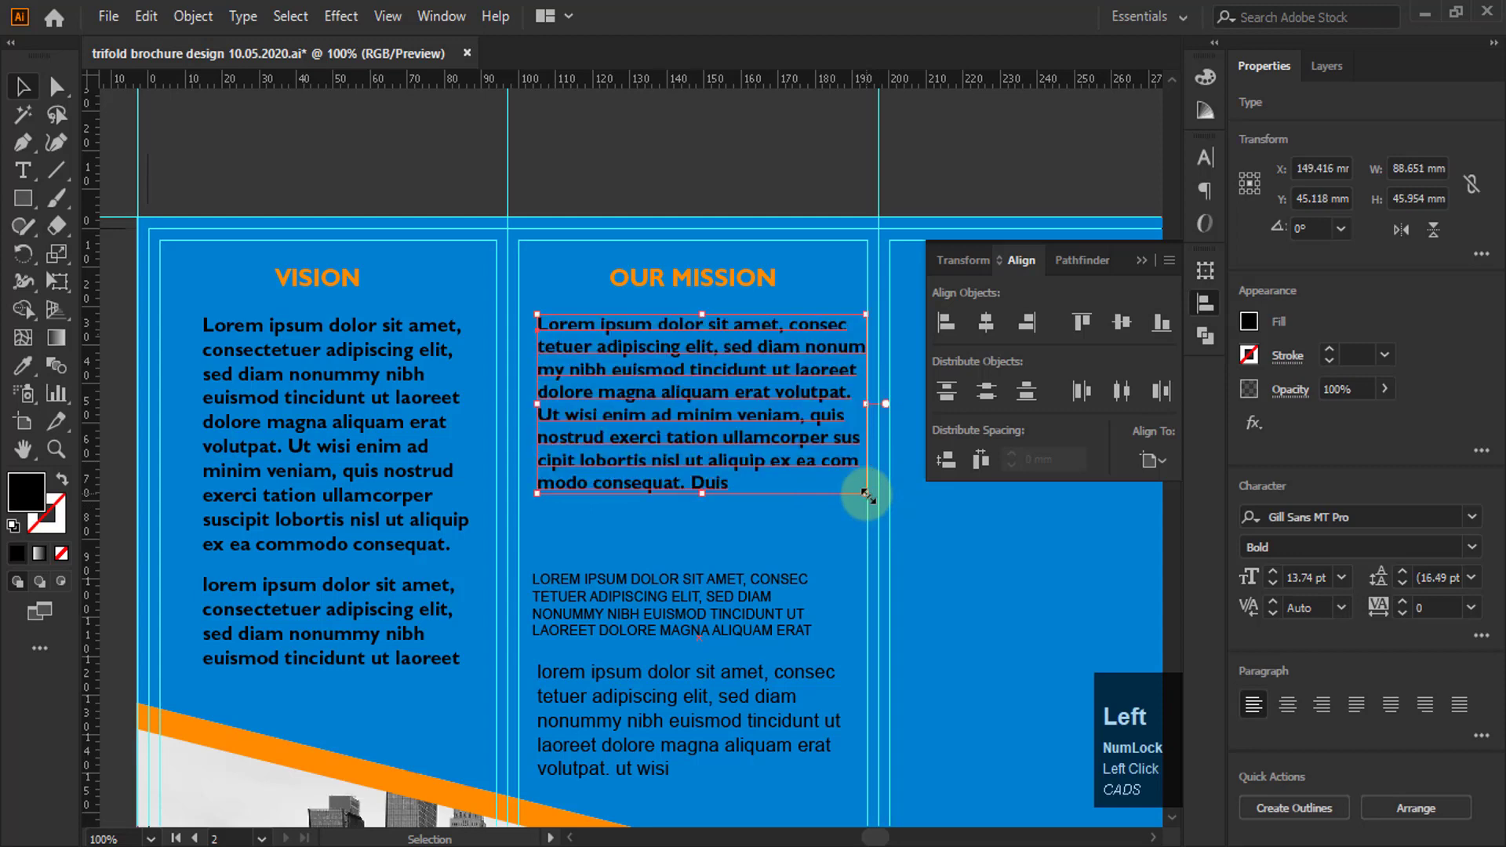
click(794, 179)
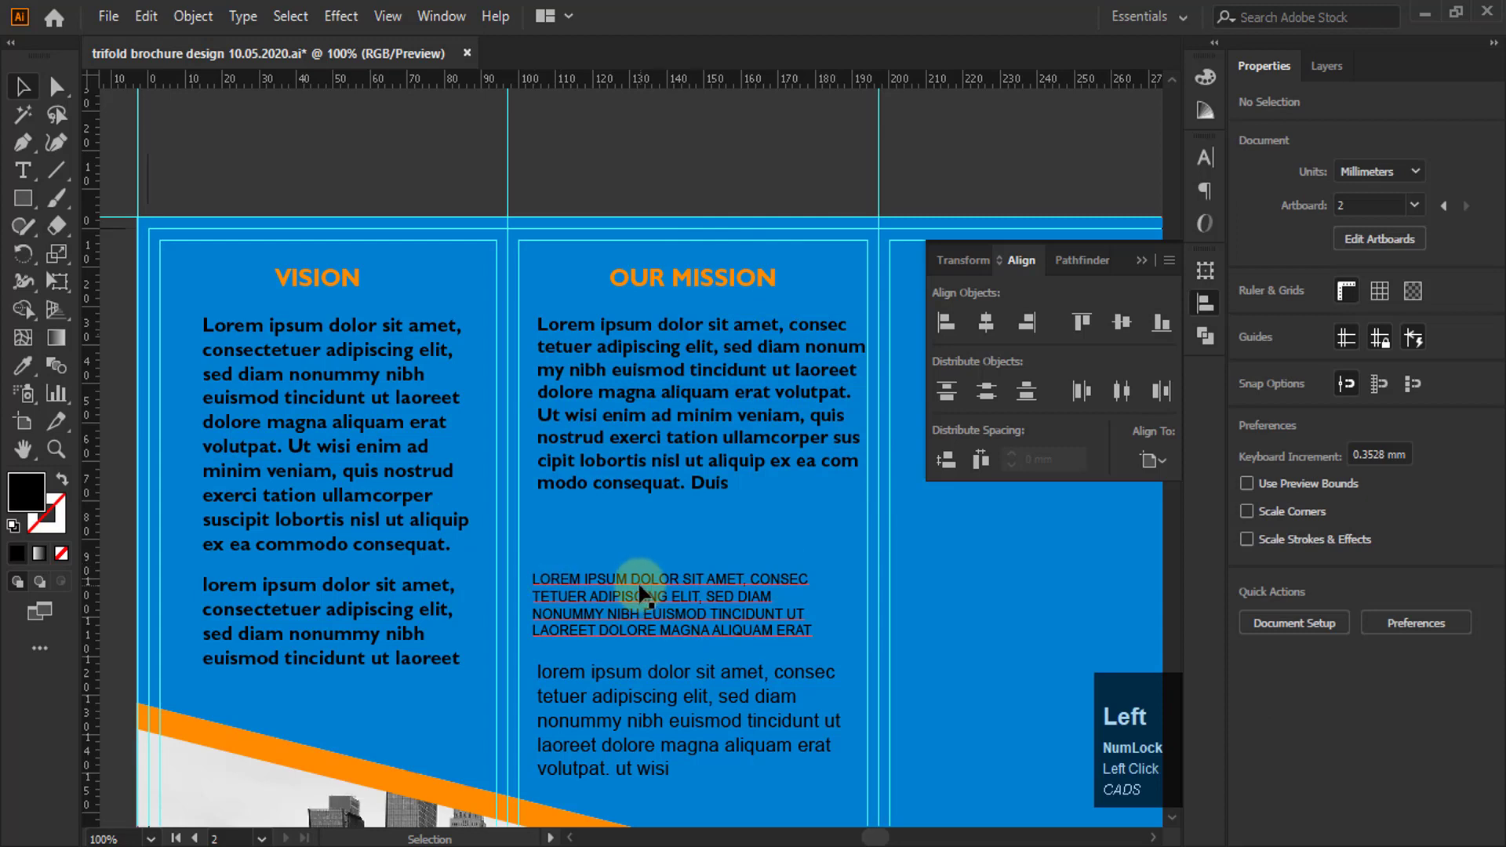
Move the second OUR MISSION paragraph up beneath the first and give it the VISION heading's orange bold style with the Eyedropper
drag(639, 577, 645, 527)
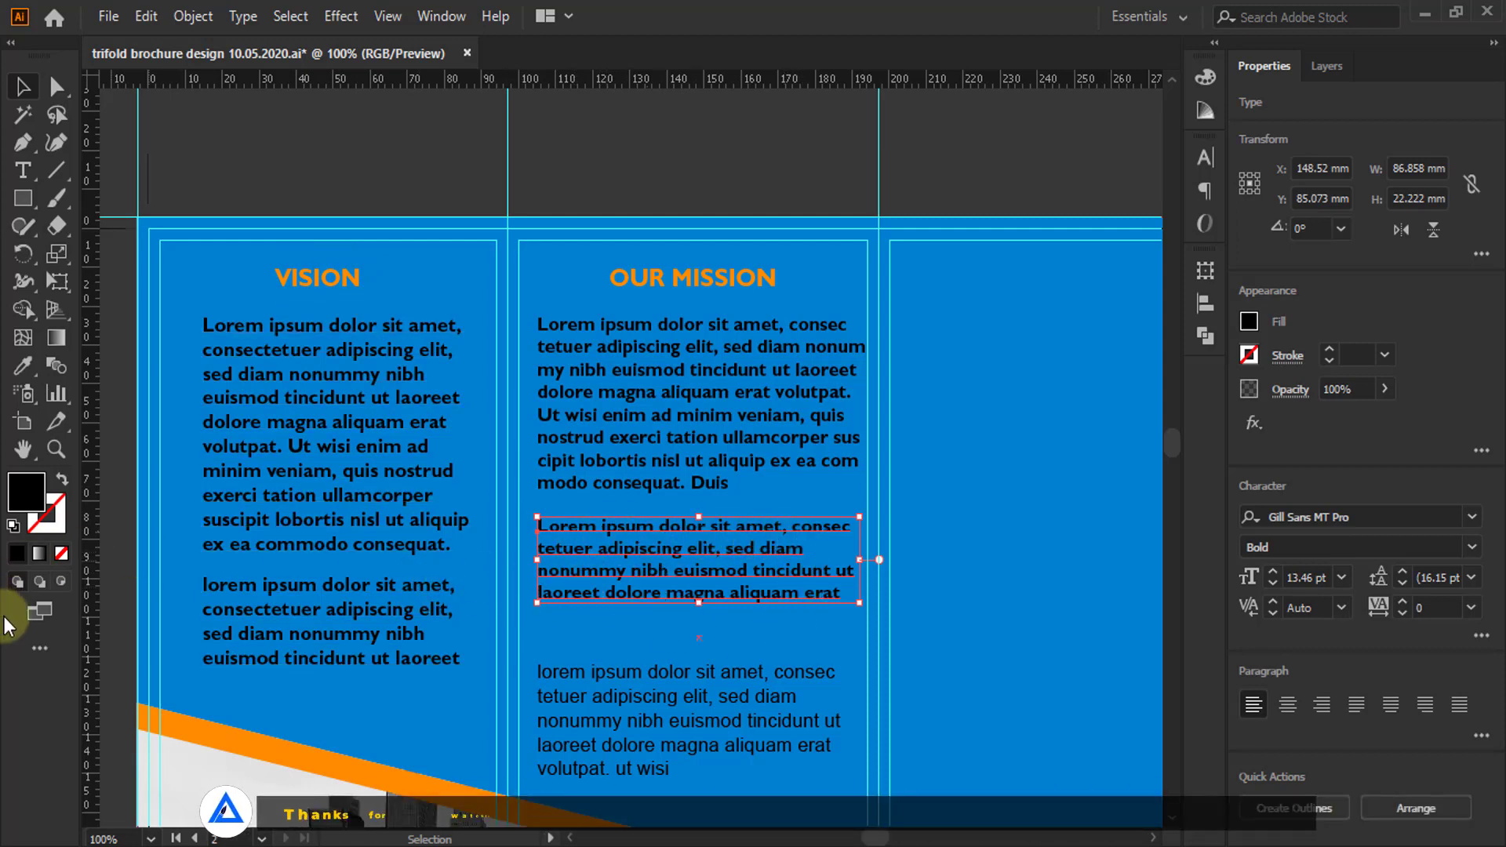
click(17, 367)
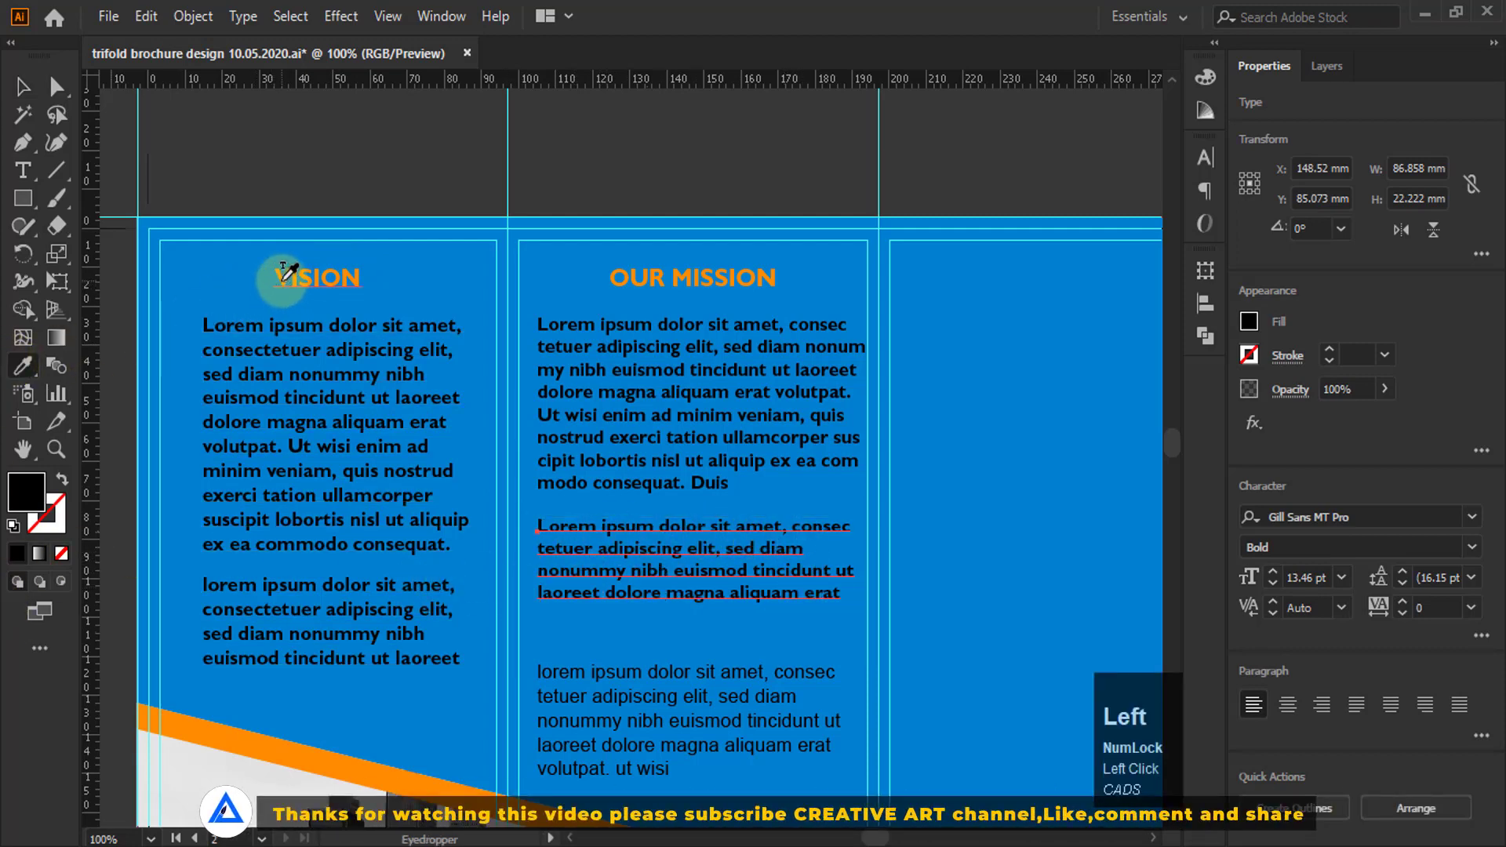
click(267, 276)
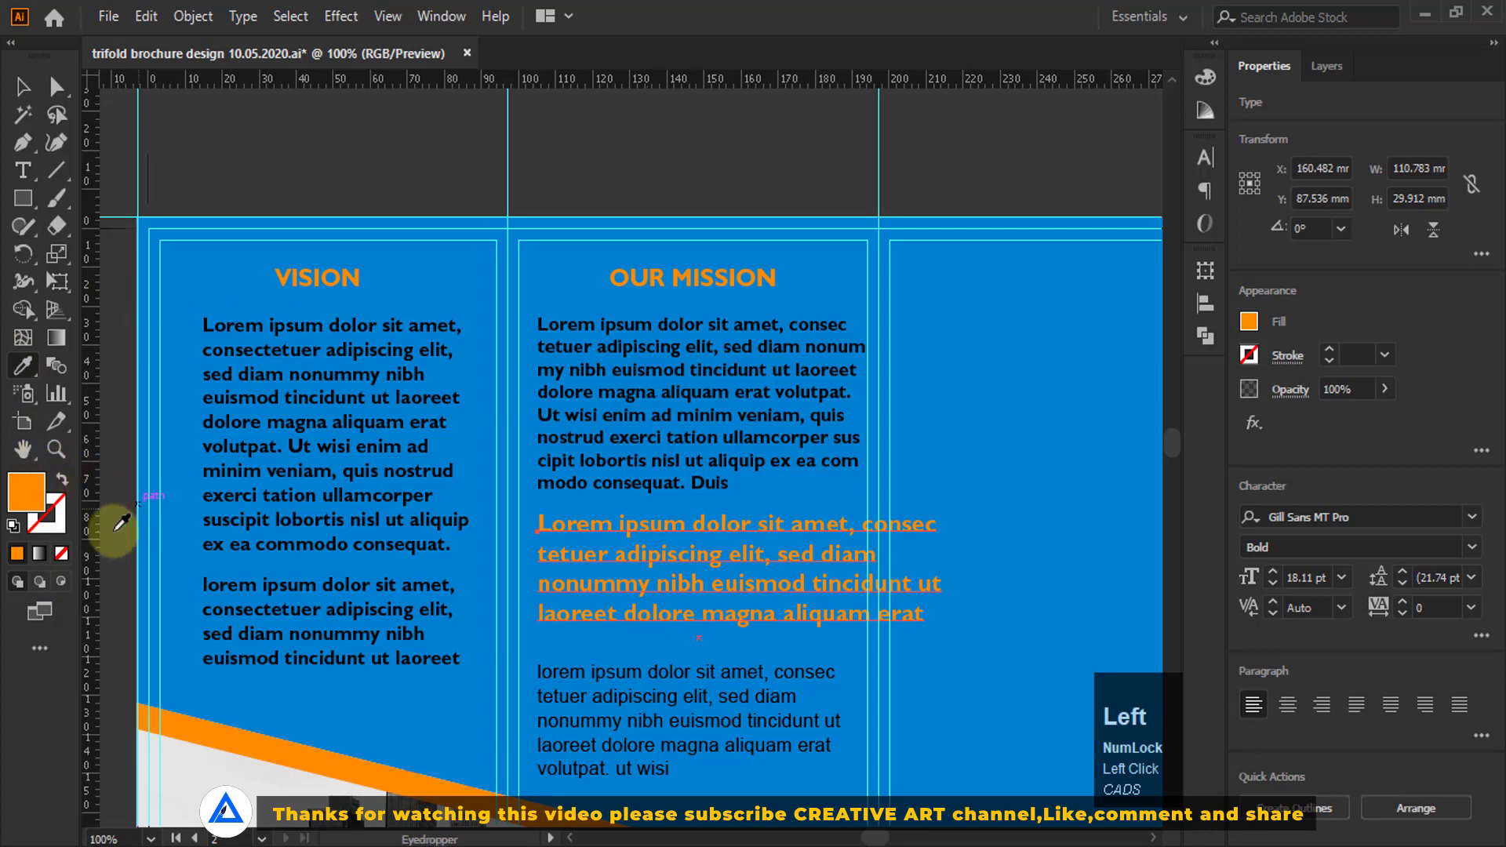
Scale the orange OUR MISSION paragraph down to about 85 mm wide and shift it down slightly between its neighbouring paragraphs
click(22, 88)
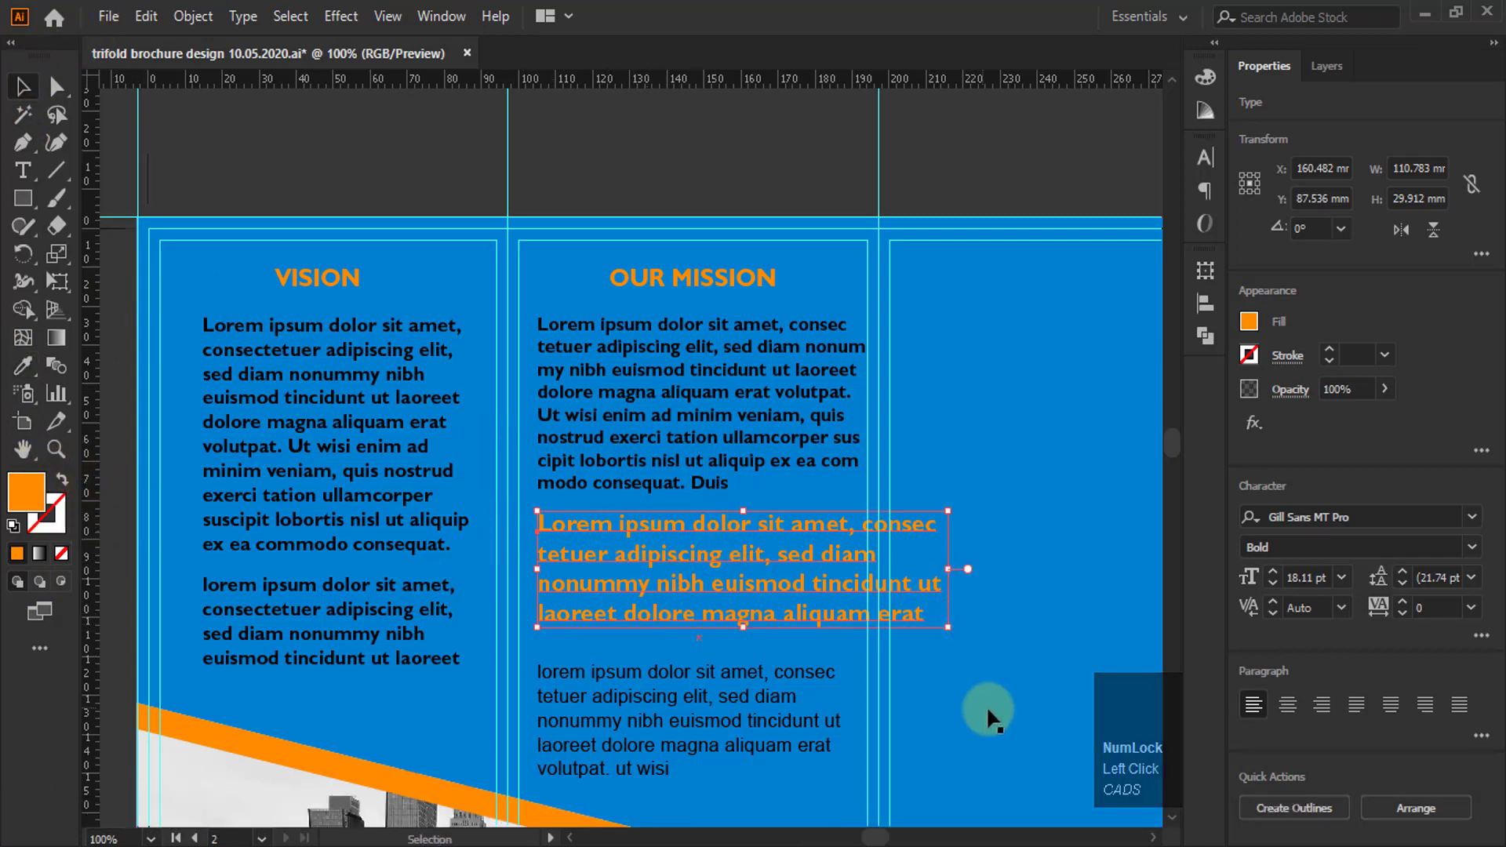
drag(948, 628, 853, 611)
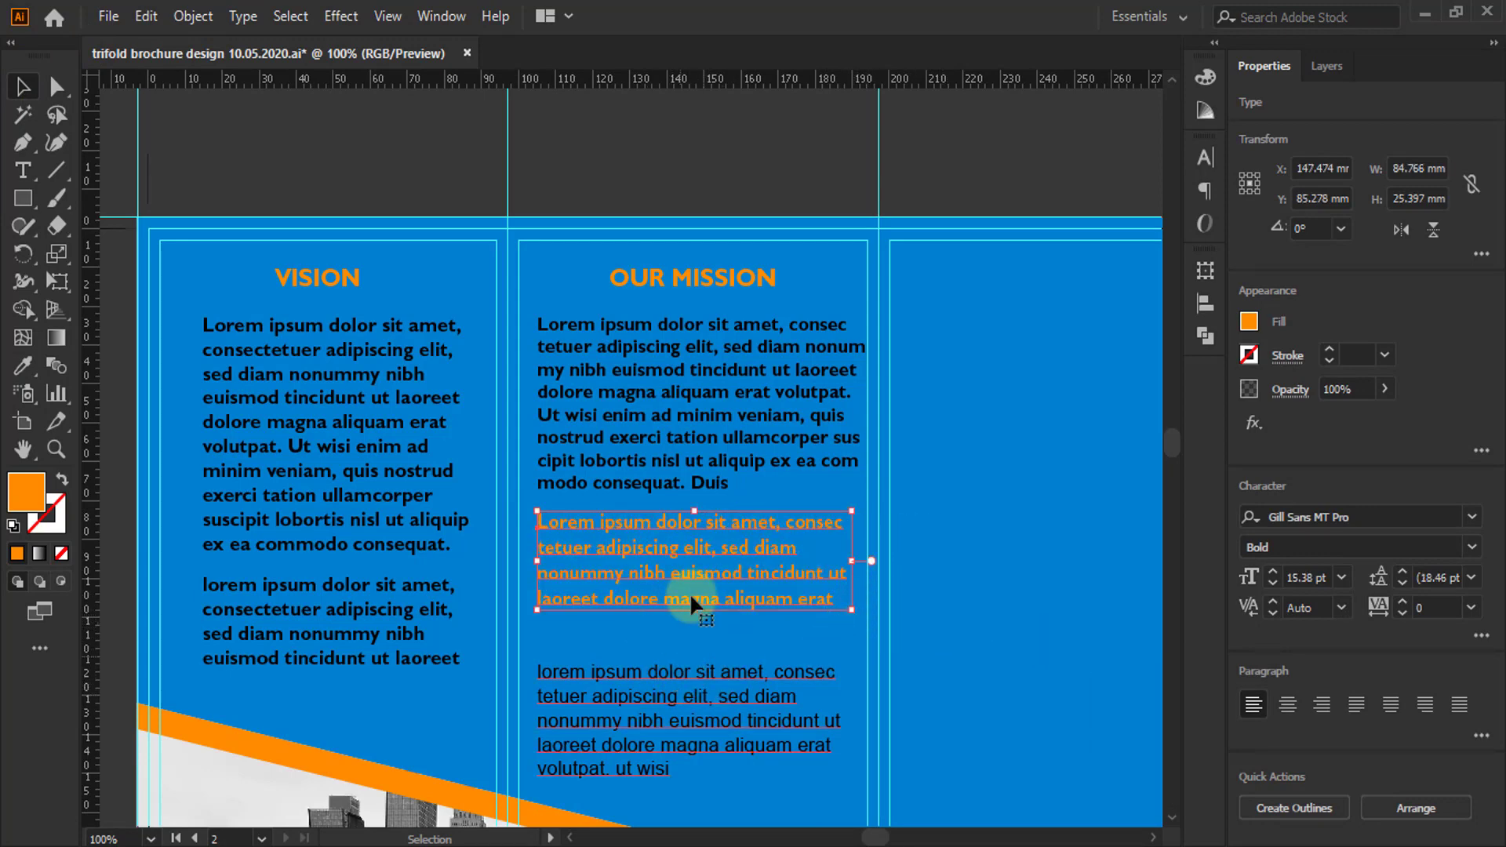
drag(688, 549, 685, 560)
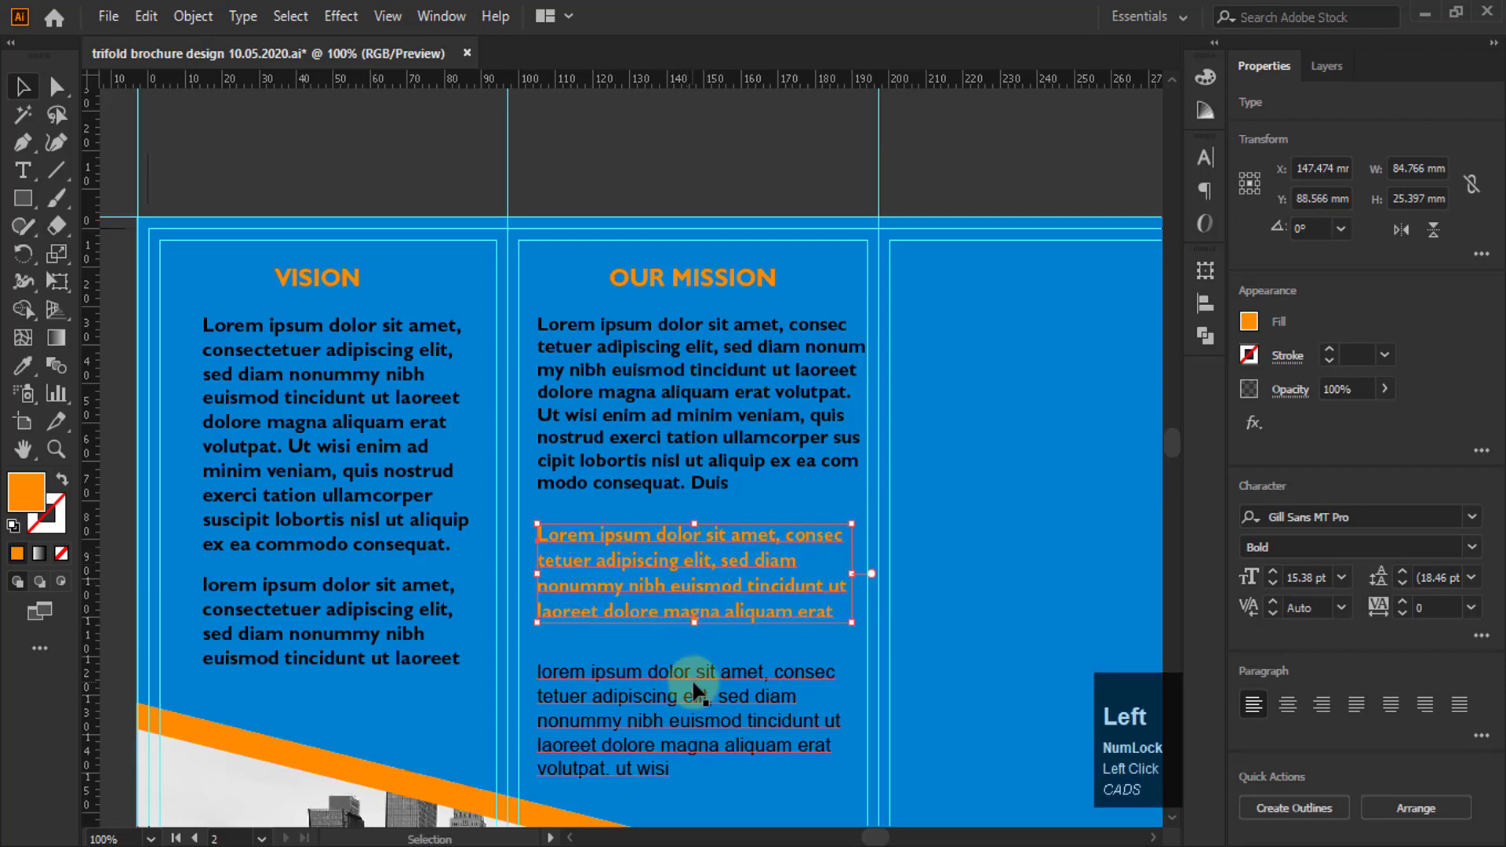
Move the third OUR MISSION paragraph up, copy the VISION paragraph's bold style onto it, and scale its text to about 14.7 pt
drag(703, 674, 704, 651)
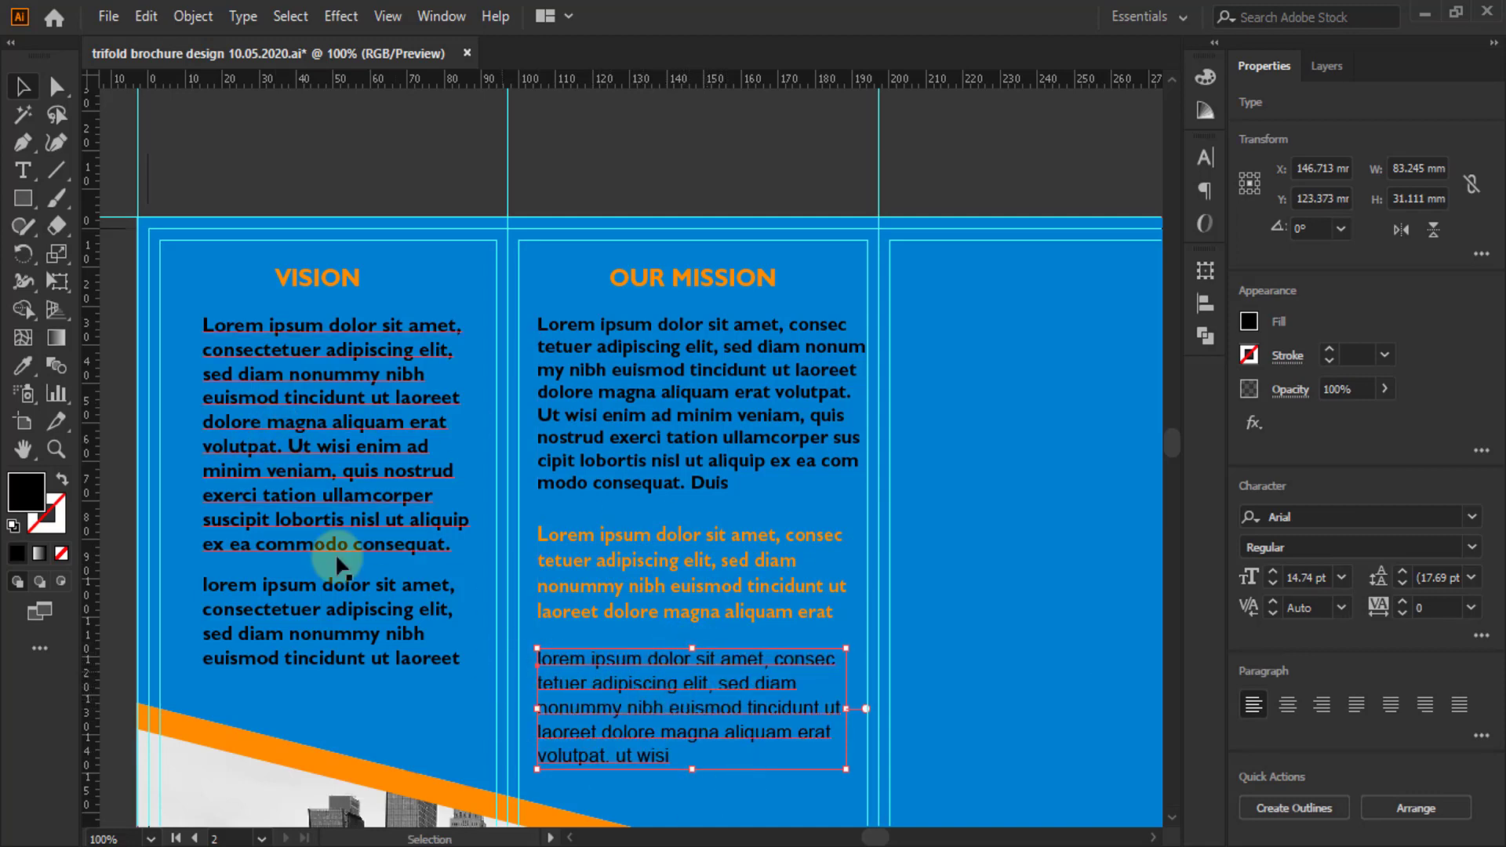
click(22, 365)
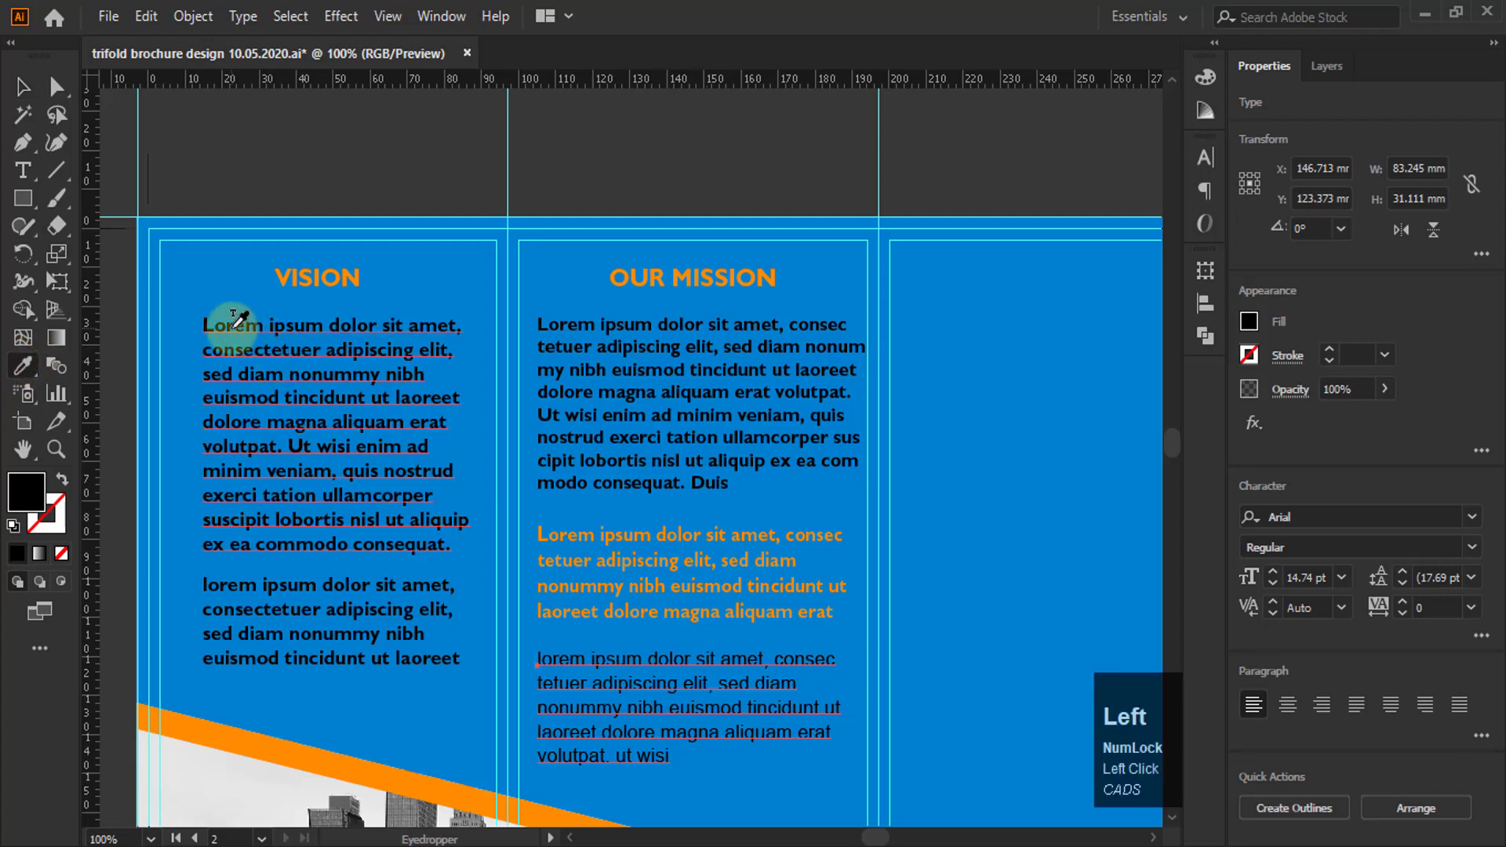
click(234, 322)
click(23, 87)
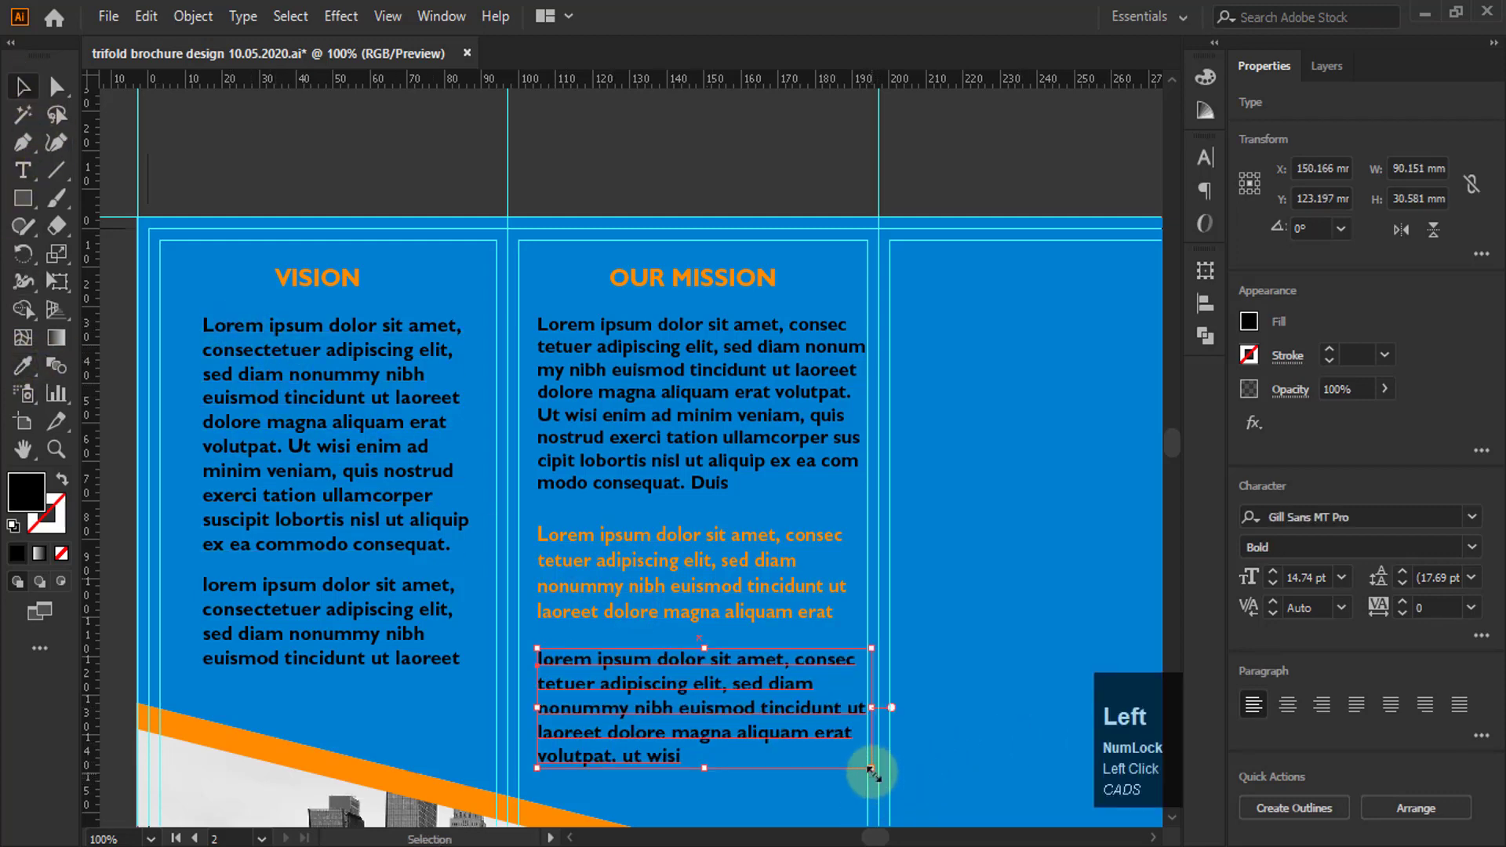
drag(872, 772, 862, 769)
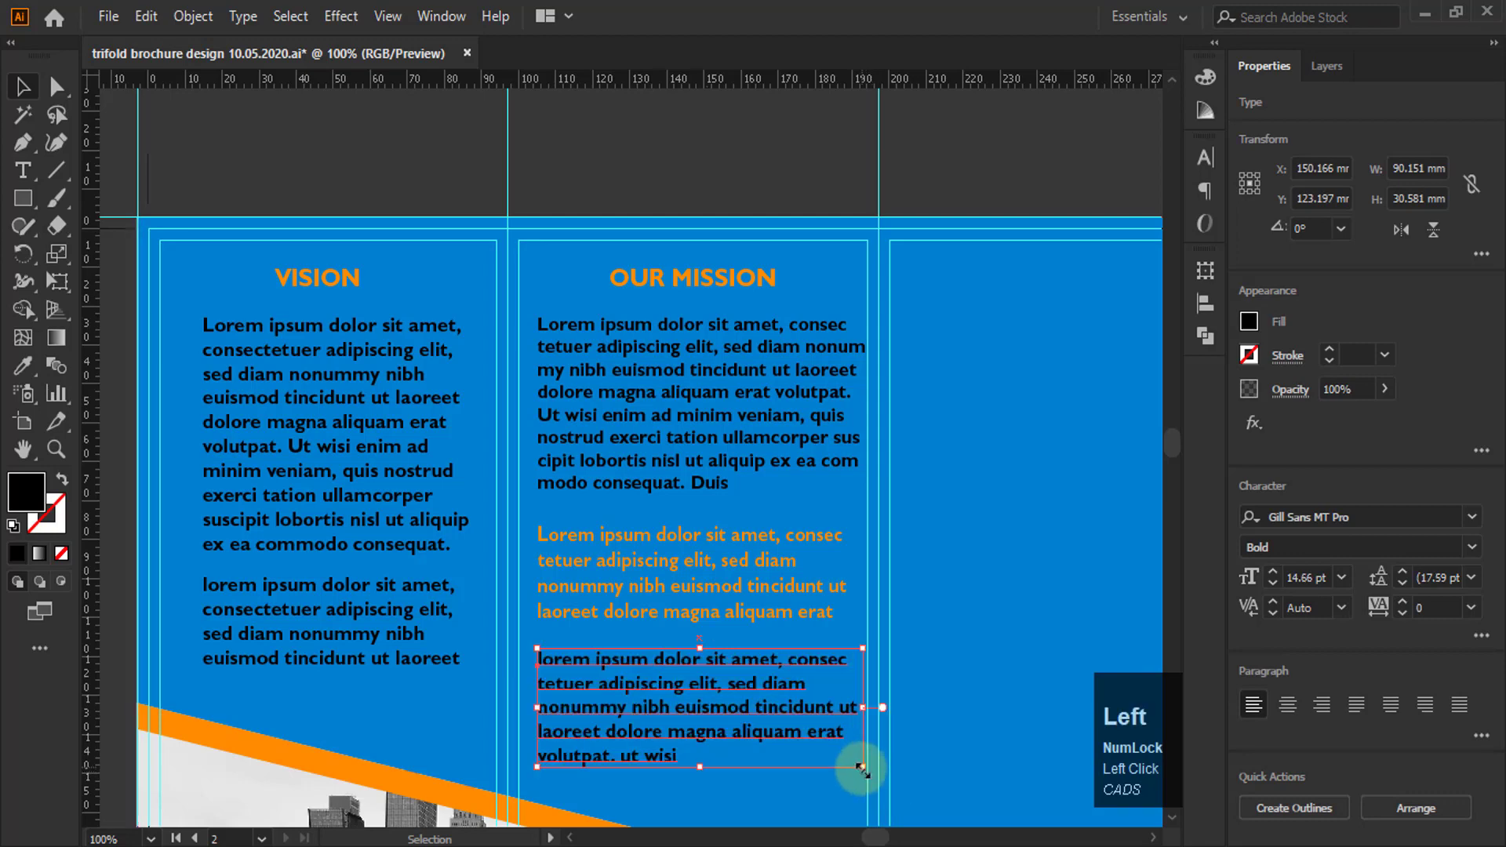
Scale the first OUR MISSION paragraph down to about 86 mm wide so it sits inside the panel margin
click(809, 439)
drag(865, 493, 857, 490)
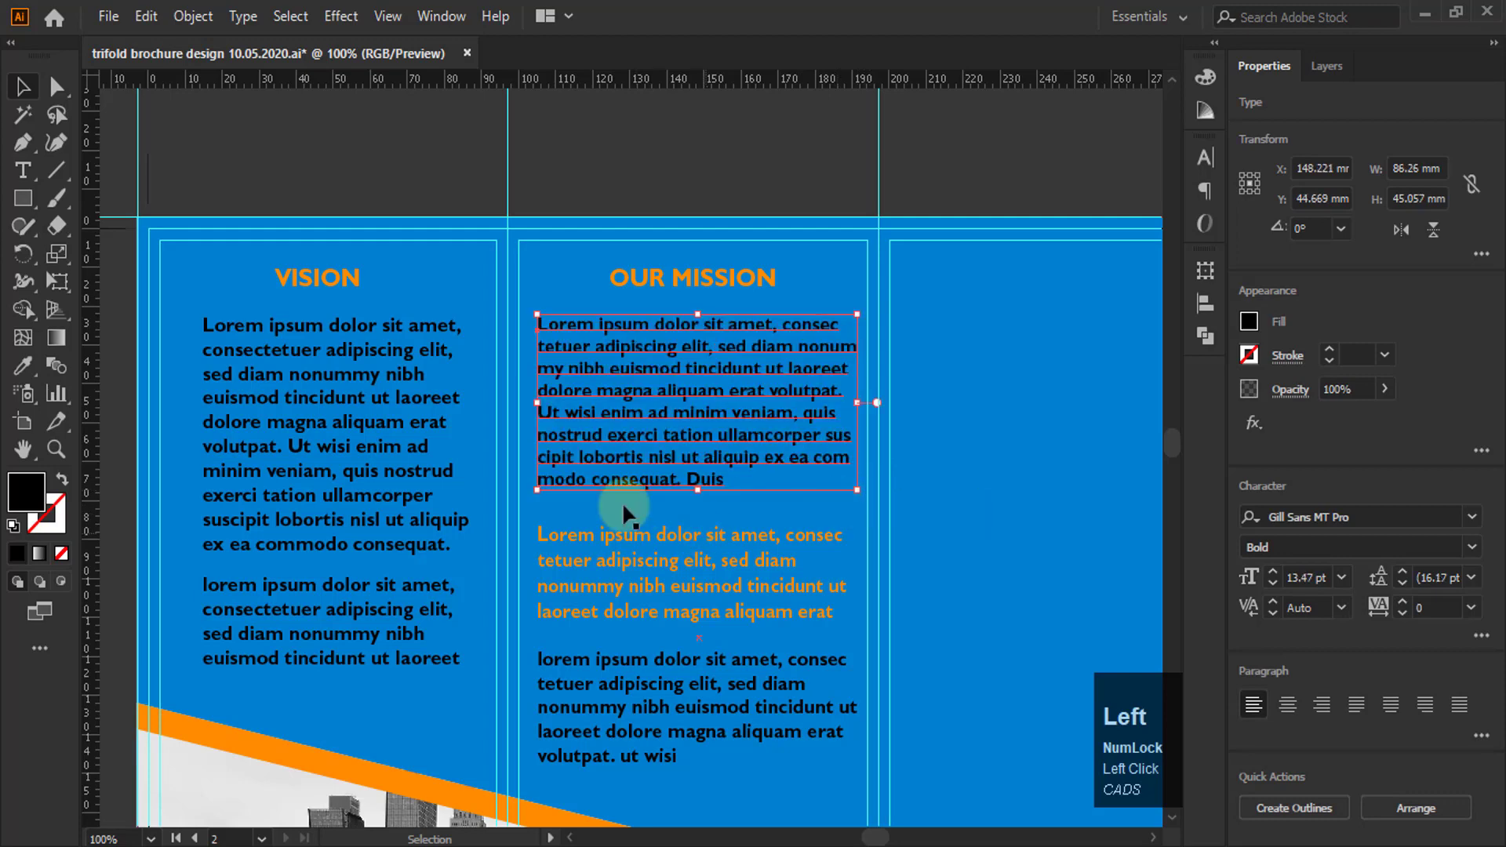
click(717, 161)
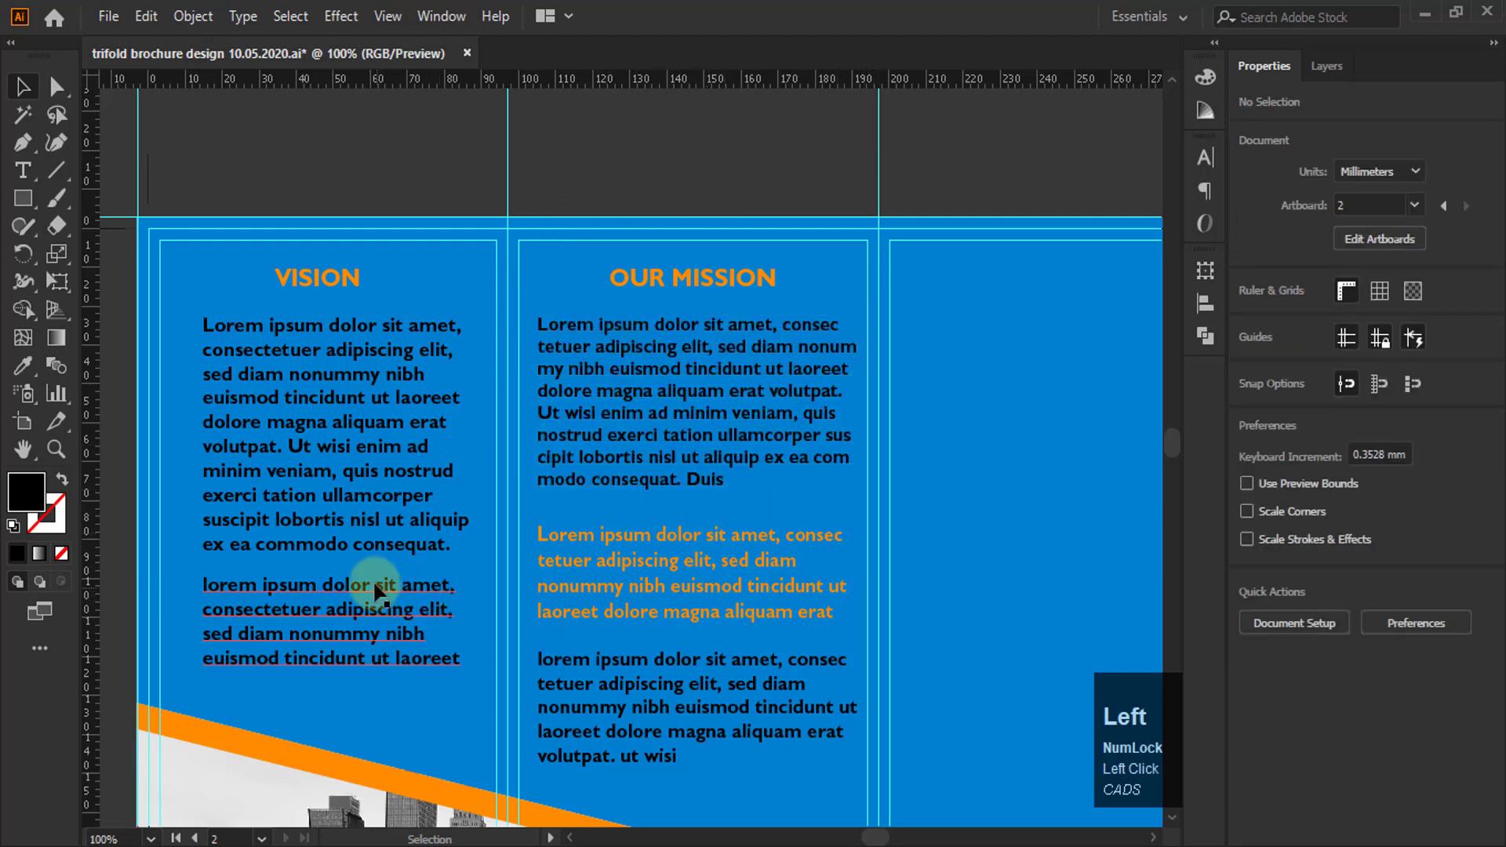
Move the OUR SERVICE heading and its paragraphs from below the artboards into the inner page's third panel
scroll(424, 487, down, 1)
scroll(596, 376, down, 2)
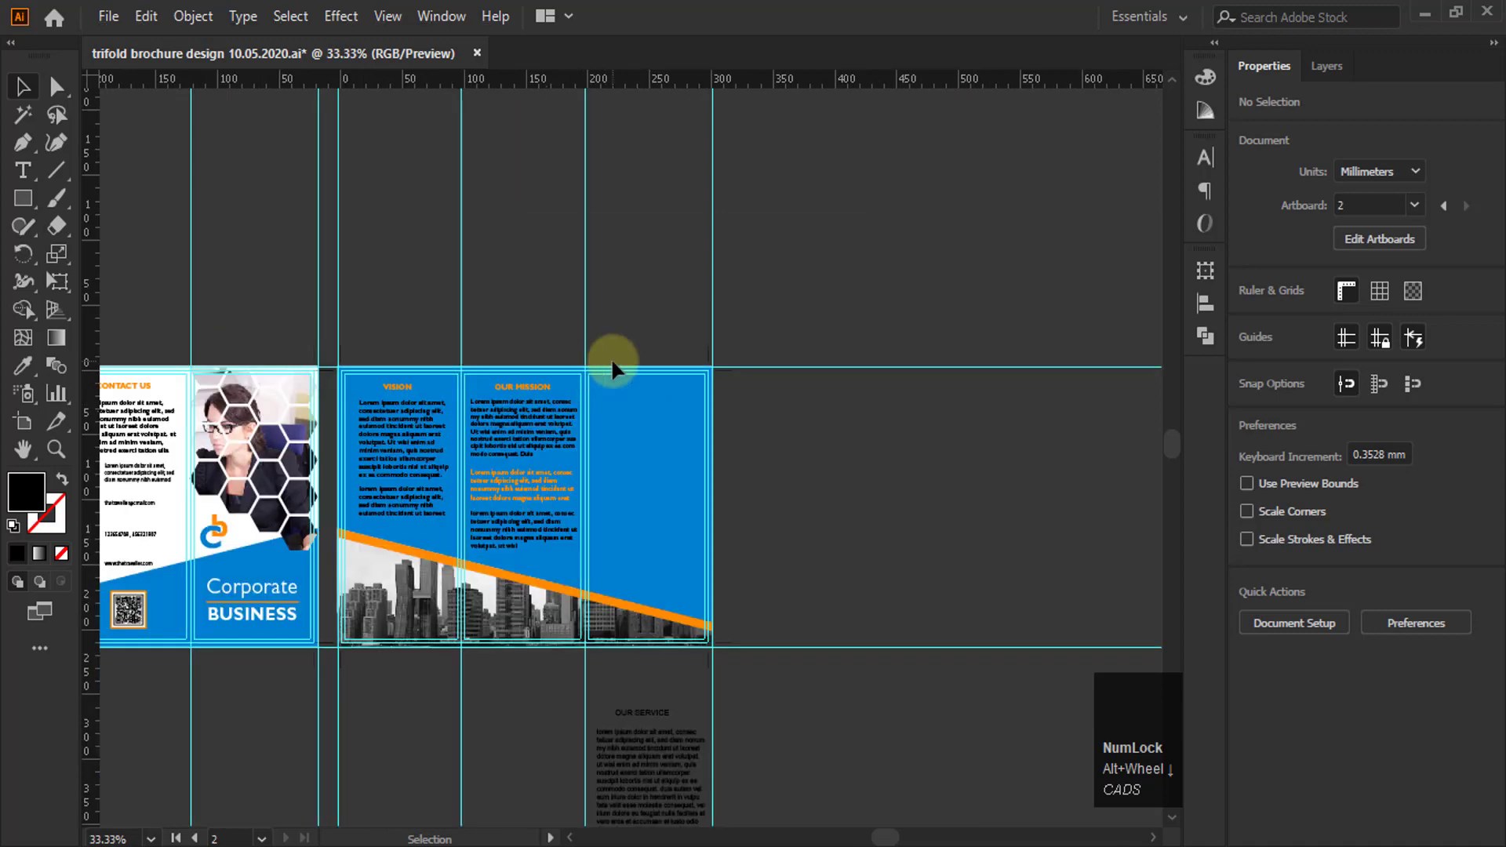
scroll(686, 639, down, 3)
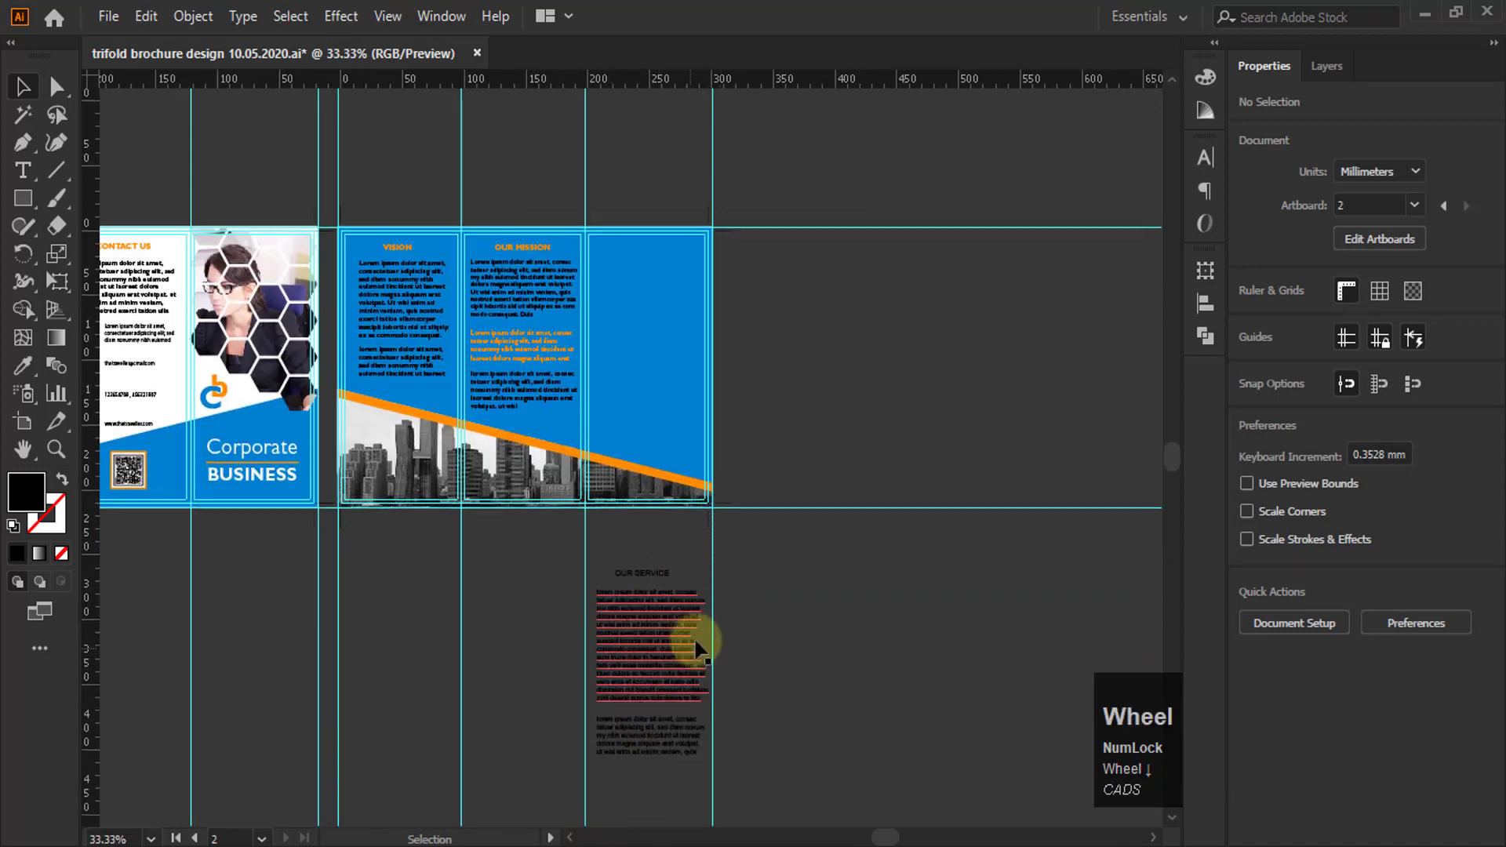
click(638, 567)
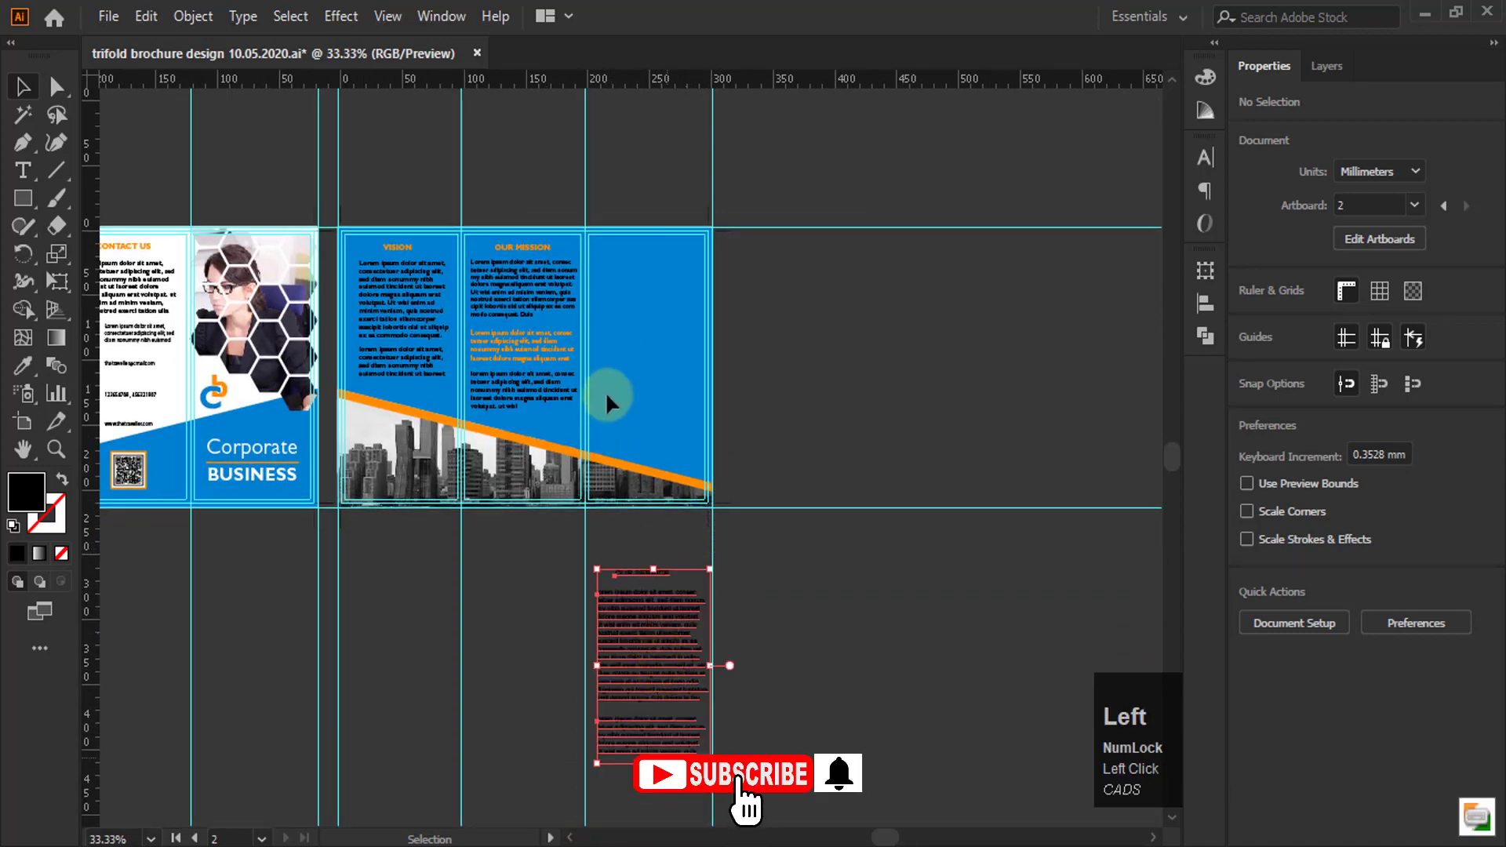
drag(606, 392, 670, 344)
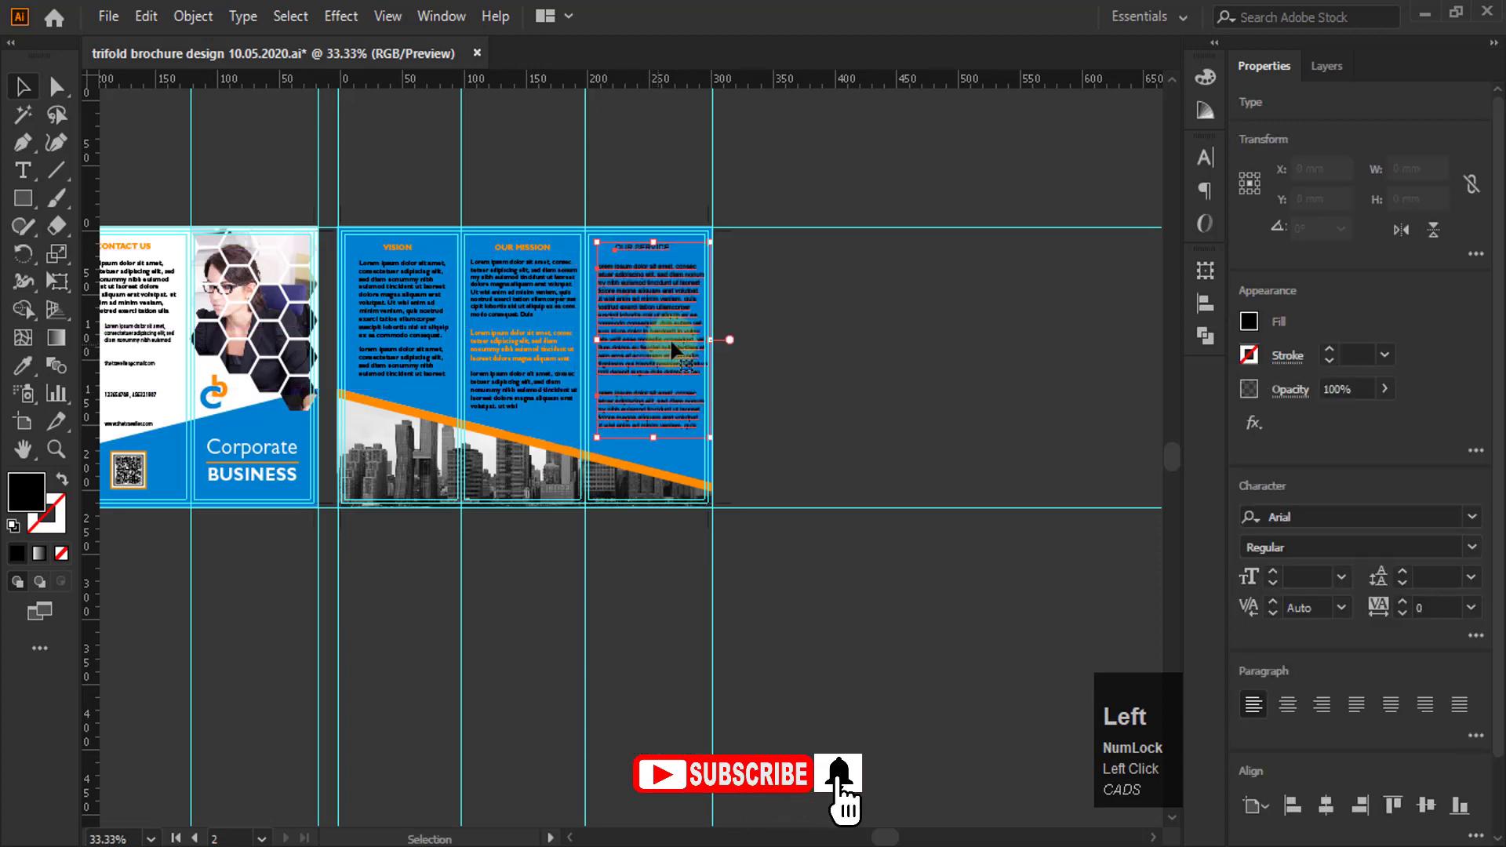
alt+scroll(631, 192, up, 2)
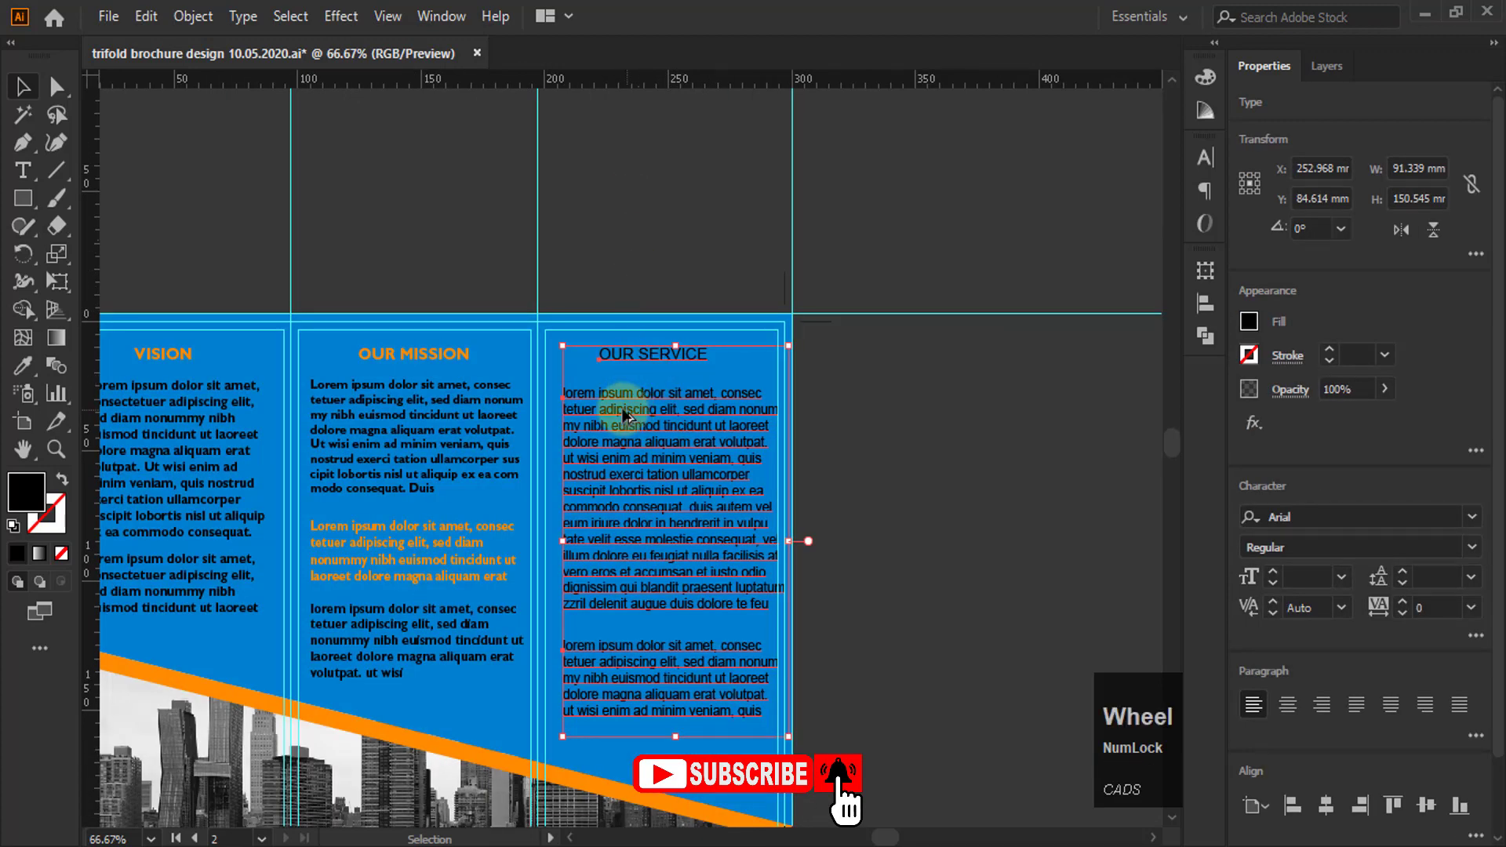
alt+scroll(623, 416, up, 2)
alt+scroll(700, 440, down, 1)
click(716, 292)
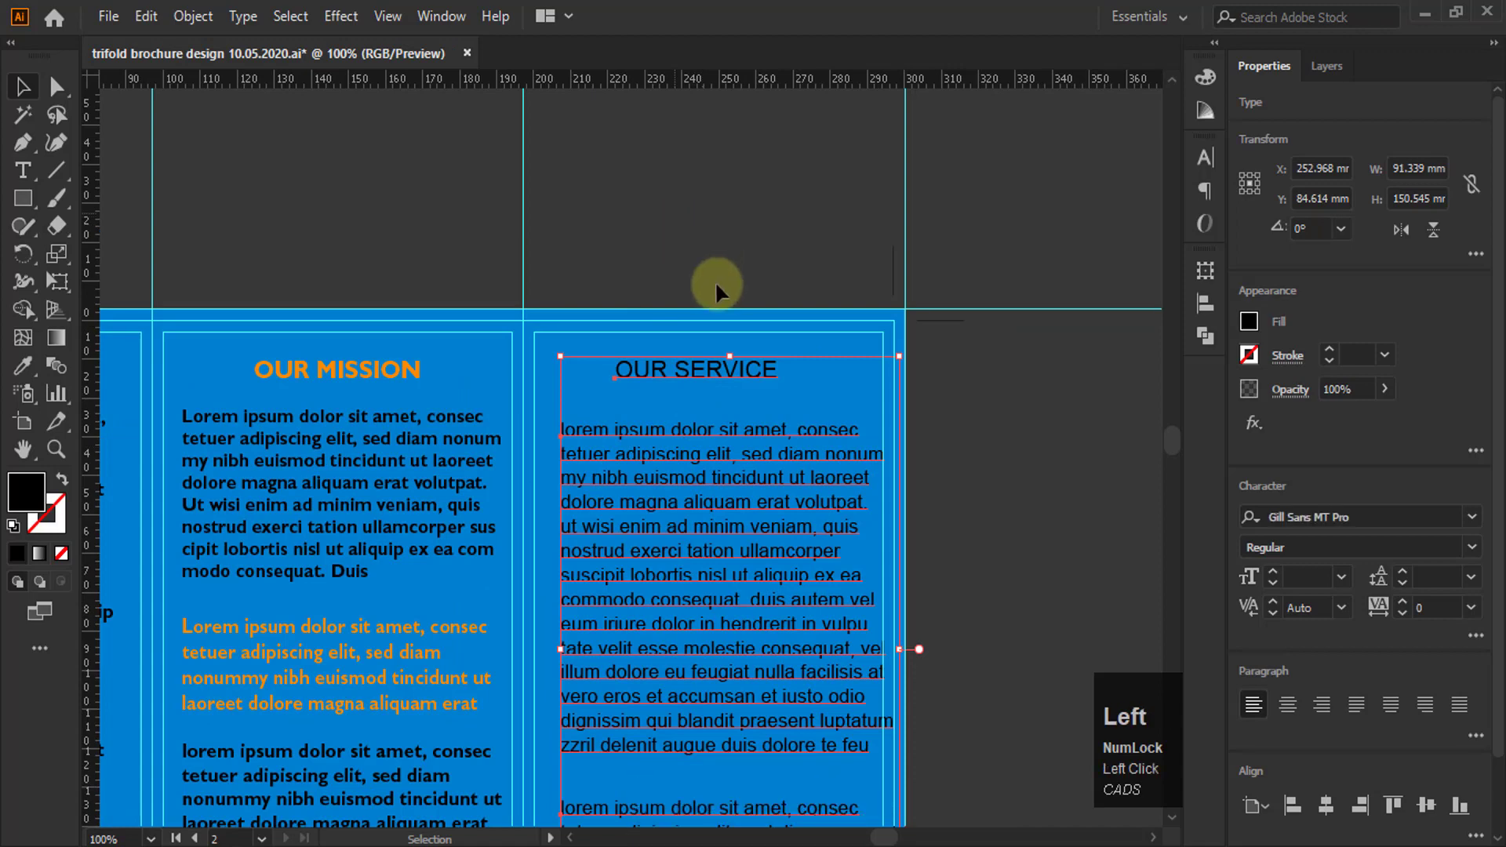
Copy the OUR MISSION heading's orange bold Gill Sans MT Pro style onto the OUR SERVICE heading and shift it slightly right
alt+scroll(699, 383, up, 1)
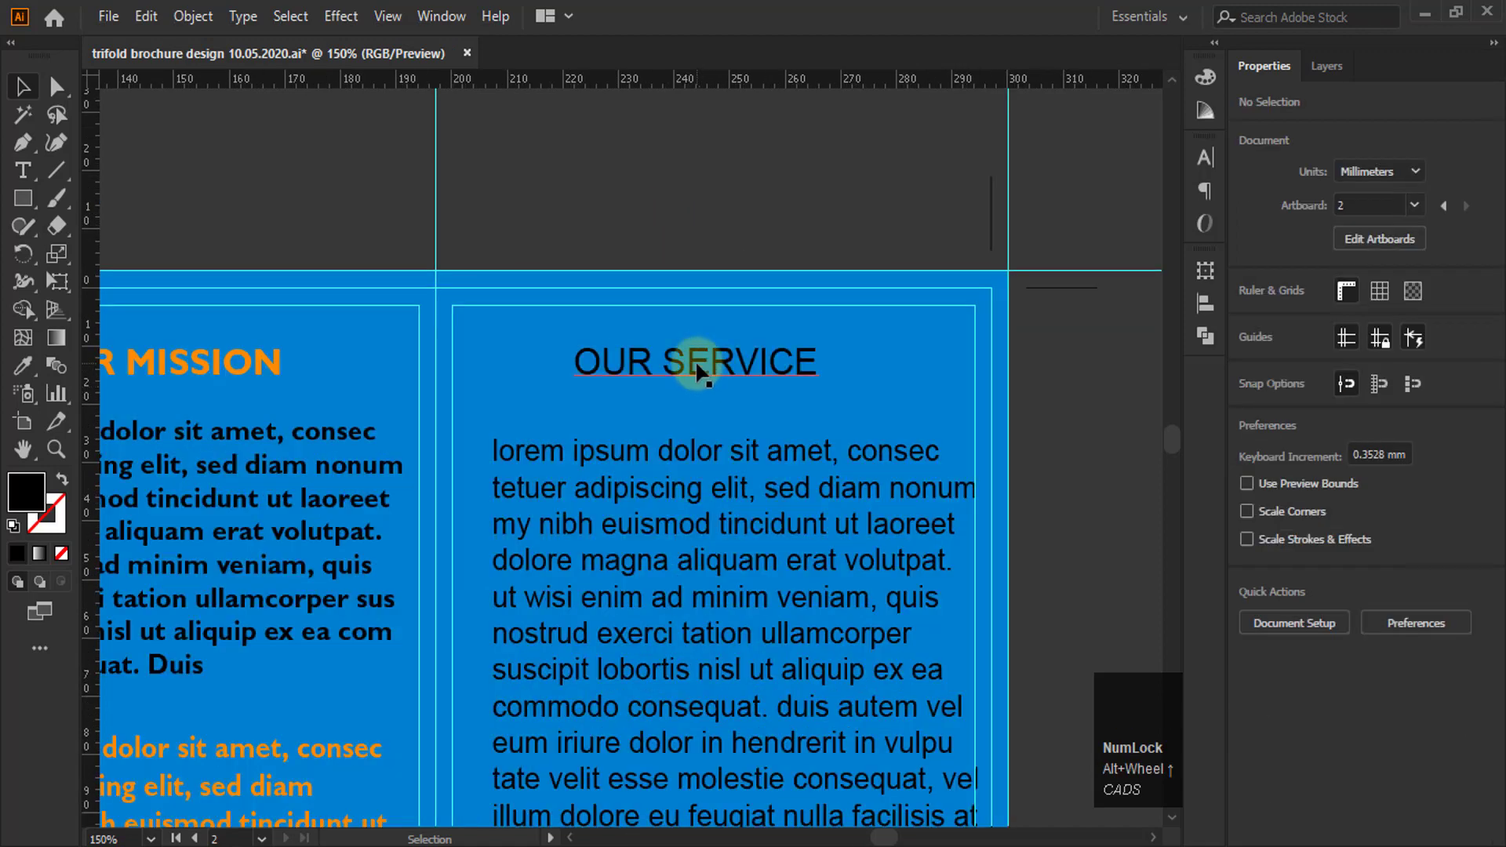
click(767, 380)
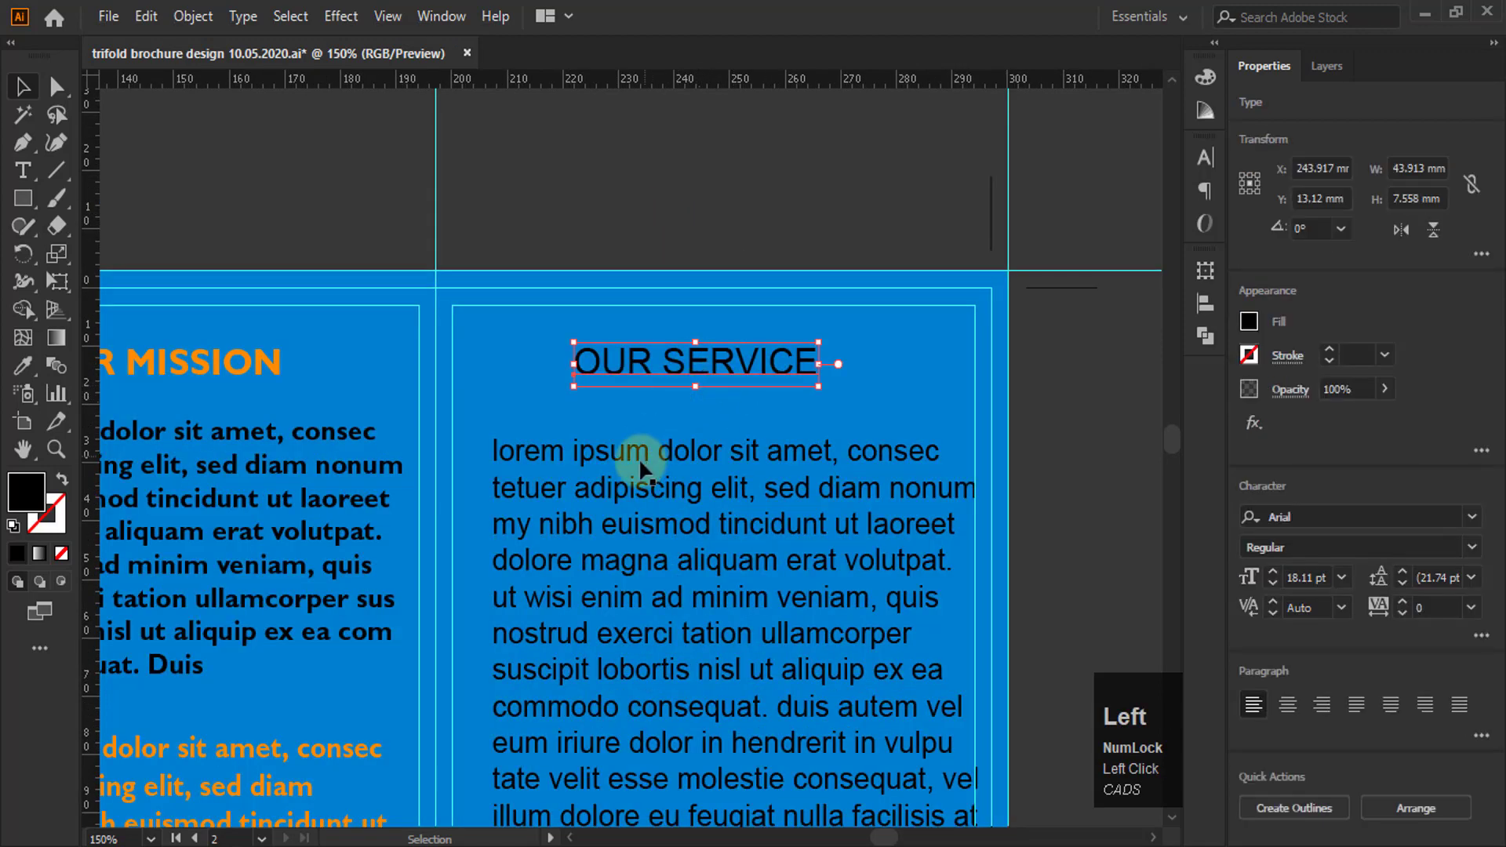
click(21, 372)
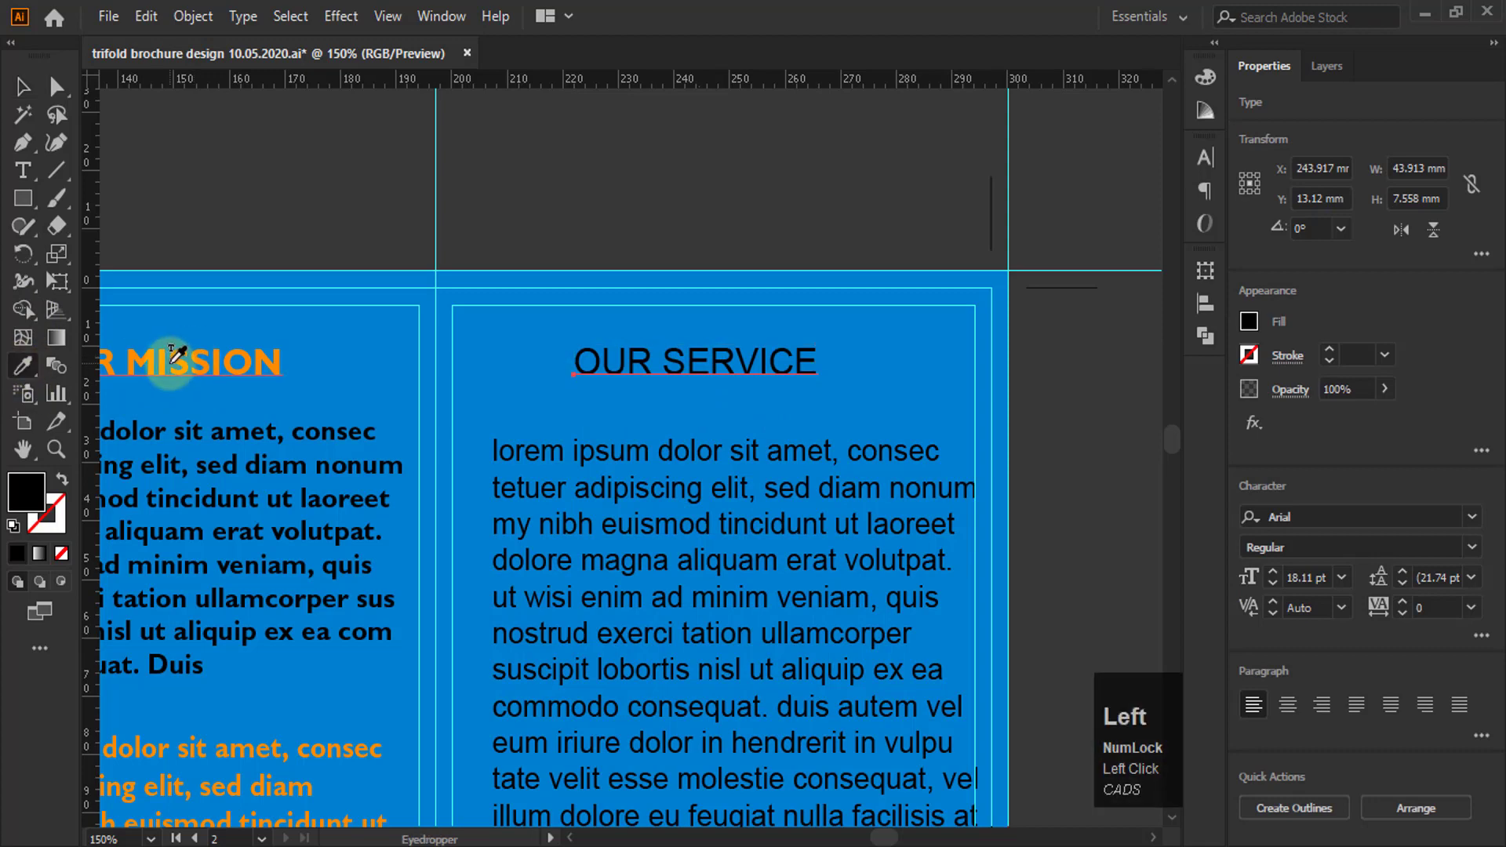
click(175, 357)
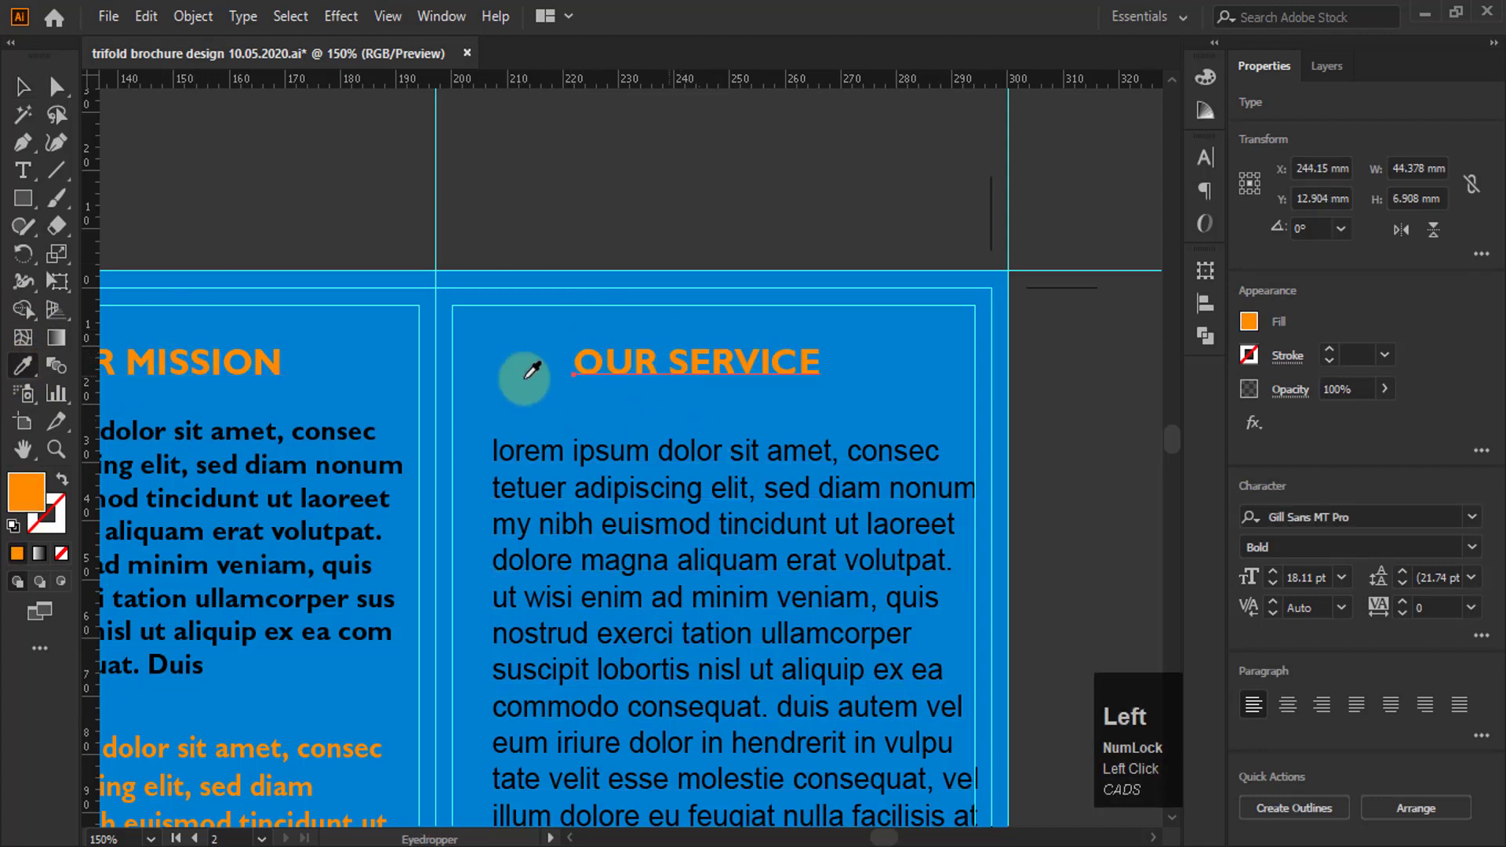
click(22, 86)
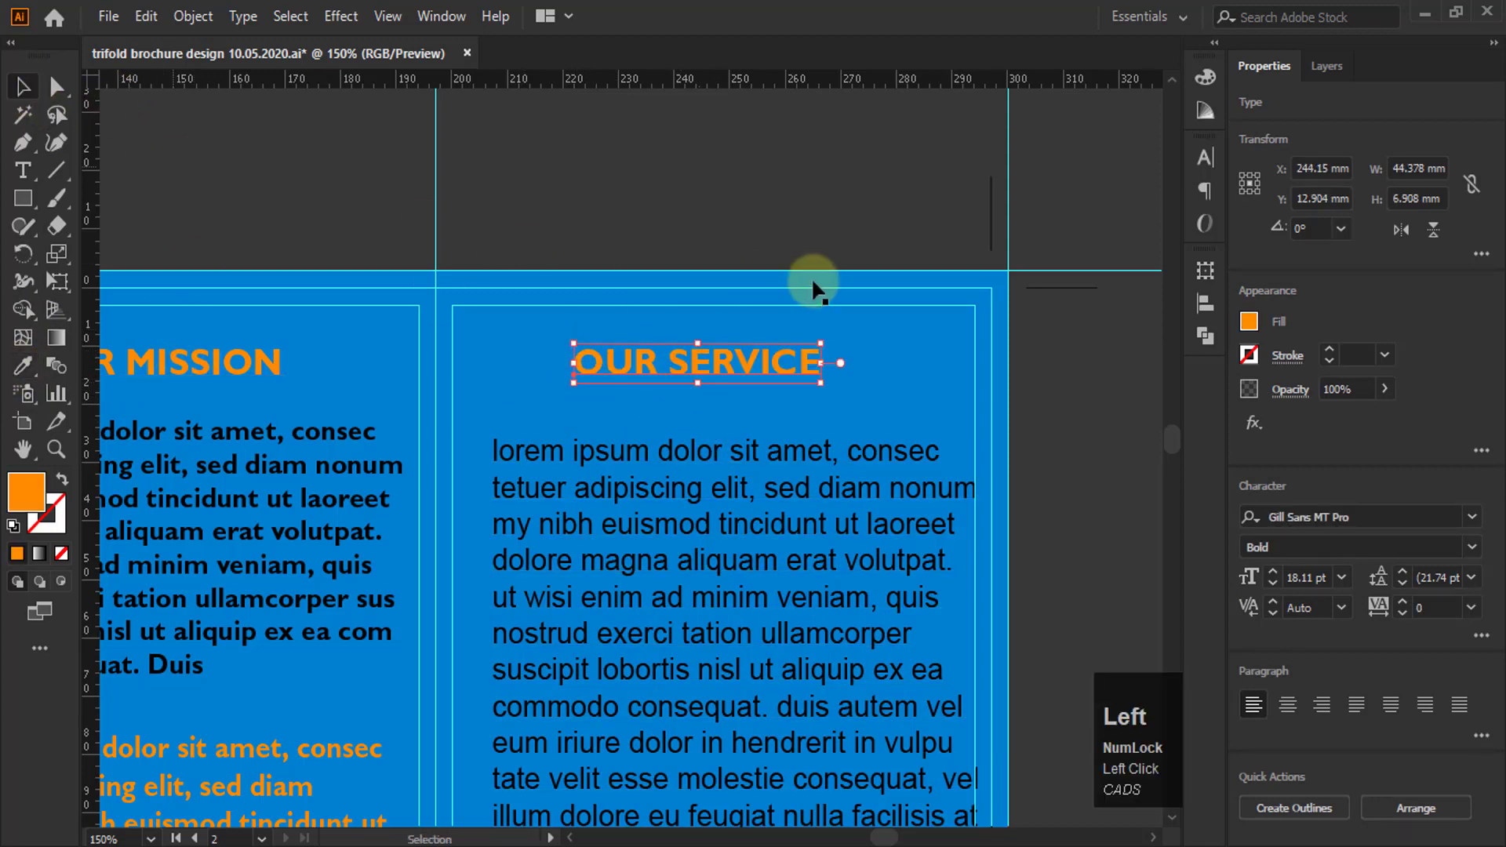
drag(721, 363, 734, 365)
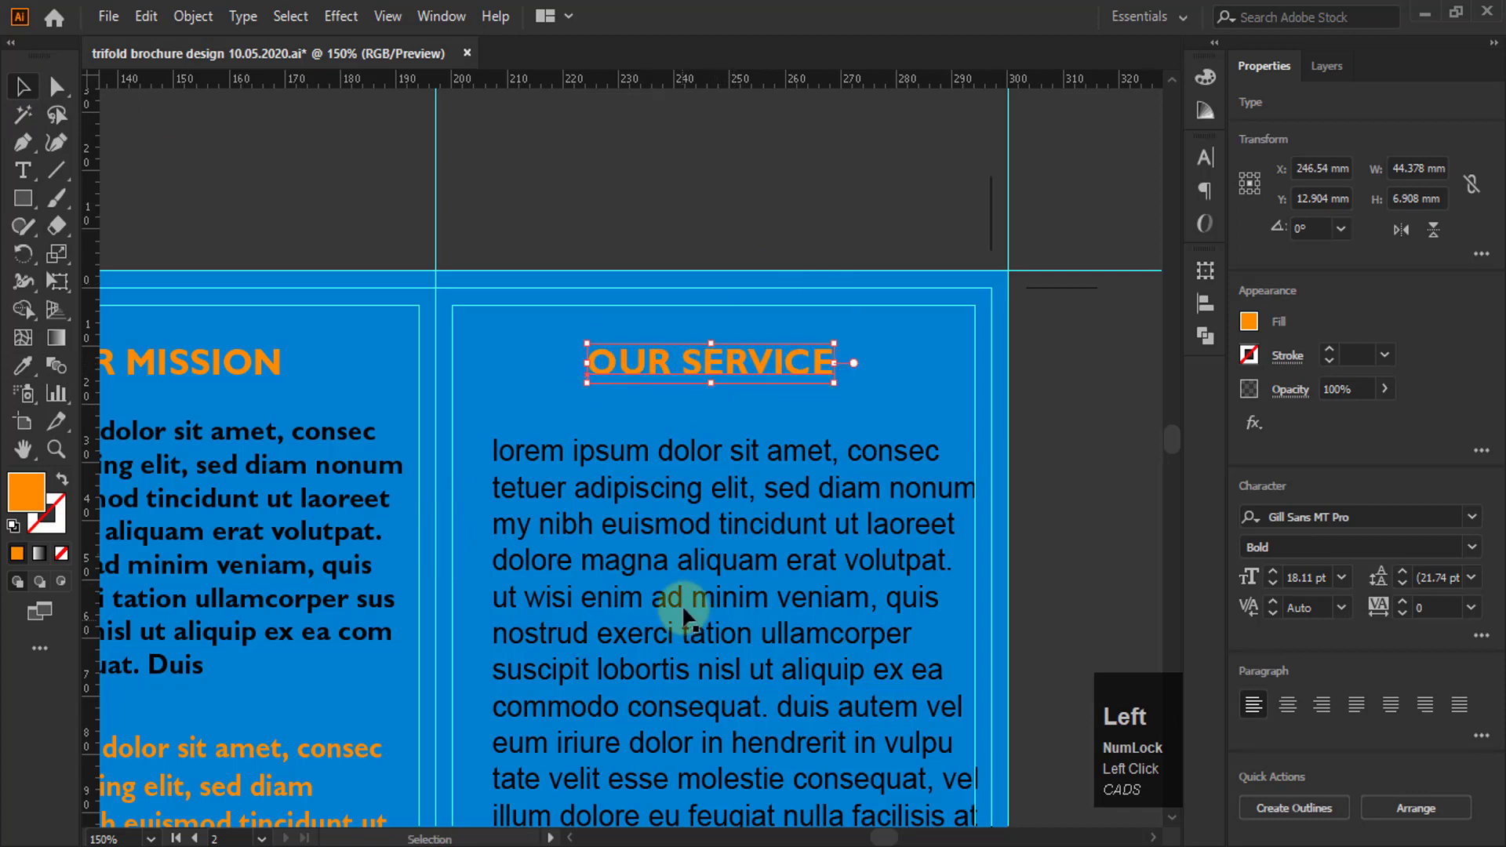
Align the top of the OUR SERVICE heading with the OUR MISSION heading, using OUR MISSION as key object
shift+click(272, 363)
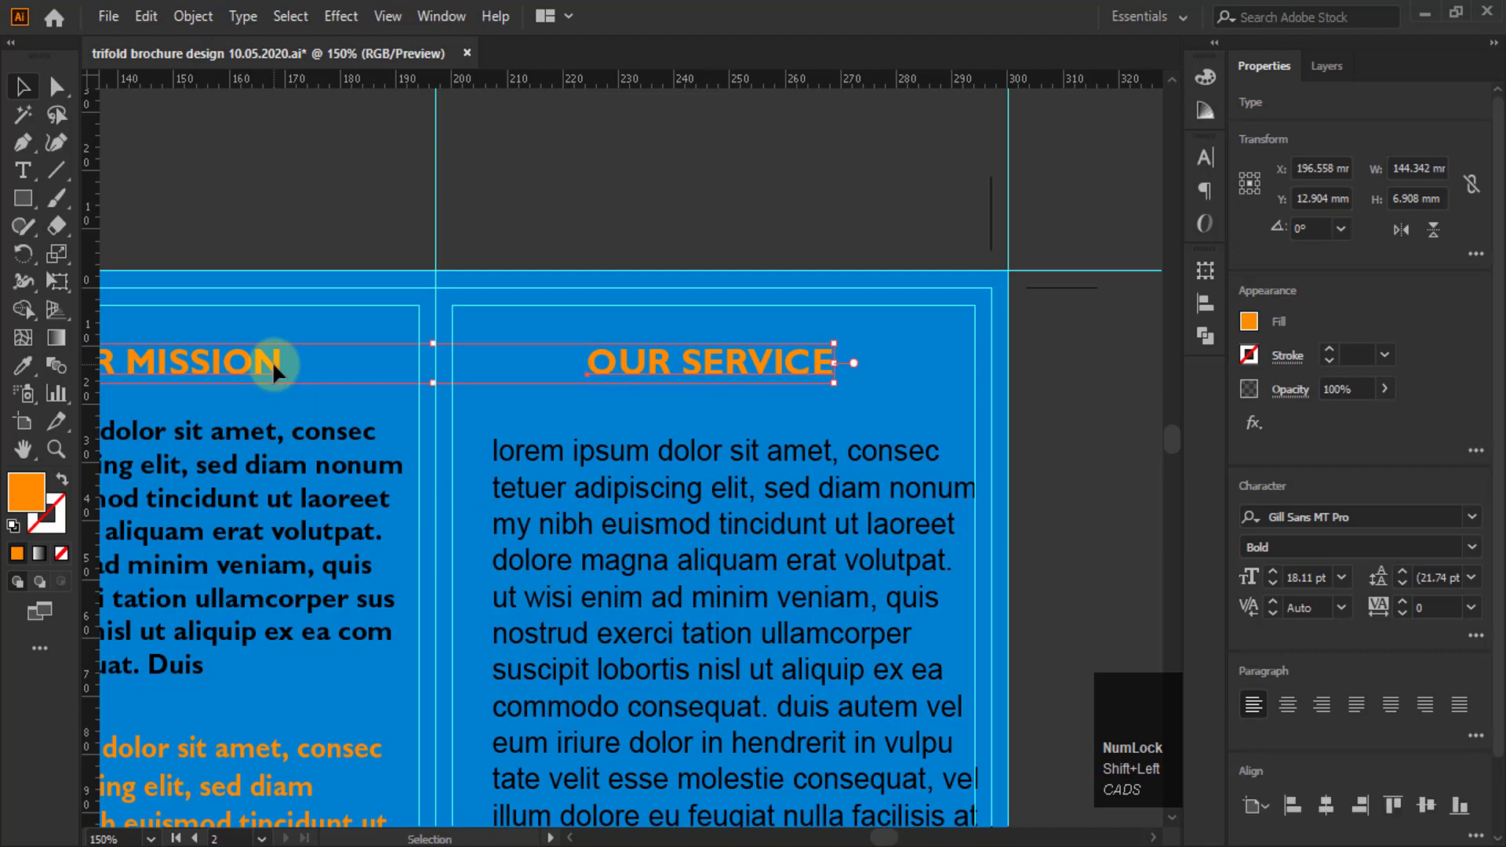
click(271, 364)
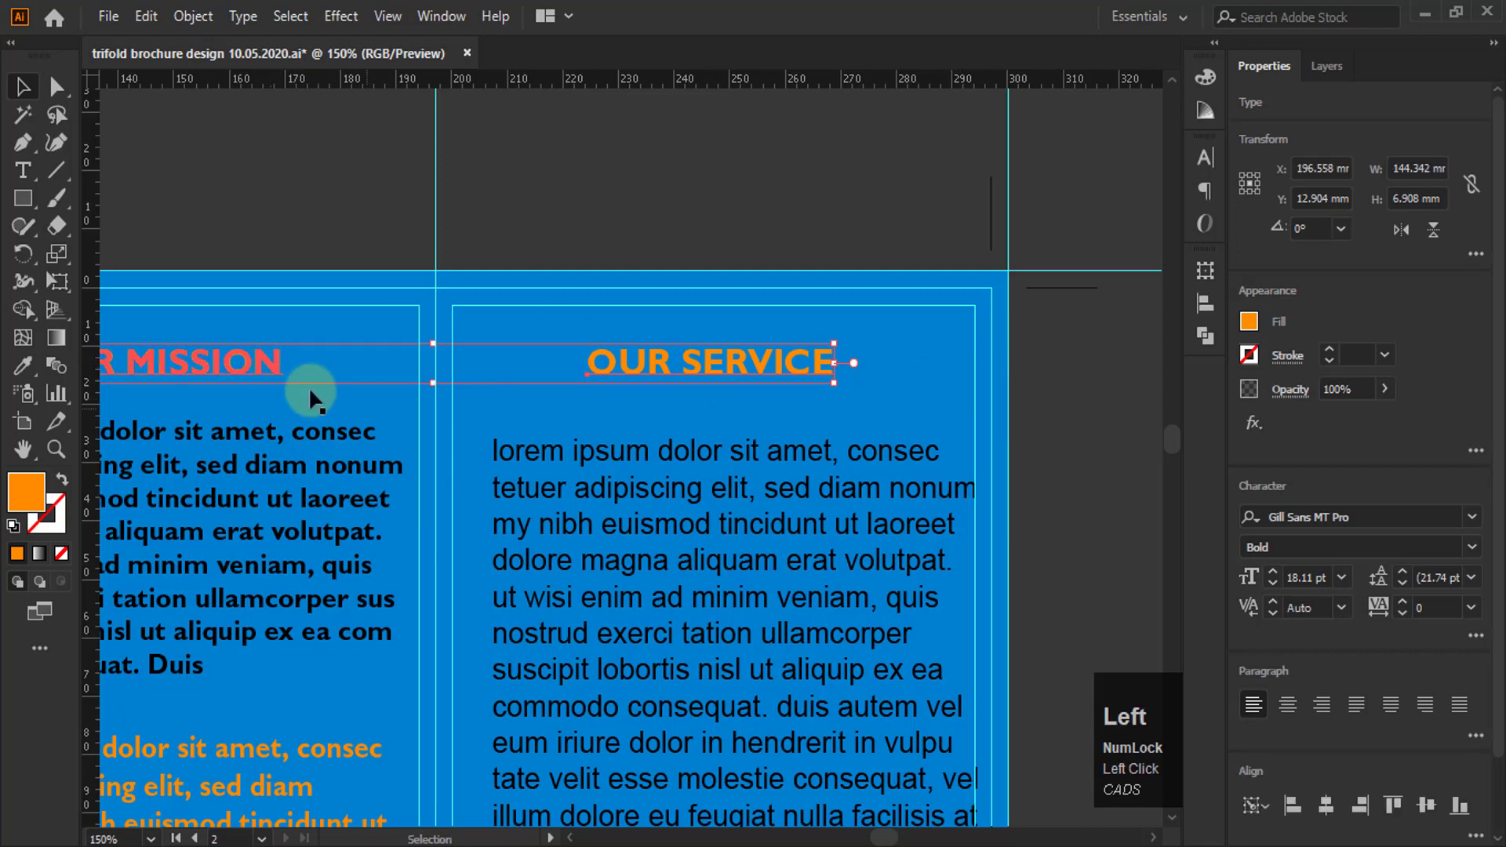
click(1206, 304)
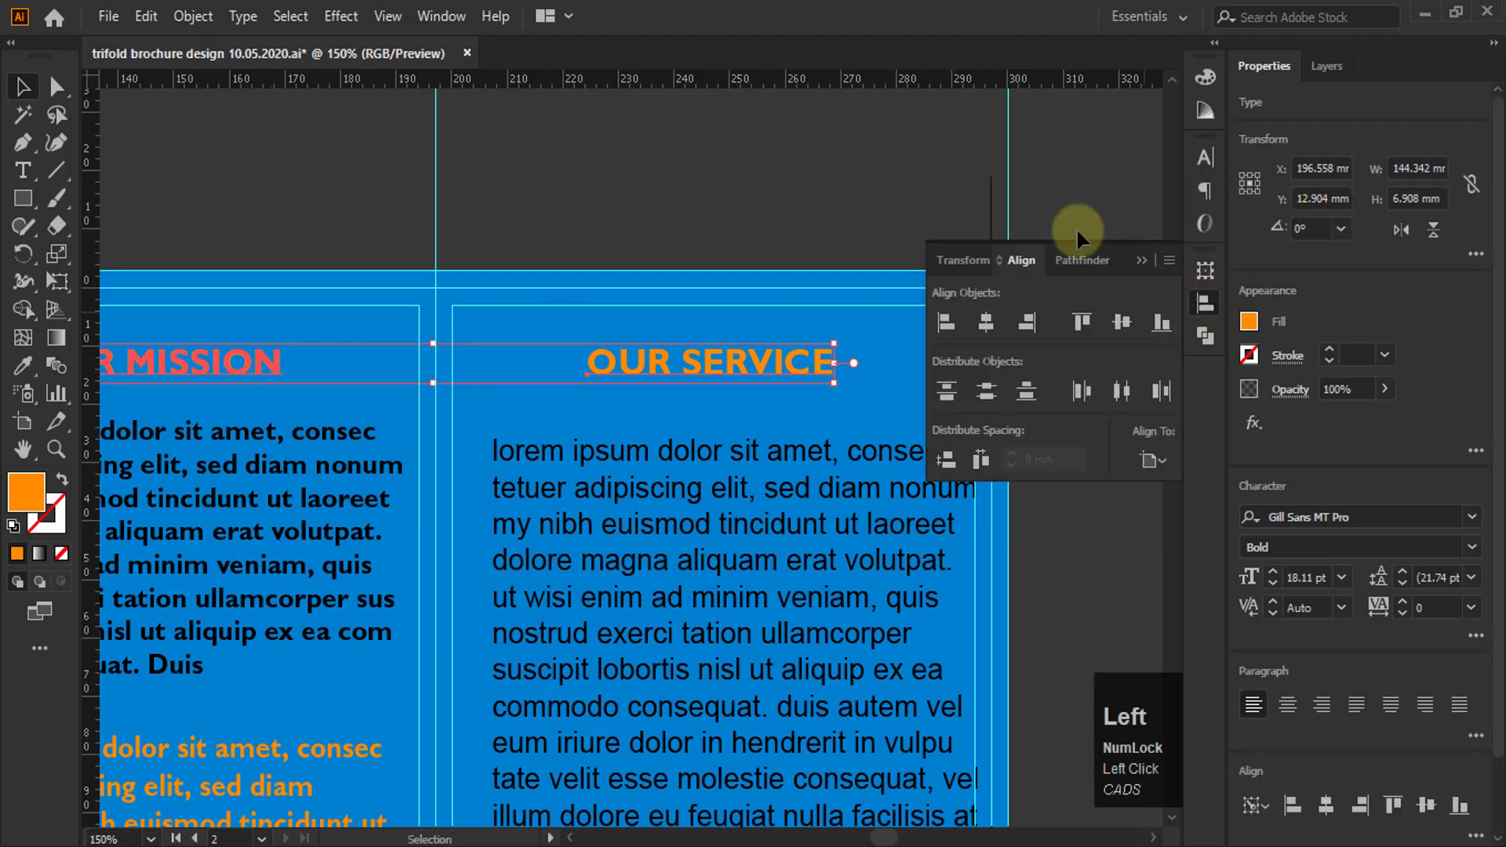
click(1083, 322)
click(801, 366)
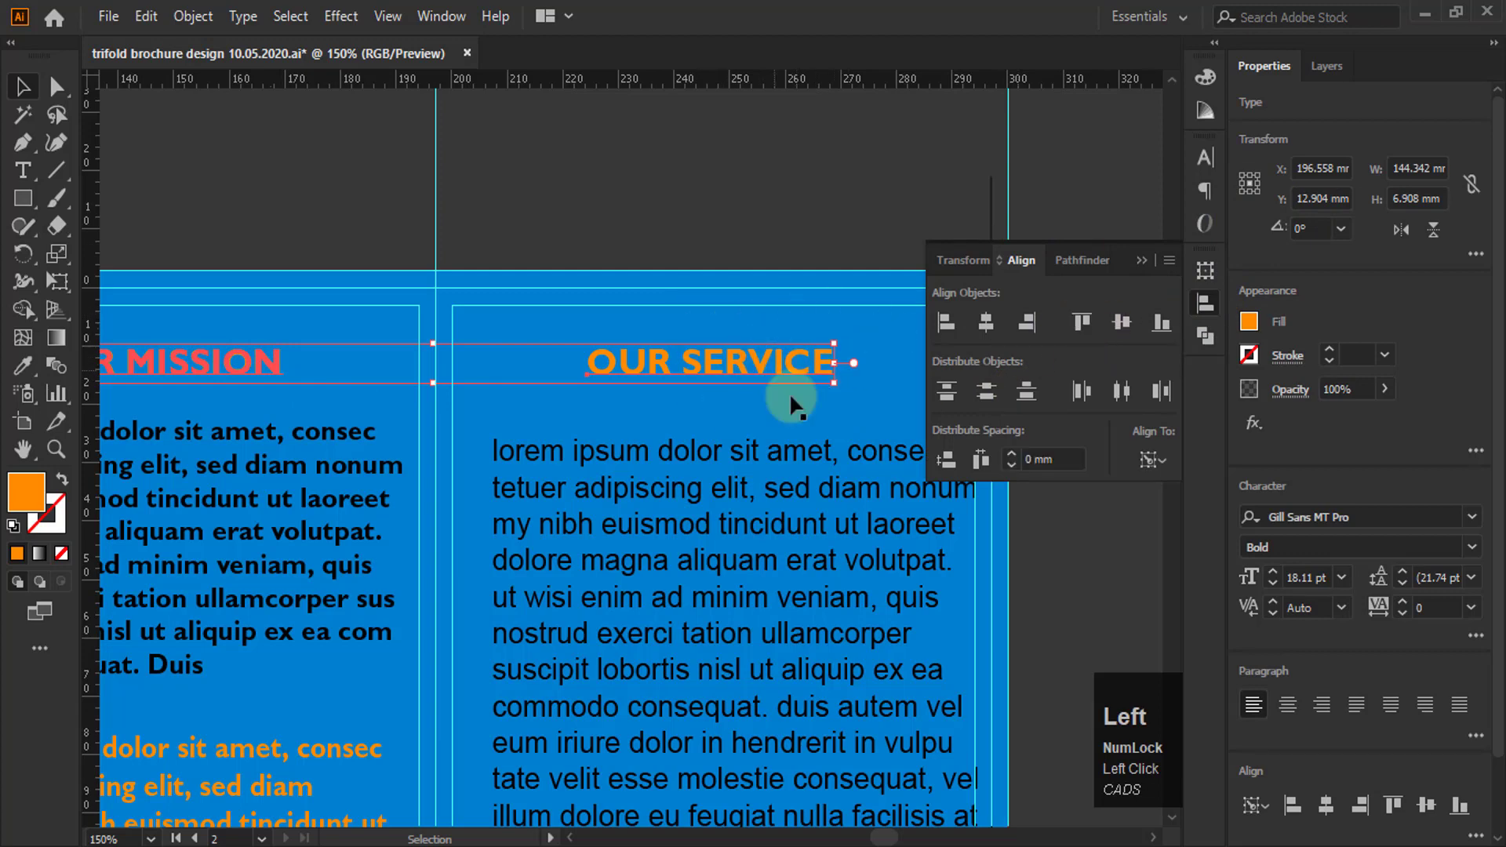
click(766, 242)
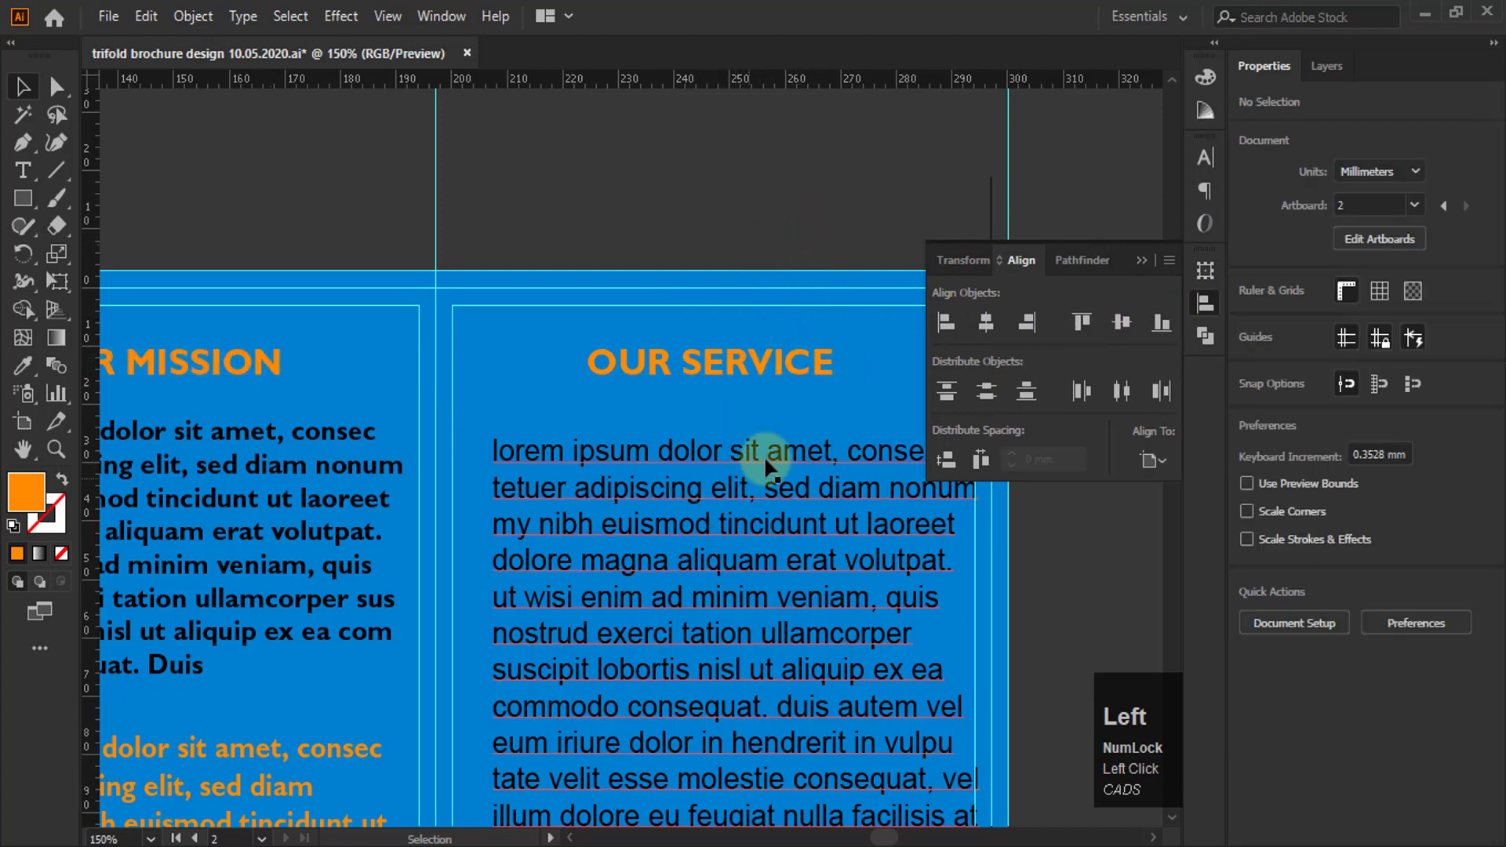
Raise the first OUR SERVICE paragraph about 3 mm and copy the first OUR MISSION paragraph's bold Gill Sans MT Pro style onto it
drag(751, 457, 751, 431)
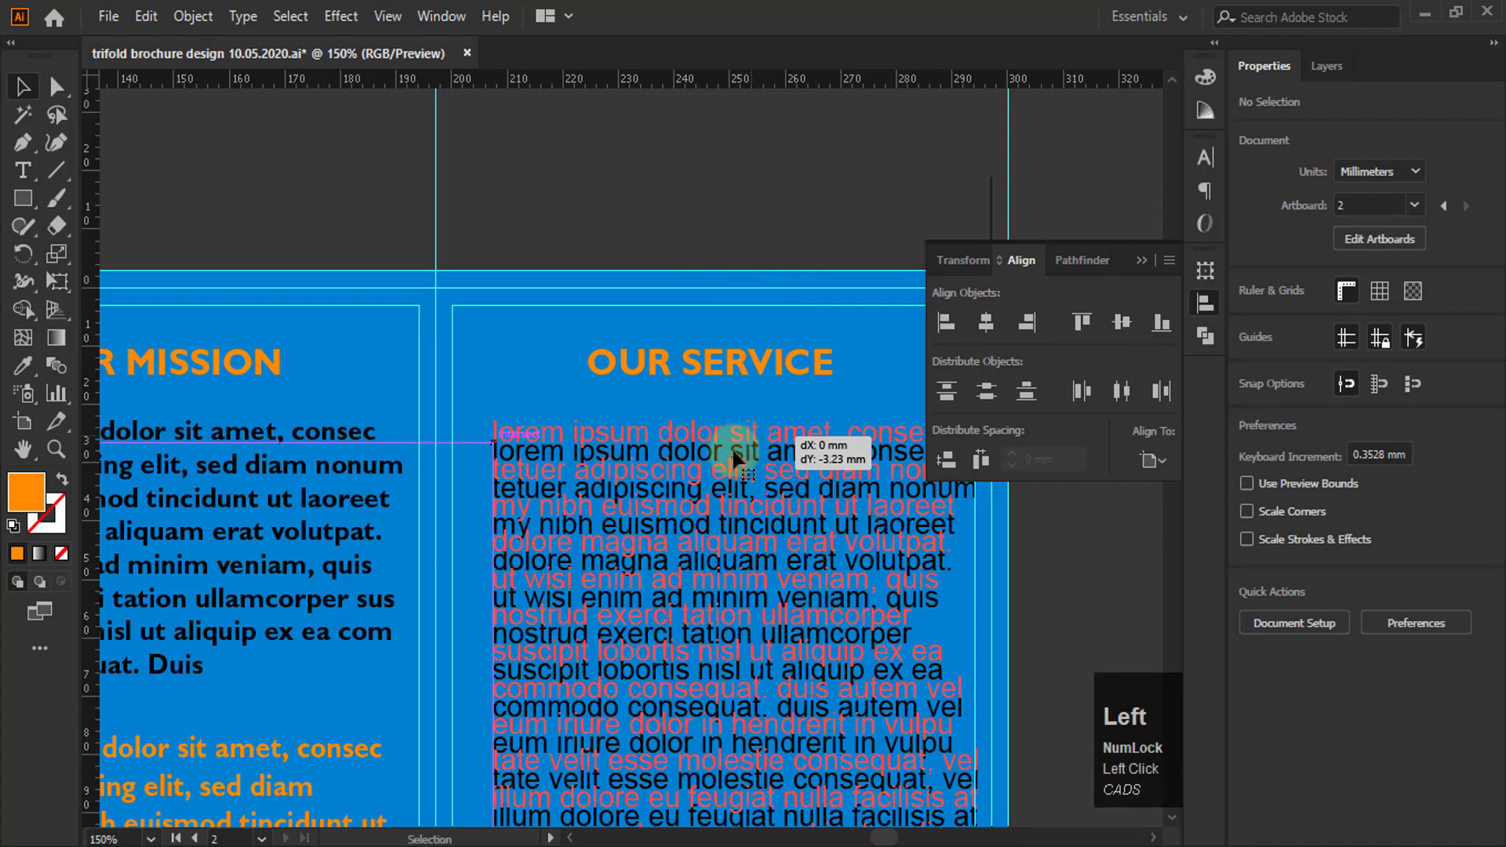
click(22, 365)
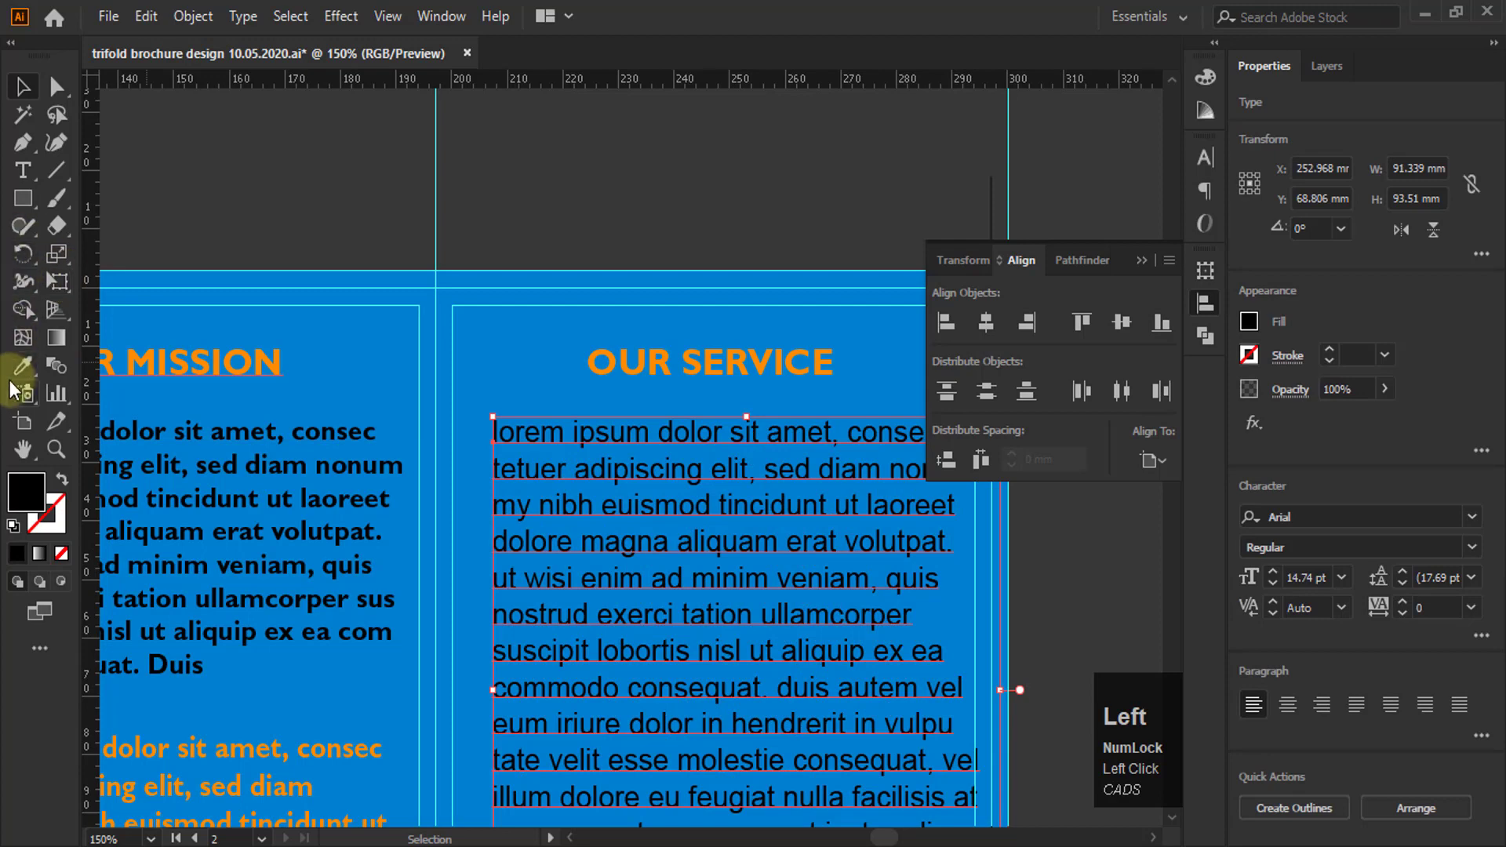
click(234, 430)
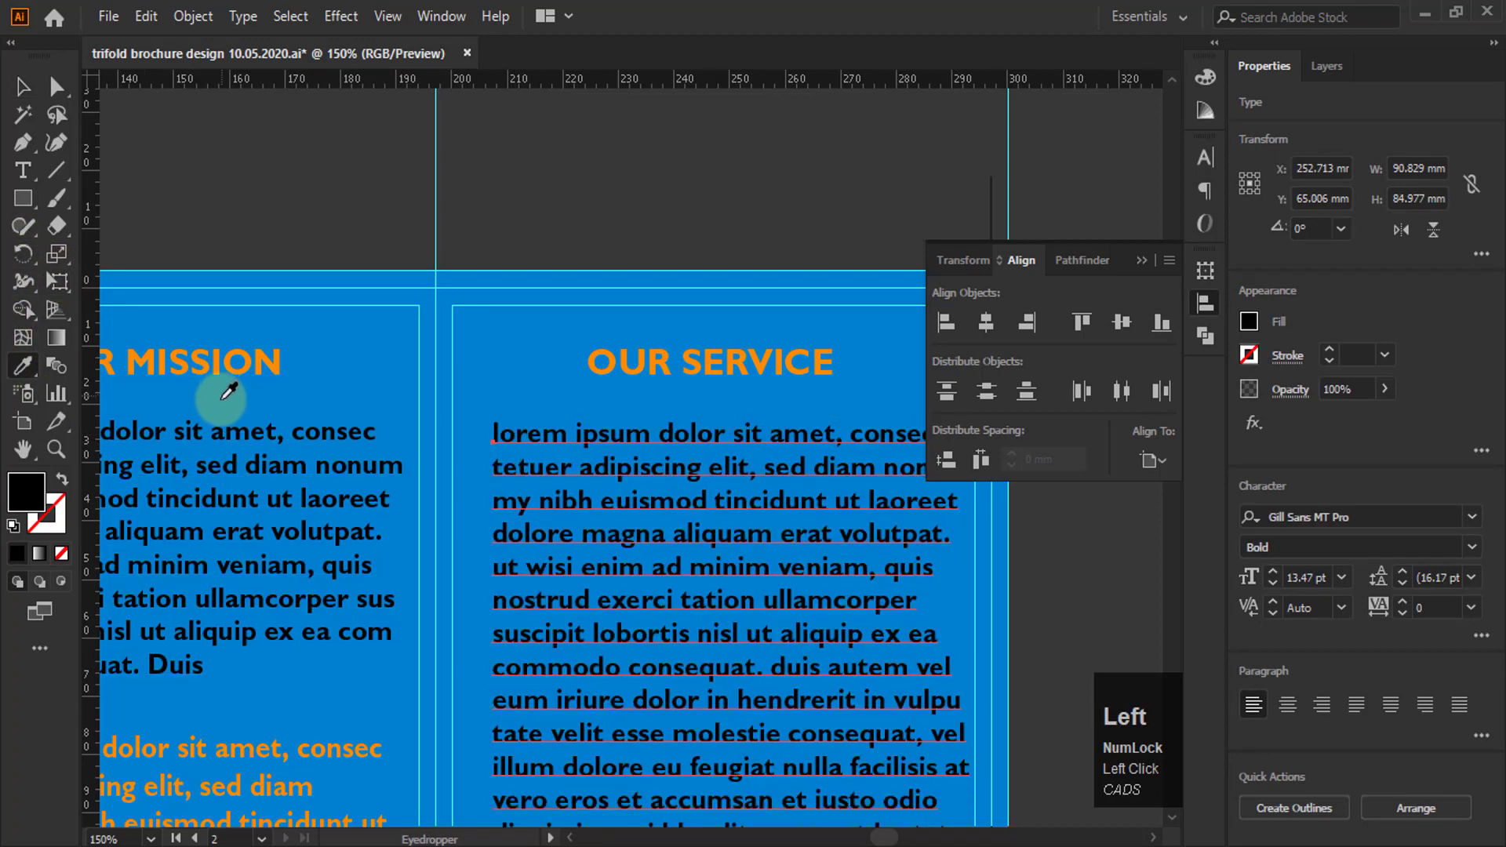
key(v)
click(1140, 261)
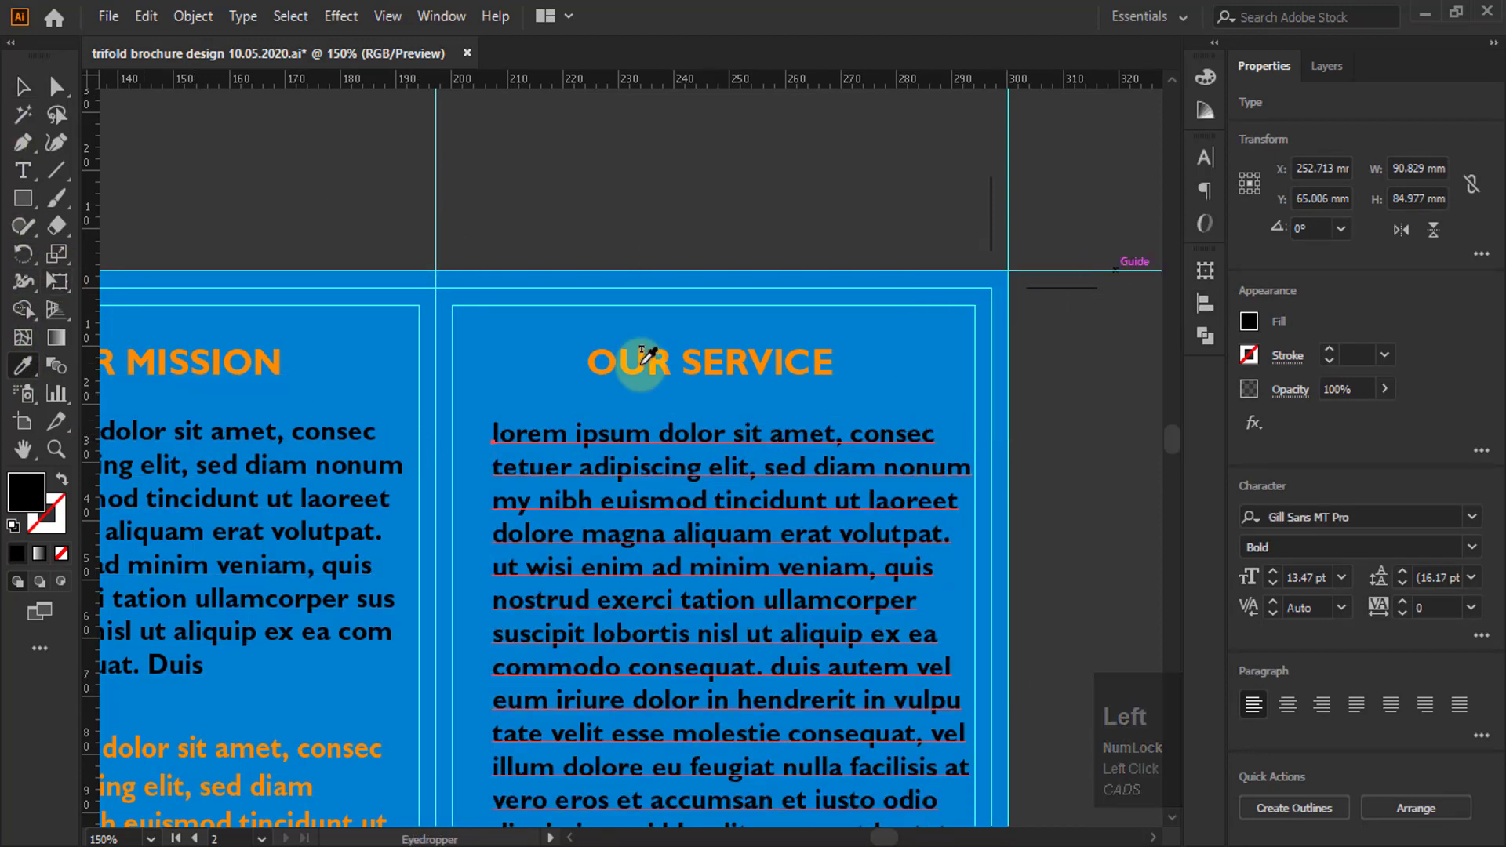
Scale the first OUR SERVICE paragraph down proportionally to about 87 mm wide so it fits inside the panel margin
scroll(820, 209, down, 1)
scroll(818, 210, down, 3)
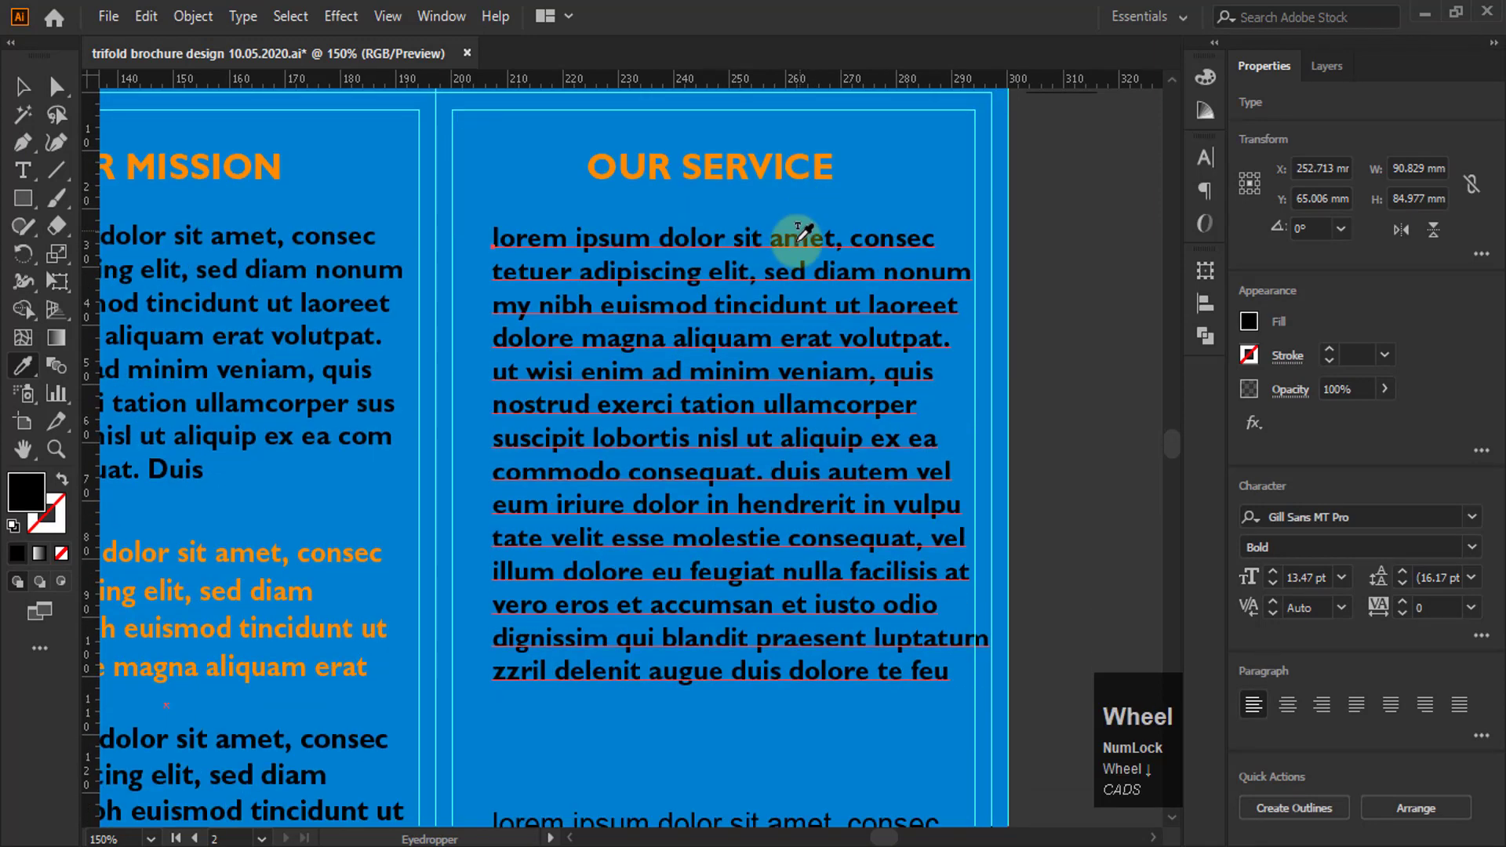
click(23, 86)
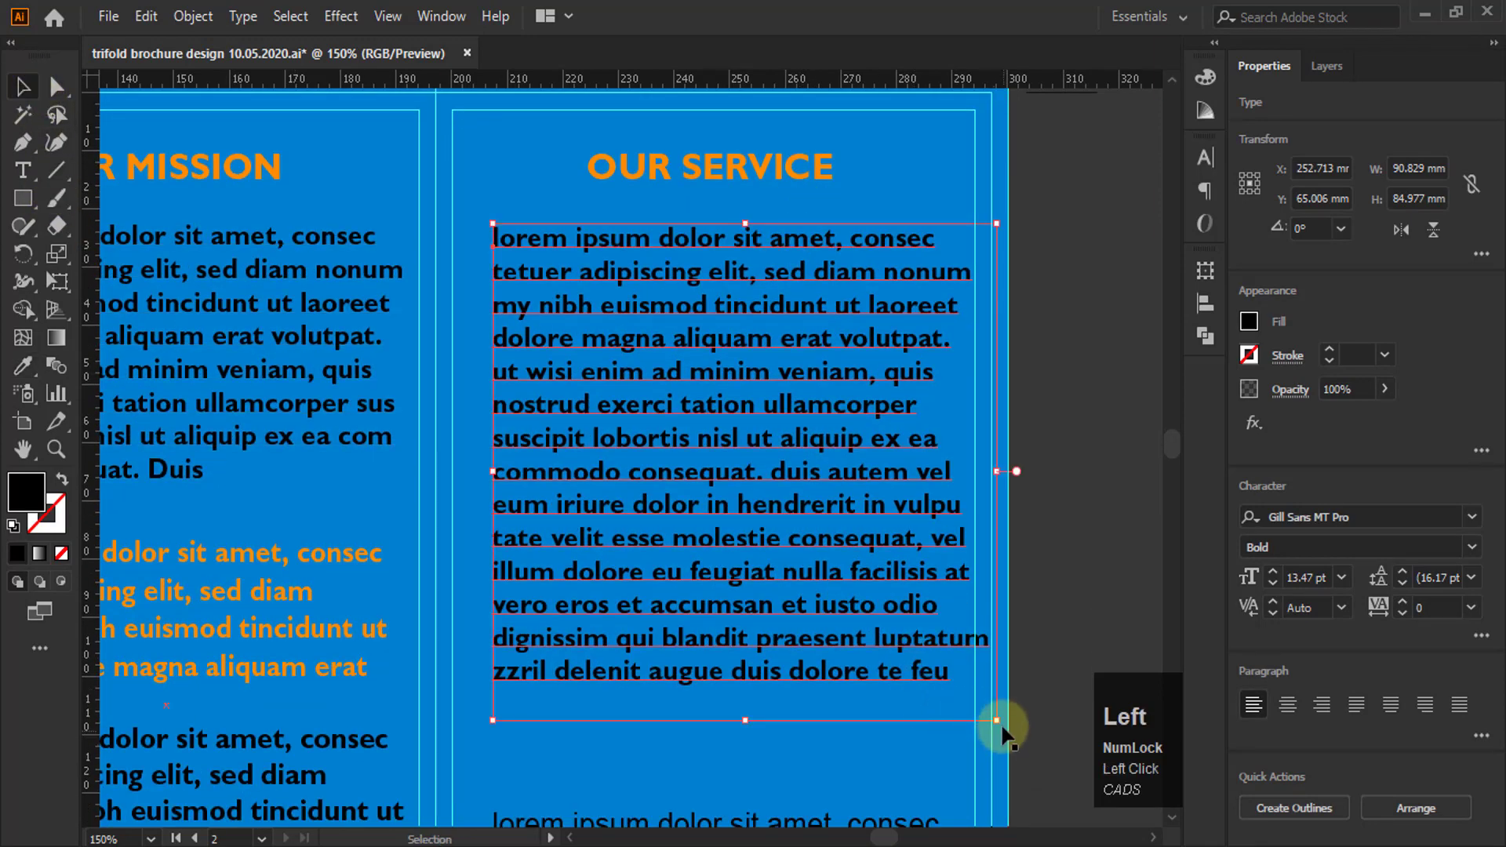
drag(997, 720, 973, 709)
click(1061, 540)
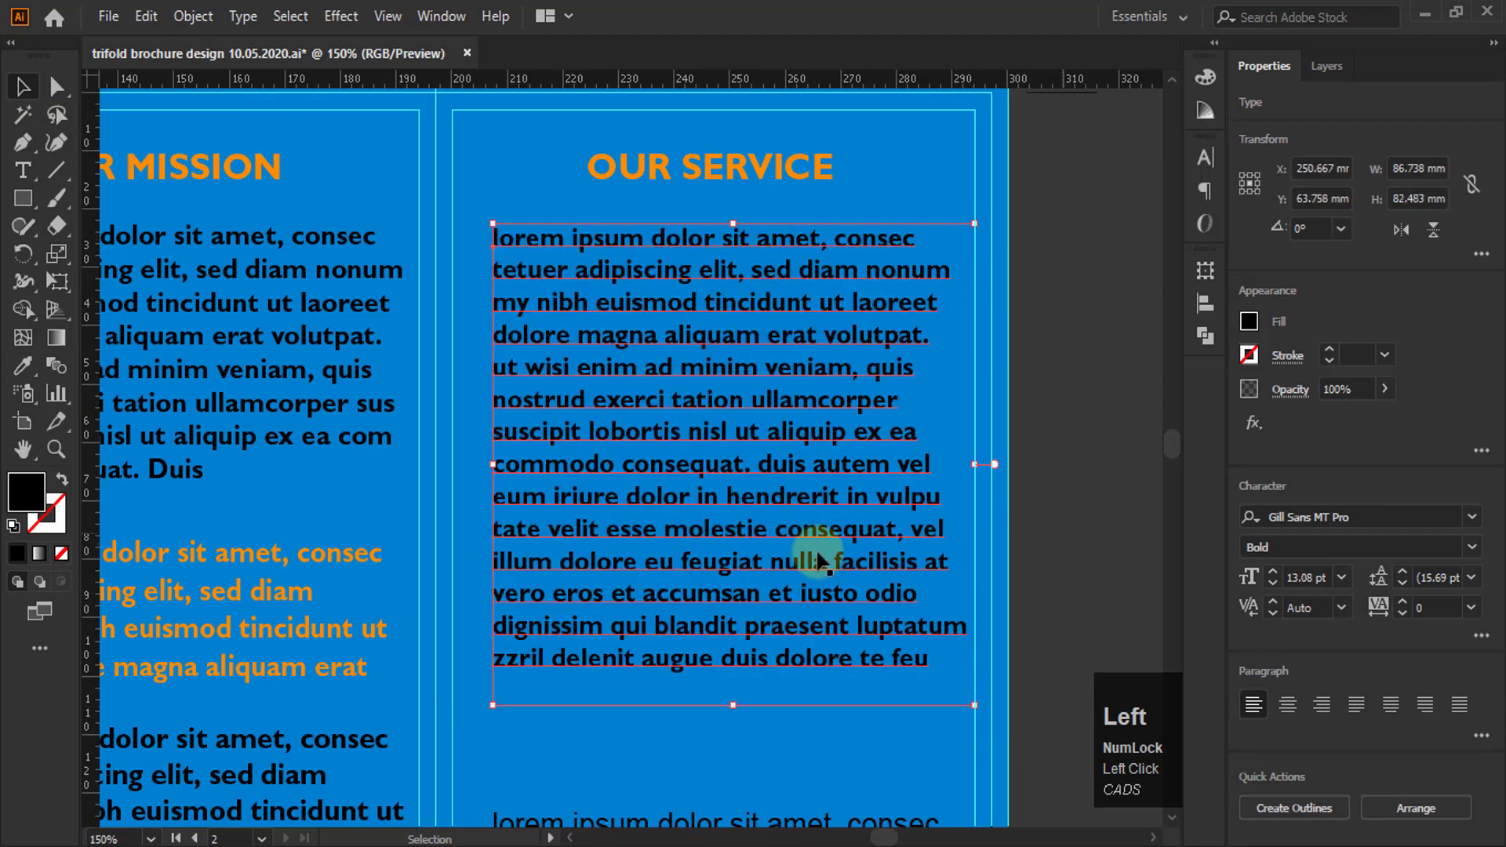
Move the lower OUR SERVICE paragraph slightly up and left, and copy the last OUR MISSION paragraph's bold Gill Sans MT Pro style onto it
scroll(708, 525, down, 5)
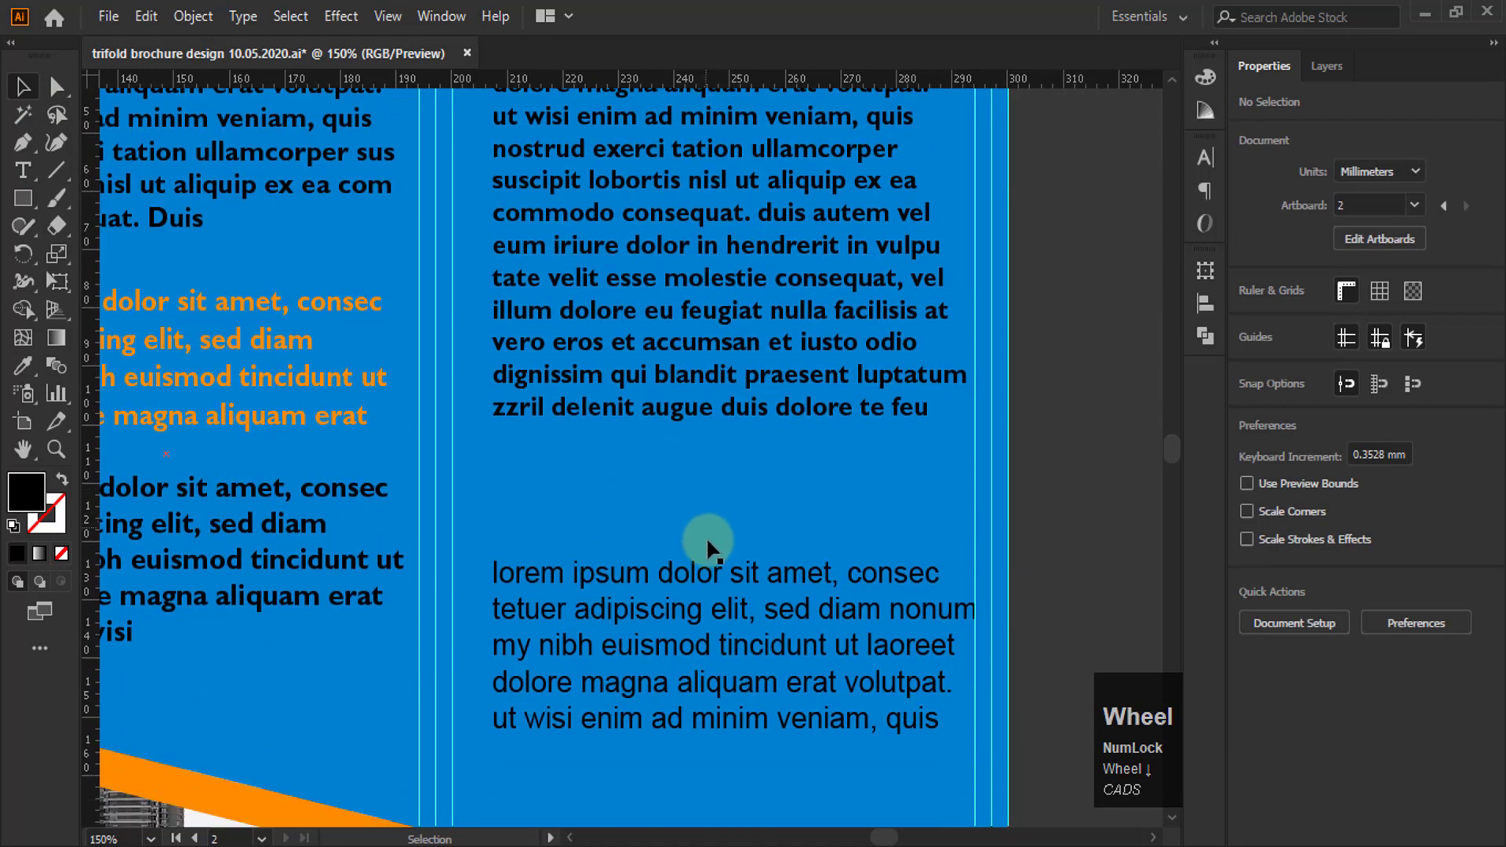
scroll(709, 616, down, 1)
click(689, 516)
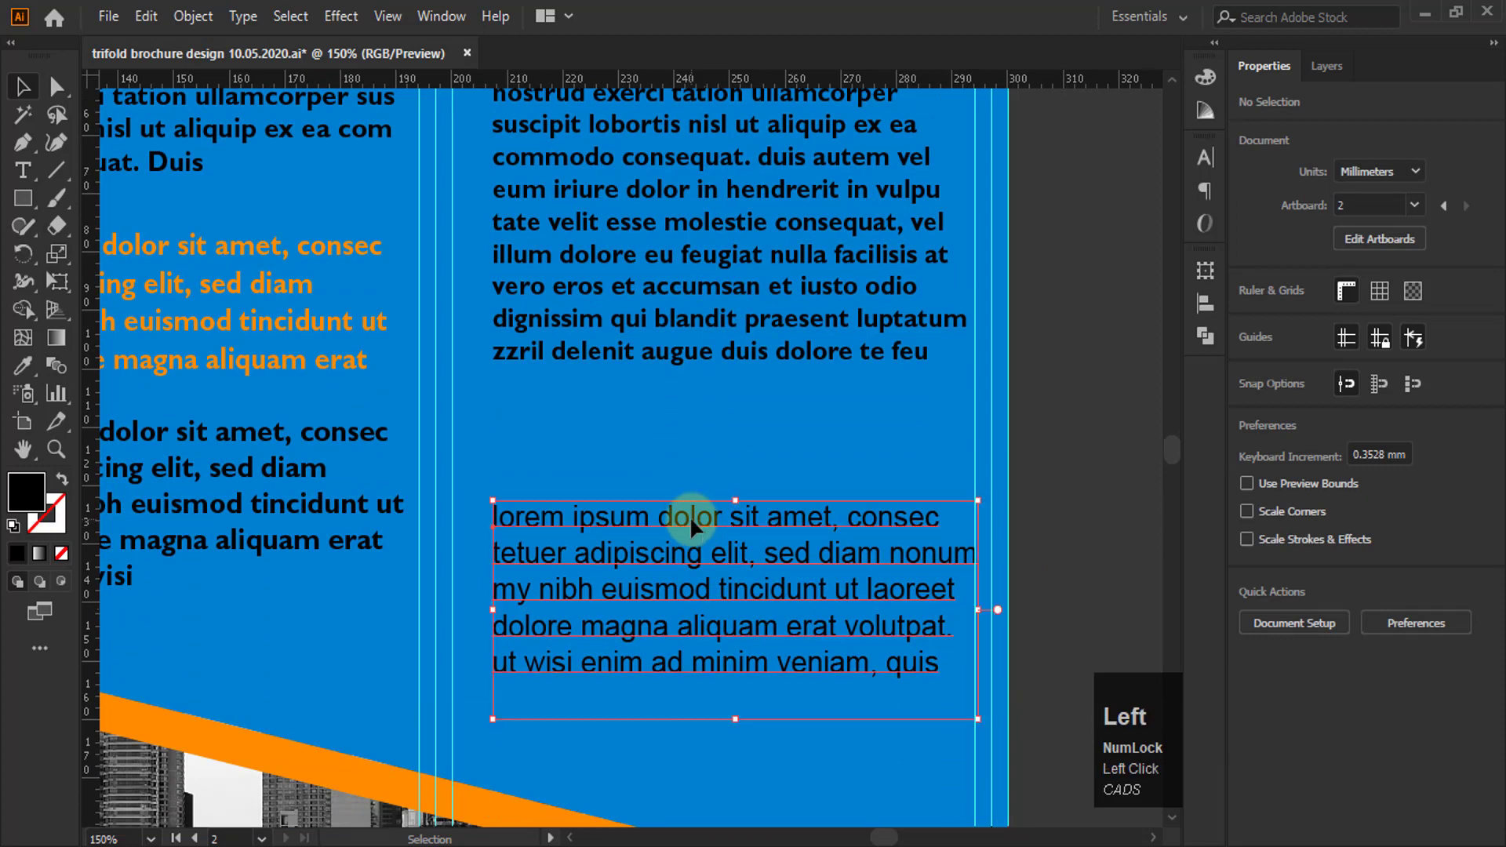
drag(690, 516, 680, 477)
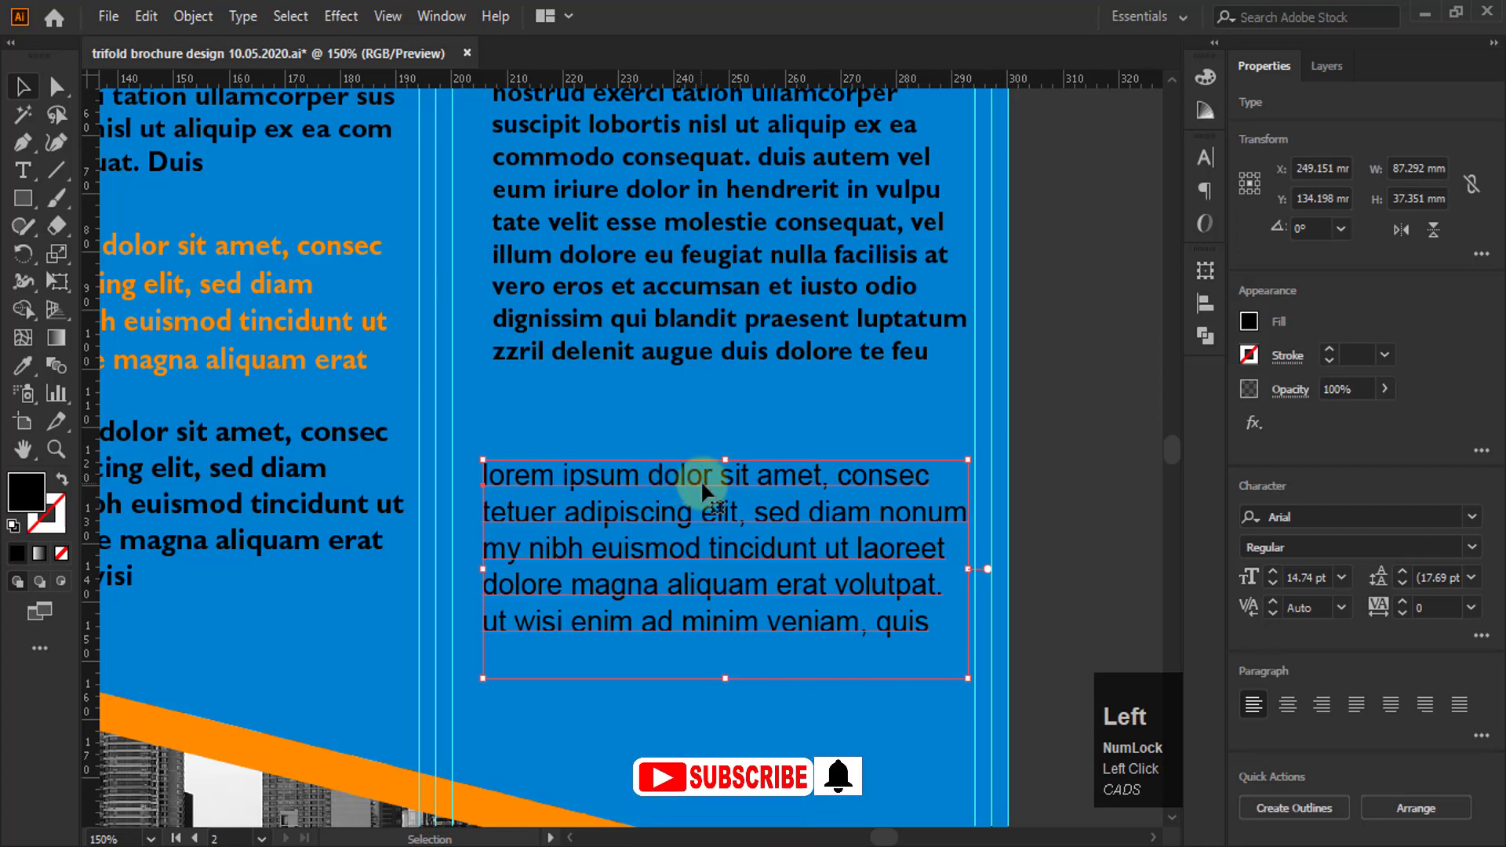
click(32, 375)
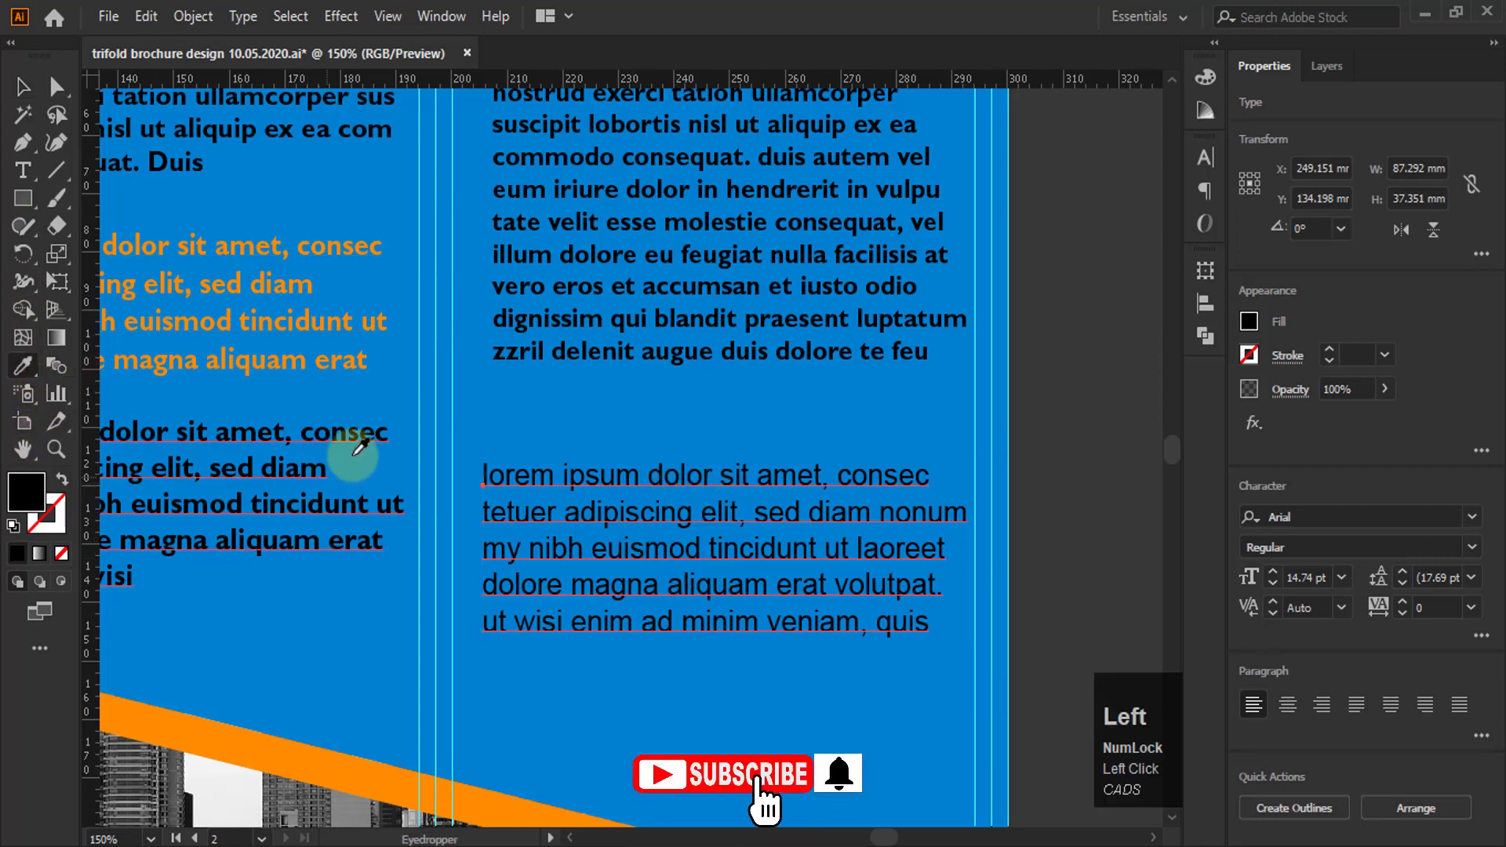
click(372, 389)
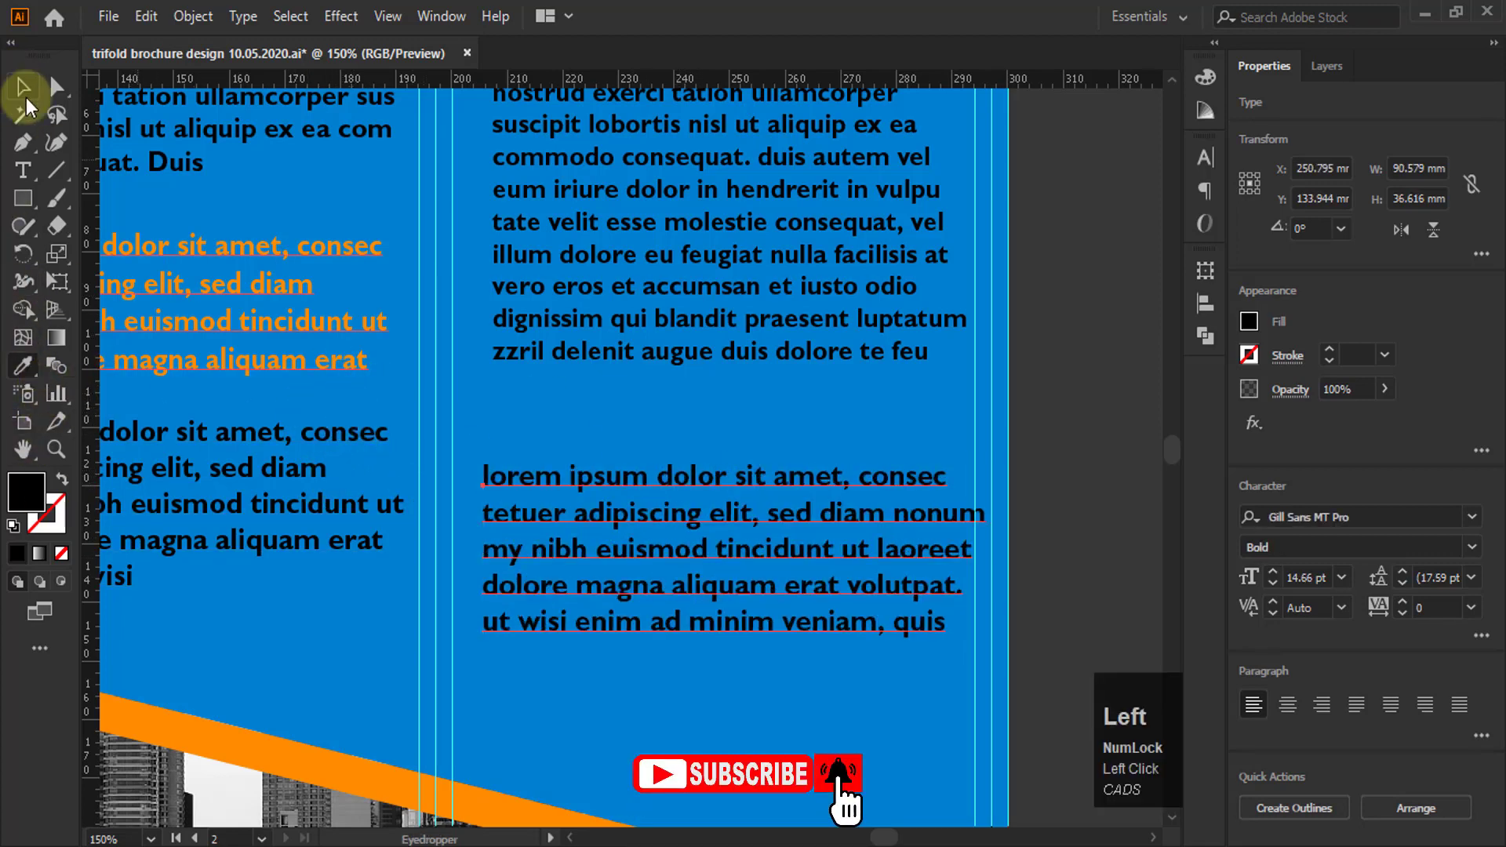
Scale the lower OUR SERVICE paragraph down proportionally to about 85 mm wide so it stays within the panel margin
click(22, 86)
drag(988, 672, 954, 657)
scroll(736, 678, down, 1)
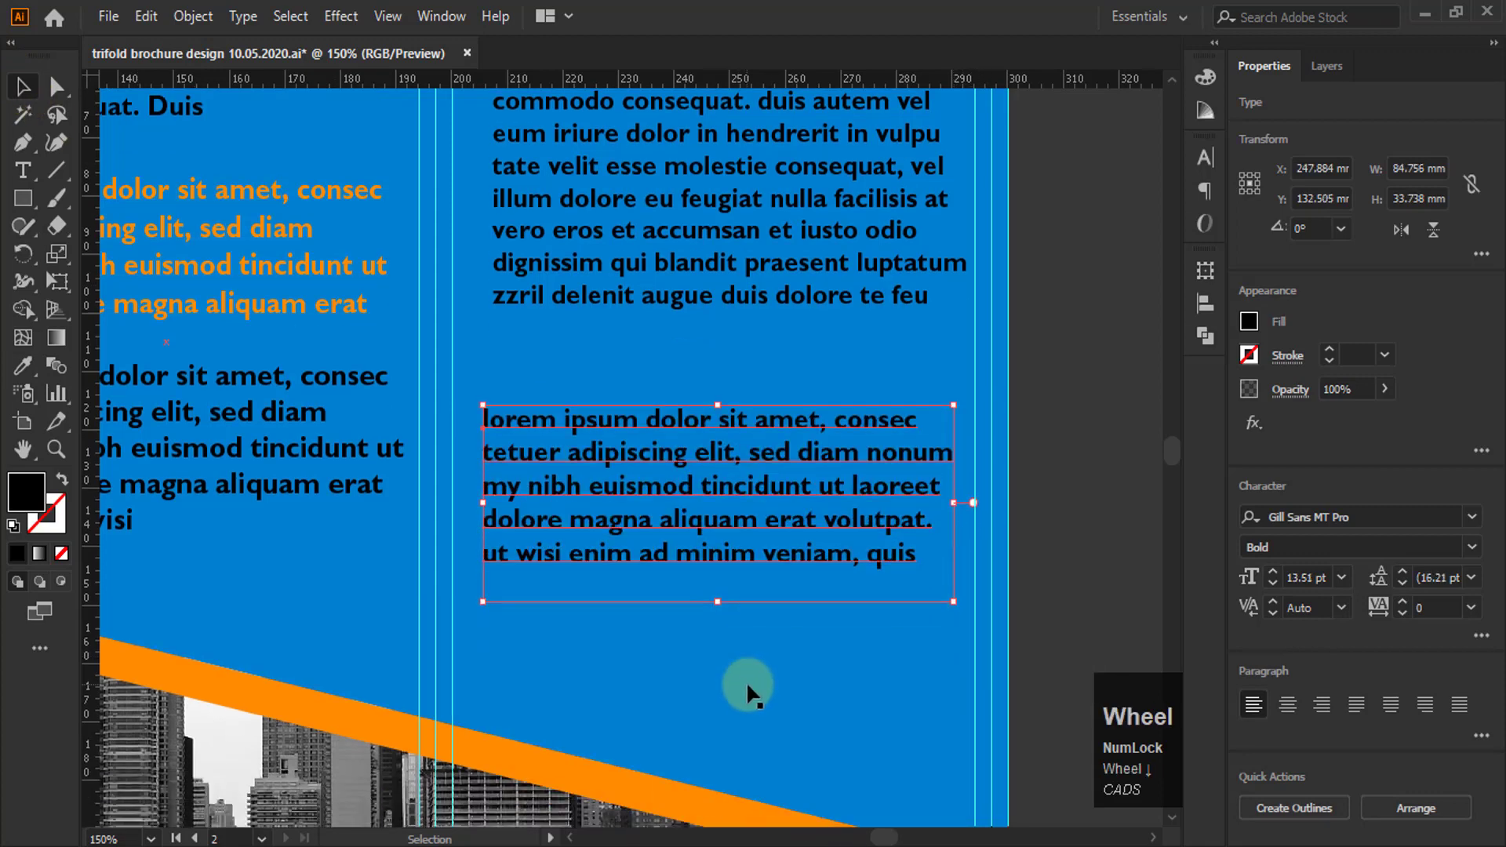
scroll(732, 691, down, 2)
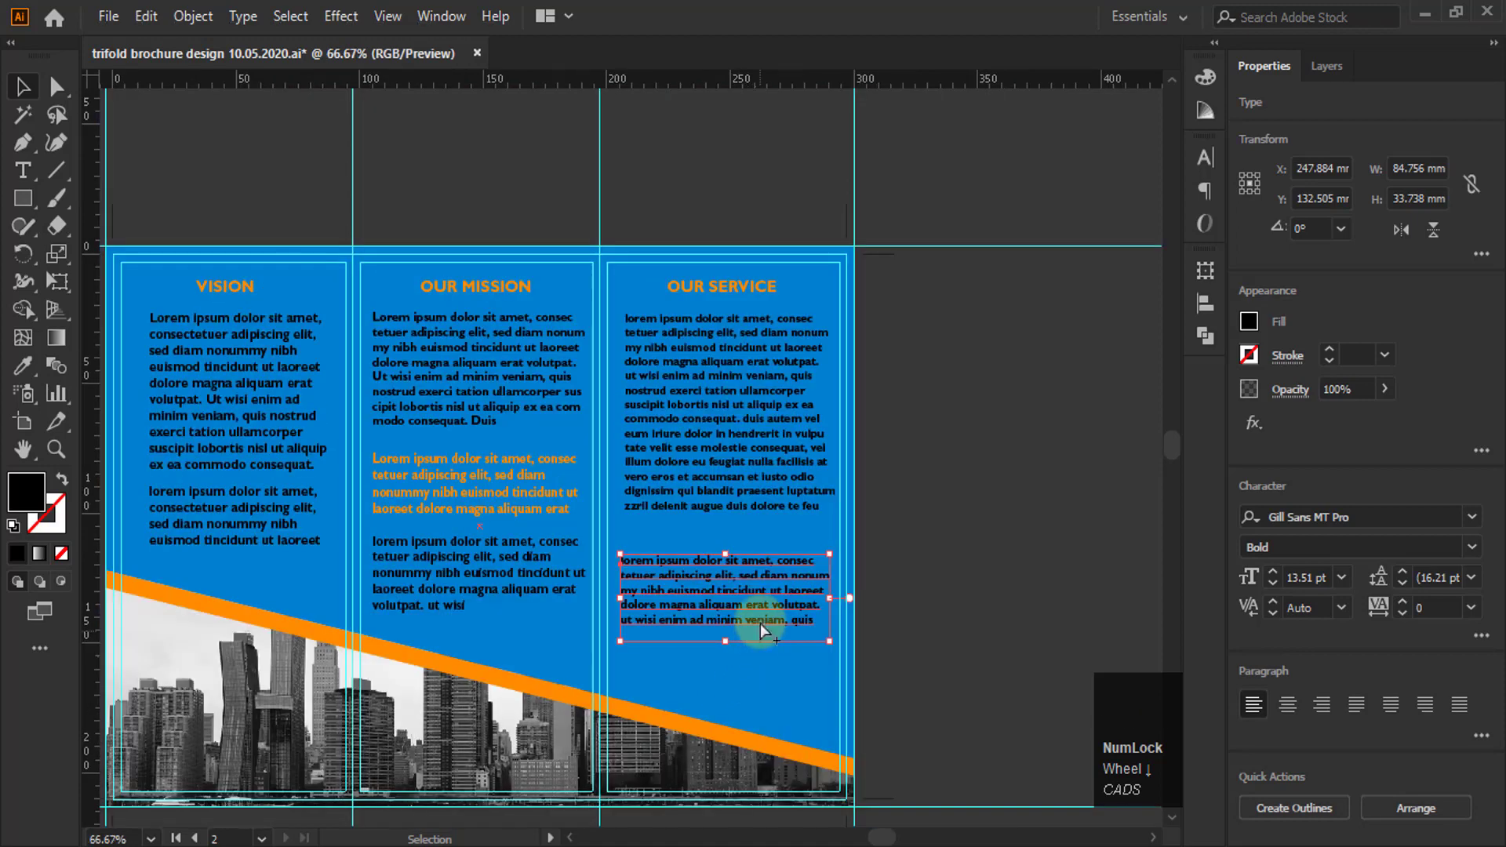
scroll(773, 589, down, 2)
click(794, 599)
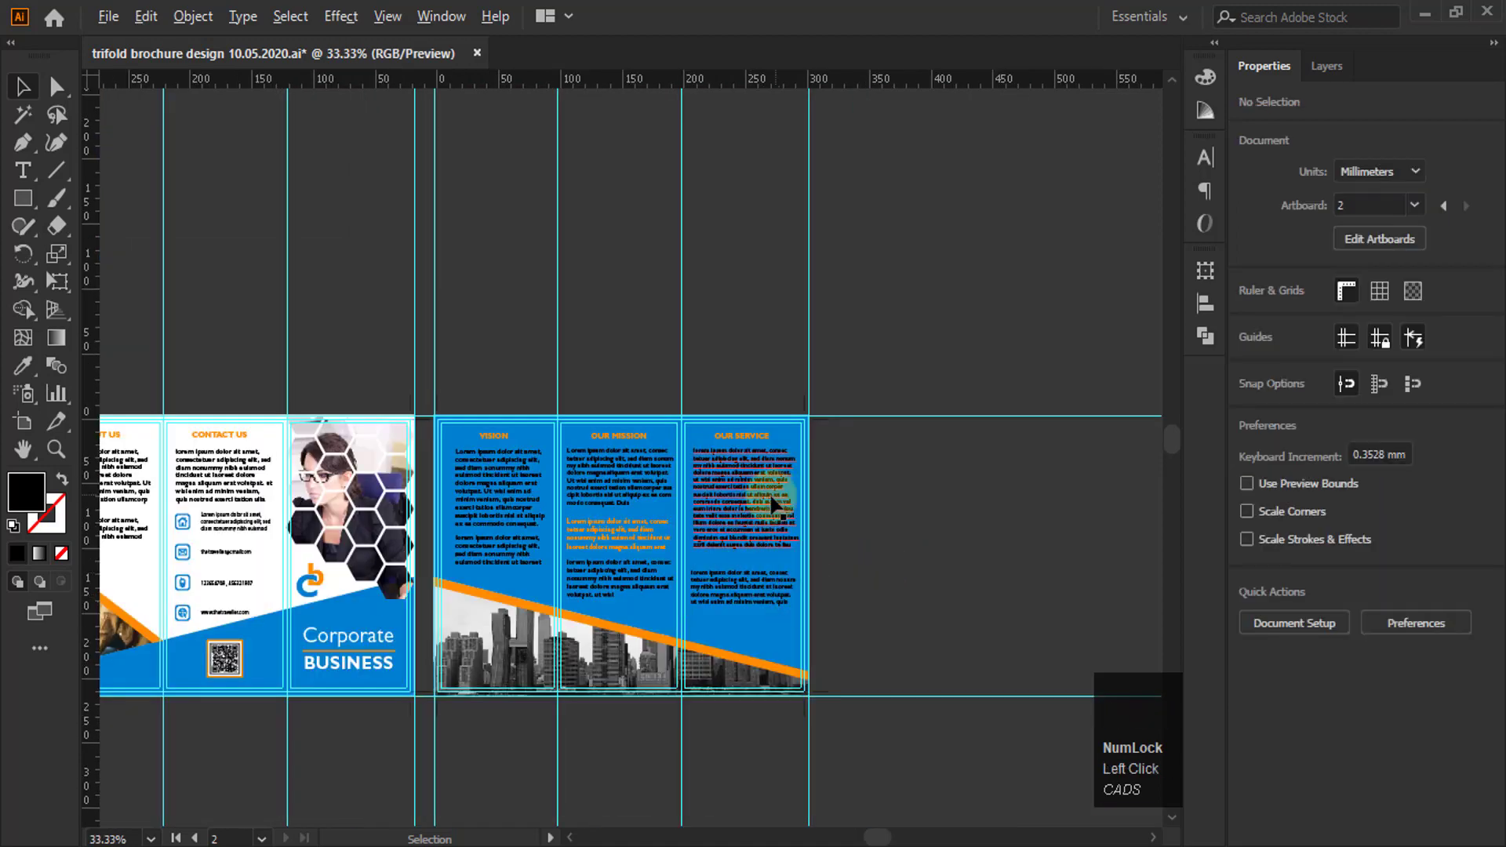
Place the lower OUR SERVICE paragraph directly under the first, left edges aligned, and duplicate it below as a third paragraph
scroll(769, 502, up, 2)
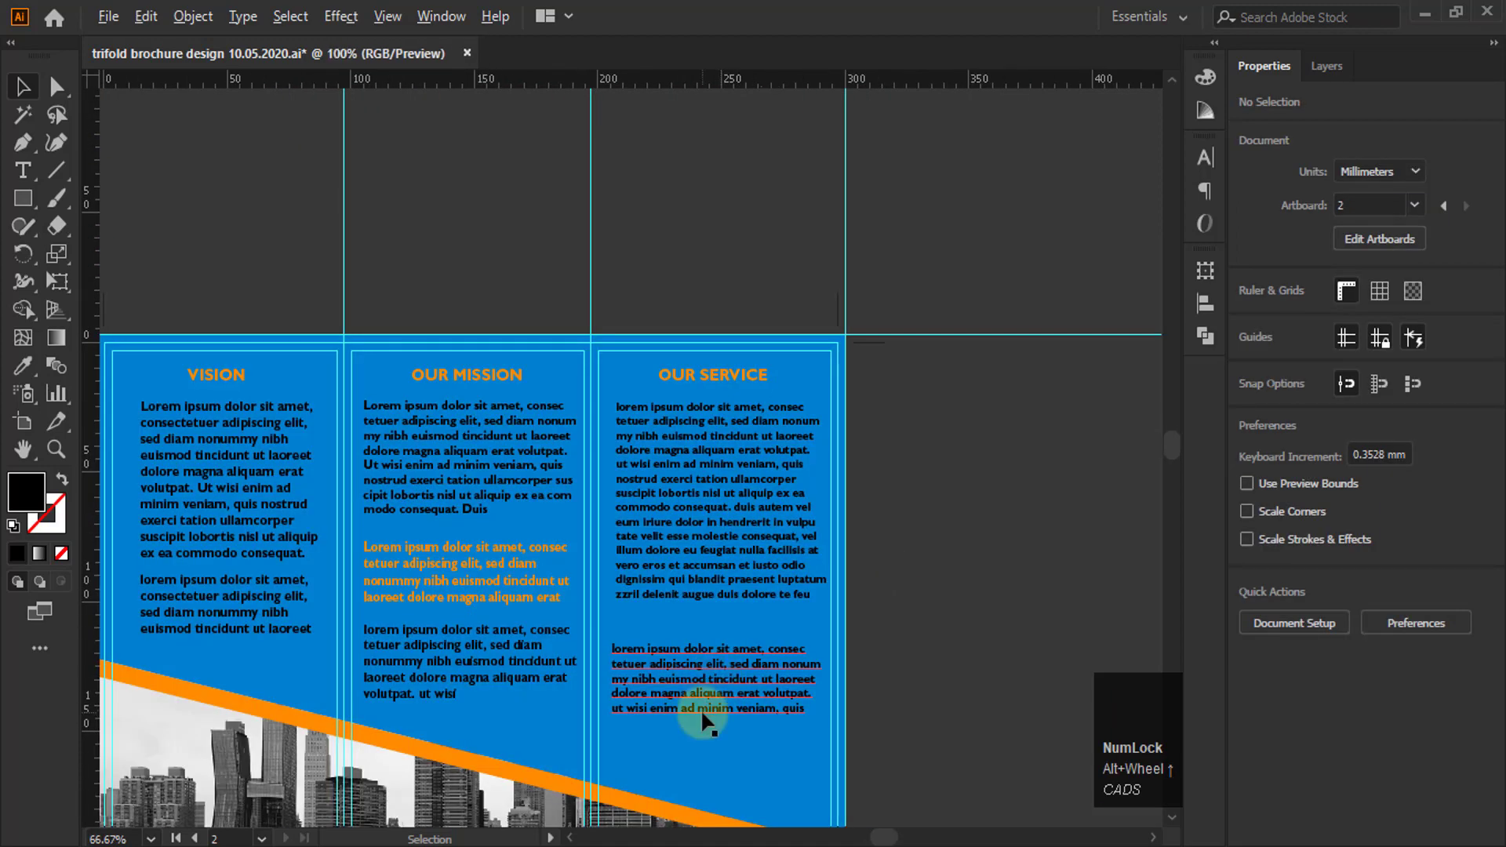
scroll(700, 710, up, 1)
drag(711, 680, 731, 734)
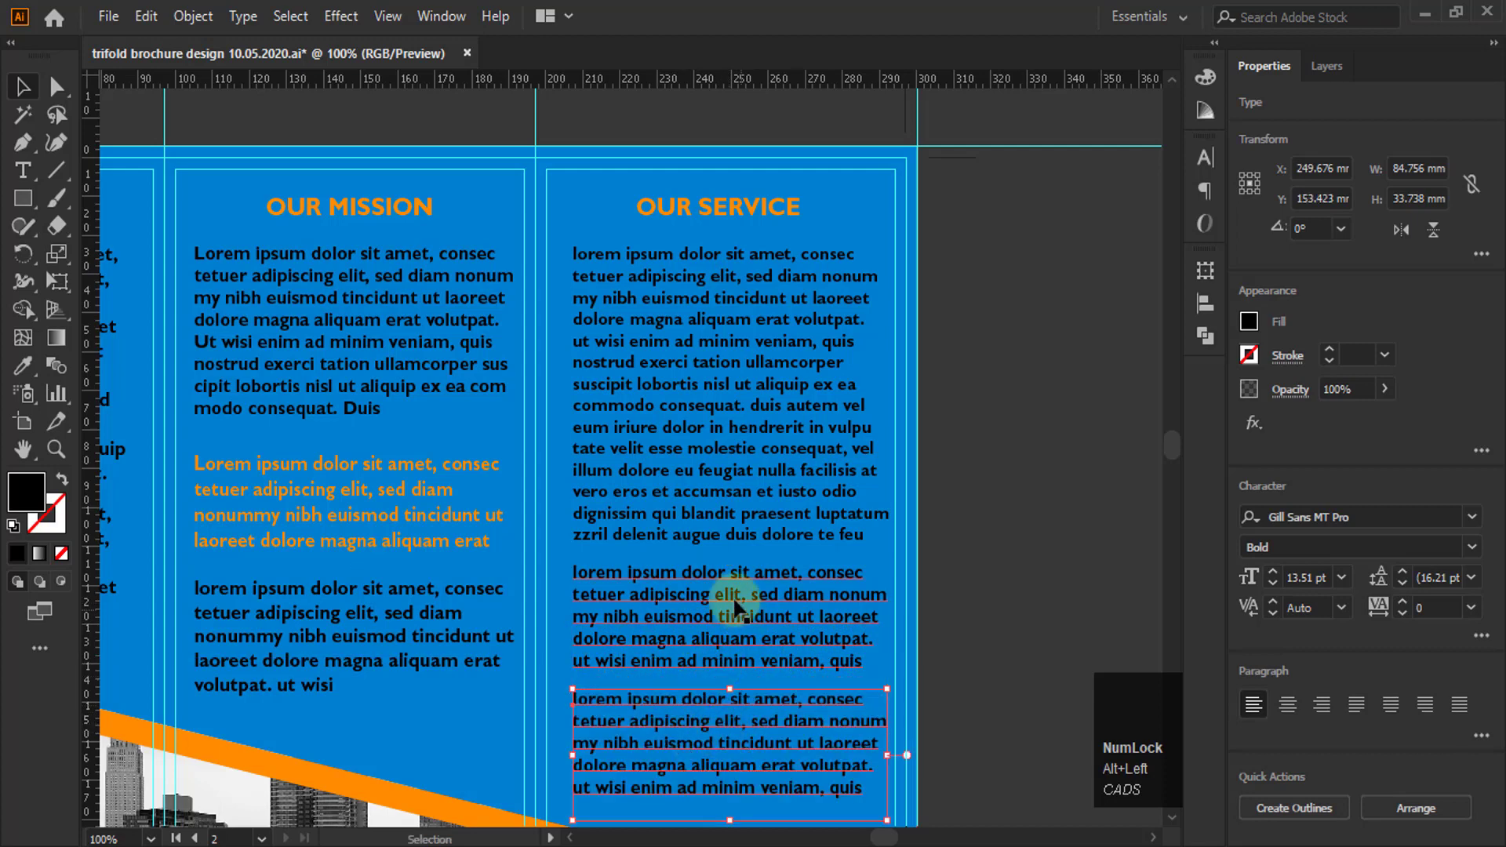
scroll(718, 580, down, 1)
scroll(715, 577, down, 2)
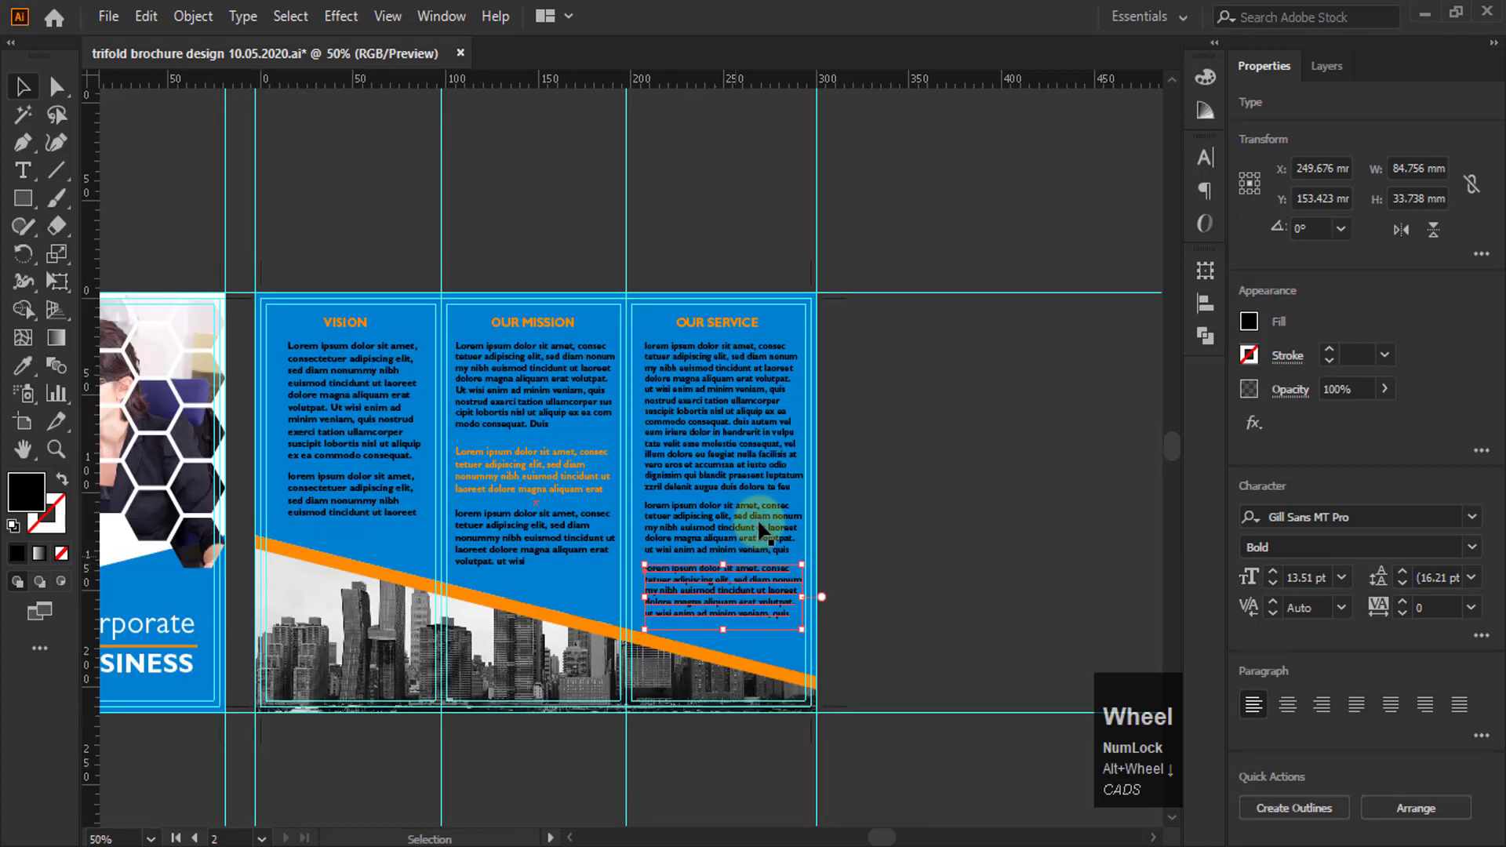
click(1001, 496)
scroll(910, 450, down, 2)
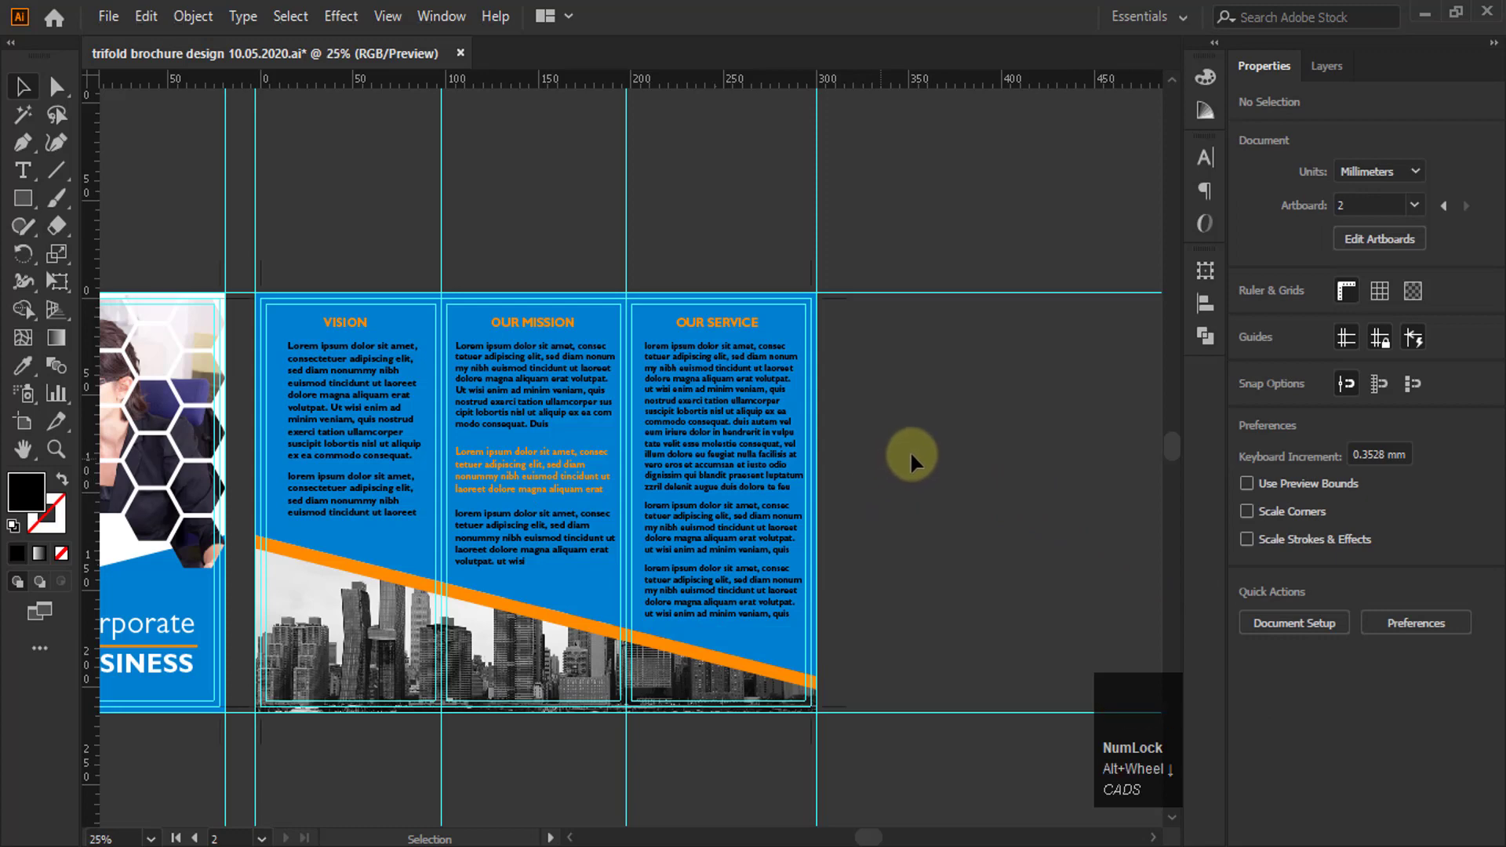
scroll(708, 587, up, 1)
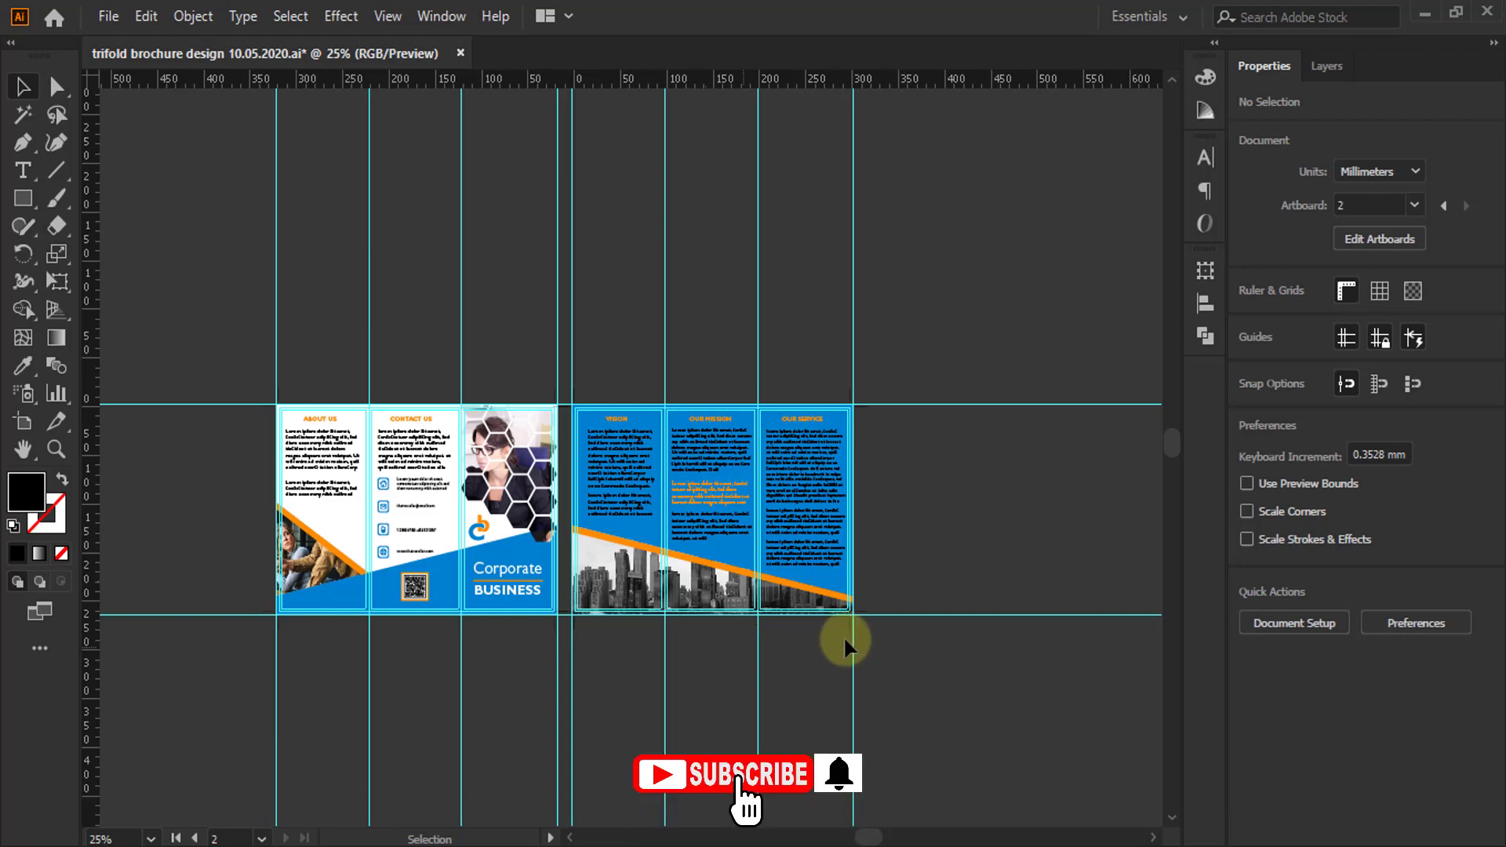
scroll(397, 615, up, 1)
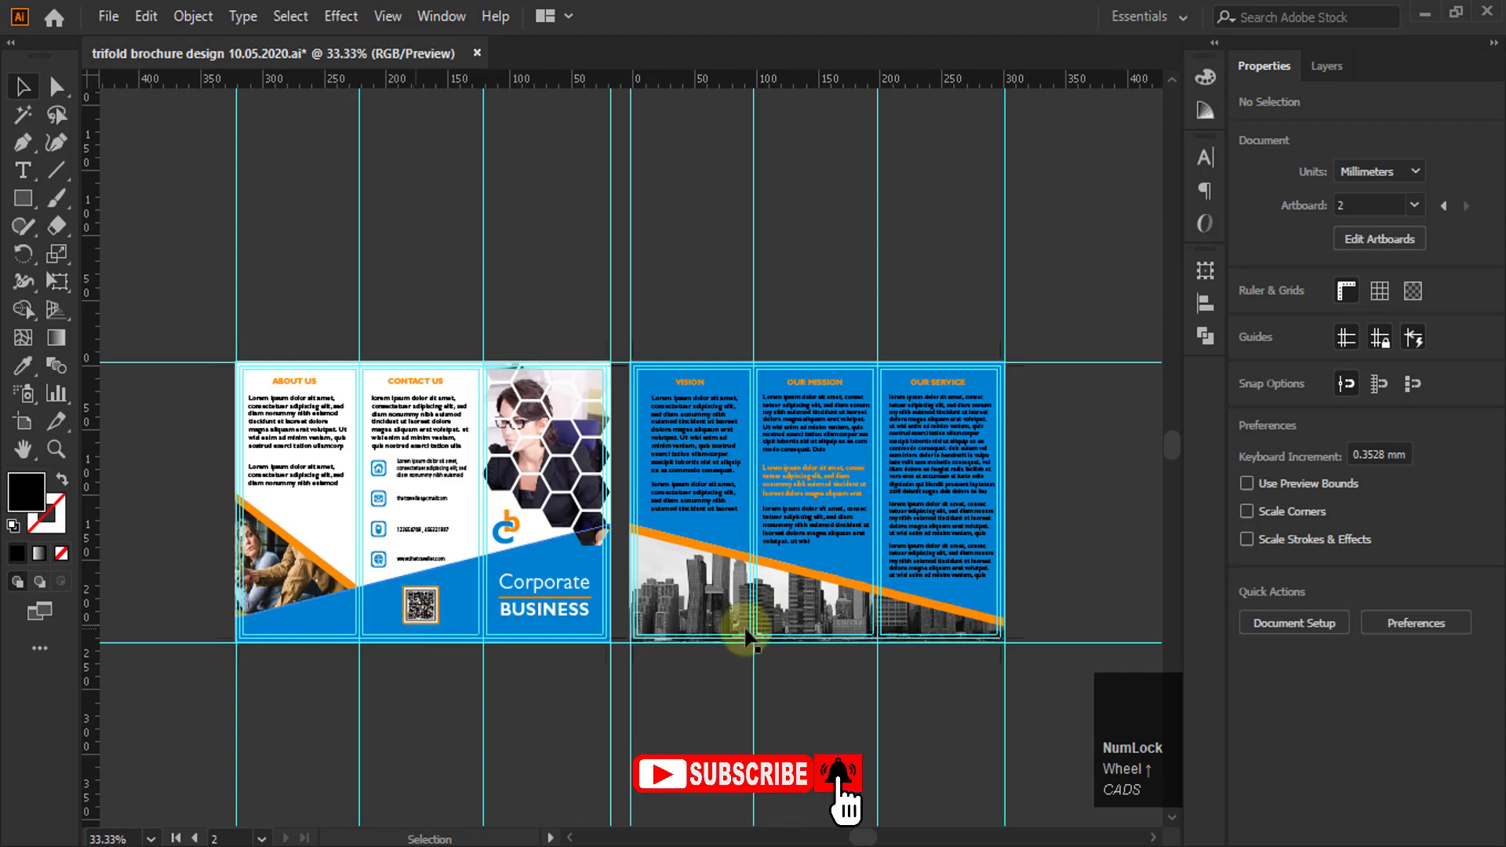